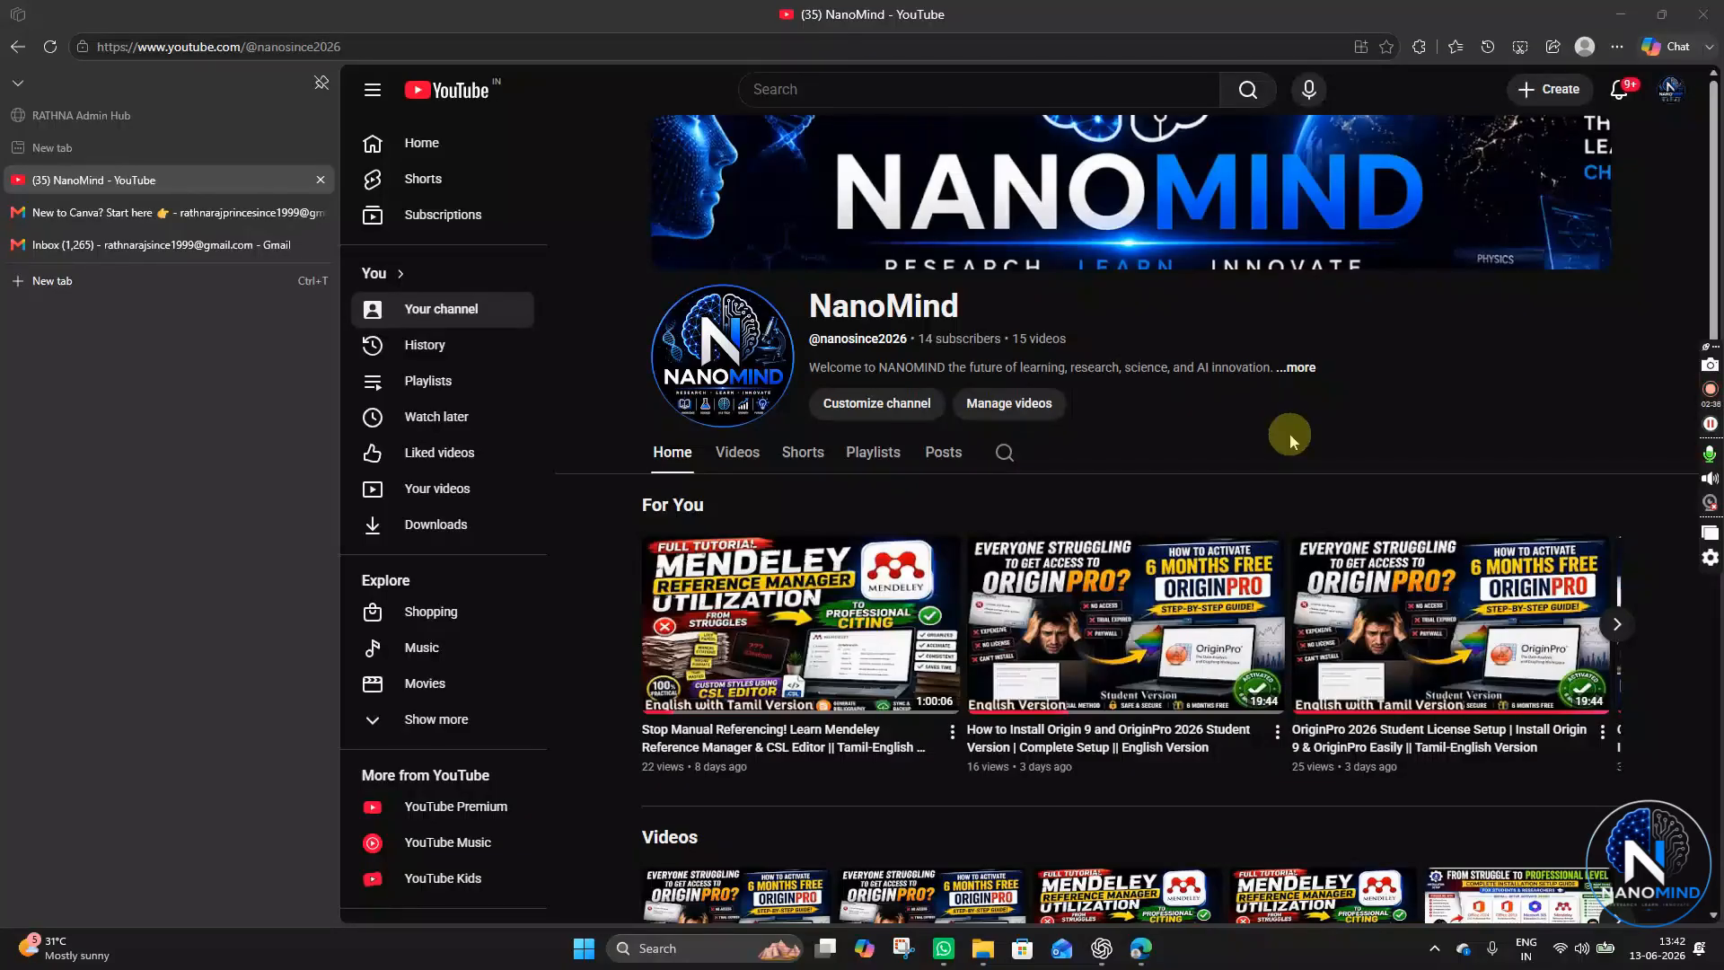
- Minimize the browser and go back to the XRD plotting folder in File Explorer
left_click(1621, 13)
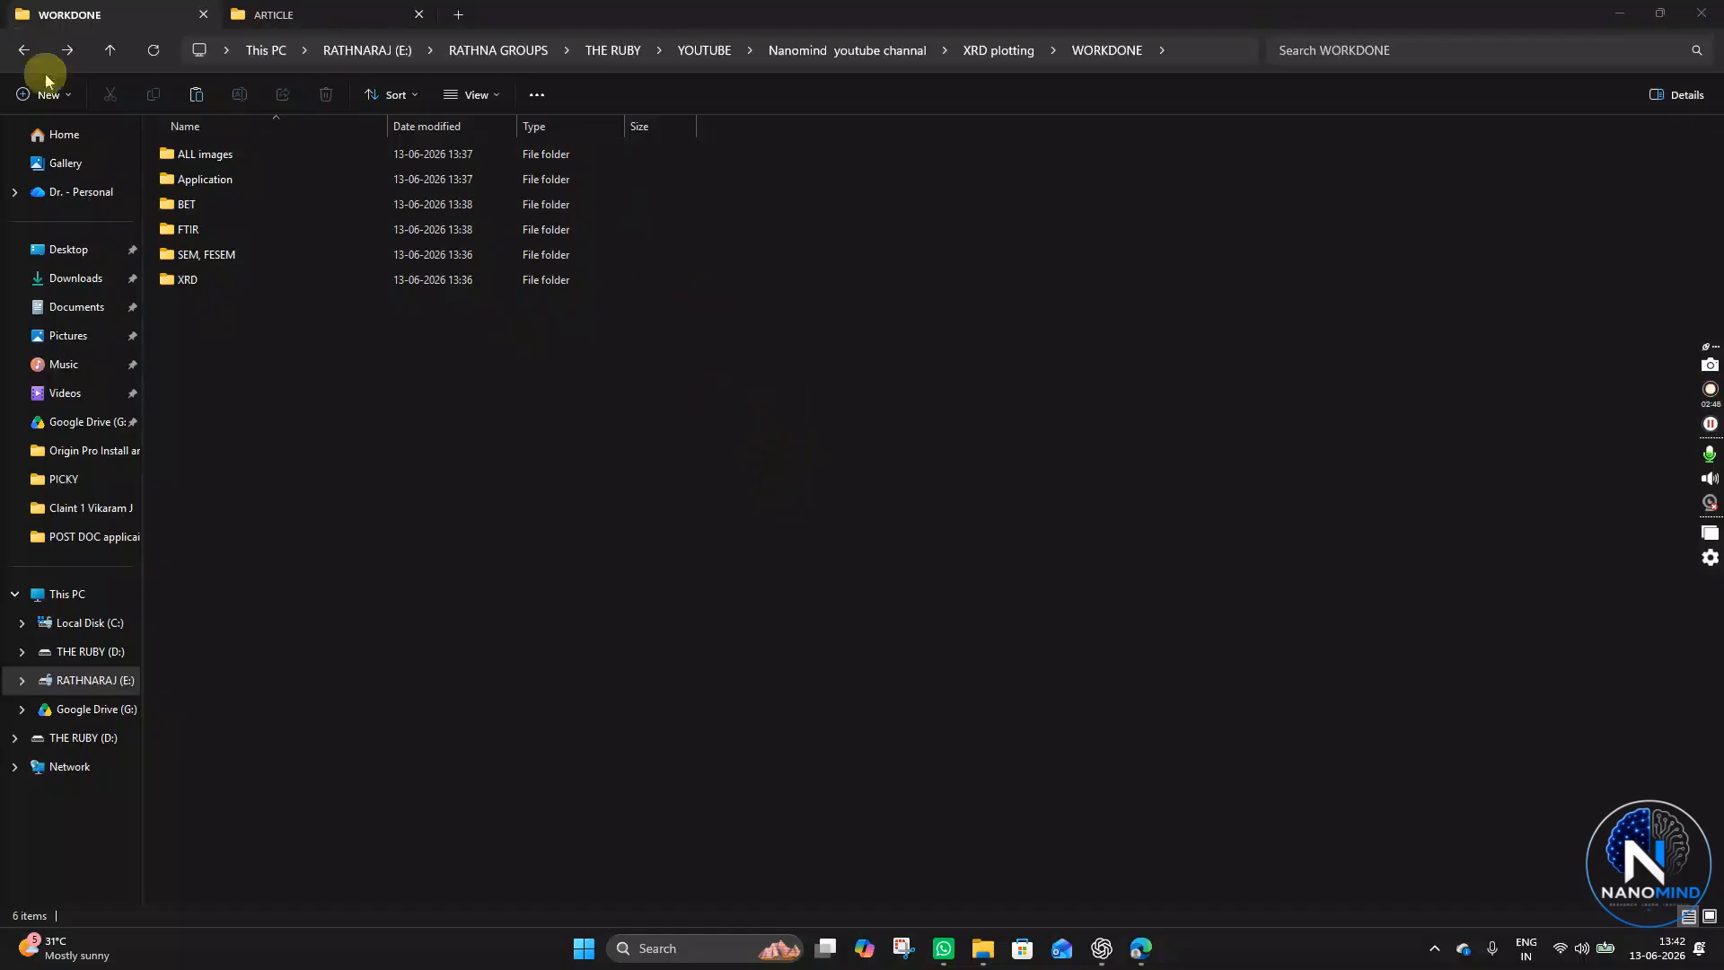
left_click(23, 50)
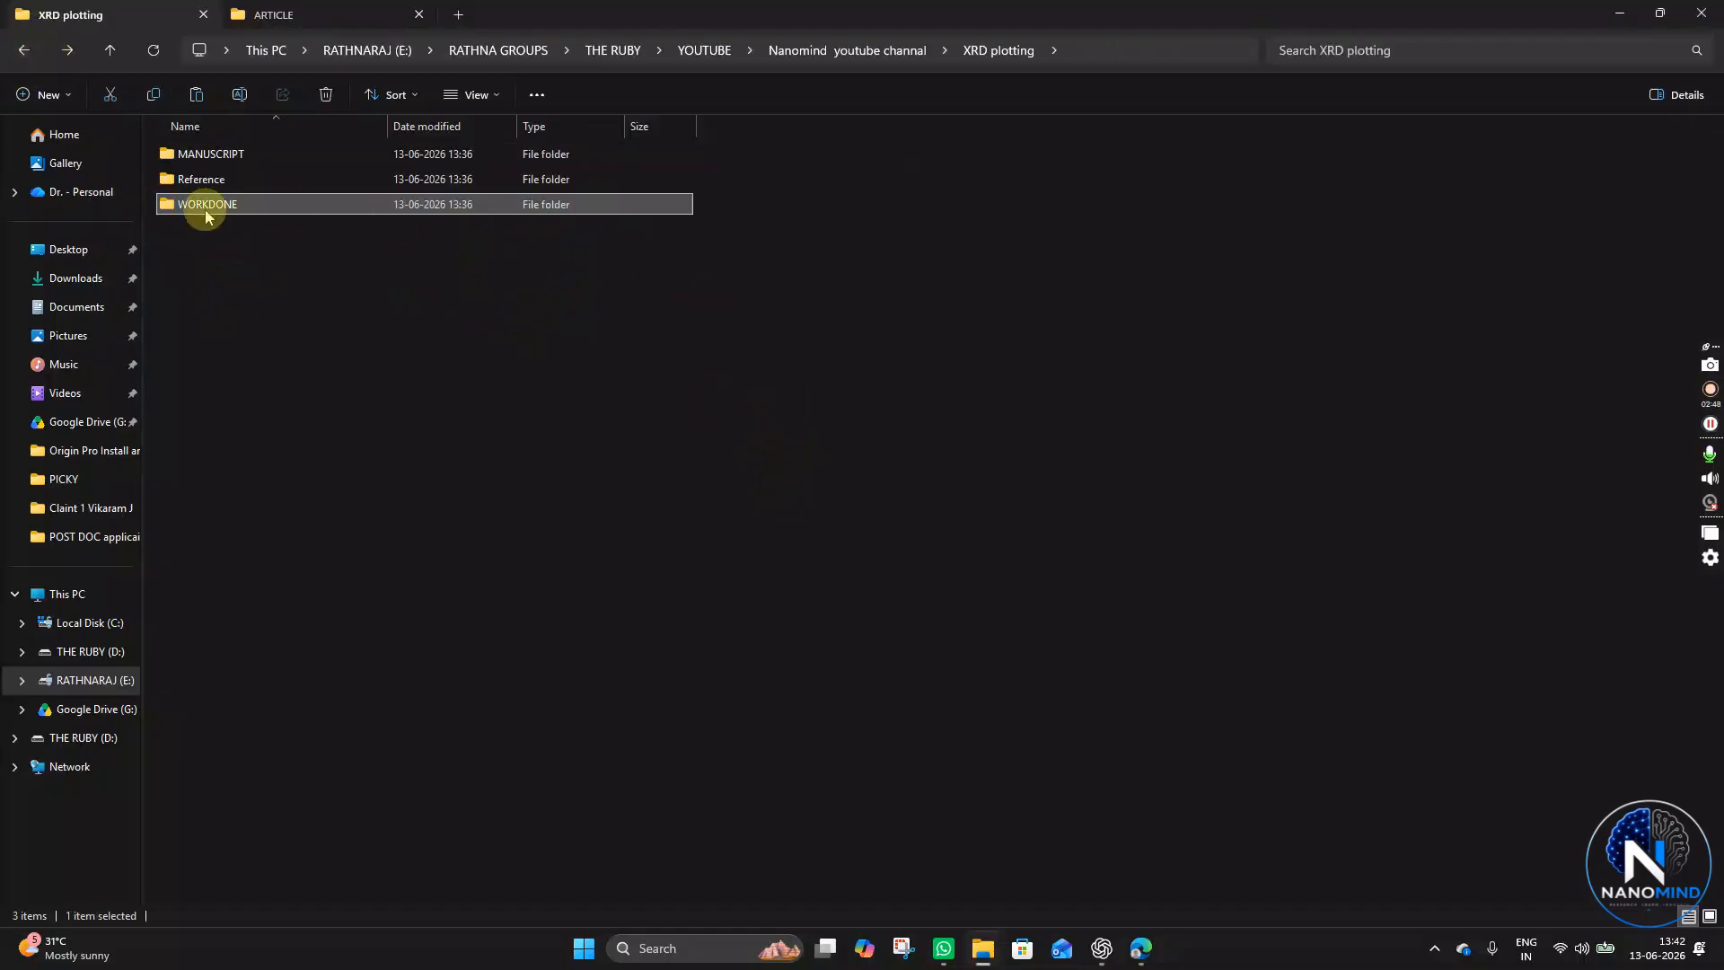
left_click(343, 272)
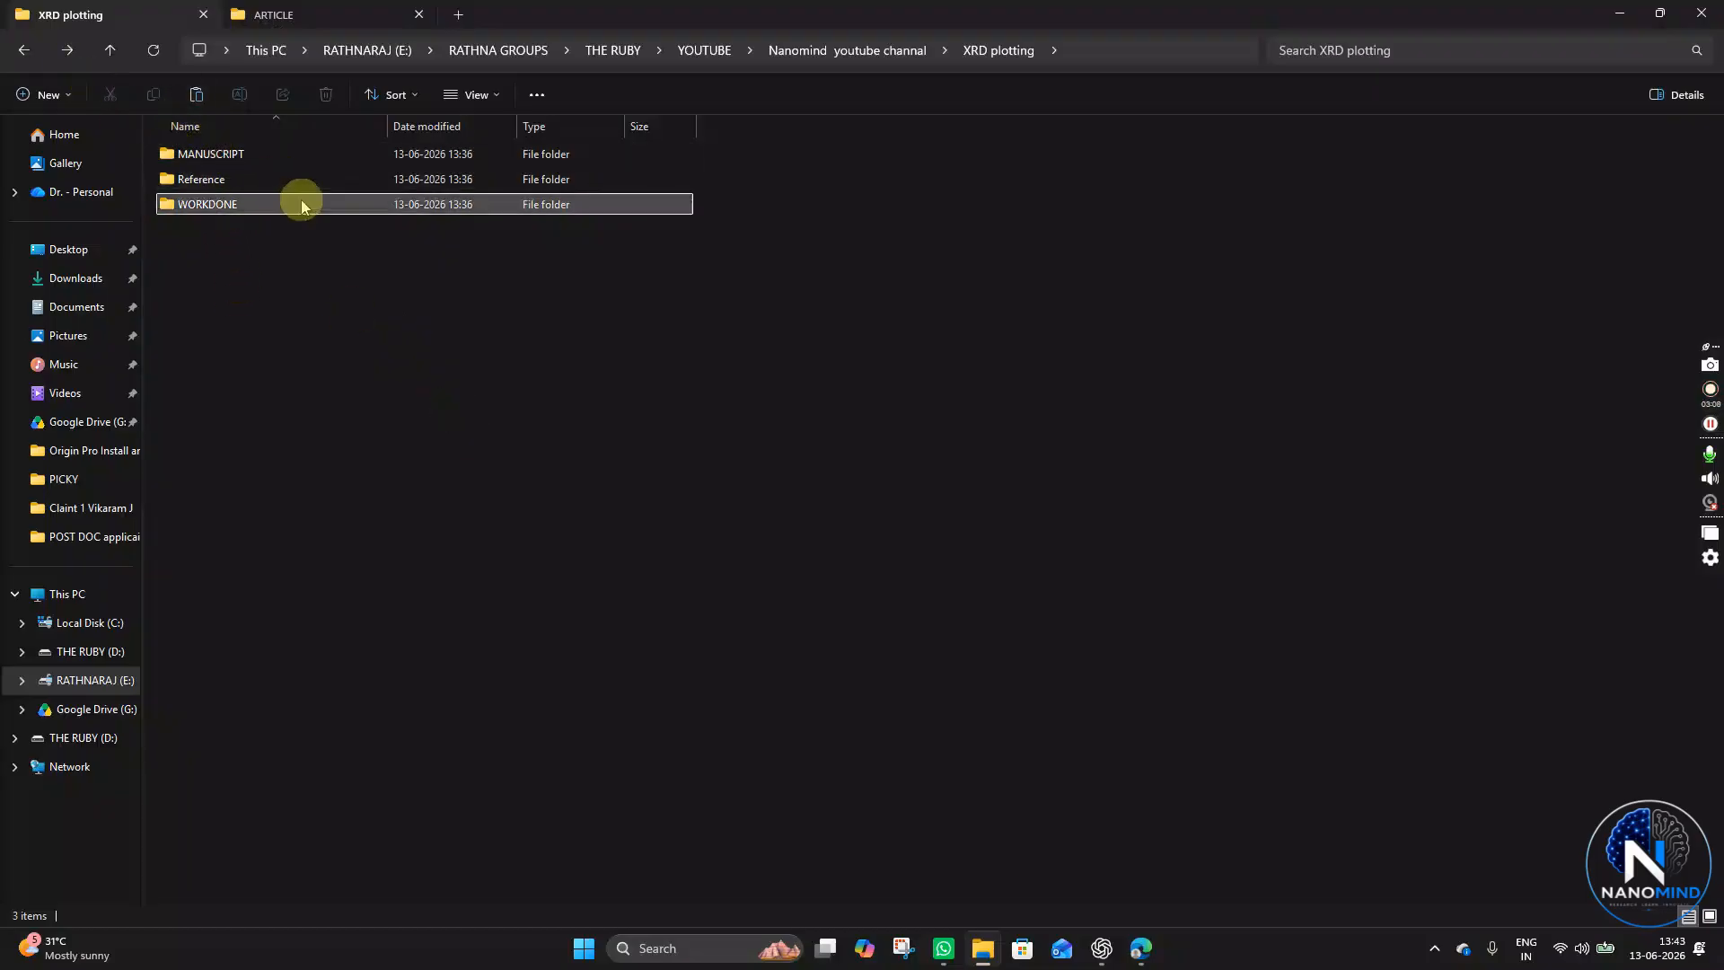
left_click(232, 153)
left_click(266, 186)
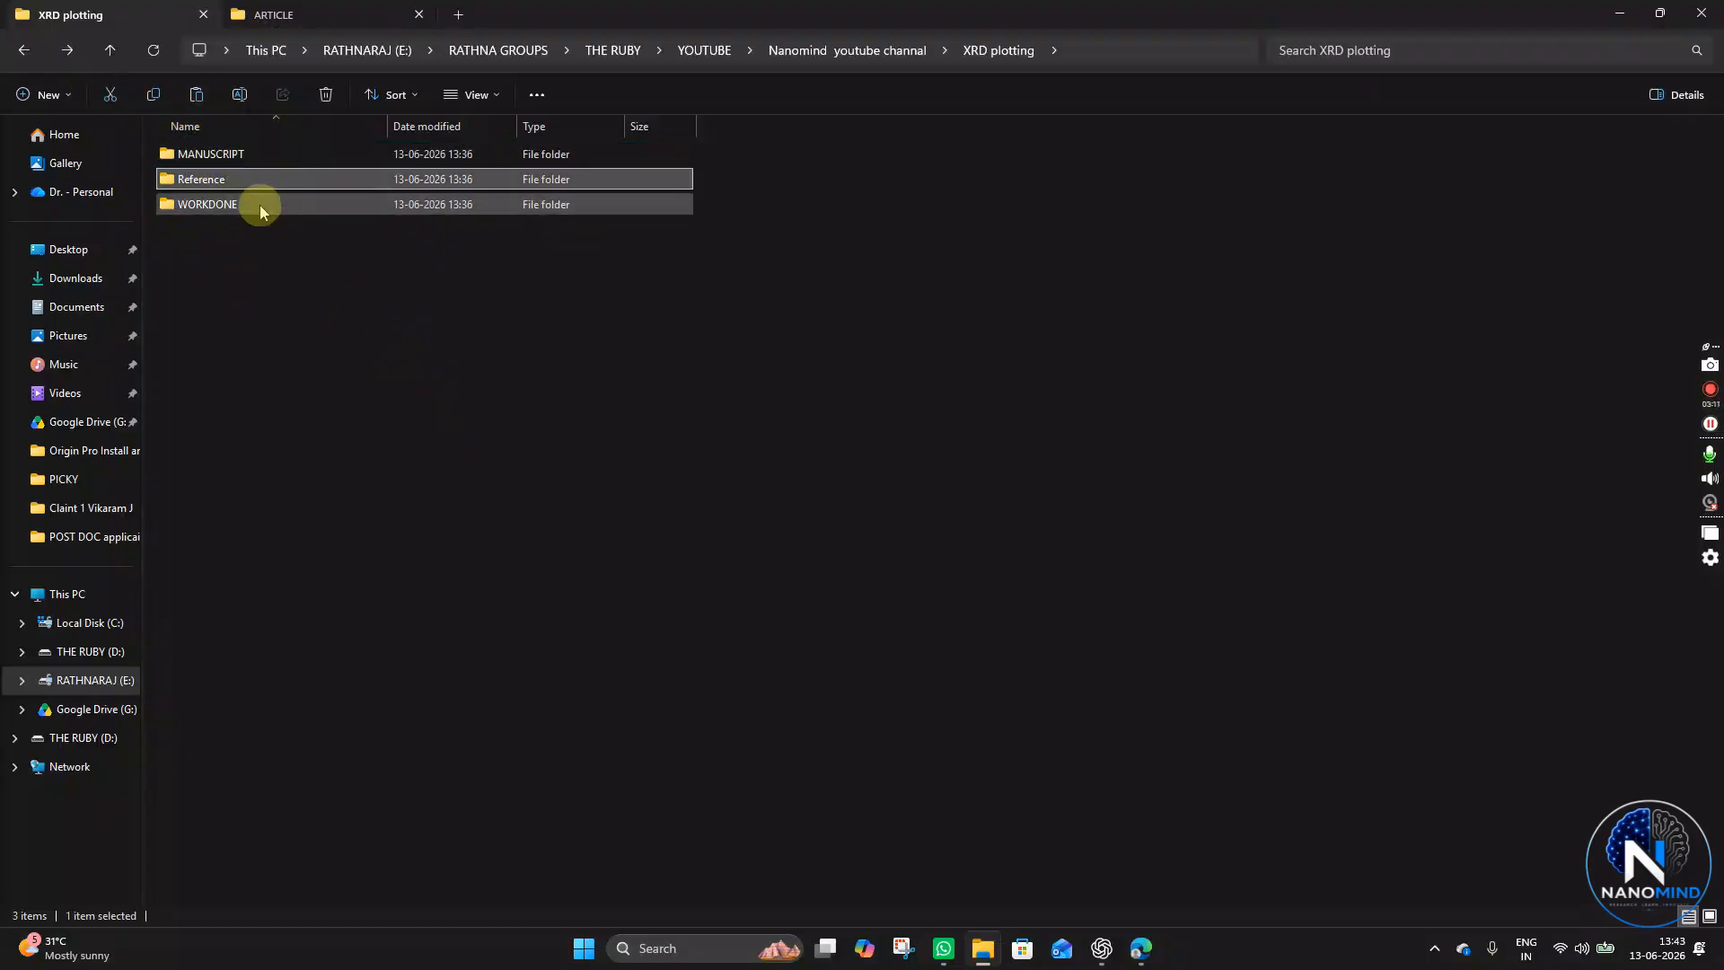
left_click(260, 205)
key("ctrl+a")
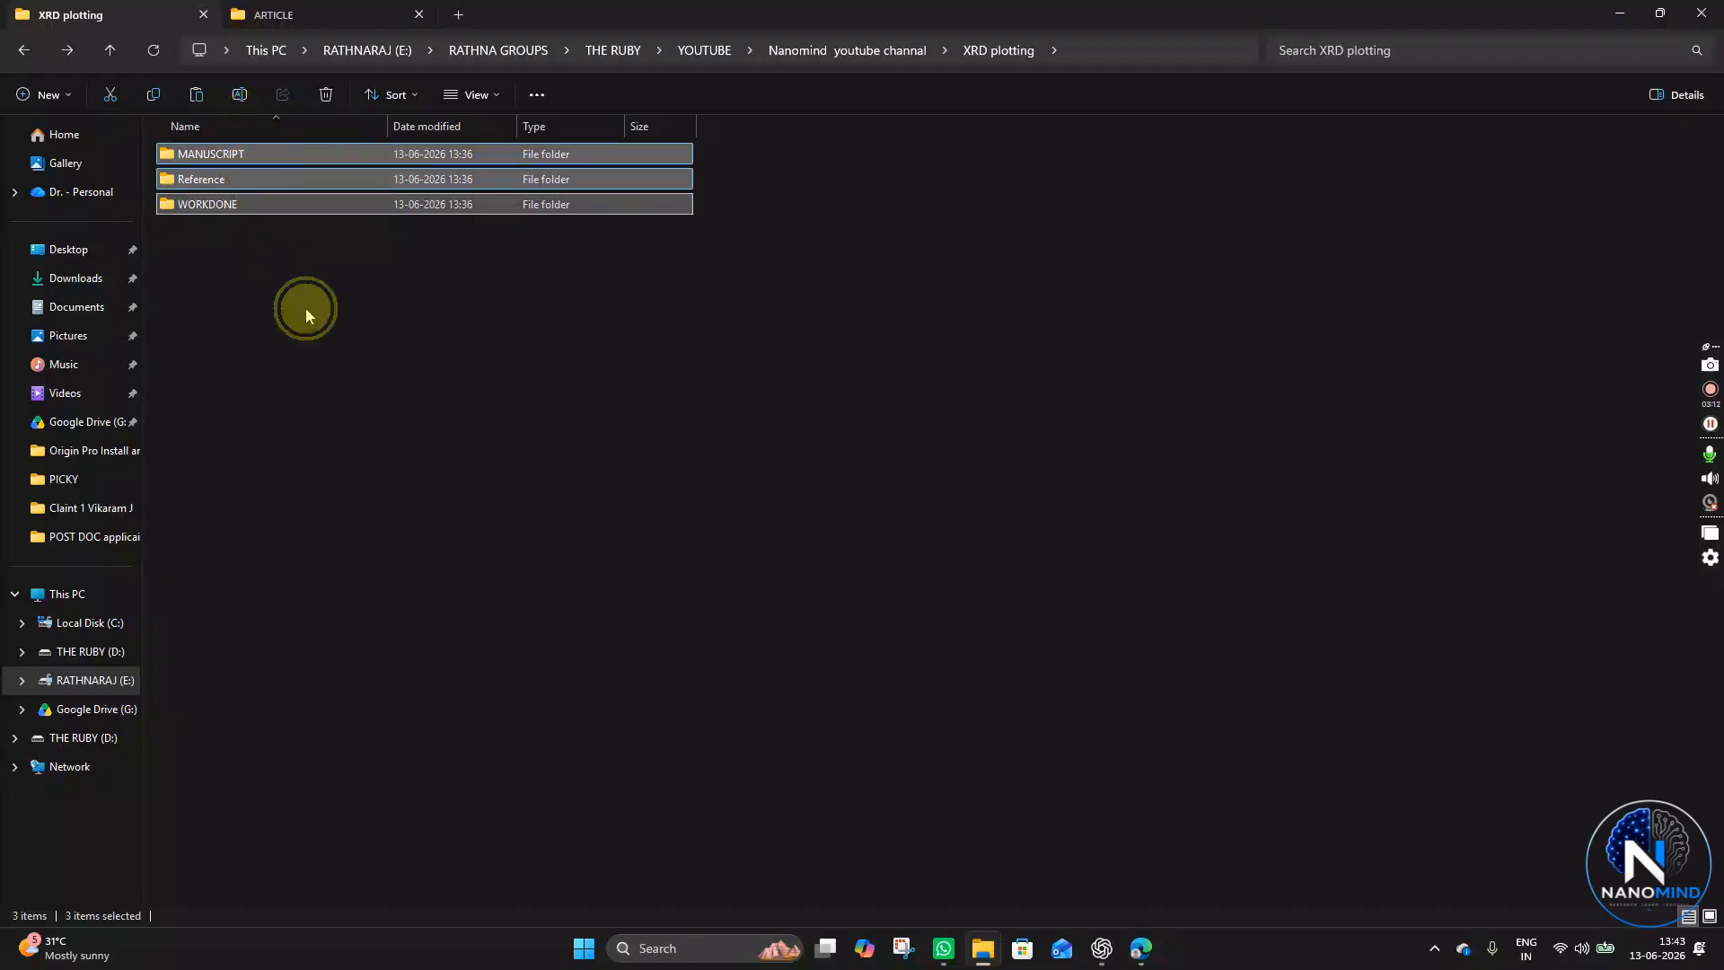
left_click(305, 309)
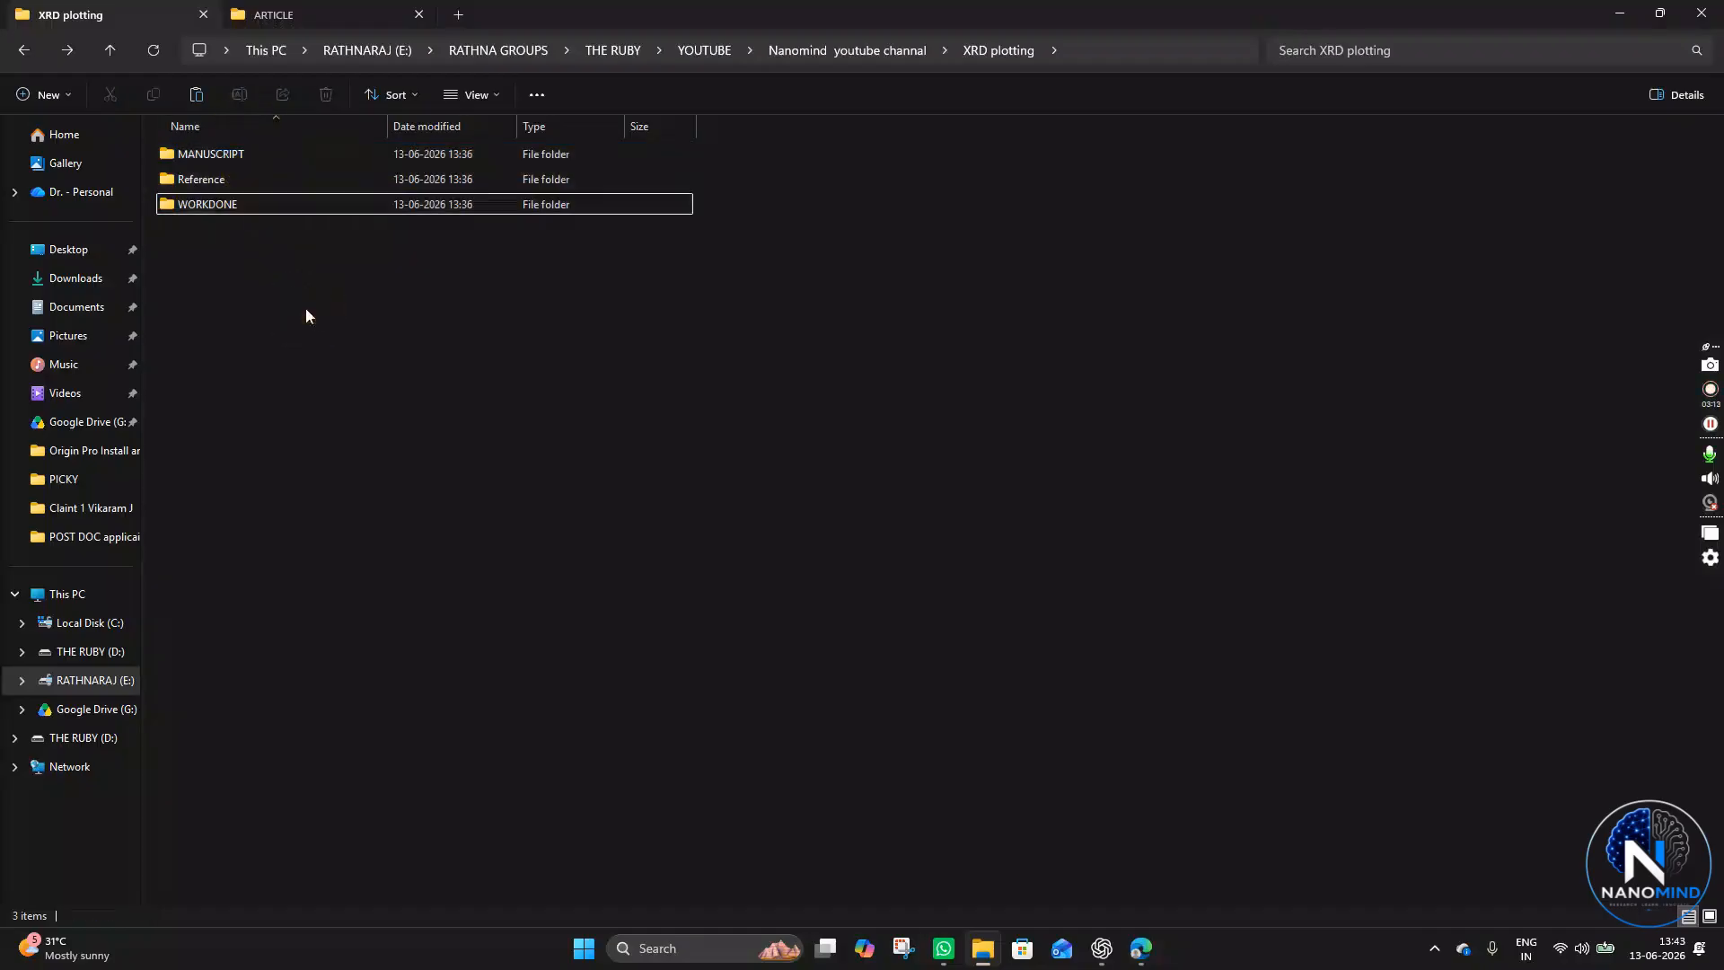
- Open the MANUSCRIPT folder to review its contents, then return to the XRD plotting folder
double_click(266, 153)
left_click_drag(308, 596, 302, 154)
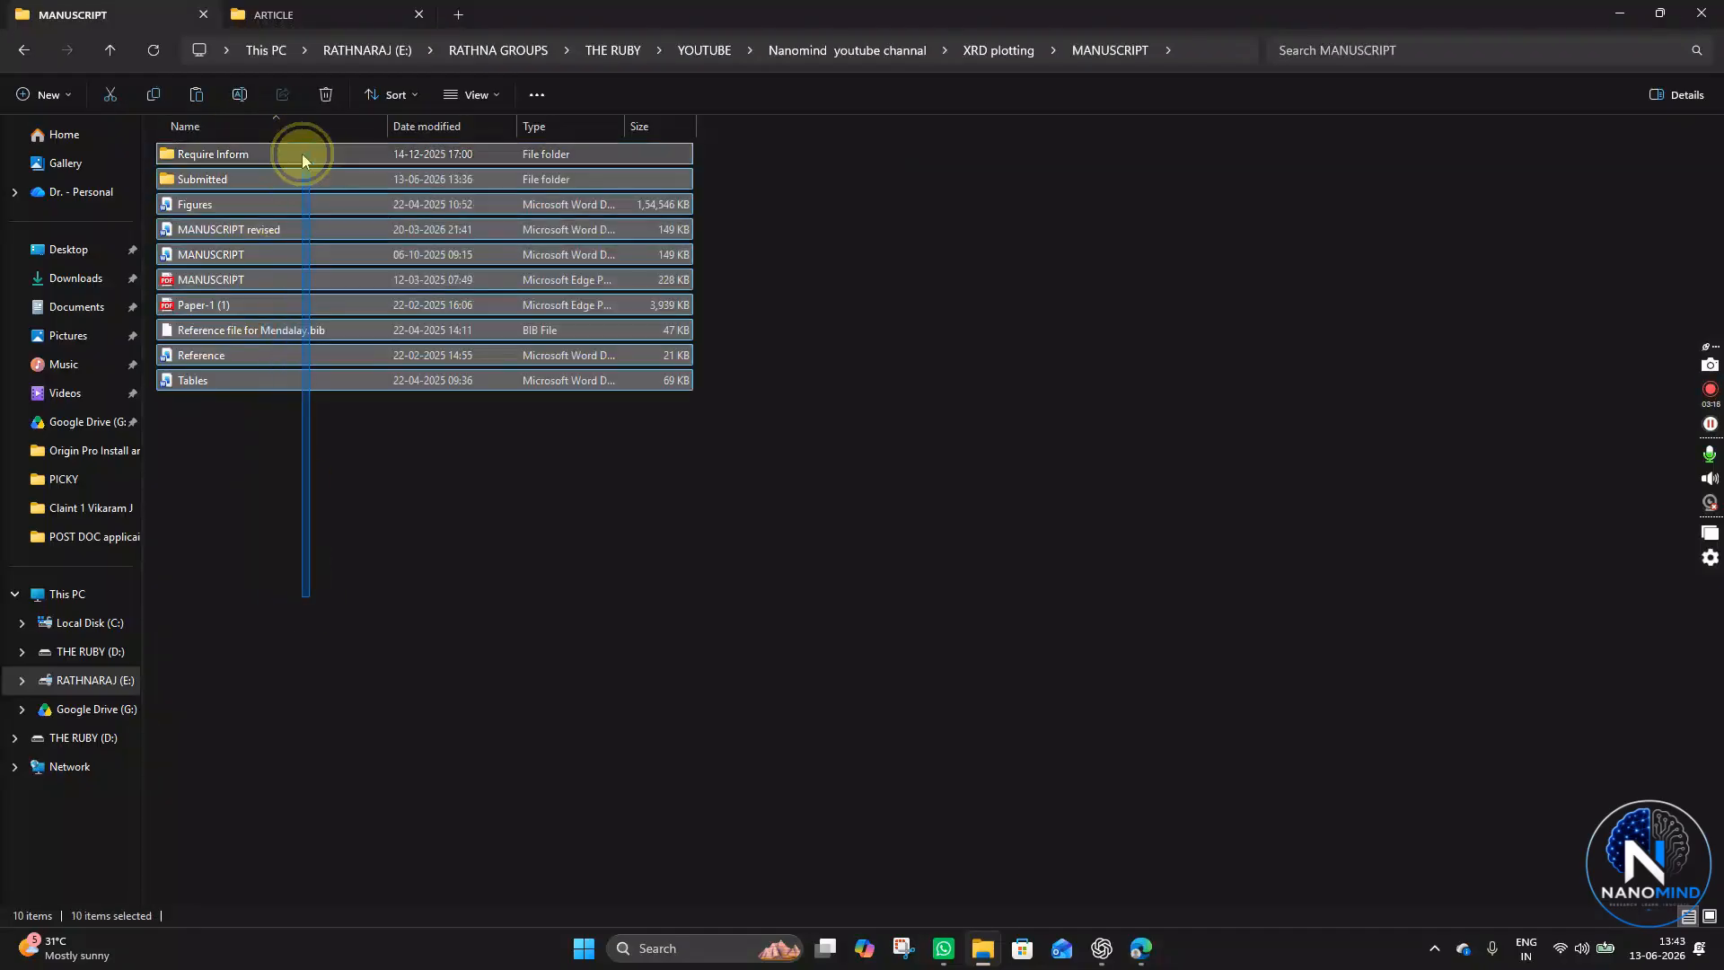
left_click(25, 53)
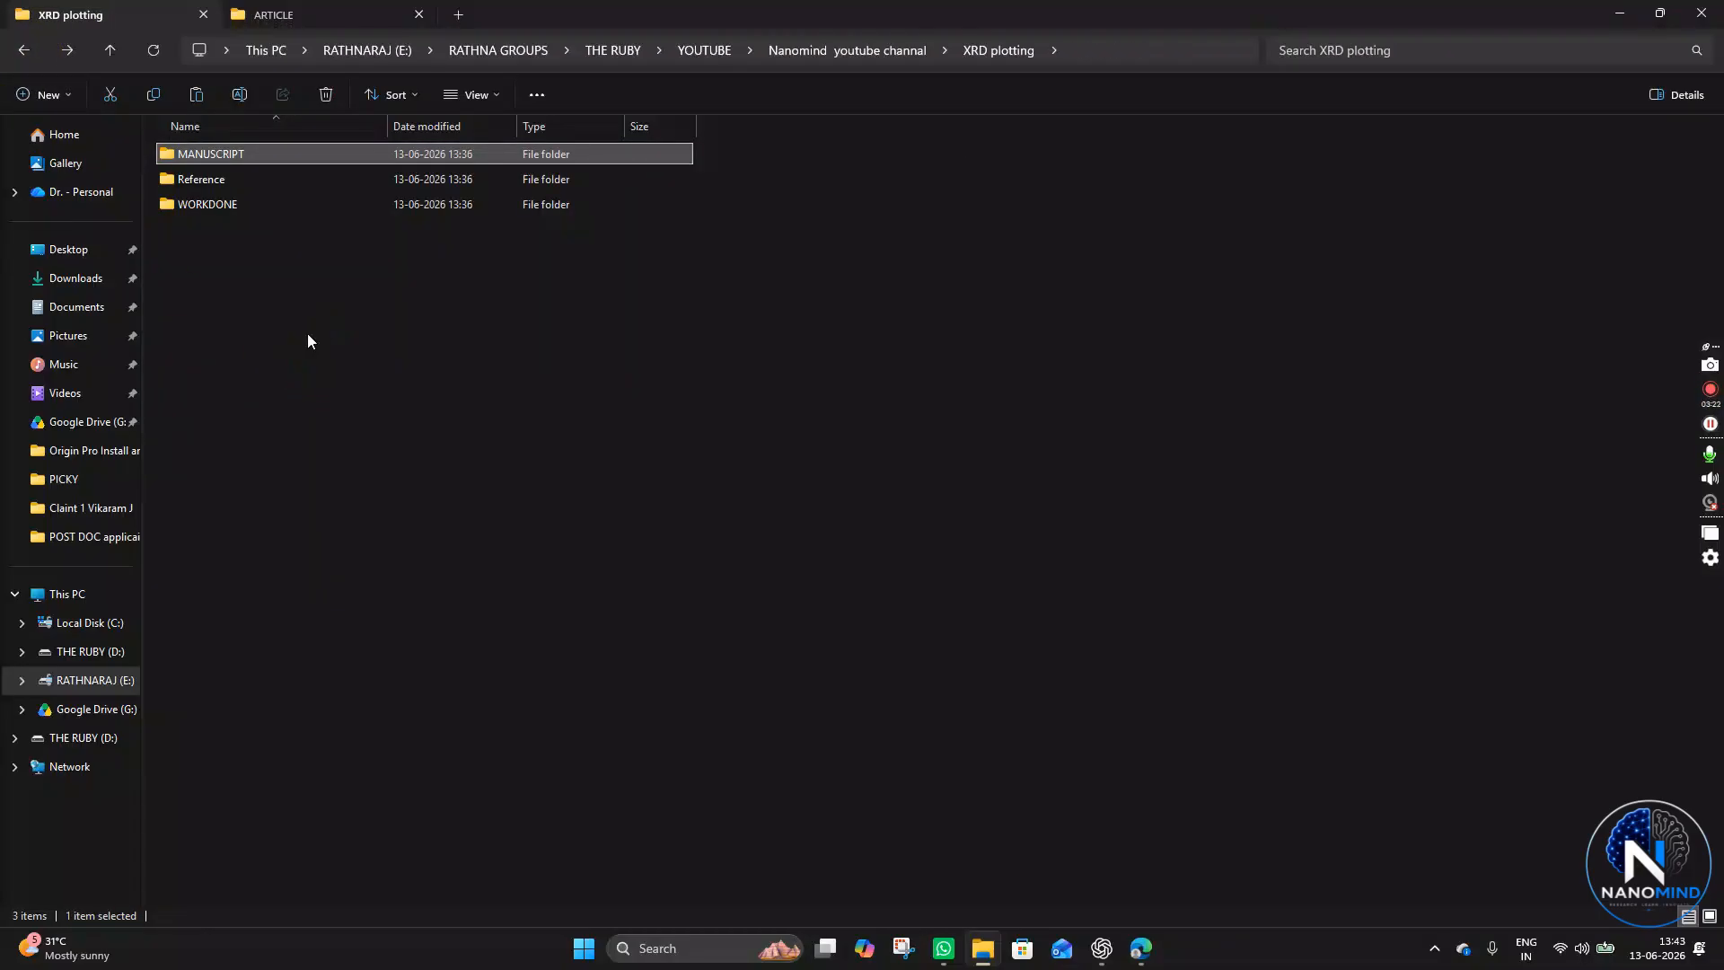
- Rename the WORKDONE folder to WORKDATA
left_click(242, 210)
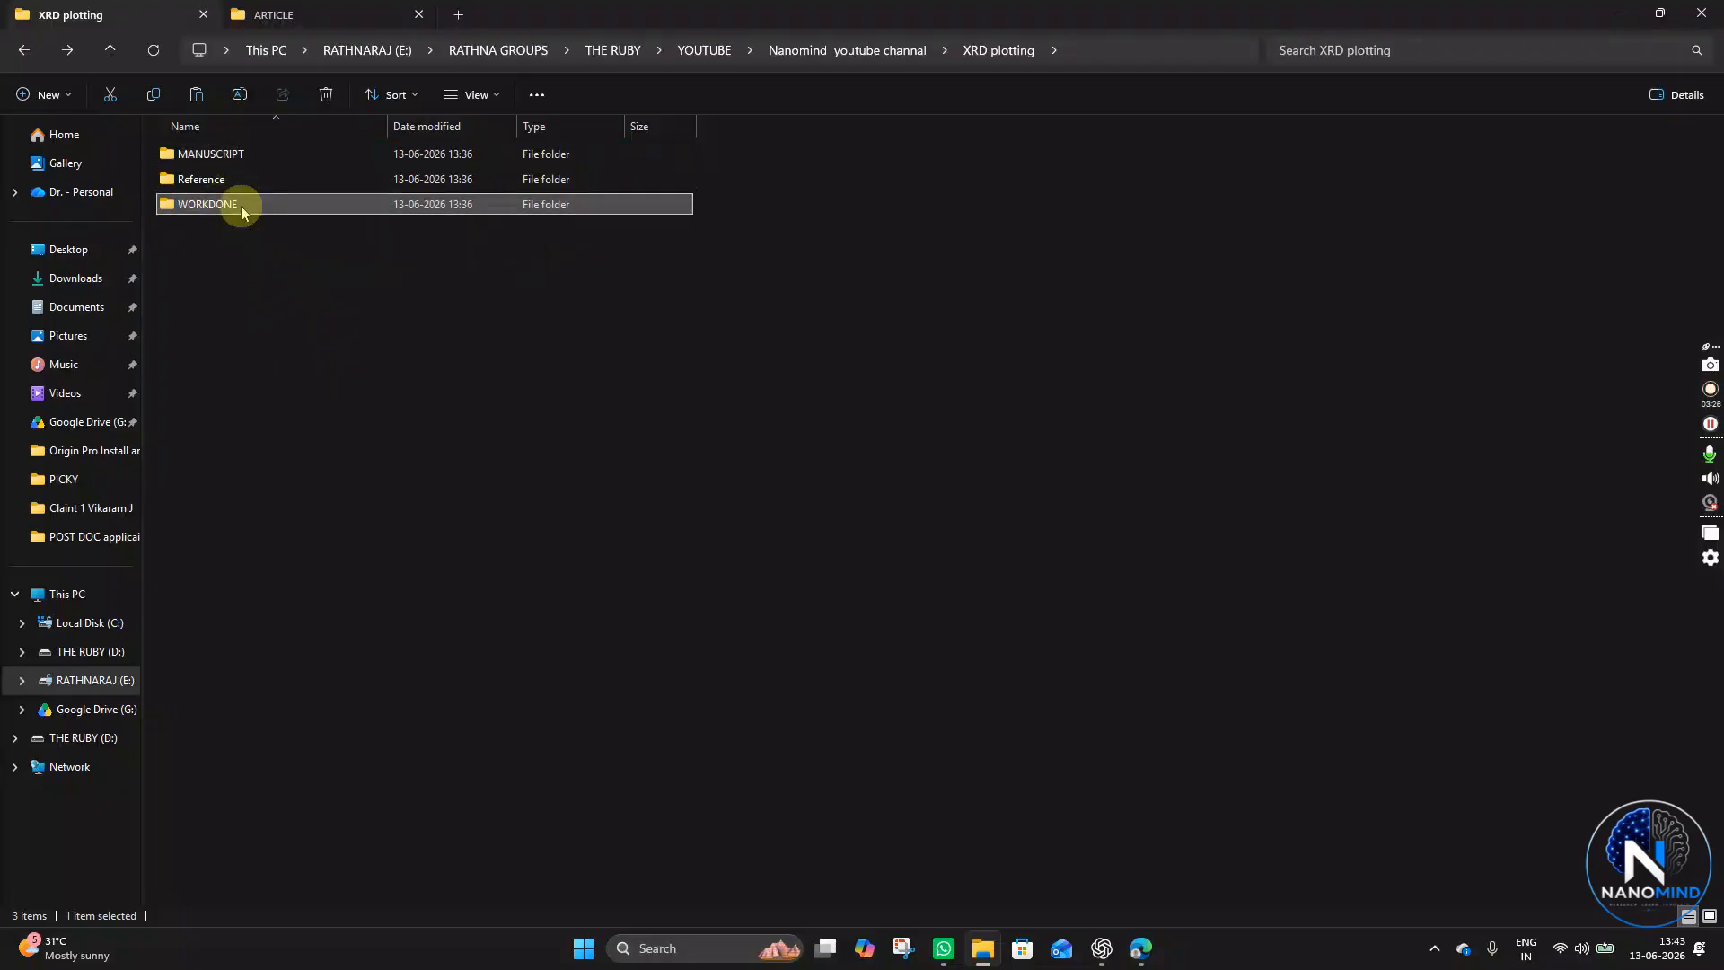
left_click(241, 207)
left_click(269, 232)
left_click(249, 245)
left_click(255, 207)
left_click(240, 198)
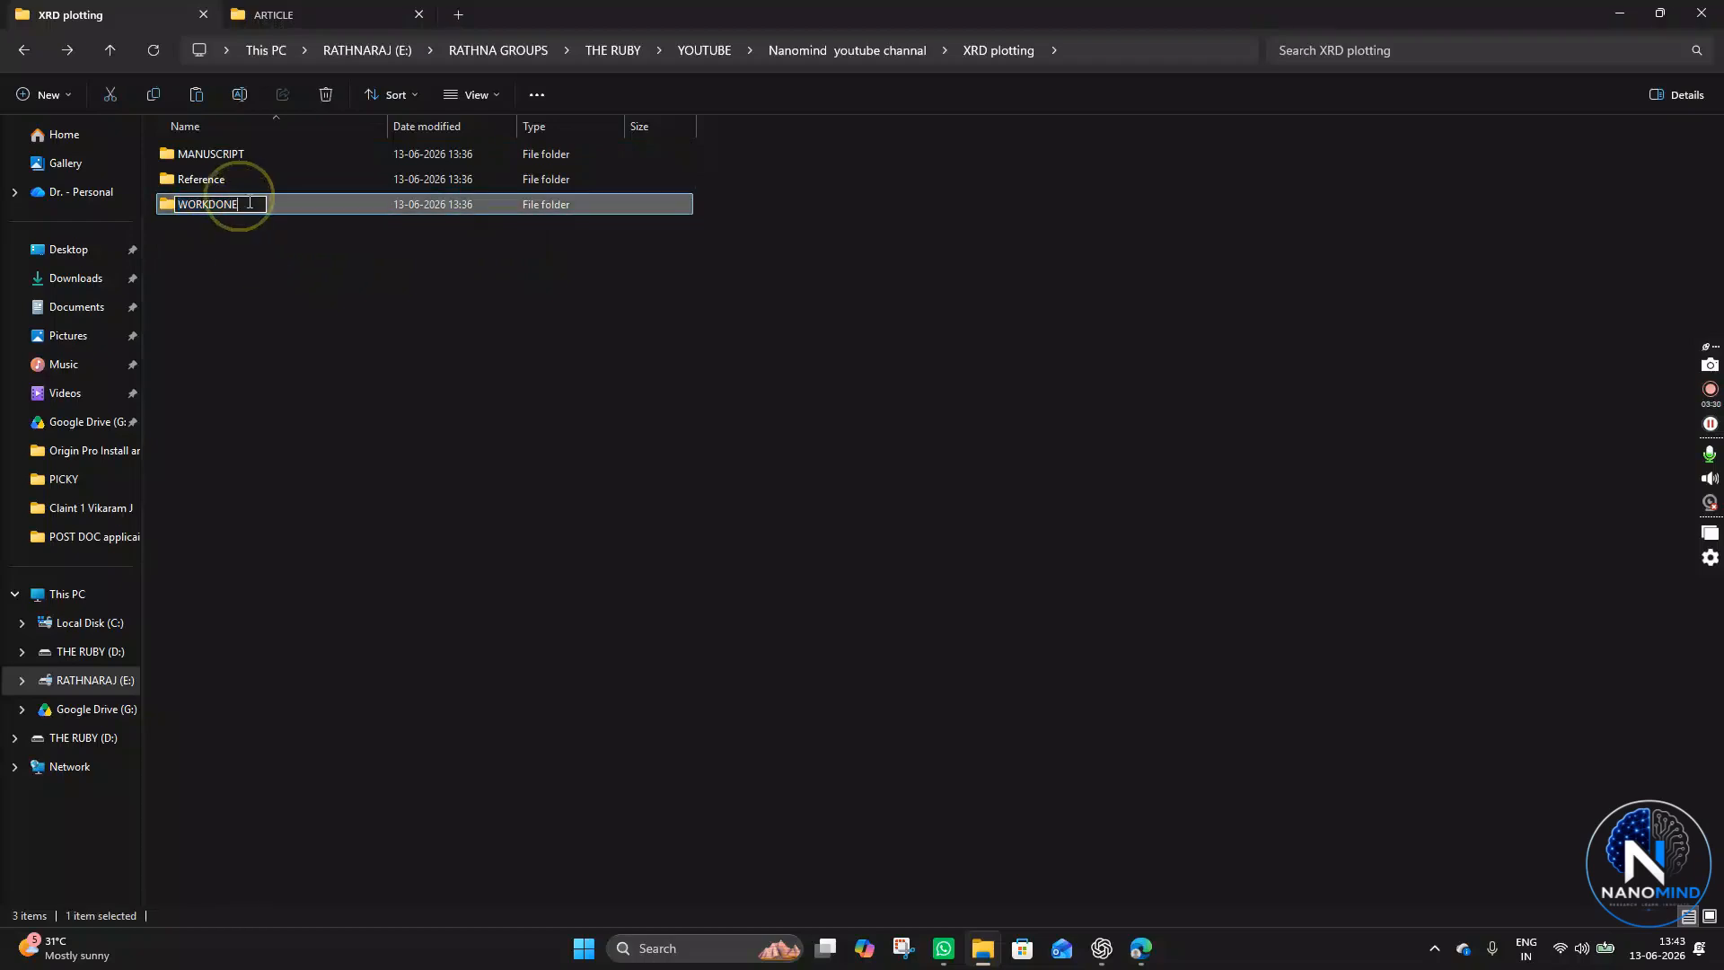
key("BackSpace")
key("BackSpace")
key("BackSpace")
key("BackSpace")
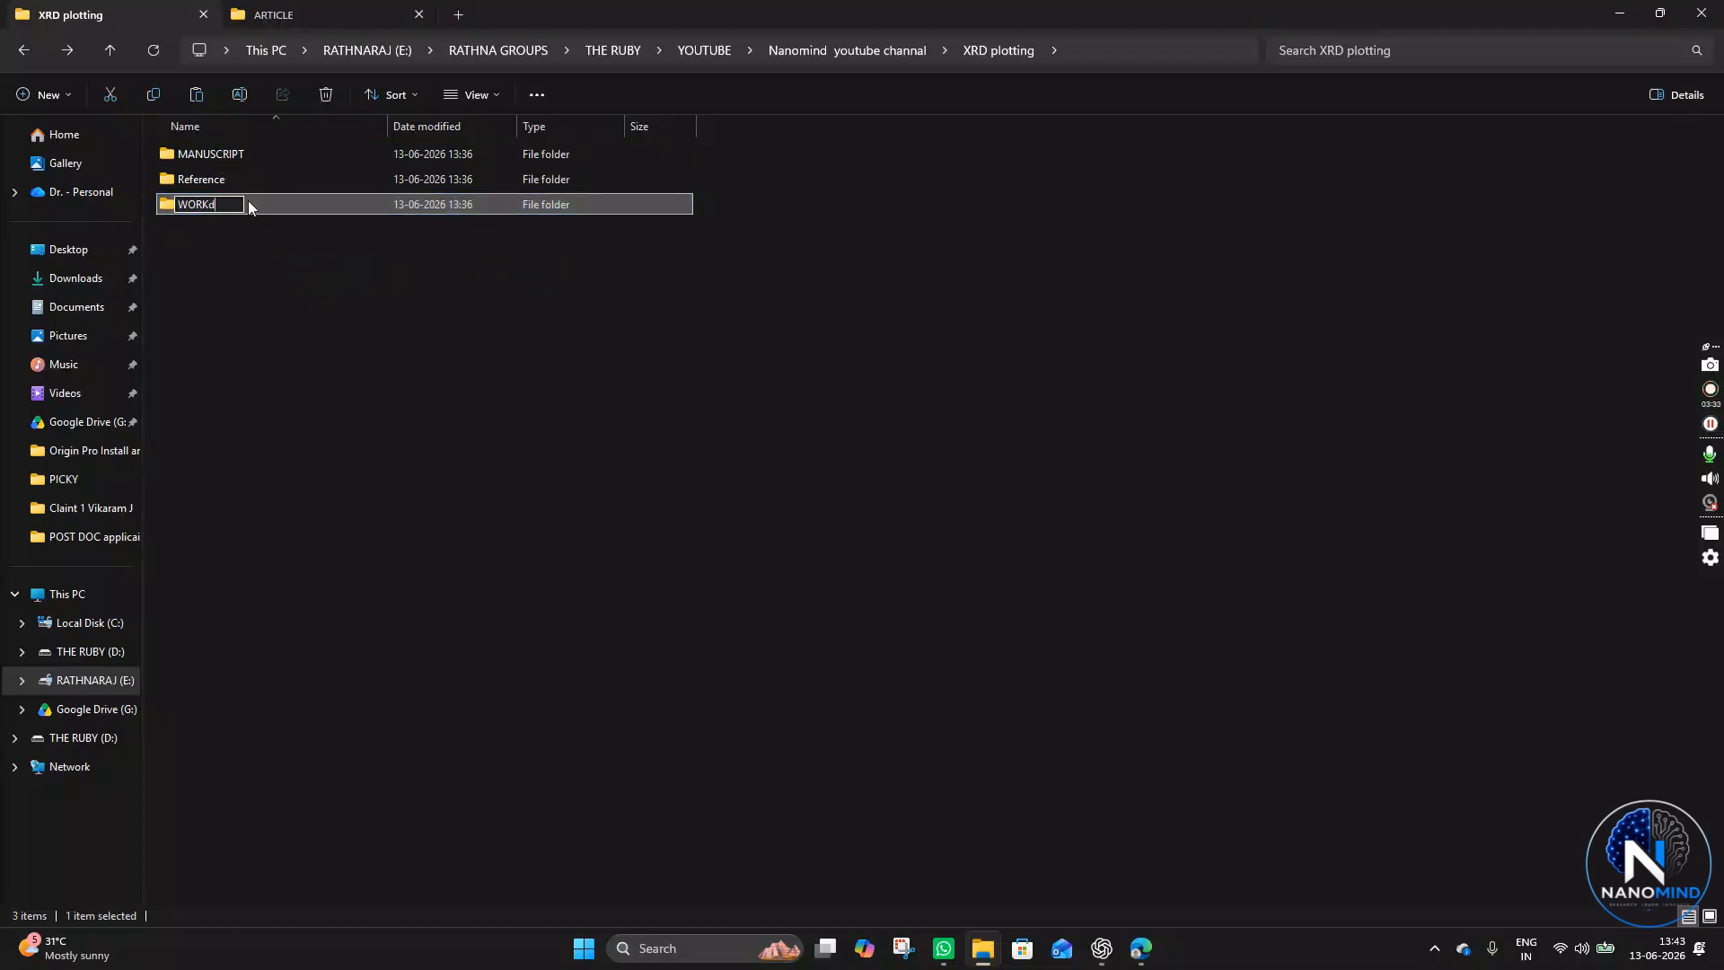
type("da")
key("BackSpace")
key("BackSpace")
type("data")
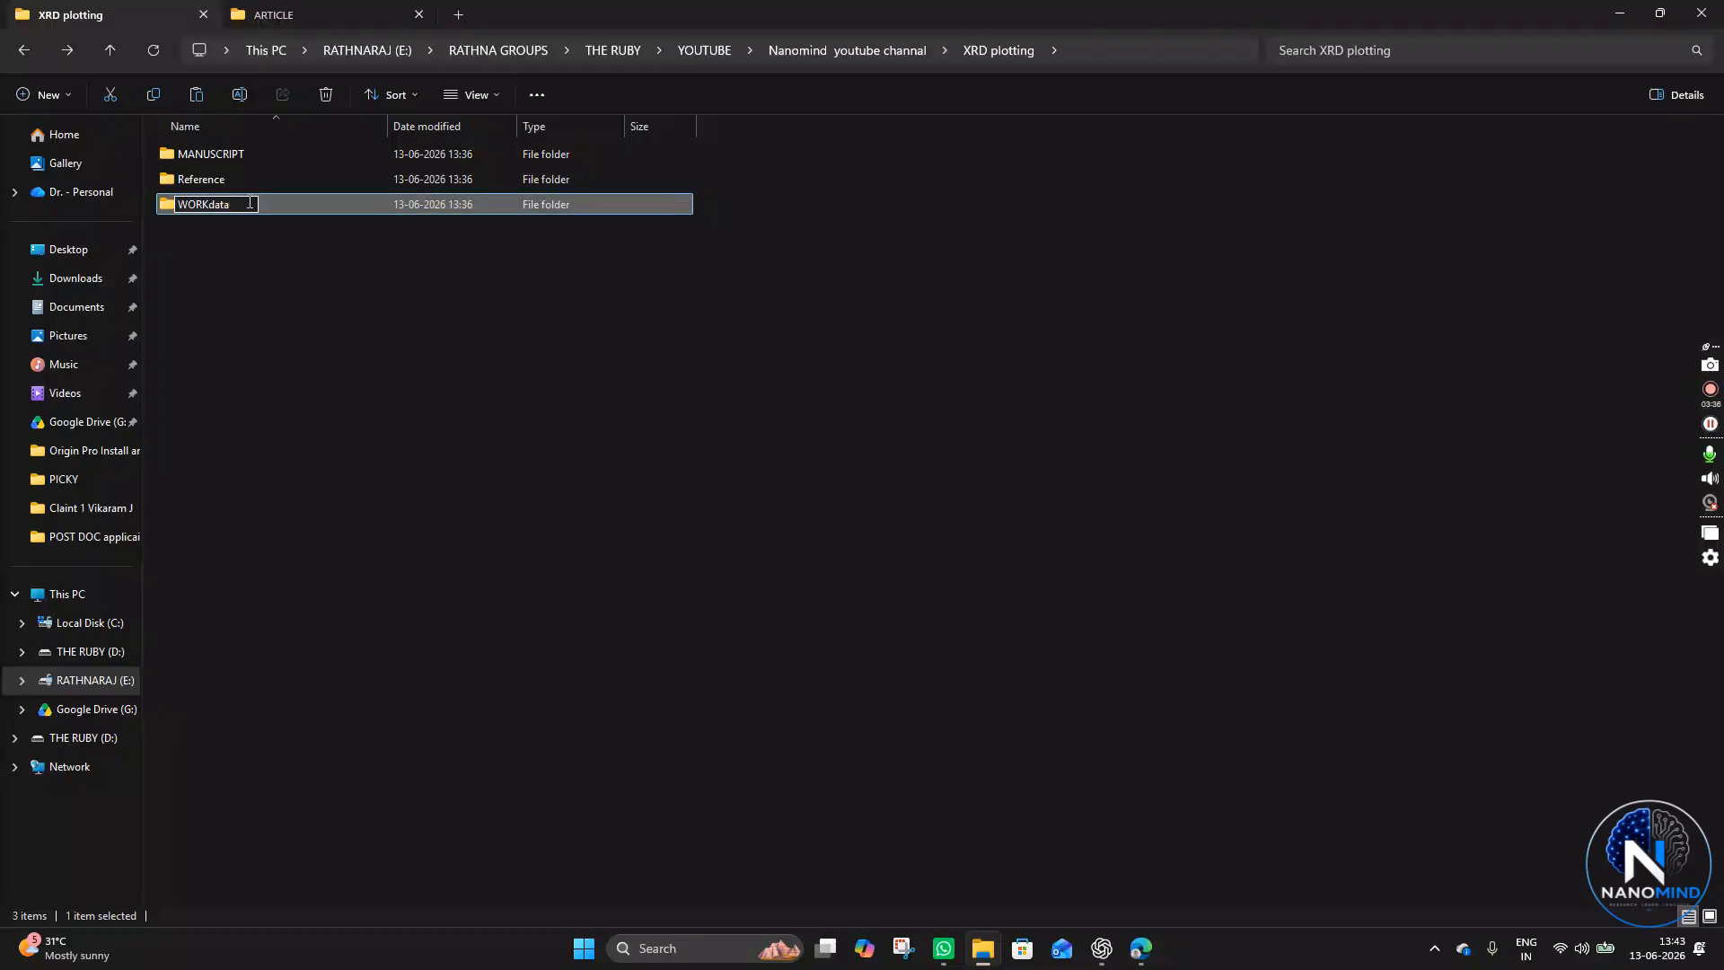
key("BackSpace")
key("BackSpace")
key("BackSpace")
key("BackSpace")
type("DATA")
key("Return")
- Open the WORKDATA folder and then its XRD subfolder
double_click(241, 202)
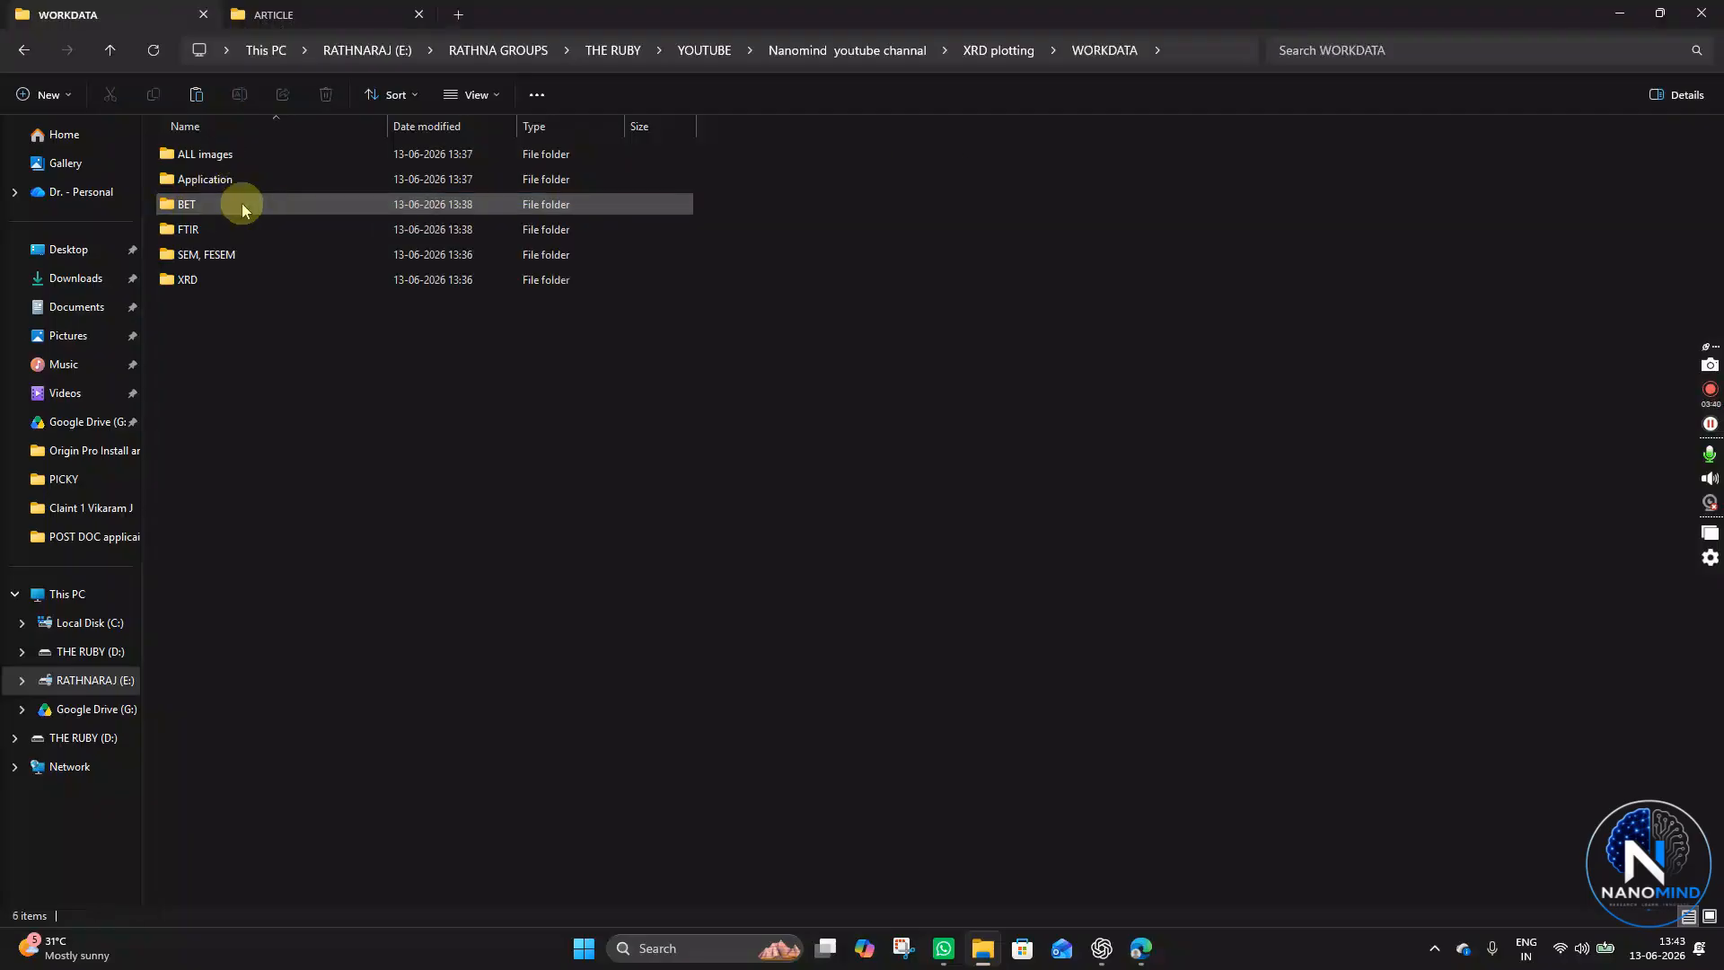
left_click_drag(299, 602, 266, 143)
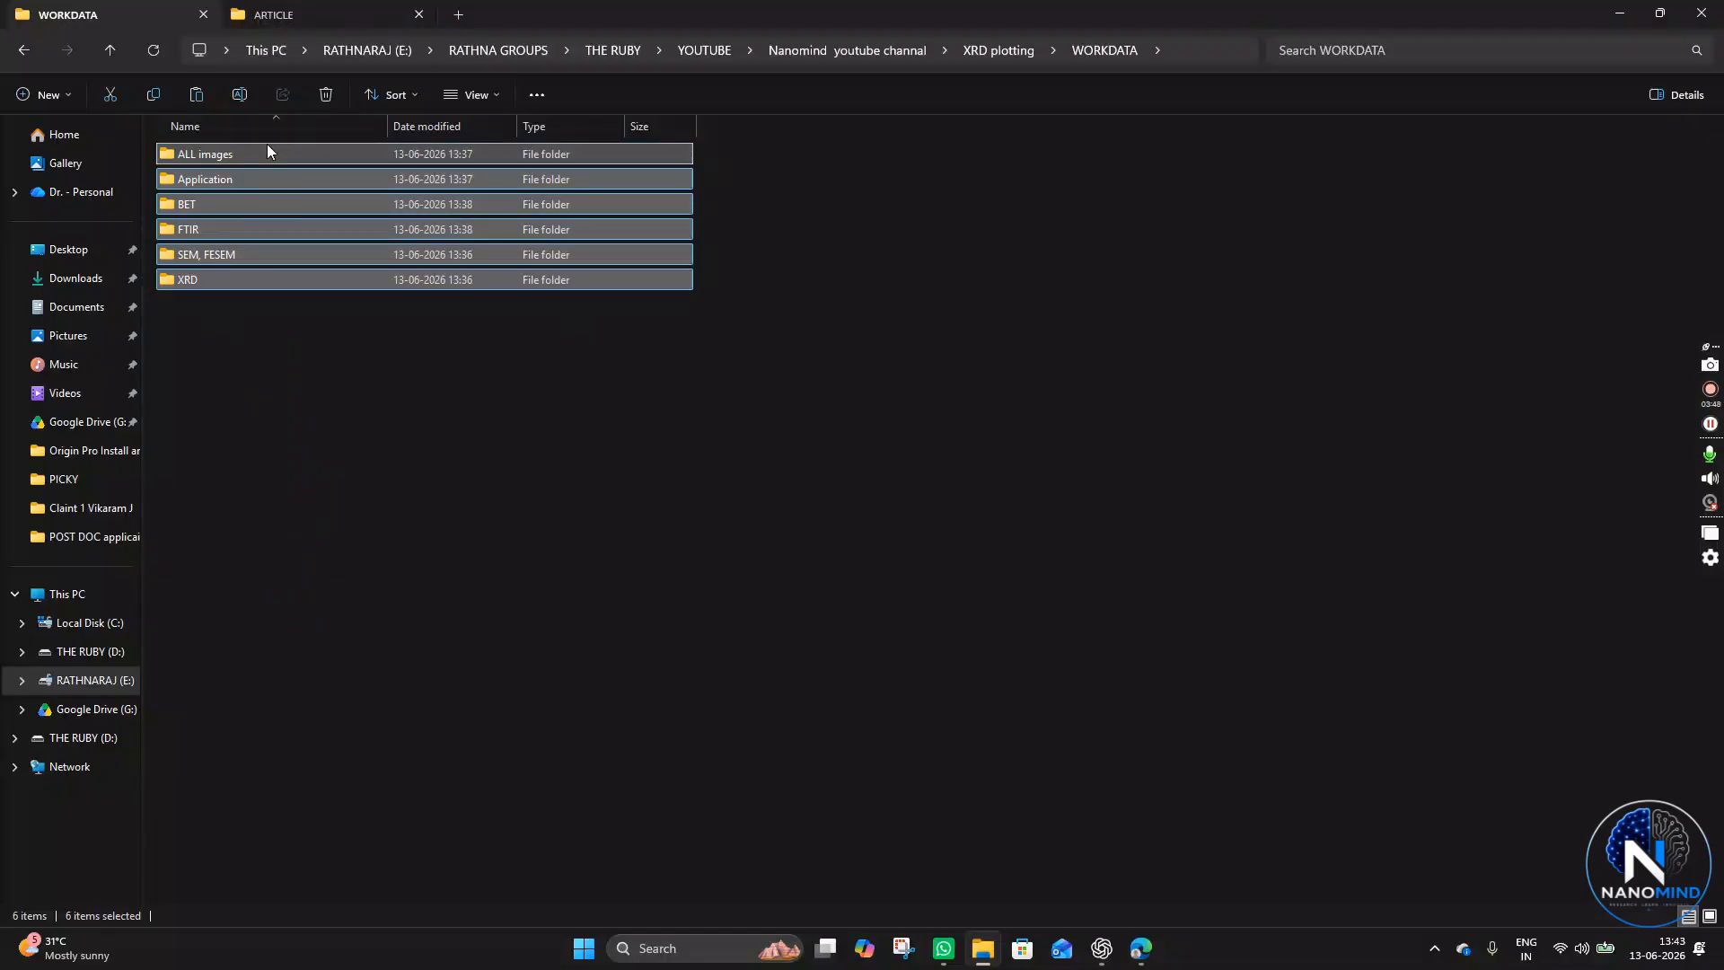
right_click(363, 535)
left_click(294, 416)
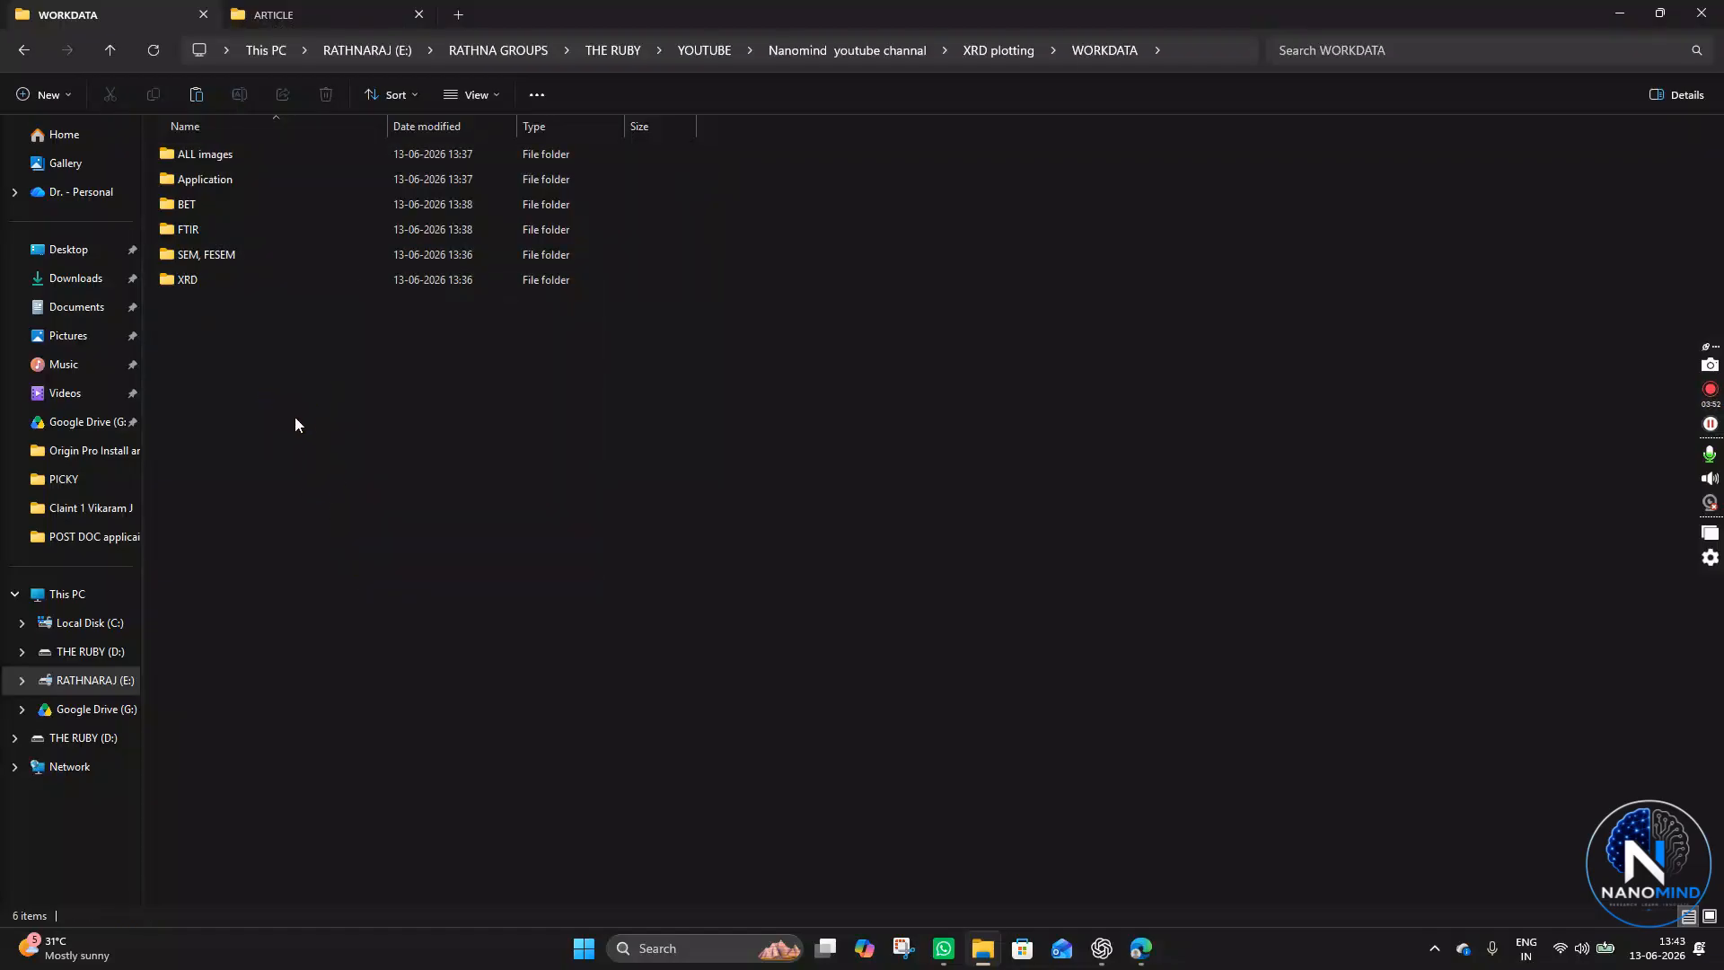
left_click(217, 279)
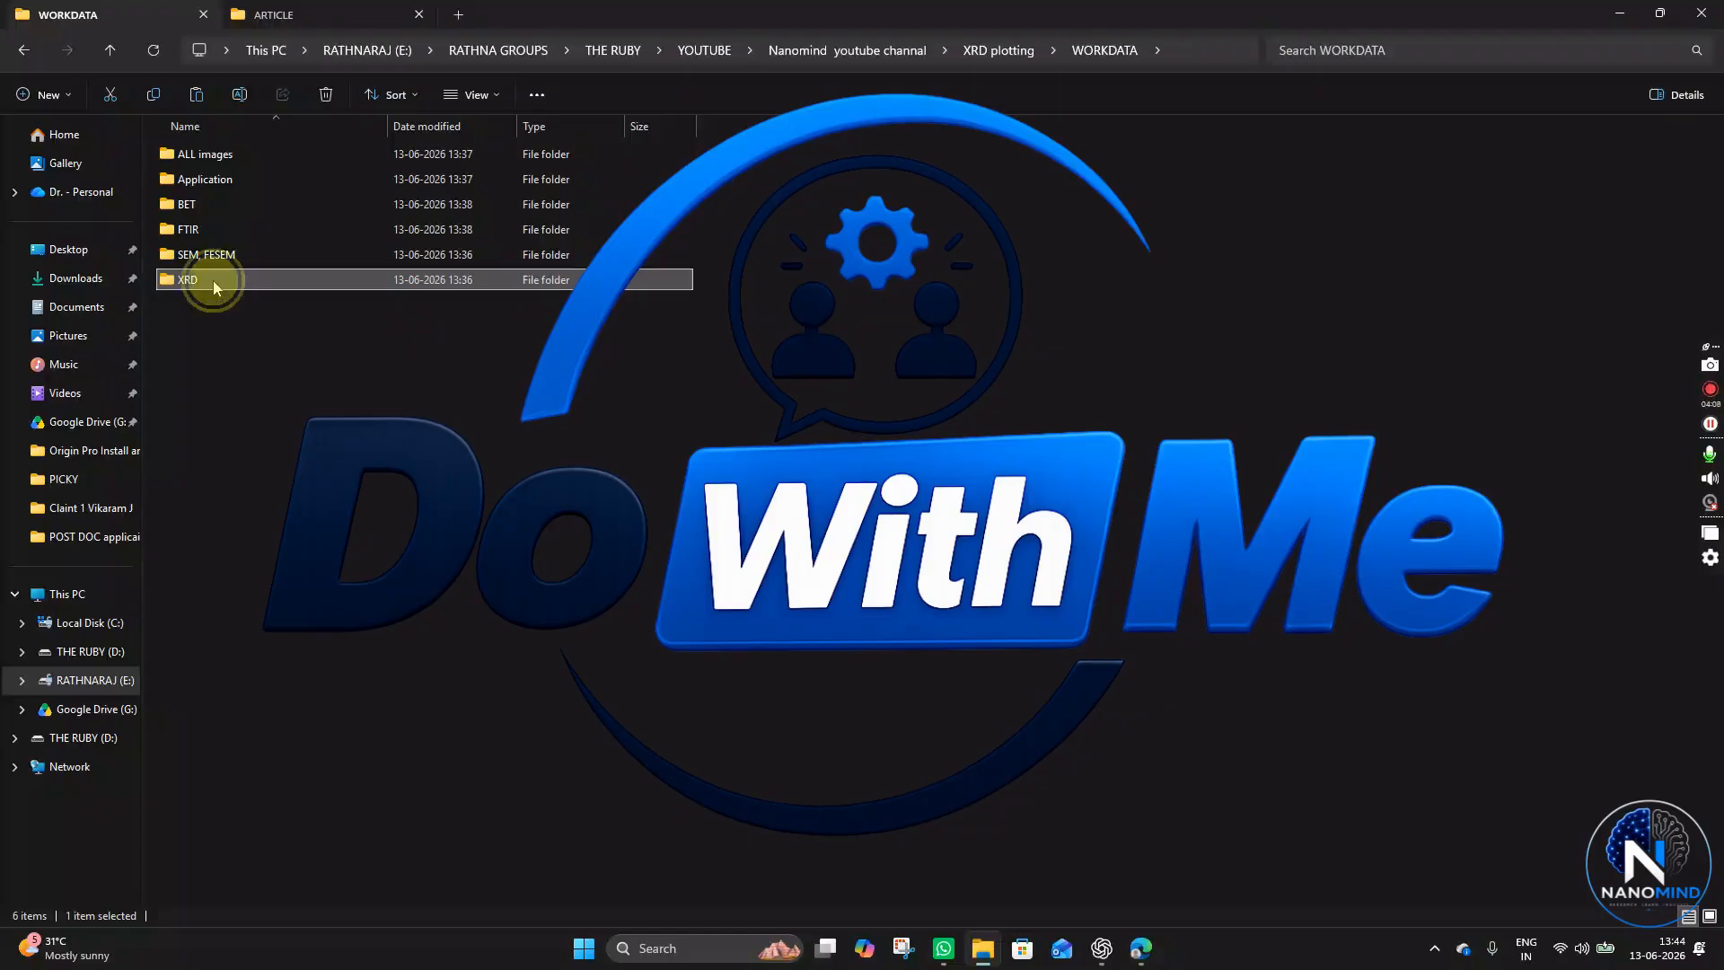
double_click(214, 281)
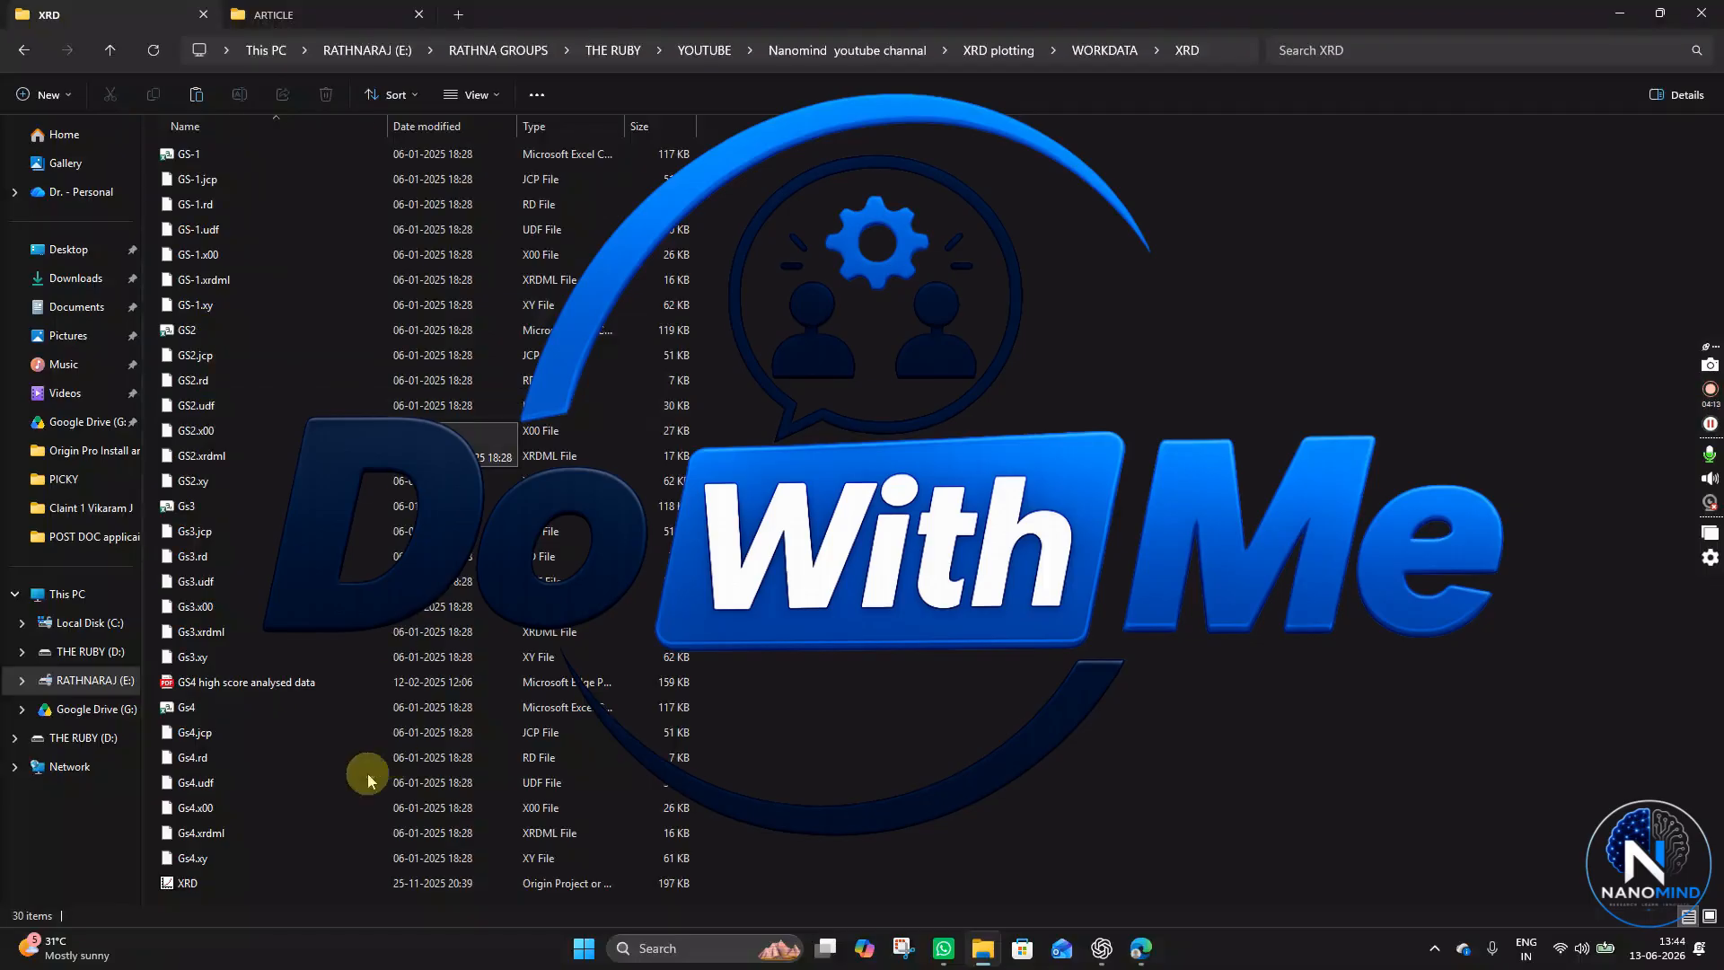
- Examine the XRD data files for the GS samples in the folder
left_click(201, 155)
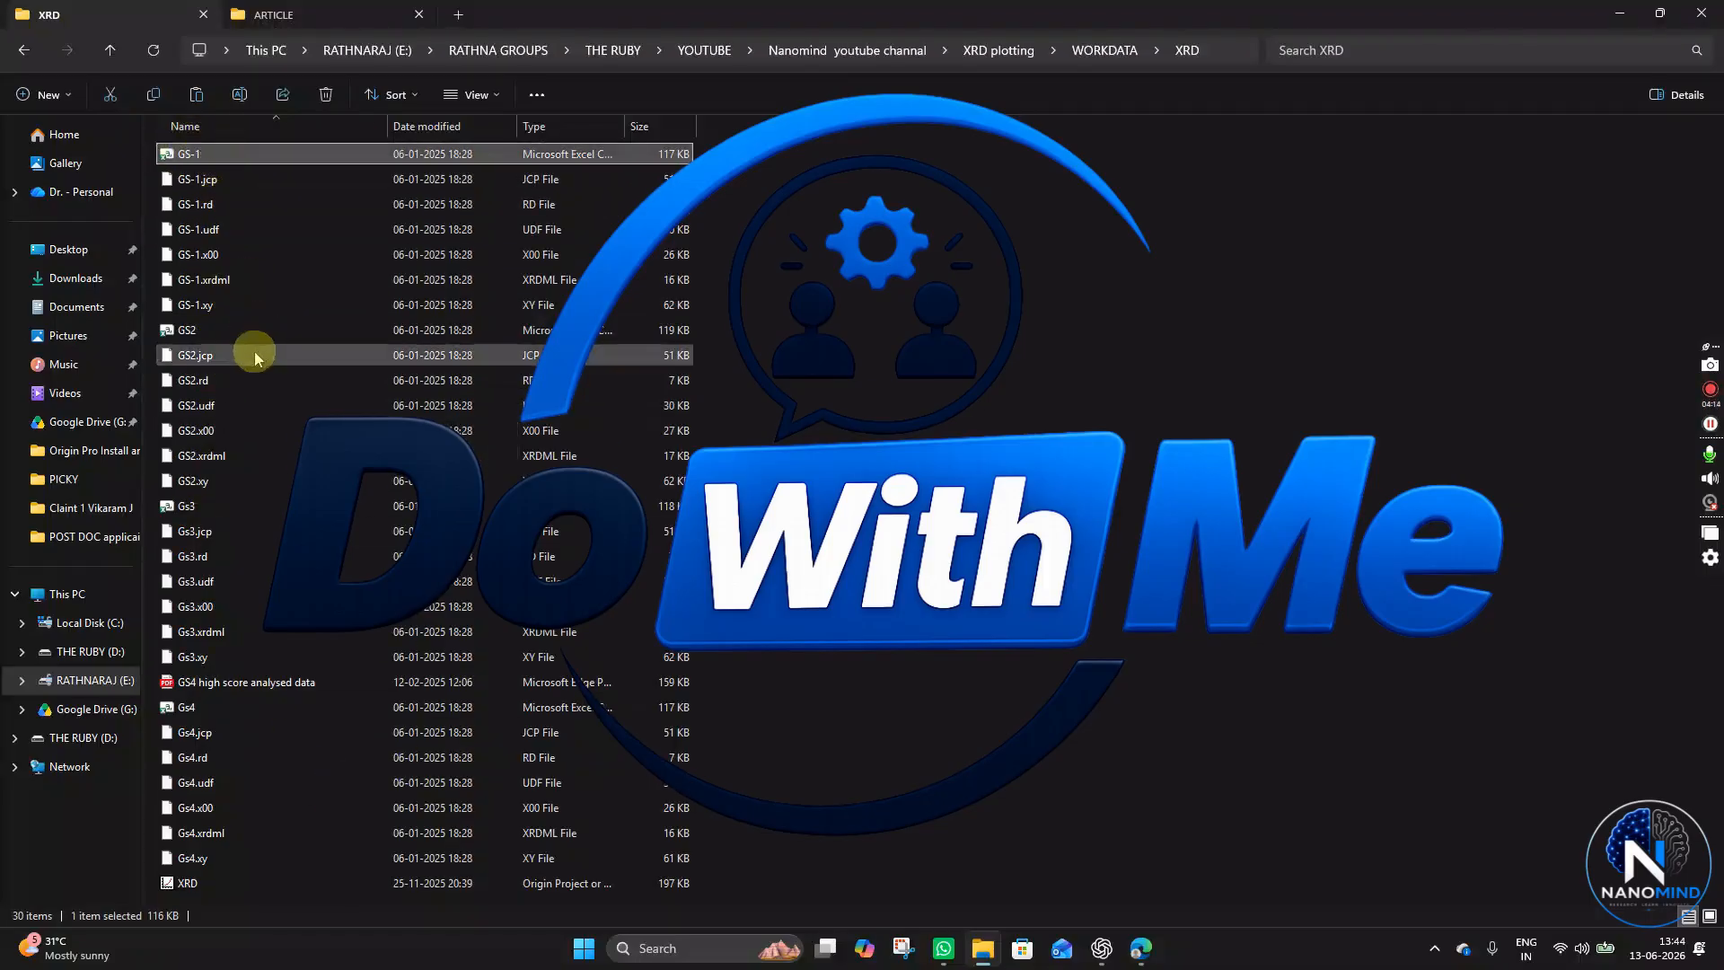
left_click(198, 508)
left_click(209, 706)
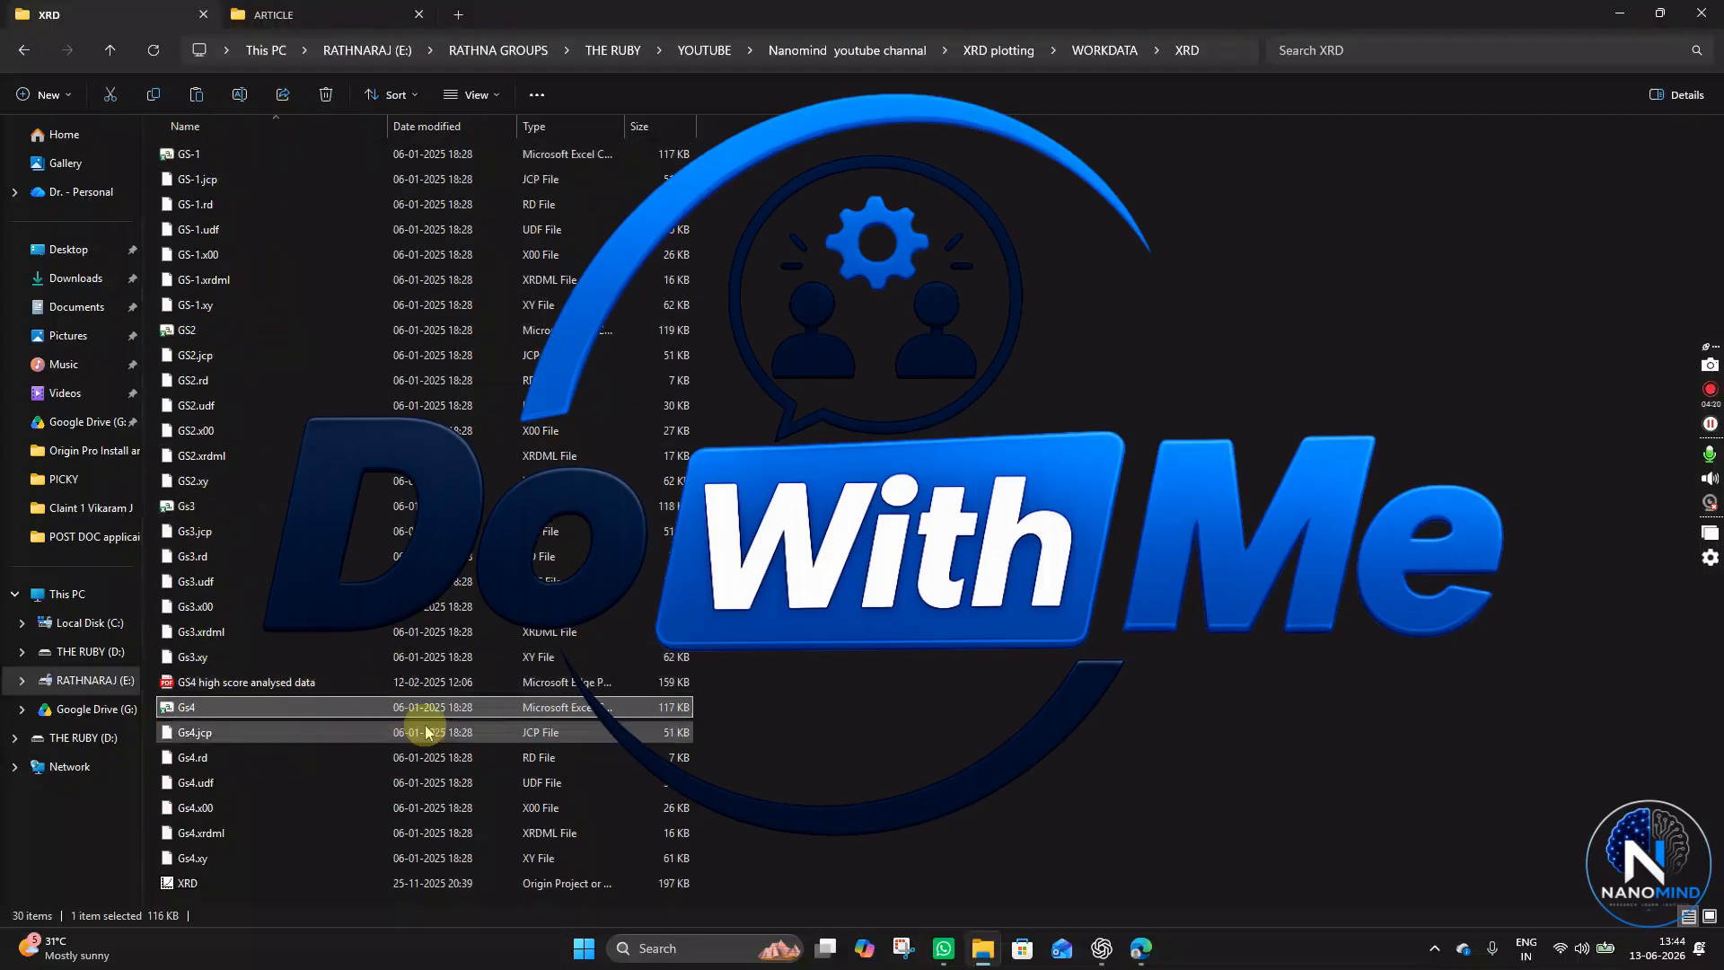
left_click(231, 737)
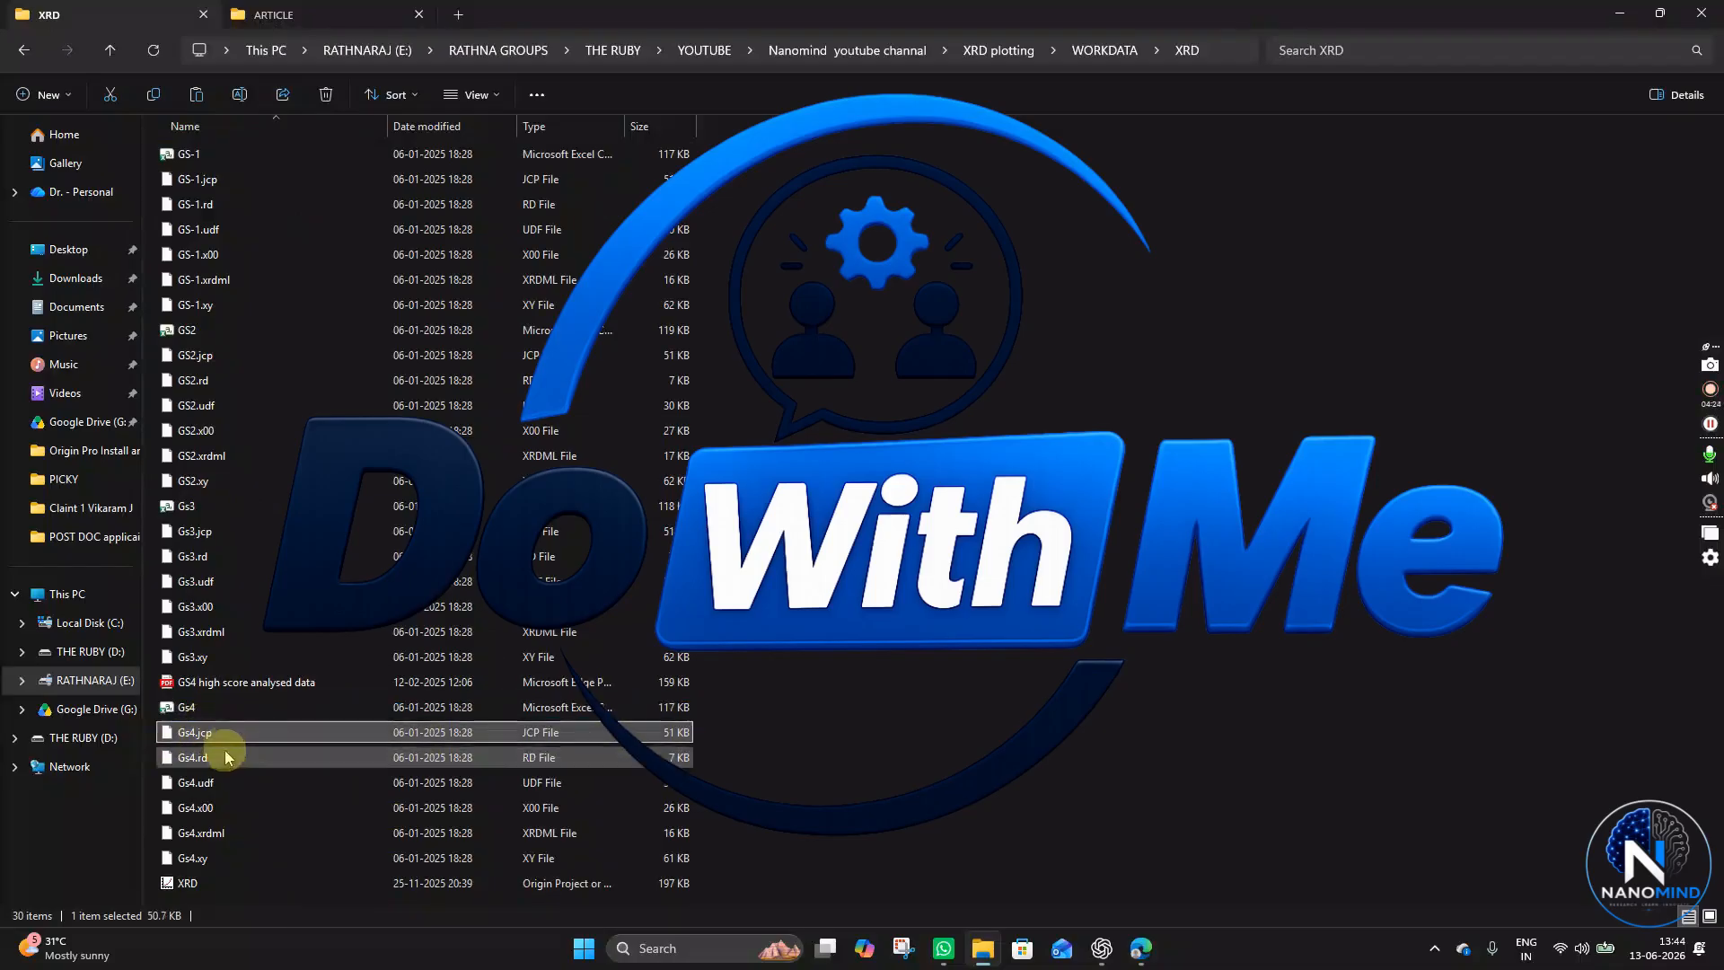
left_click(199, 761)
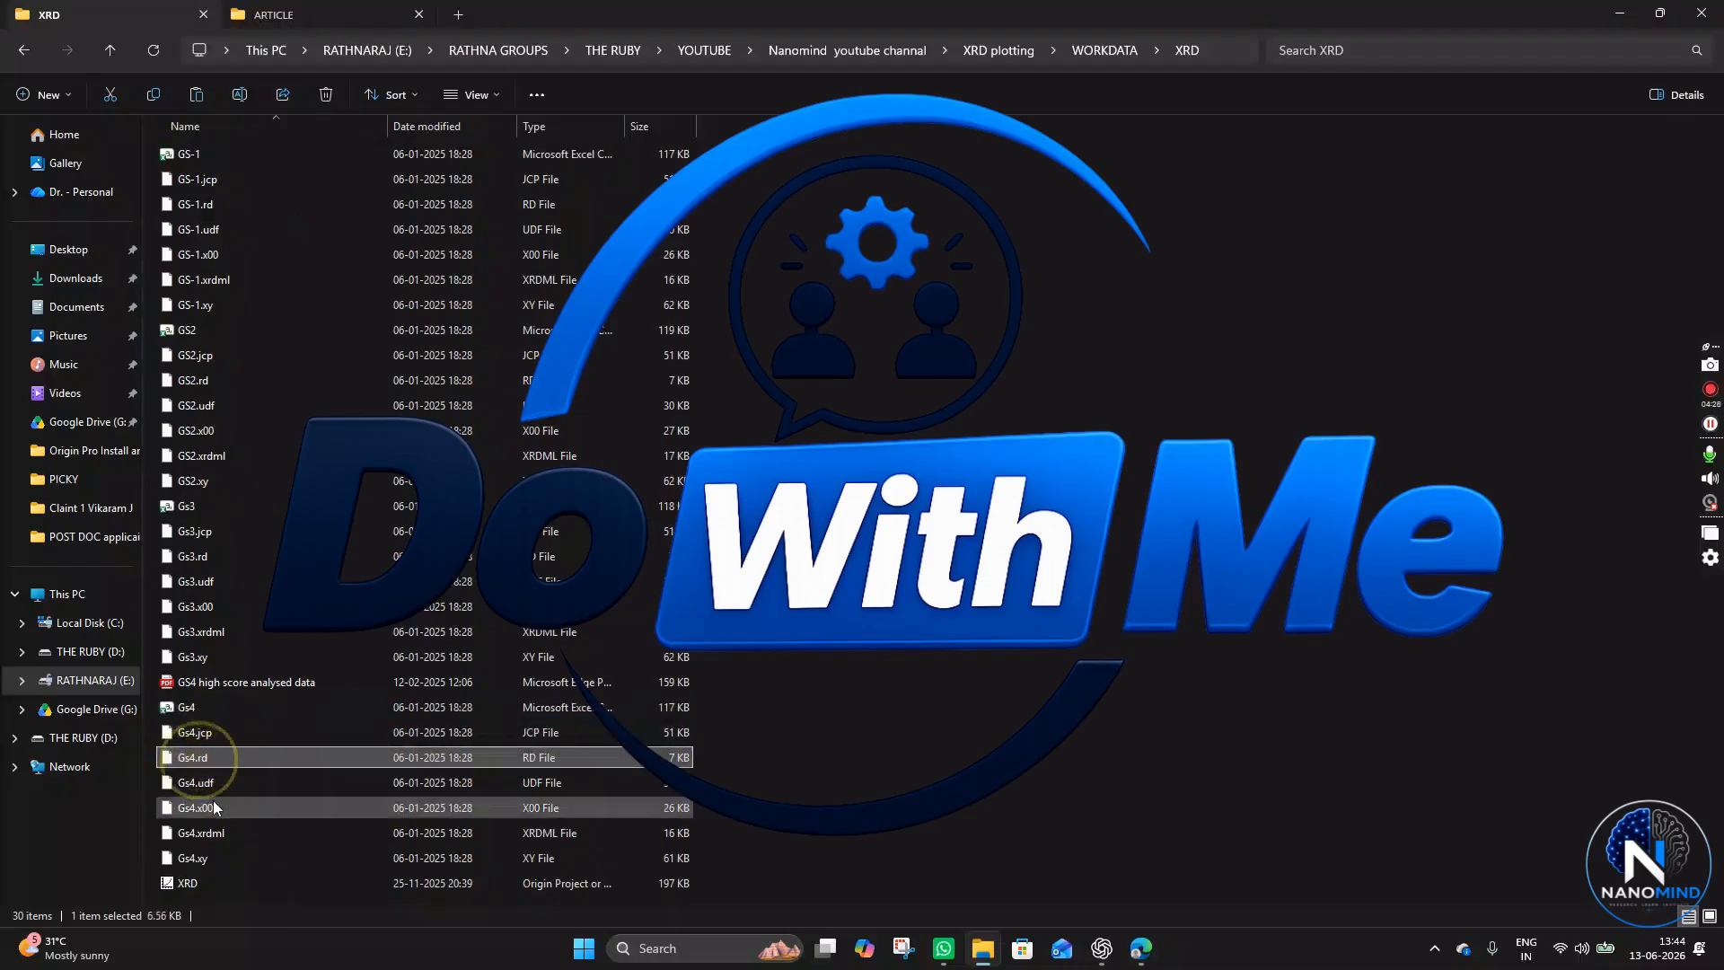
left_click(205, 784)
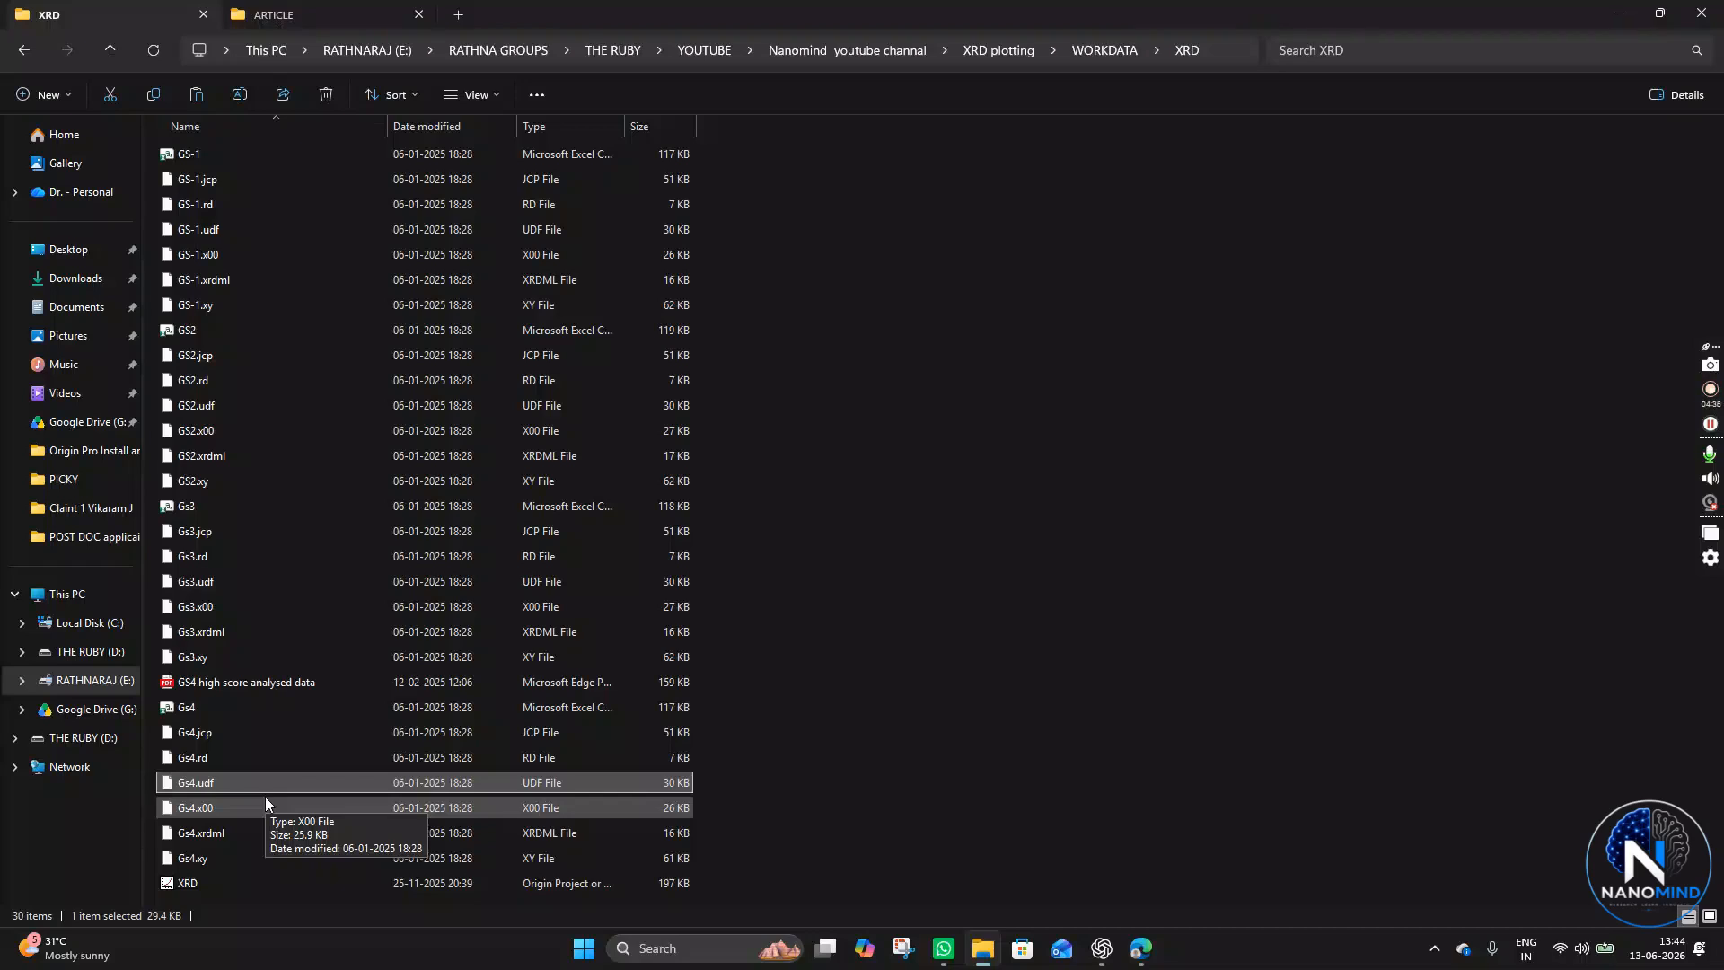
left_click(228, 708)
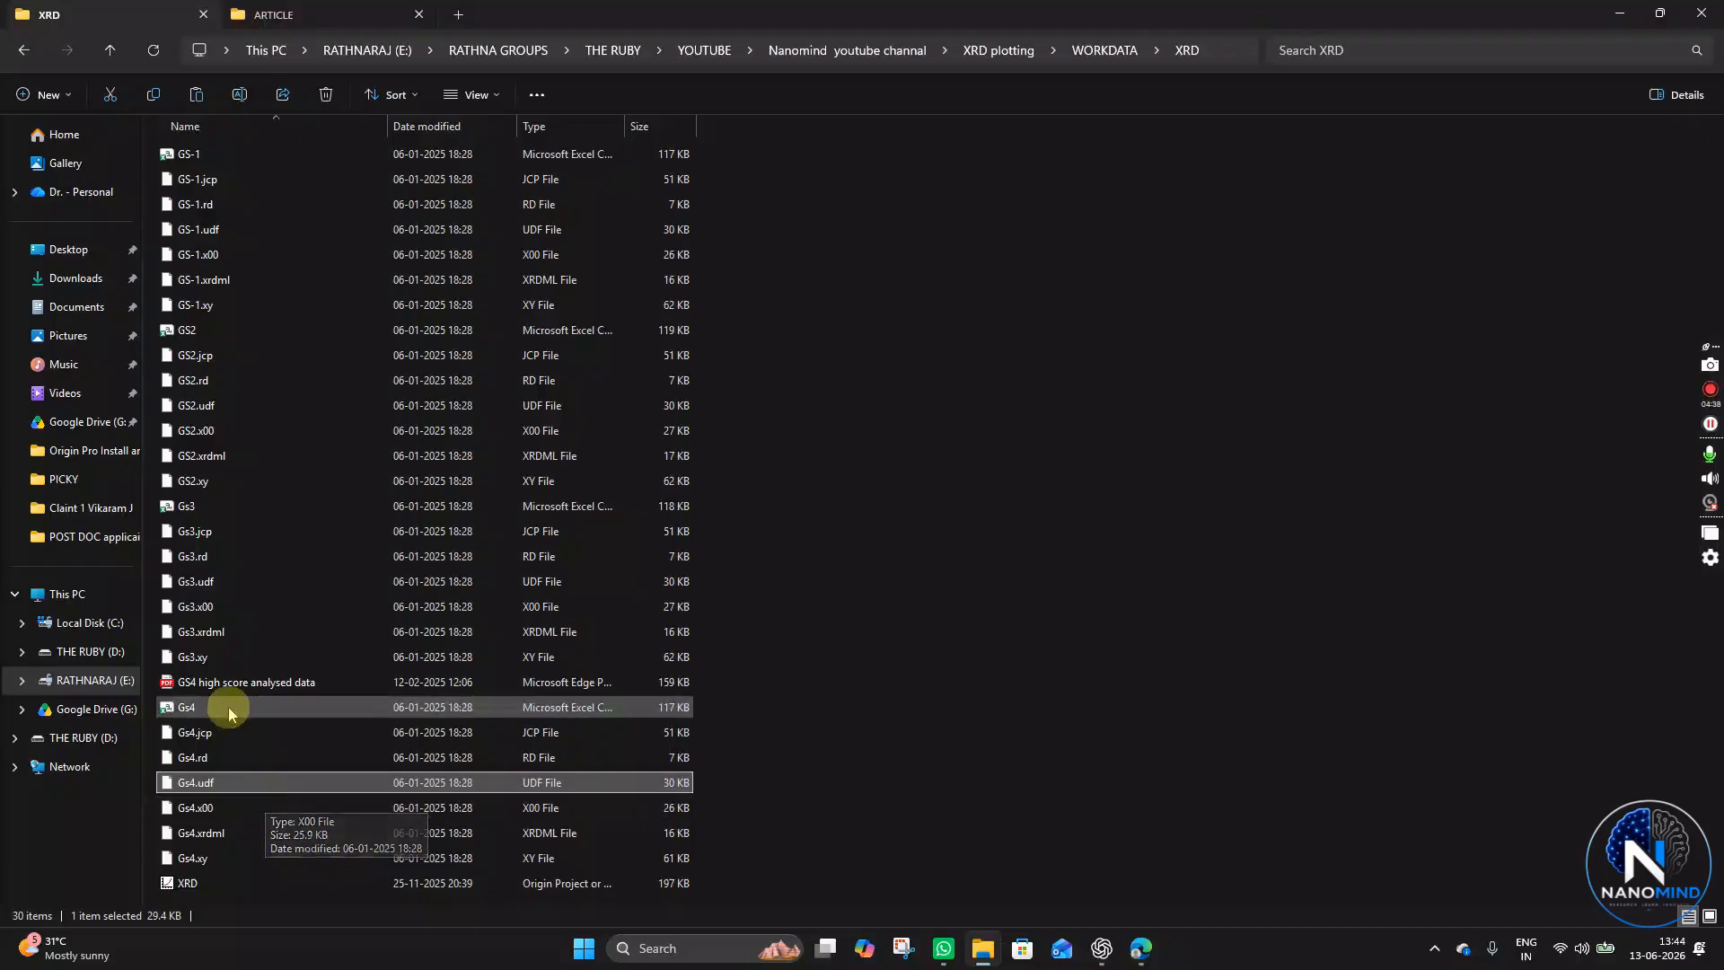
left_click(228, 666)
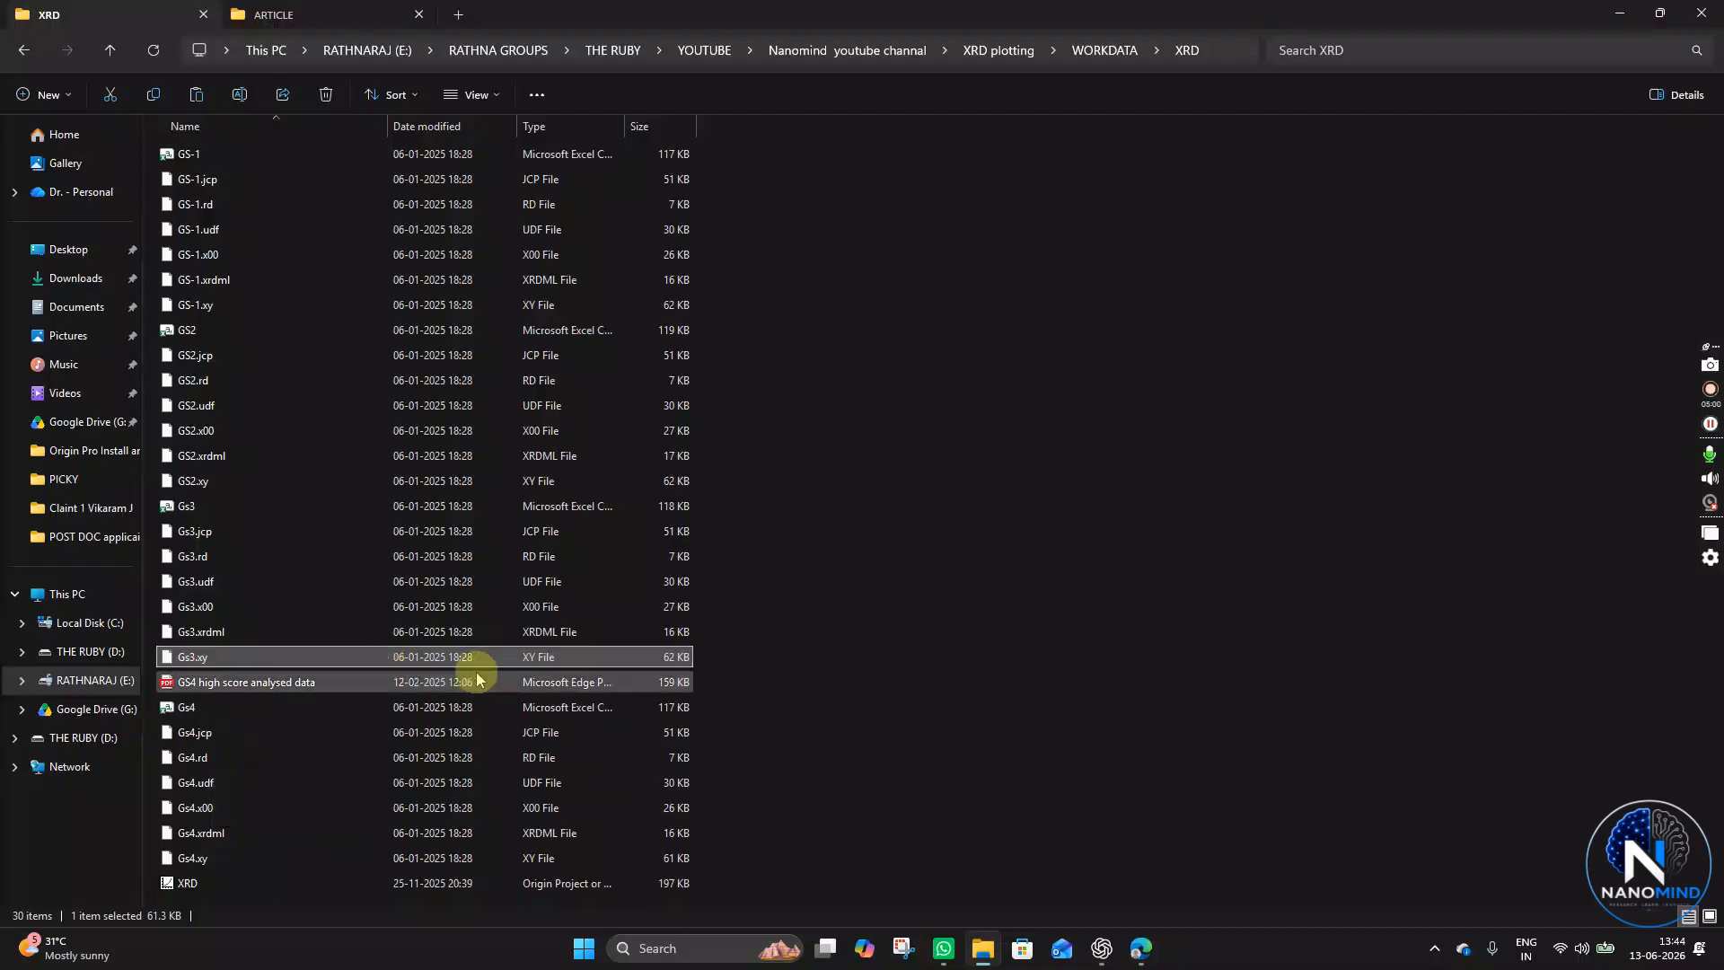
left_click(203, 708)
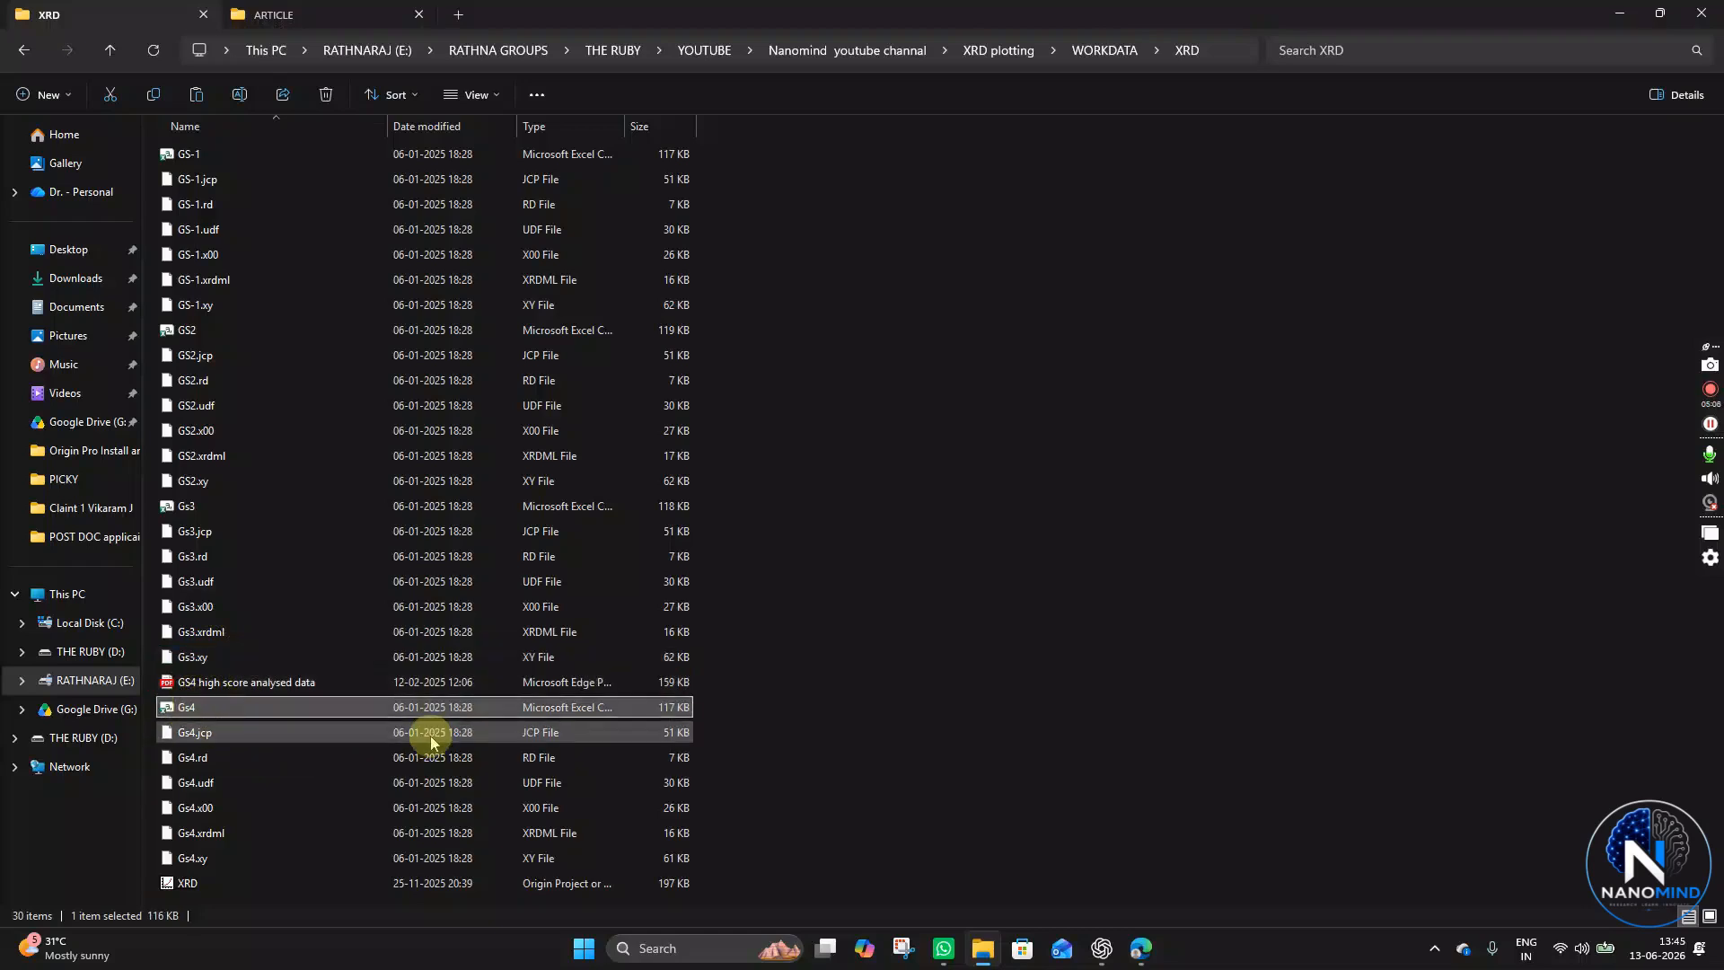
- Launch Origin by searching for origin in the Start menu
left_click(1172, 642)
key("super")
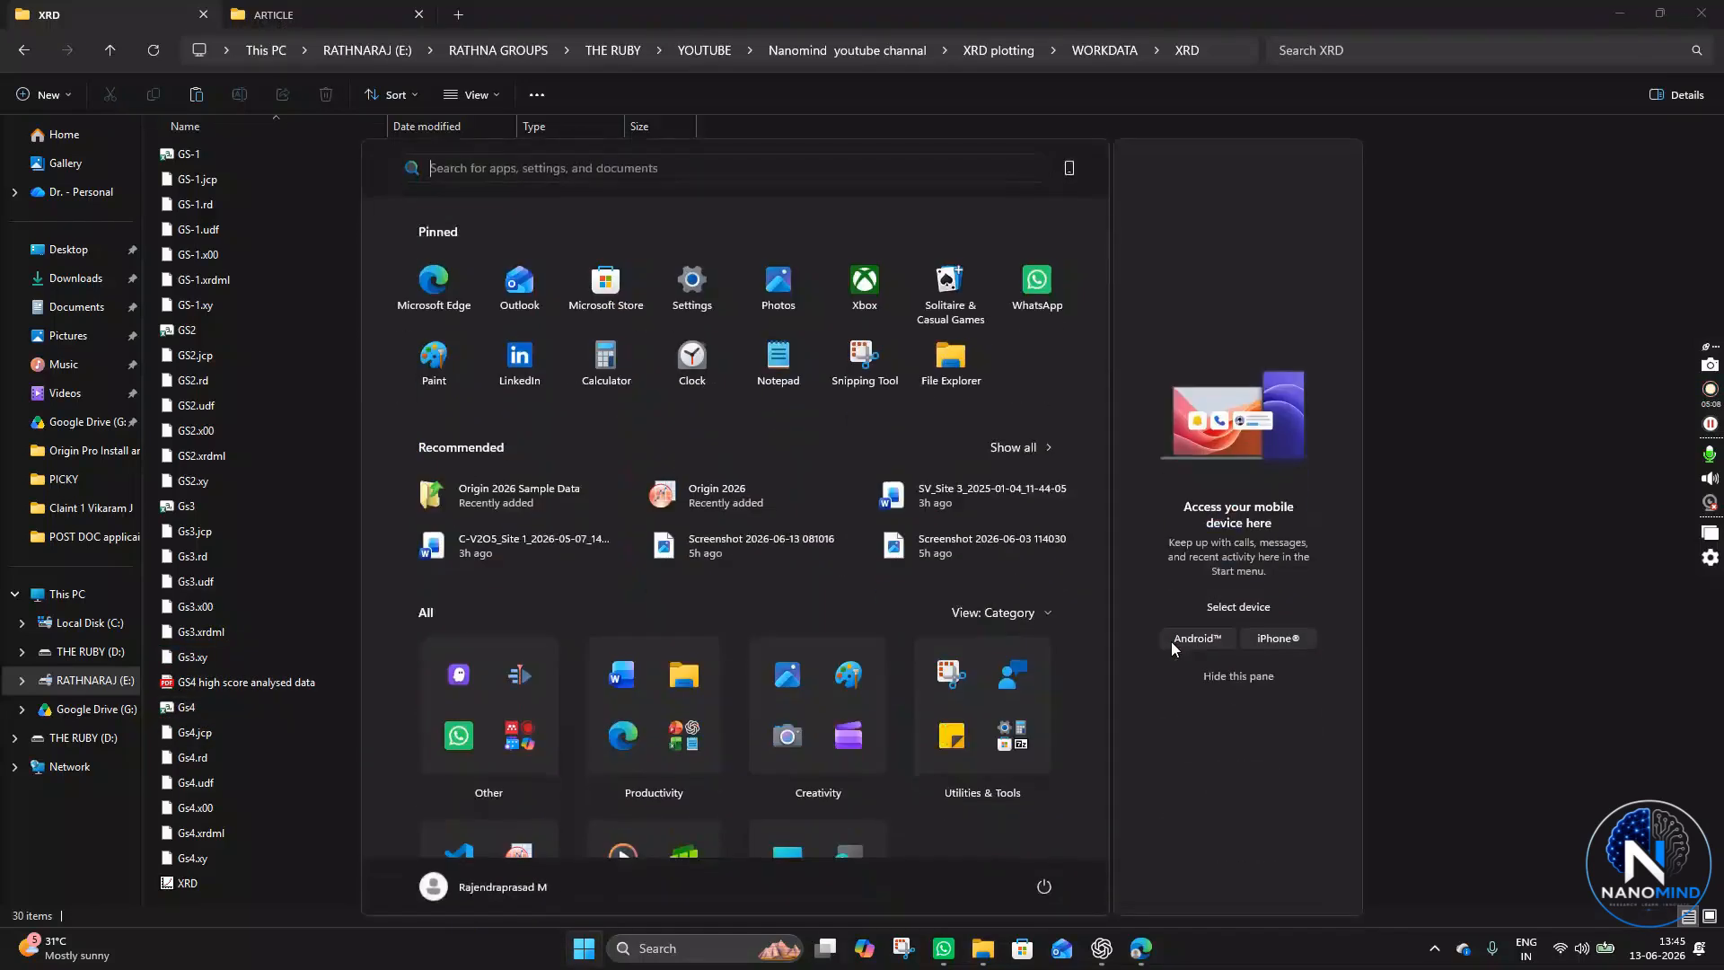
type("origin")
key("Return")
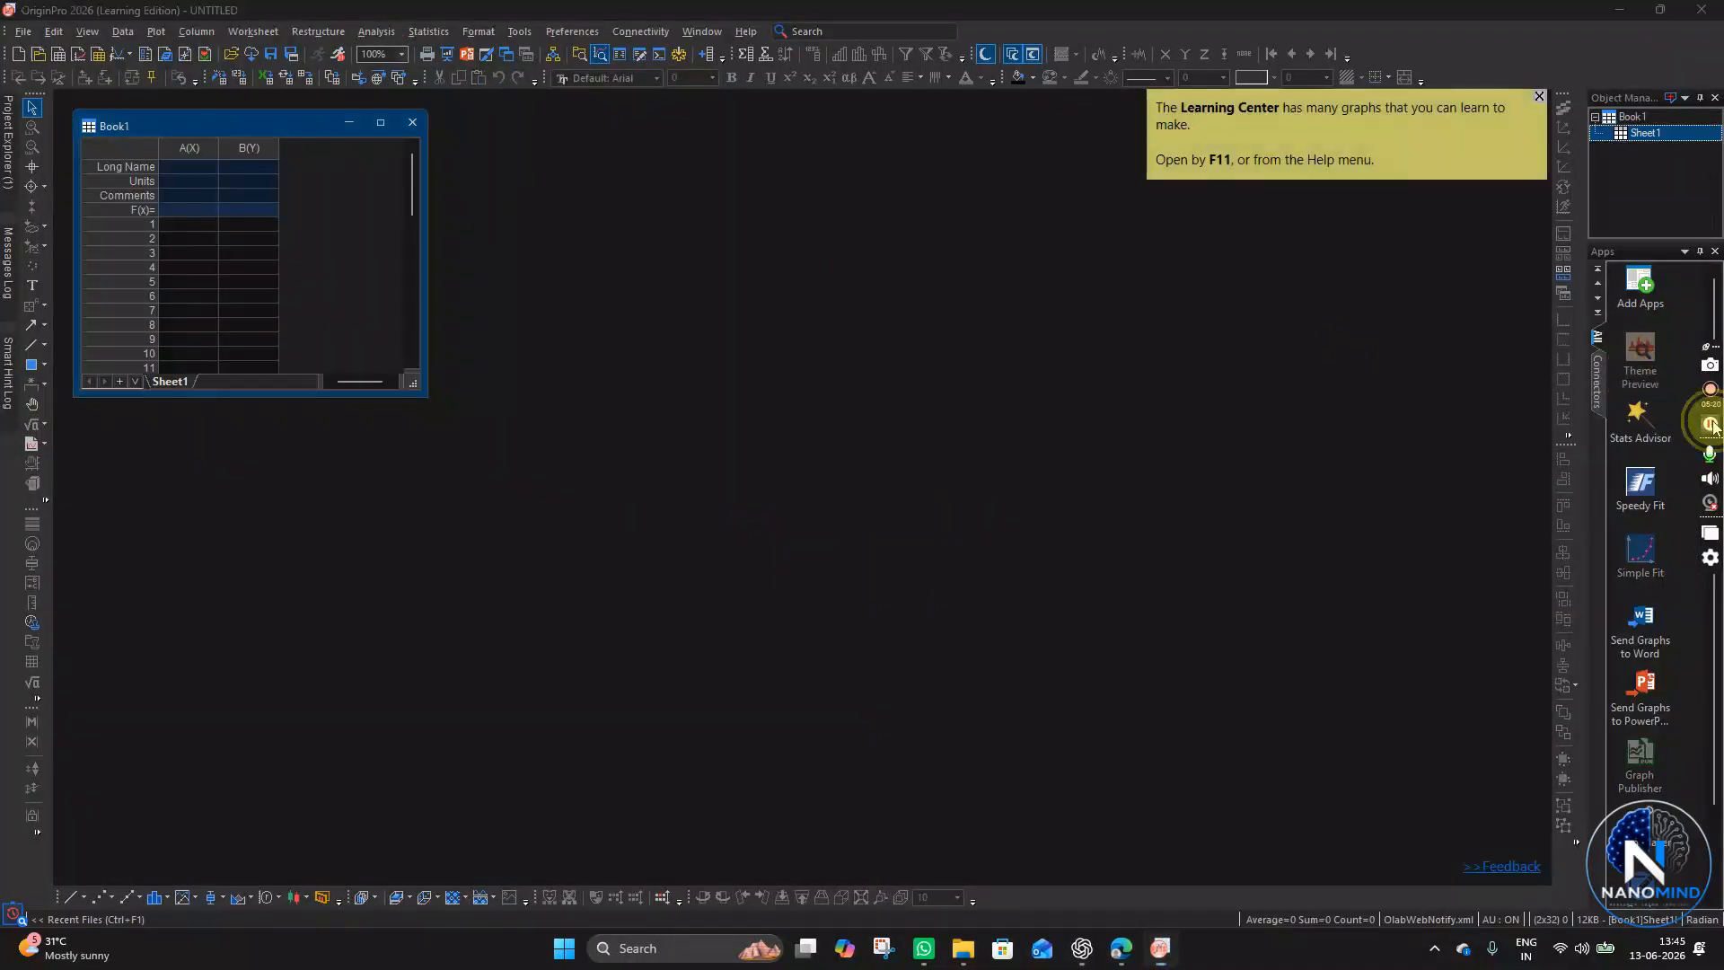
- Switch Origin to the light theme and dismiss the Learning Center tip
left_click(987, 53)
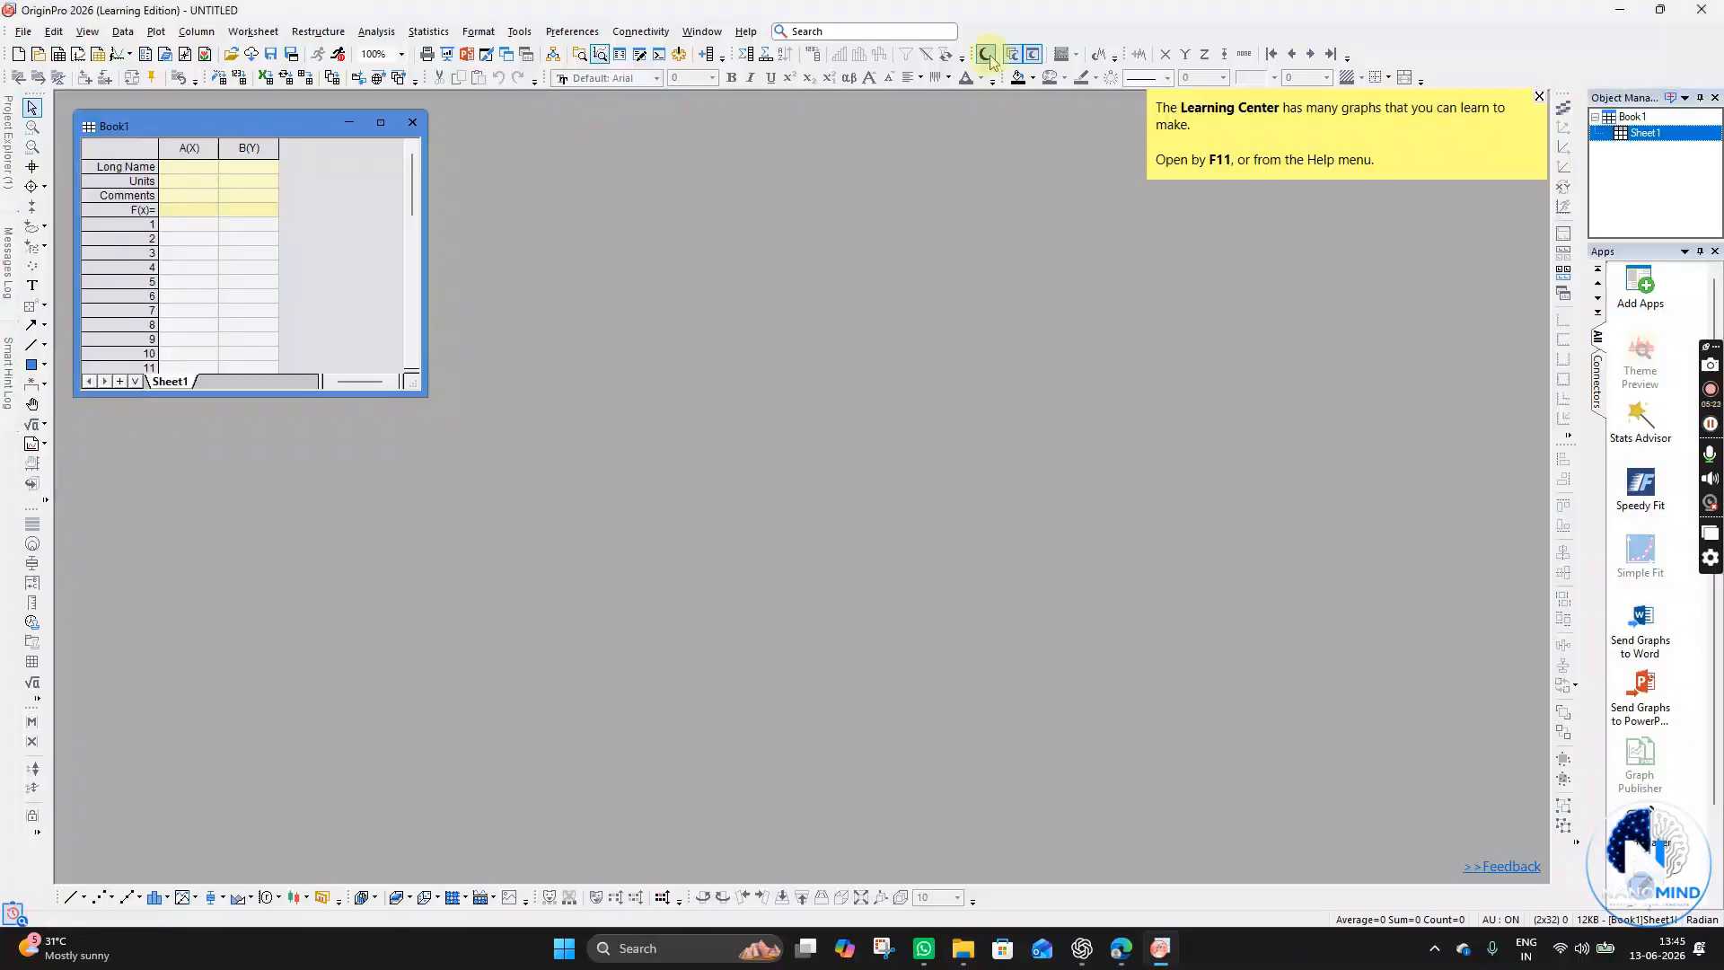
left_click(1539, 96)
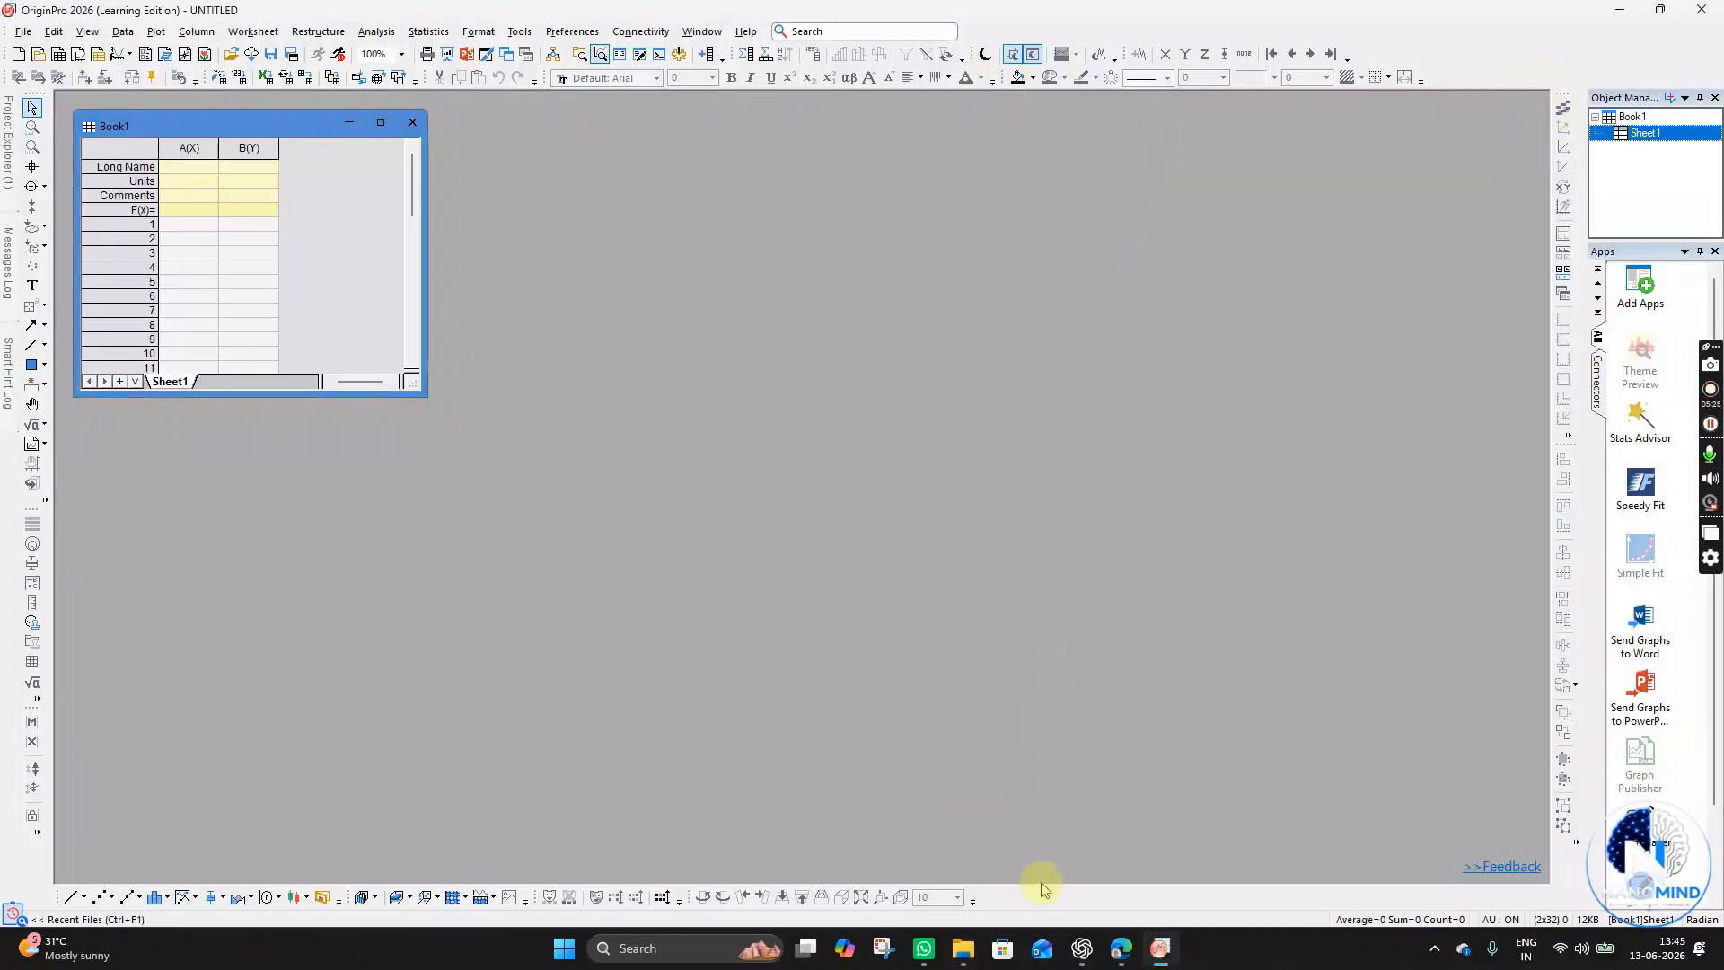
- Import the GS-1 CSV file into Origin by dropping it from File Explorer into the workspace
left_click(945, 950)
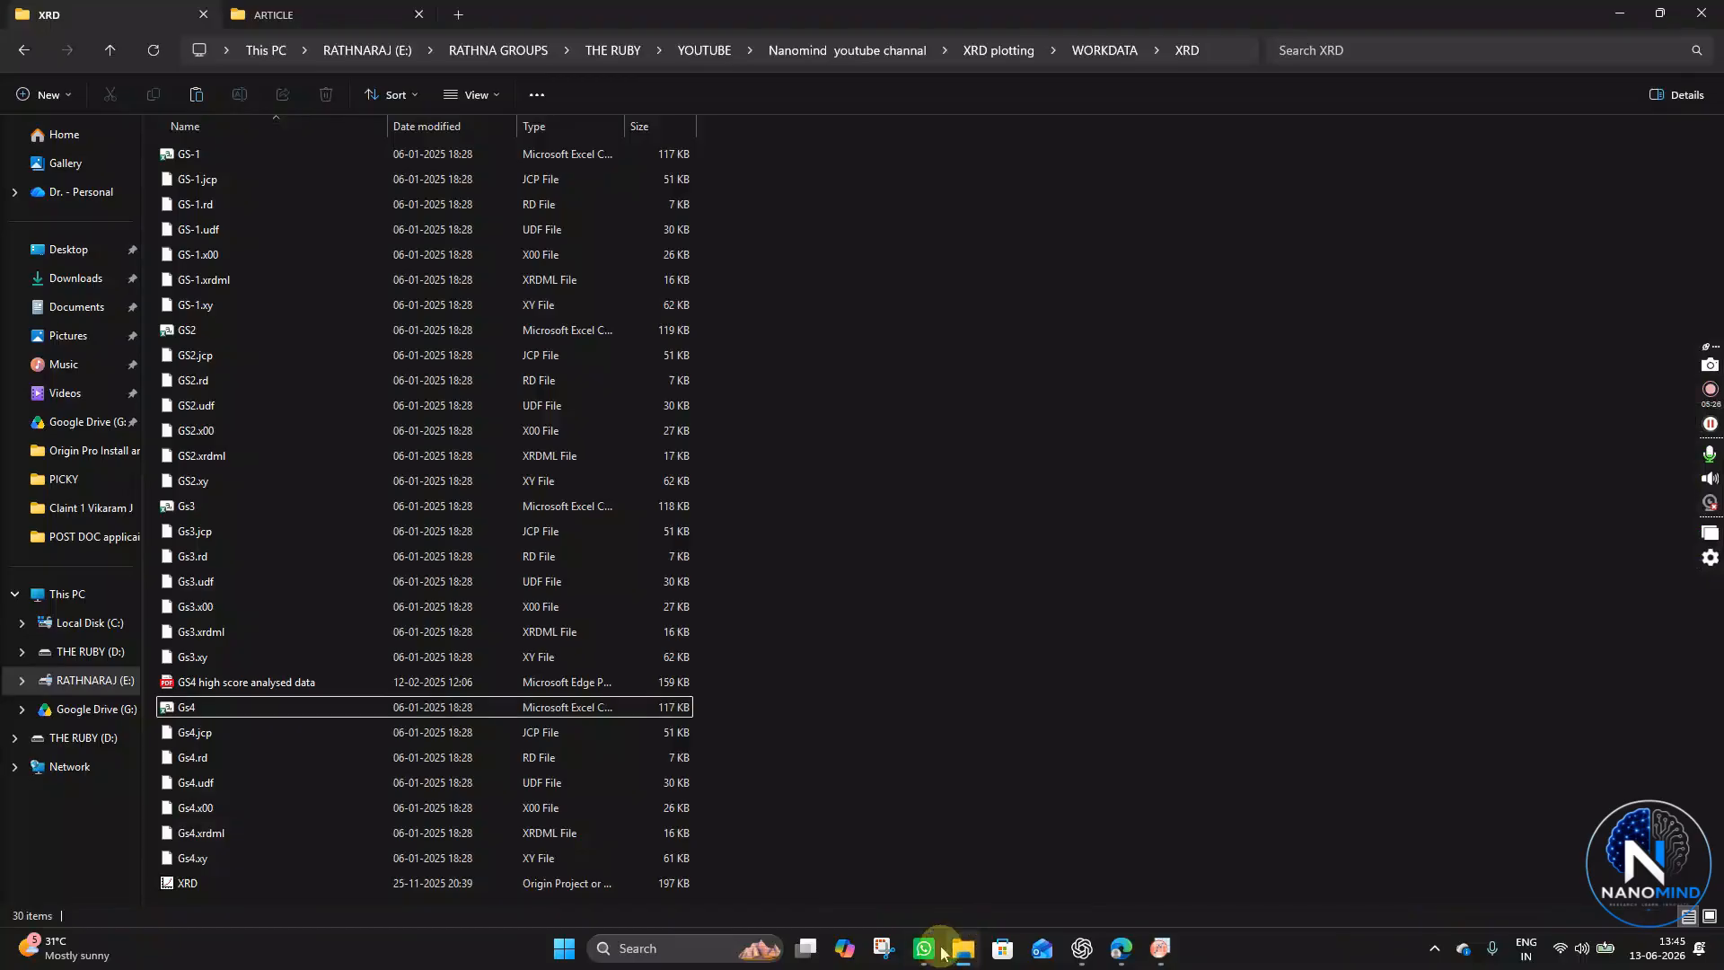
left_click(225, 707)
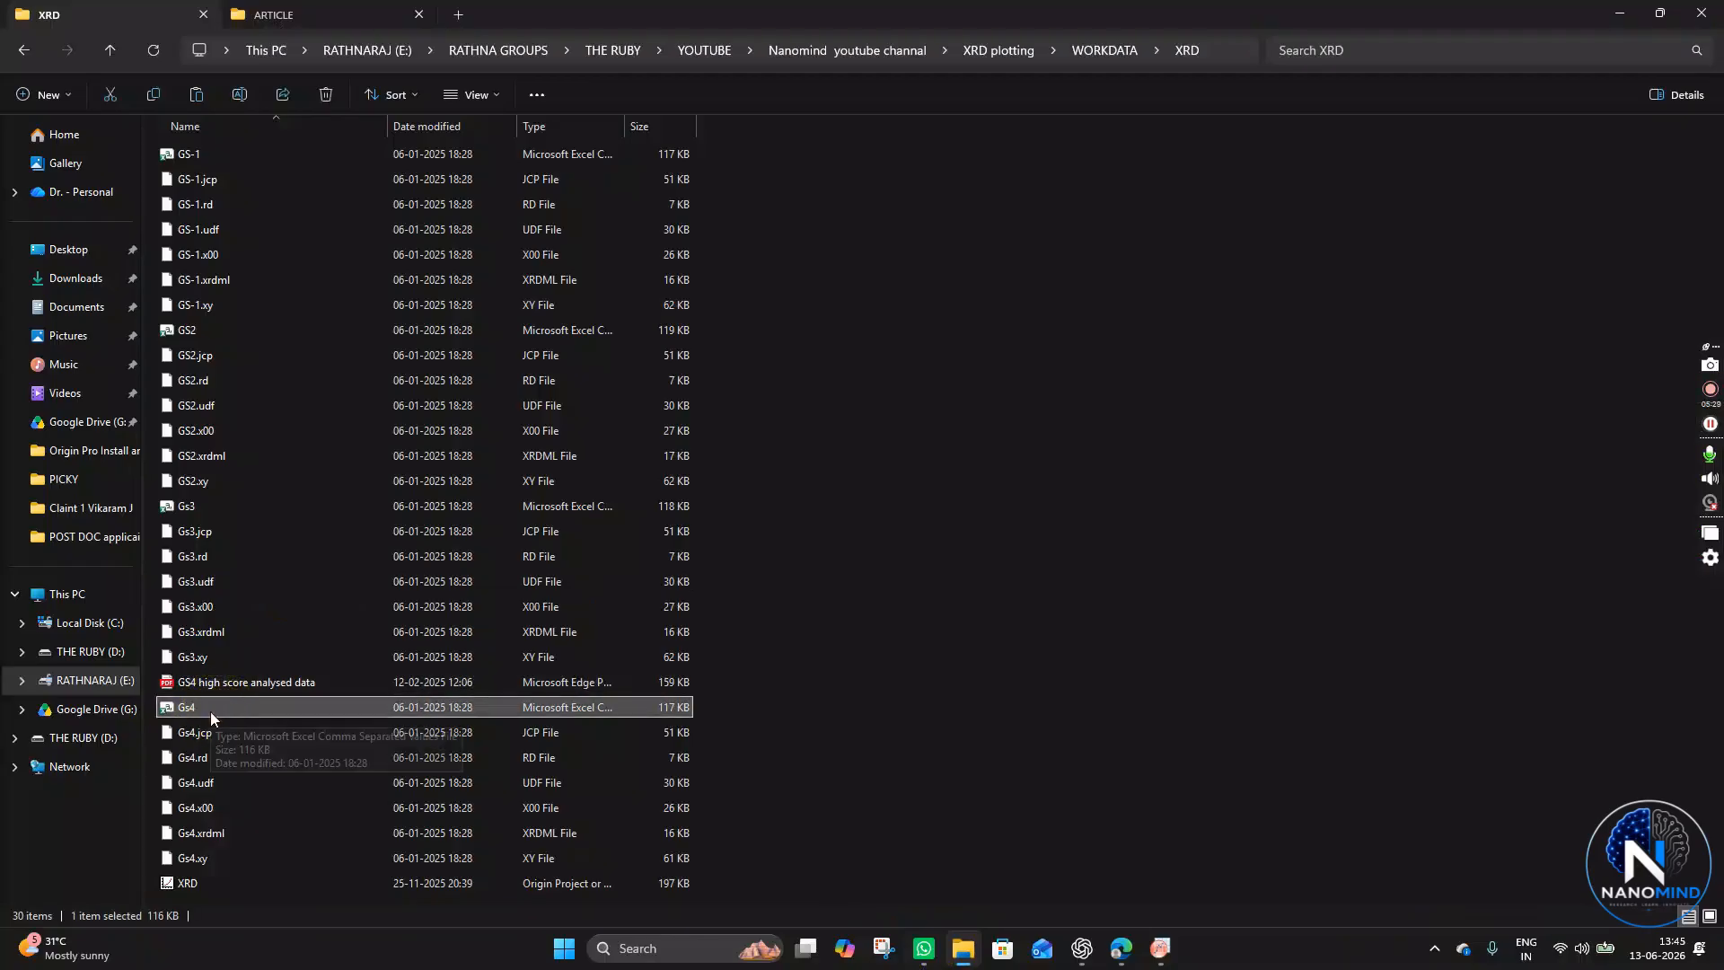
left_click(218, 662)
left_click(234, 709)
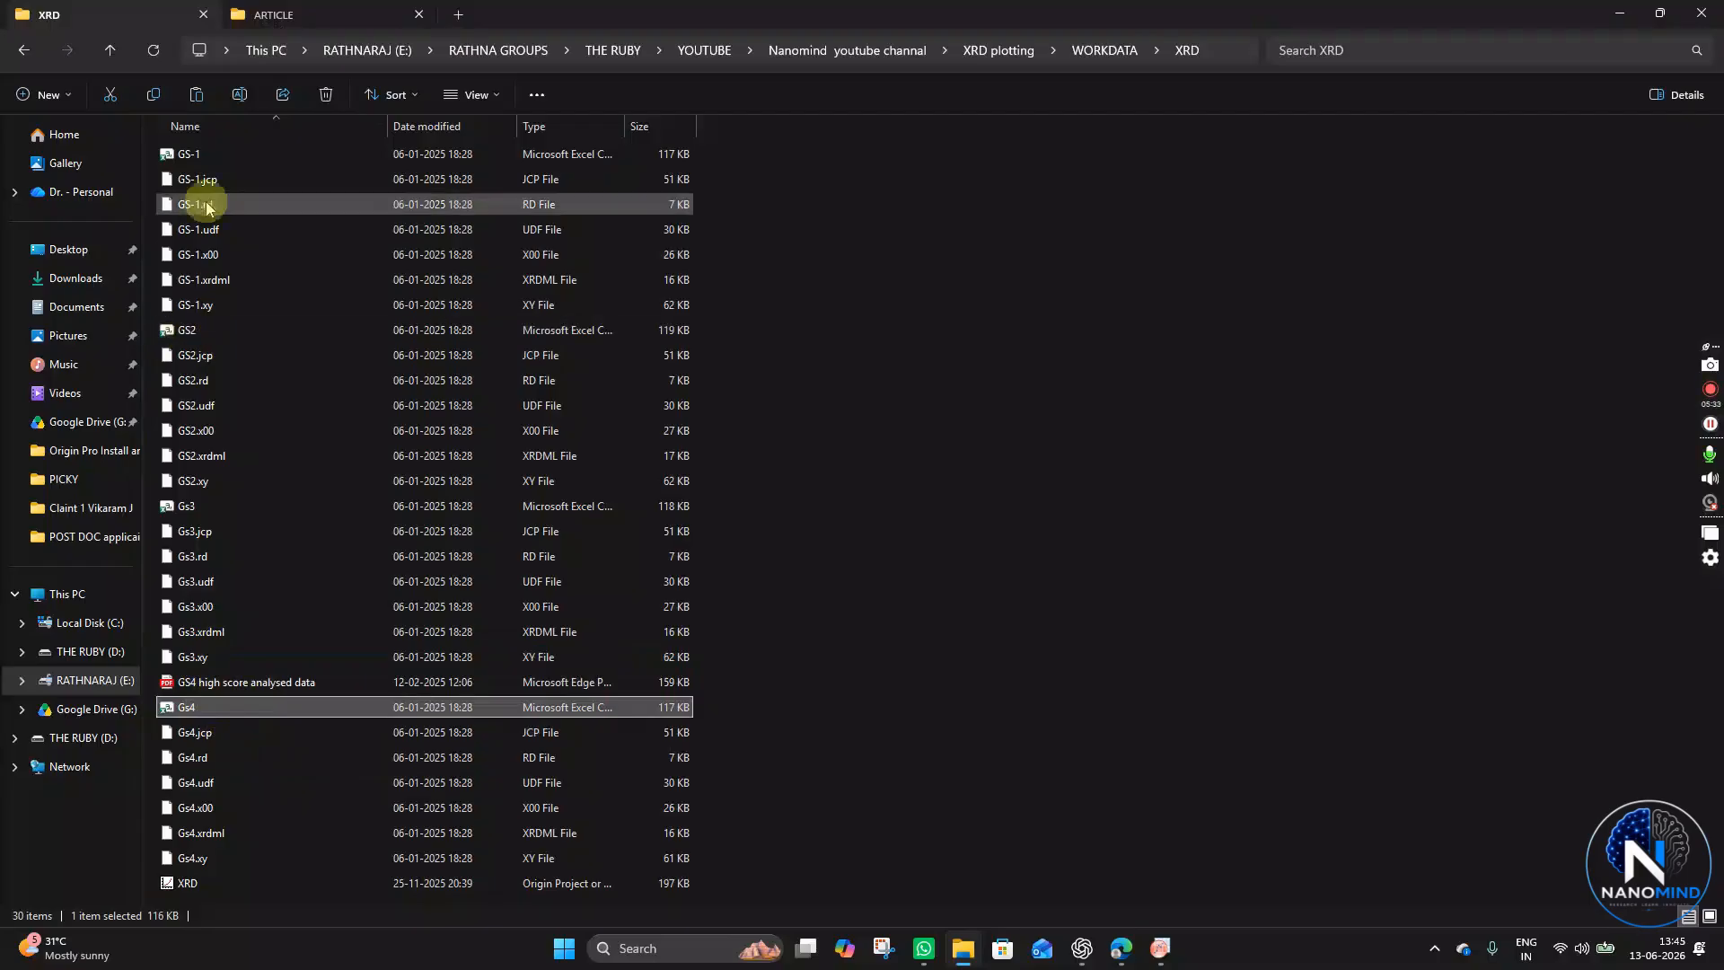
left_click(225, 153)
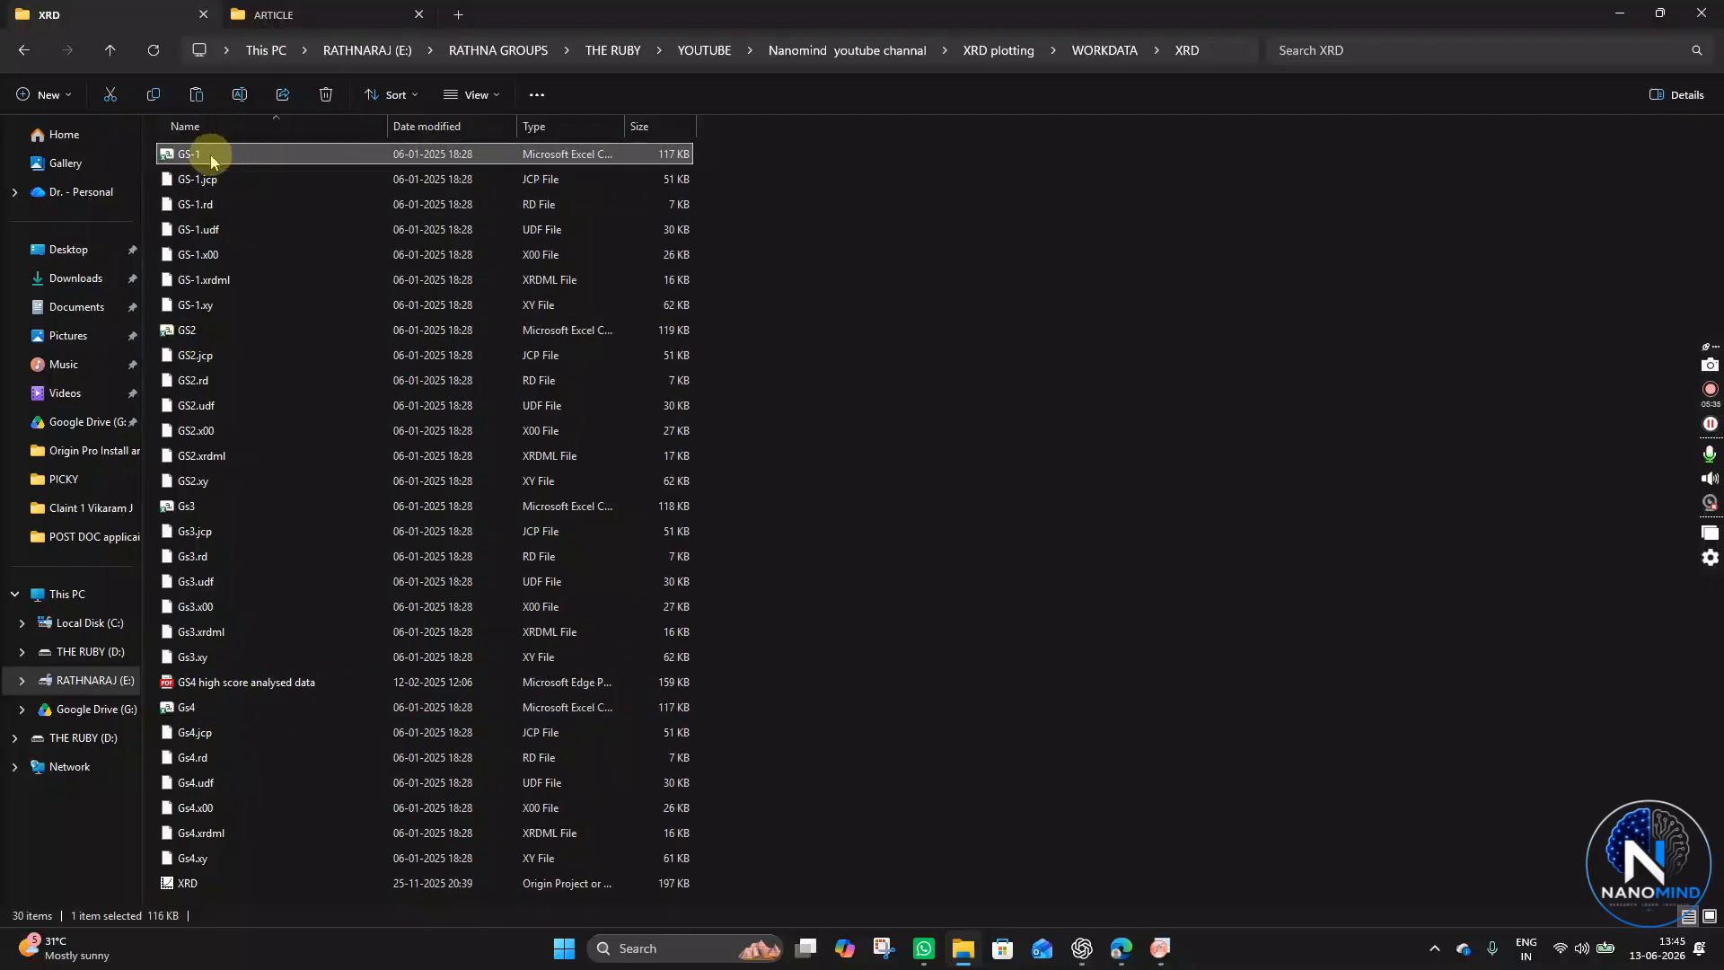
left_click_drag(208, 154, 971, 497)
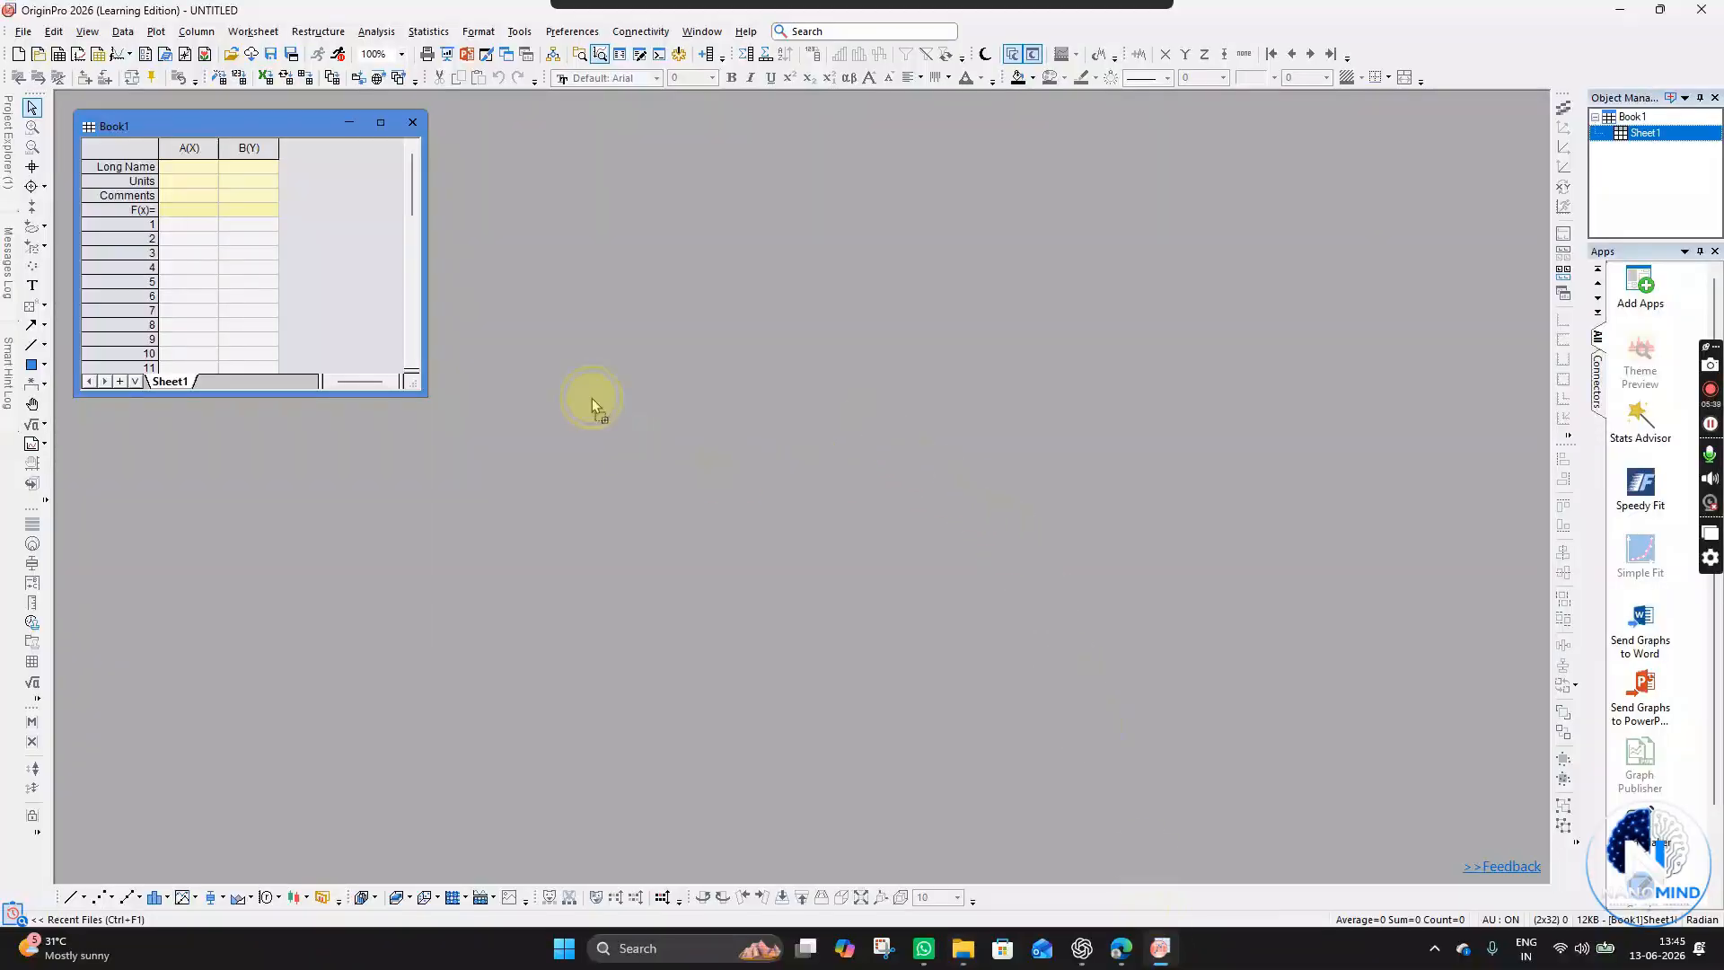
left_click_drag(994, 552, 920, 511)
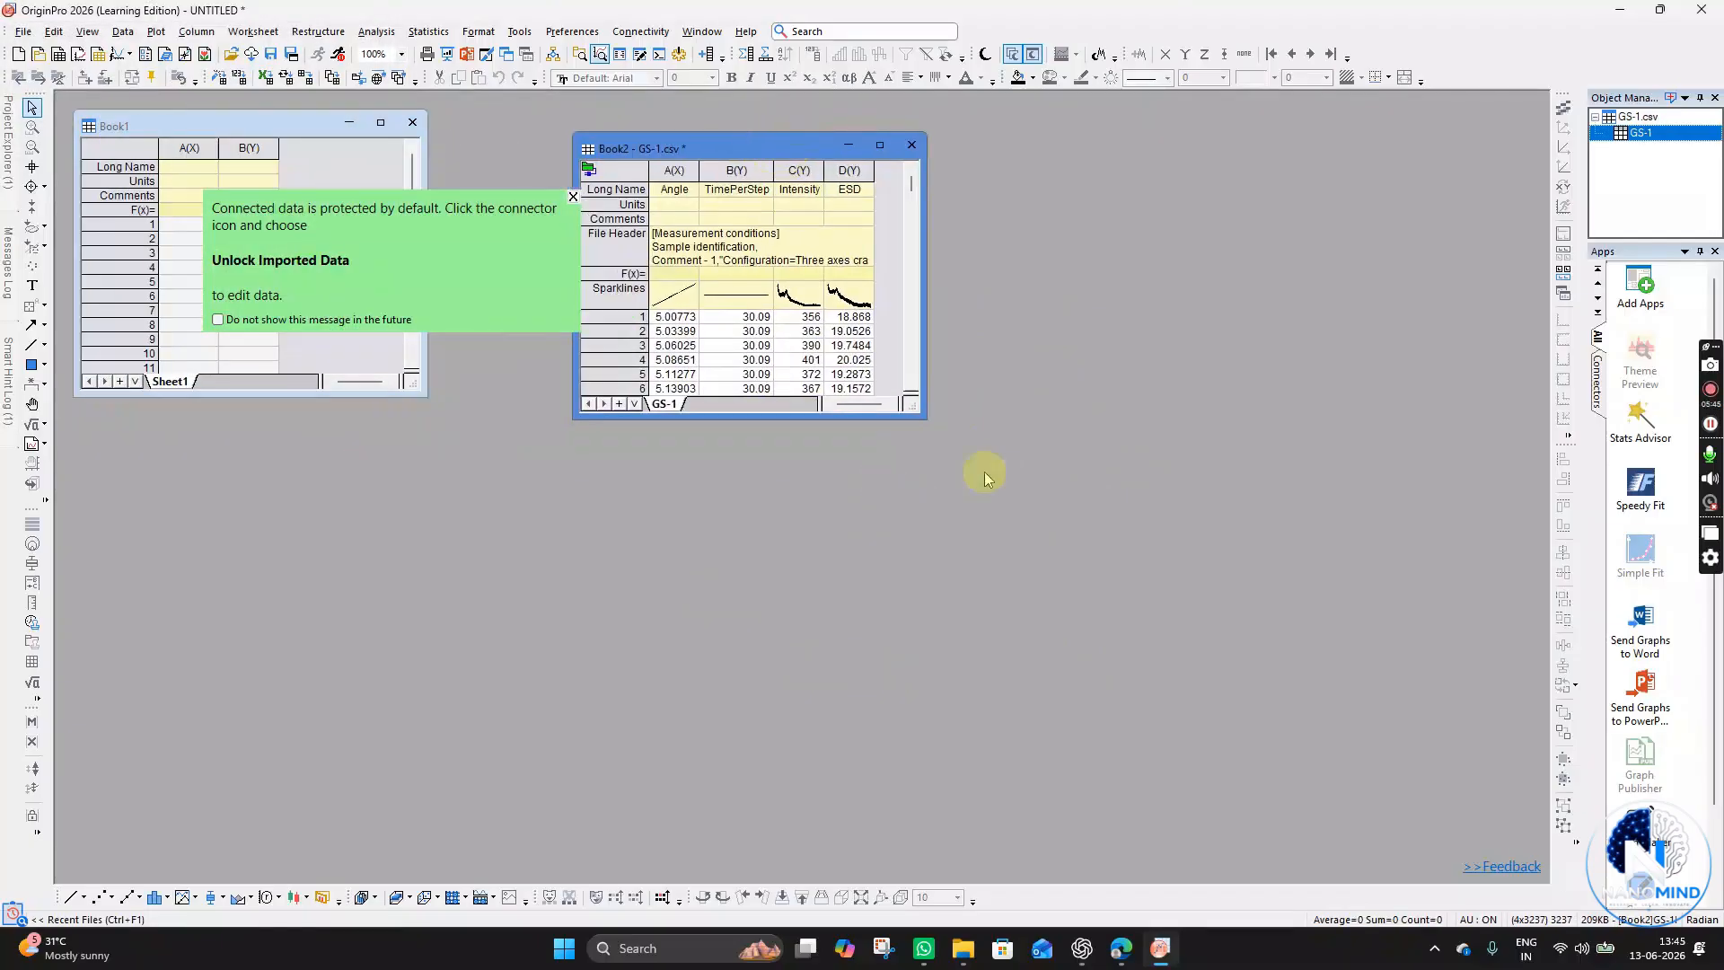
- Enlarge the GS-1 workbook window and dismiss the connected-data tip
left_click_drag(918, 413, 1275, 811)
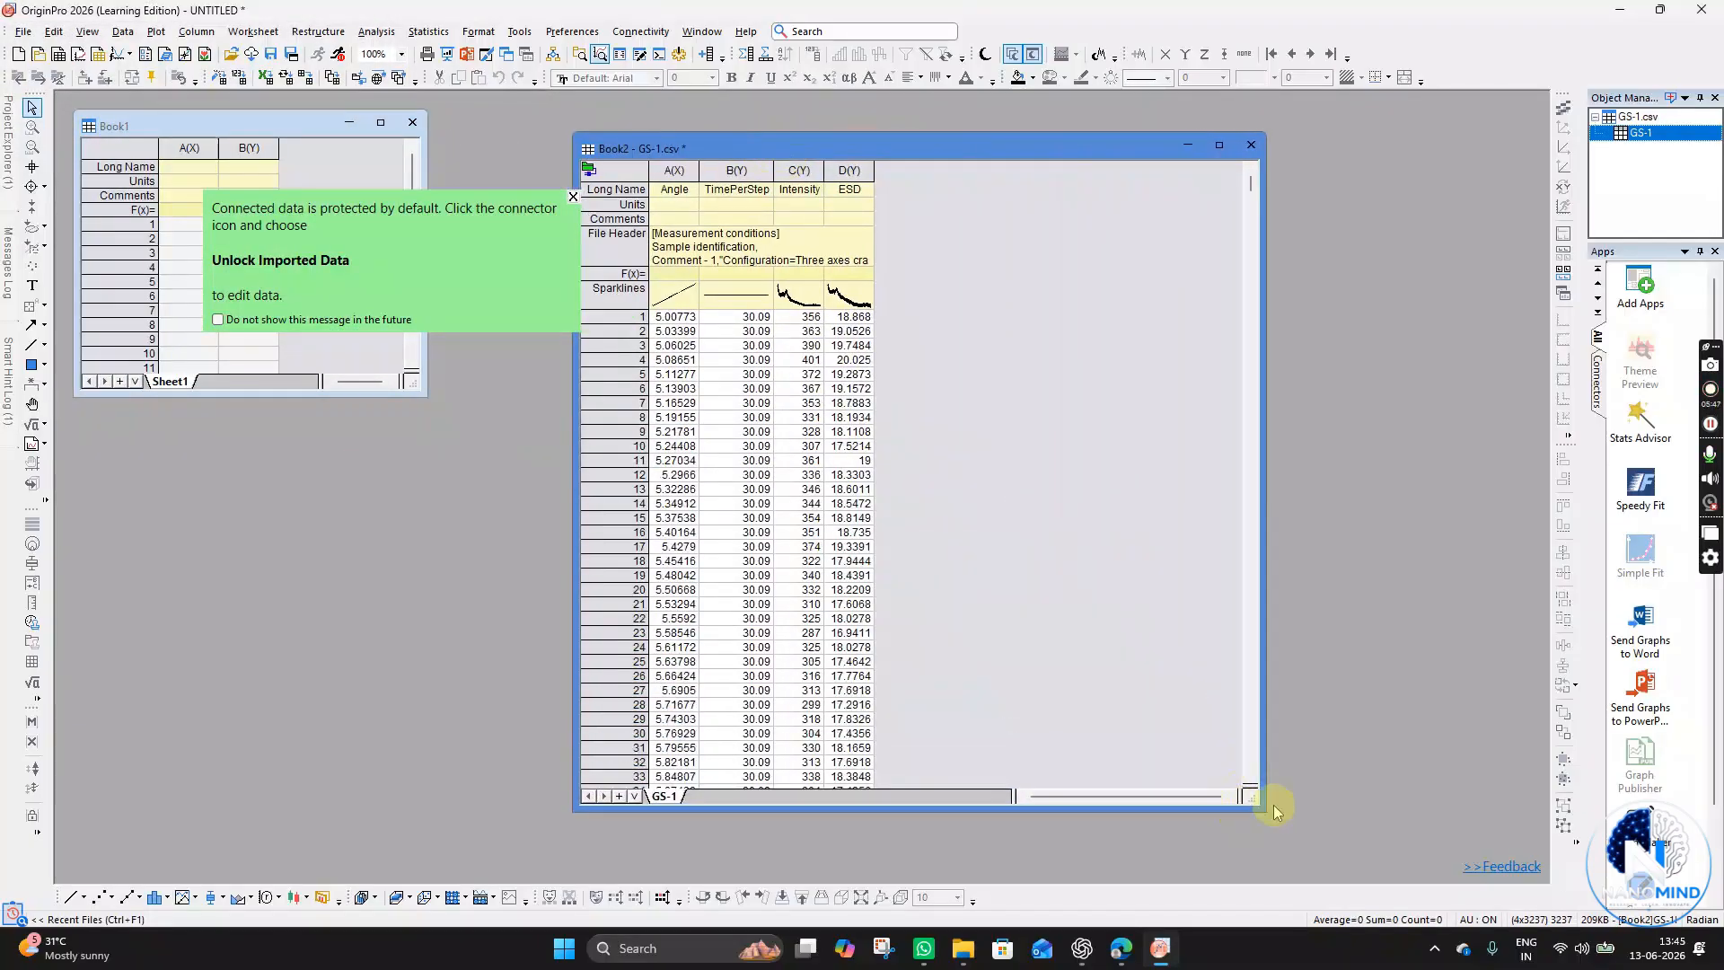
left_click(573, 197)
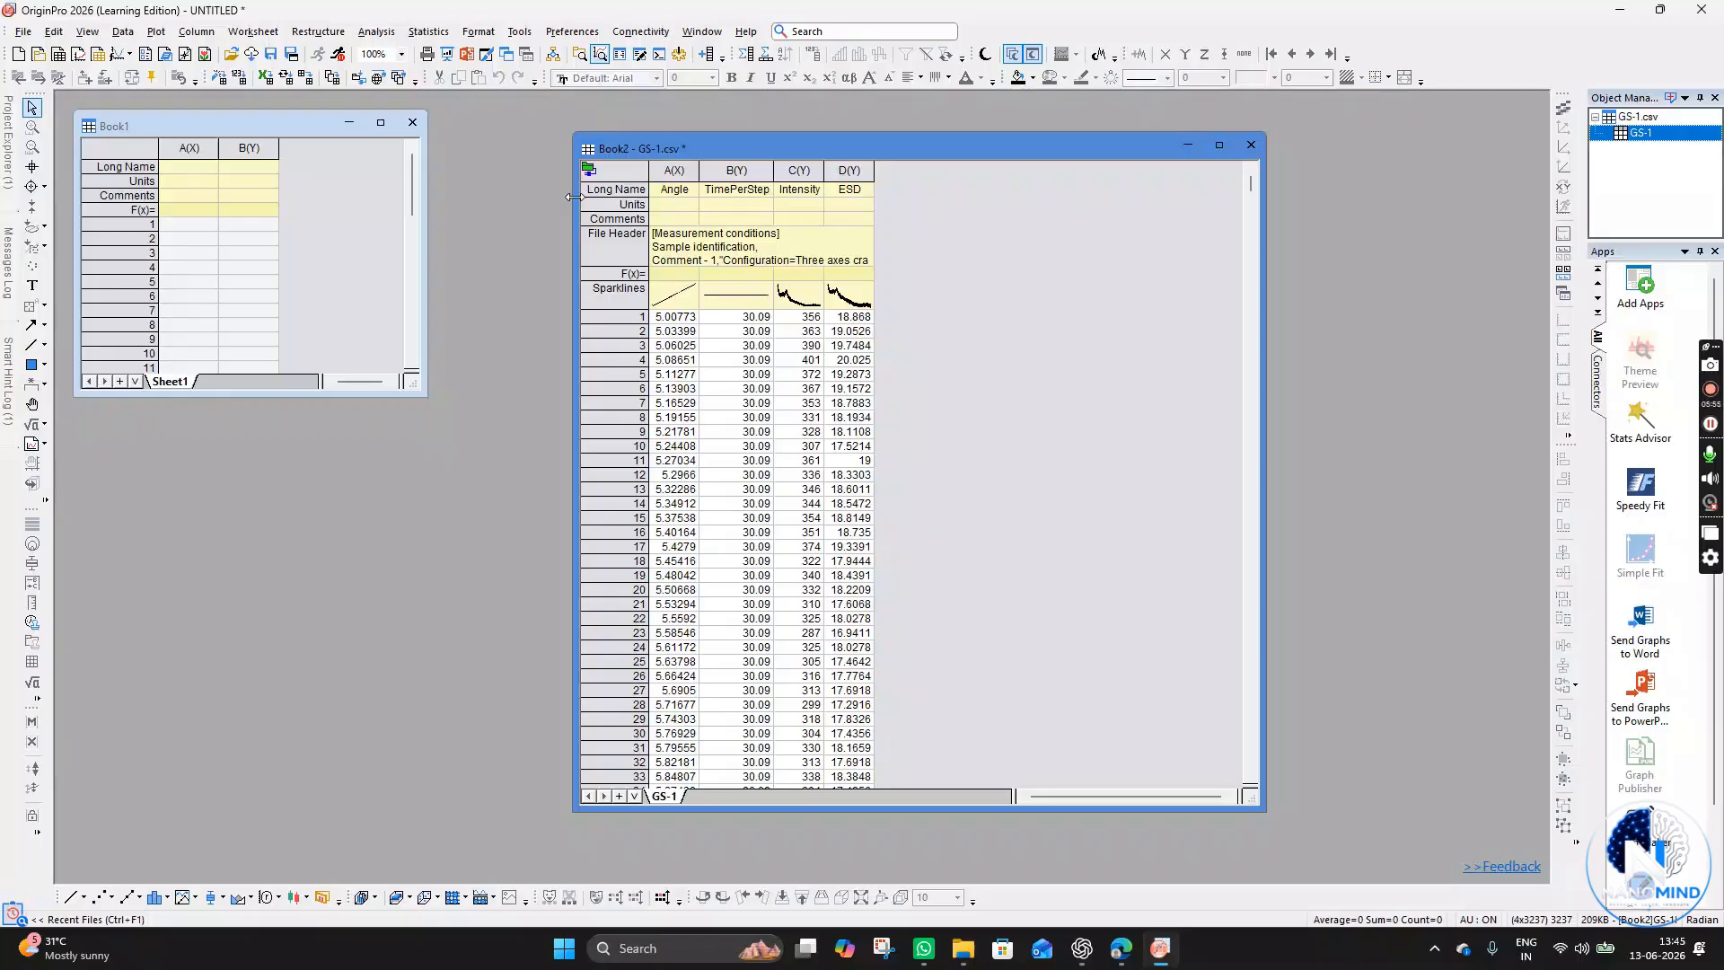
- Move the GS-1 workbook window to the left and stretch it taller to show more rows
left_click(799, 169)
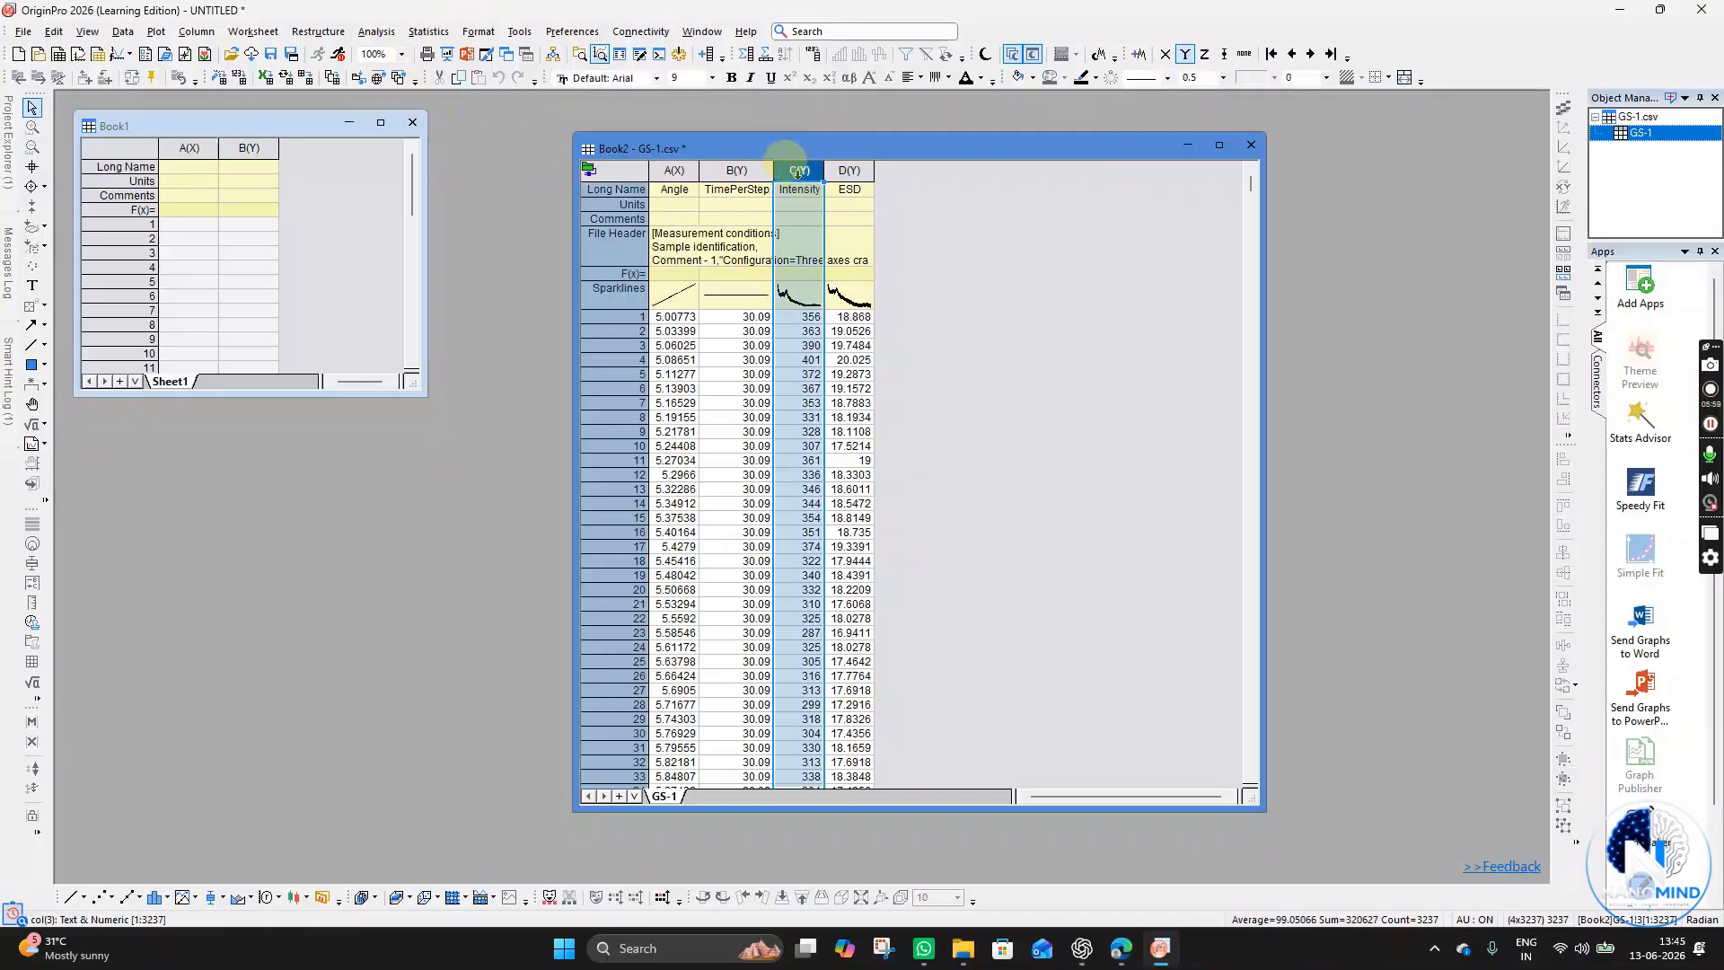
left_click(857, 173)
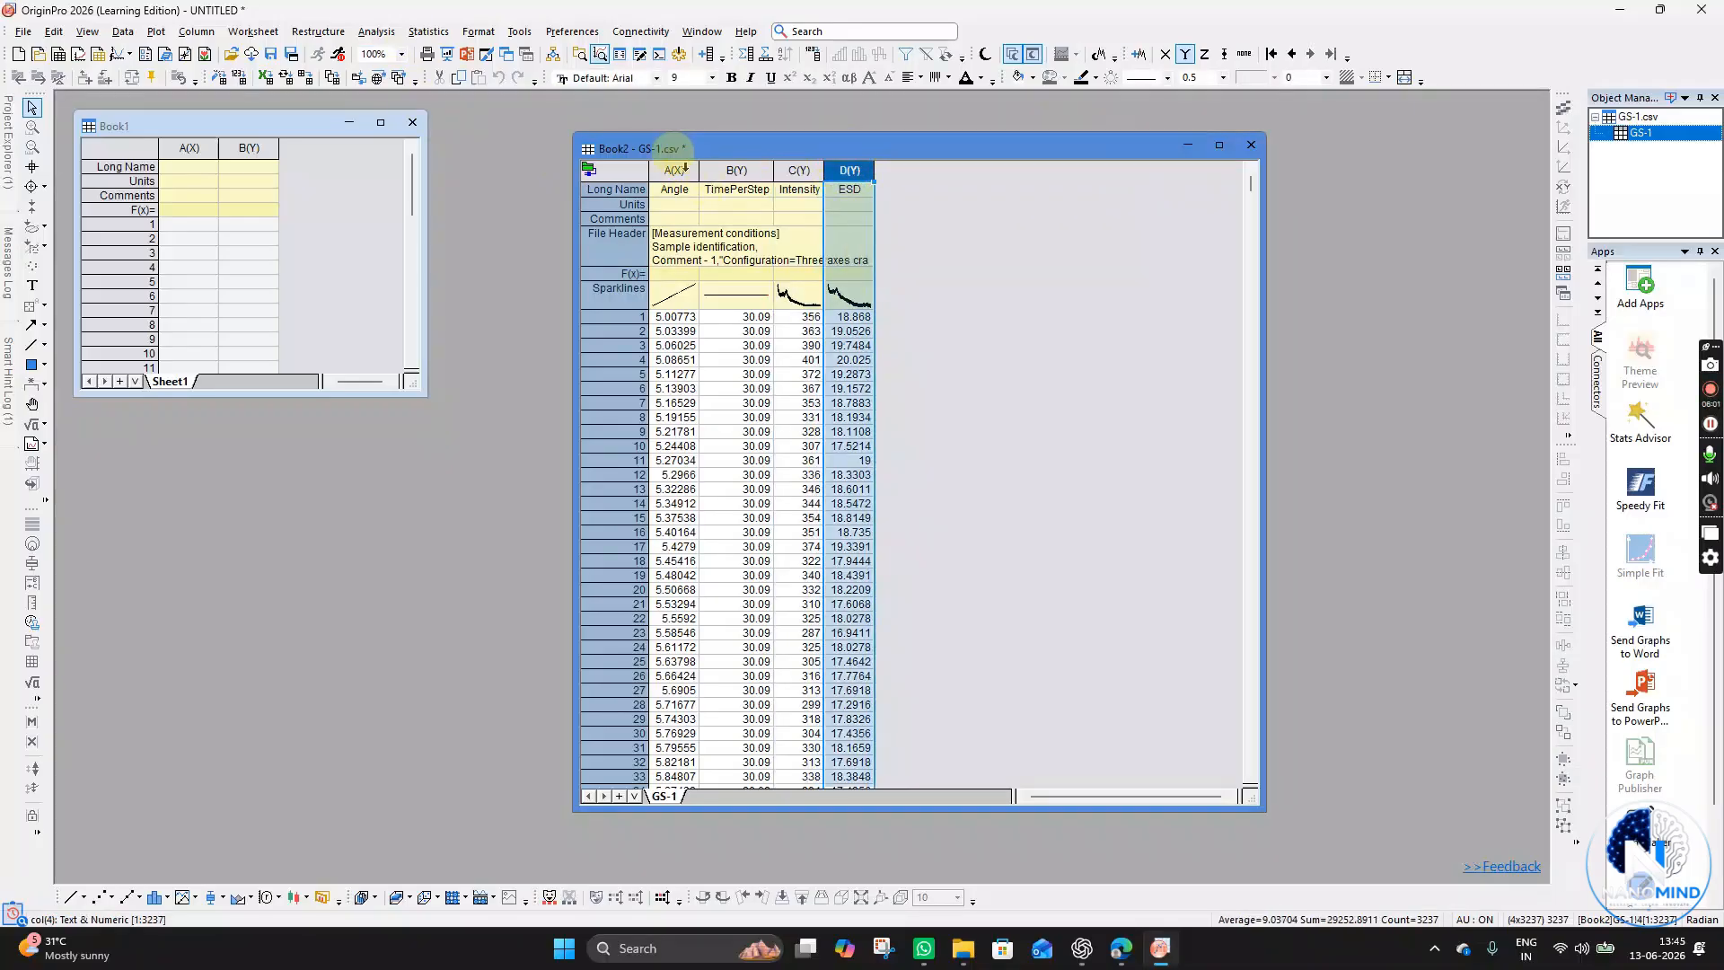
left_click(669, 171)
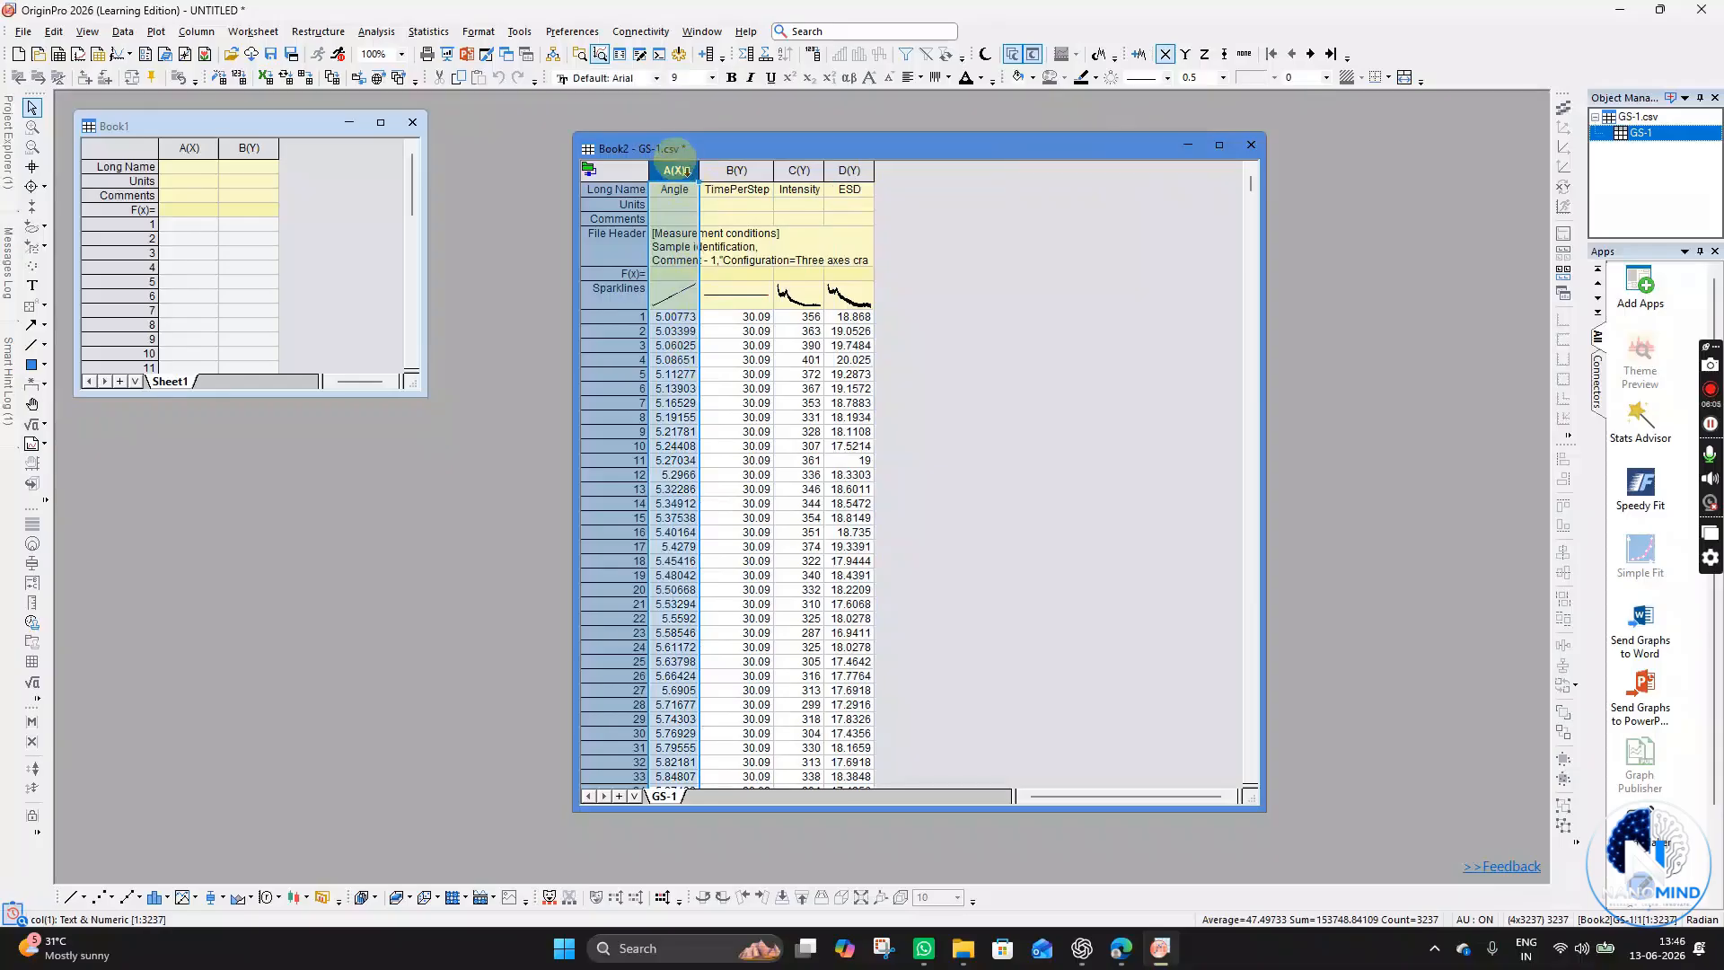
left_click(805, 172, "ctrl")
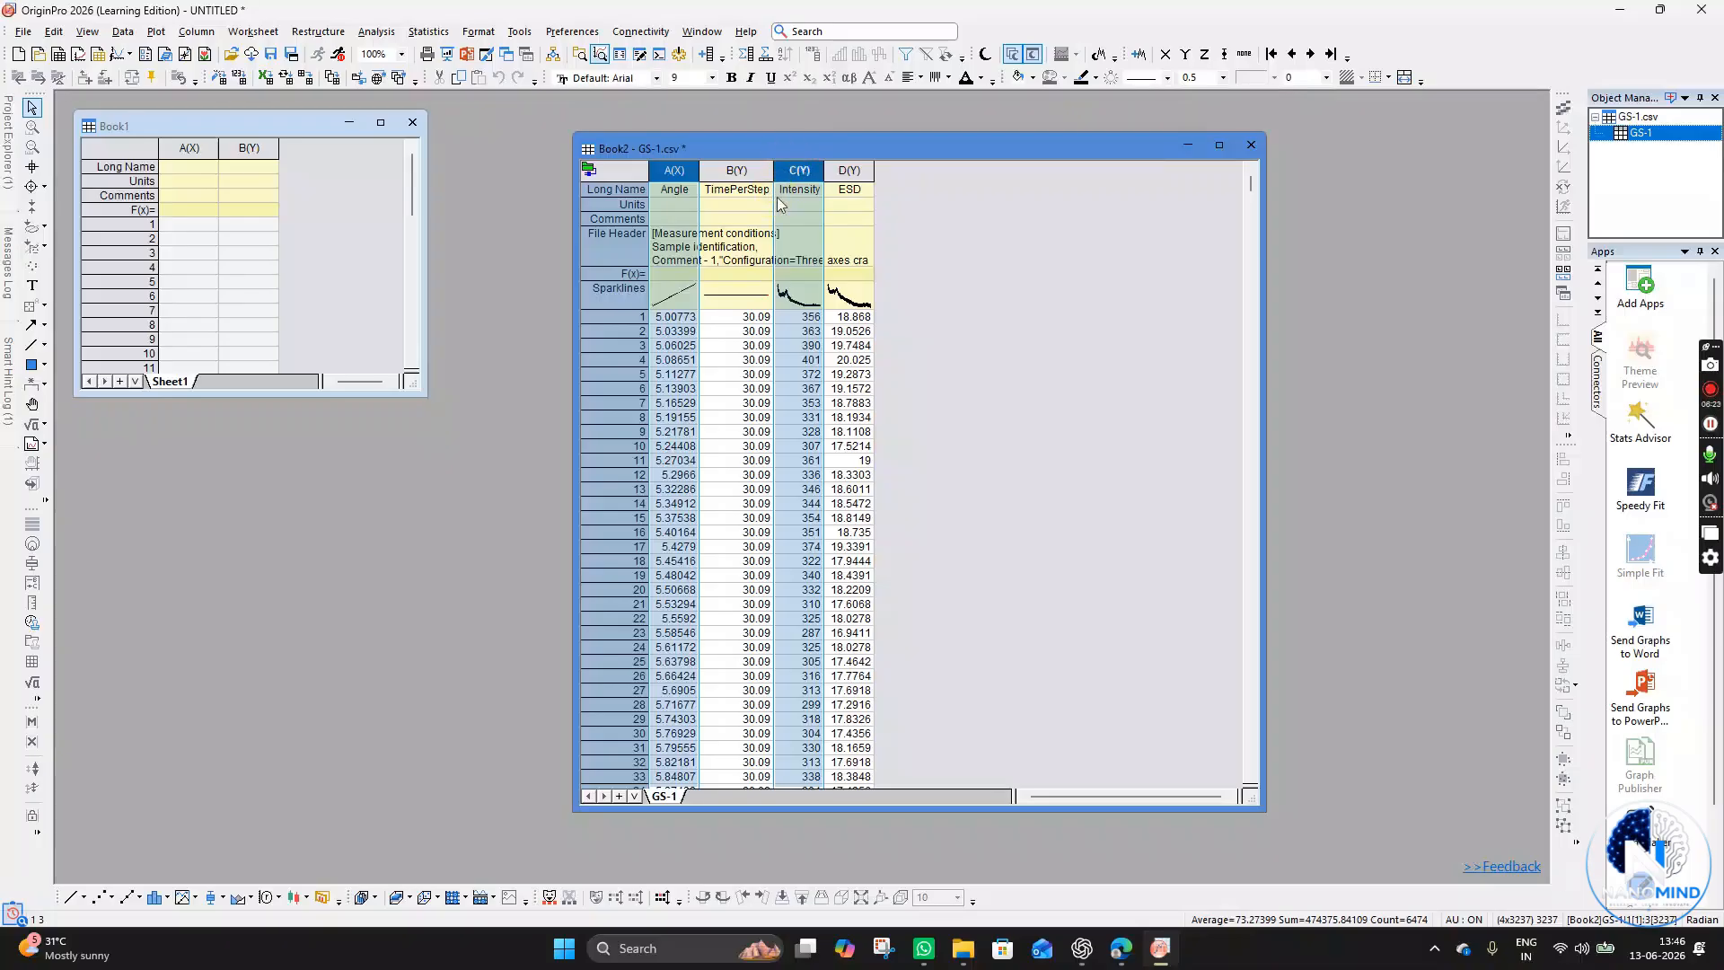
left_click_drag(841, 154, 535, 151)
left_click_drag(959, 714, 1000, 707)
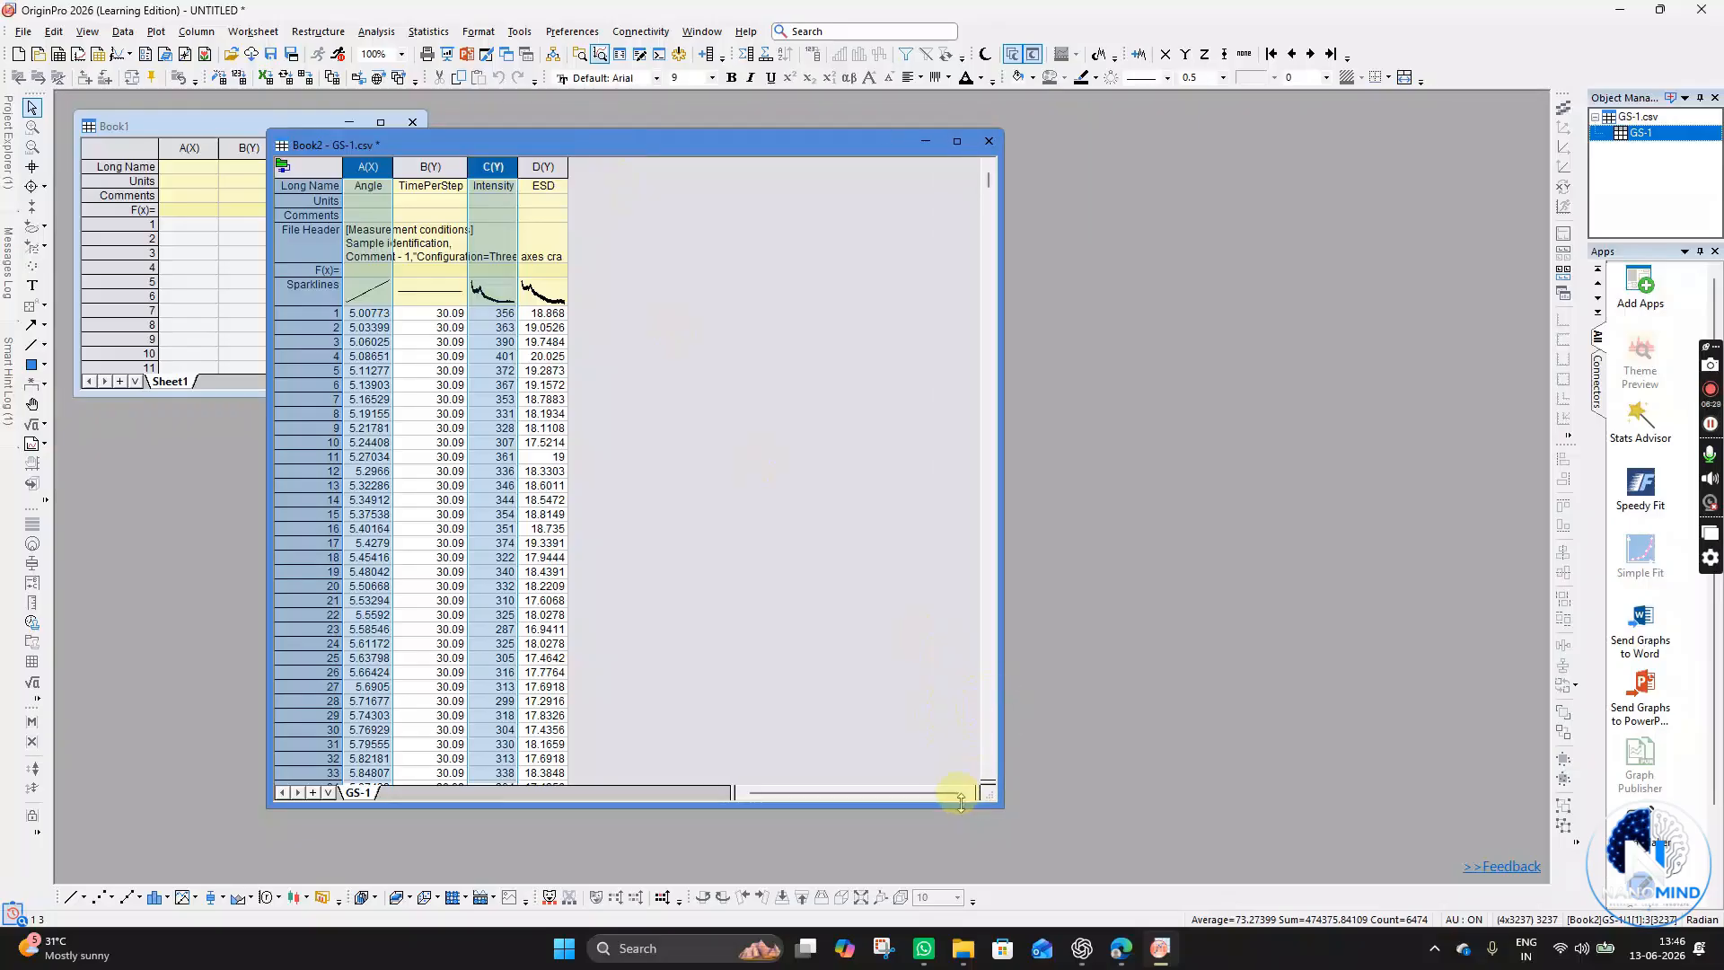
left_click_drag(960, 802, 961, 866)
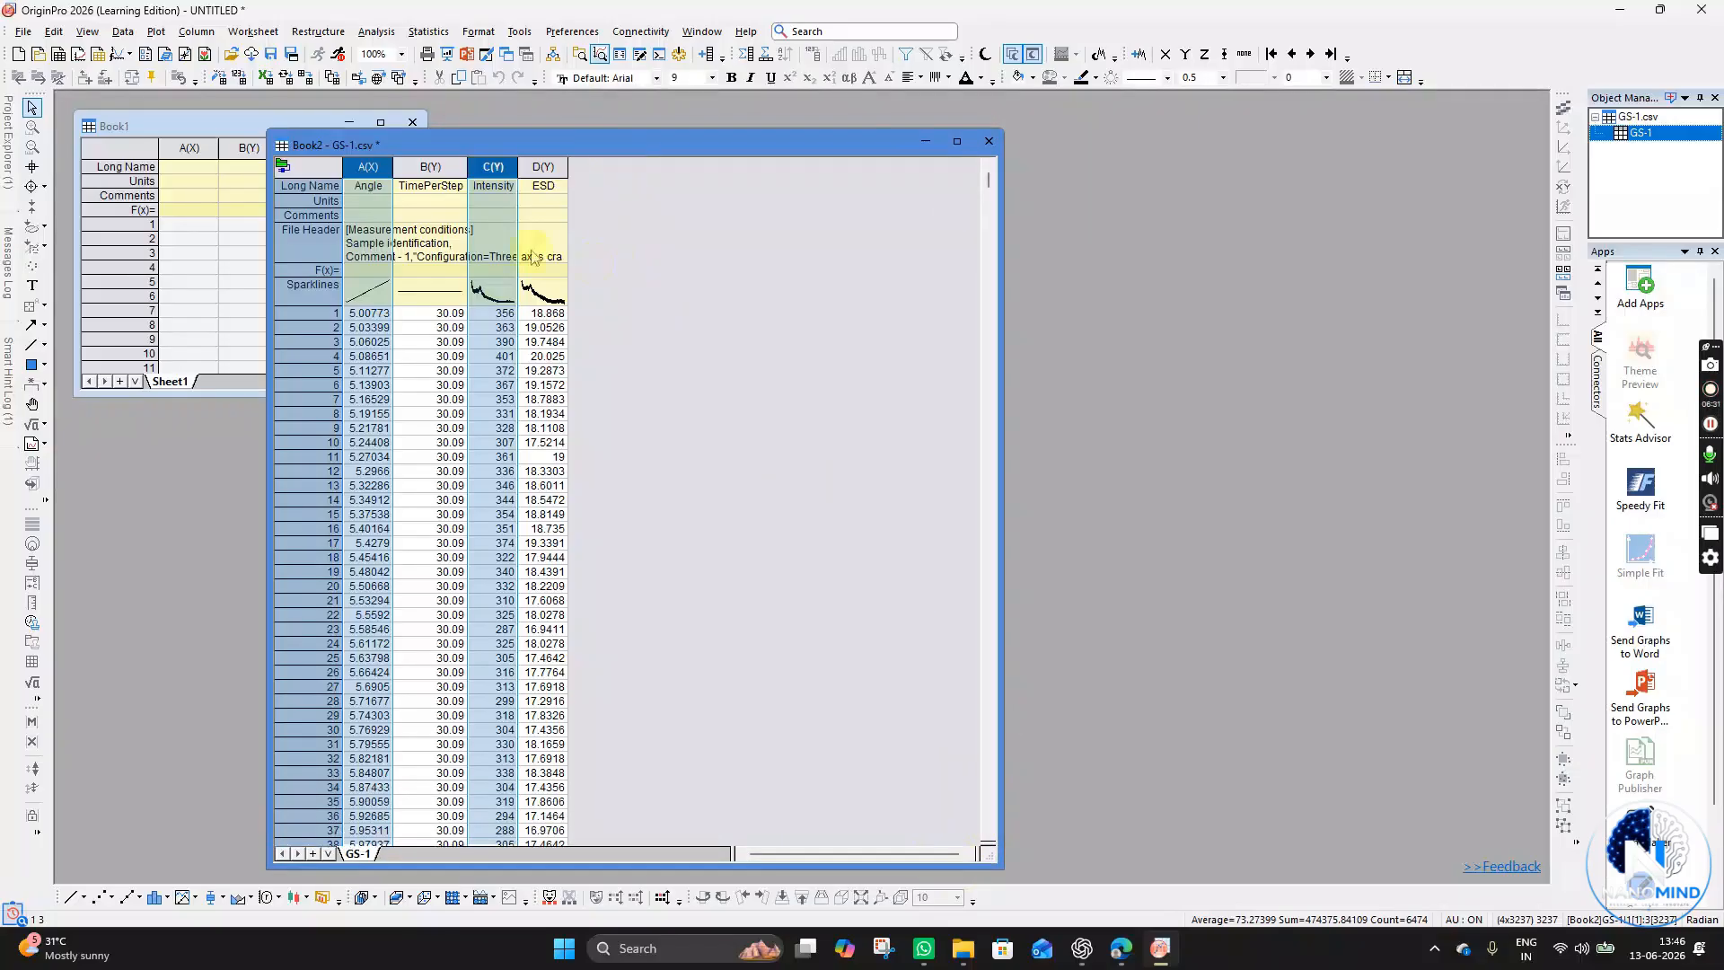
- Select the Angle and Intensity columns and browse the Basic 2D and Bar, Pie, Area plot galleries
left_click(371, 167)
left_click(493, 167, "ctrl")
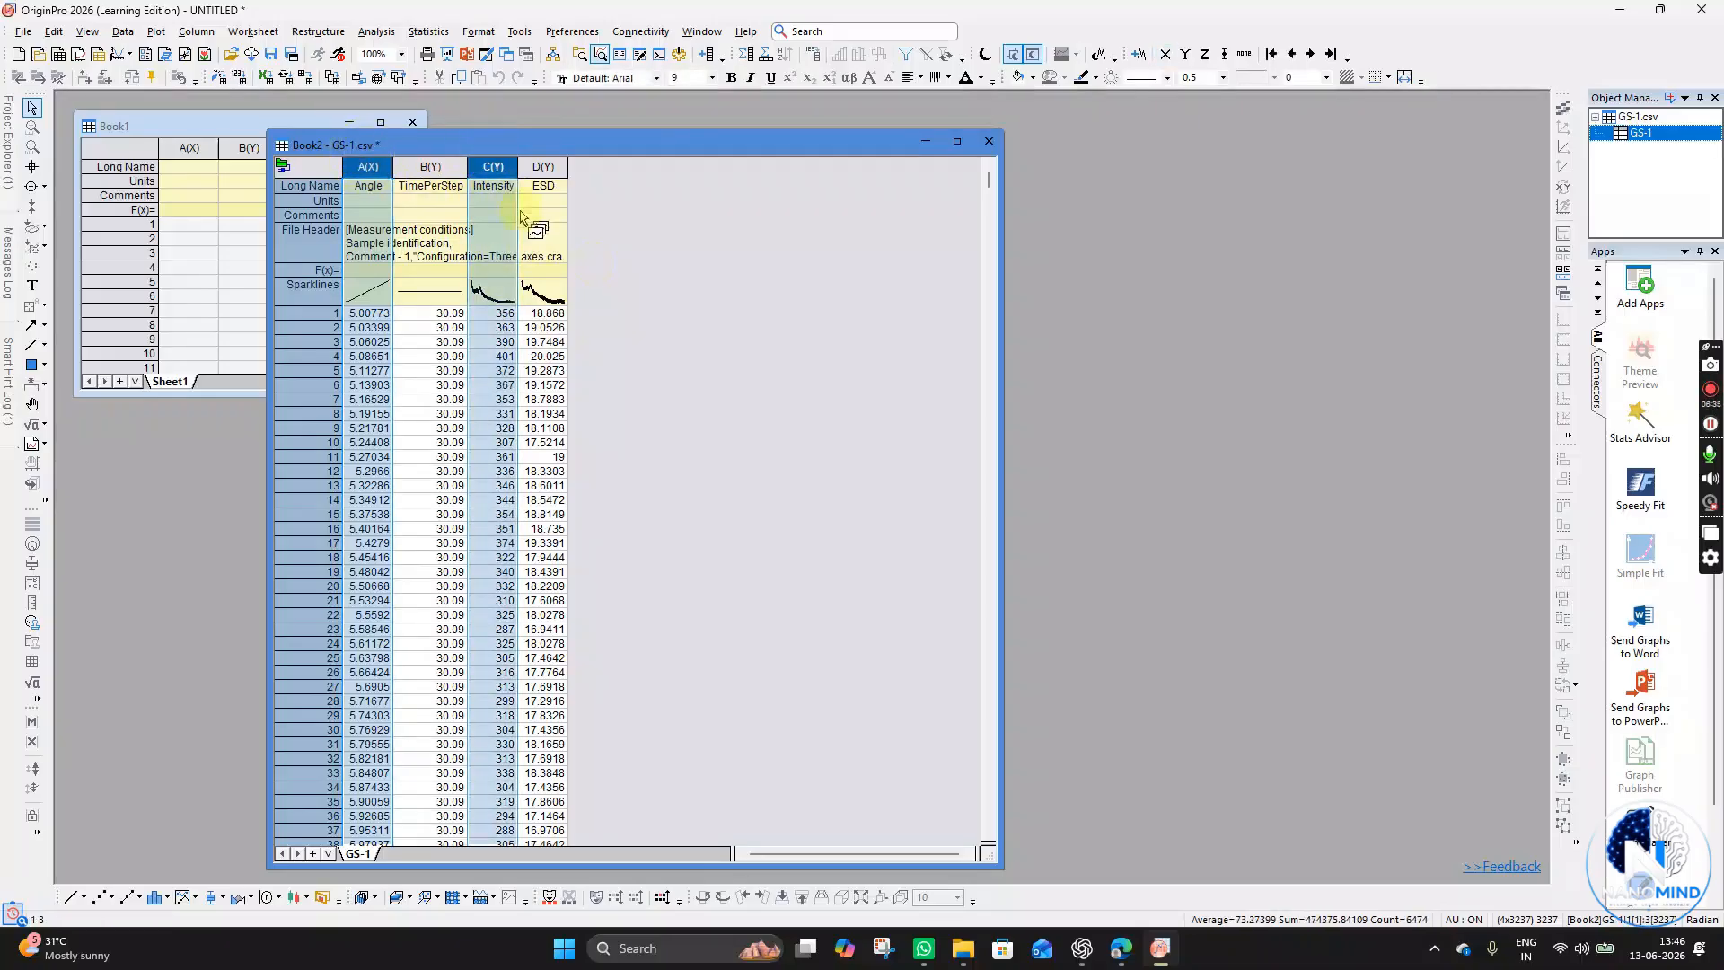
left_click(541, 168)
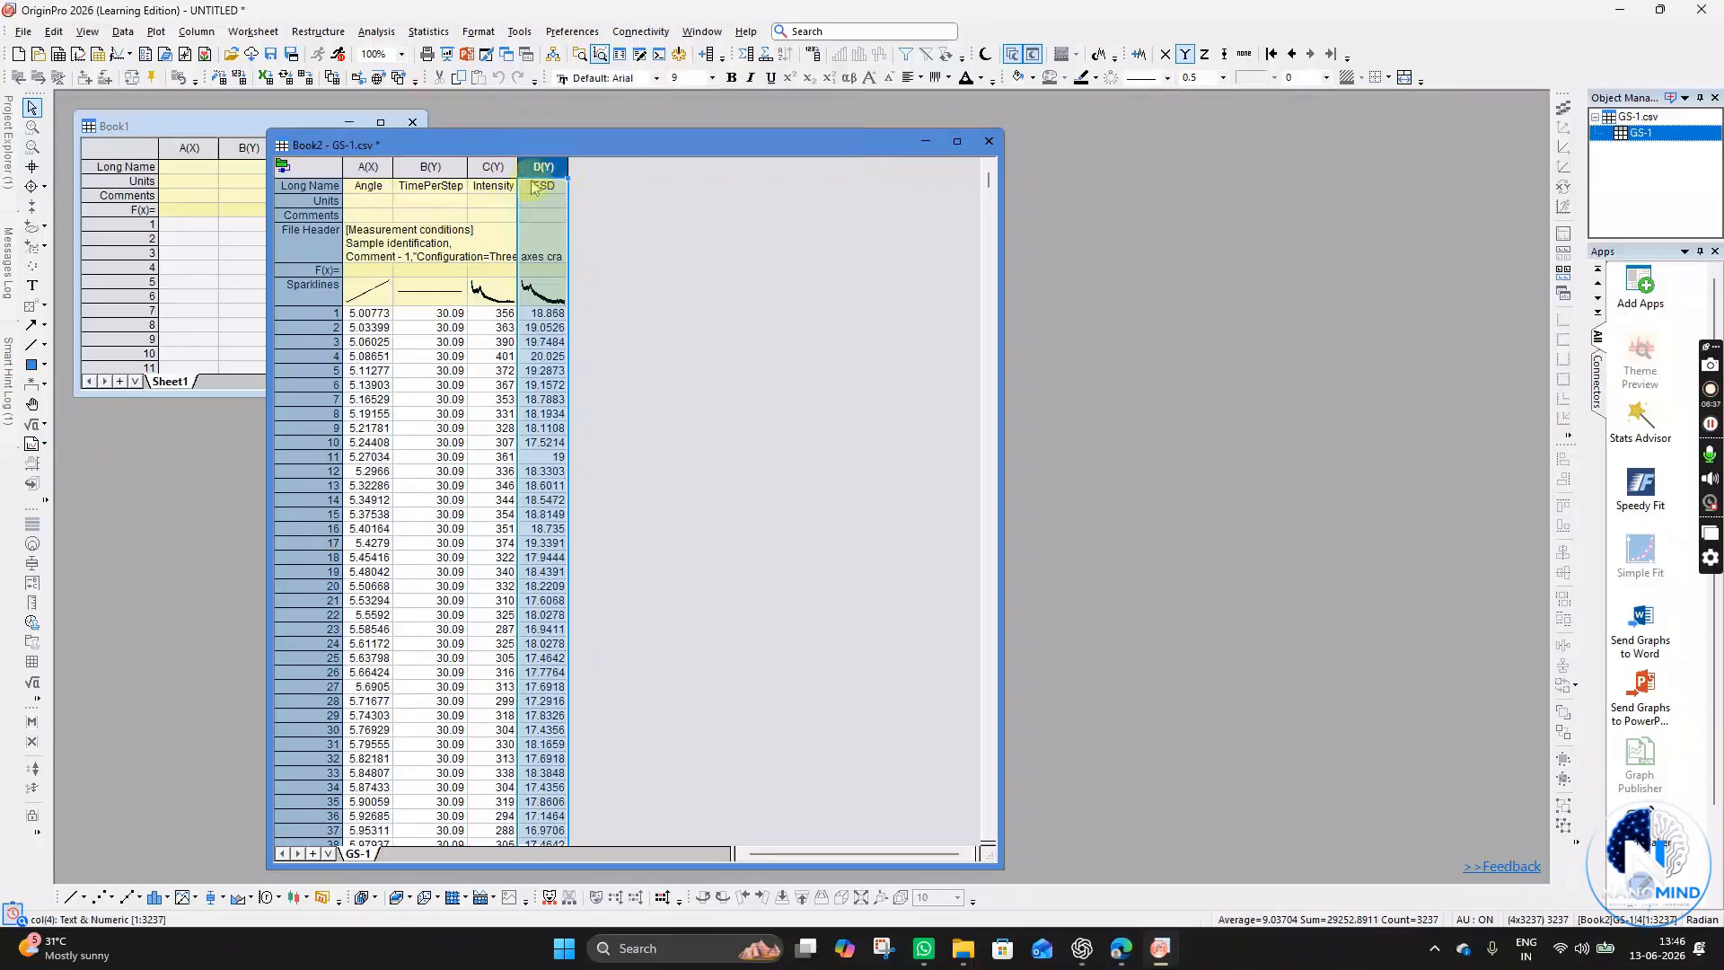
left_click(368, 167)
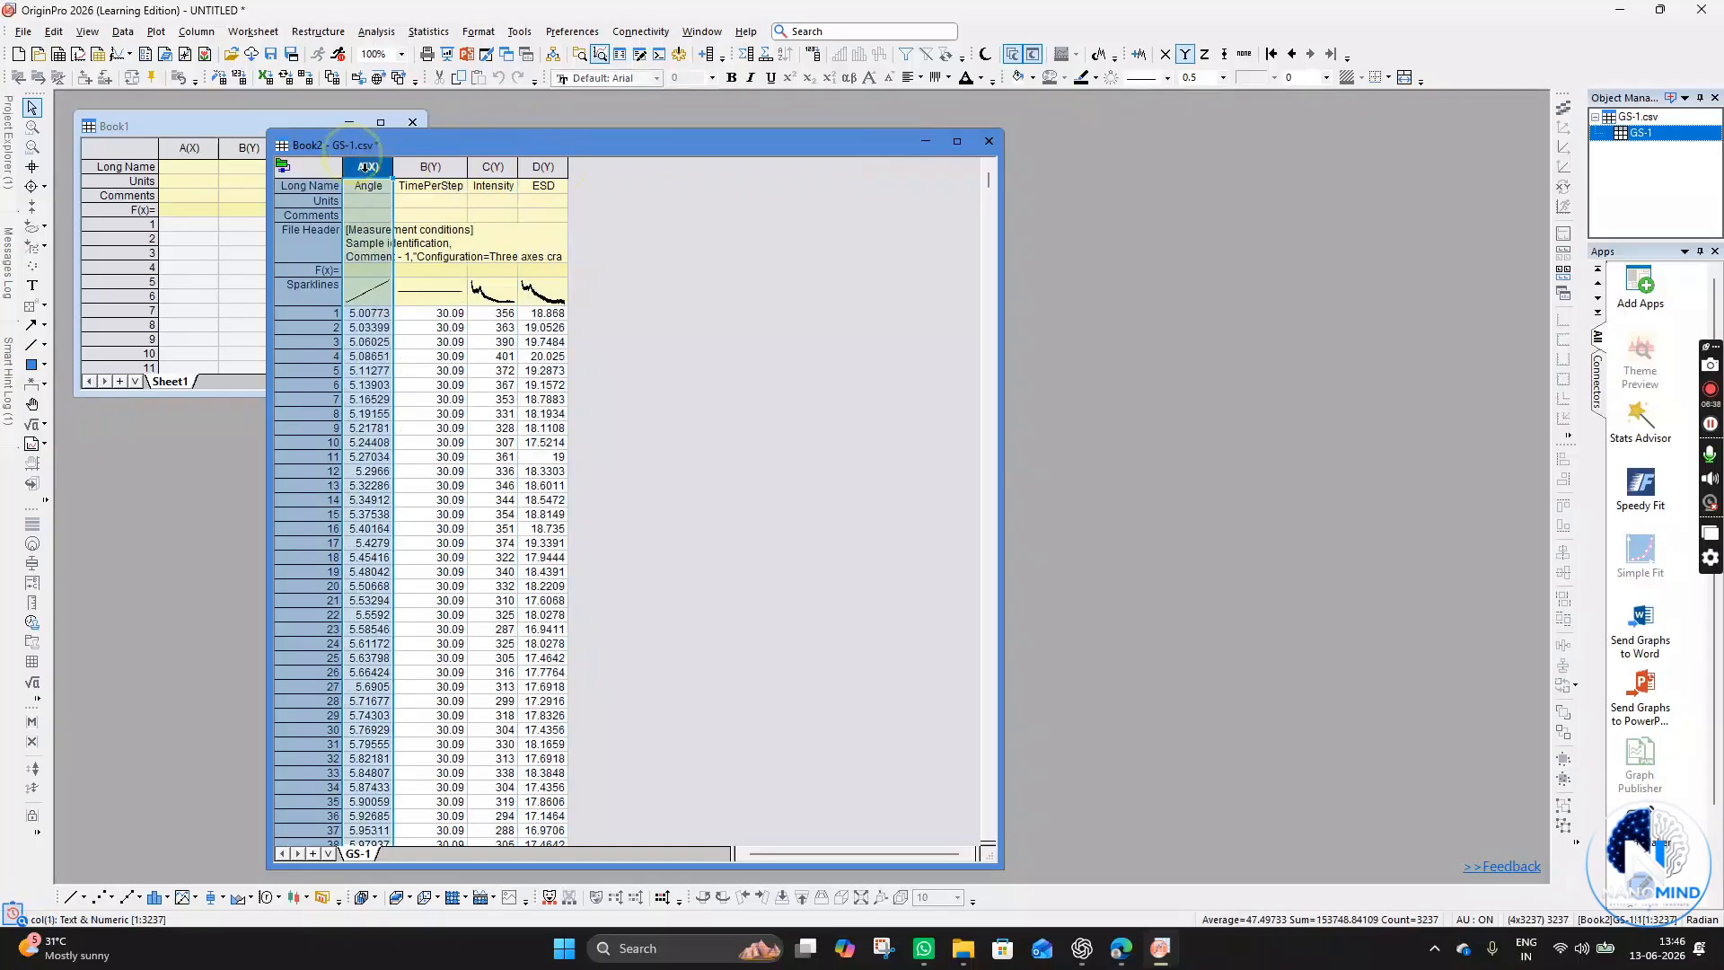
left_click(487, 168, "ctrl")
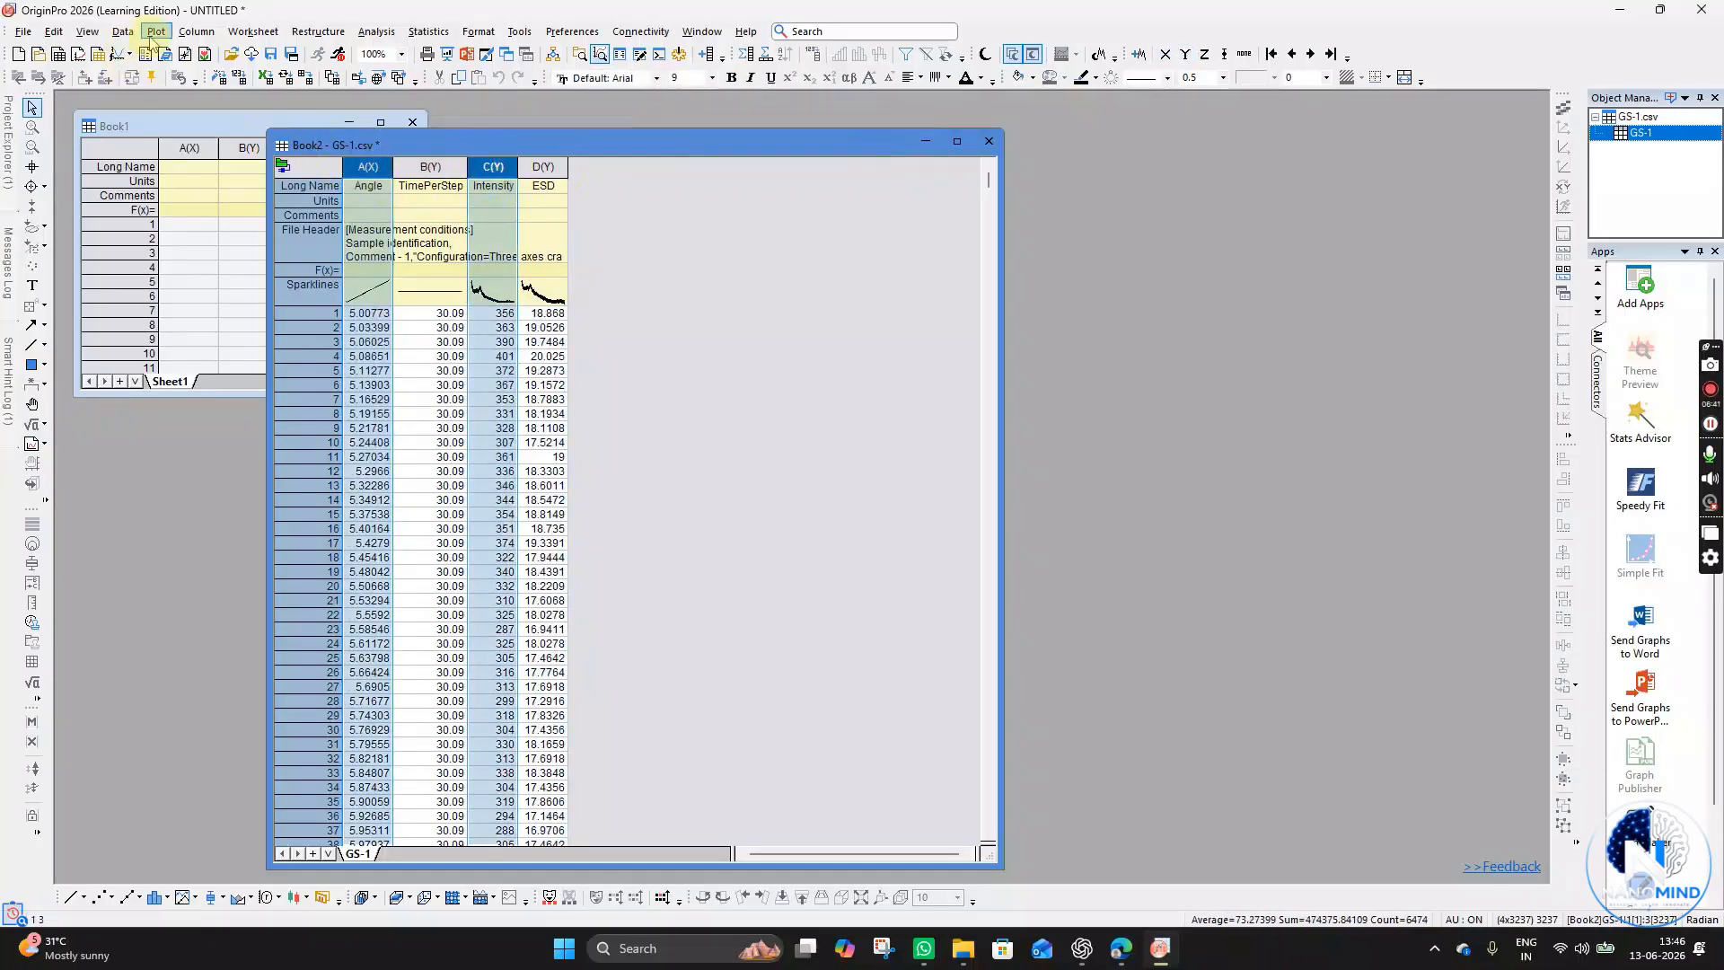
left_click(157, 33)
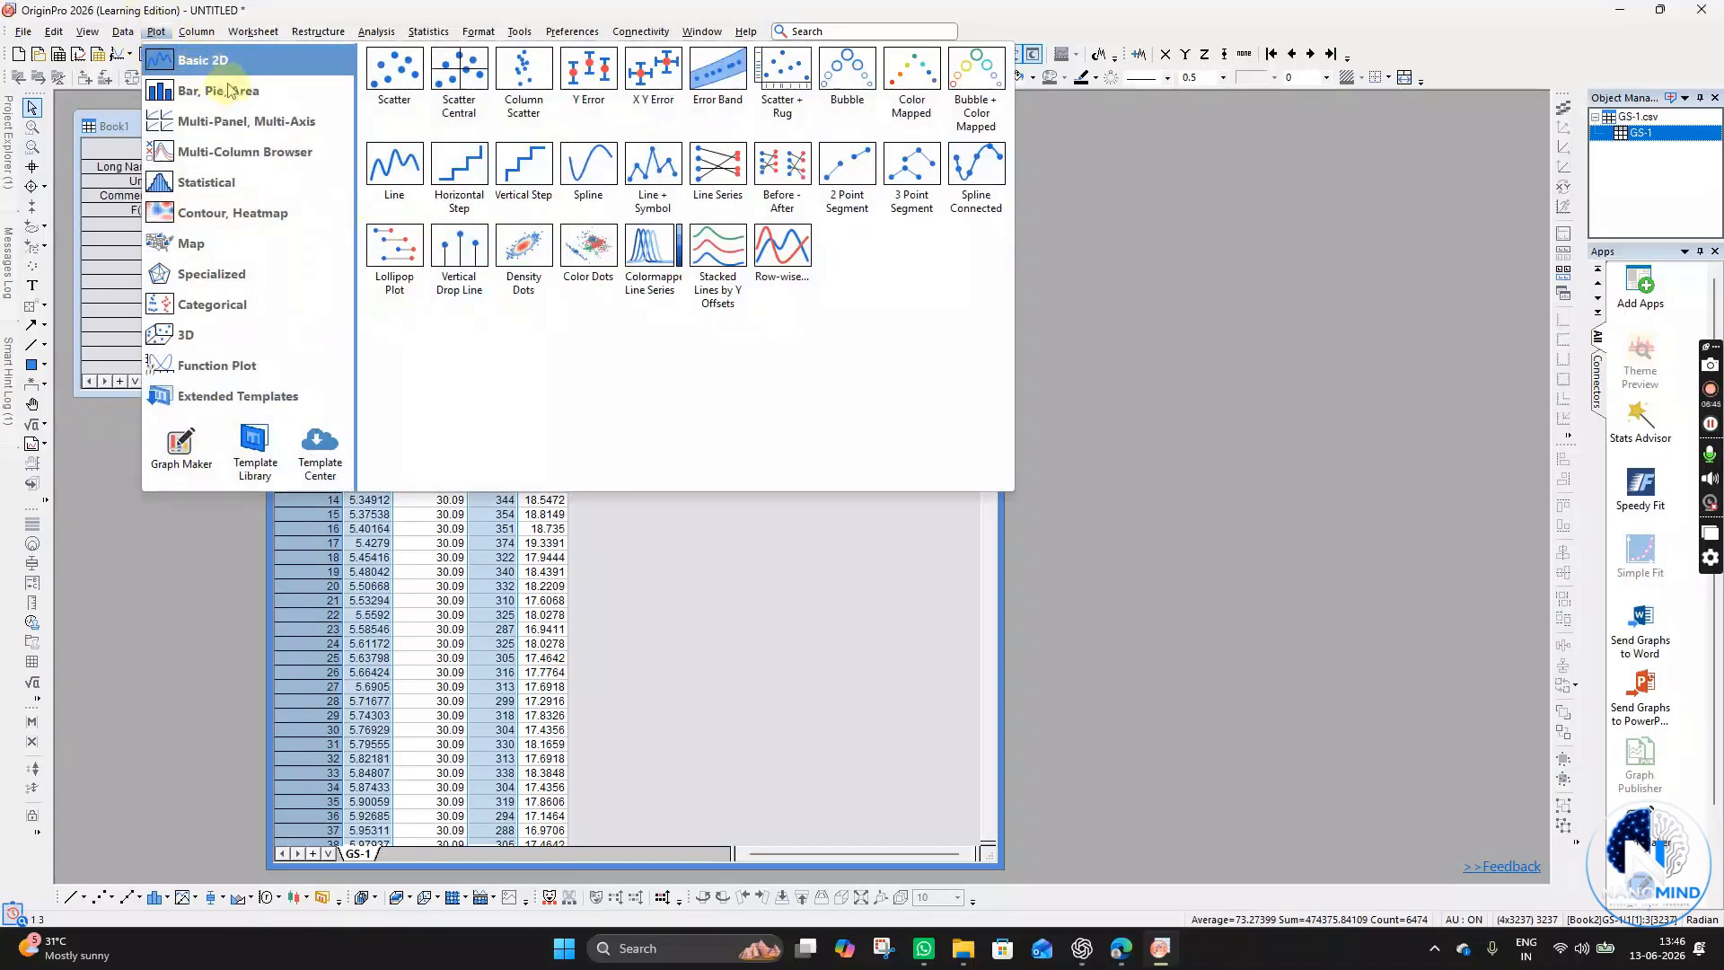
left_click(229, 90)
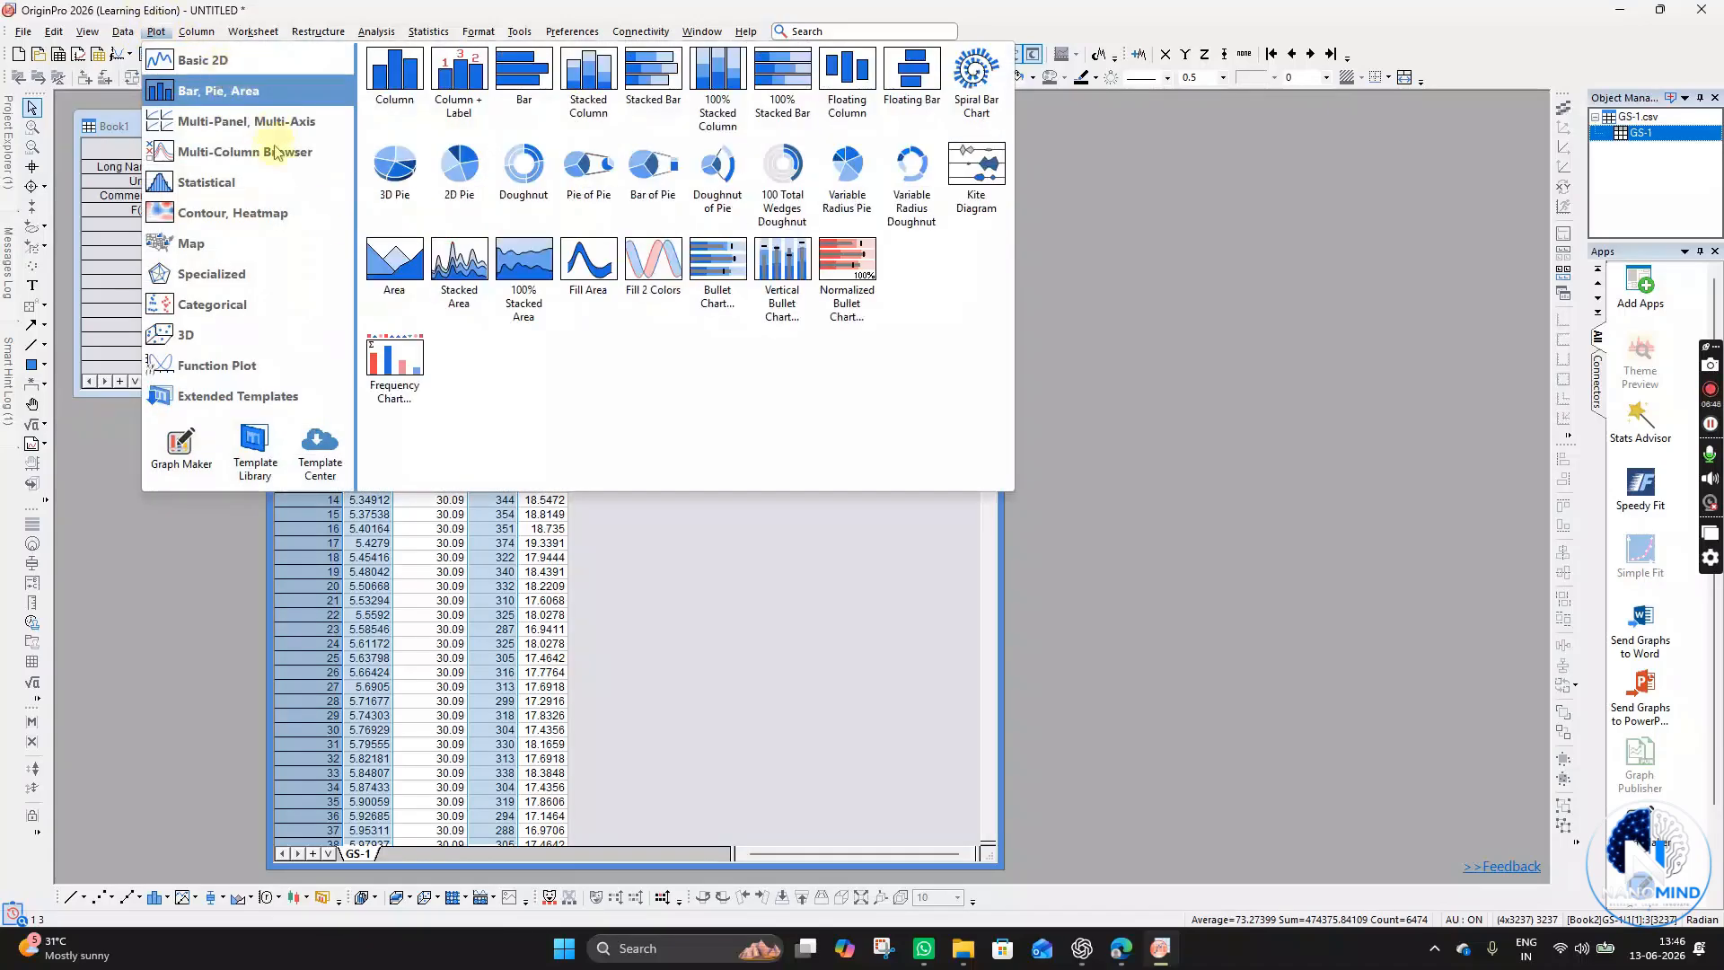
left_click(232, 57)
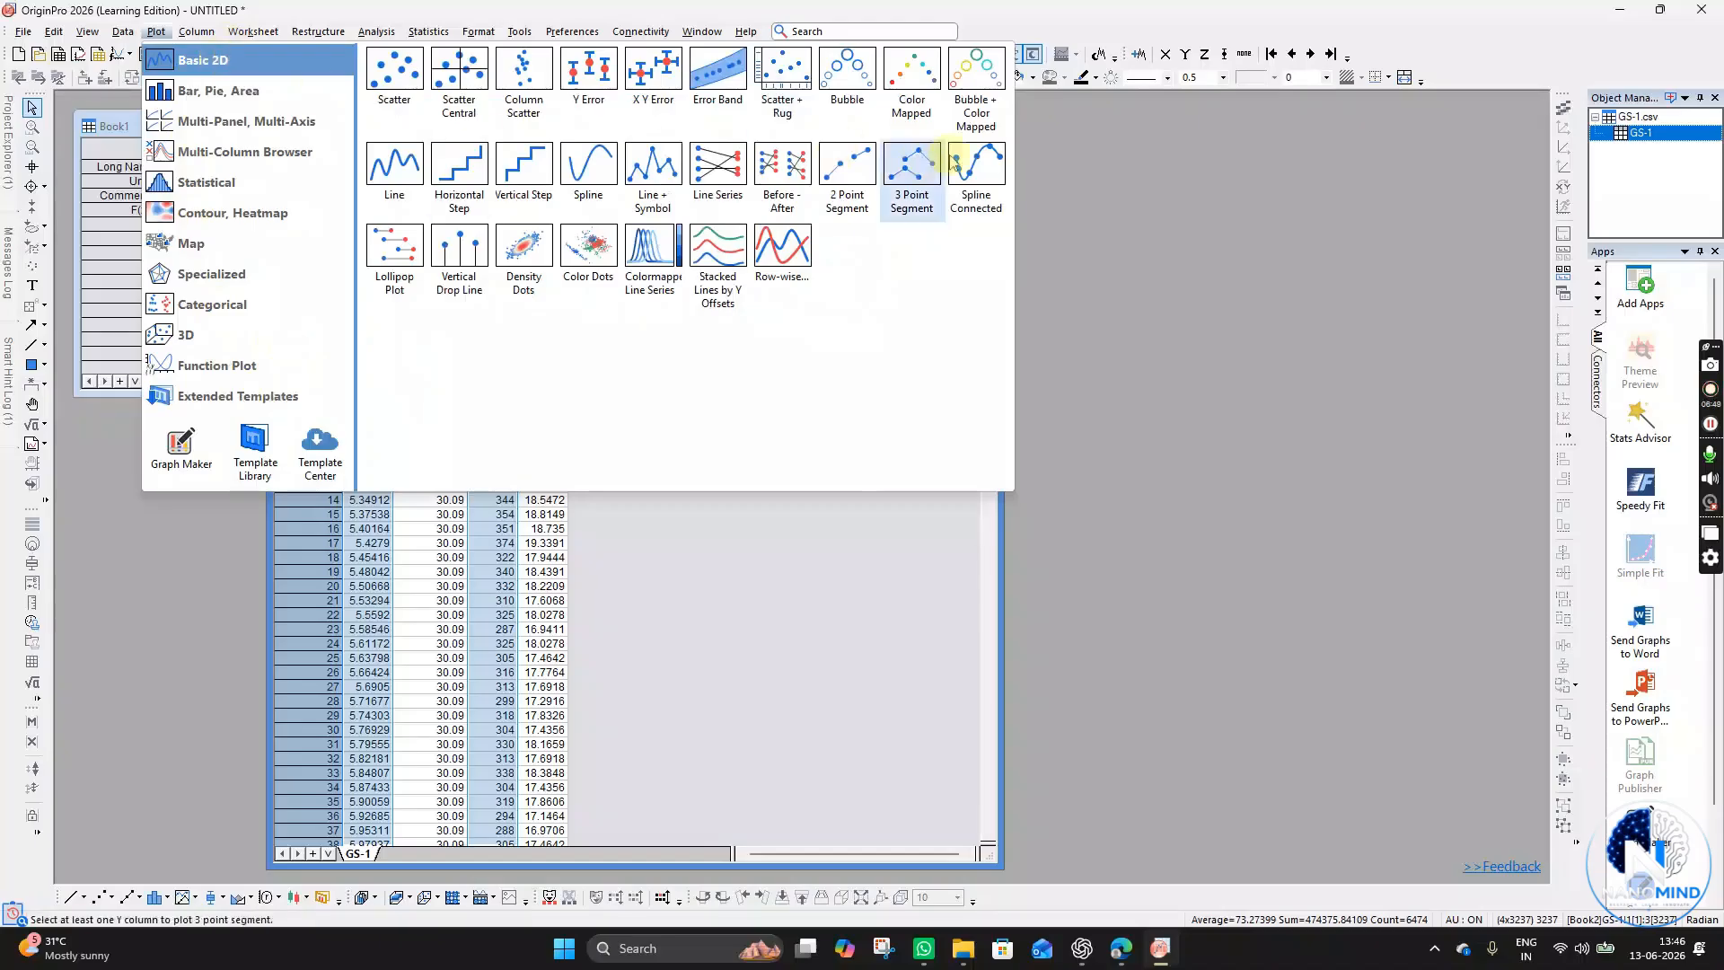
left_click(980, 209)
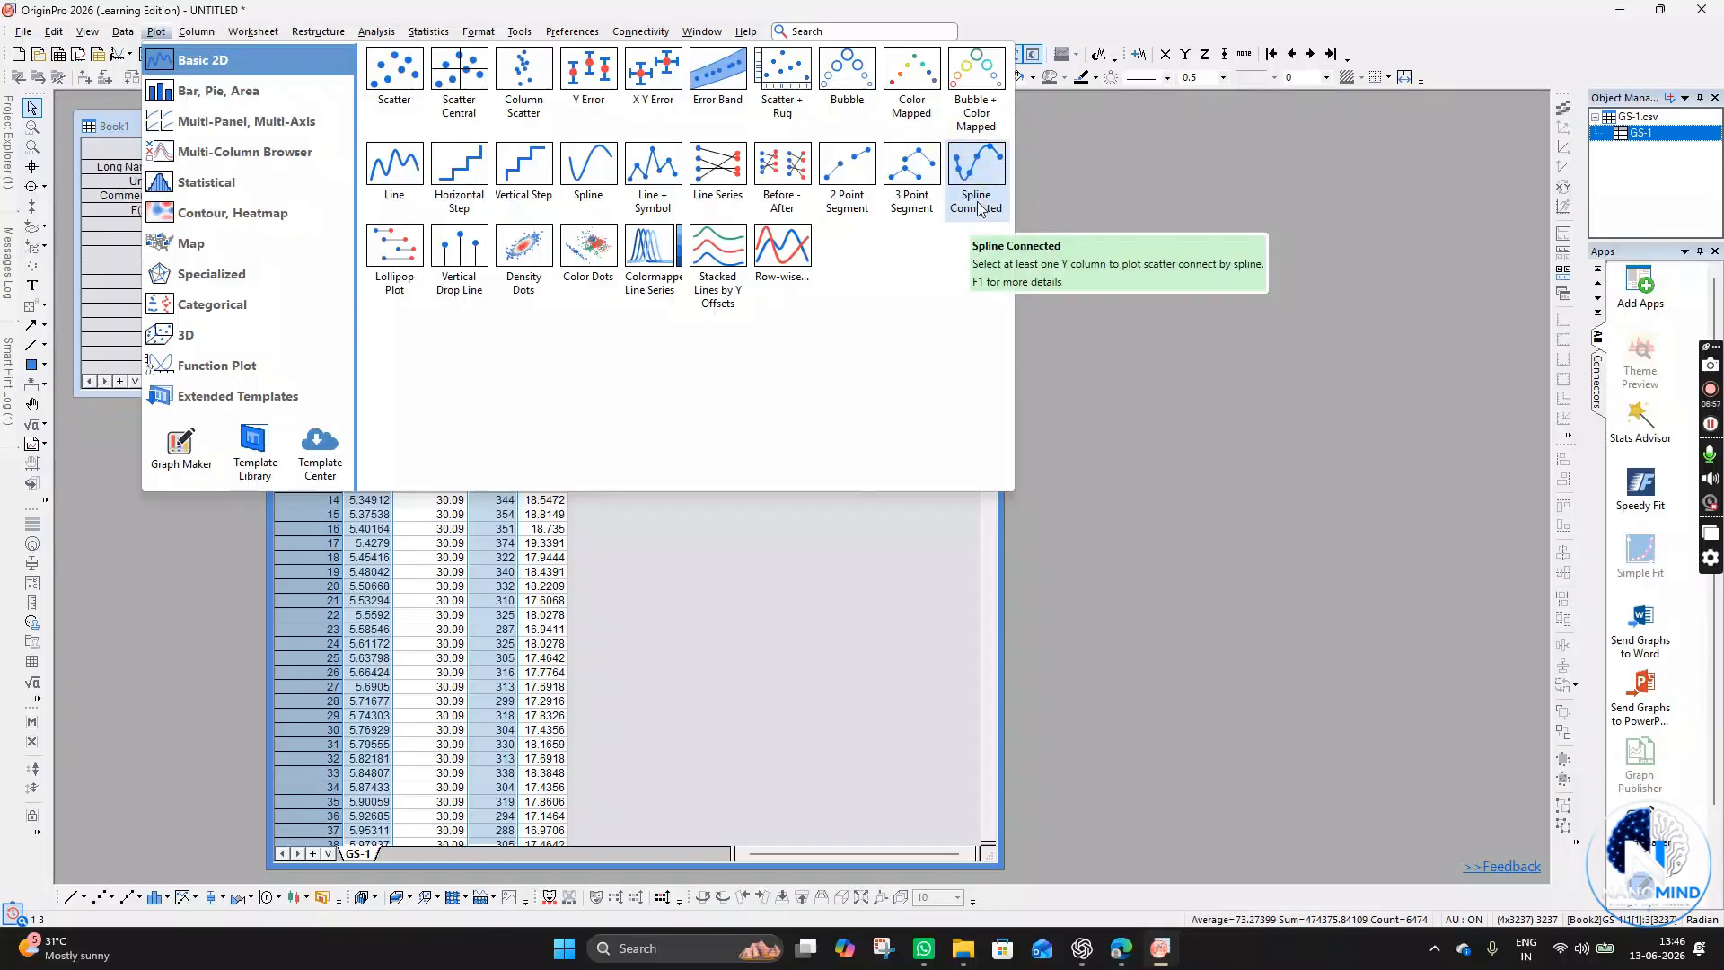
left_click(981, 209)
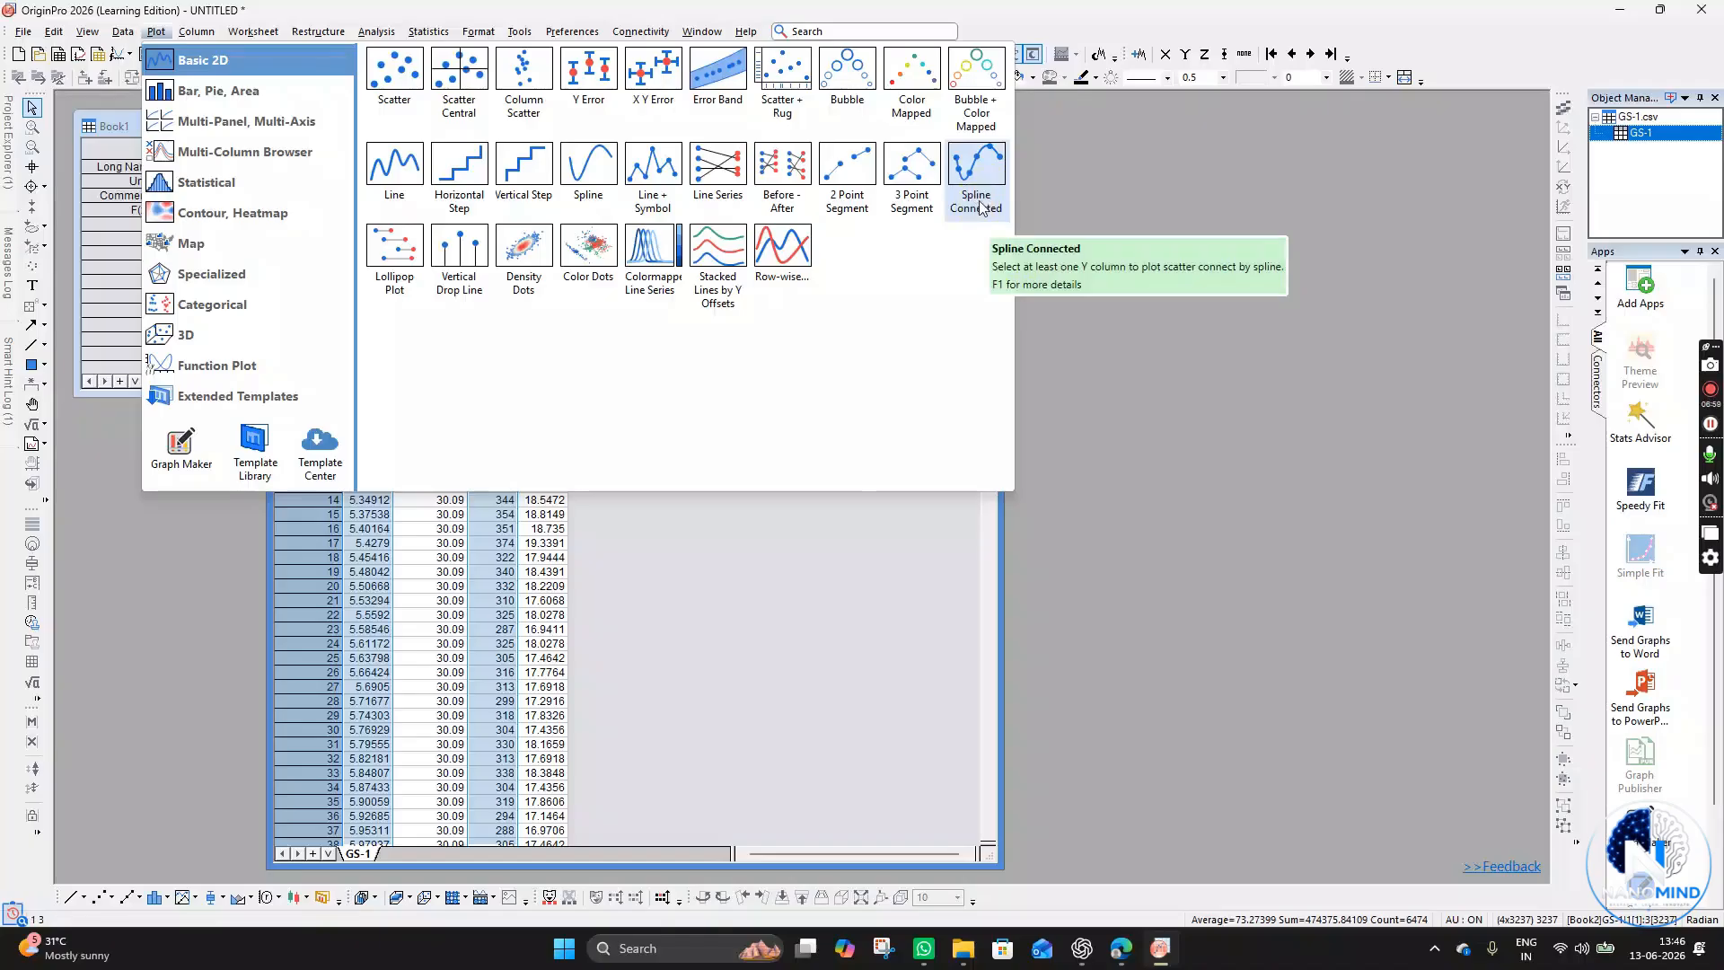
left_click(658, 193)
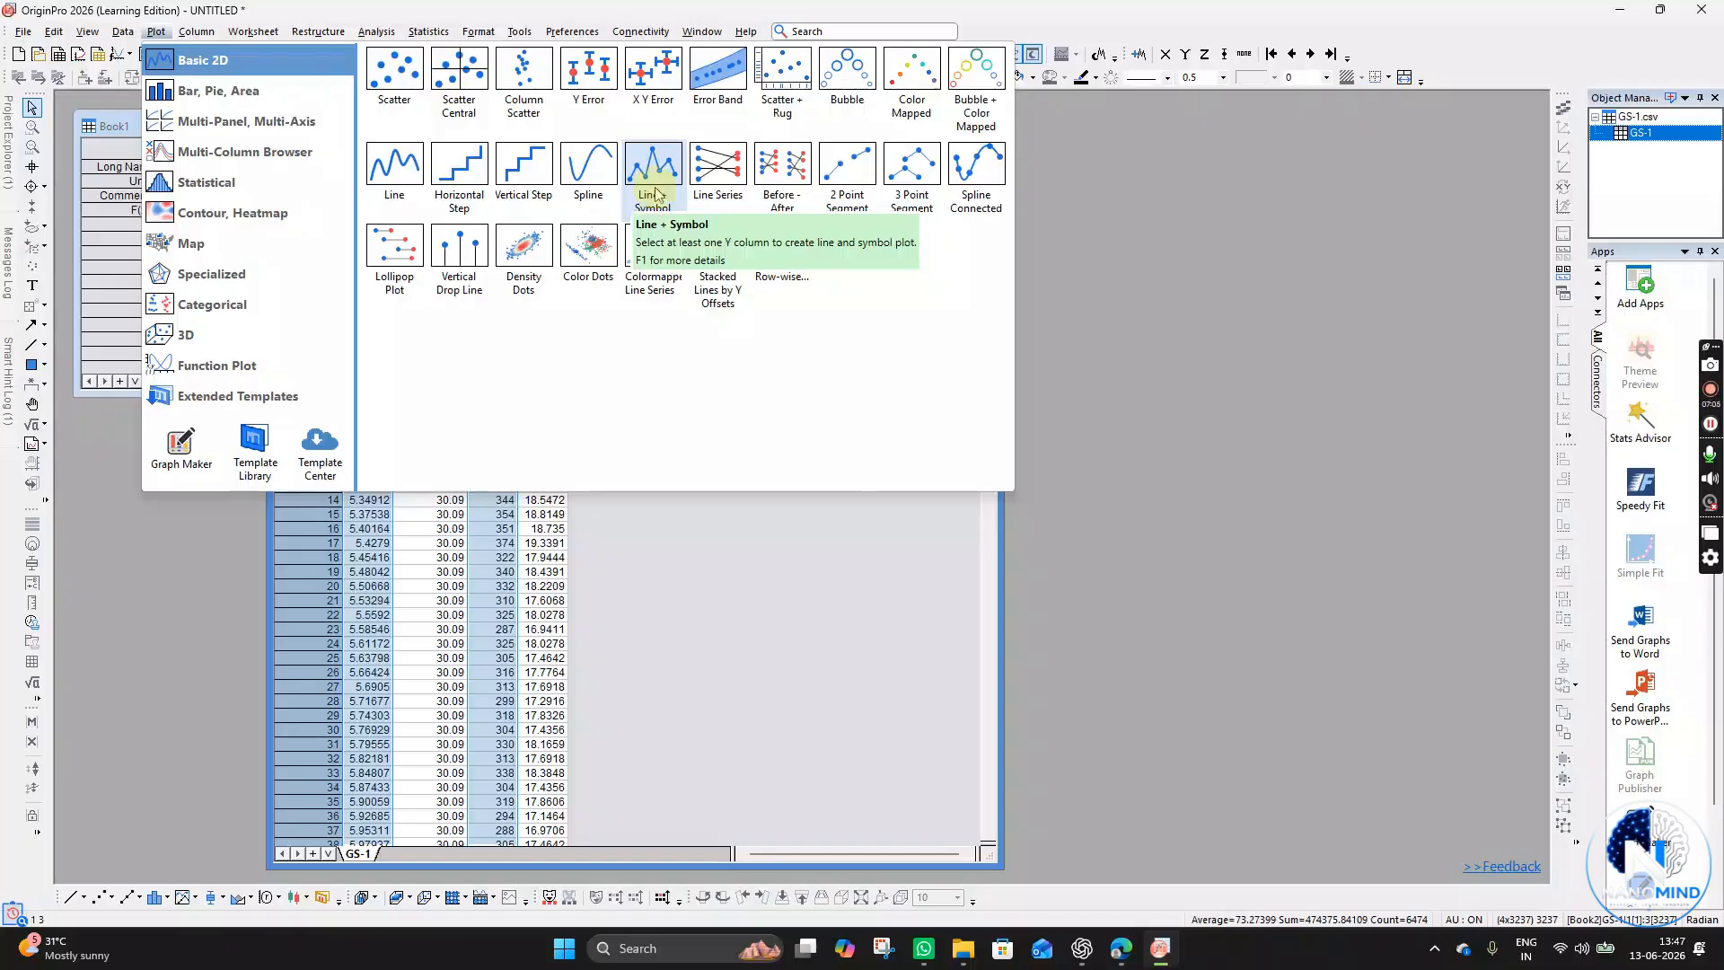
left_click(590, 198)
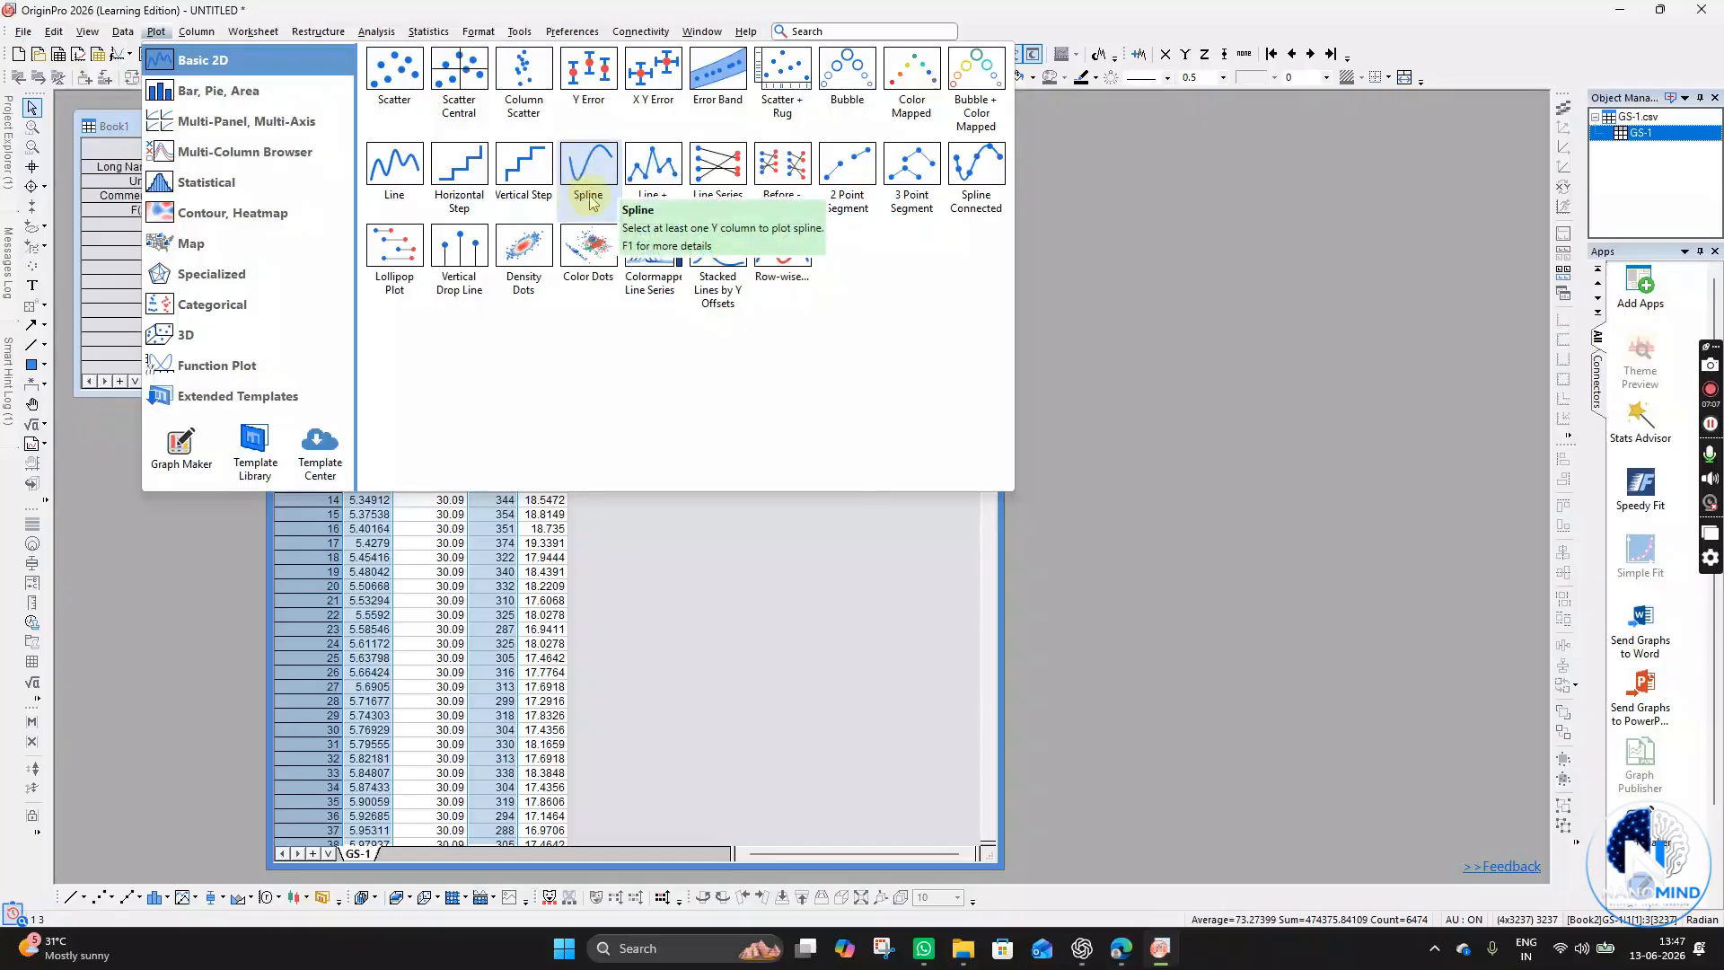
- Create a line graph of Intensity against Angle from the selected columns
left_click(1010, 506)
left_click(965, 501)
left_click_drag(713, 266, 1044, 167)
left_click_drag(1205, 616, 1355, 734)
mouse_move(1068, 574)
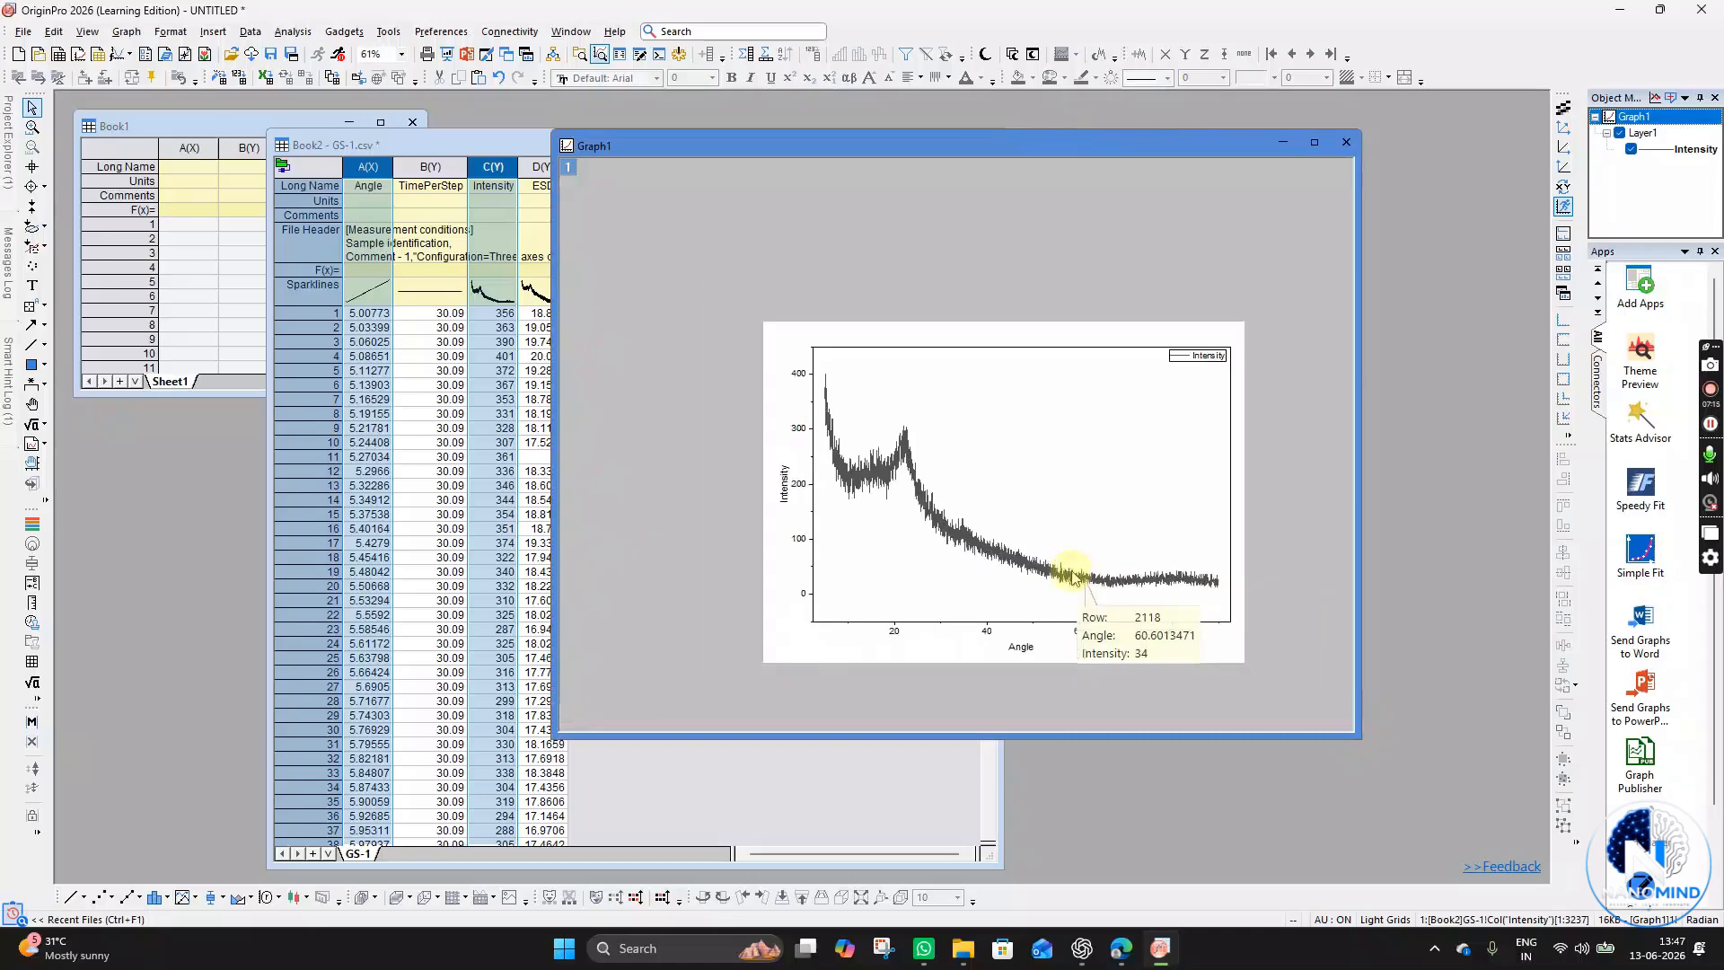
scroll(1068, 577, "up", 3)
scroll(1043, 568, "down", 2)
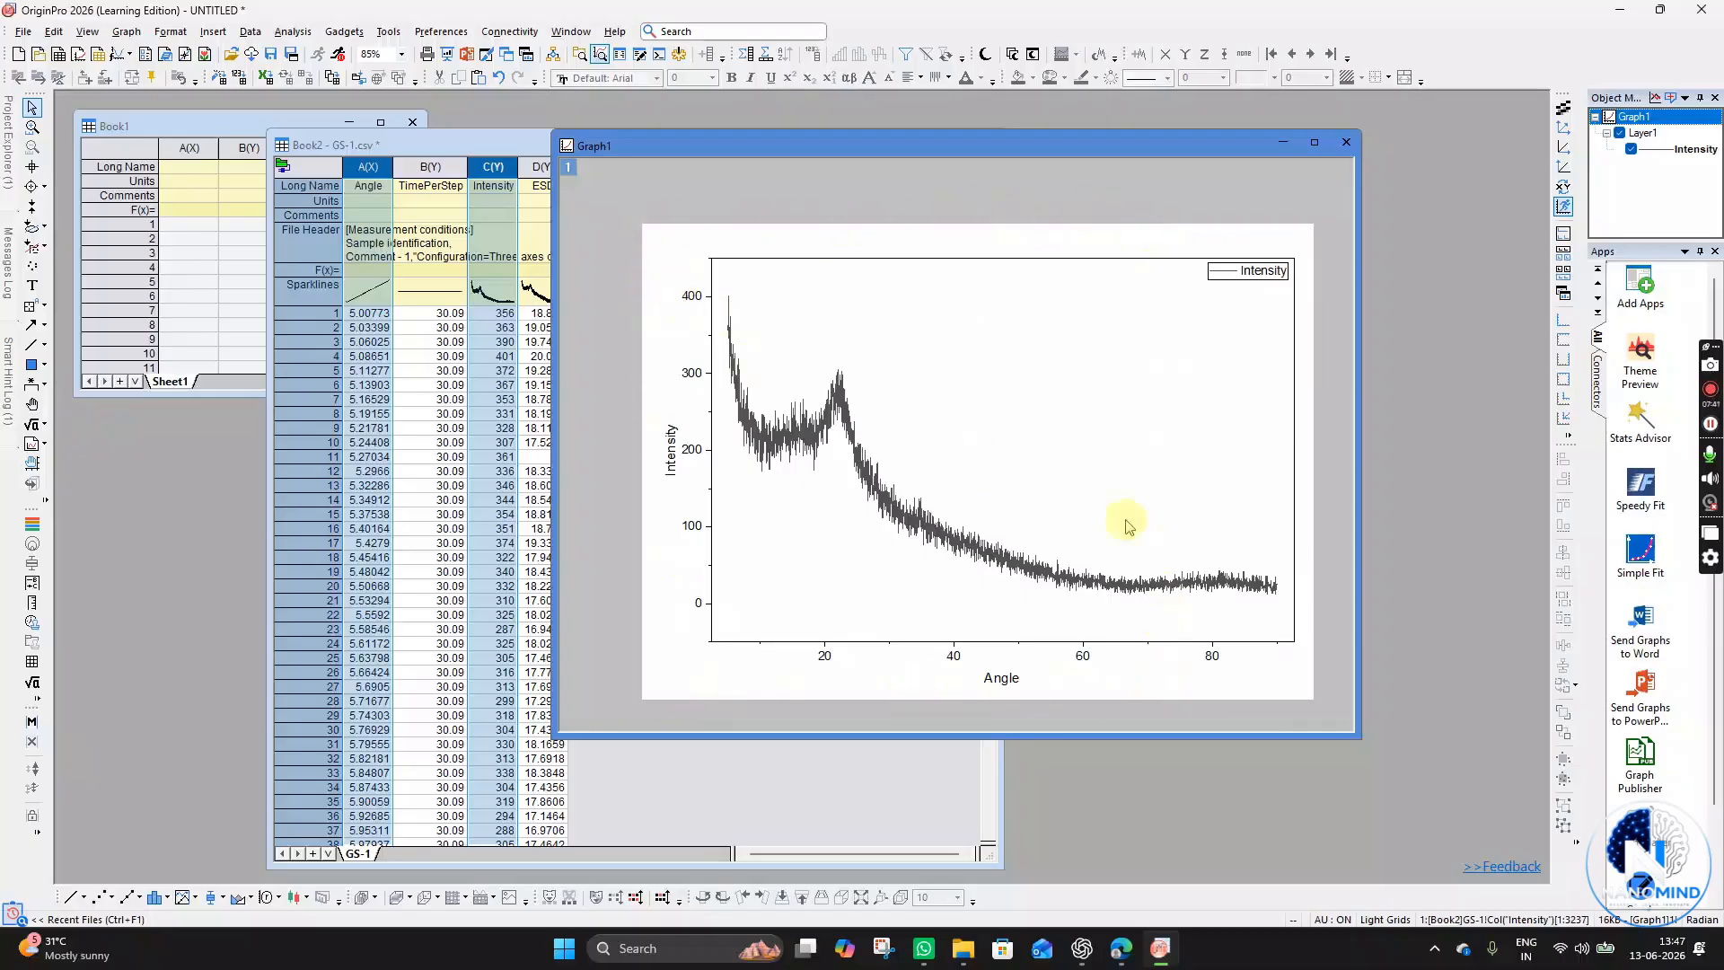
- Shrink the graph layer by pulling its right and top edges inward
left_click(1192, 461)
left_click_drag(1293, 449, 1127, 449)
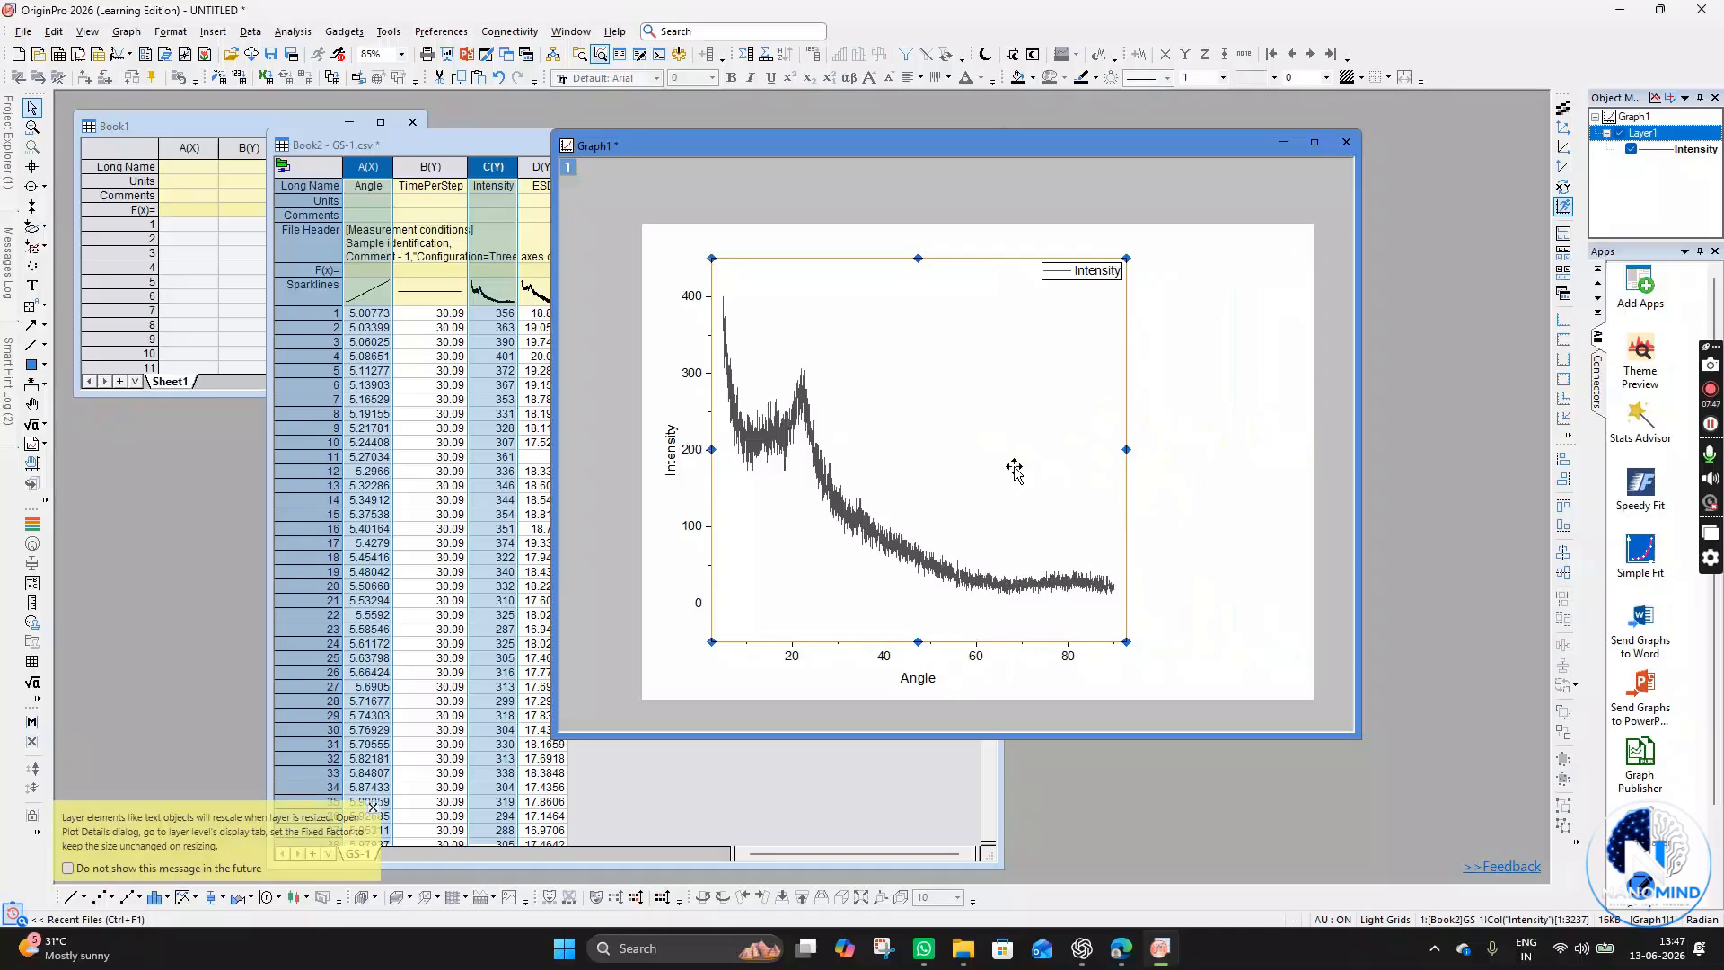
mouse_move(1127, 449)
left_mouse_down()
mouse_move(1253, 451)
mouse_move(1122, 453)
left_mouse_up()
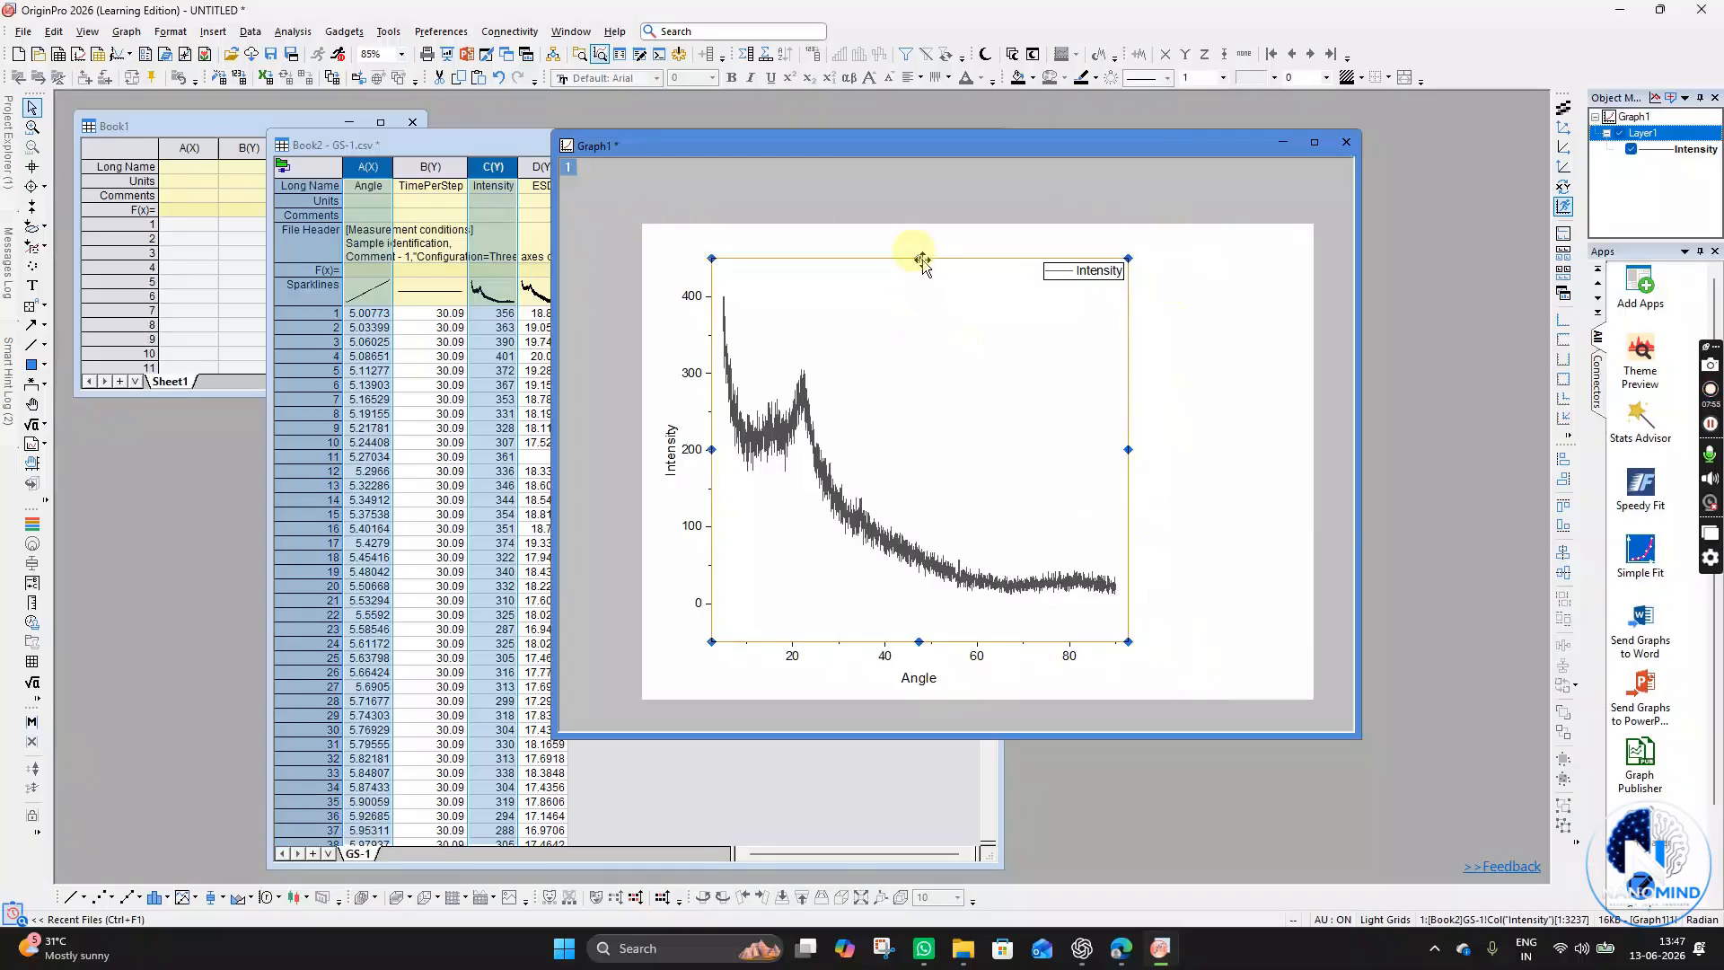
left_click_drag(917, 258, 938, 419)
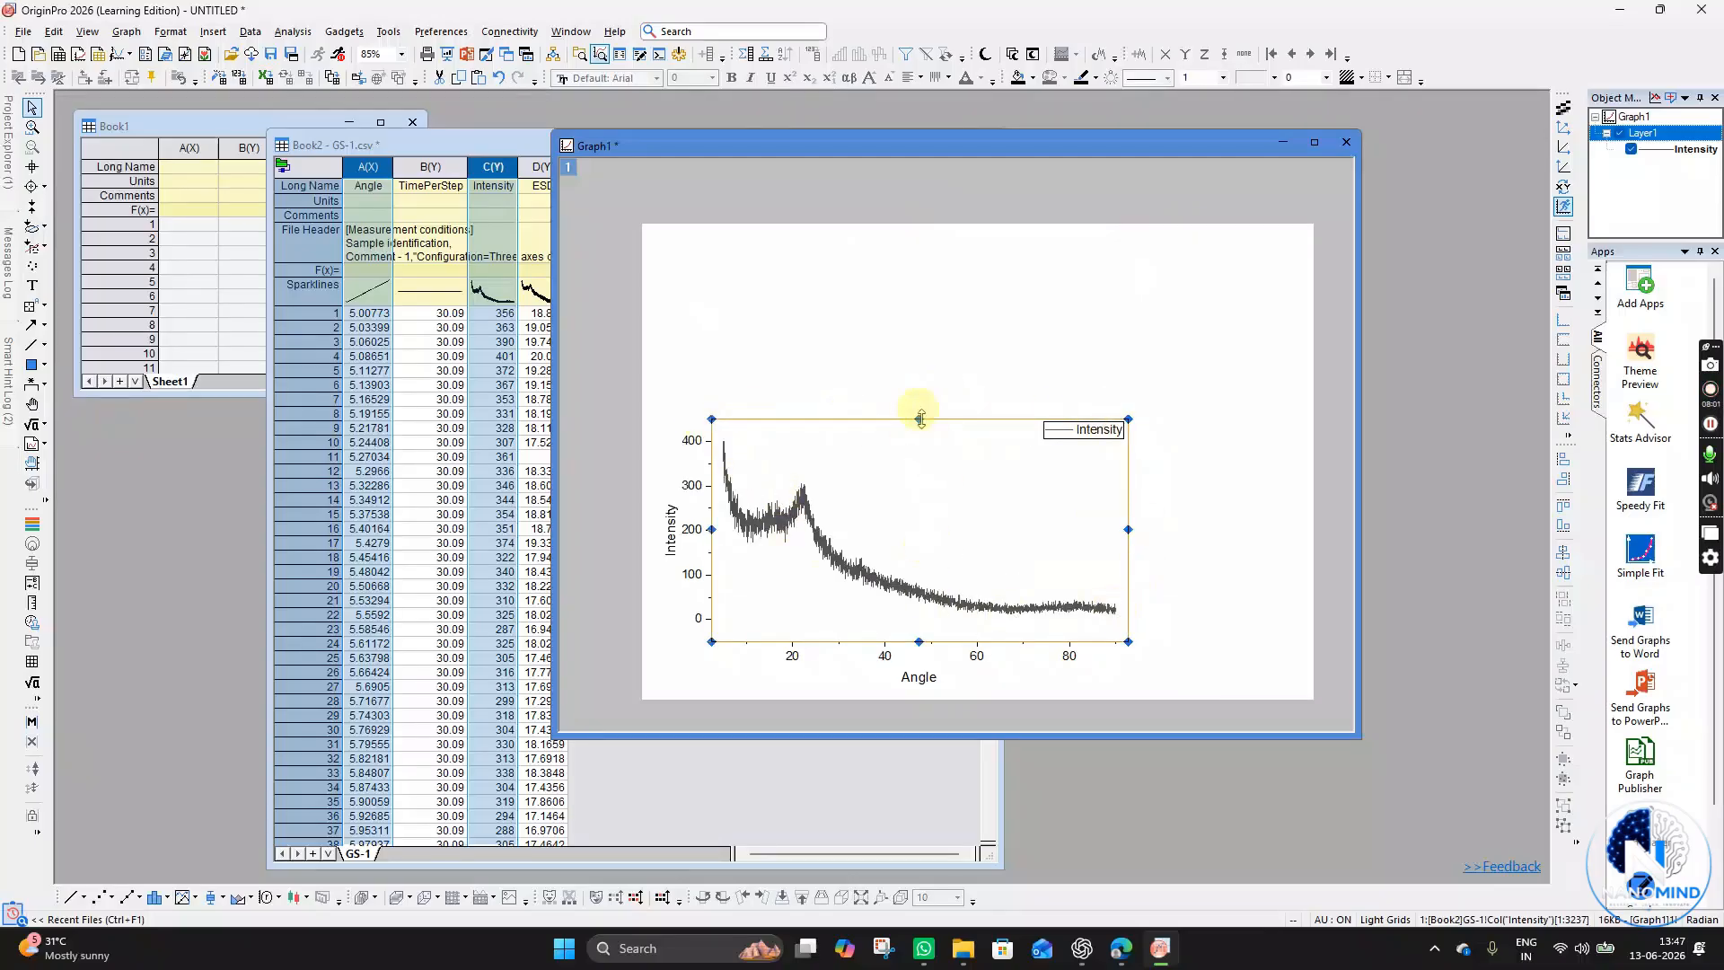
left_click(920, 391)
left_click_drag(921, 391, 920, 390)
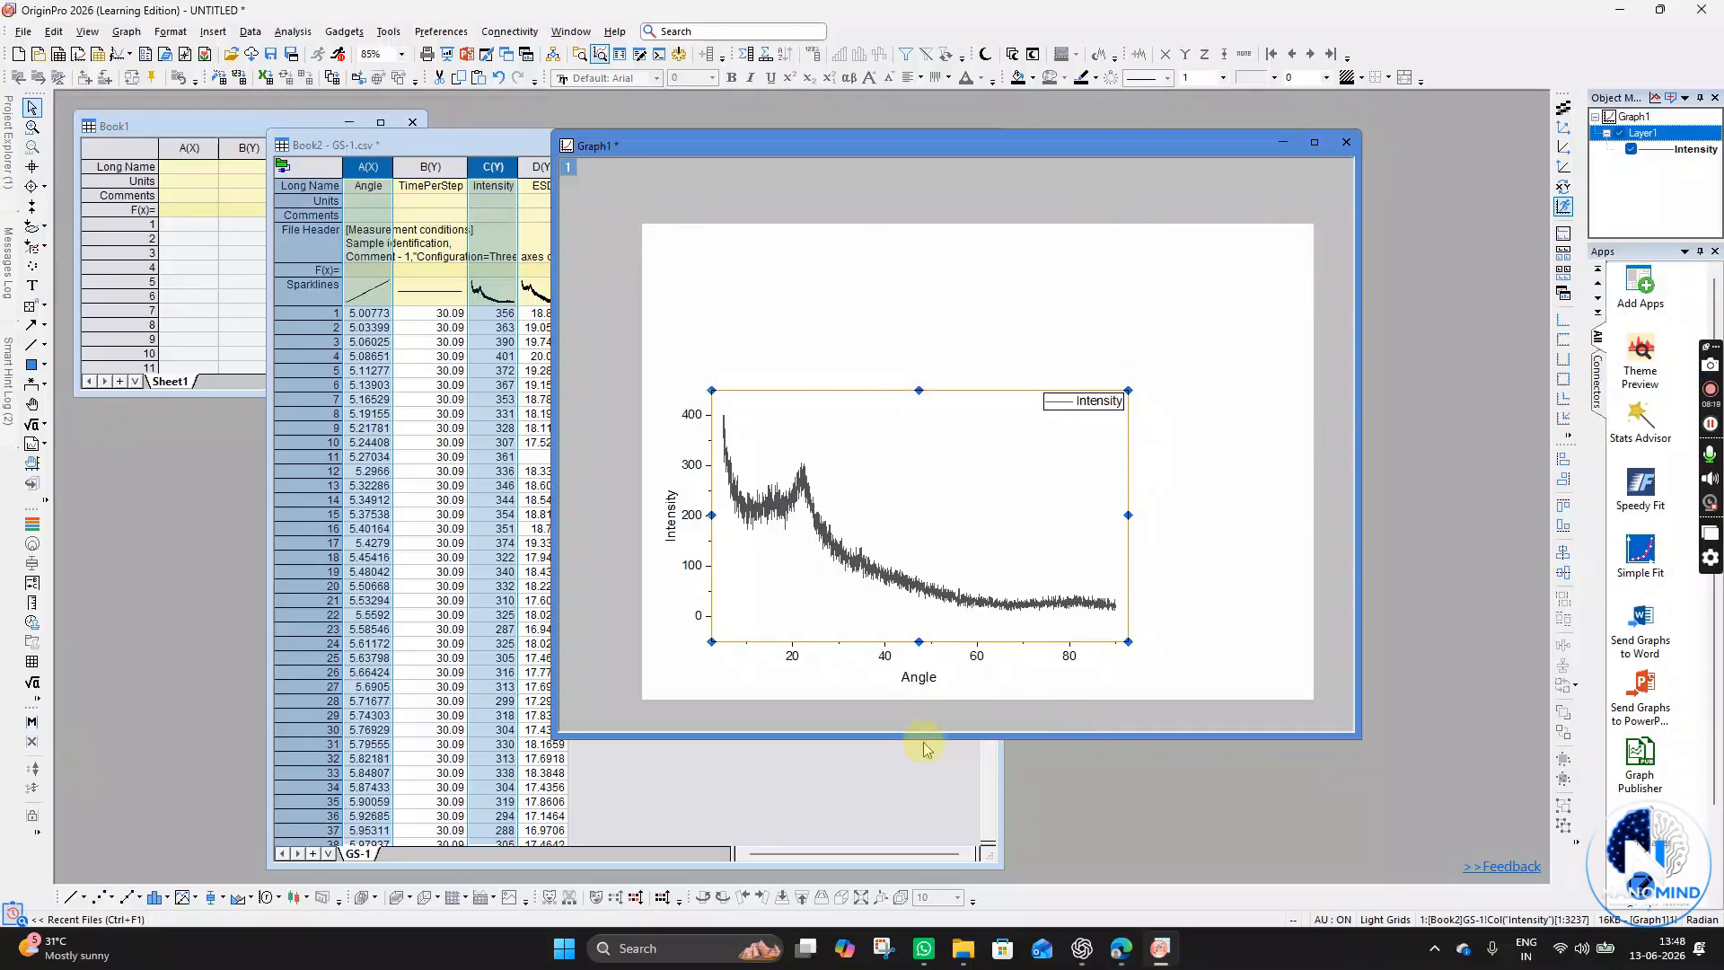
- Enlarge the graph layer back out so it fills most of the page
left_click_drag(1129, 388, 1281, 266)
left_click_drag(1133, 268, 1125, 267)
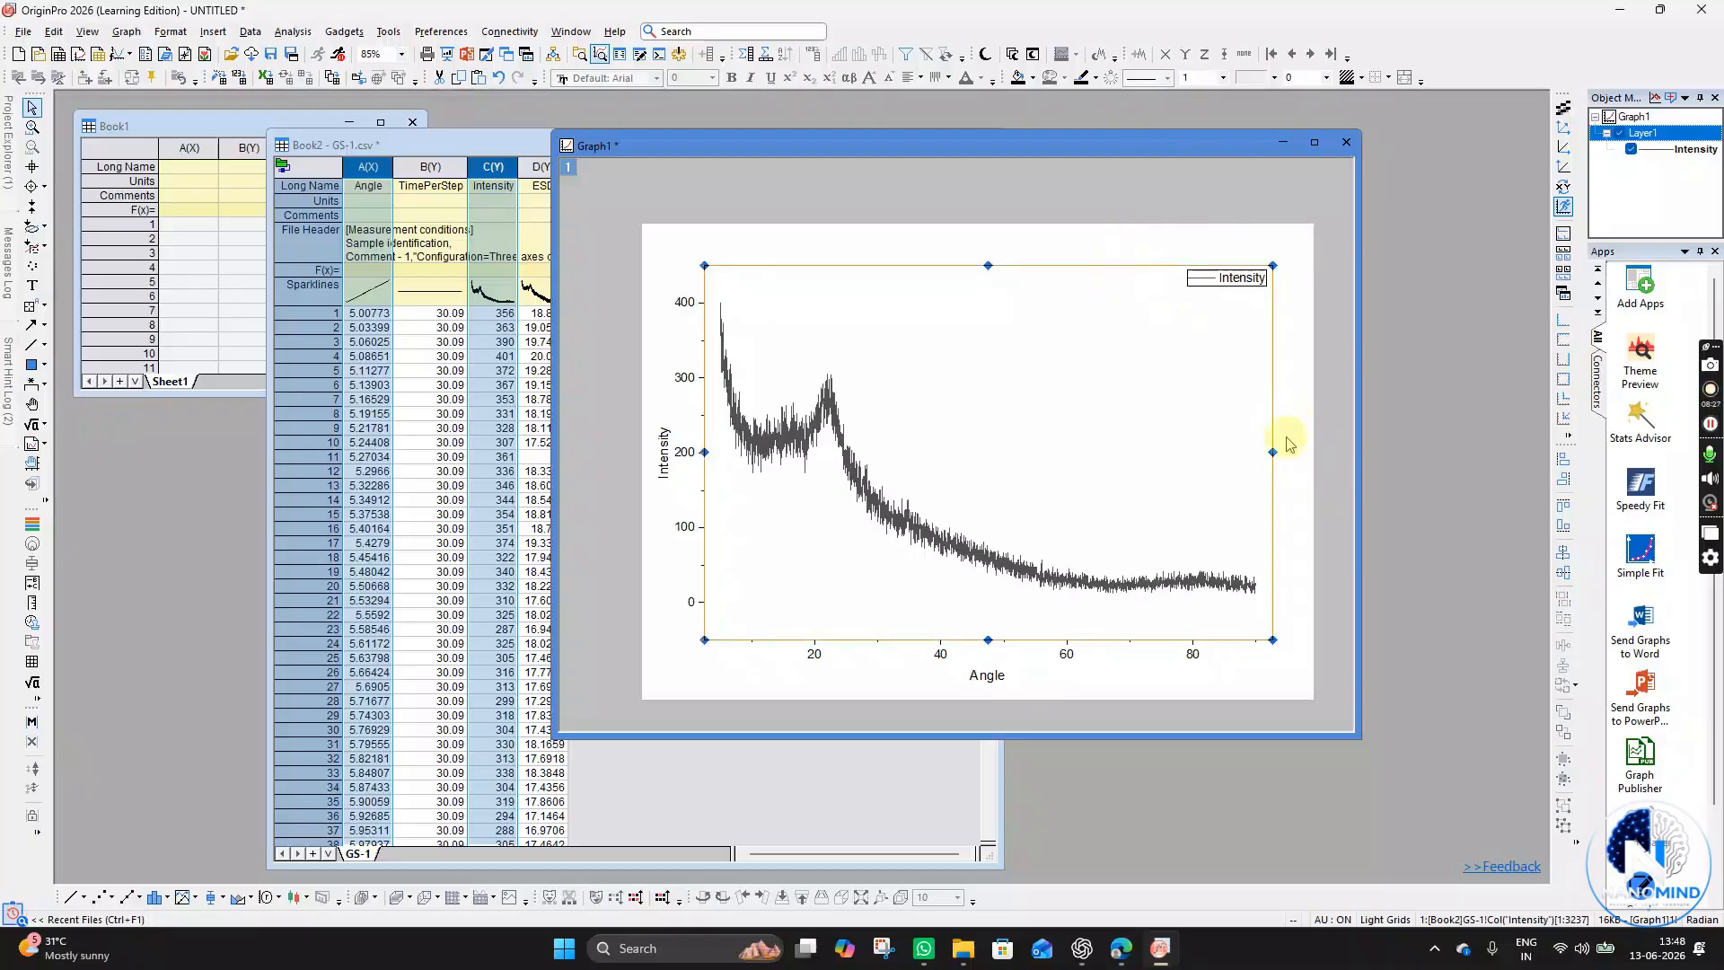
left_click_drag(1275, 450, 1283, 452)
left_click_drag(908, 266, 912, 269)
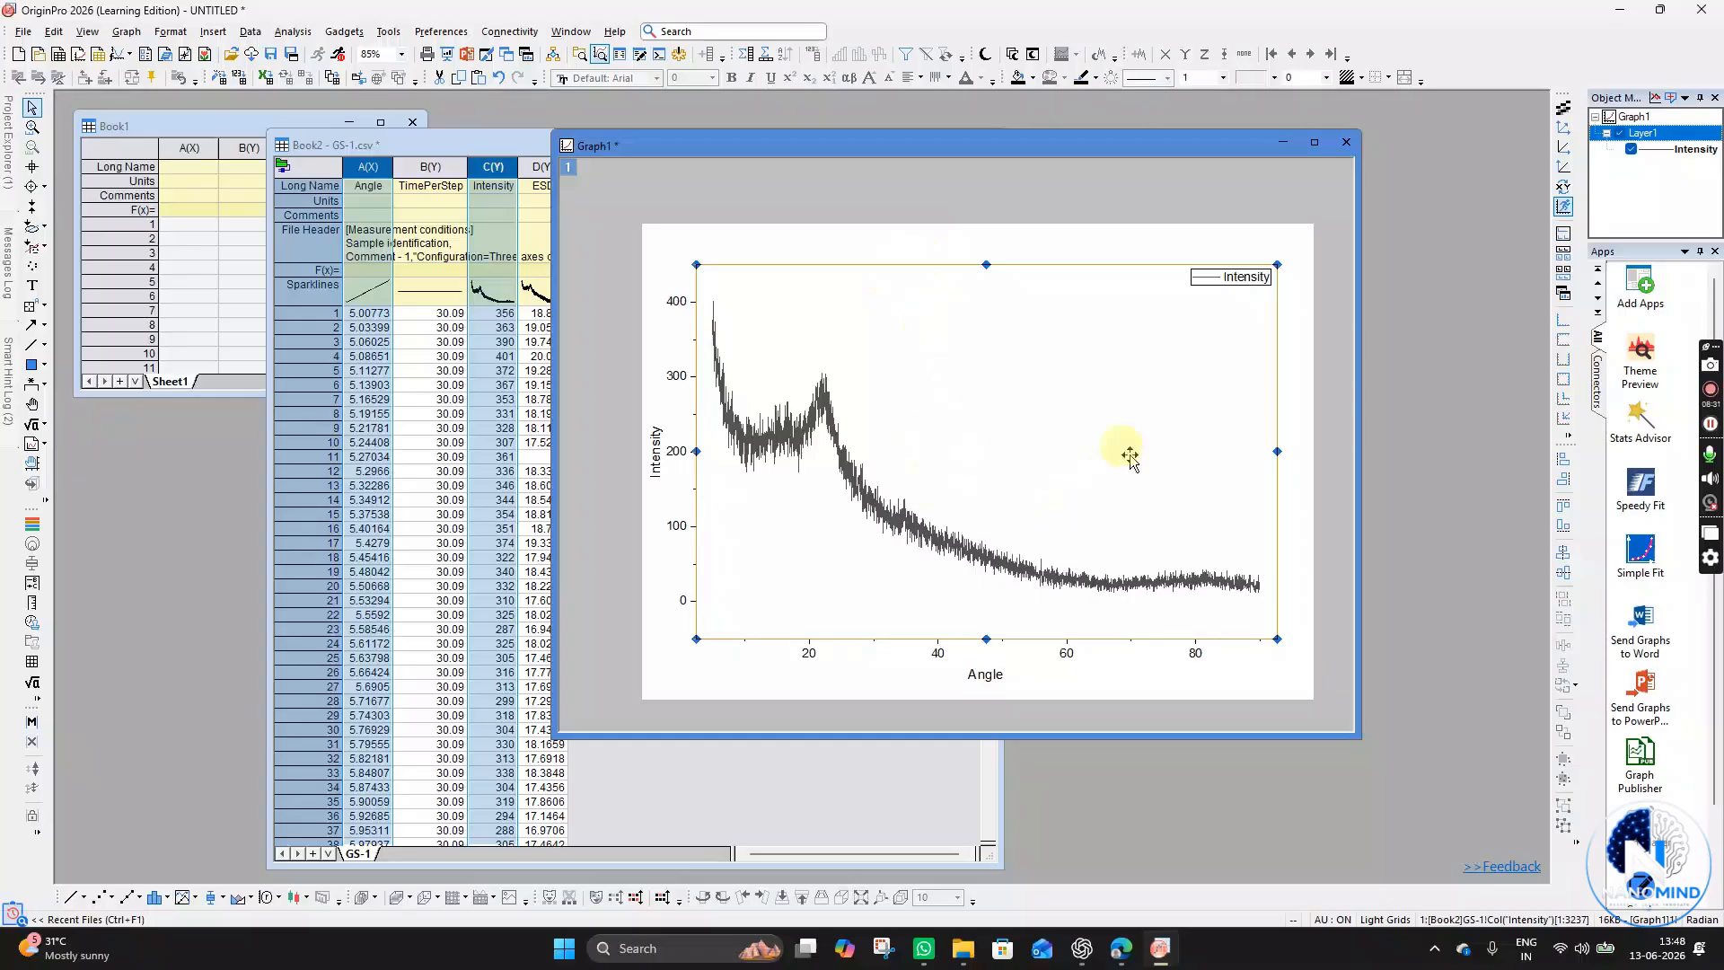
left_click(1139, 693)
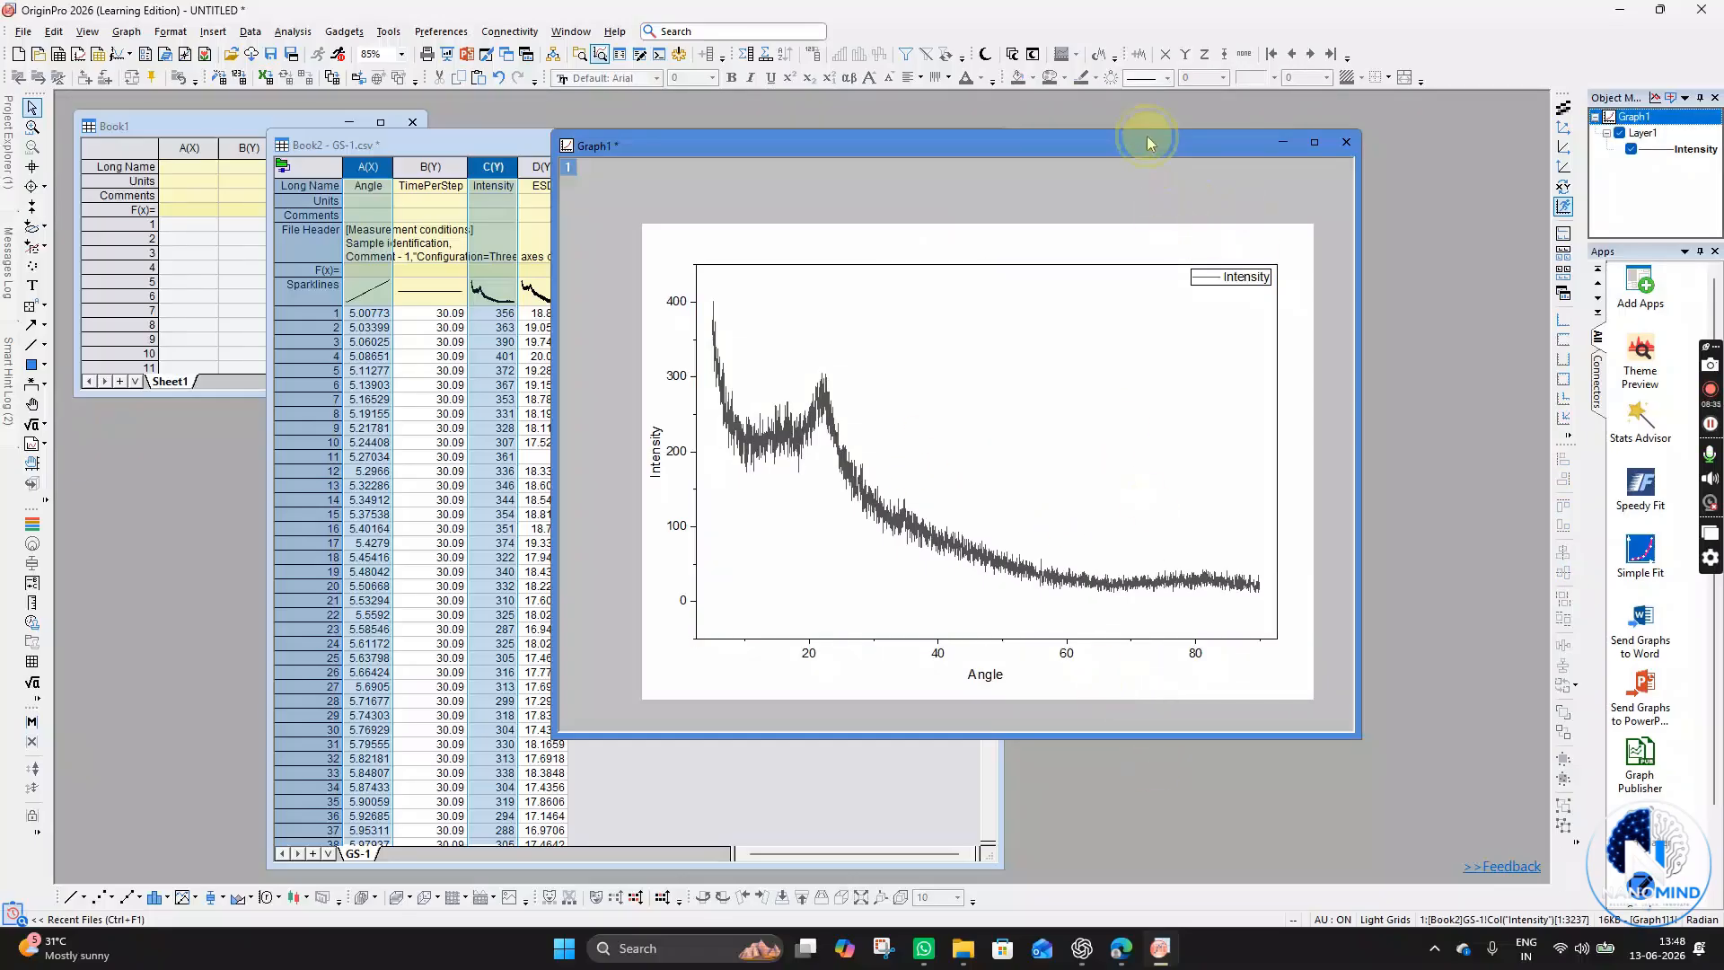
- Edit the legend entry text to read GS1
left_click_drag(1147, 142, 1115, 167)
double_click(1211, 301)
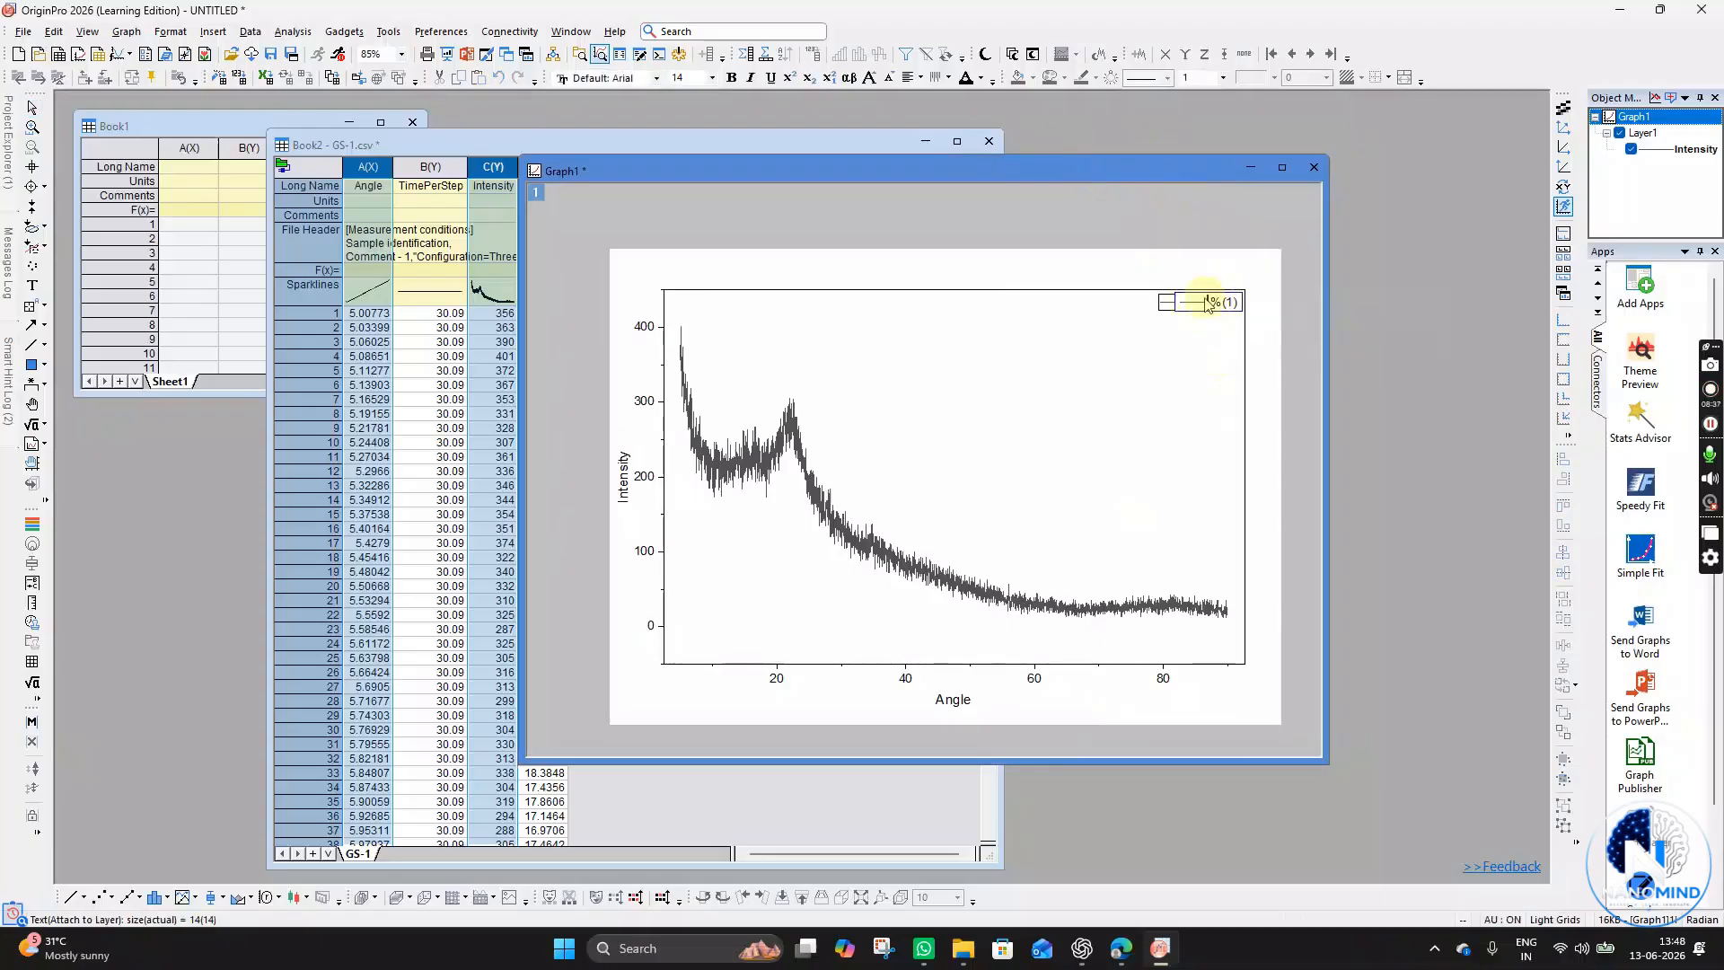
left_click(1202, 330)
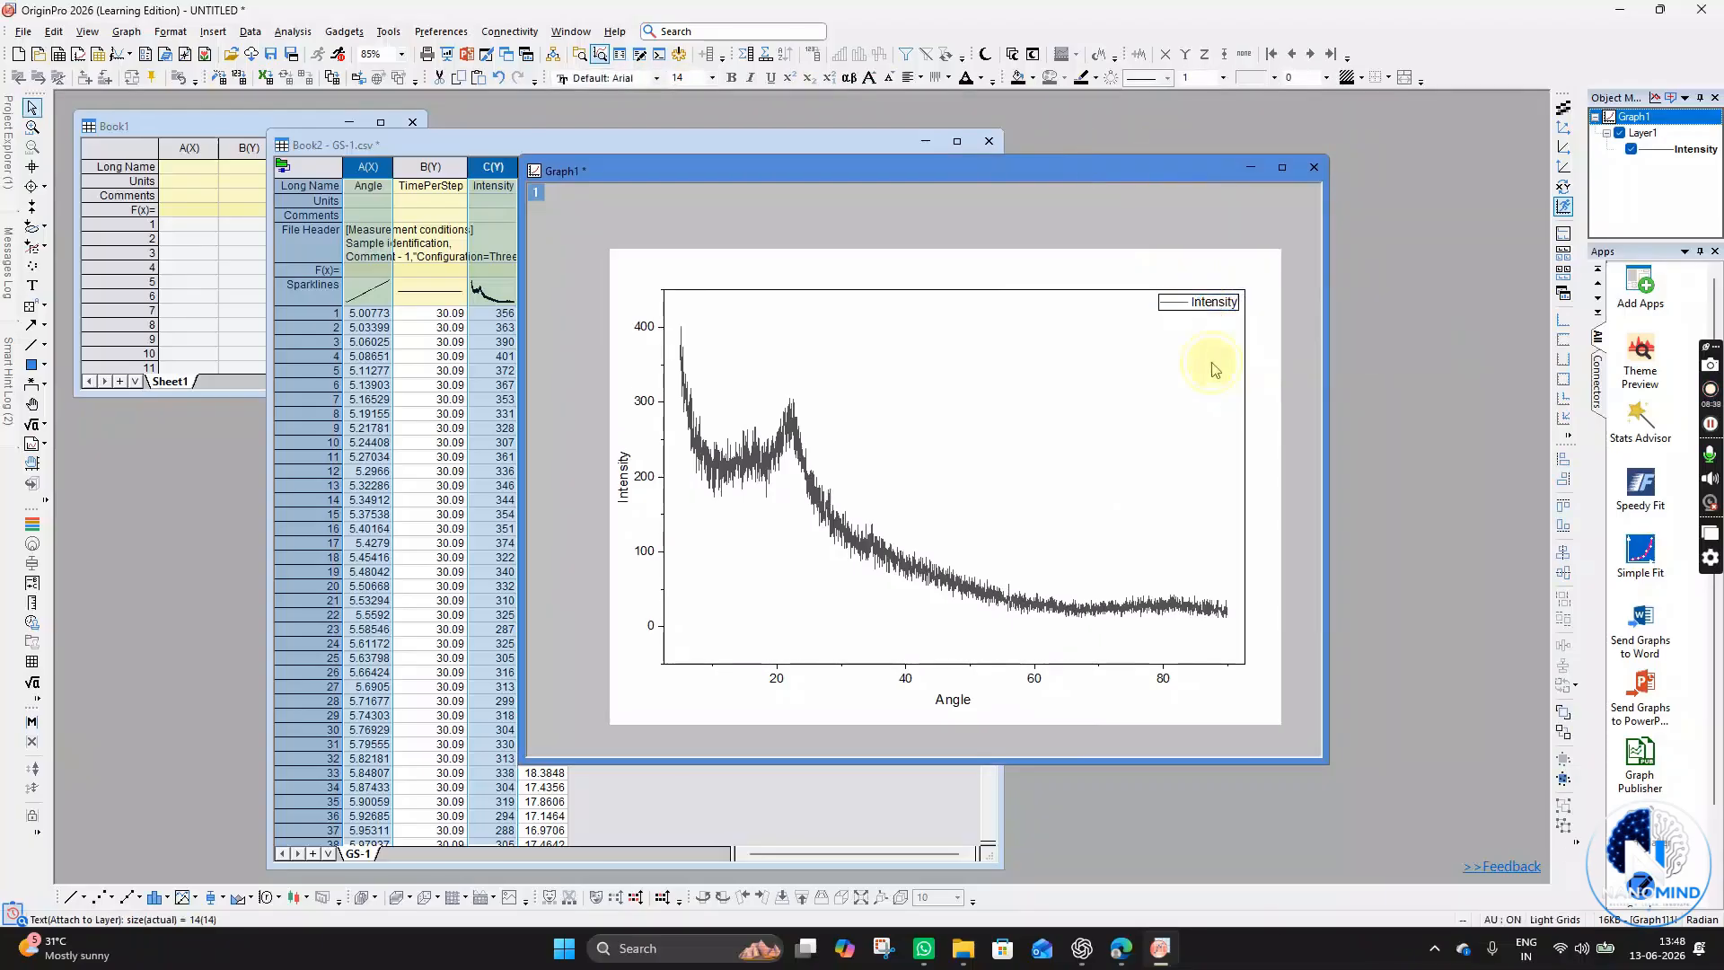
double_click(1214, 310)
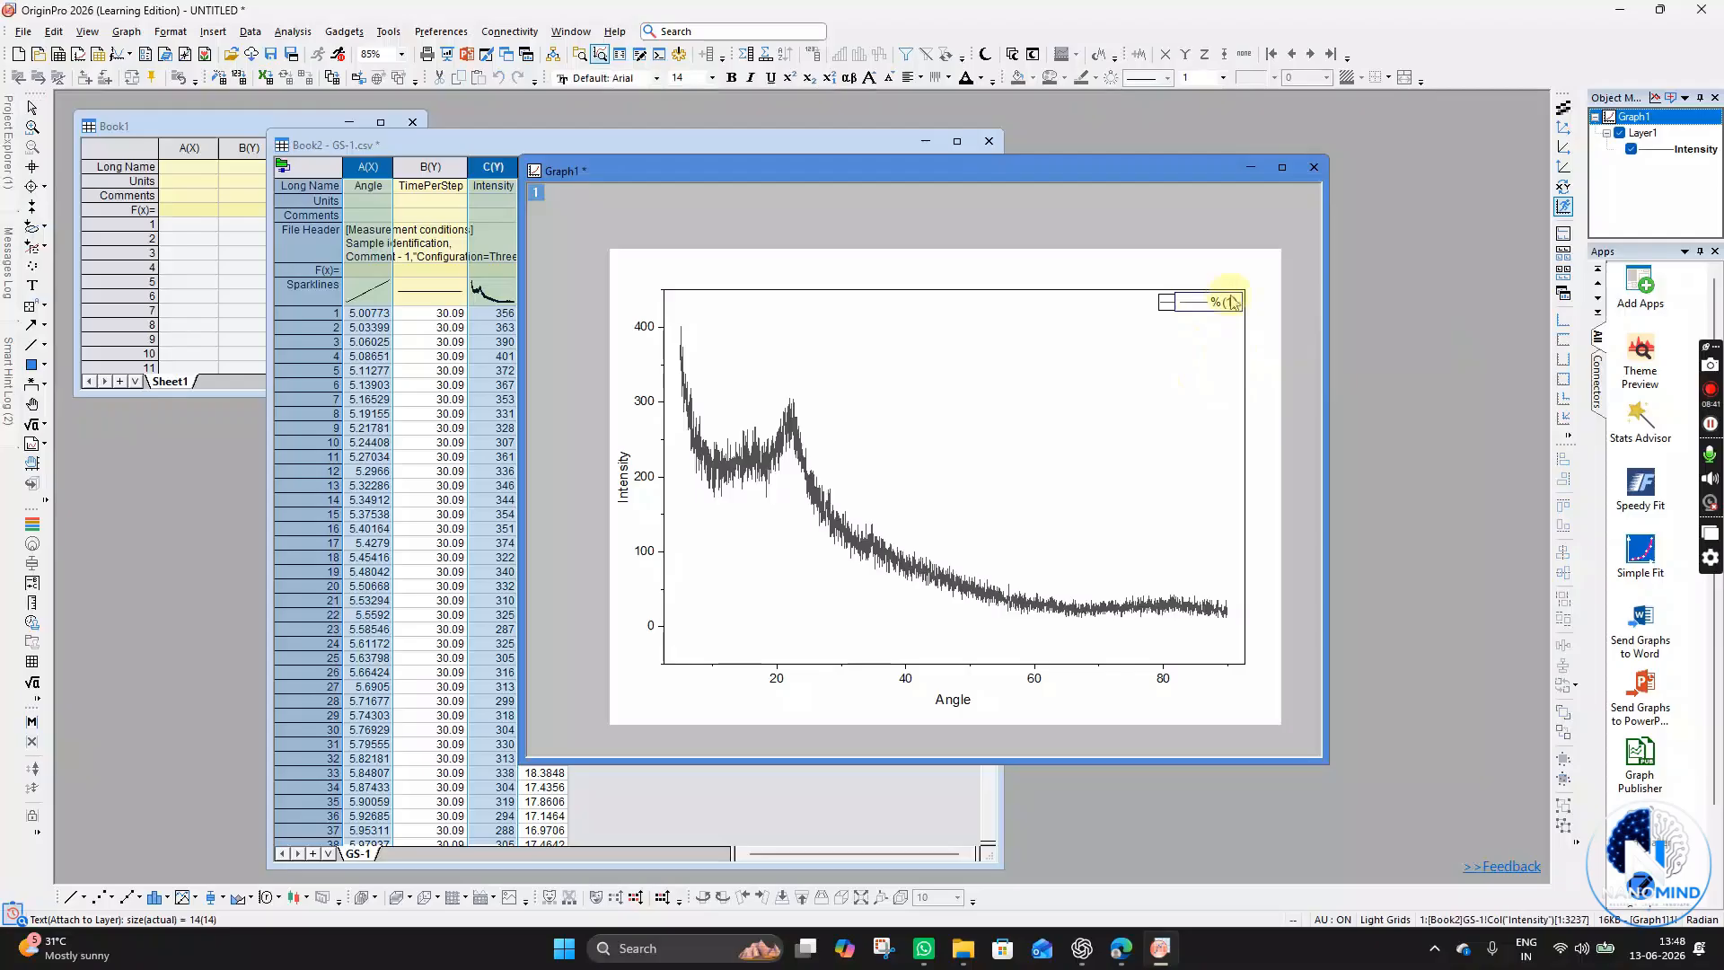
key("BackSpace")
key("BackSpace")
key("BackSpace")
type("GS1")
left_click(1173, 389)
- Select the GS1 legend and set its font to Times New Roman
left_click(1223, 302)
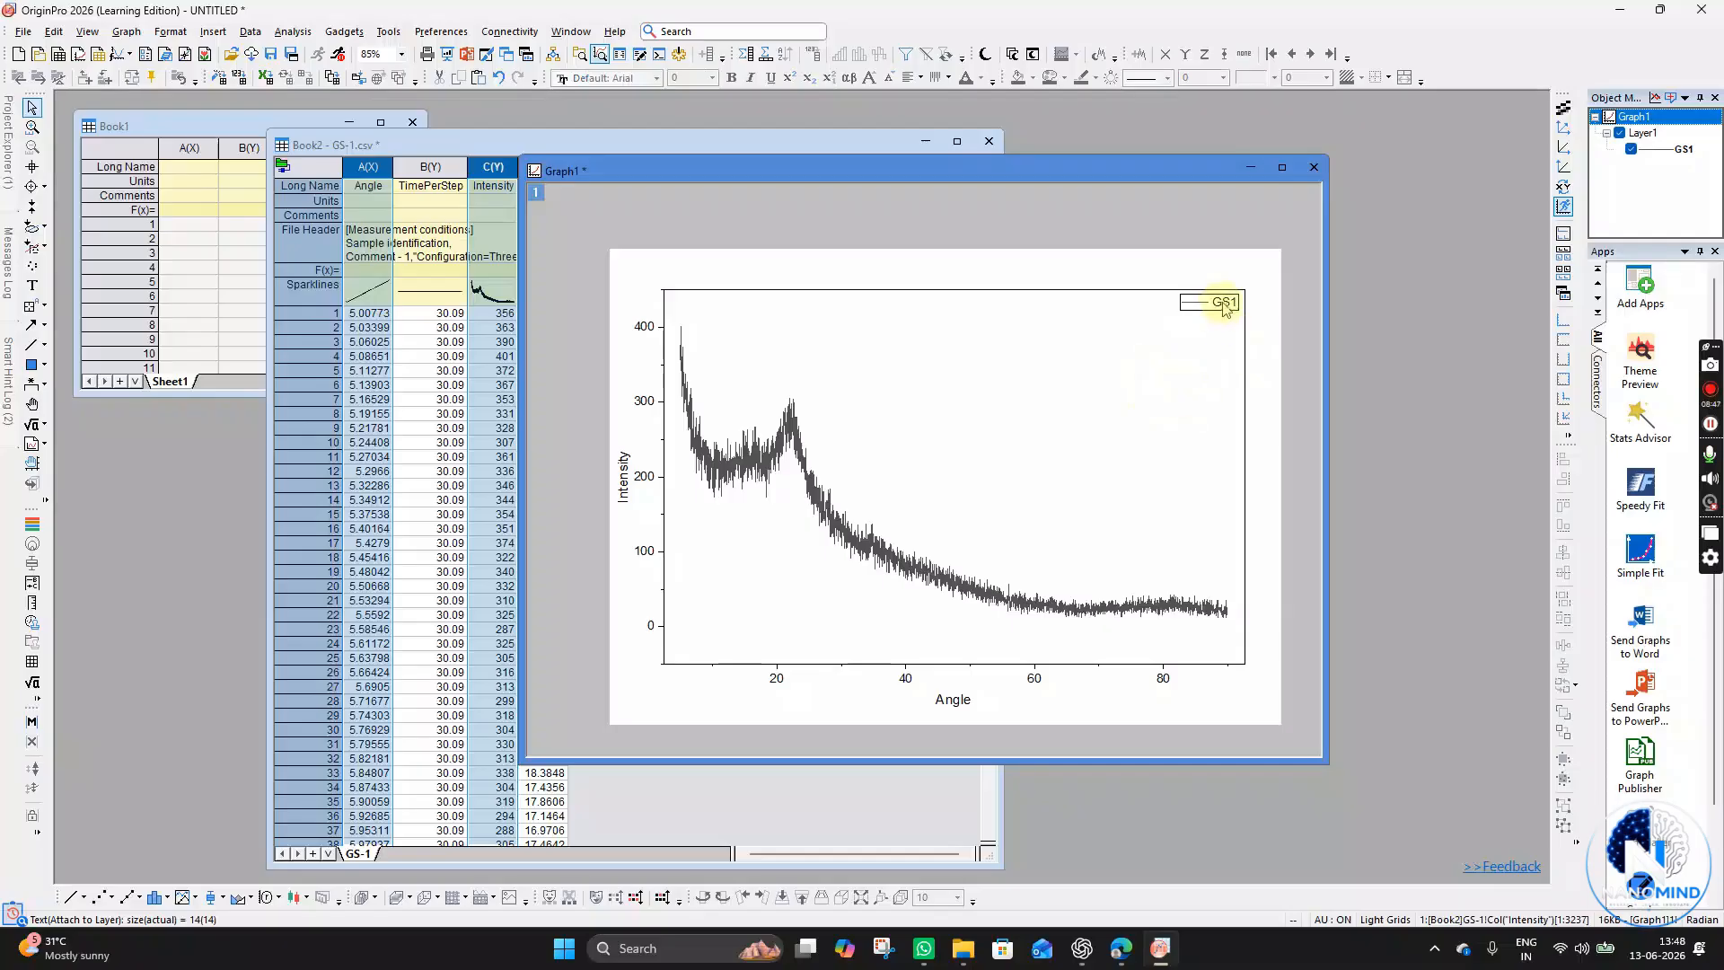
left_click(1217, 403)
left_click(1230, 304)
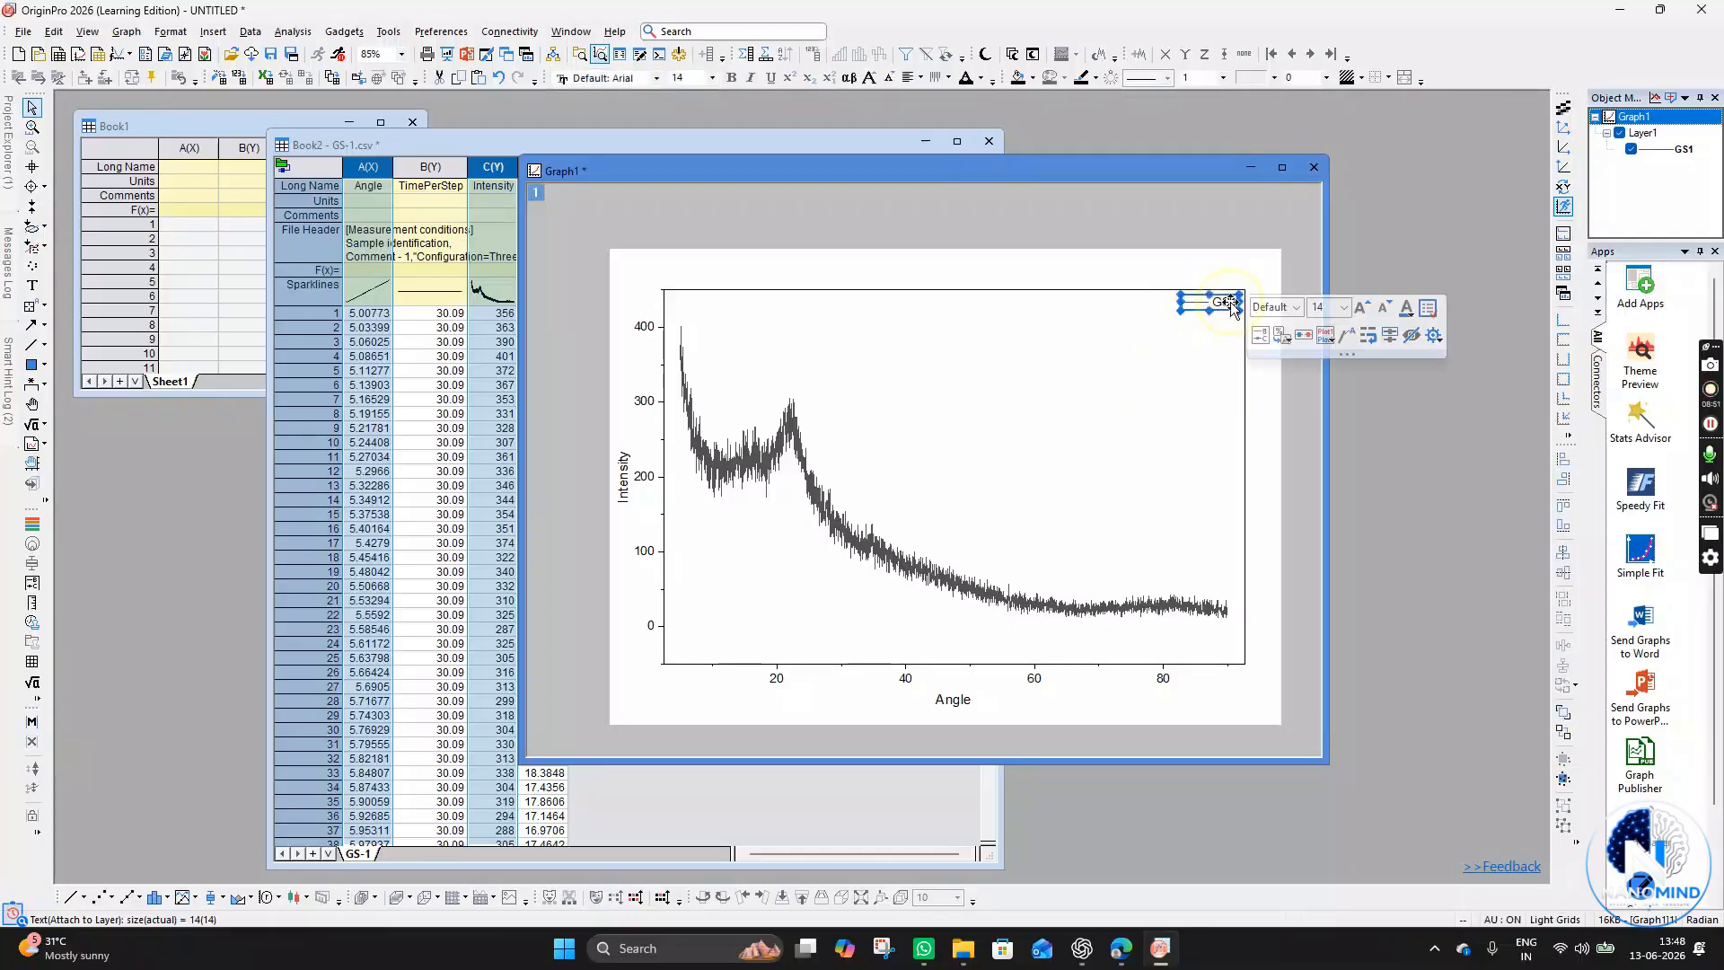
left_click(1224, 391)
left_click(1224, 304)
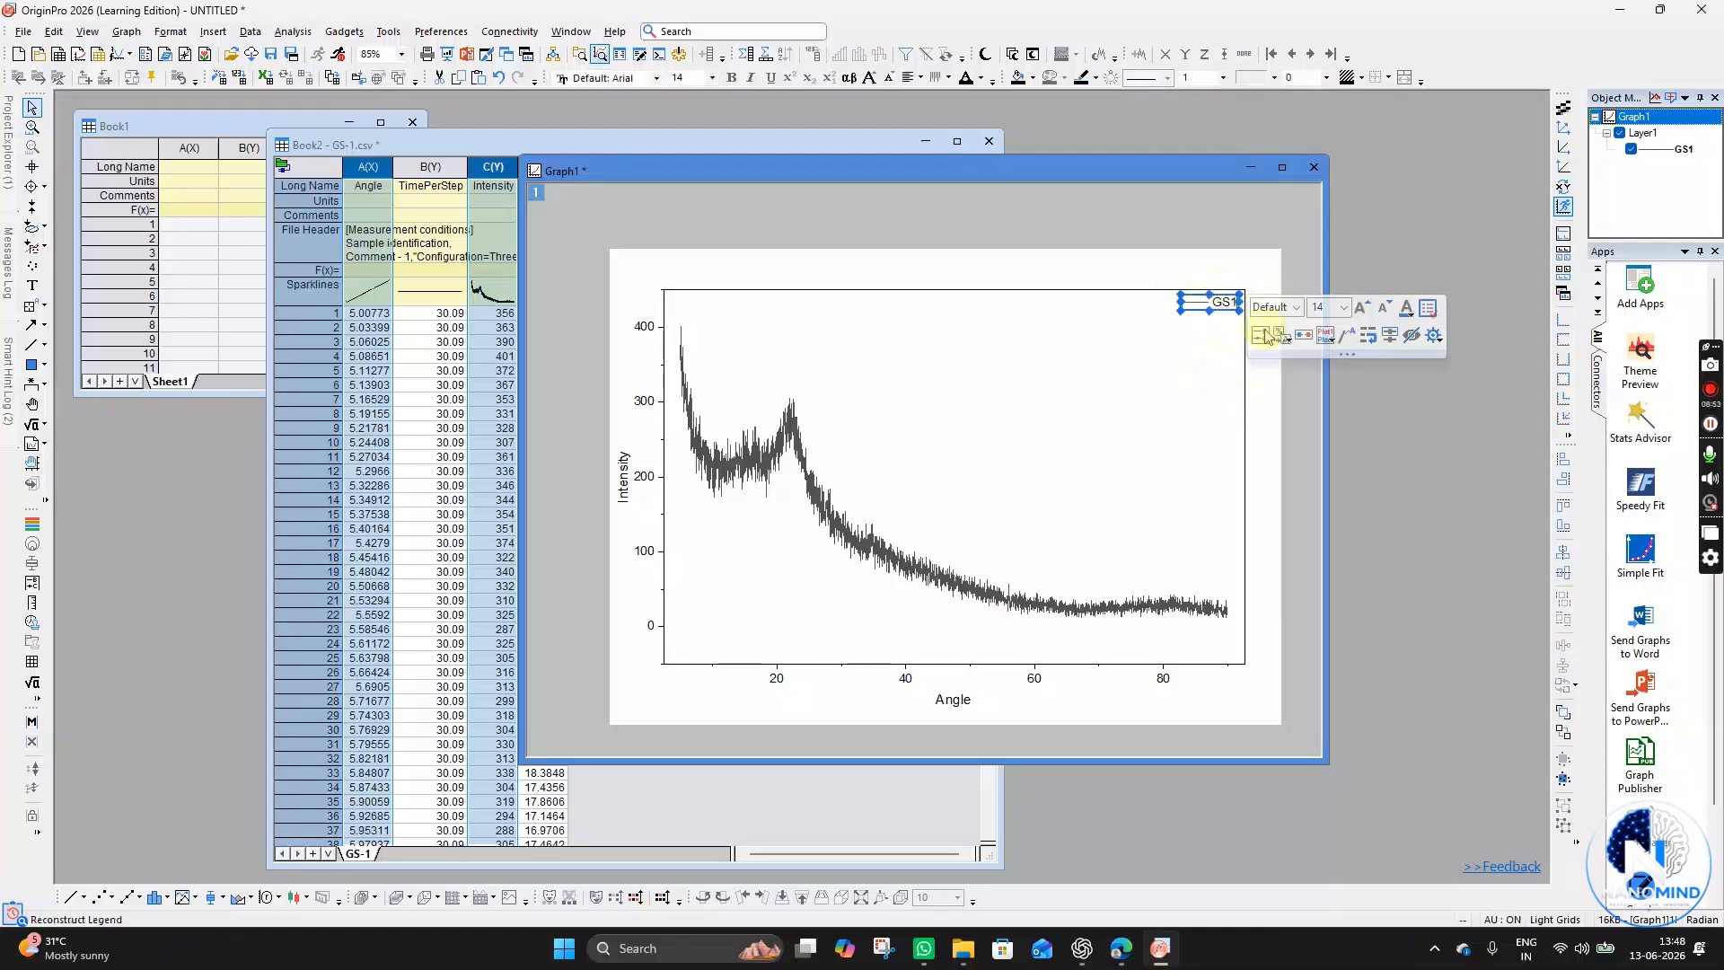
left_click(1428, 310)
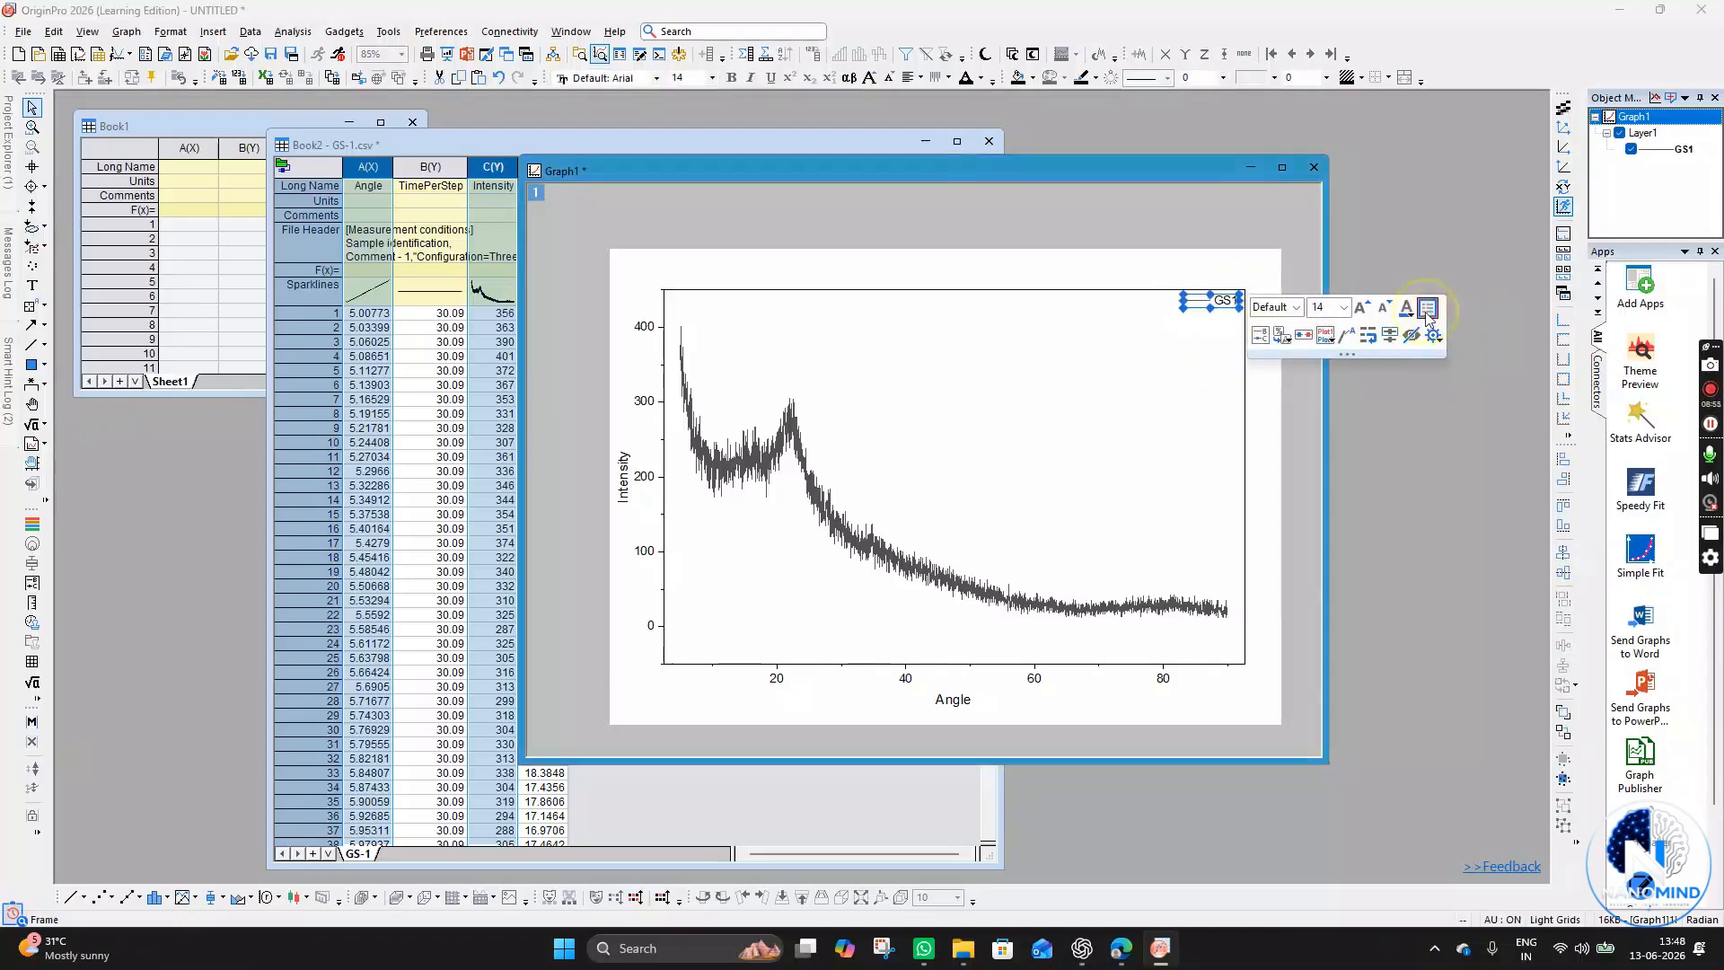
left_click(1149, 404)
left_click(1225, 308)
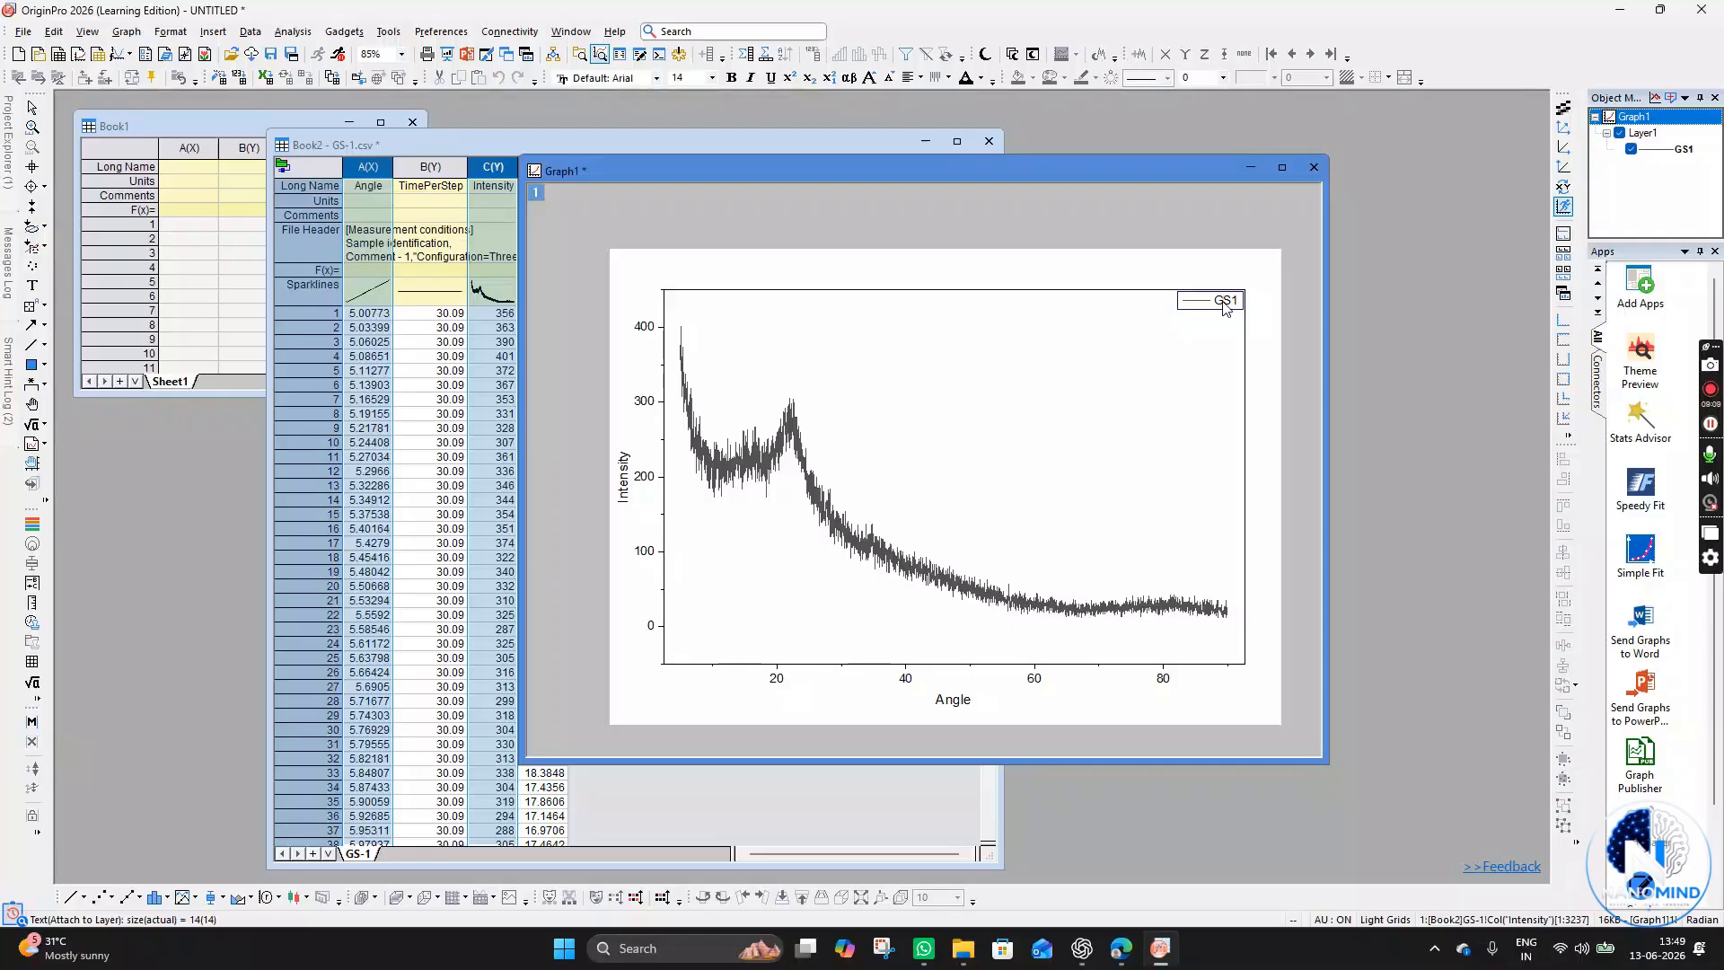
left_click(1230, 334)
left_click(1235, 308)
left_click(1207, 297)
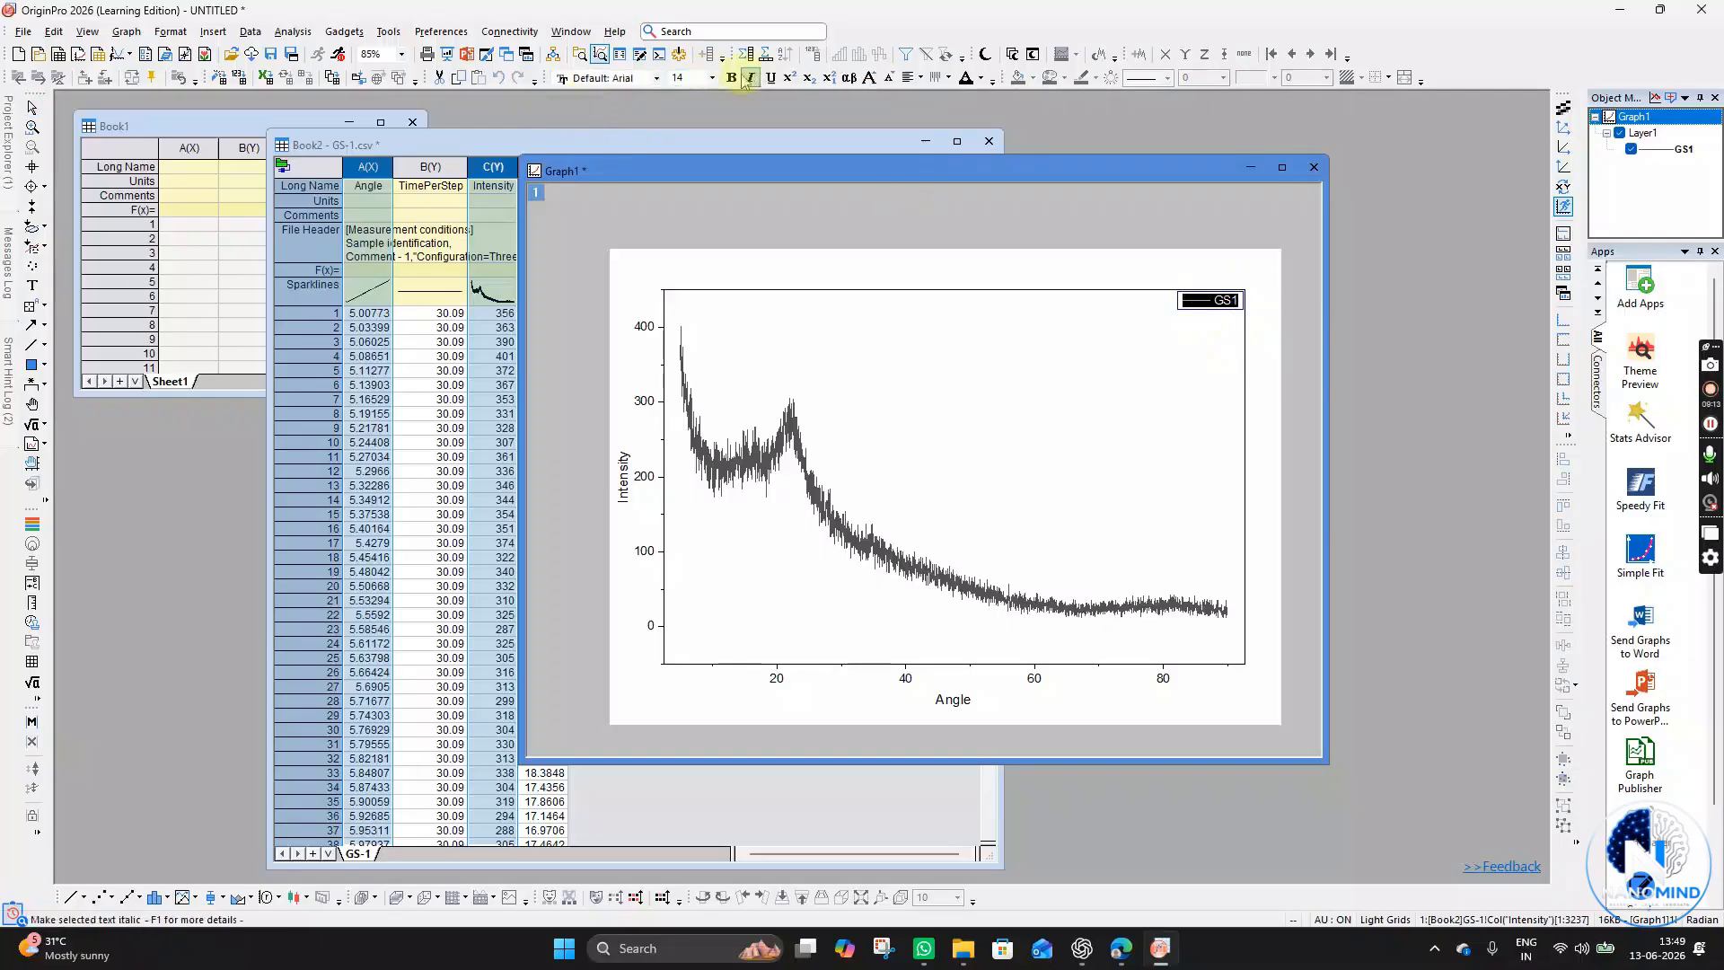
left_click(620, 81)
type("Times New Roma")
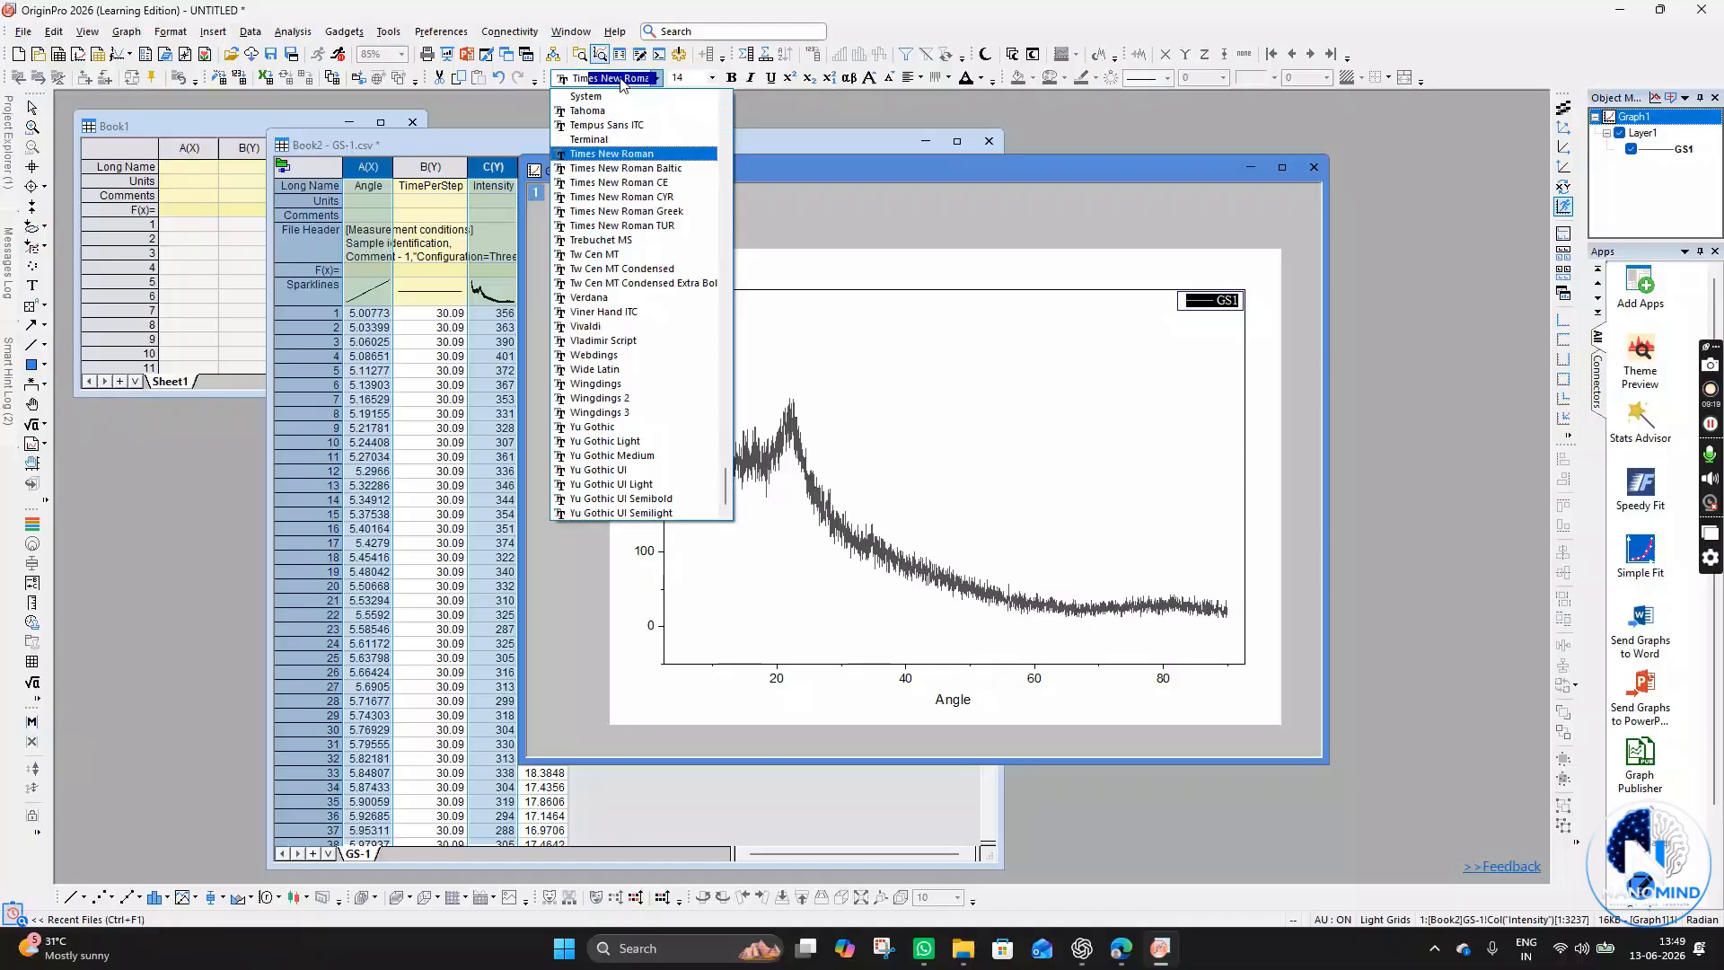
key("Return")
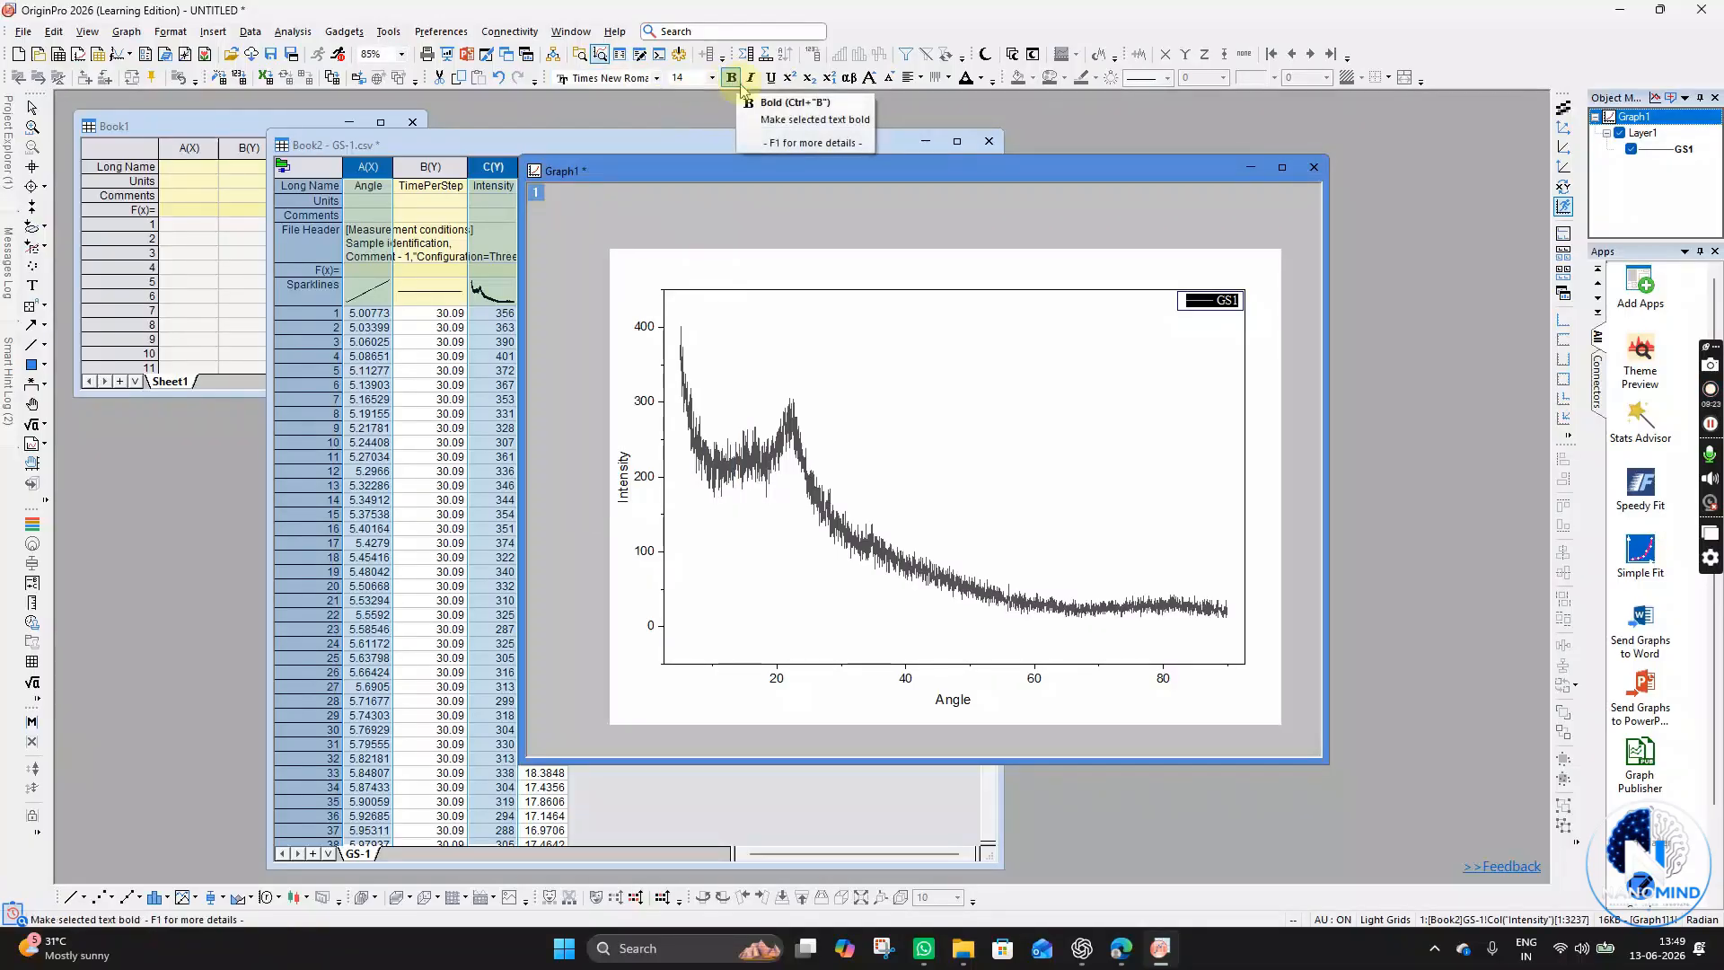
- Set the legend font size to 22
left_click(678, 77)
double_click(689, 78)
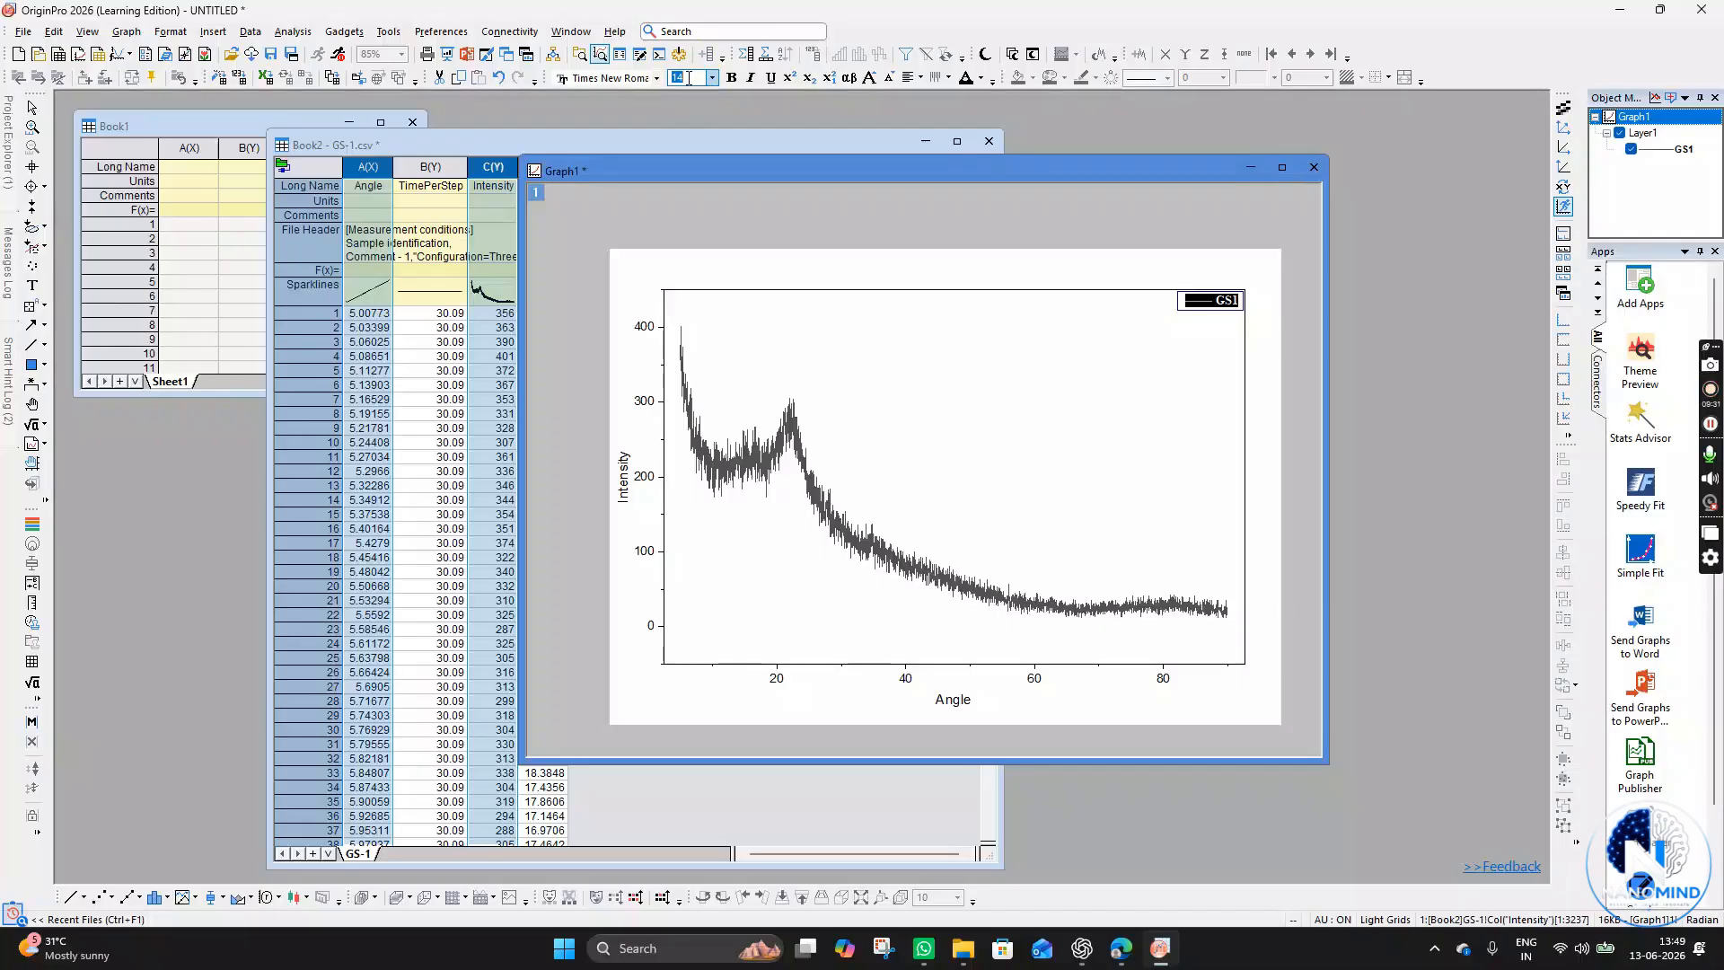
type("22")
key("Return")
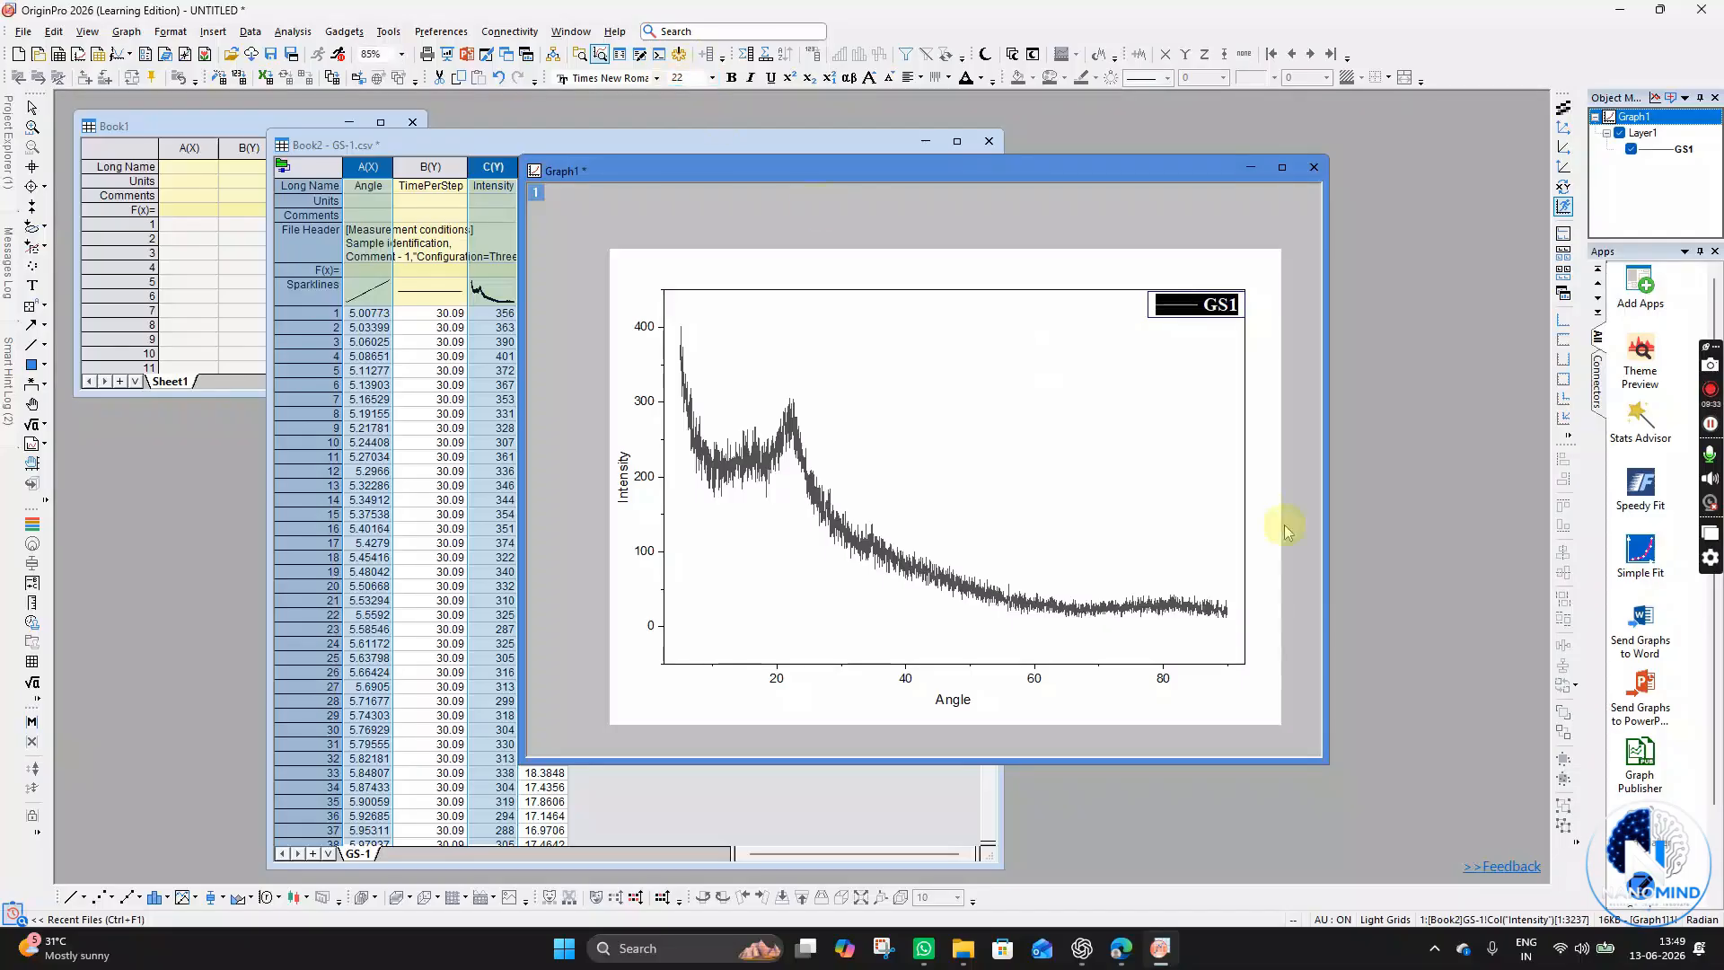
left_click(1145, 440)
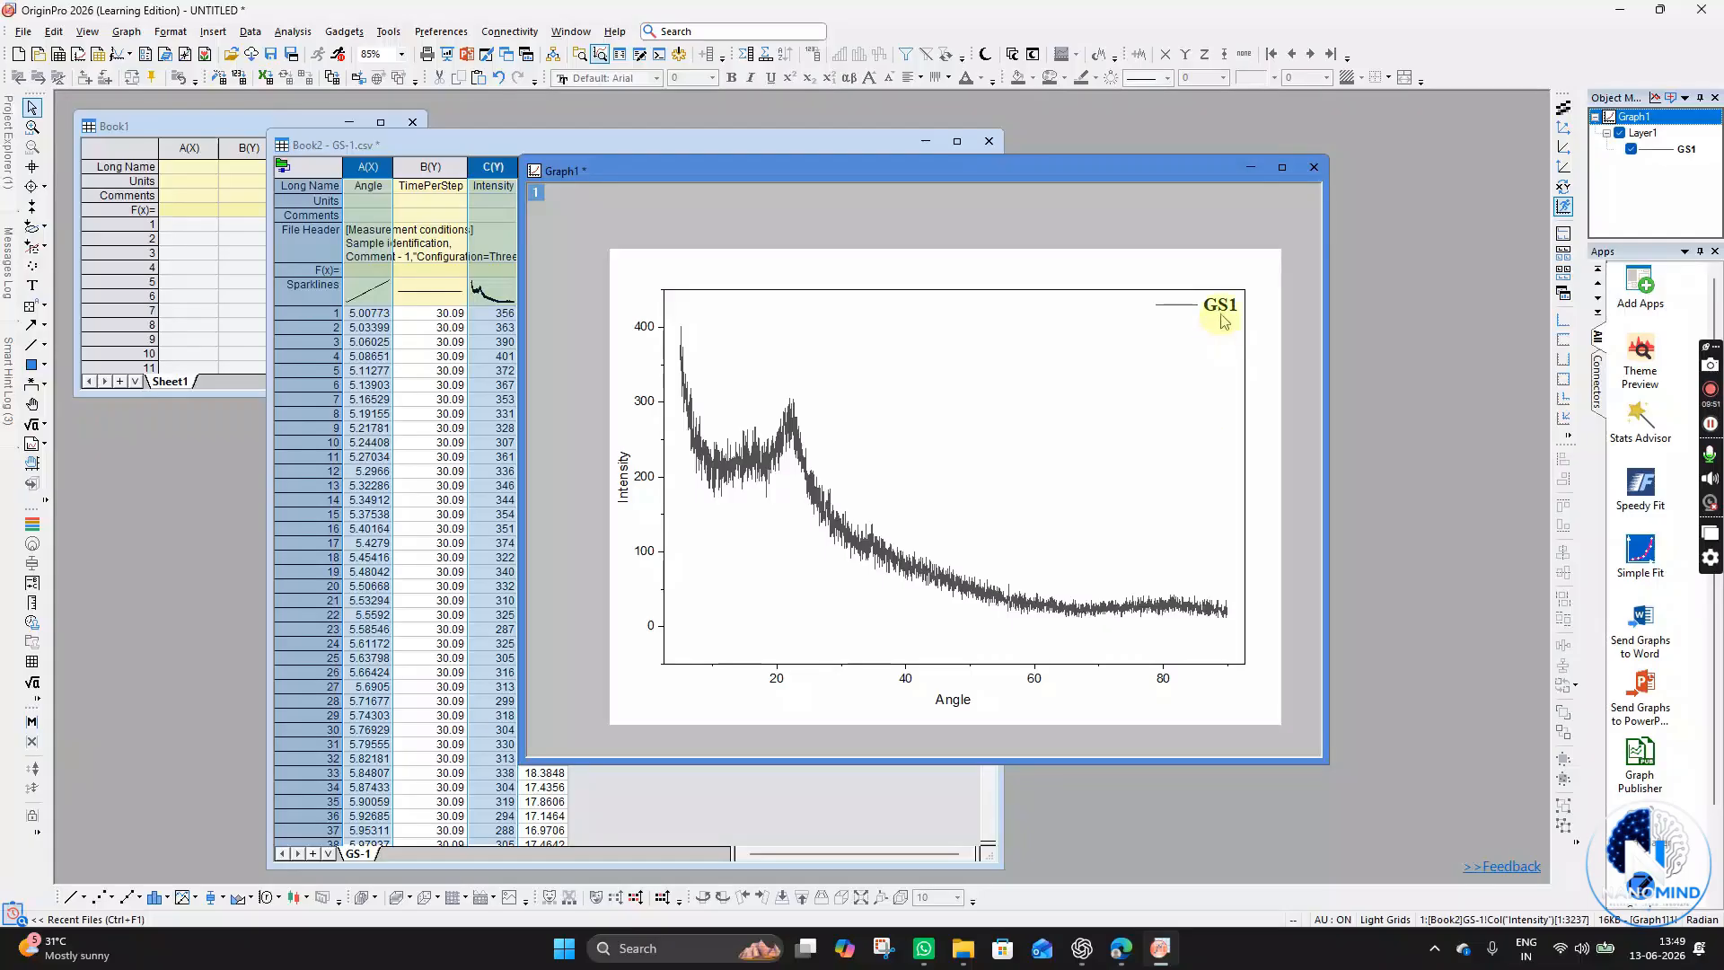
- Select the graph layer and rescale it to fit the data
left_click(993, 469)
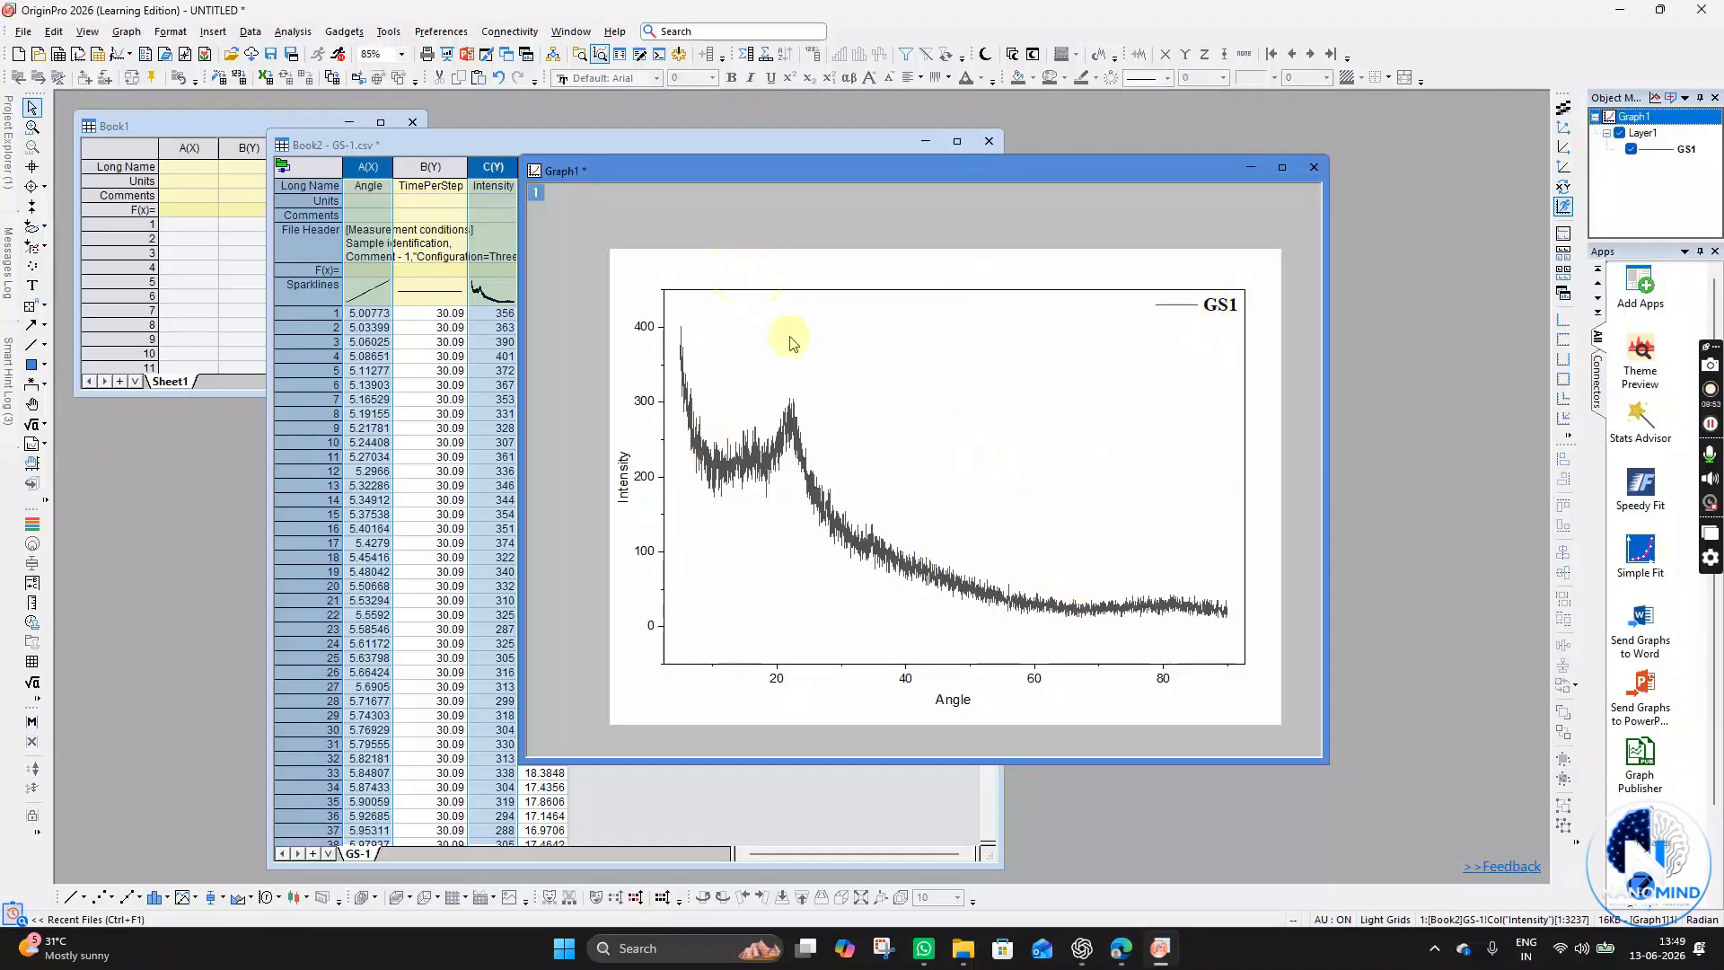
left_click(811, 560)
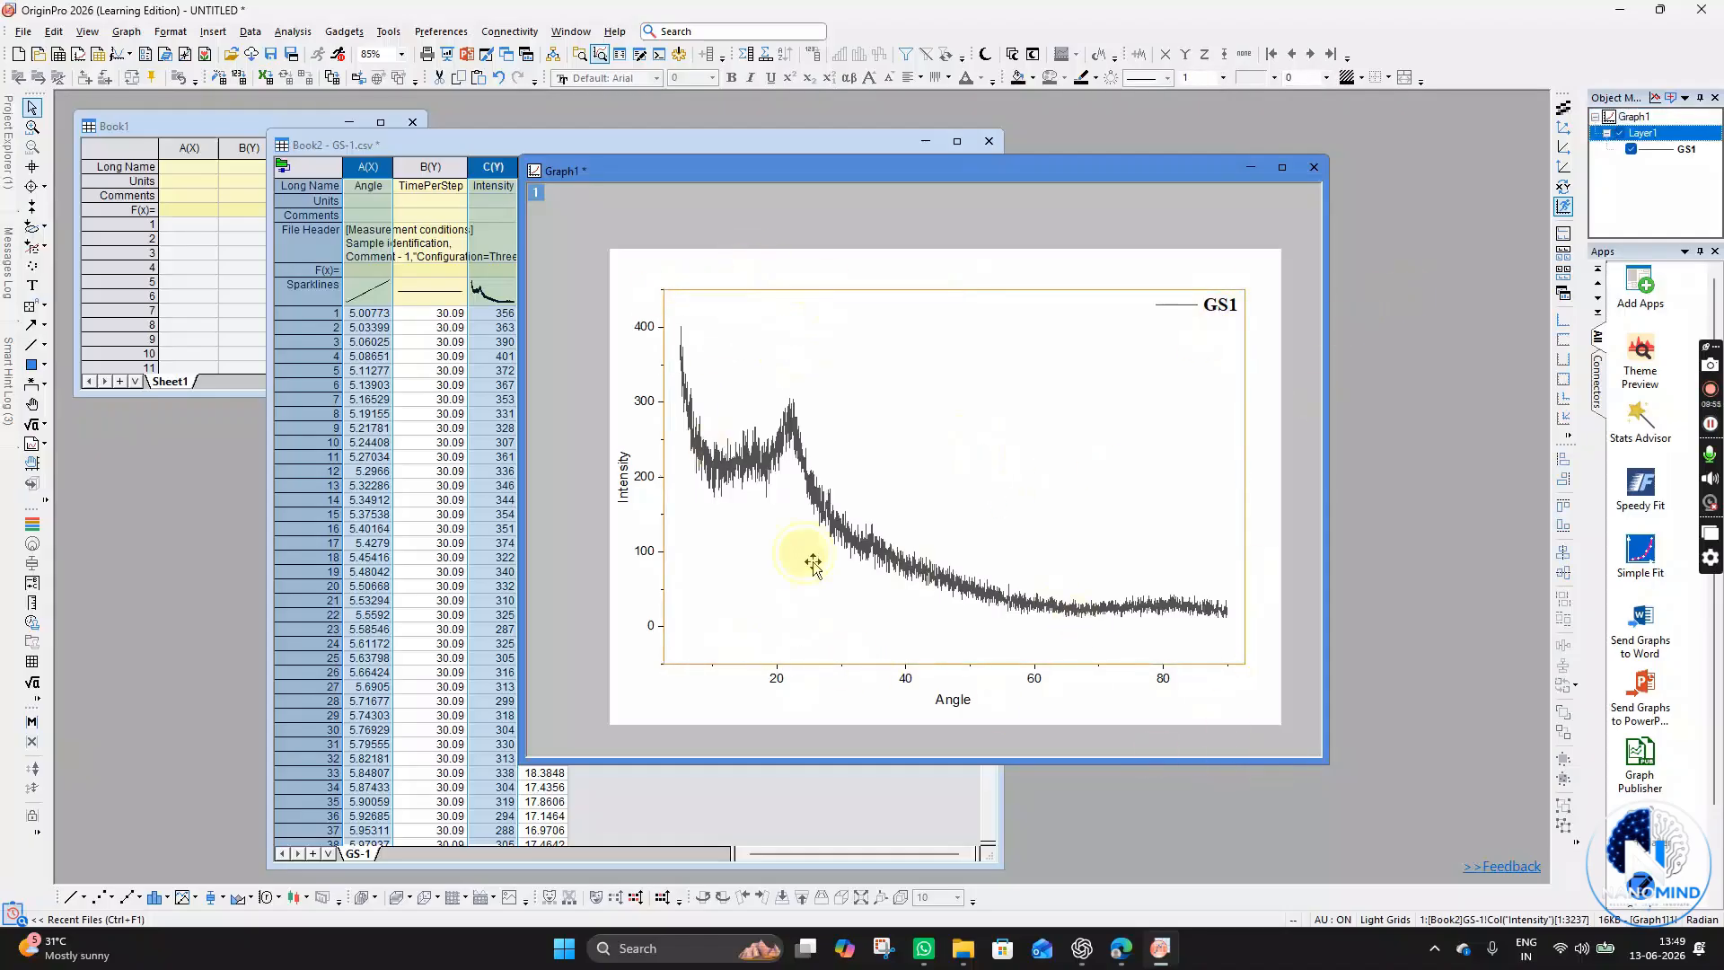
left_click(880, 373)
left_click(835, 290)
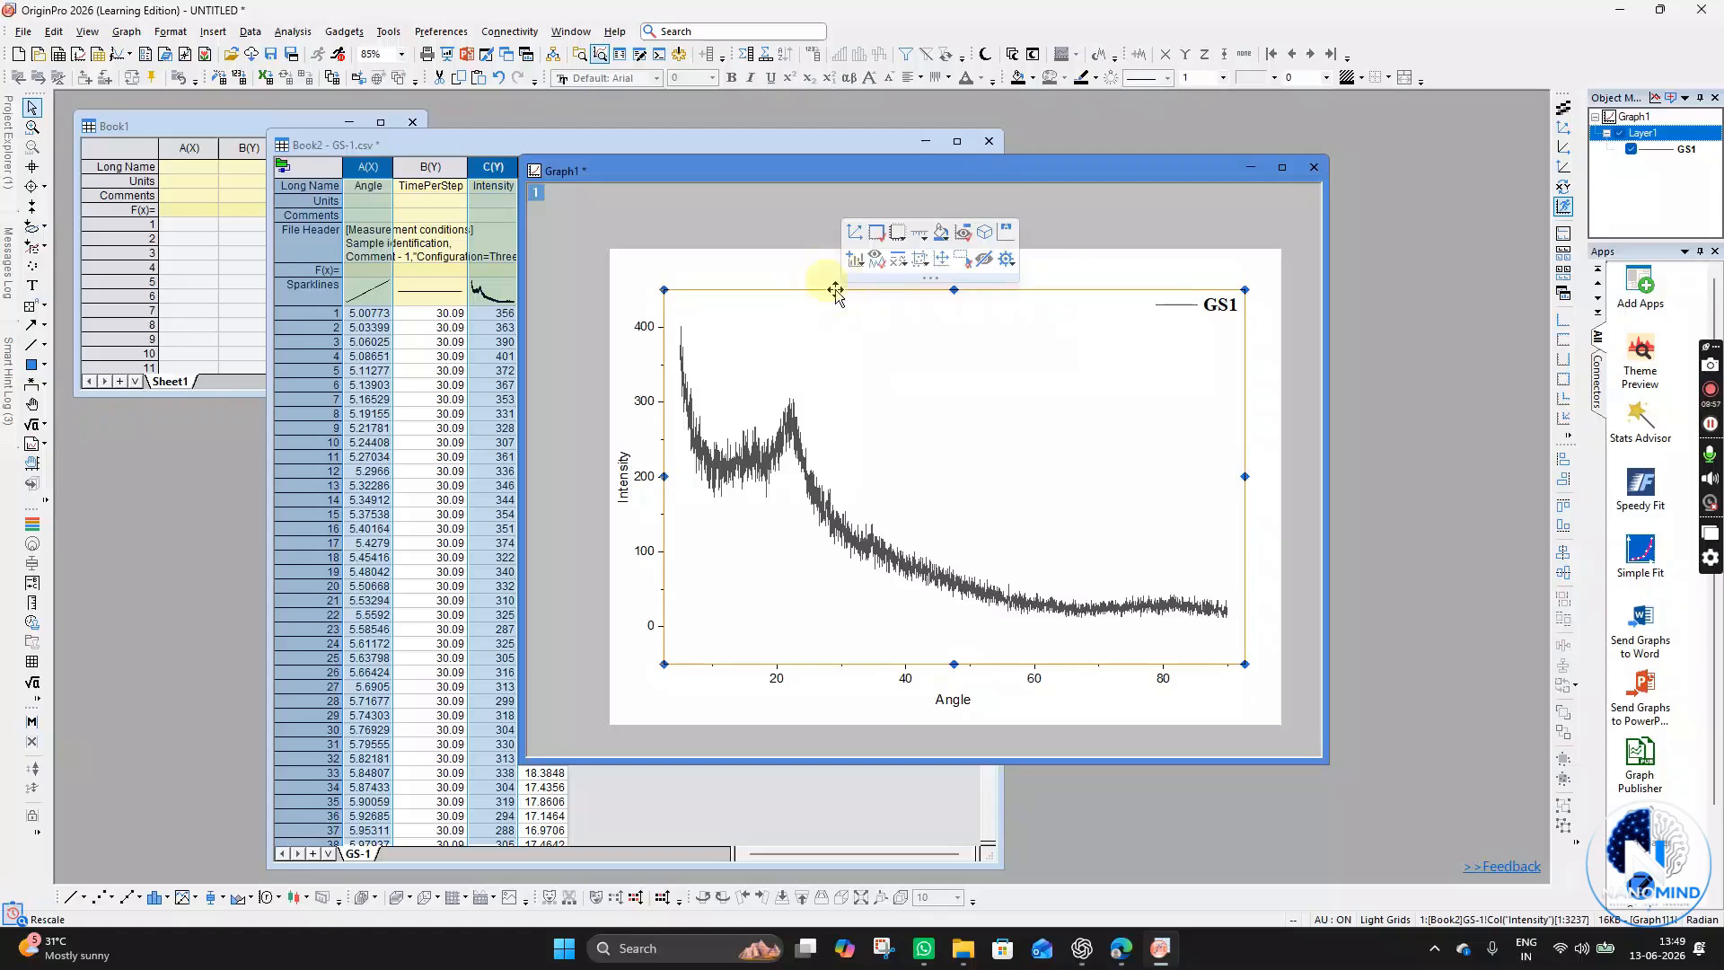
left_click(842, 257)
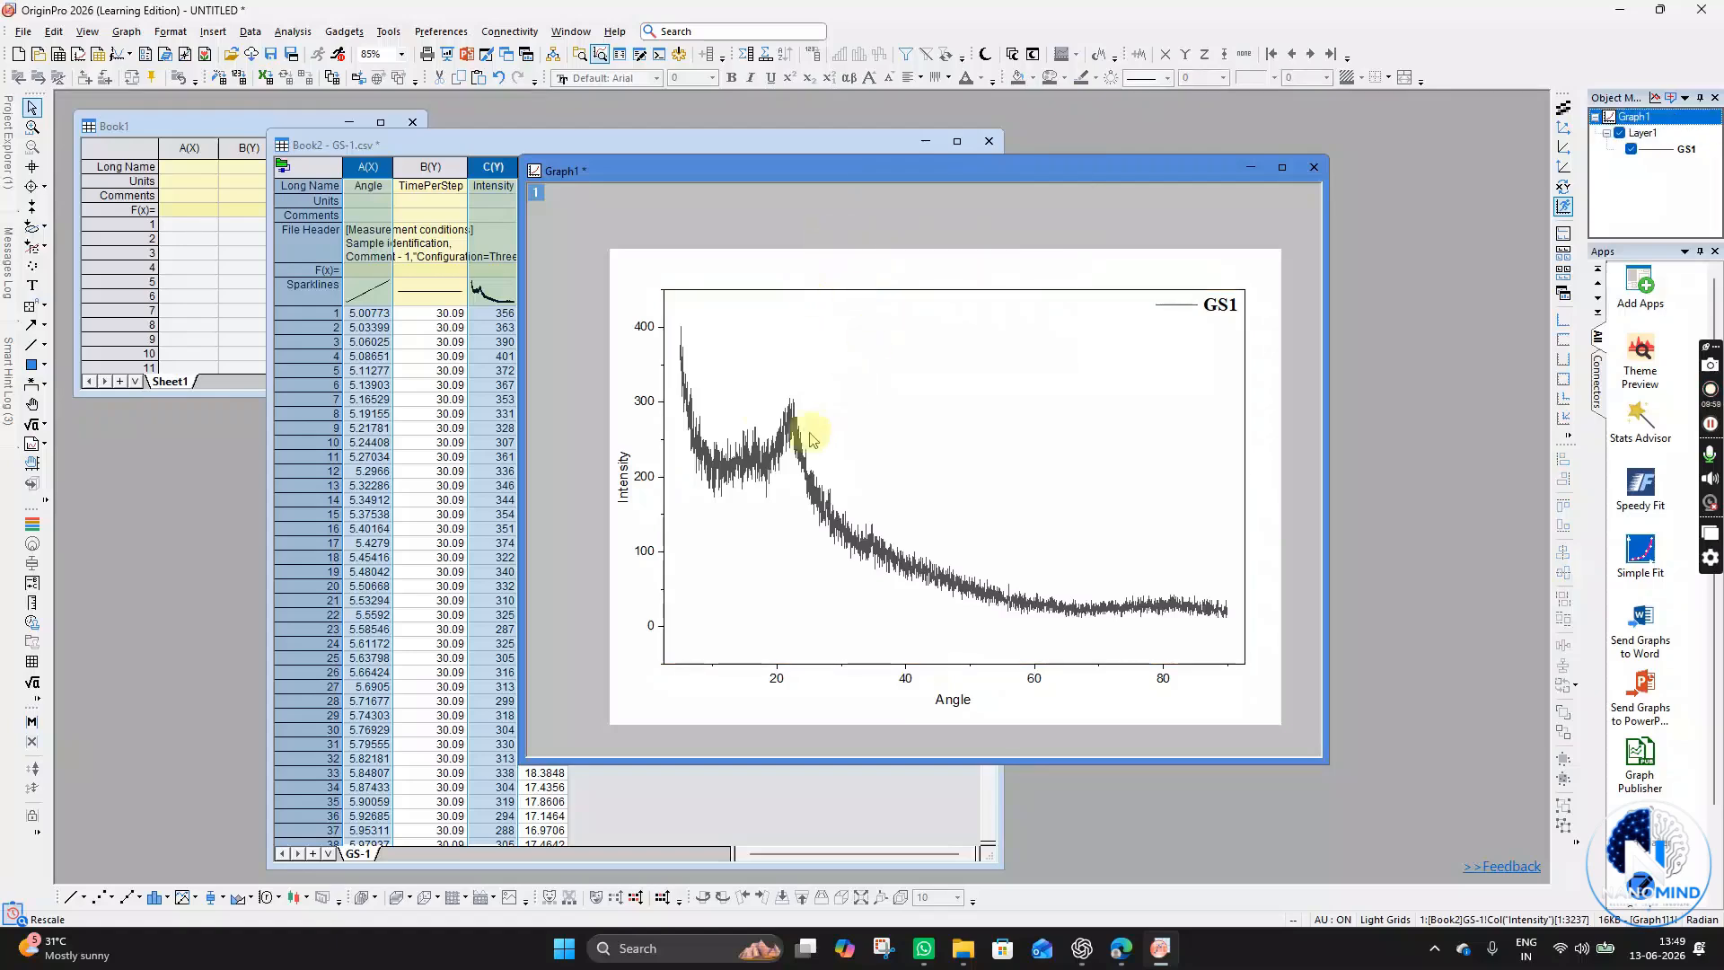
left_click(736, 664)
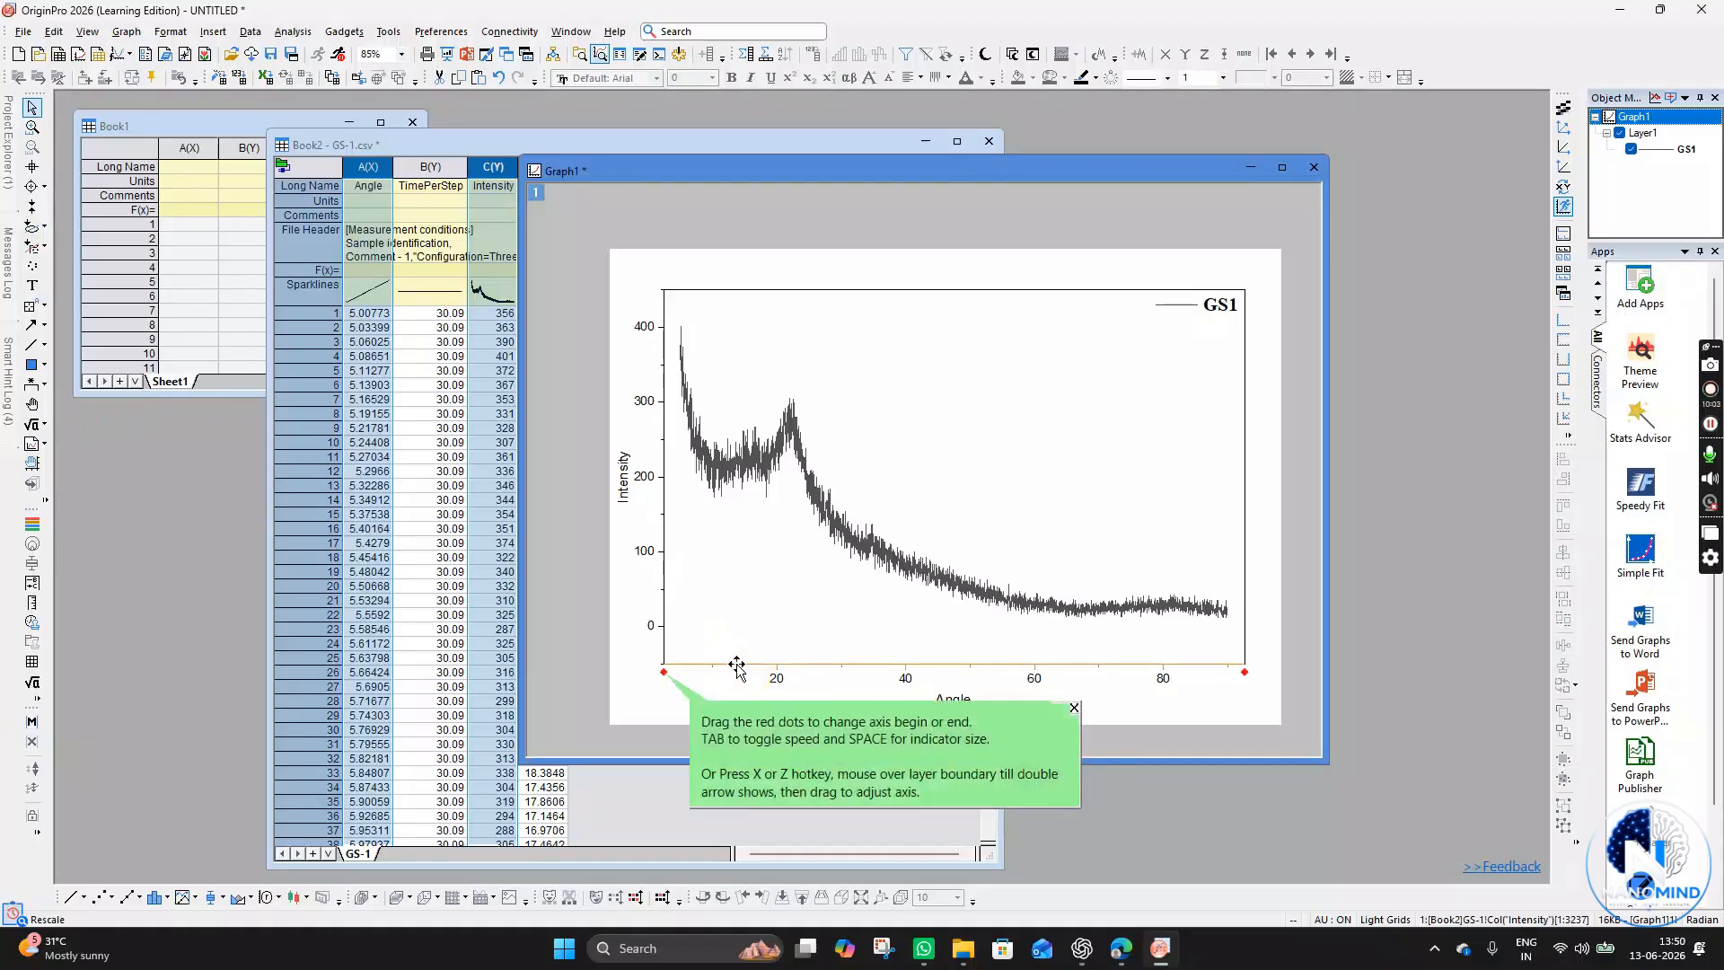
double_click(737, 664)
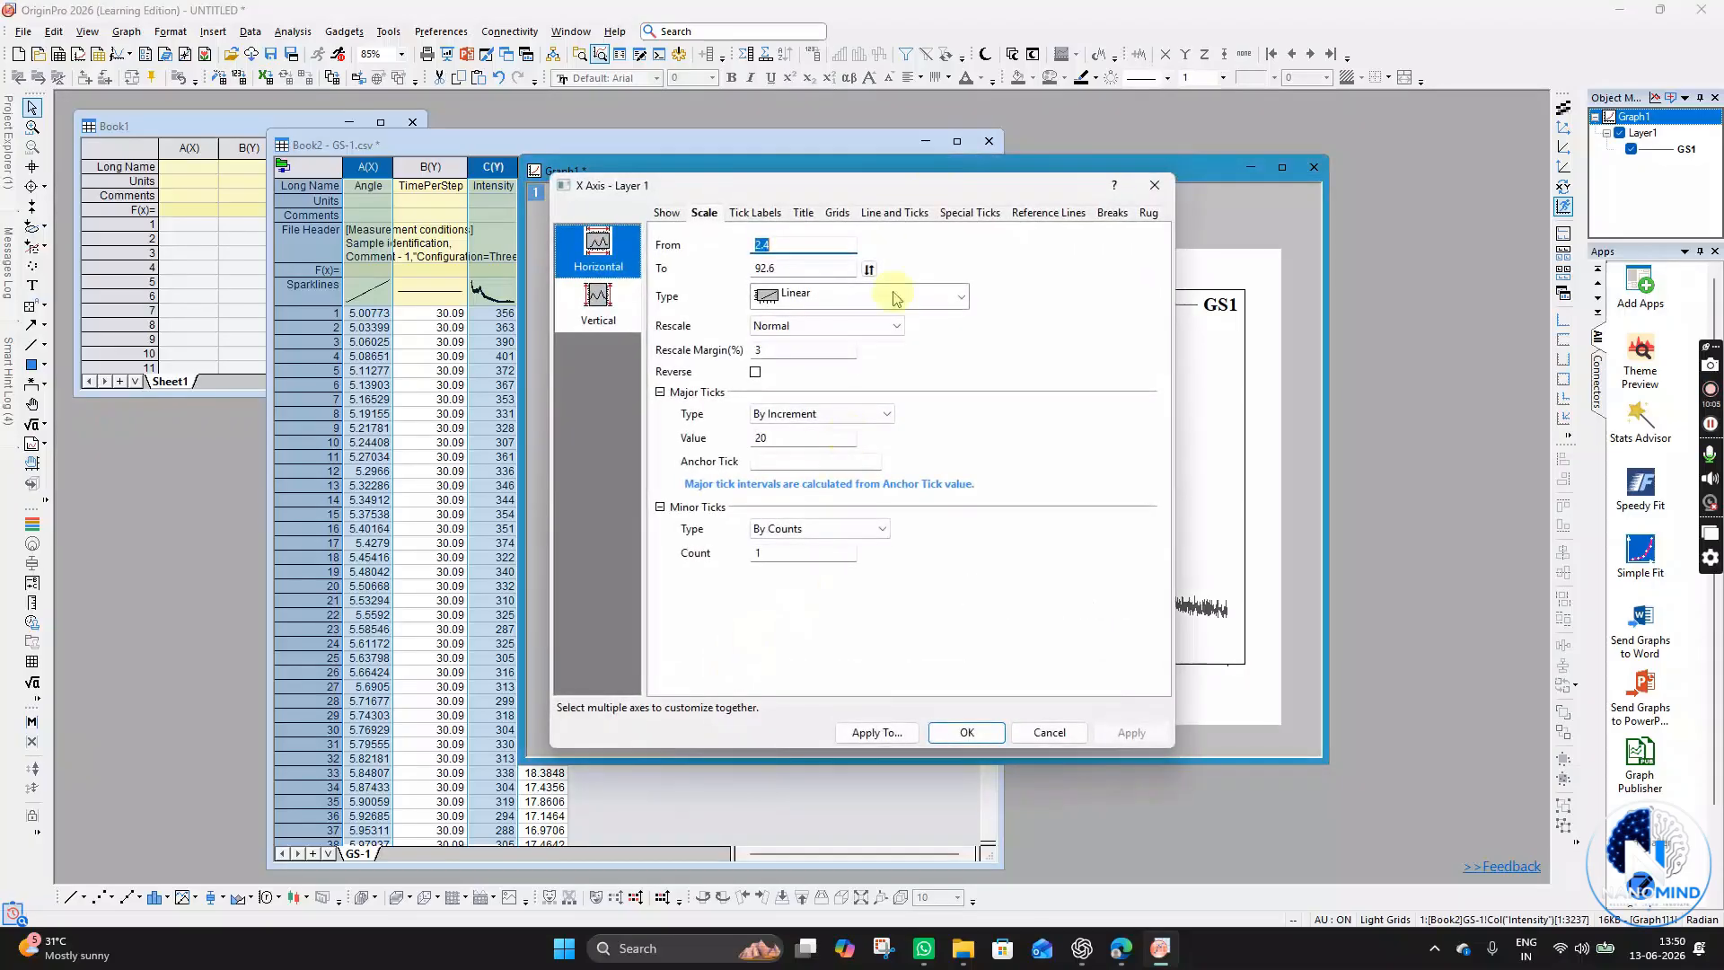
left_click_drag(940, 185, 404, 188)
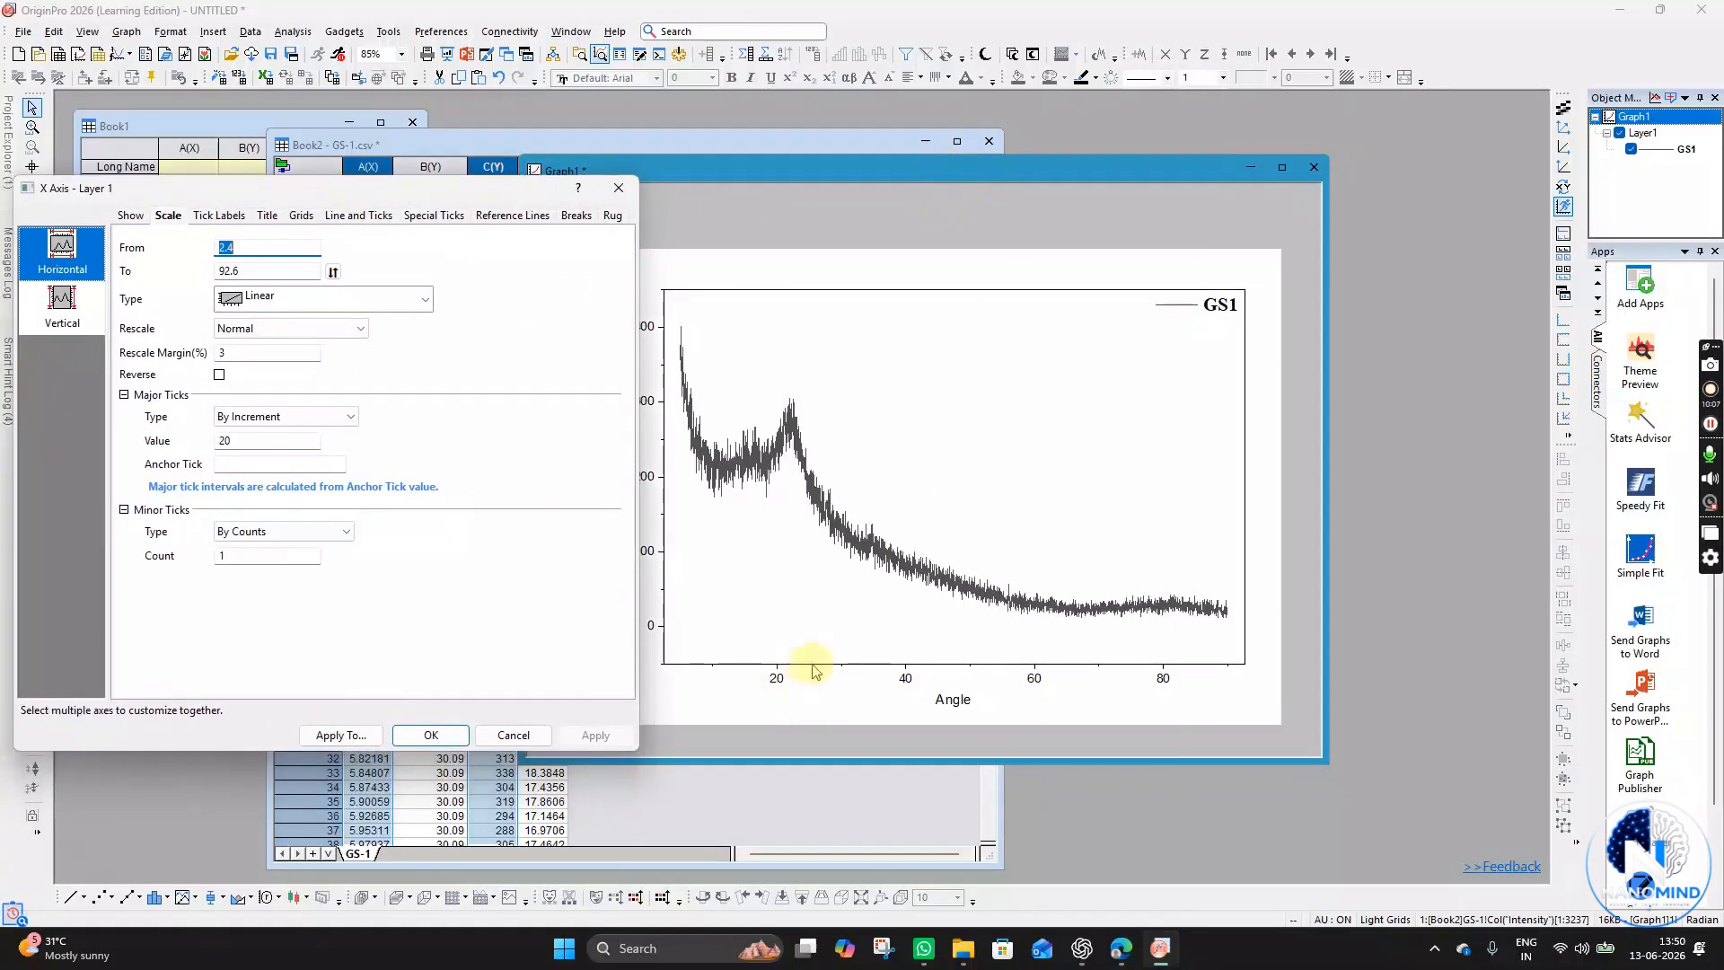
left_click(513, 735)
- Open the X axis settings and set the scale end value to 90.02, applying the change
left_click(811, 666)
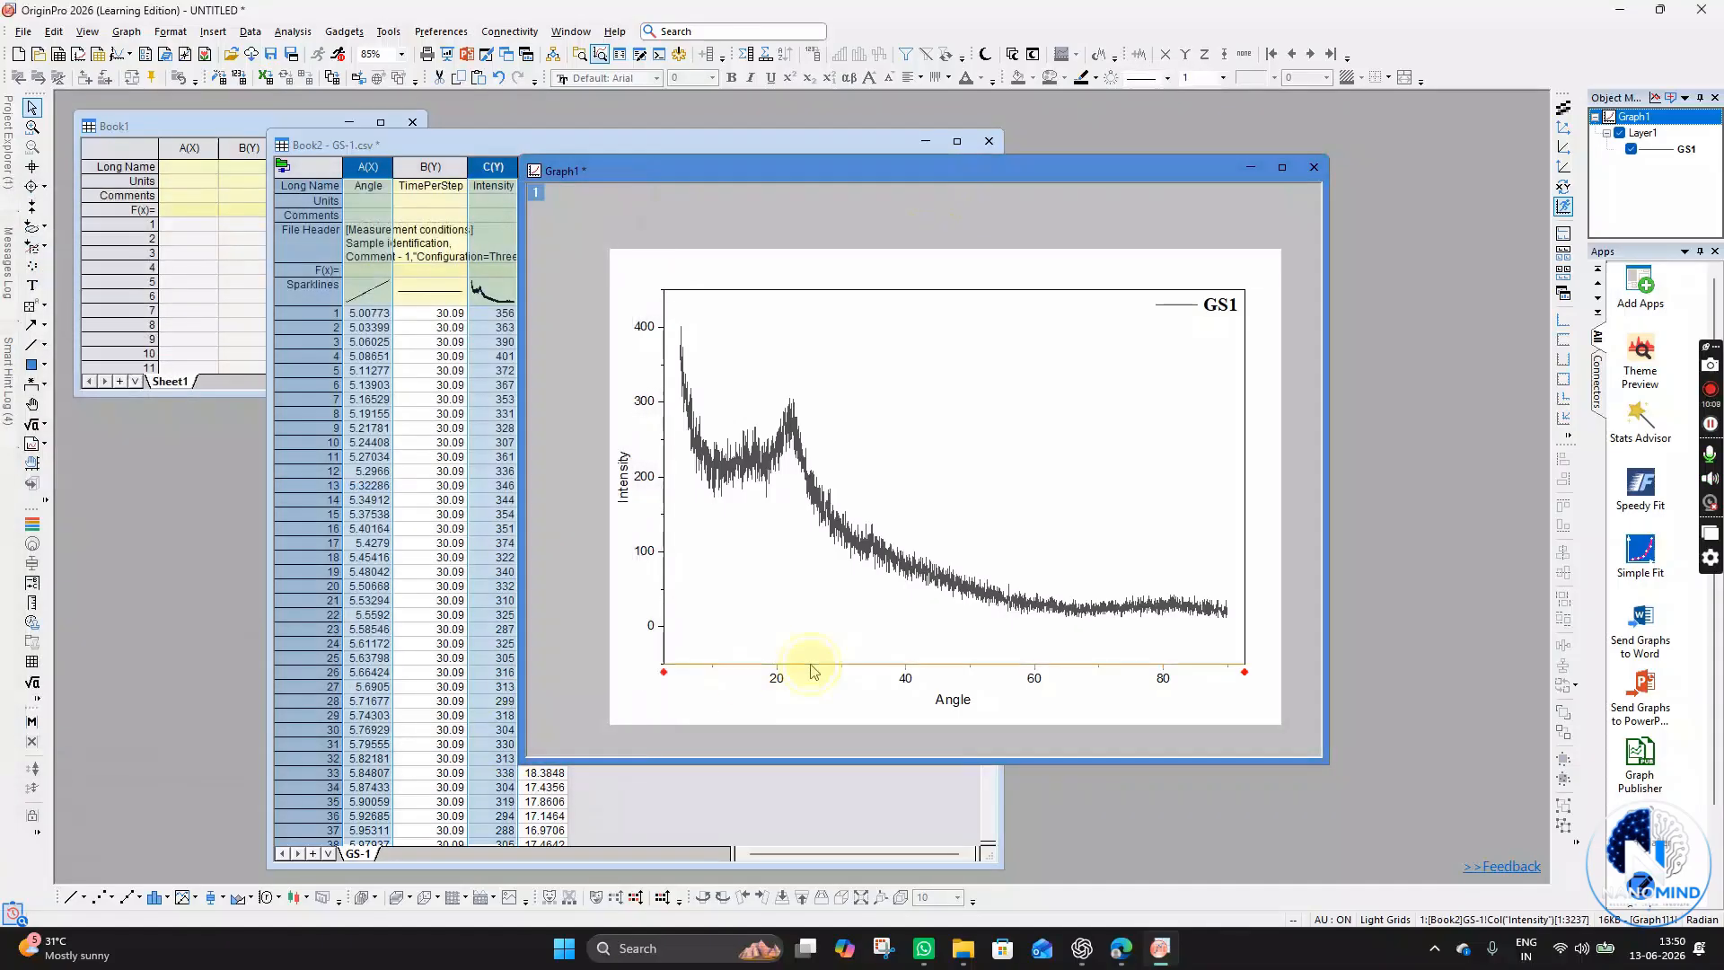
double_click(811, 666)
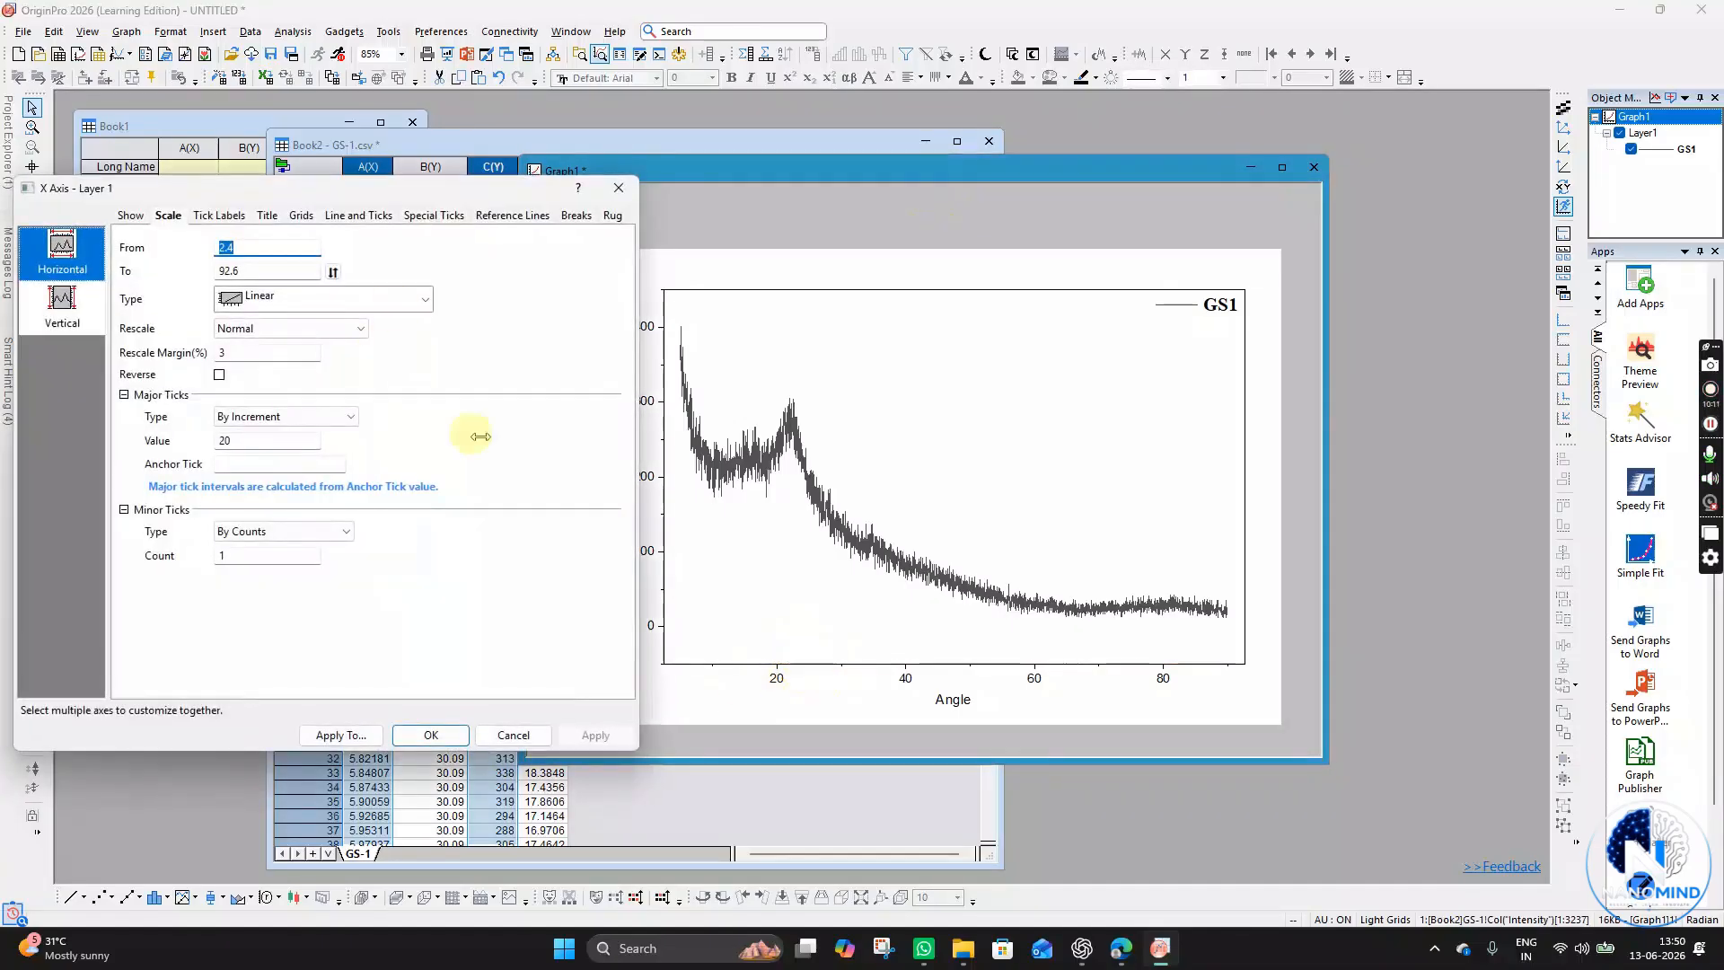
left_click_drag(406, 192, 364, 182)
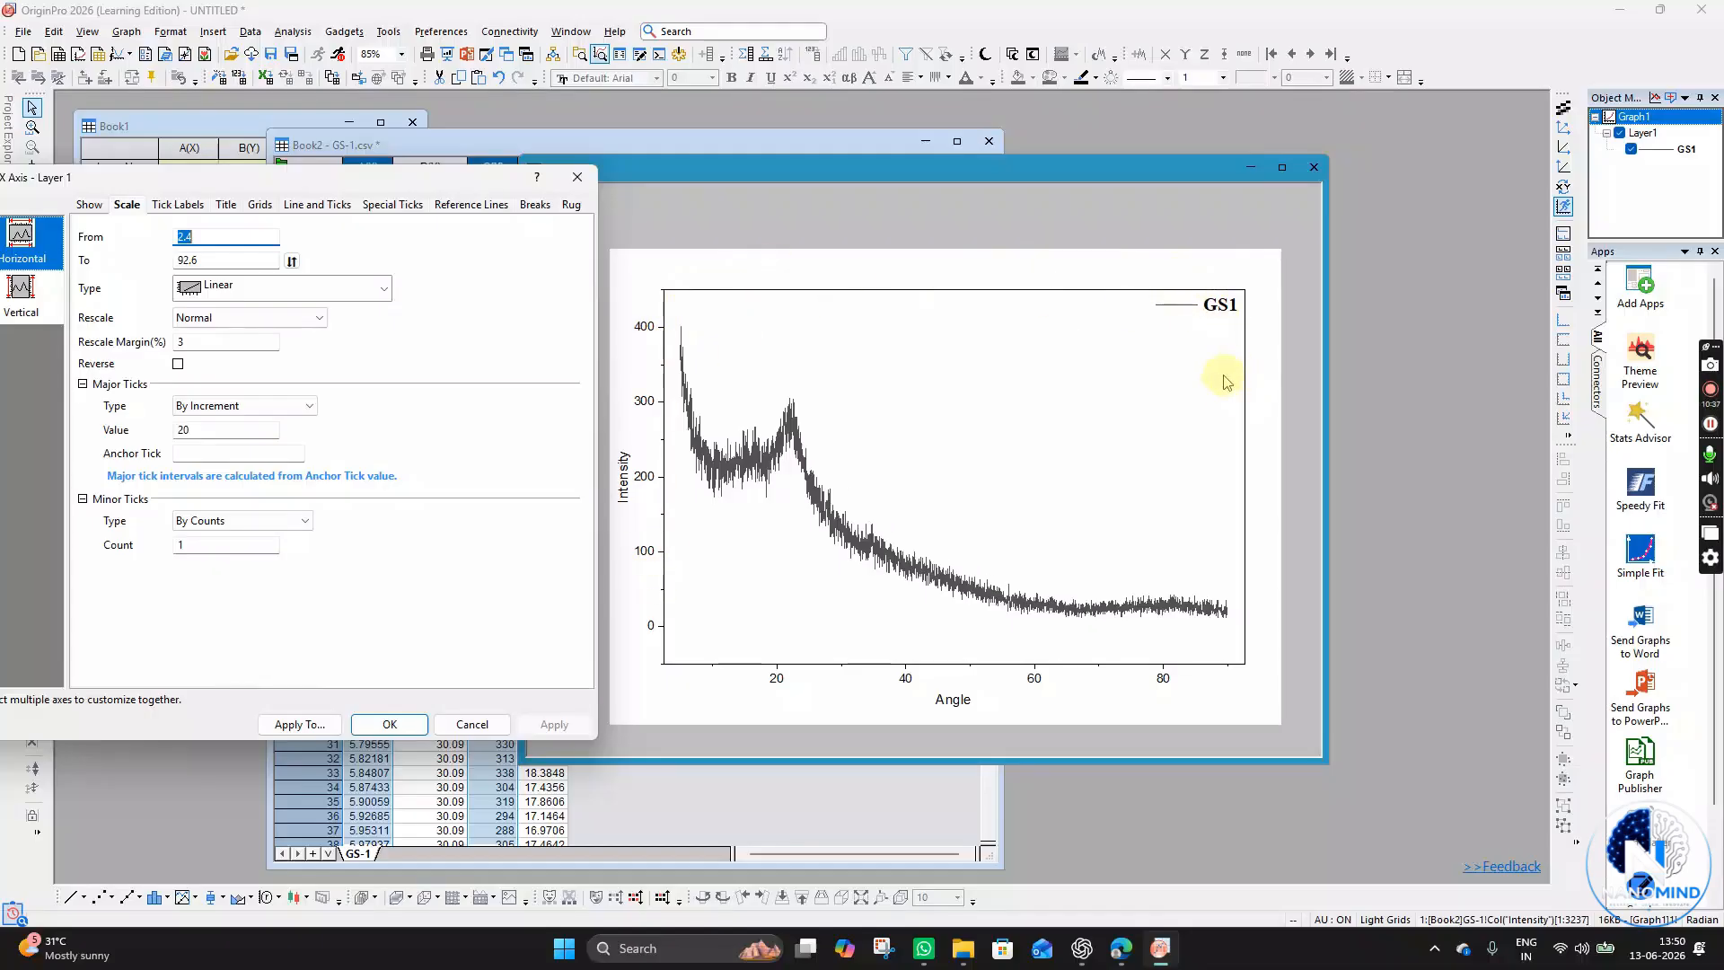
left_click(1002, 183)
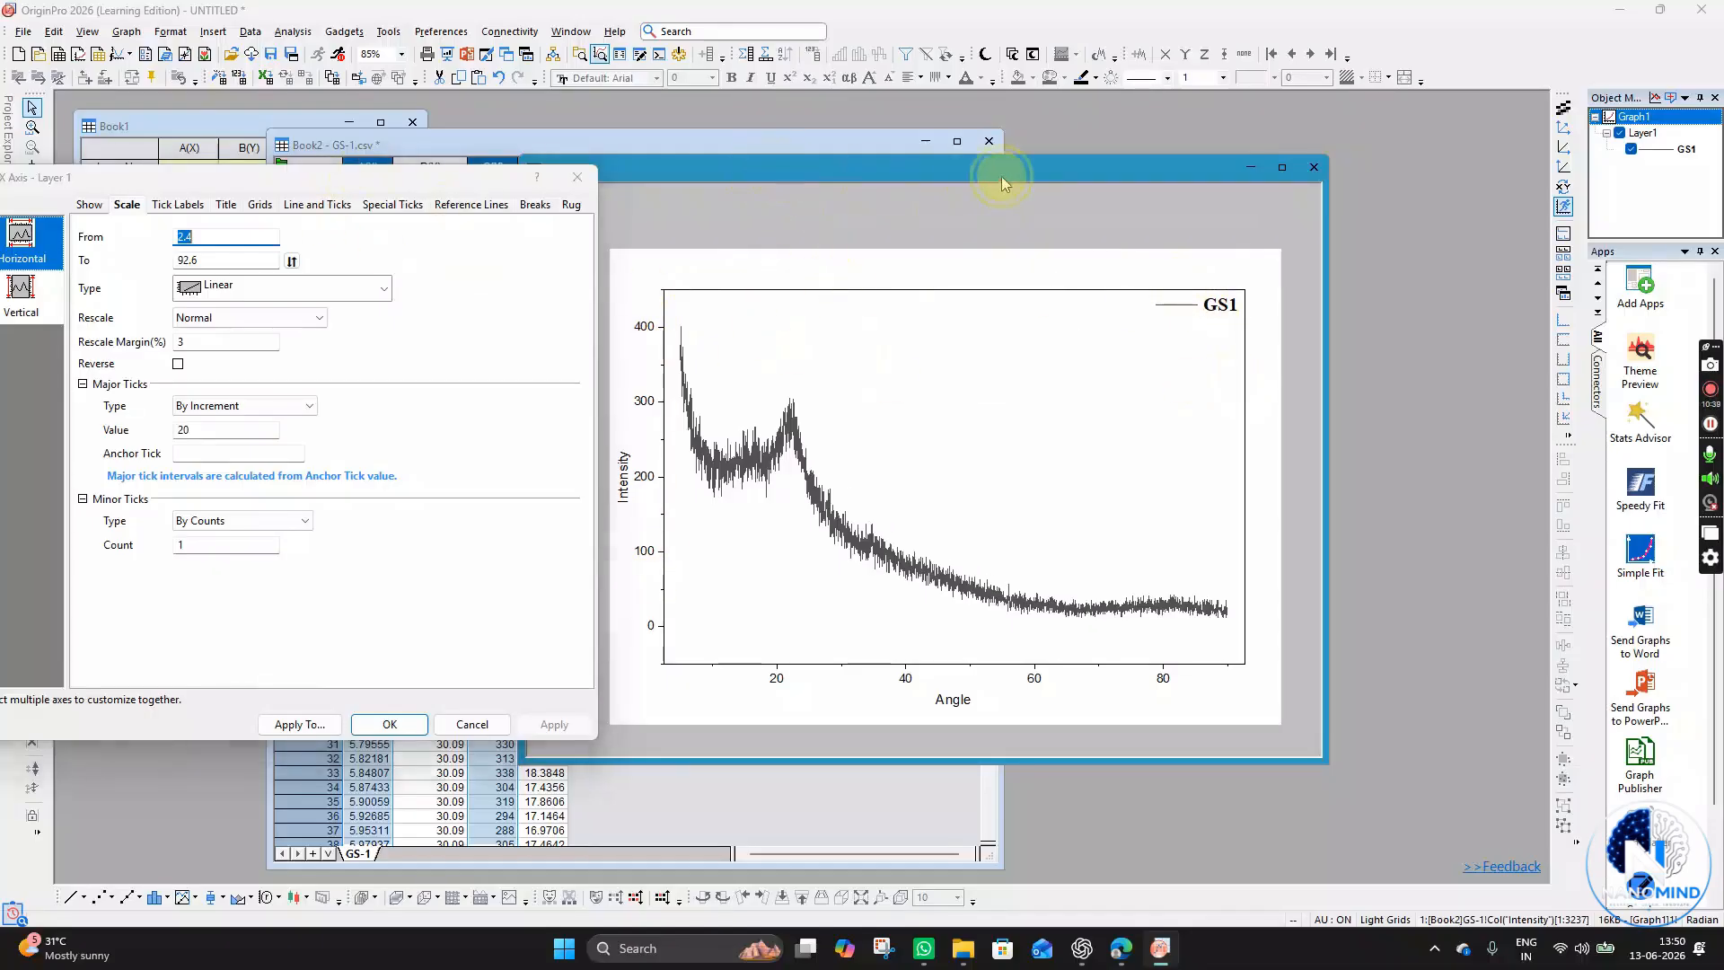
left_click_drag(407, 185, 511, 193)
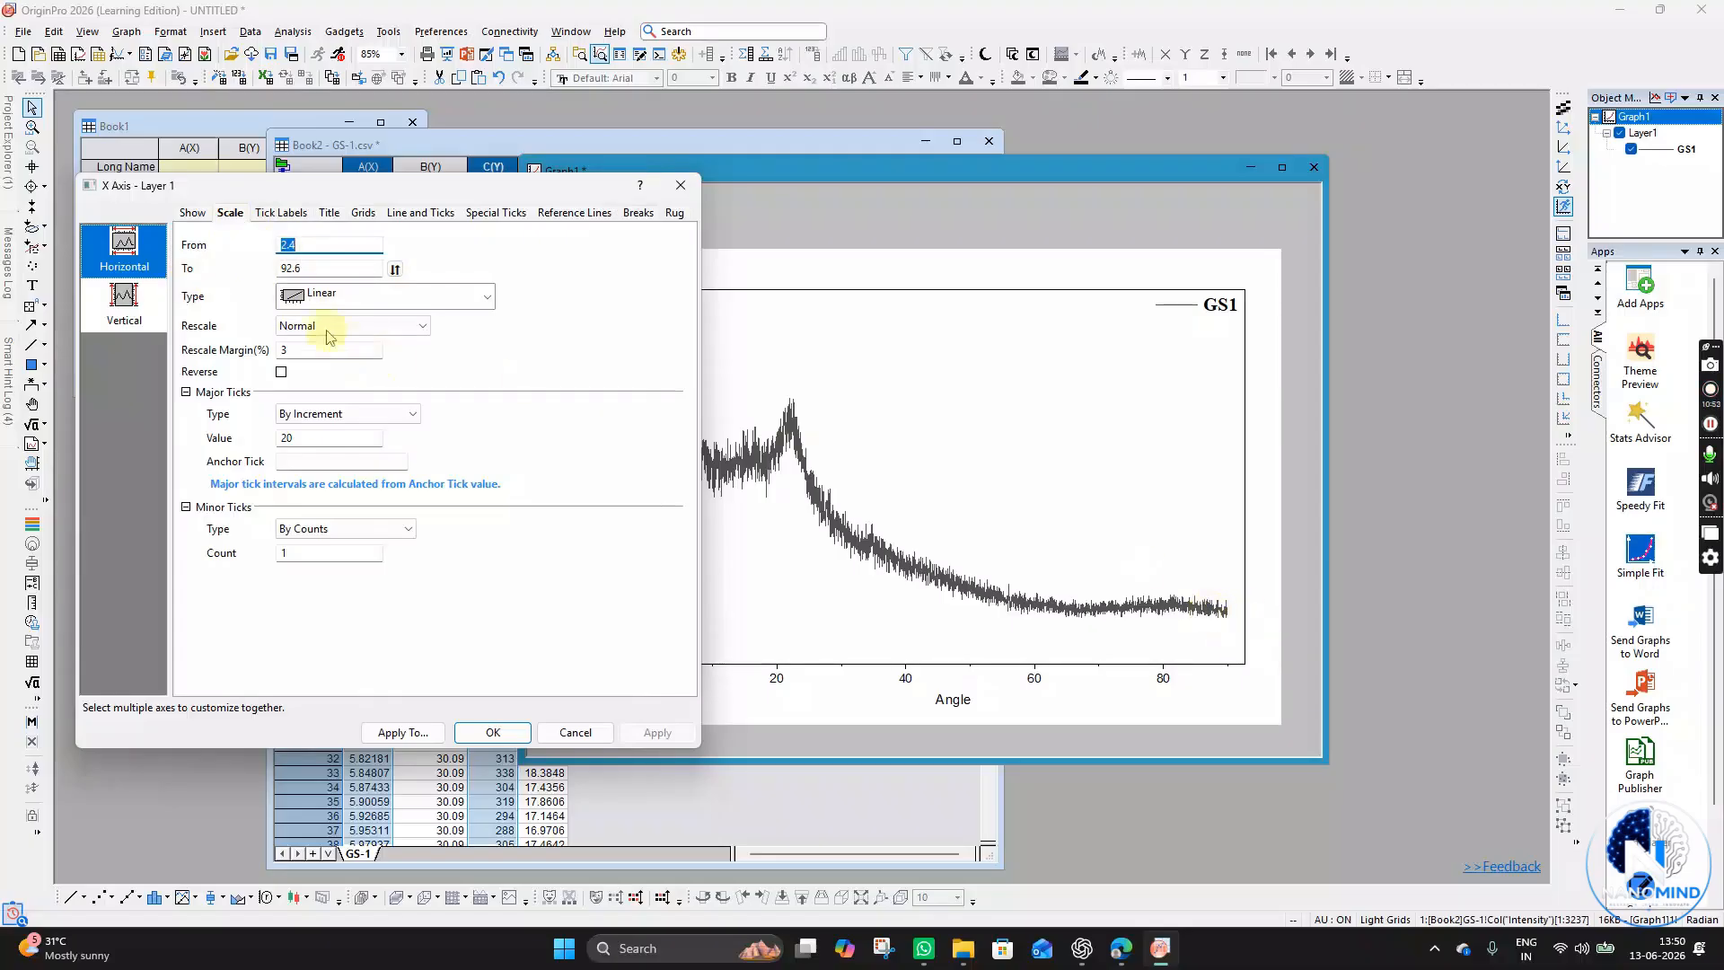
left_click(322, 266)
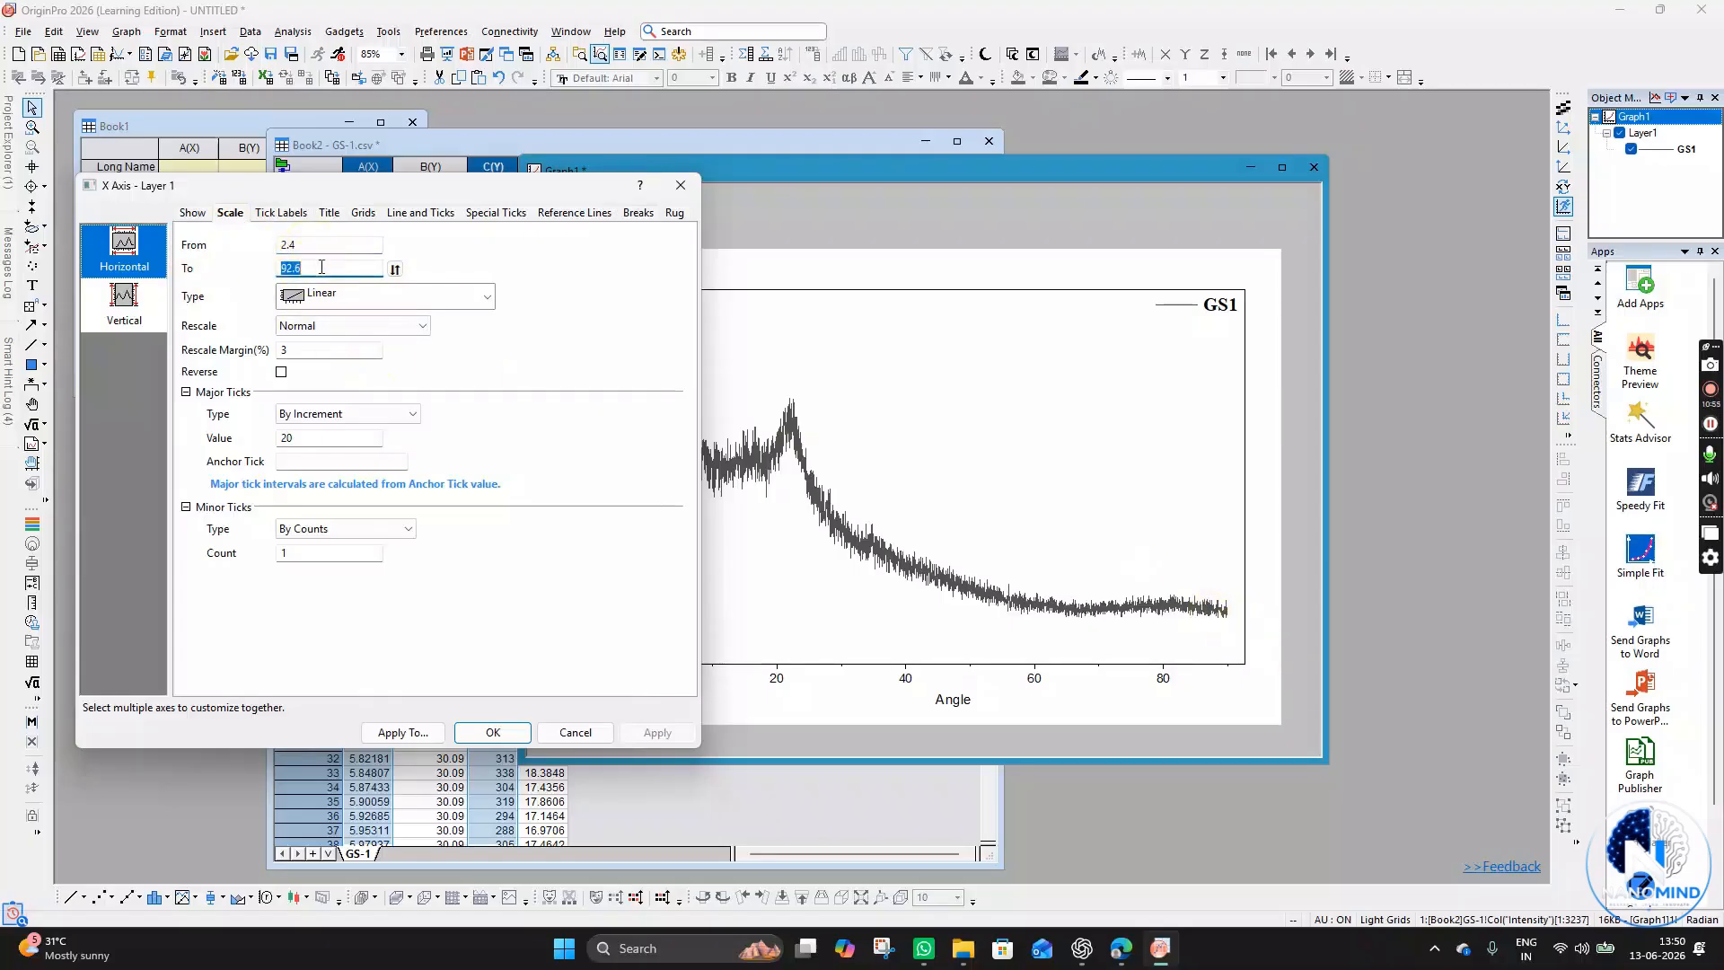
type("9")
left_click(674, 737)
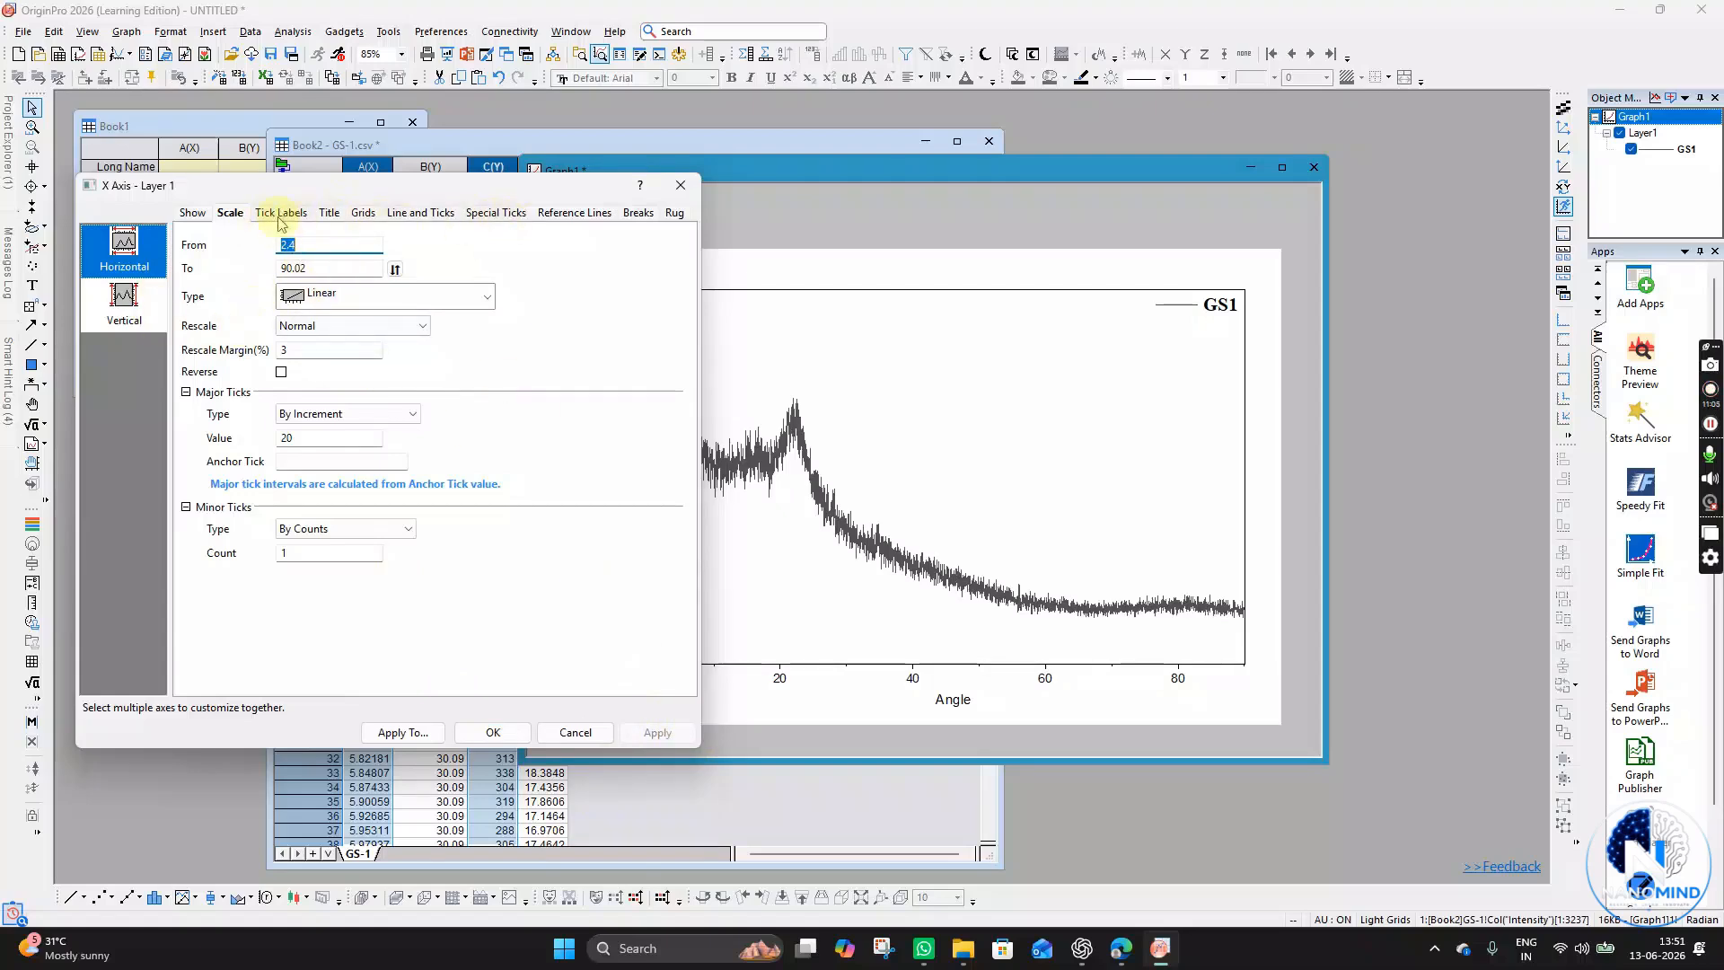
- Set the bottom axis line thickness to 2
left_click(409, 216)
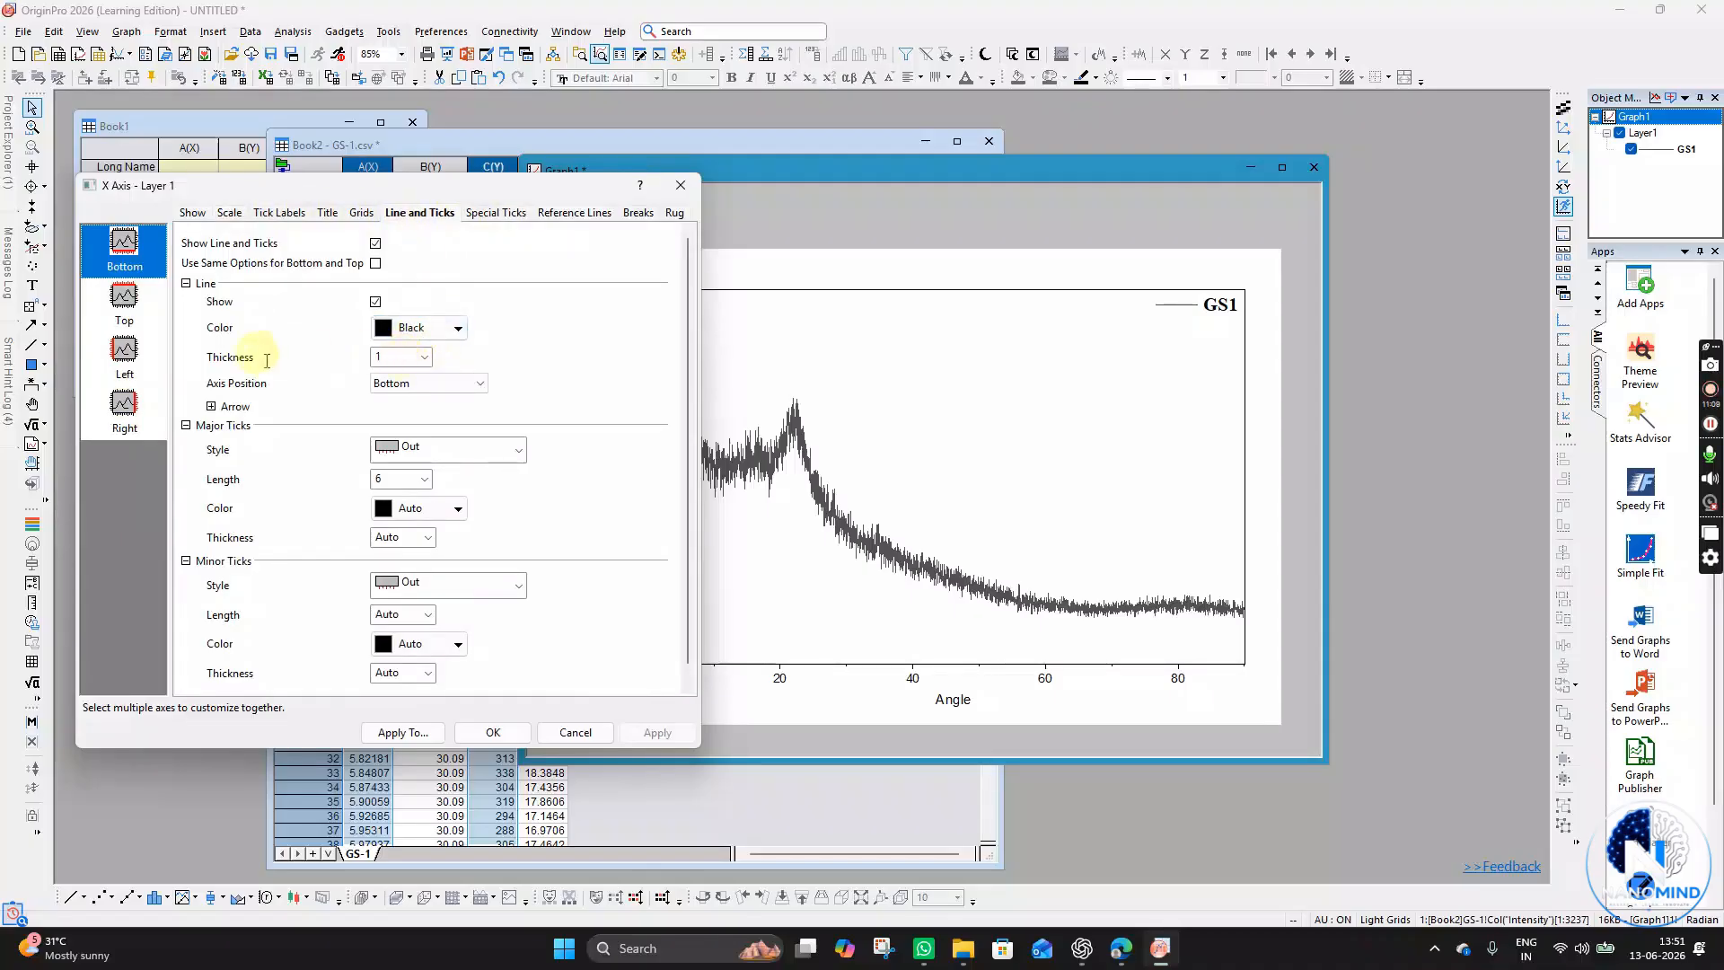
left_click(424, 356)
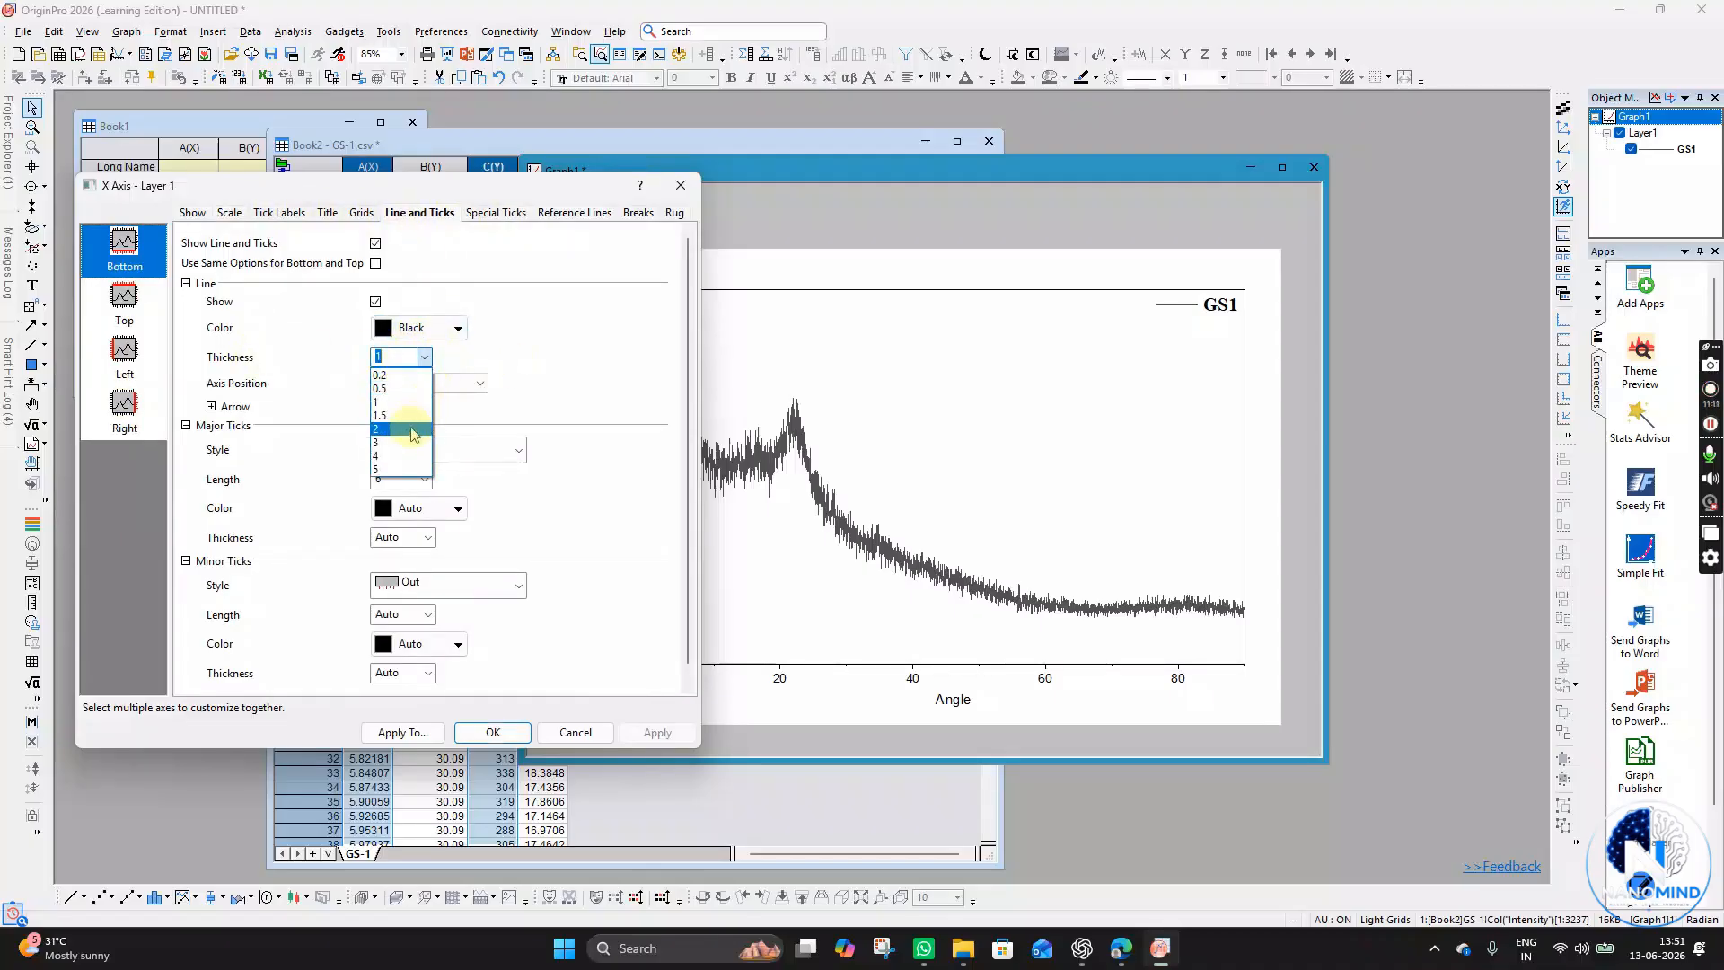
left_click(413, 430)
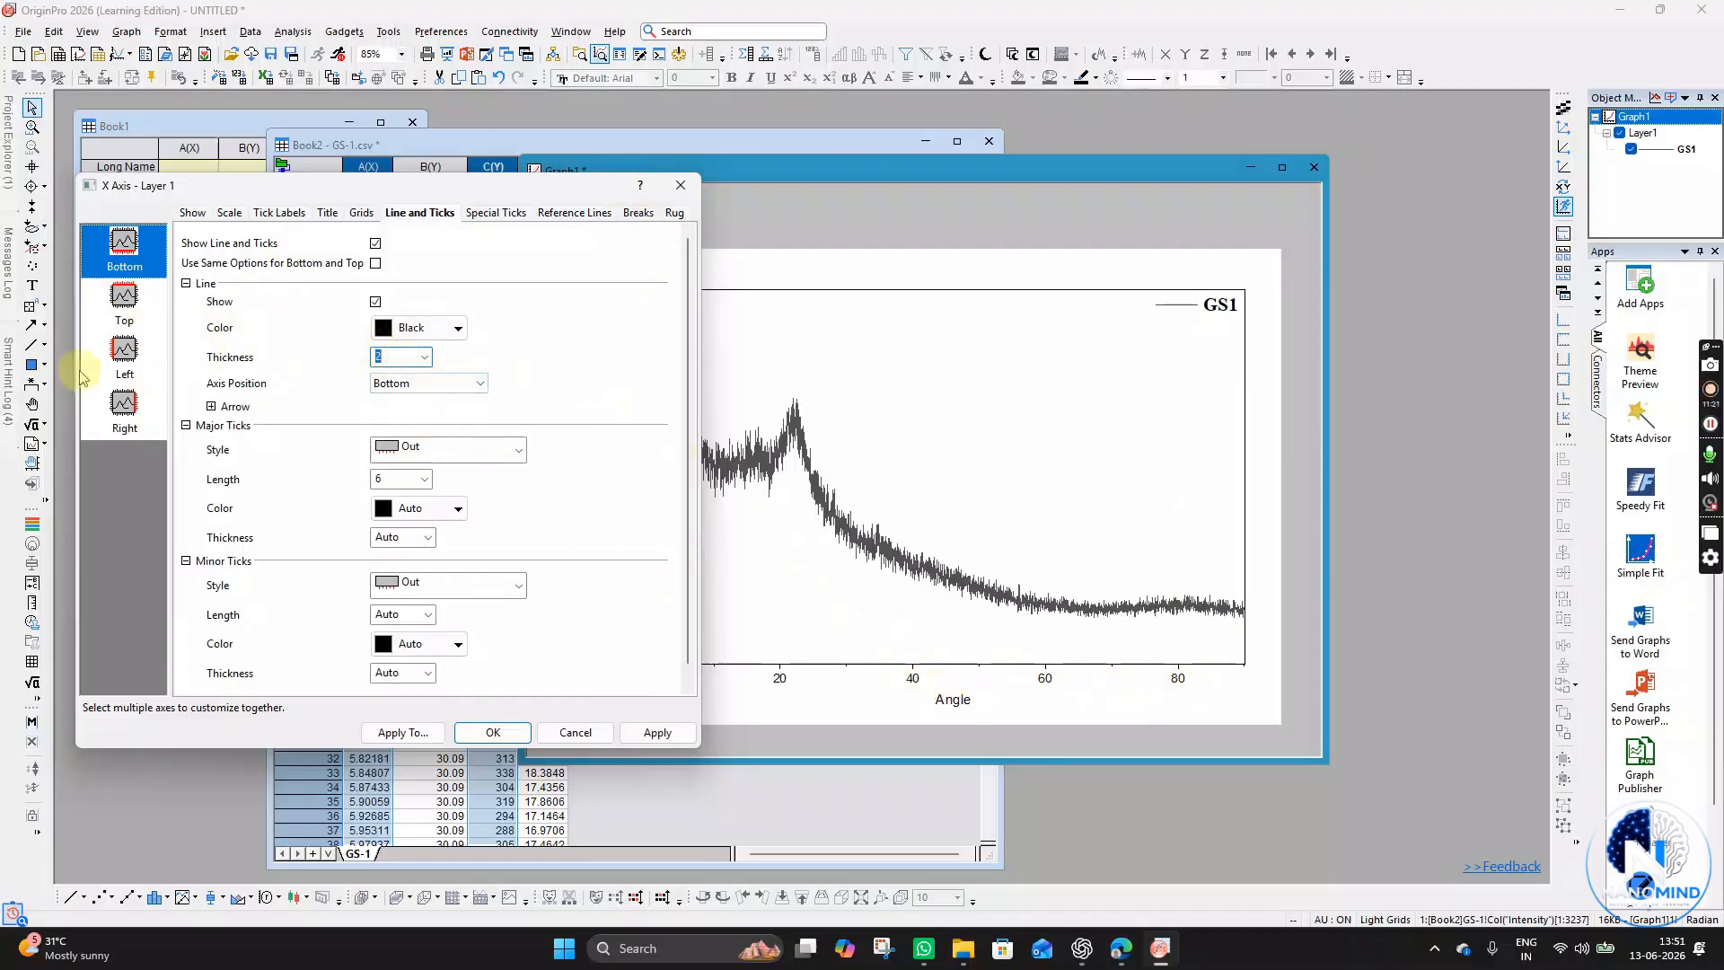
- Set the left axis line thickness to 2 and close the axis dialog
left_click(125, 310)
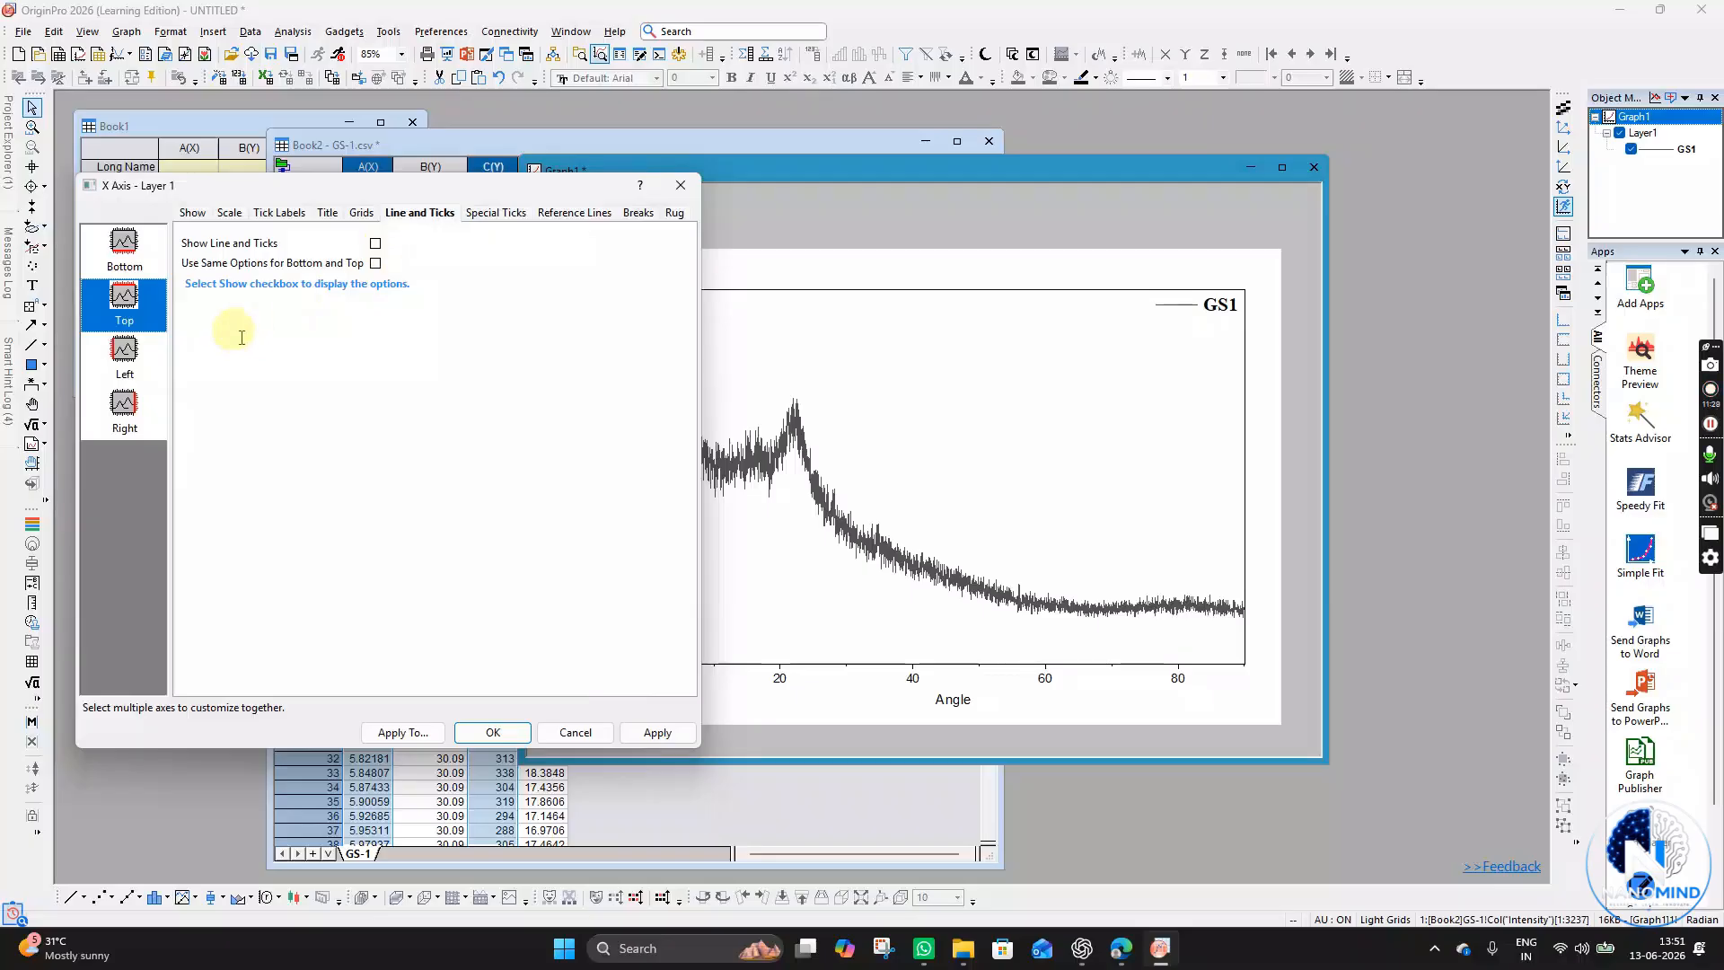
left_click(133, 355)
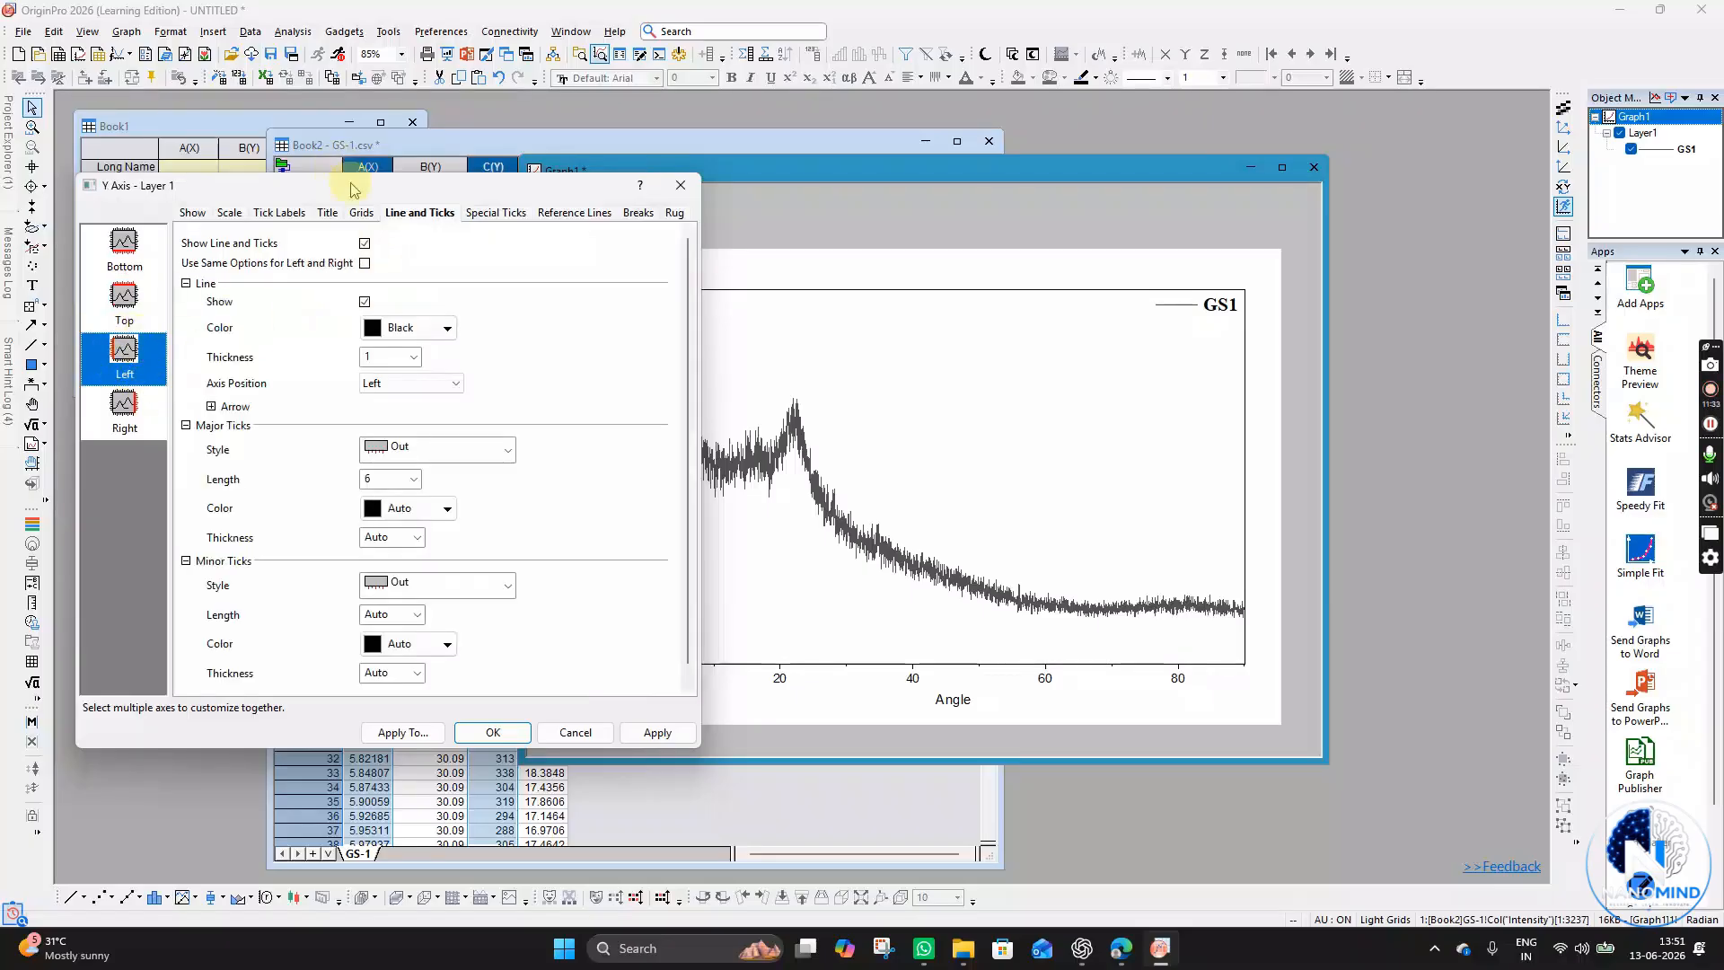
left_click_drag(355, 185, 1215, 185)
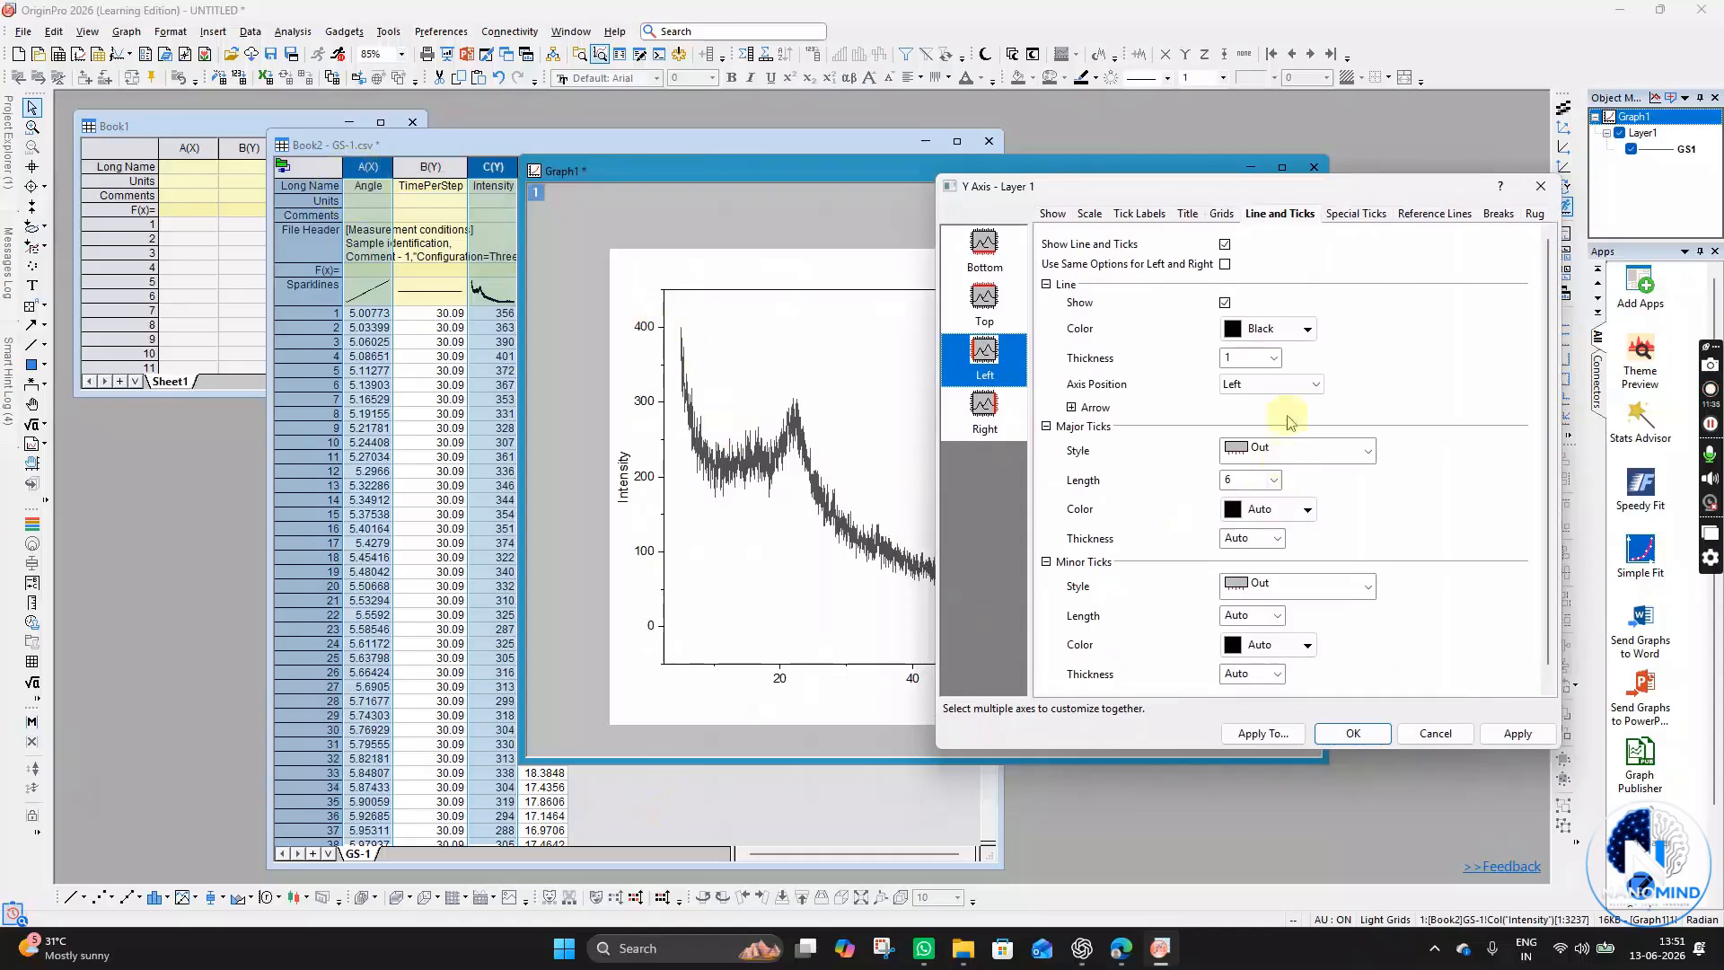
left_click(1273, 358)
left_click(1242, 431)
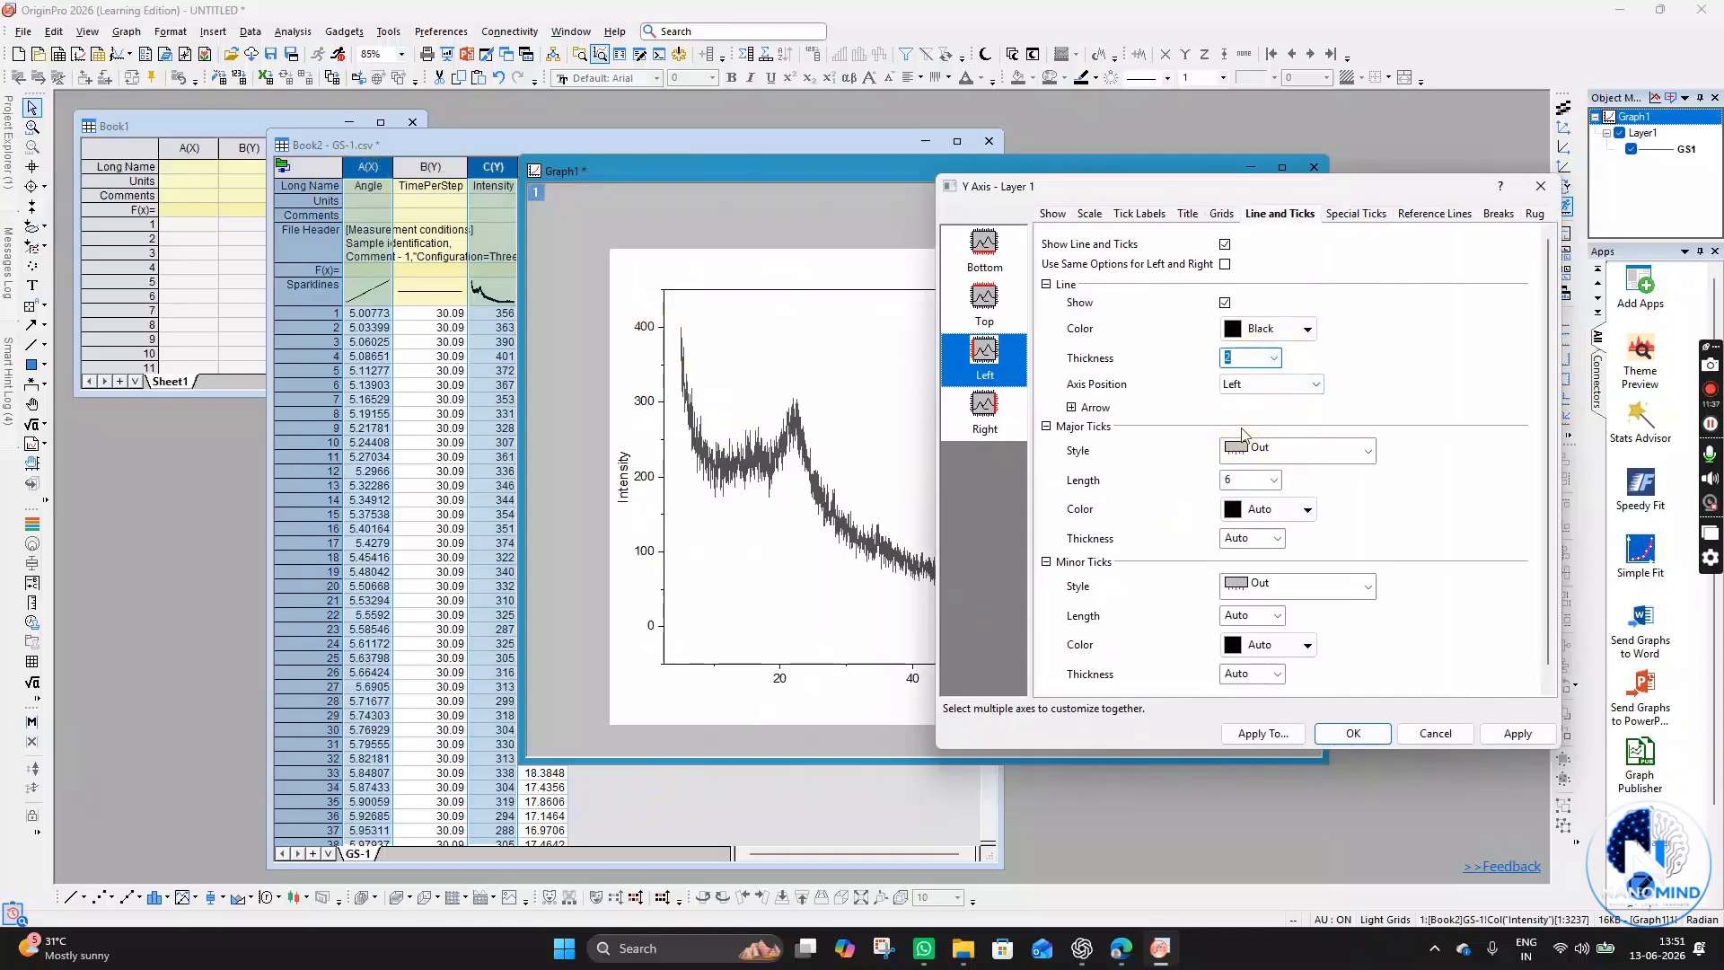
left_click(1516, 735)
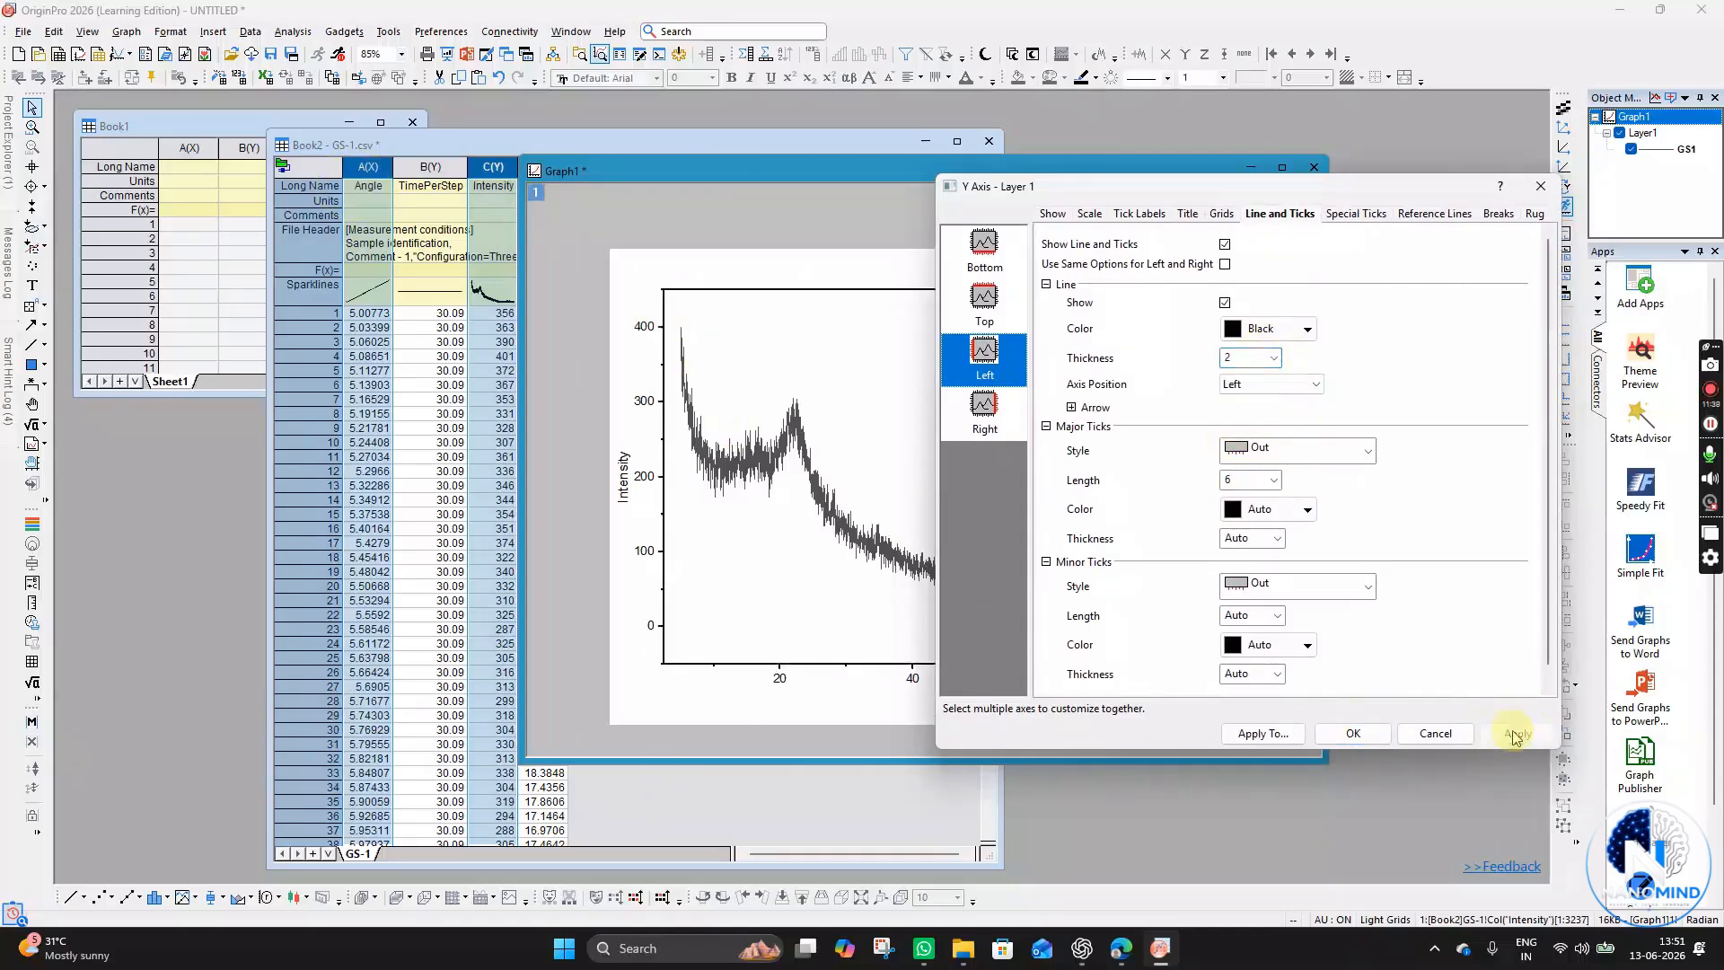
left_click(1352, 733)
- Select the data curve and set its line thickness to 2
left_click(708, 612)
left_click(702, 708)
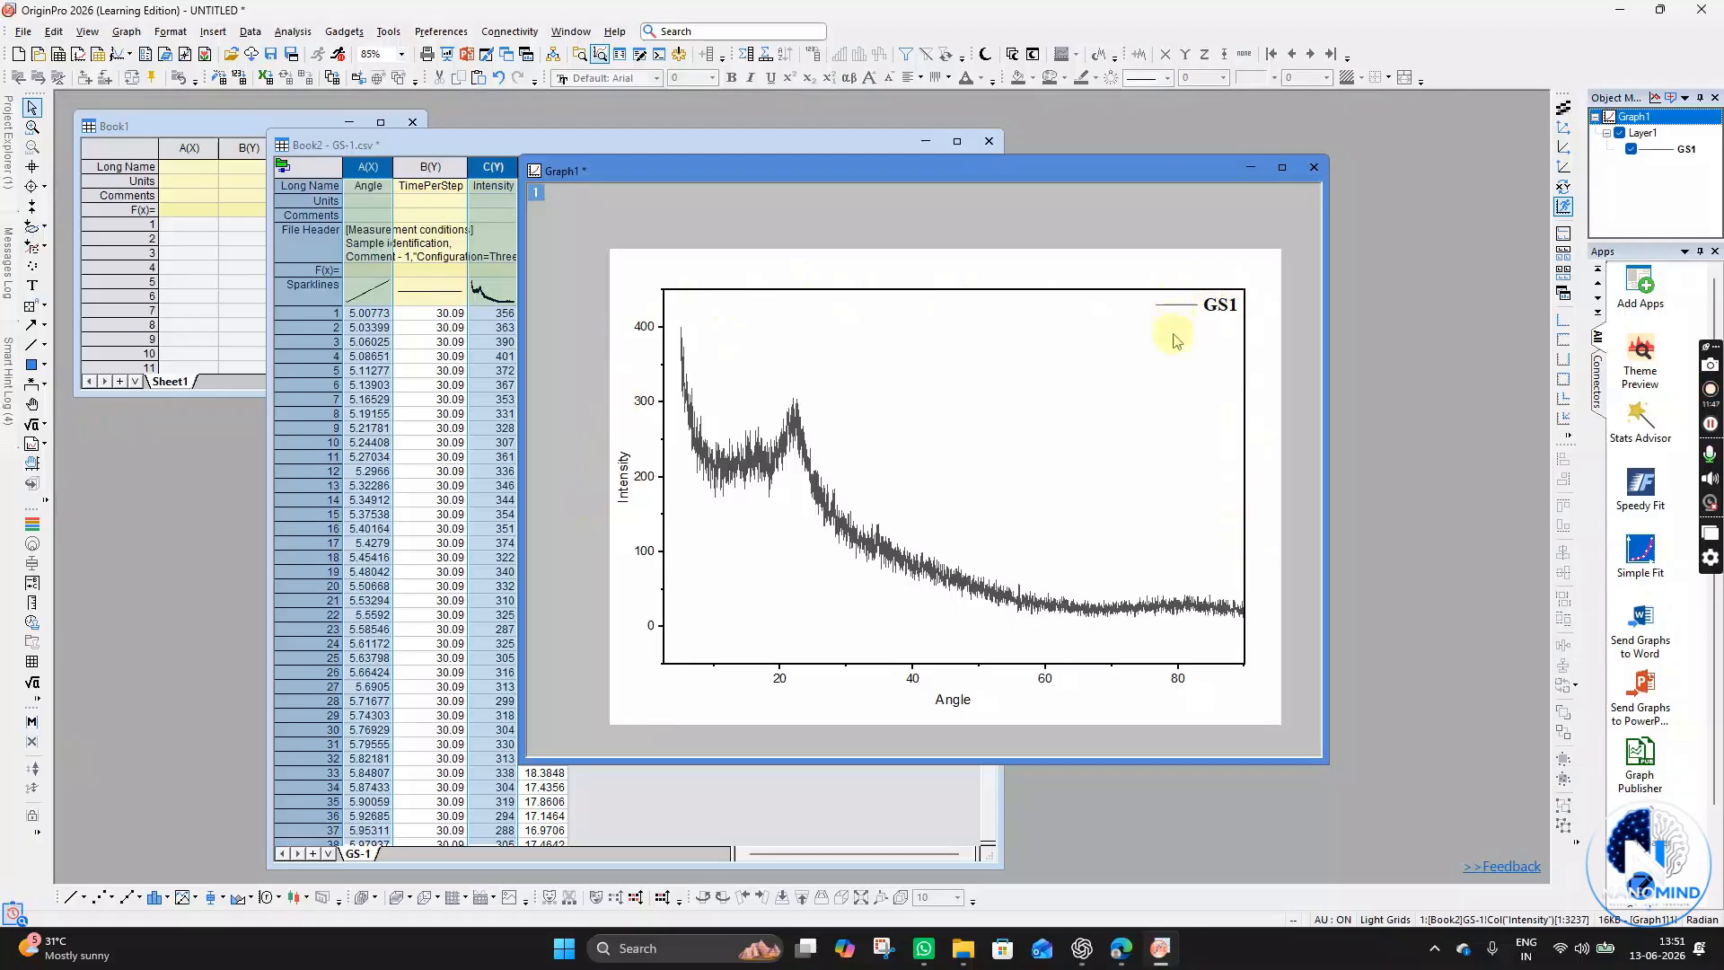
left_click(885, 553)
left_click(885, 552)
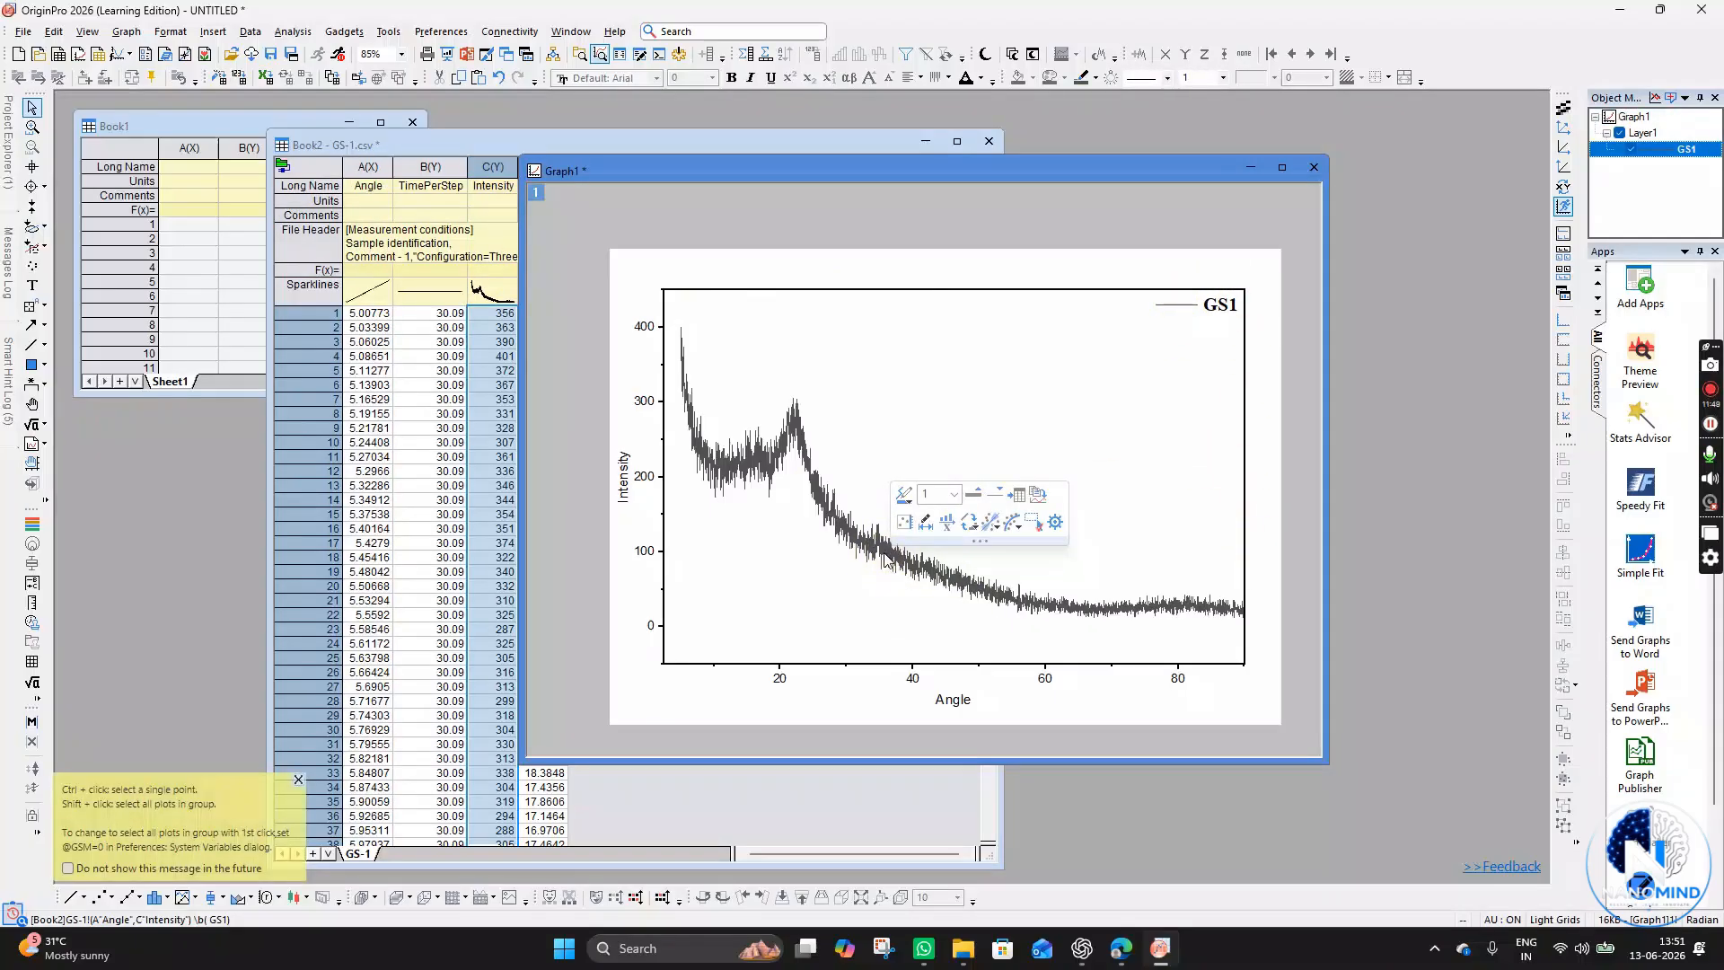
mouse_move(754, 430)
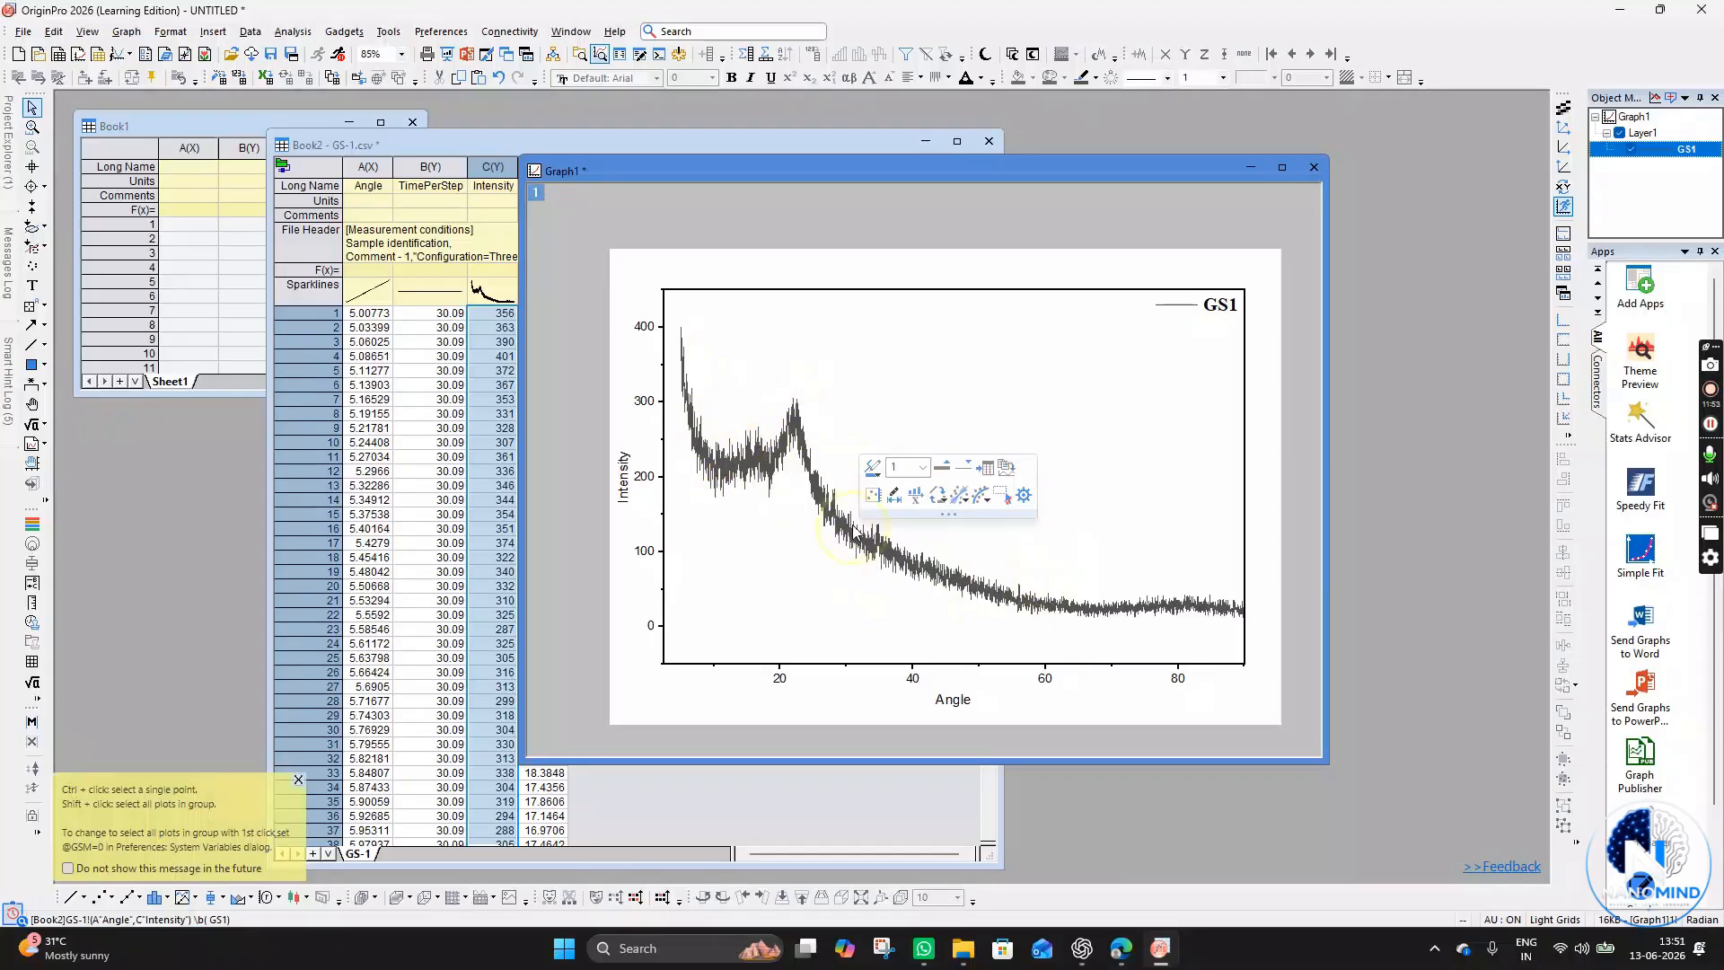
left_click(877, 399)
left_click(857, 543)
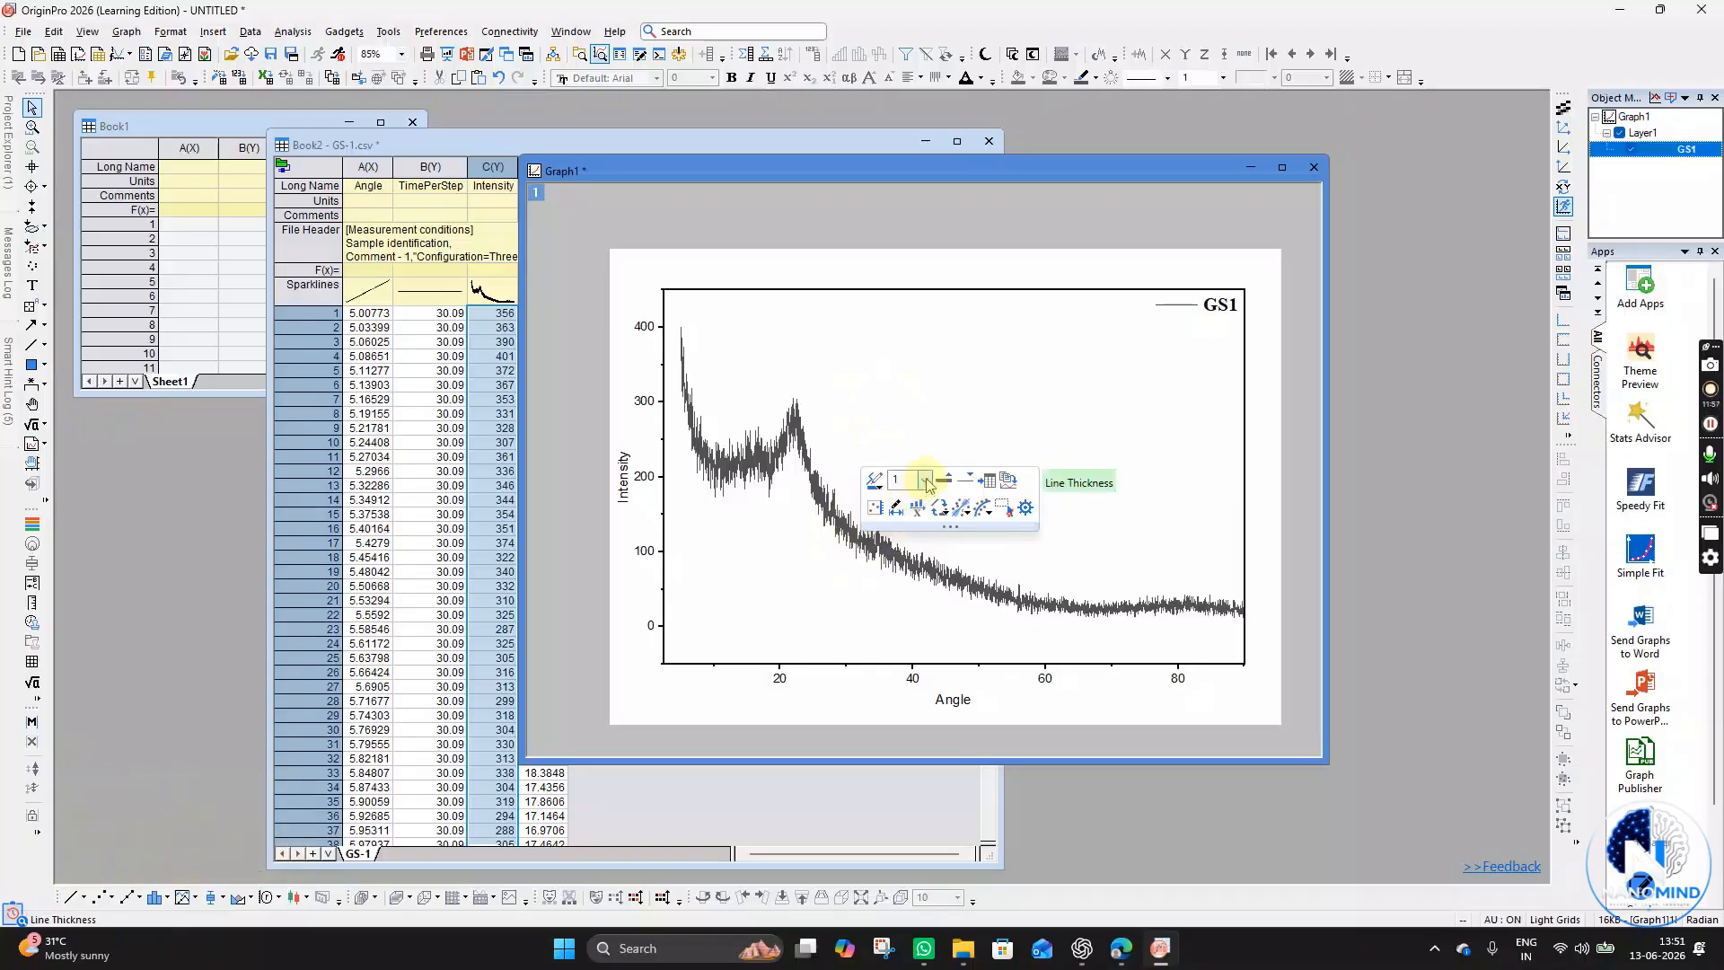
left_click(866, 412)
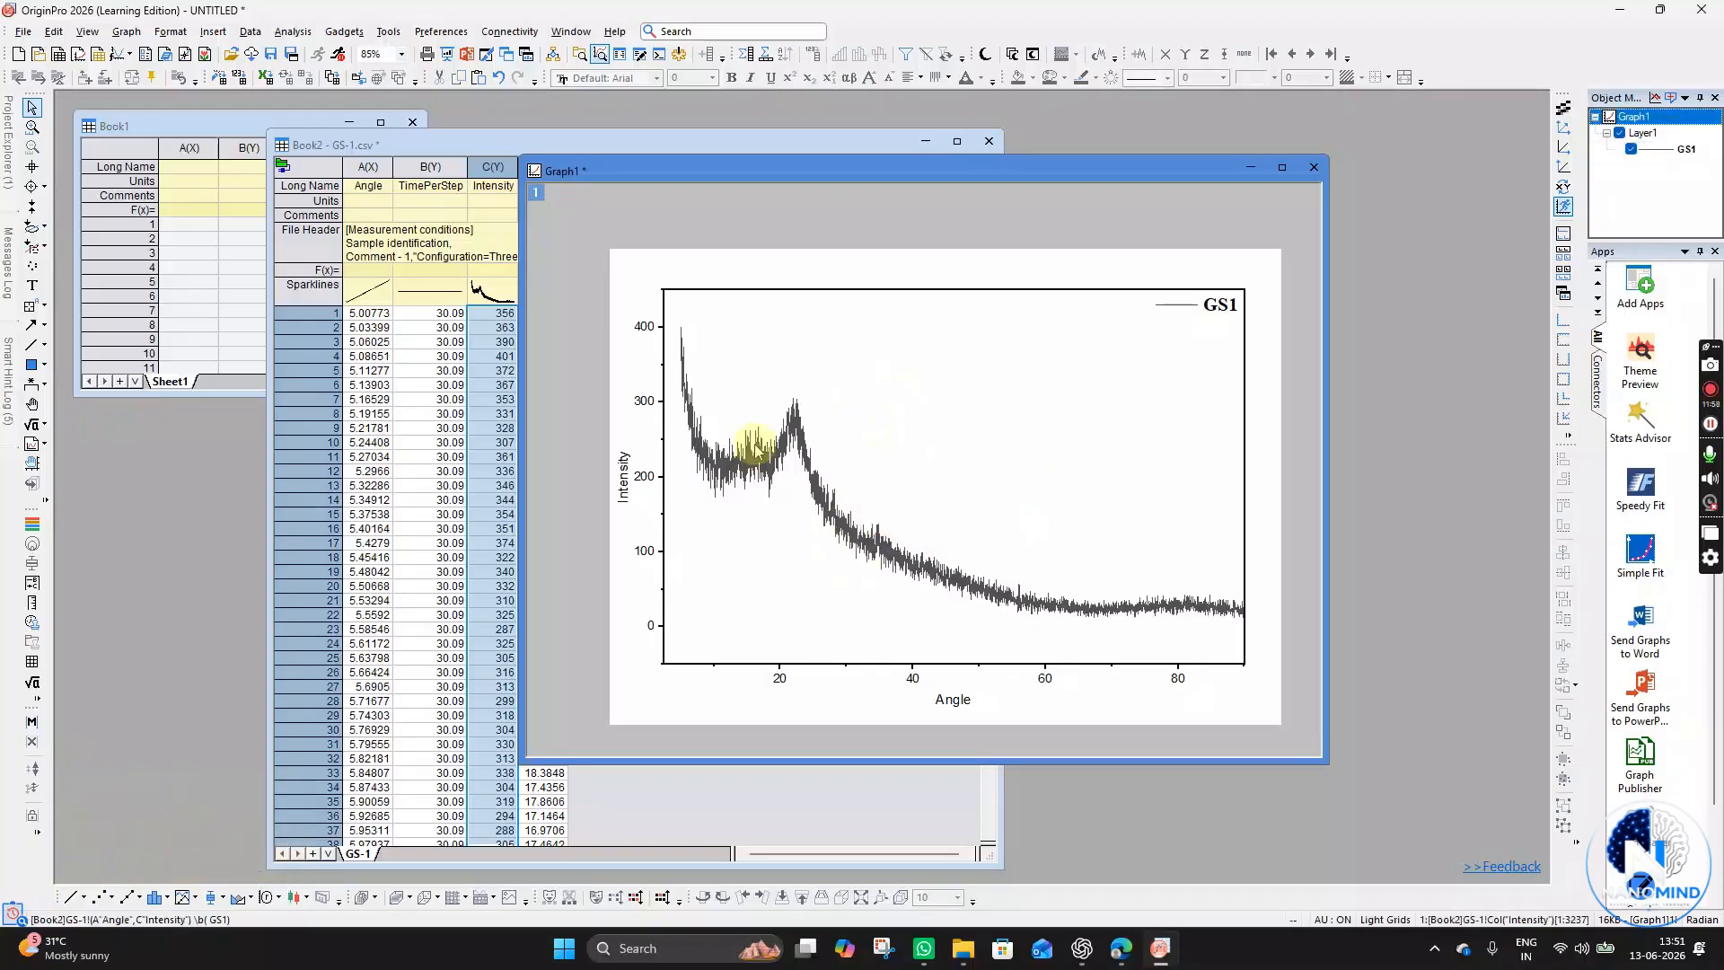
left_click(955, 571)
left_click(1006, 517)
left_click(981, 589)
left_click(926, 485)
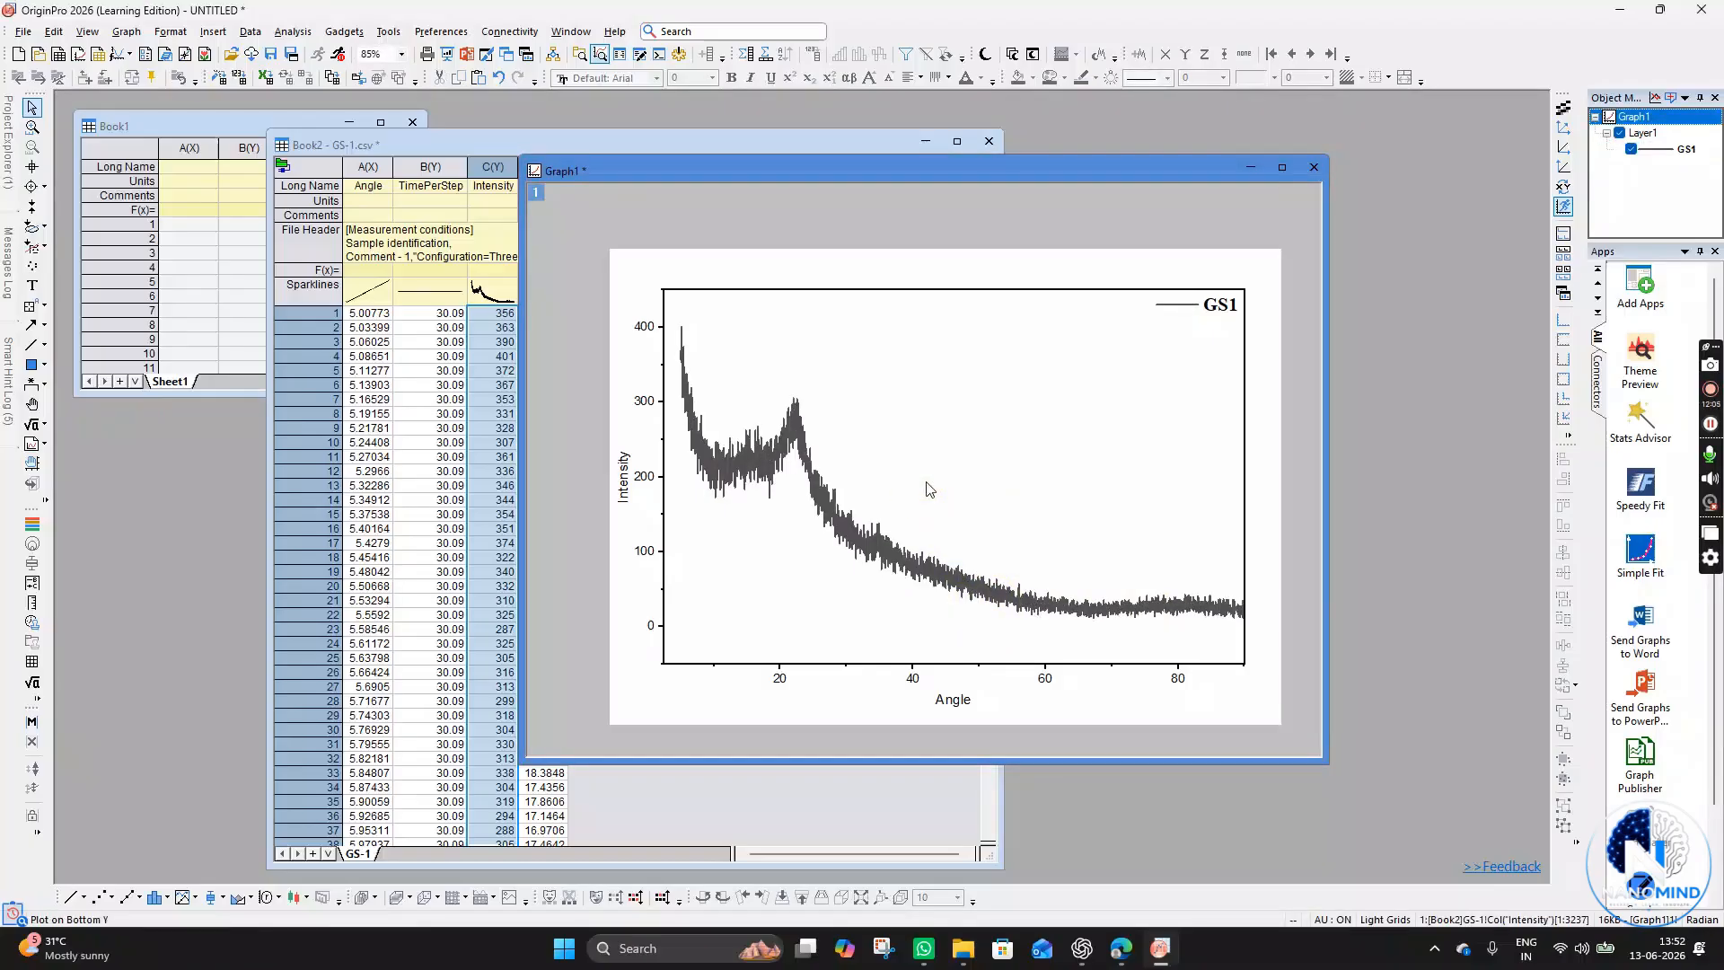
left_click(930, 489)
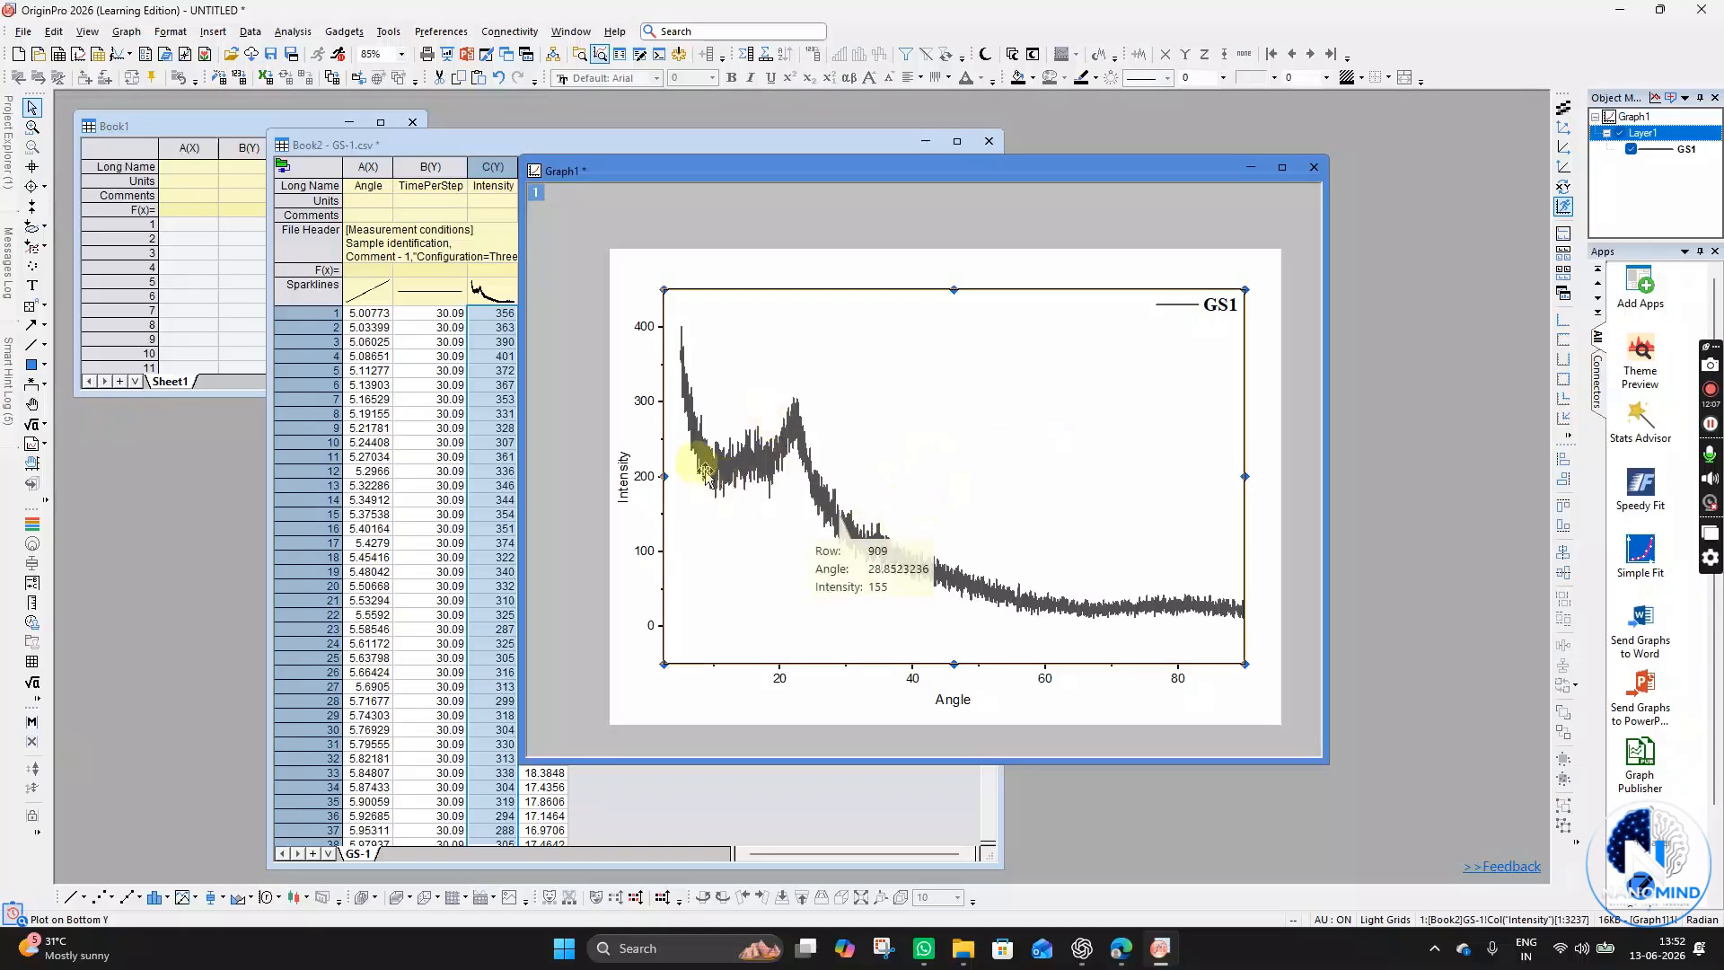
- Set the data curve's line thickness to 1.5
left_click(887, 546)
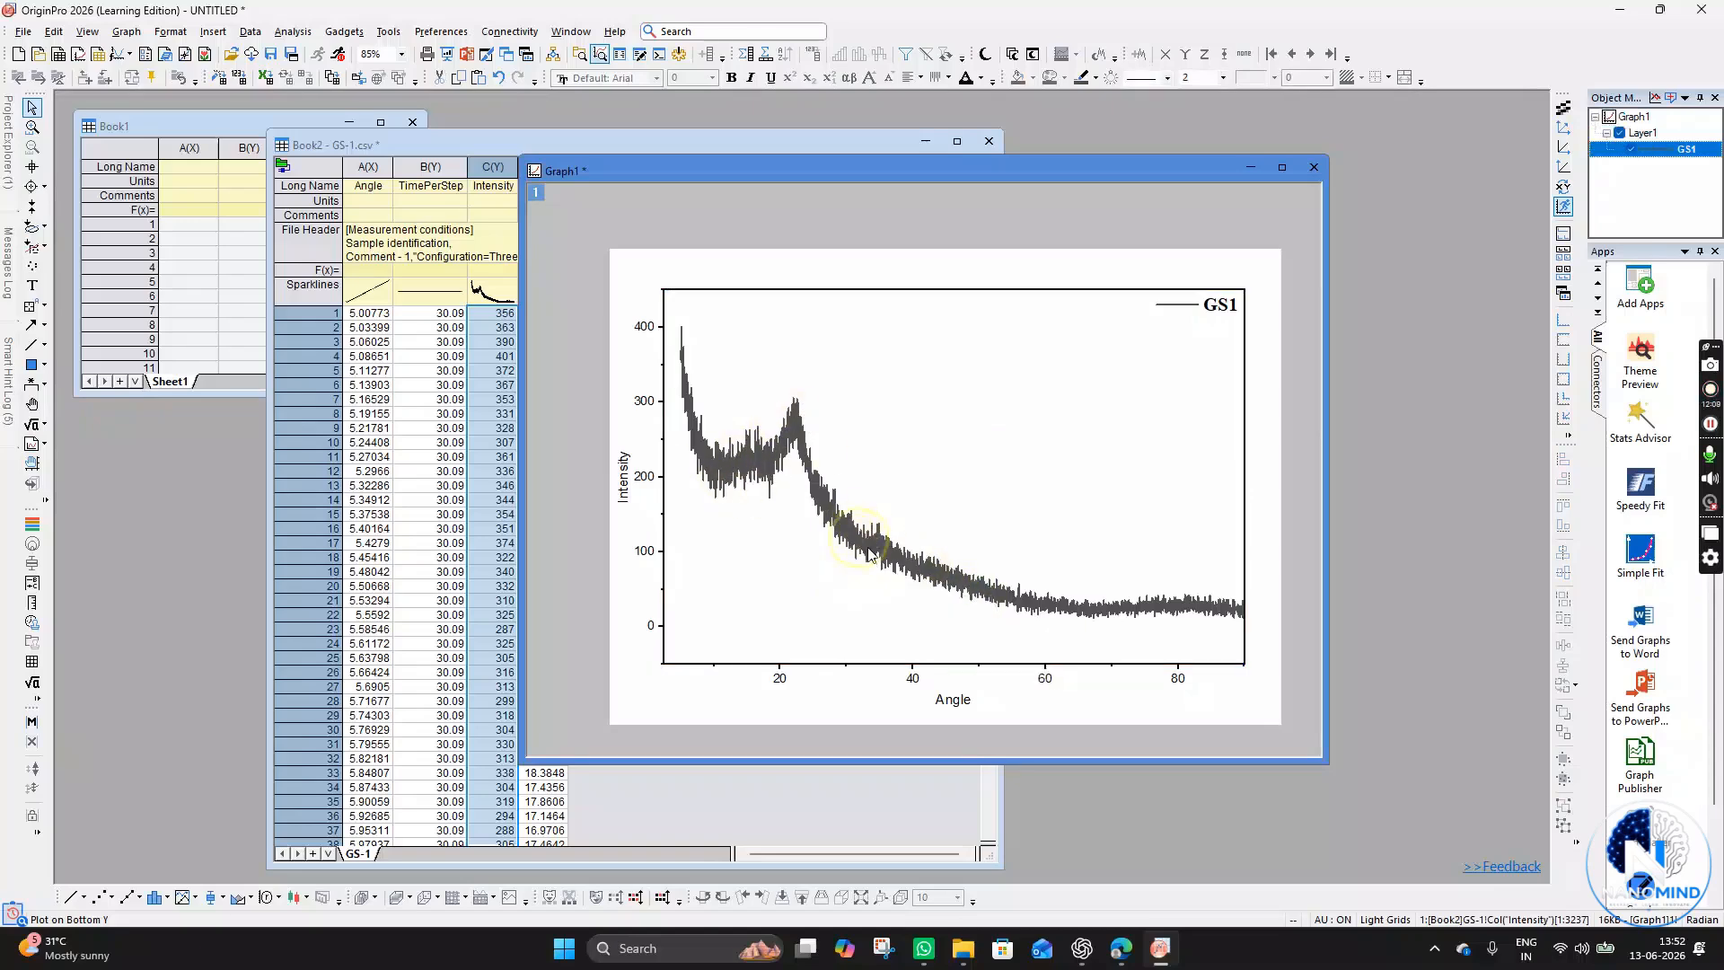
left_click(938, 491)
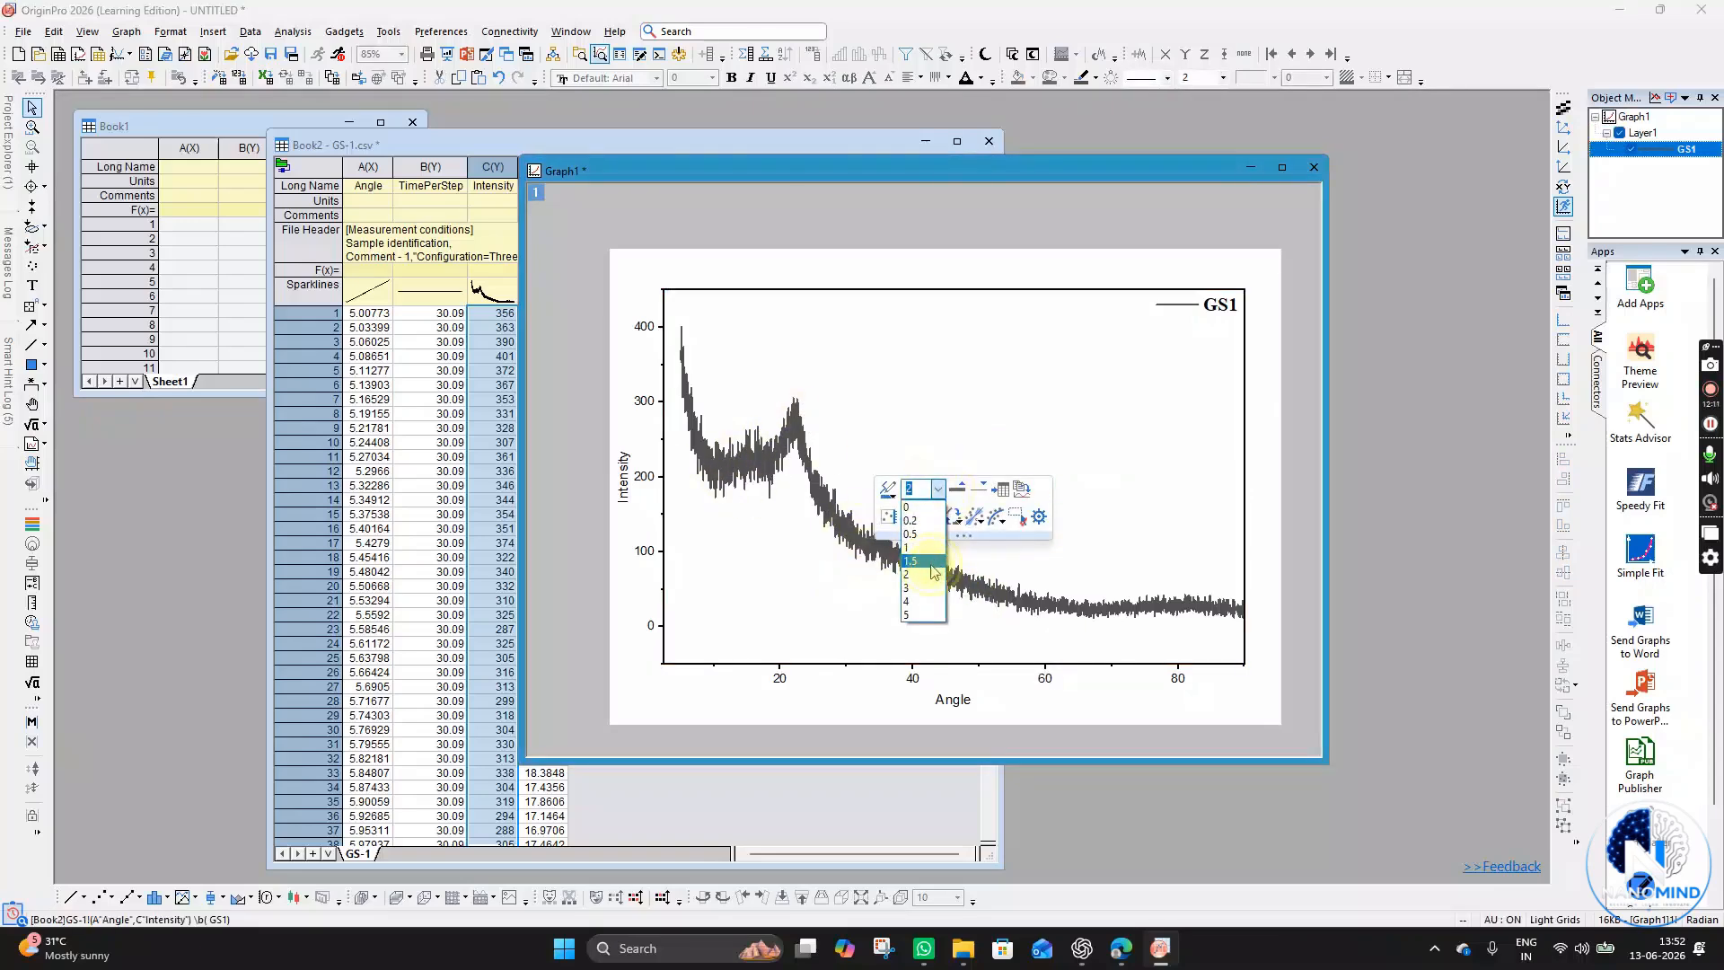
left_click(935, 564)
left_click(931, 448)
left_click(867, 533)
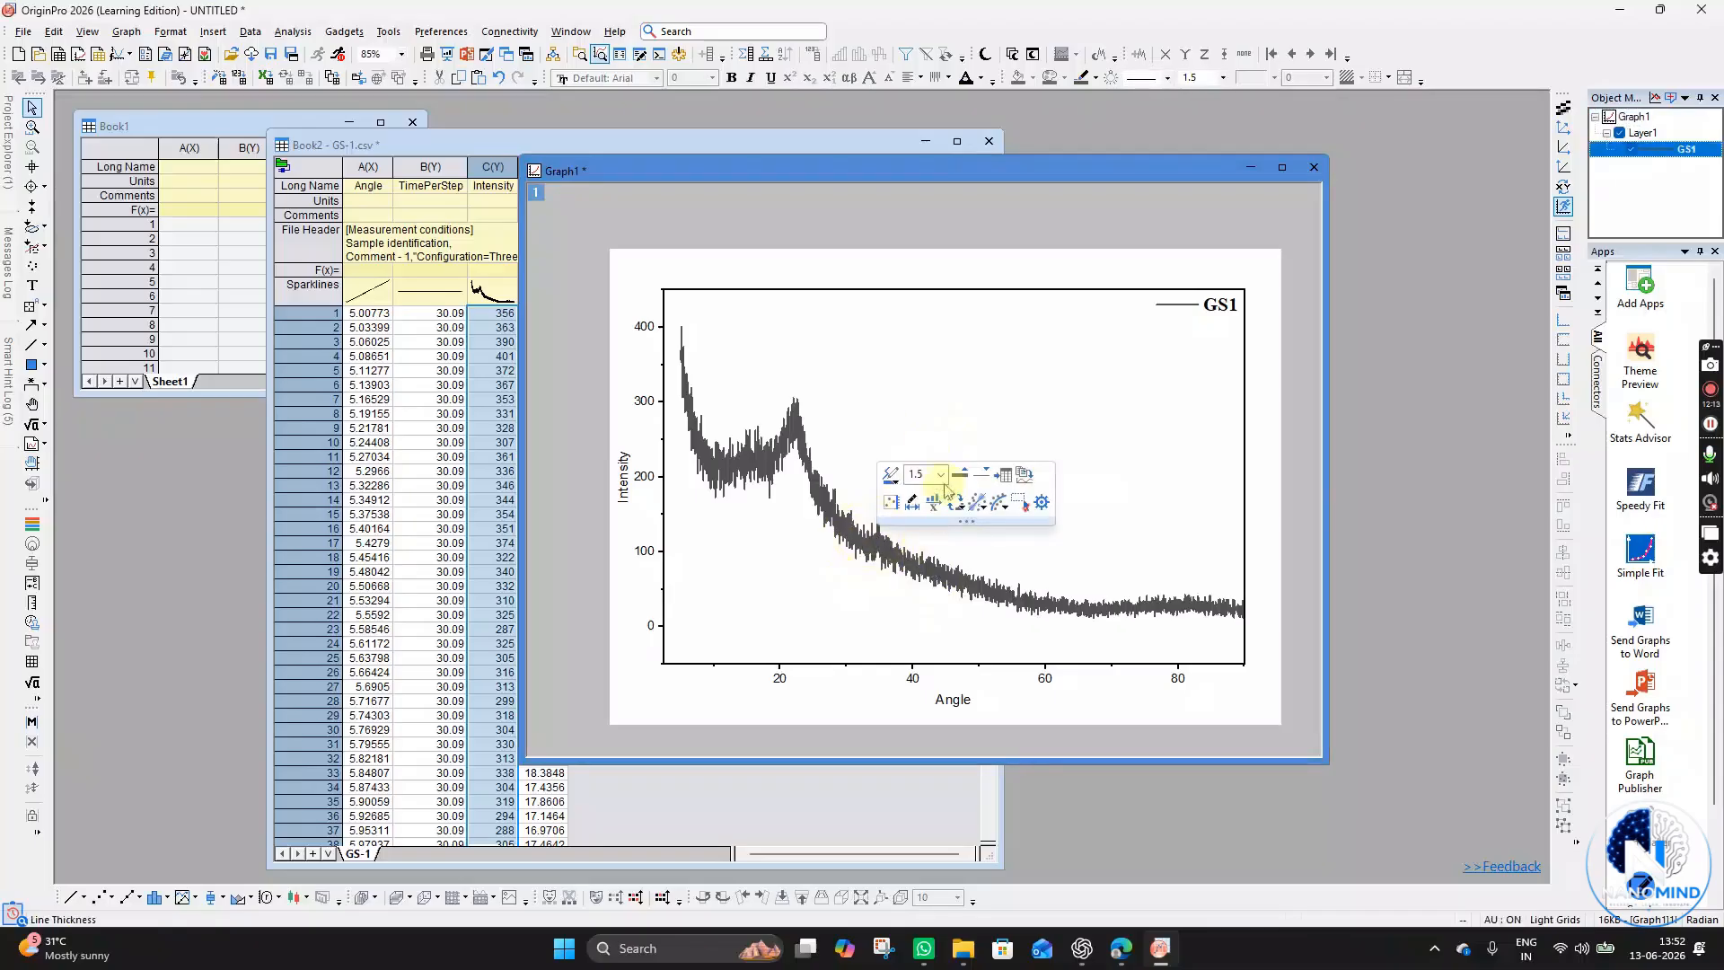
left_click(947, 451)
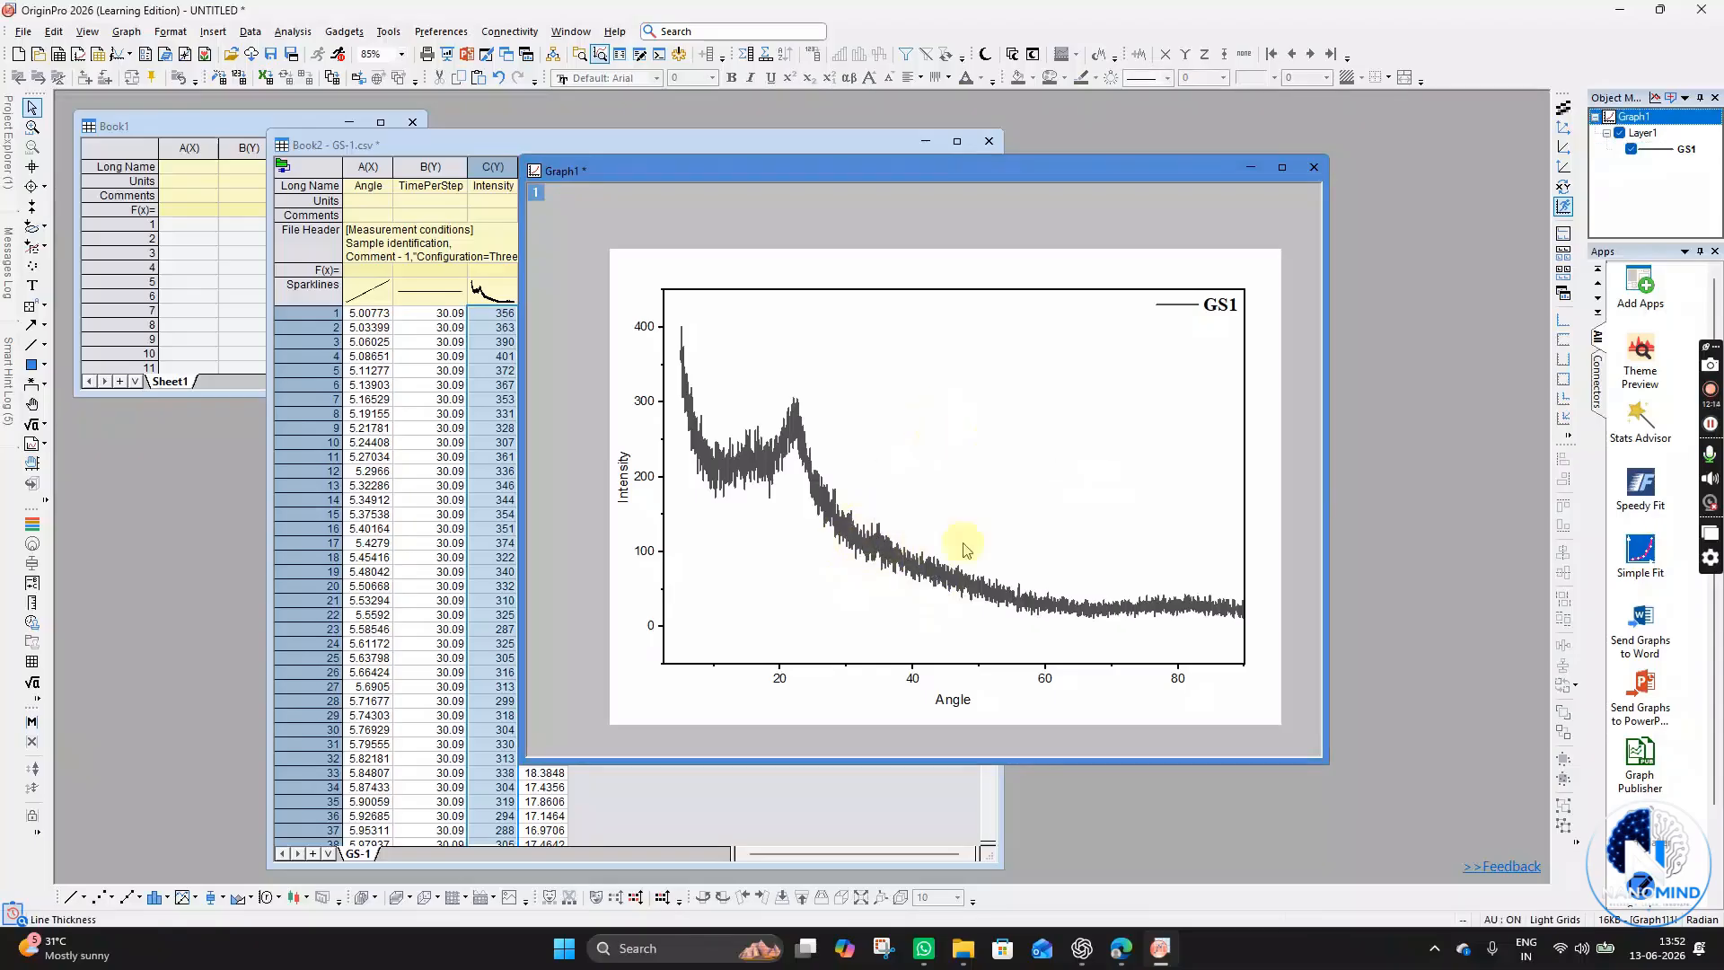
- Clear the text of the Intensity axis title
left_click(623, 496)
left_click(793, 415)
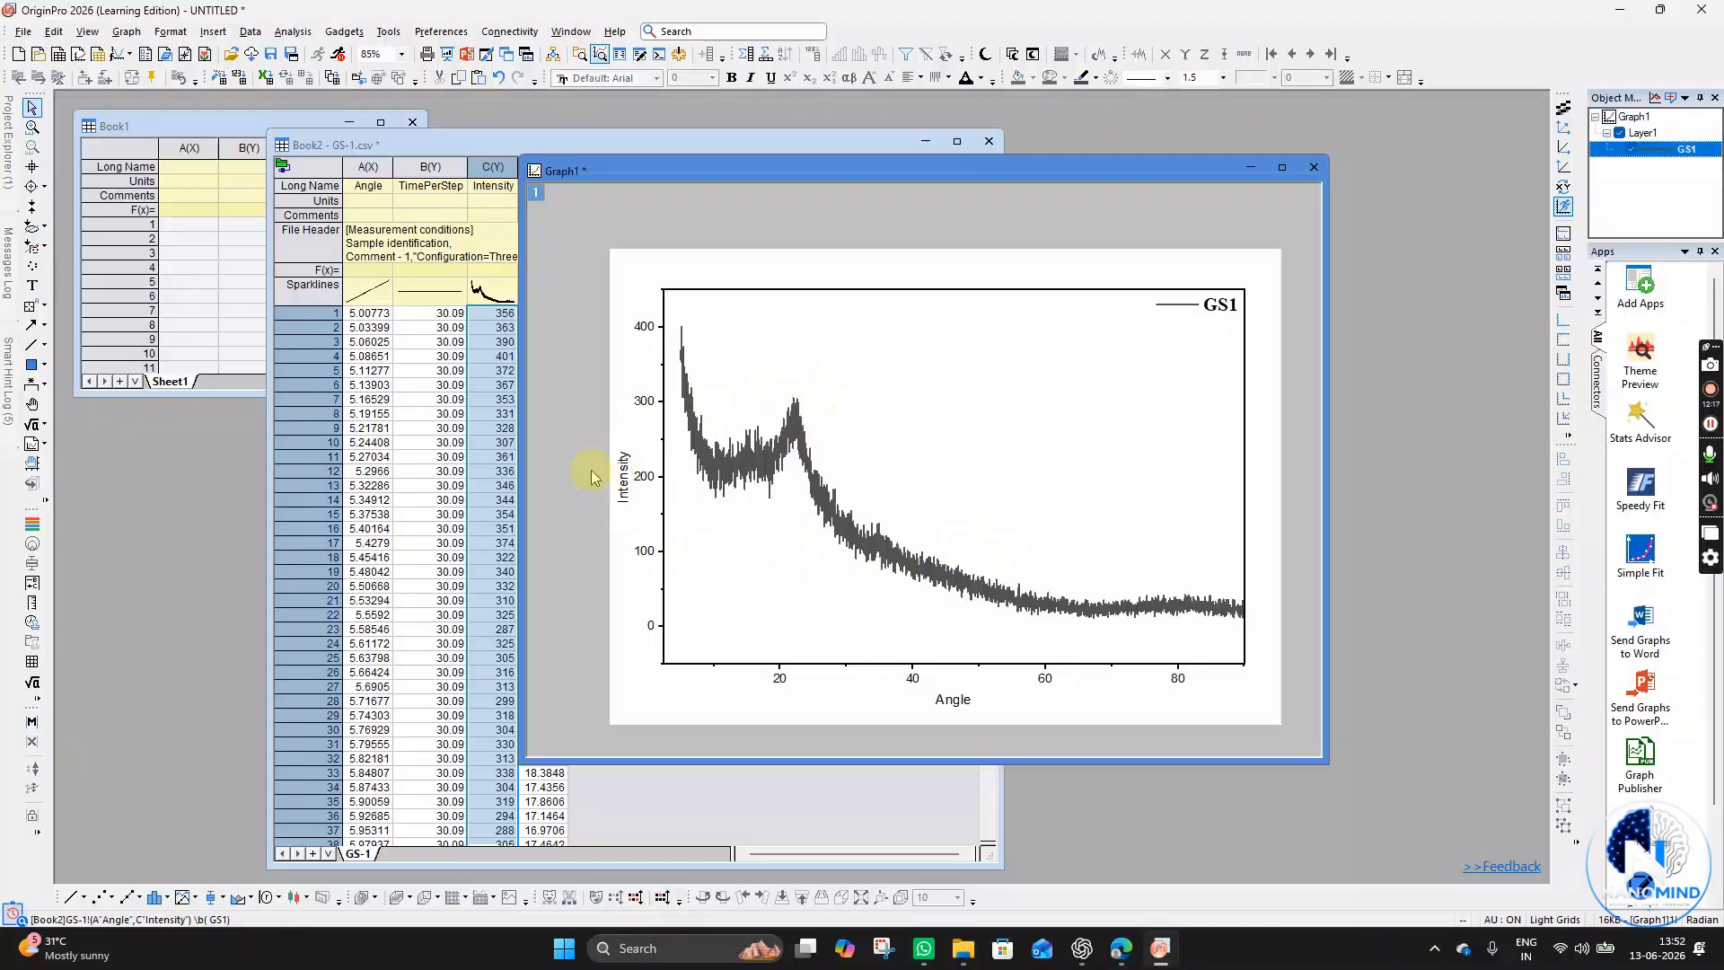
double_click(632, 494)
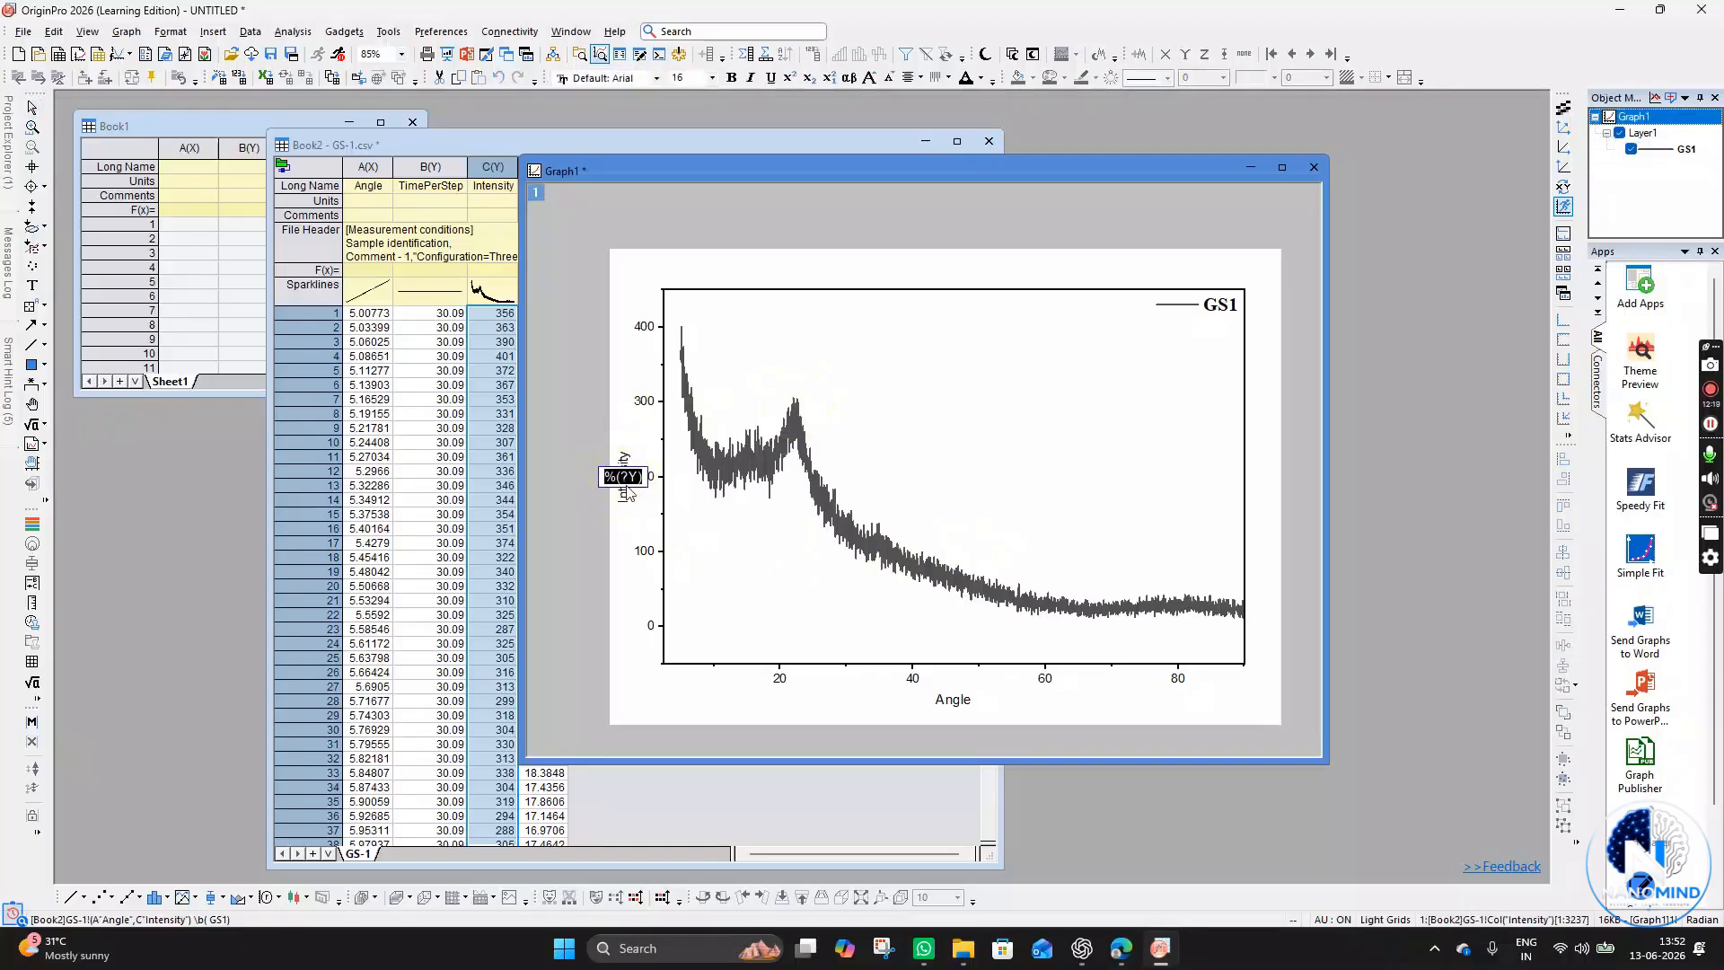
type("Inteens")
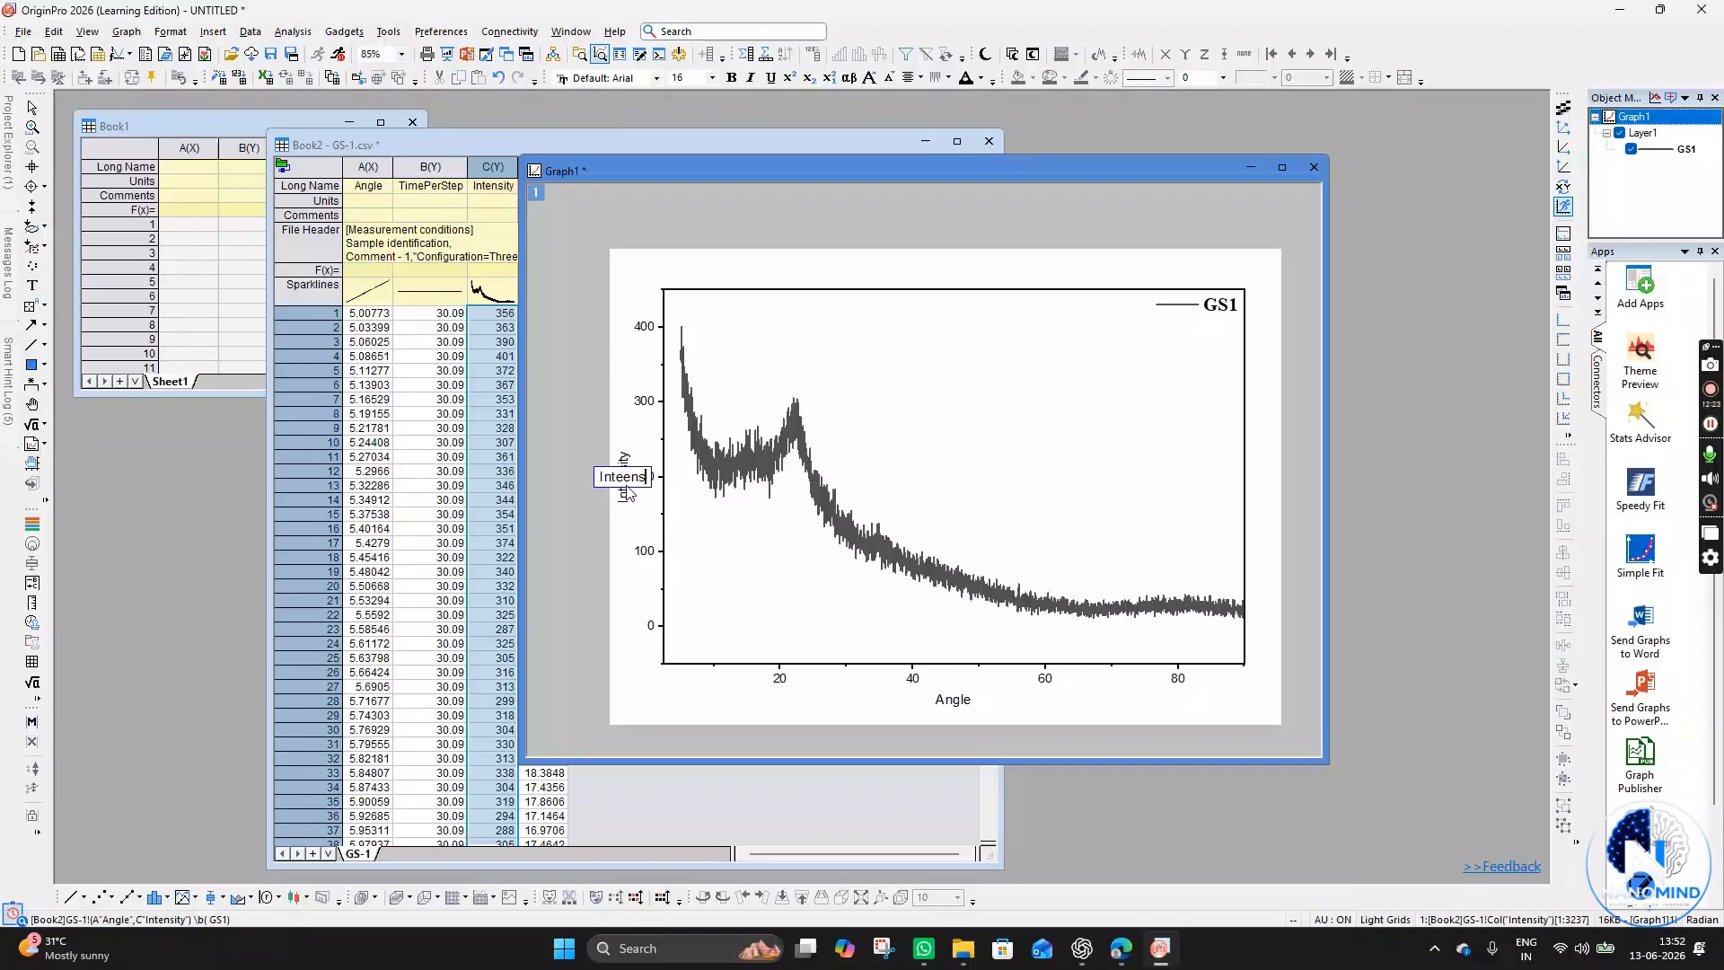
key("ctrl+a")
key("BackSpace")
left_click(632, 501)
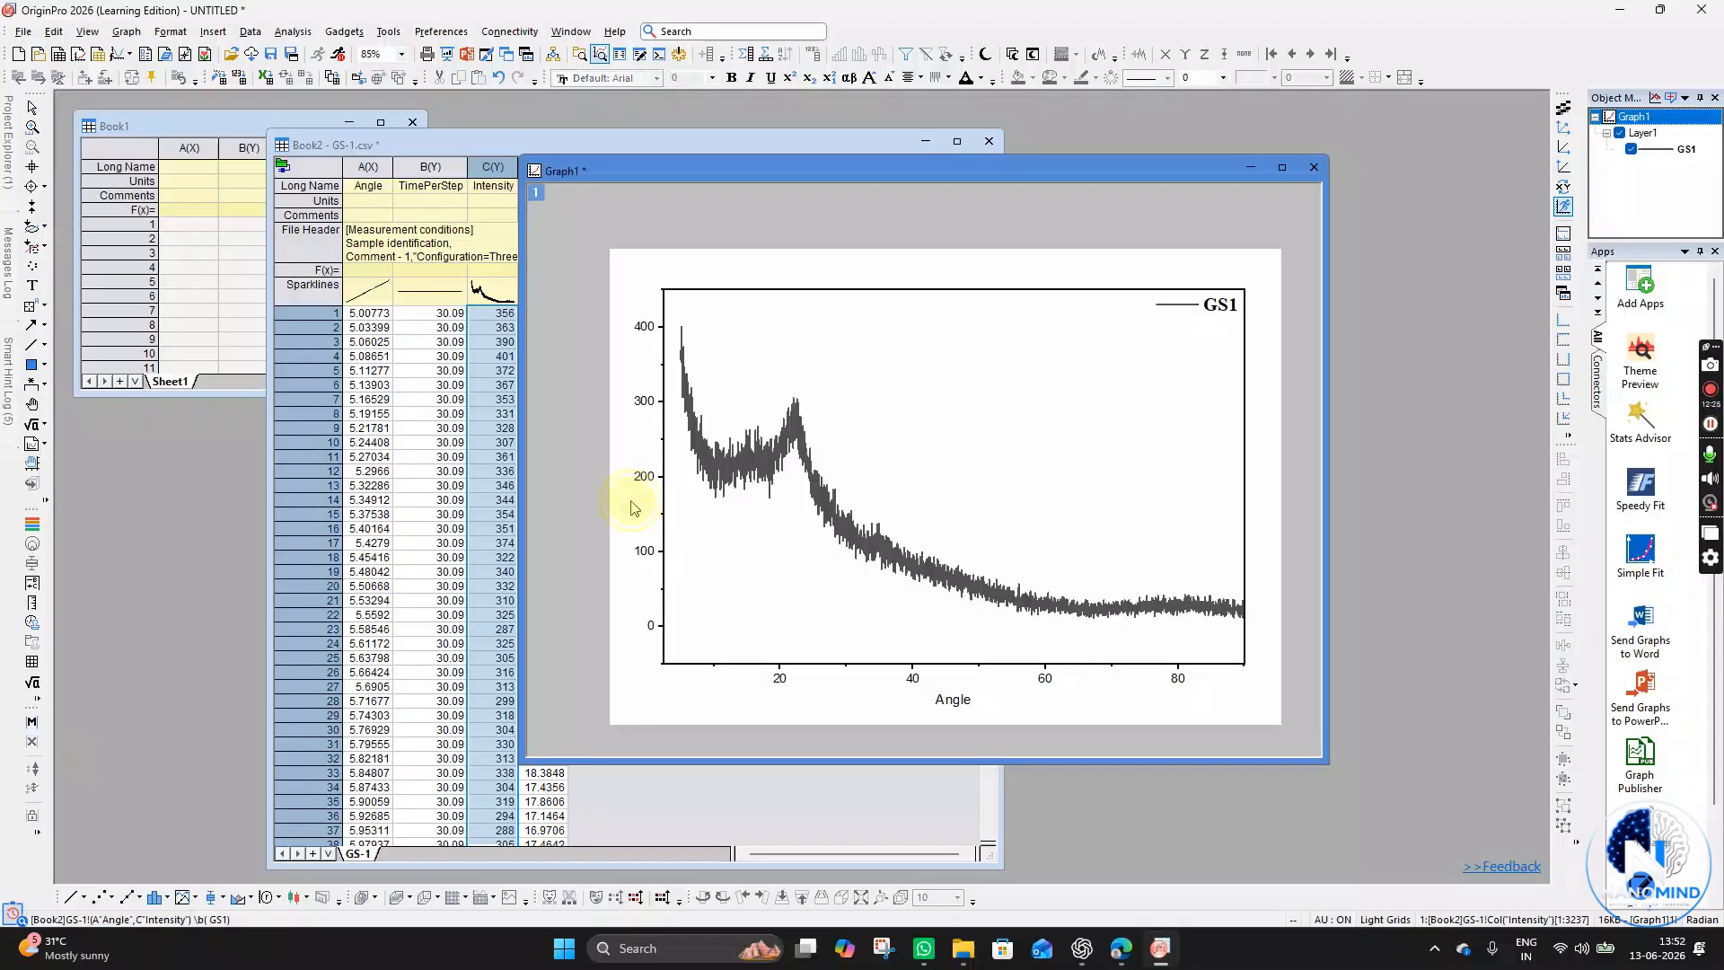
- Delete the left axis tick labels
left_click(646, 477)
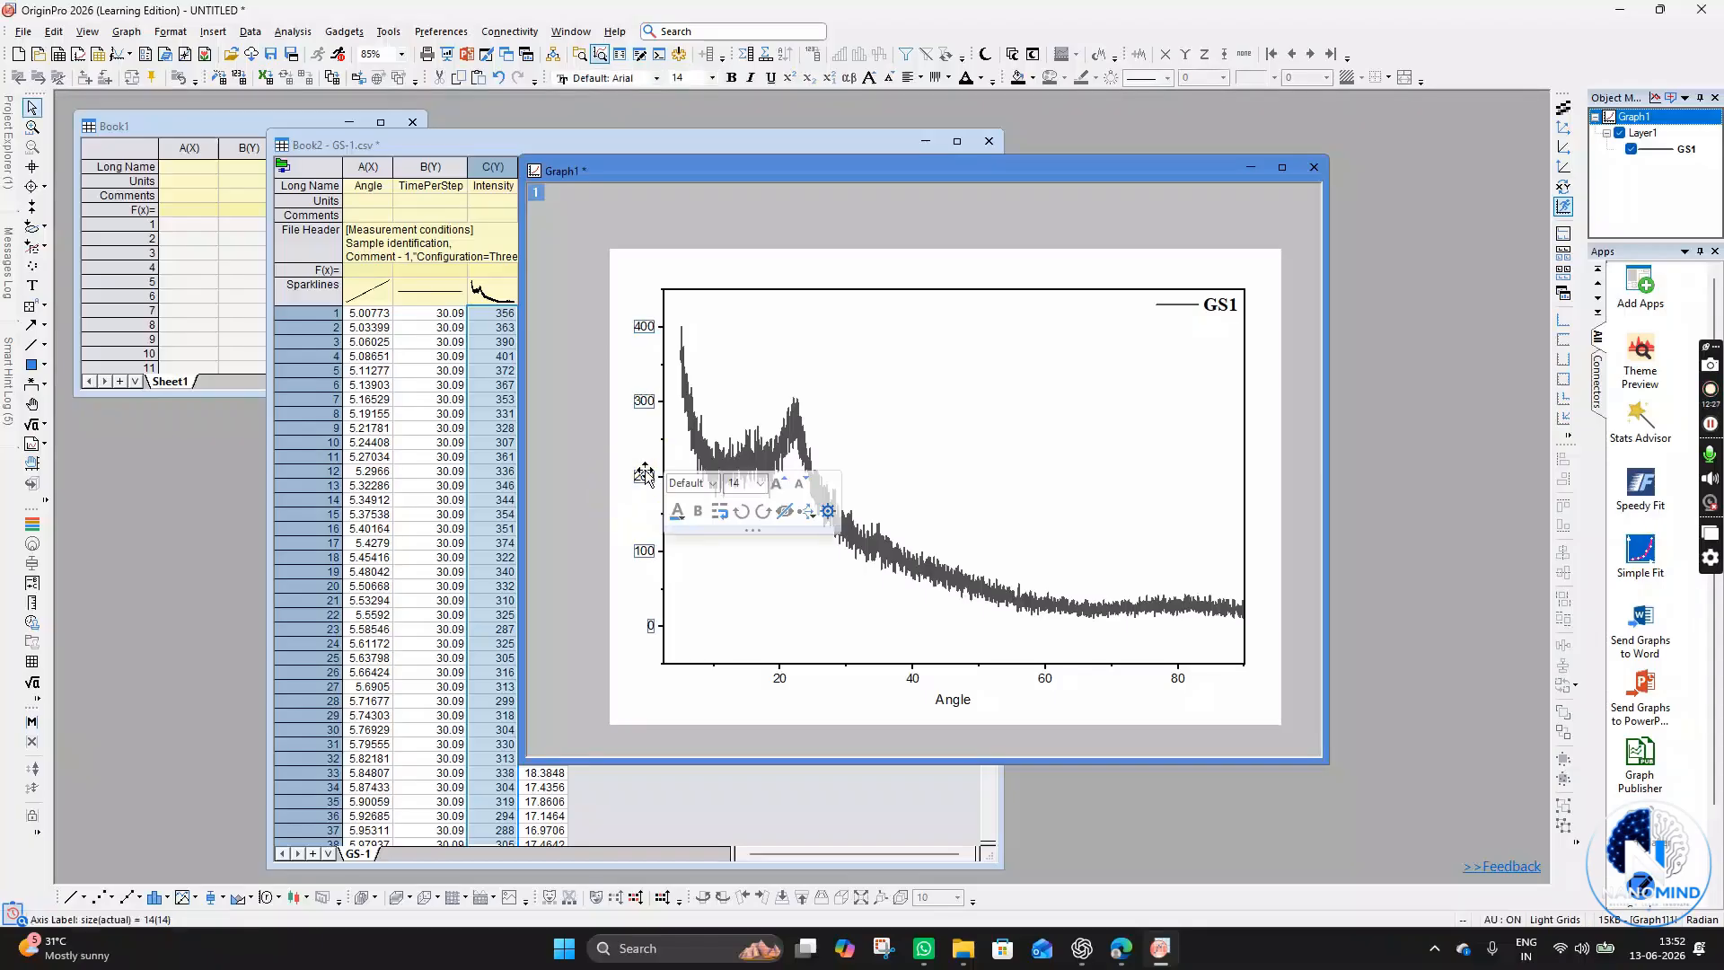
key("Delete")
left_click(663, 481)
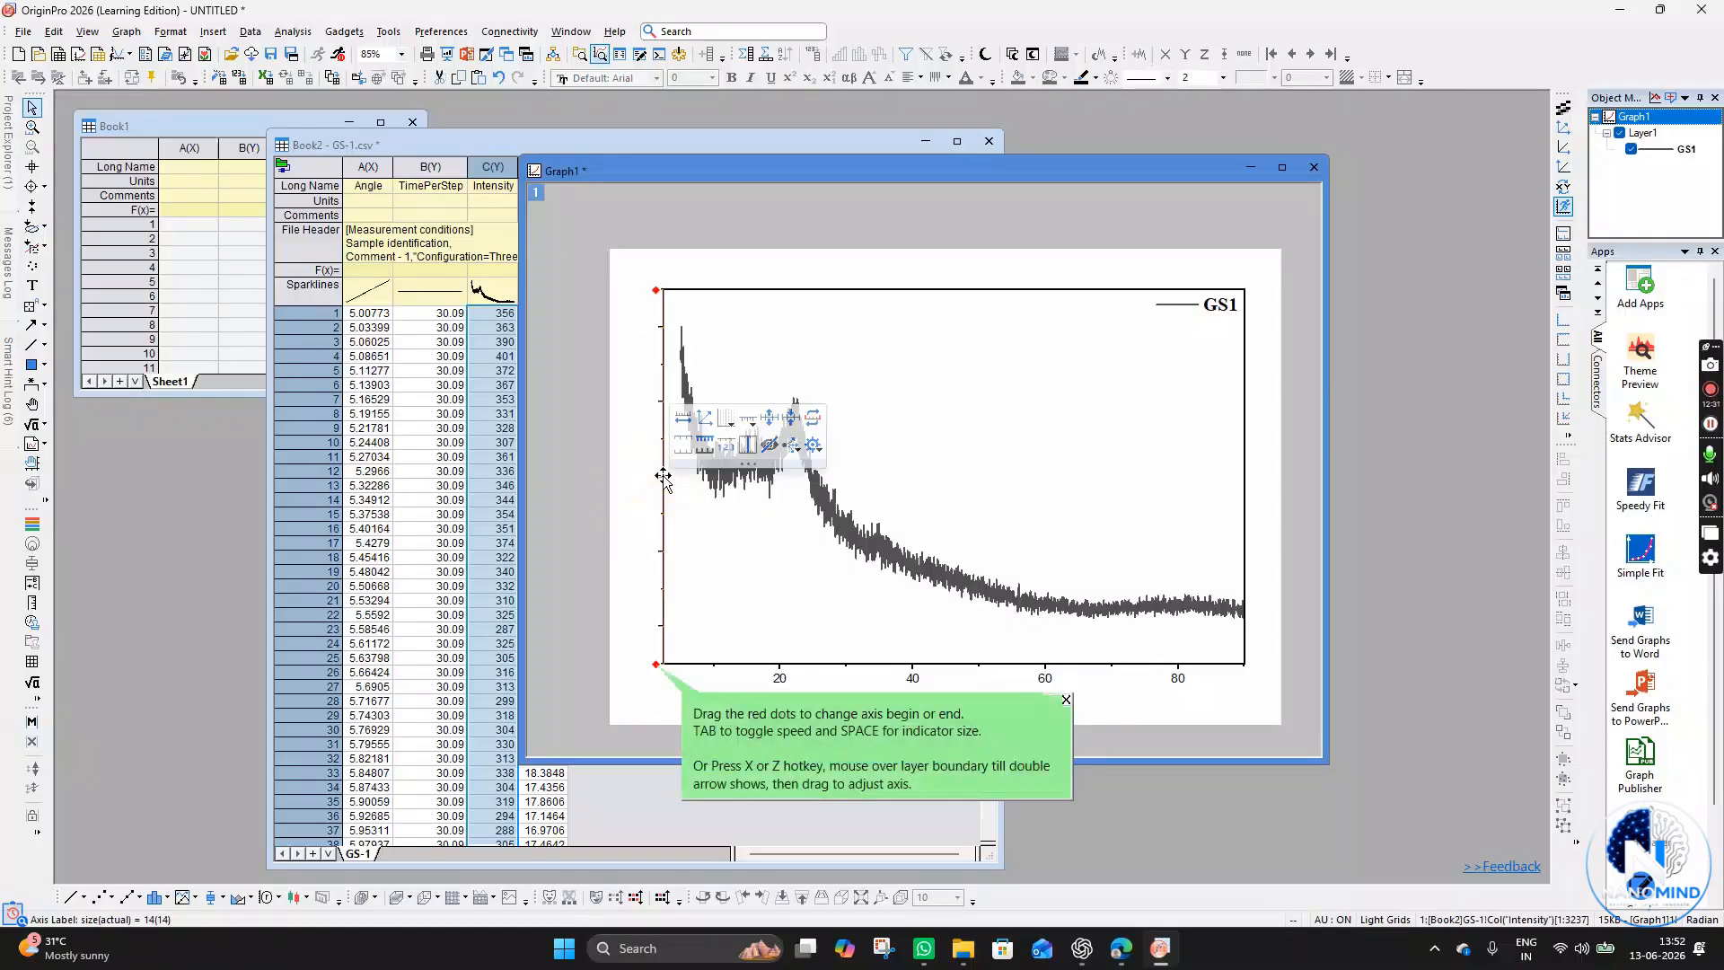
key("Delete")
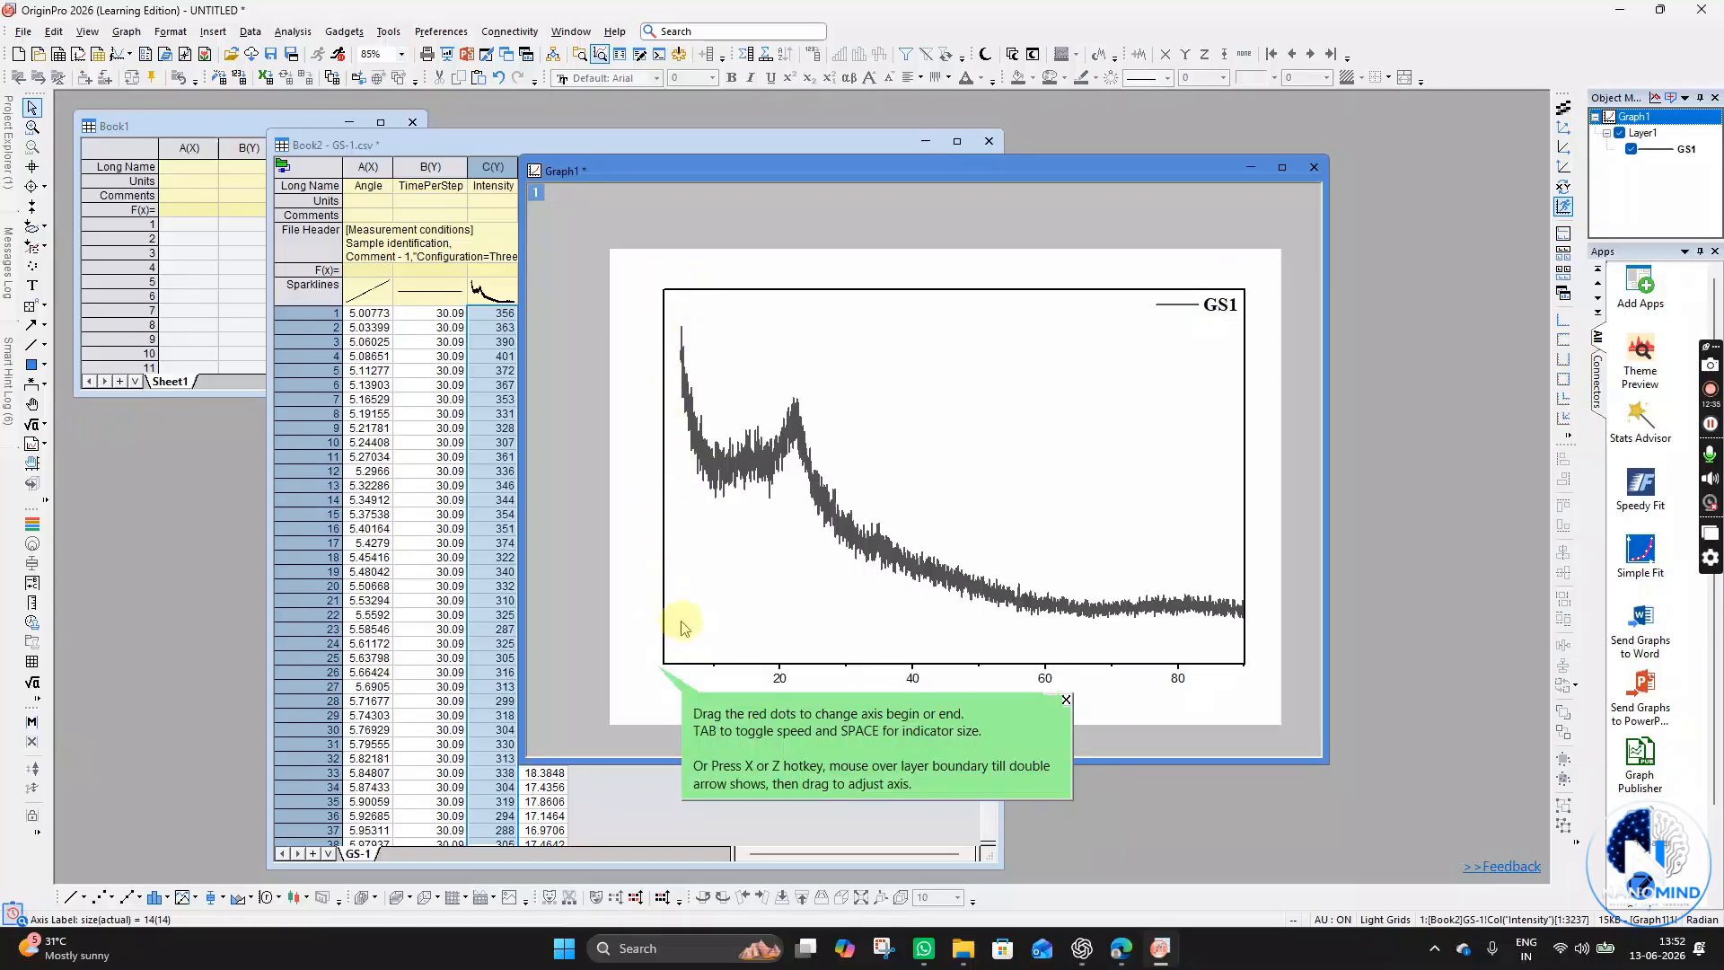
- Set the X axis major tick increment to 10 and apply it
left_click(734, 611)
left_click(713, 708)
left_click(781, 680)
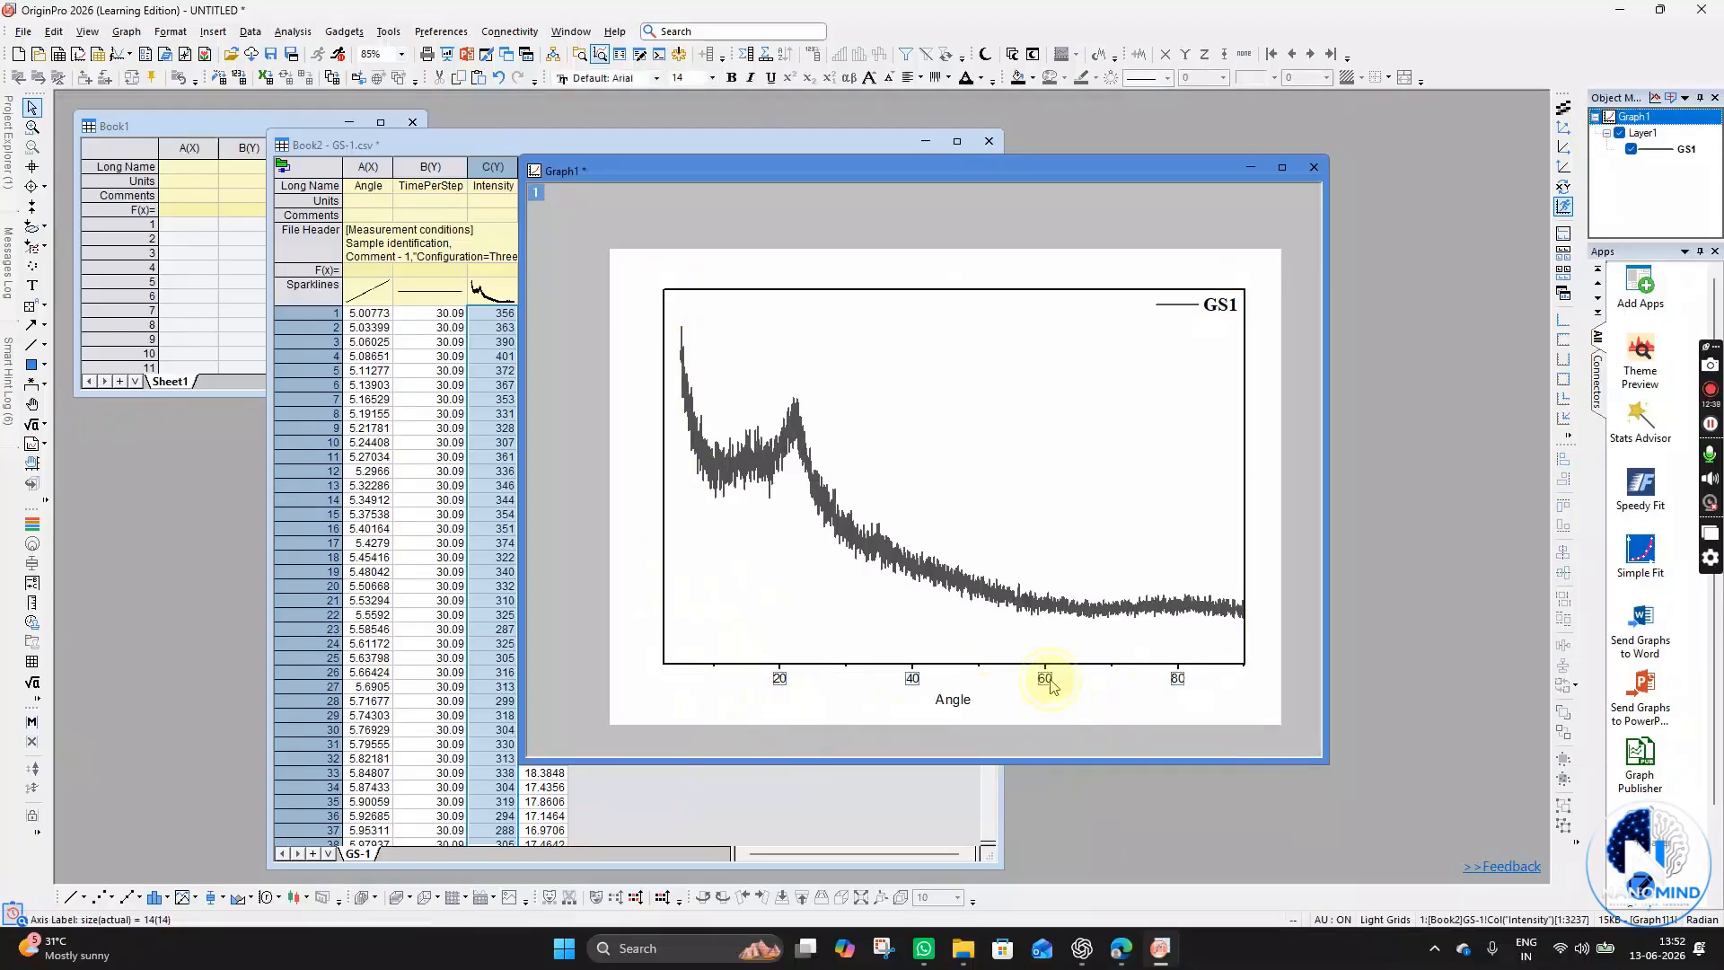
double_click(780, 681)
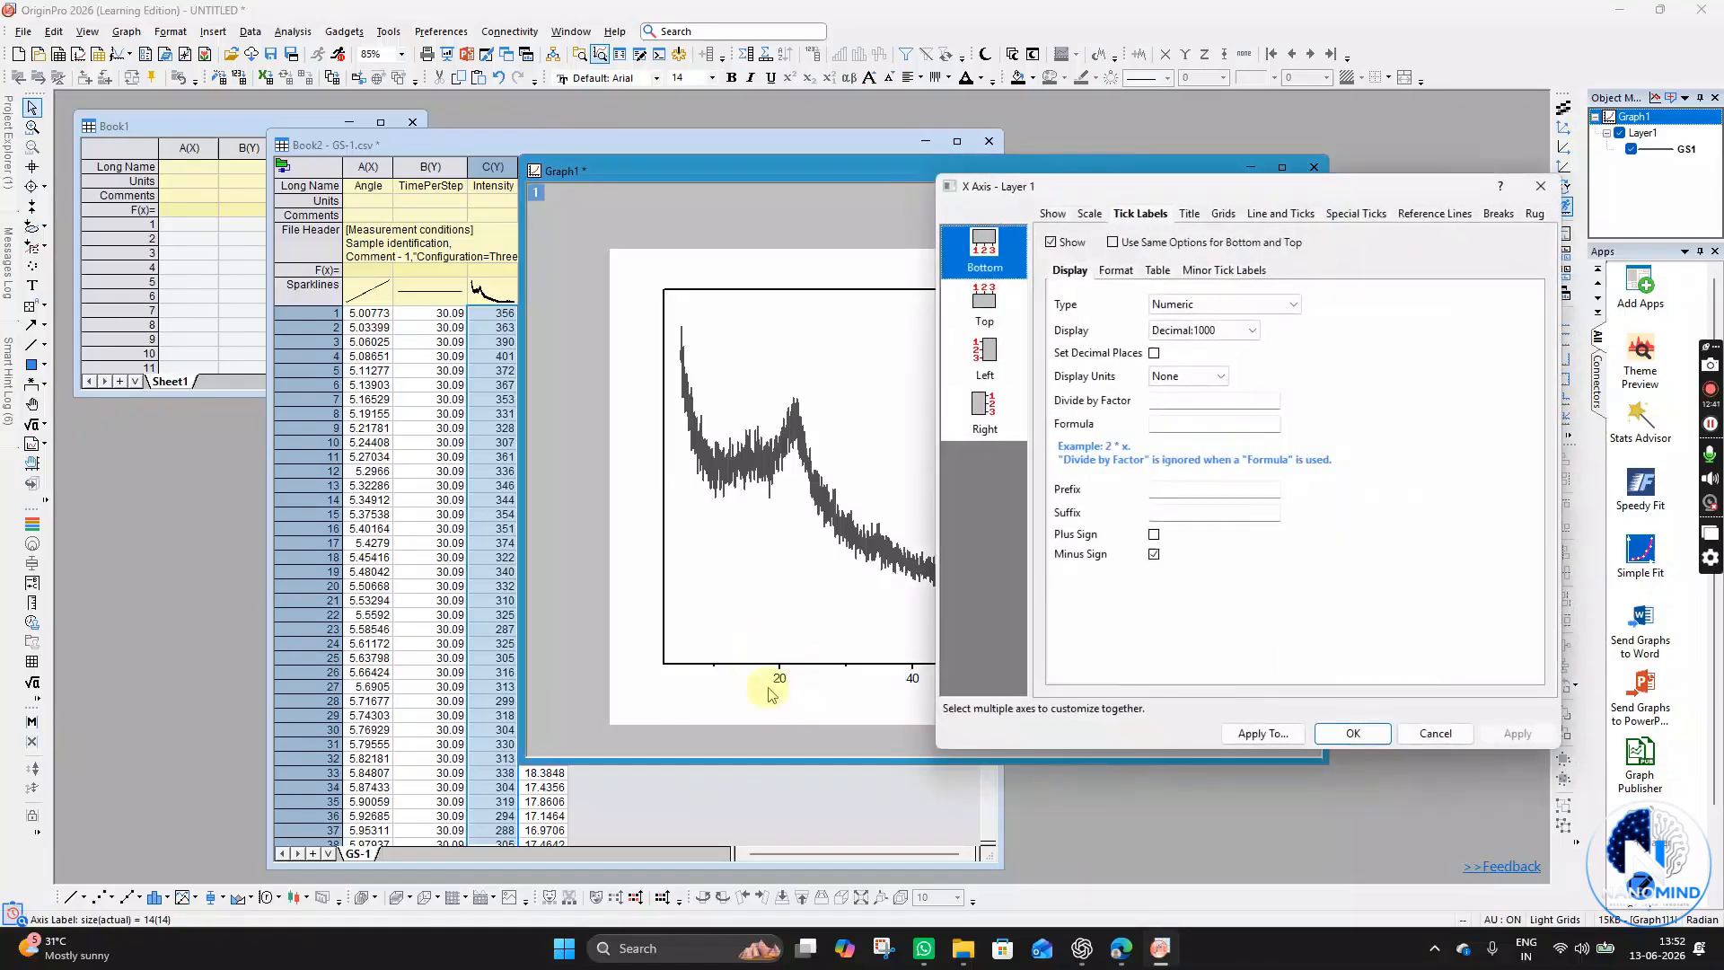
left_click_drag(1266, 196, 410, 184)
left_click(310, 198)
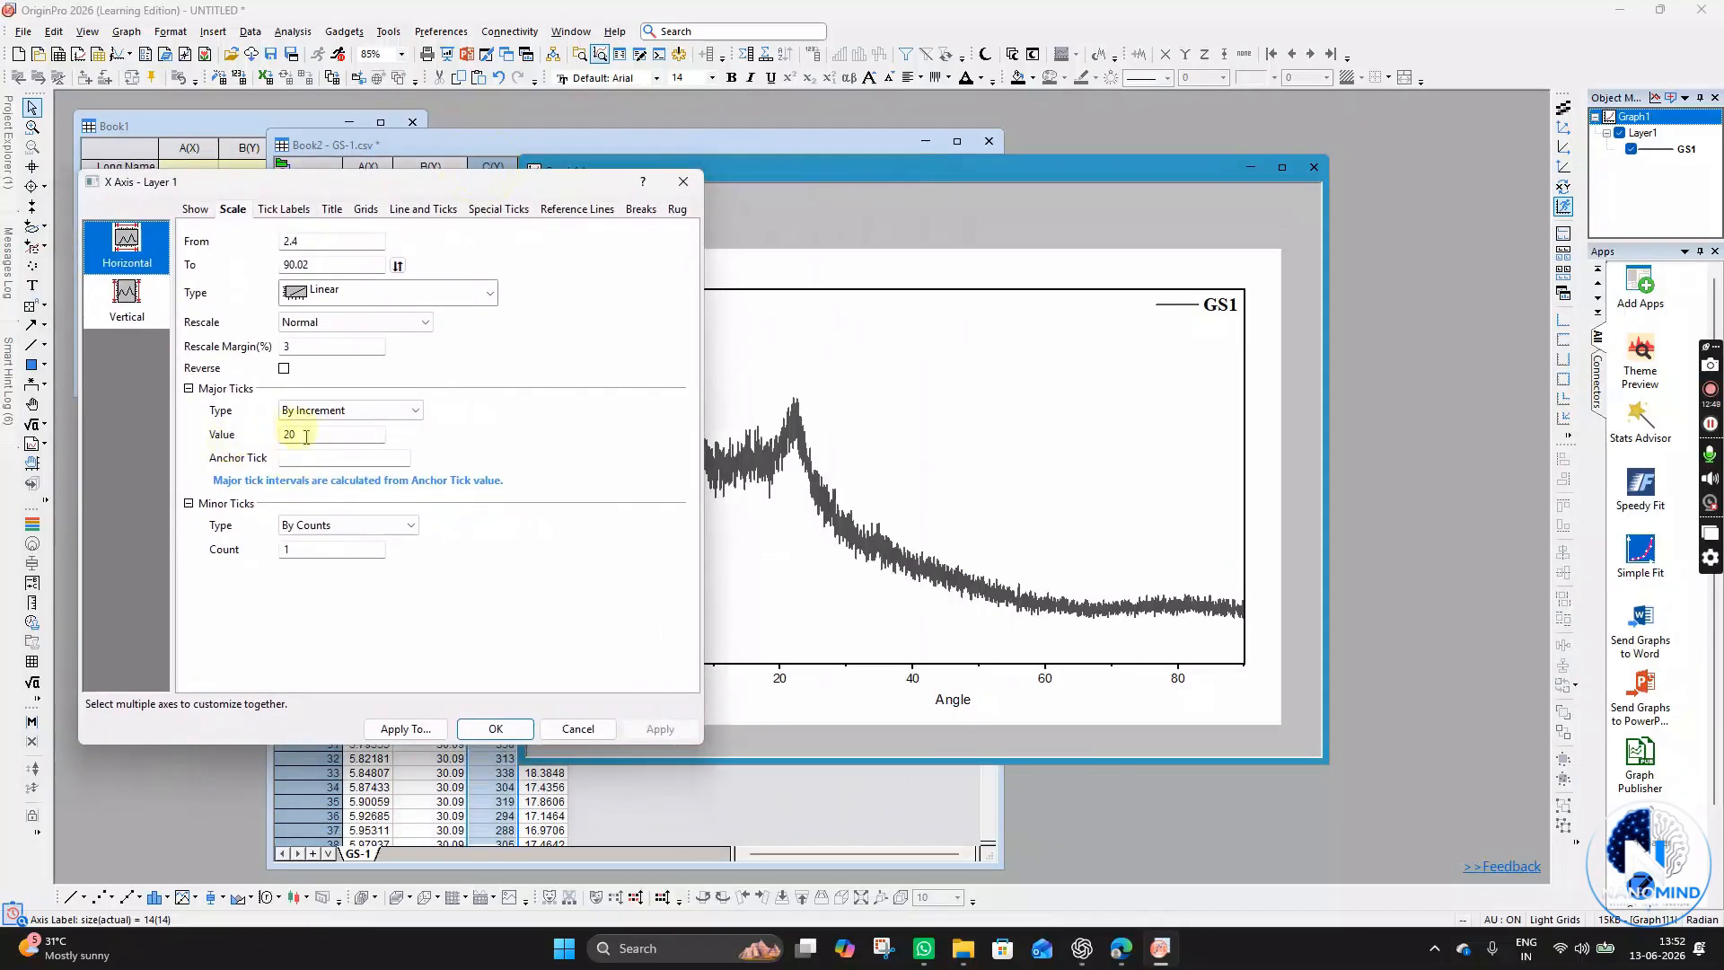
left_click_drag(299, 435, 270, 433)
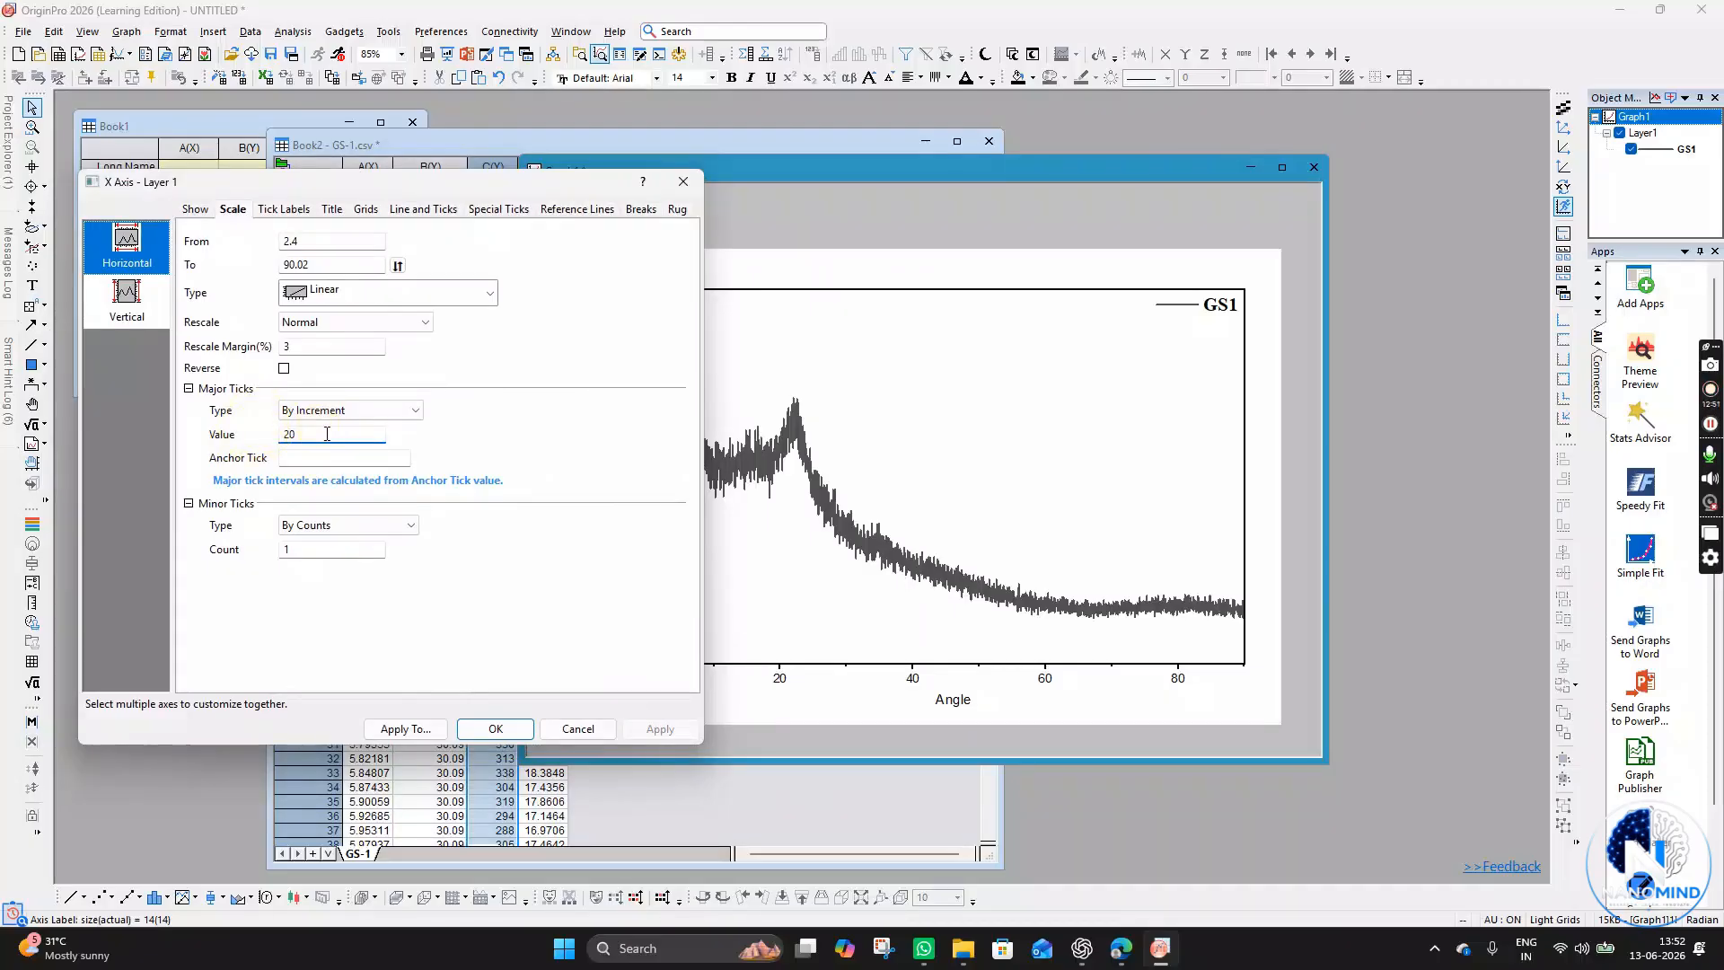
left_click(659, 728)
left_click(496, 728)
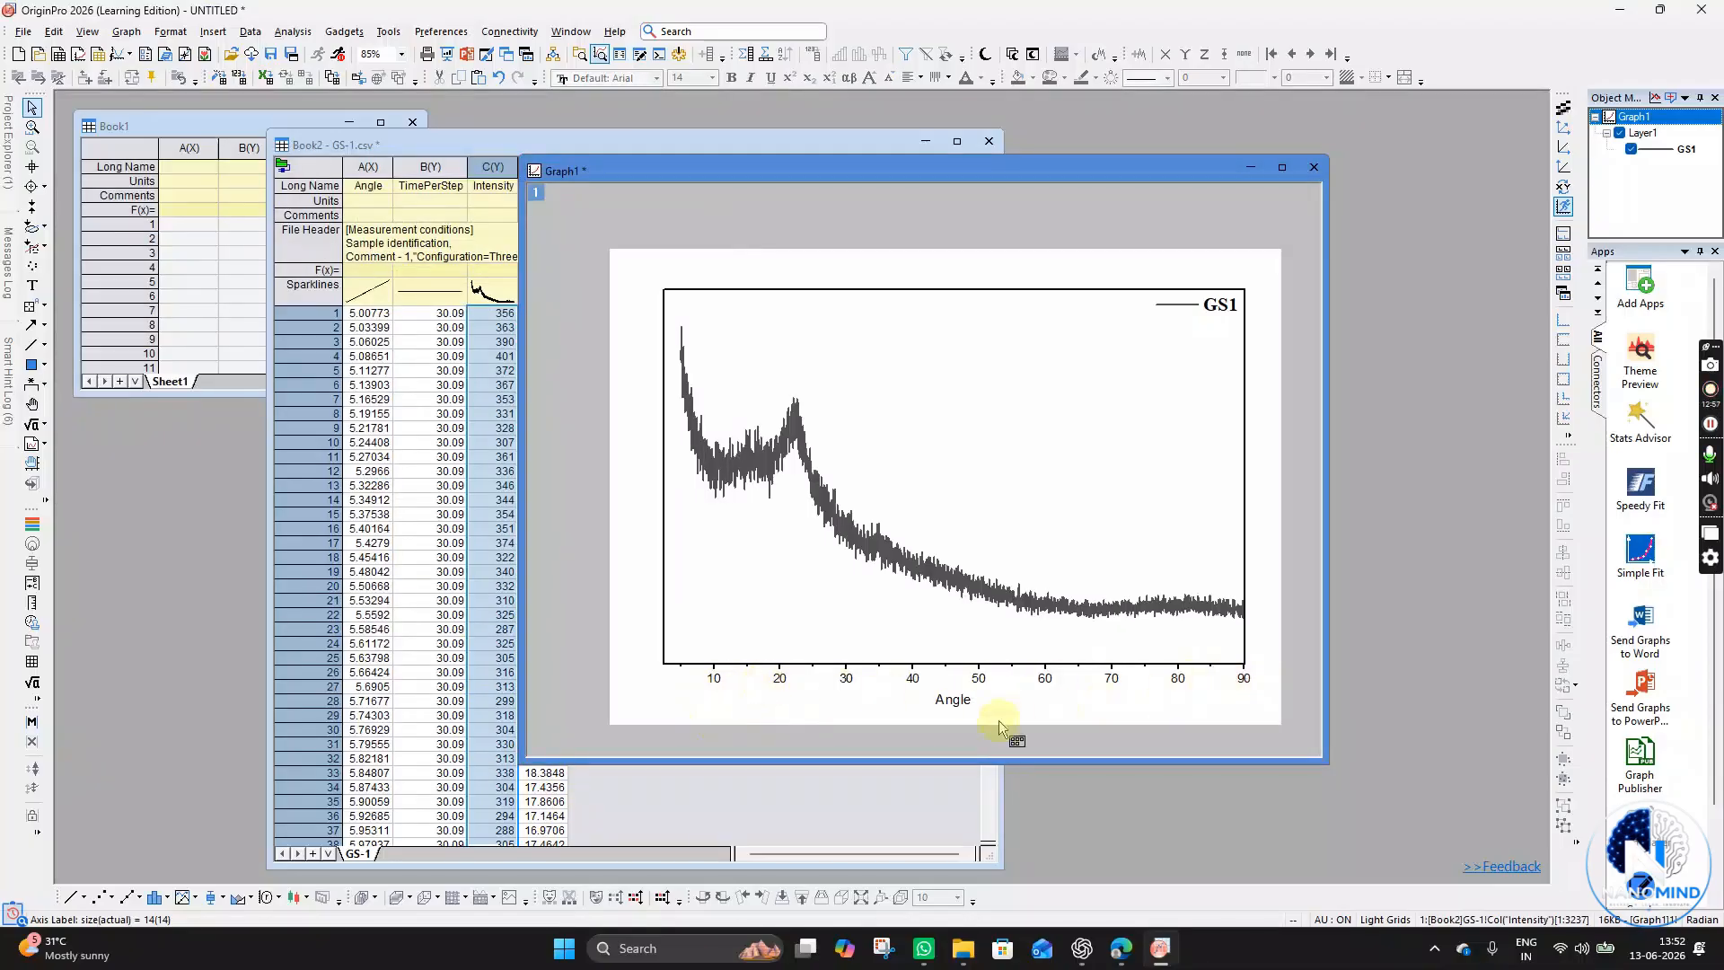
- Rename the X axis title to "Angle (2 Theta)"
double_click(952, 700)
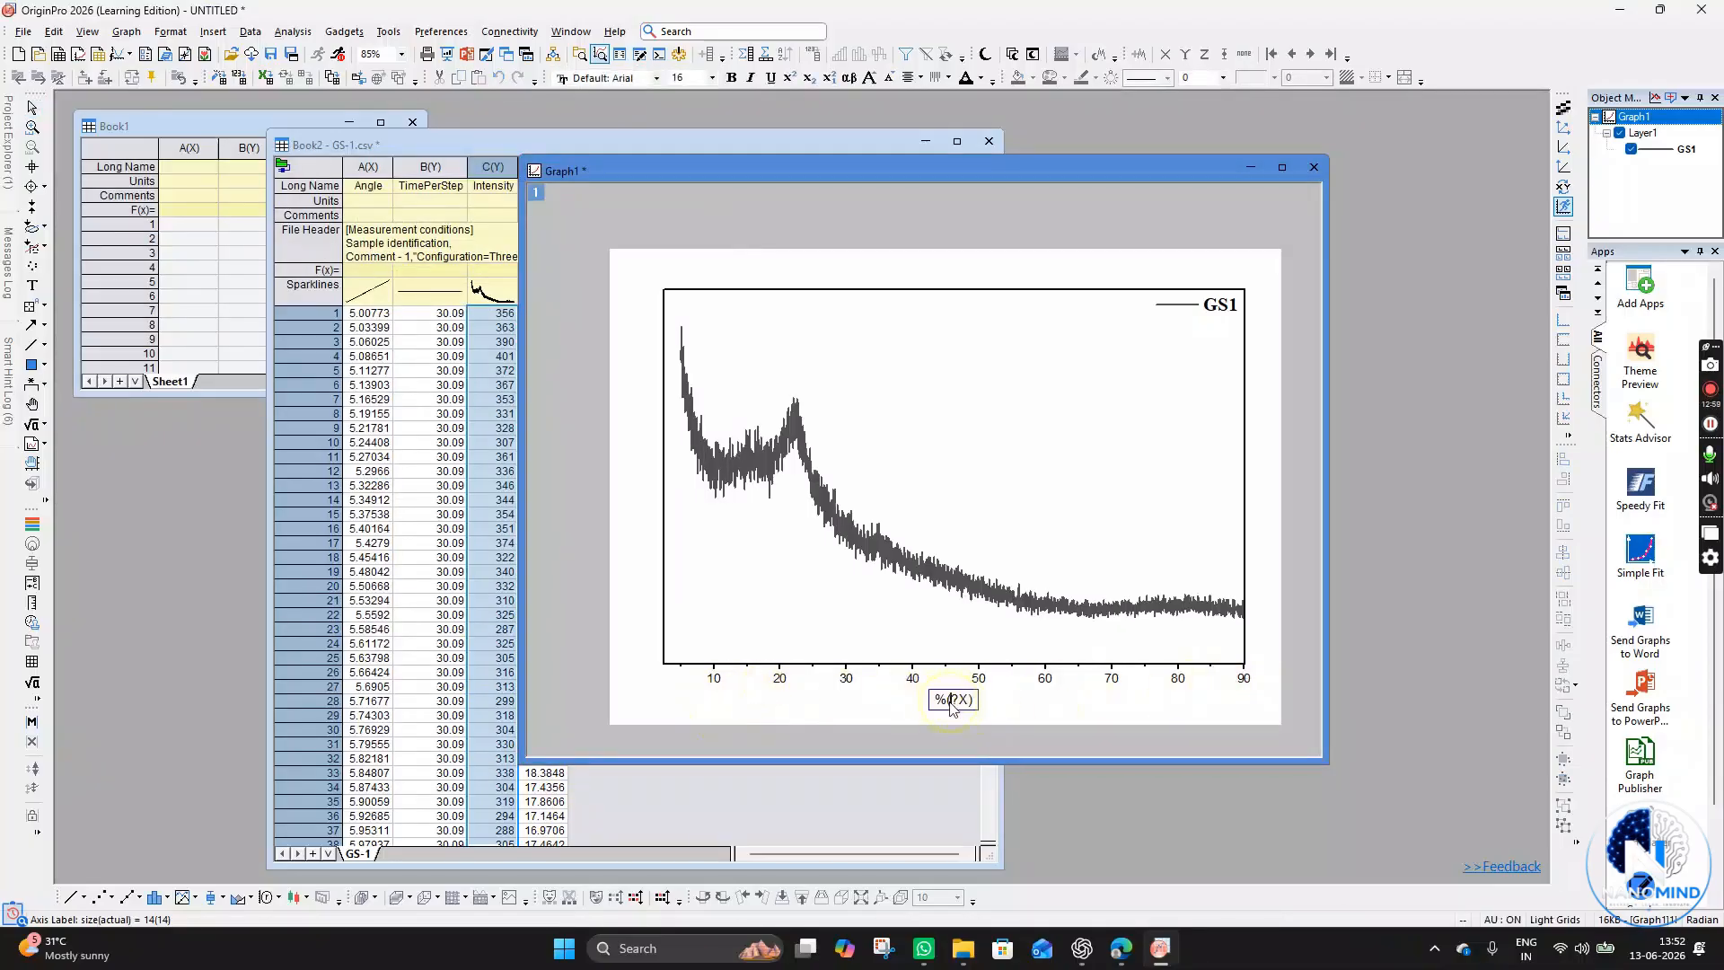
key("ctrl+a")
type("Angle (2 Thes")
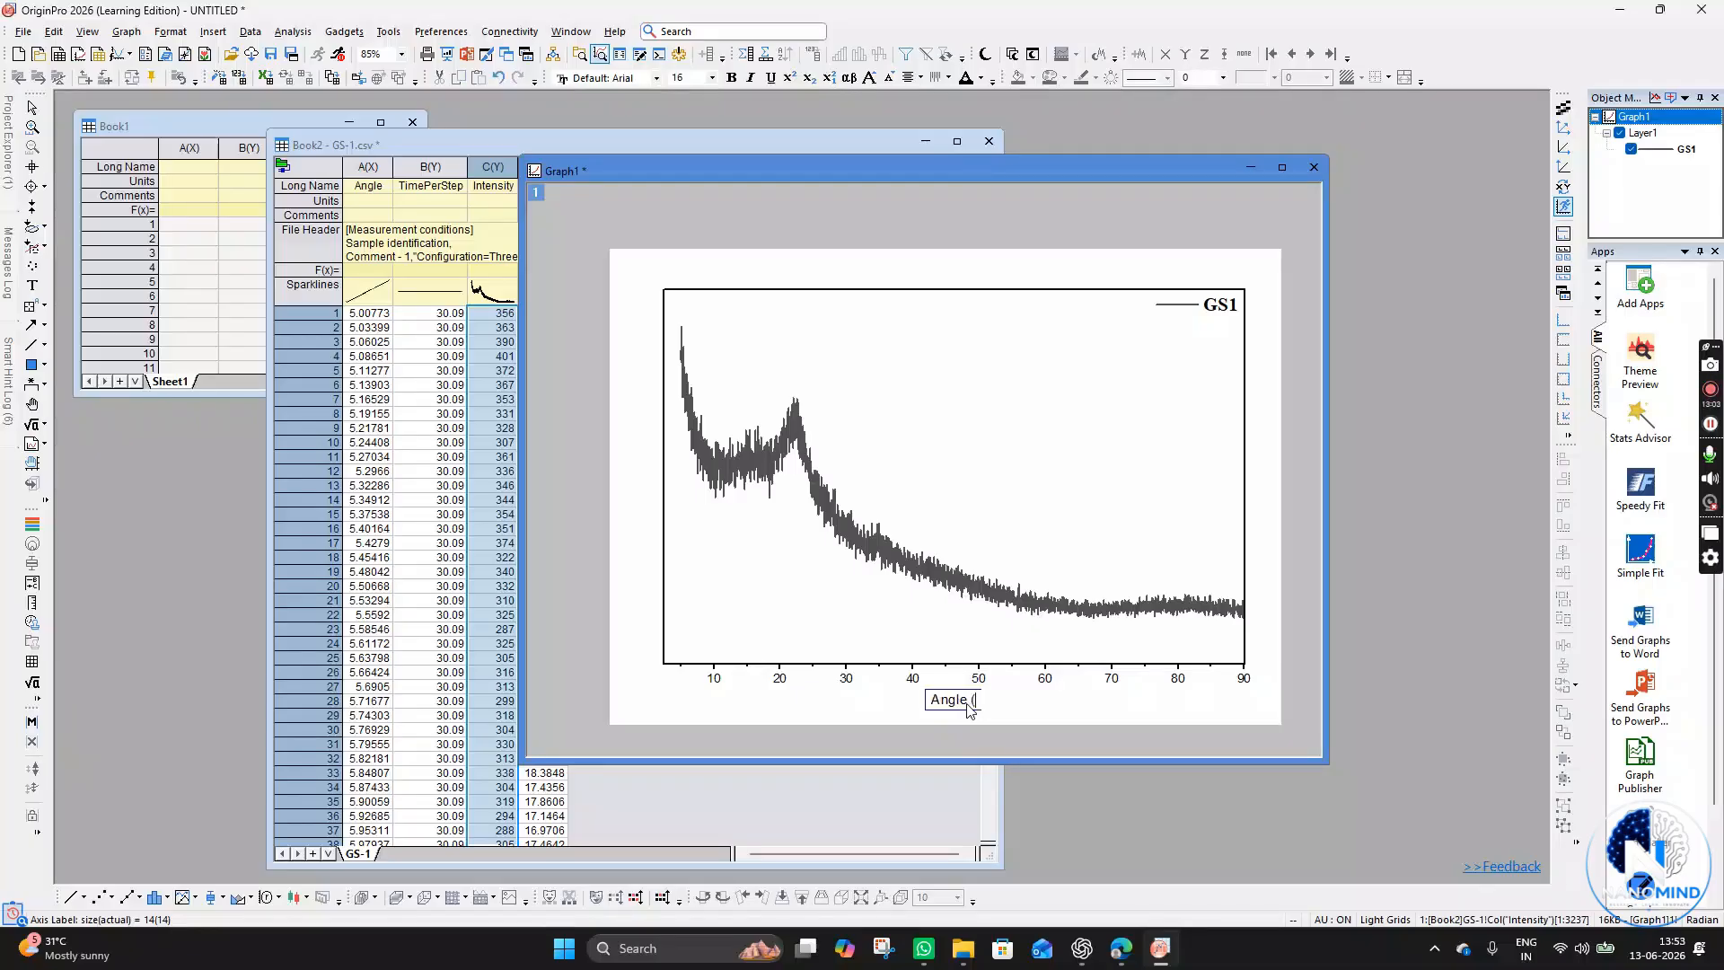
key("BackSpace")
type("ta)")
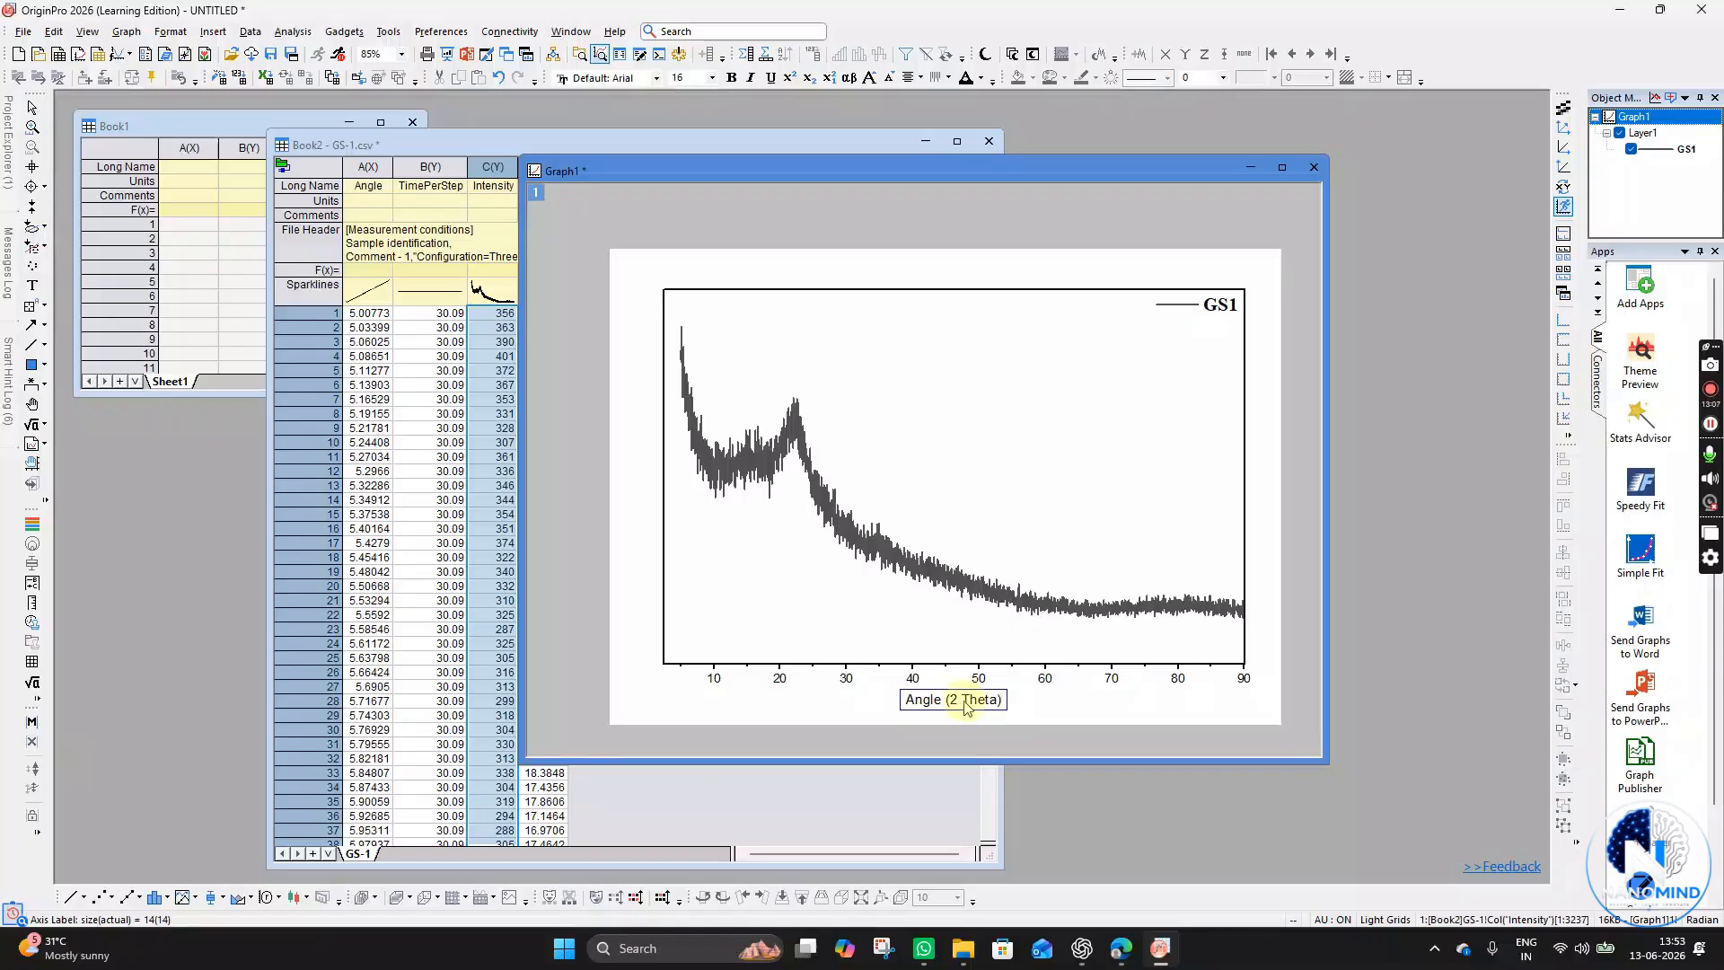
- Set the X axis title font to Times New Roman at size 22
key("ctrl+a")
left_click(1044, 701)
double_click(968, 704)
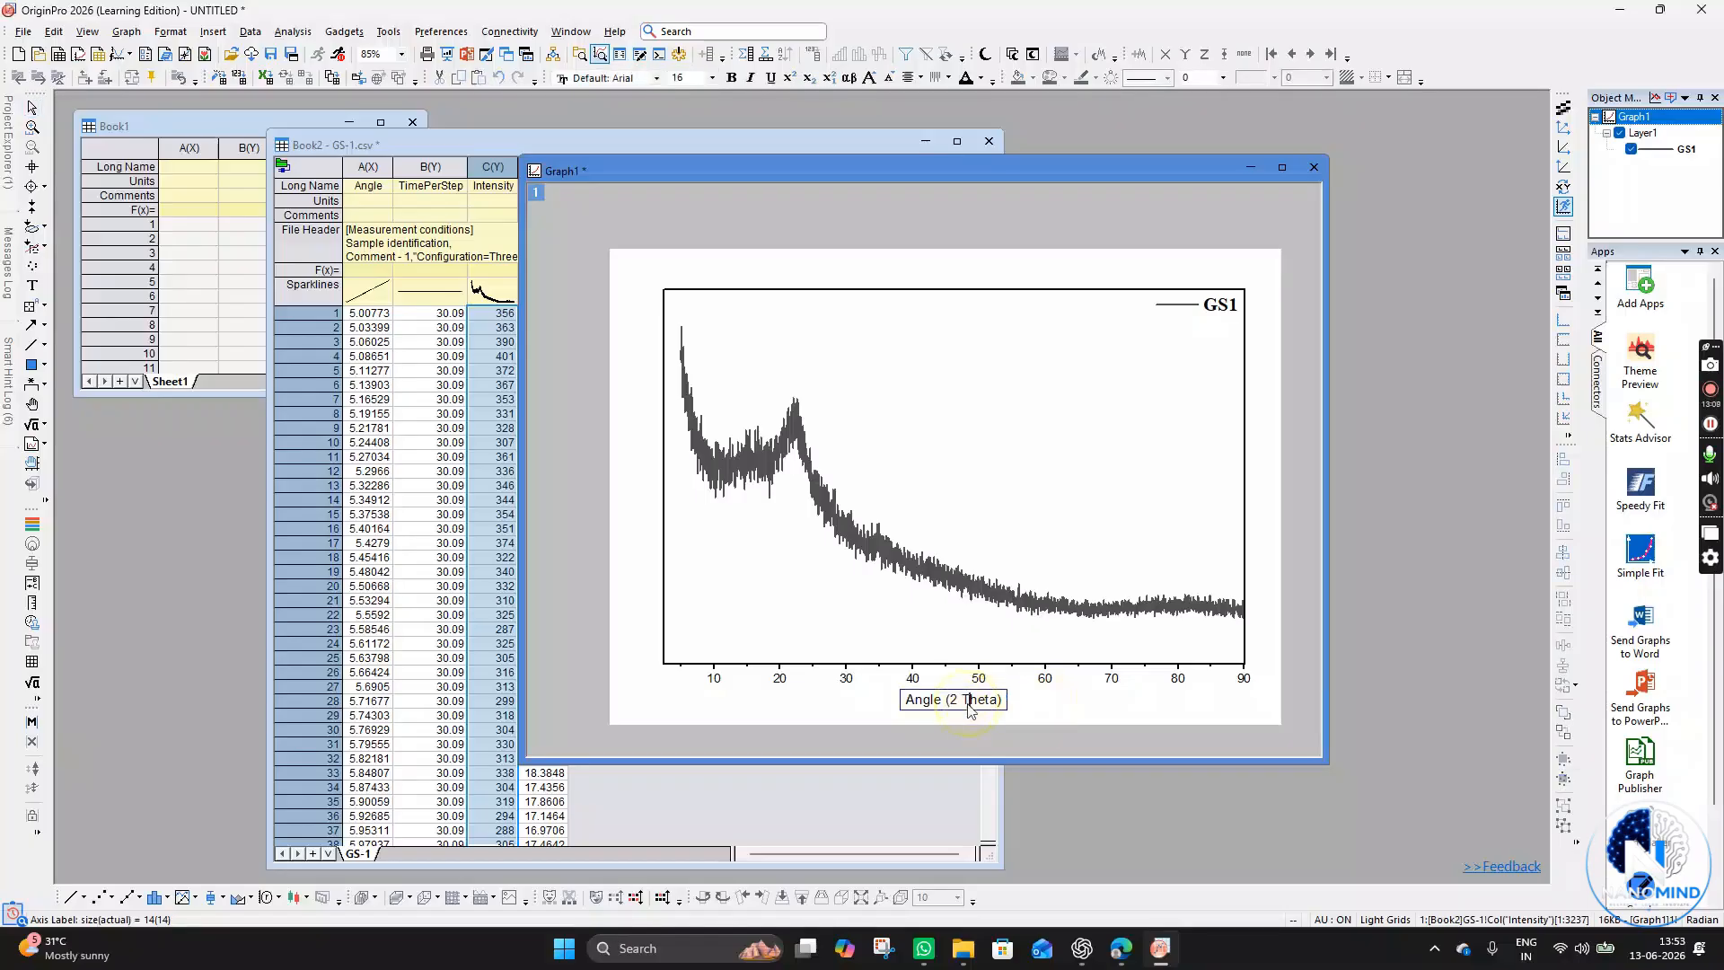
key("ctrl+a")
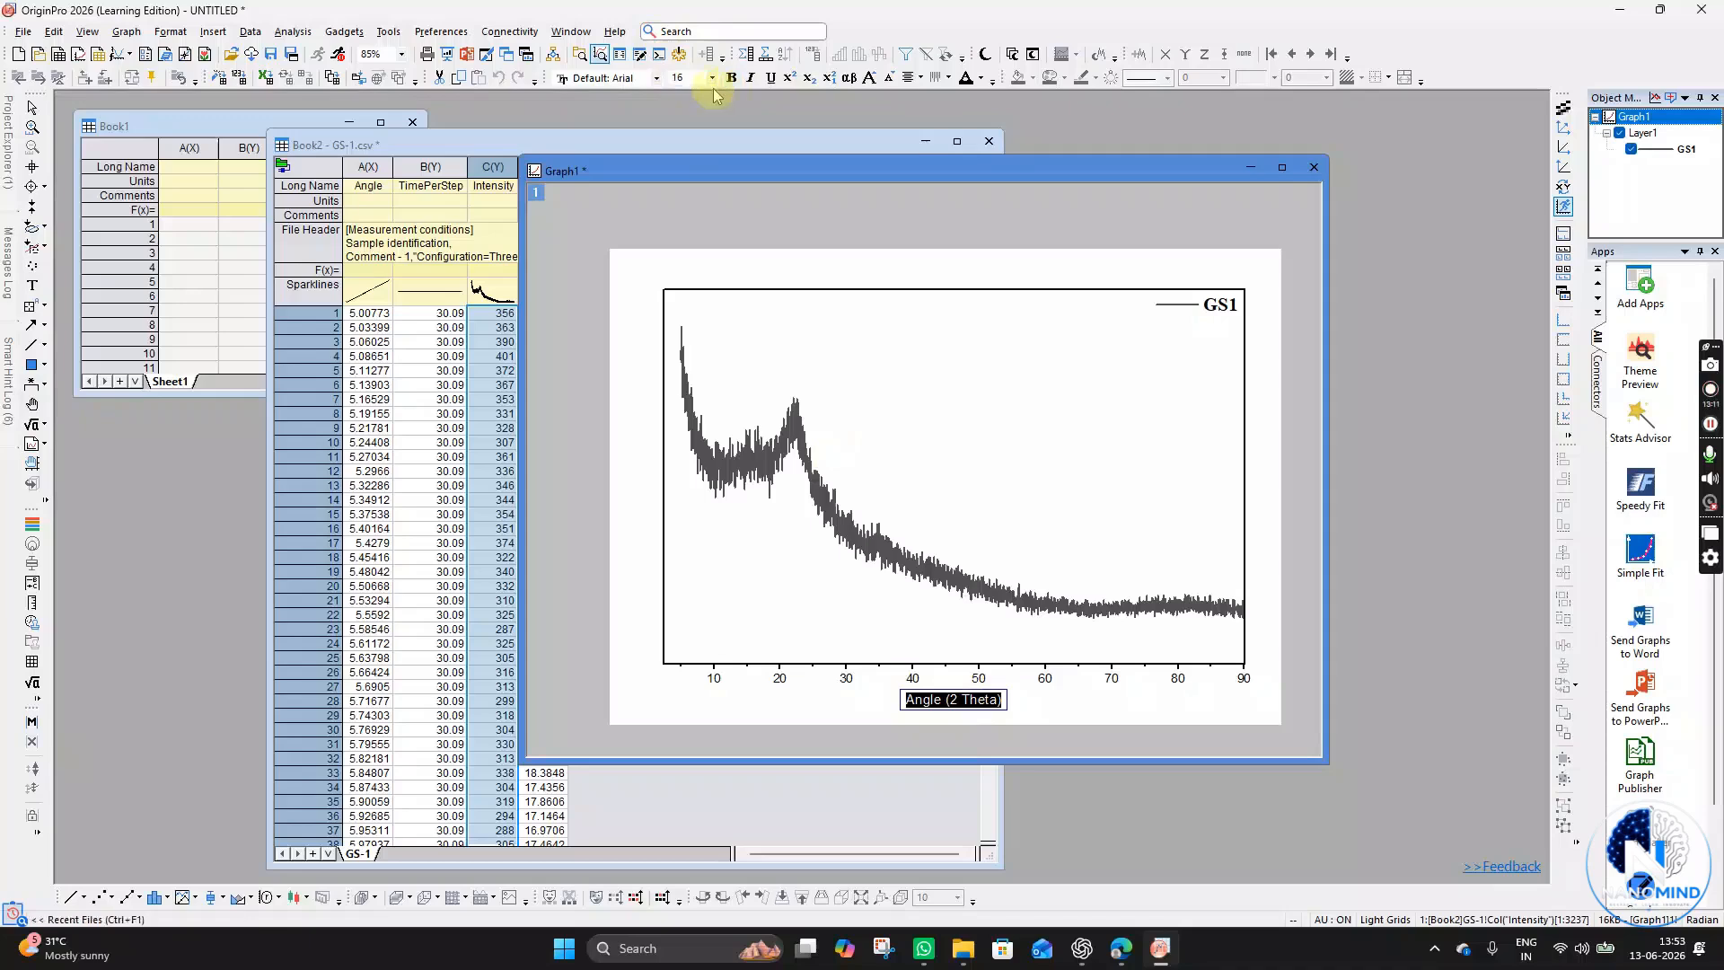
left_click(611, 81)
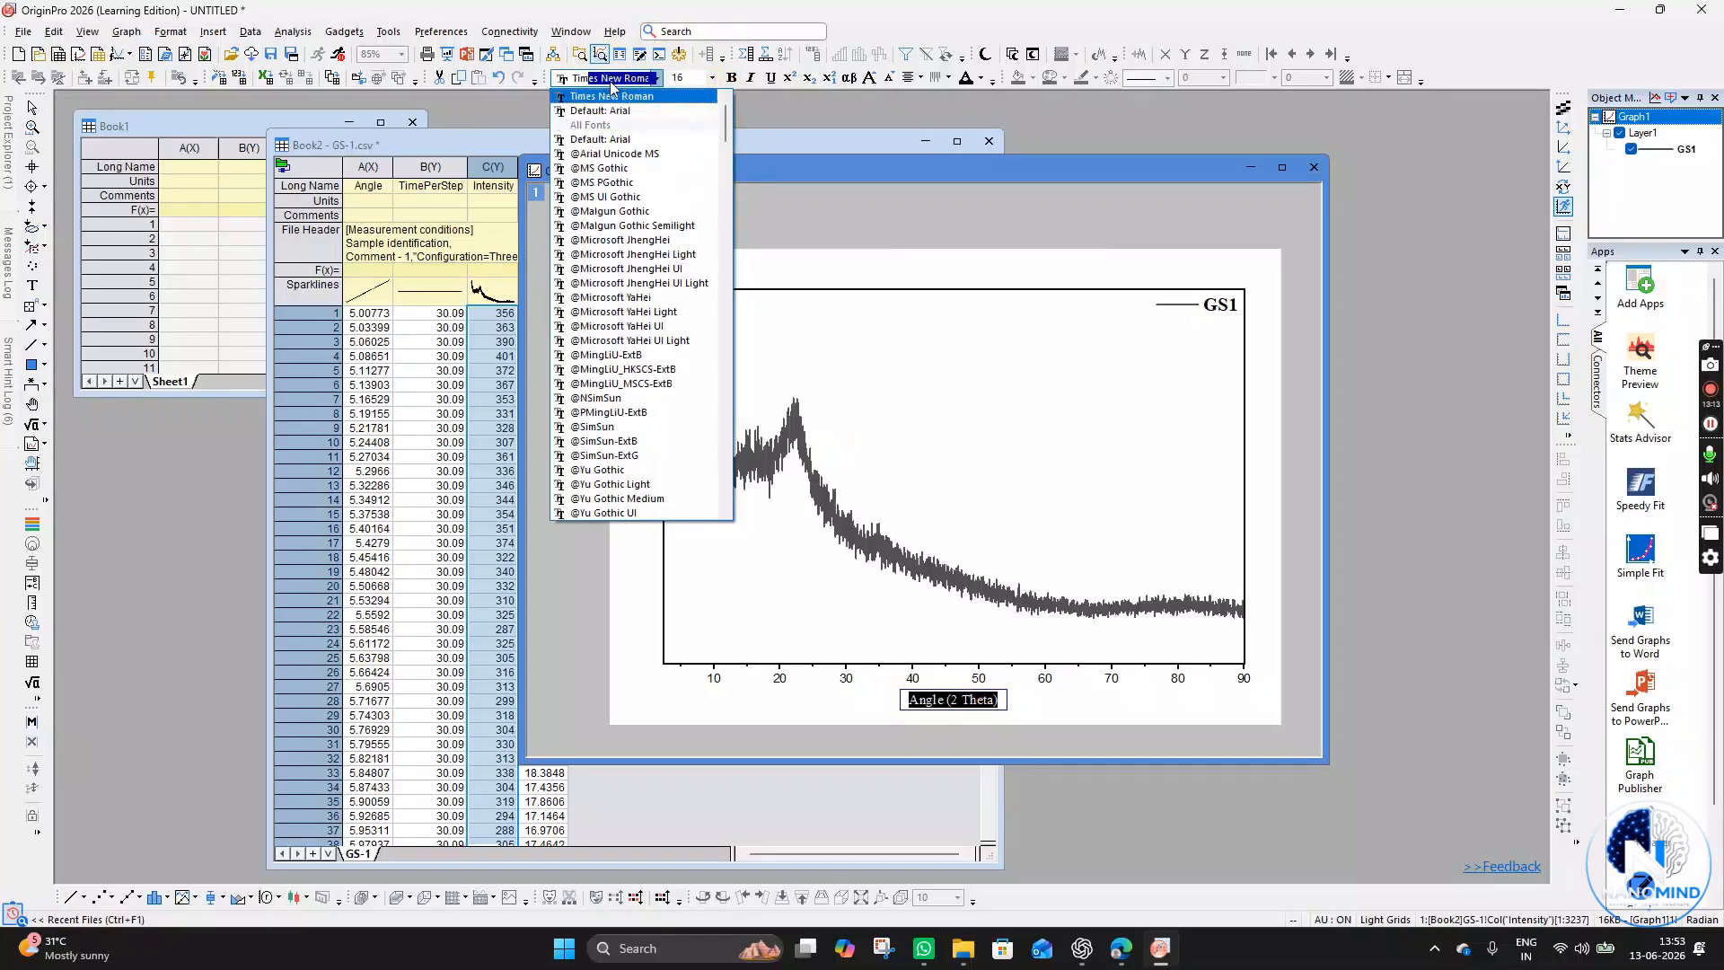
left_click(610, 85)
left_click(694, 79)
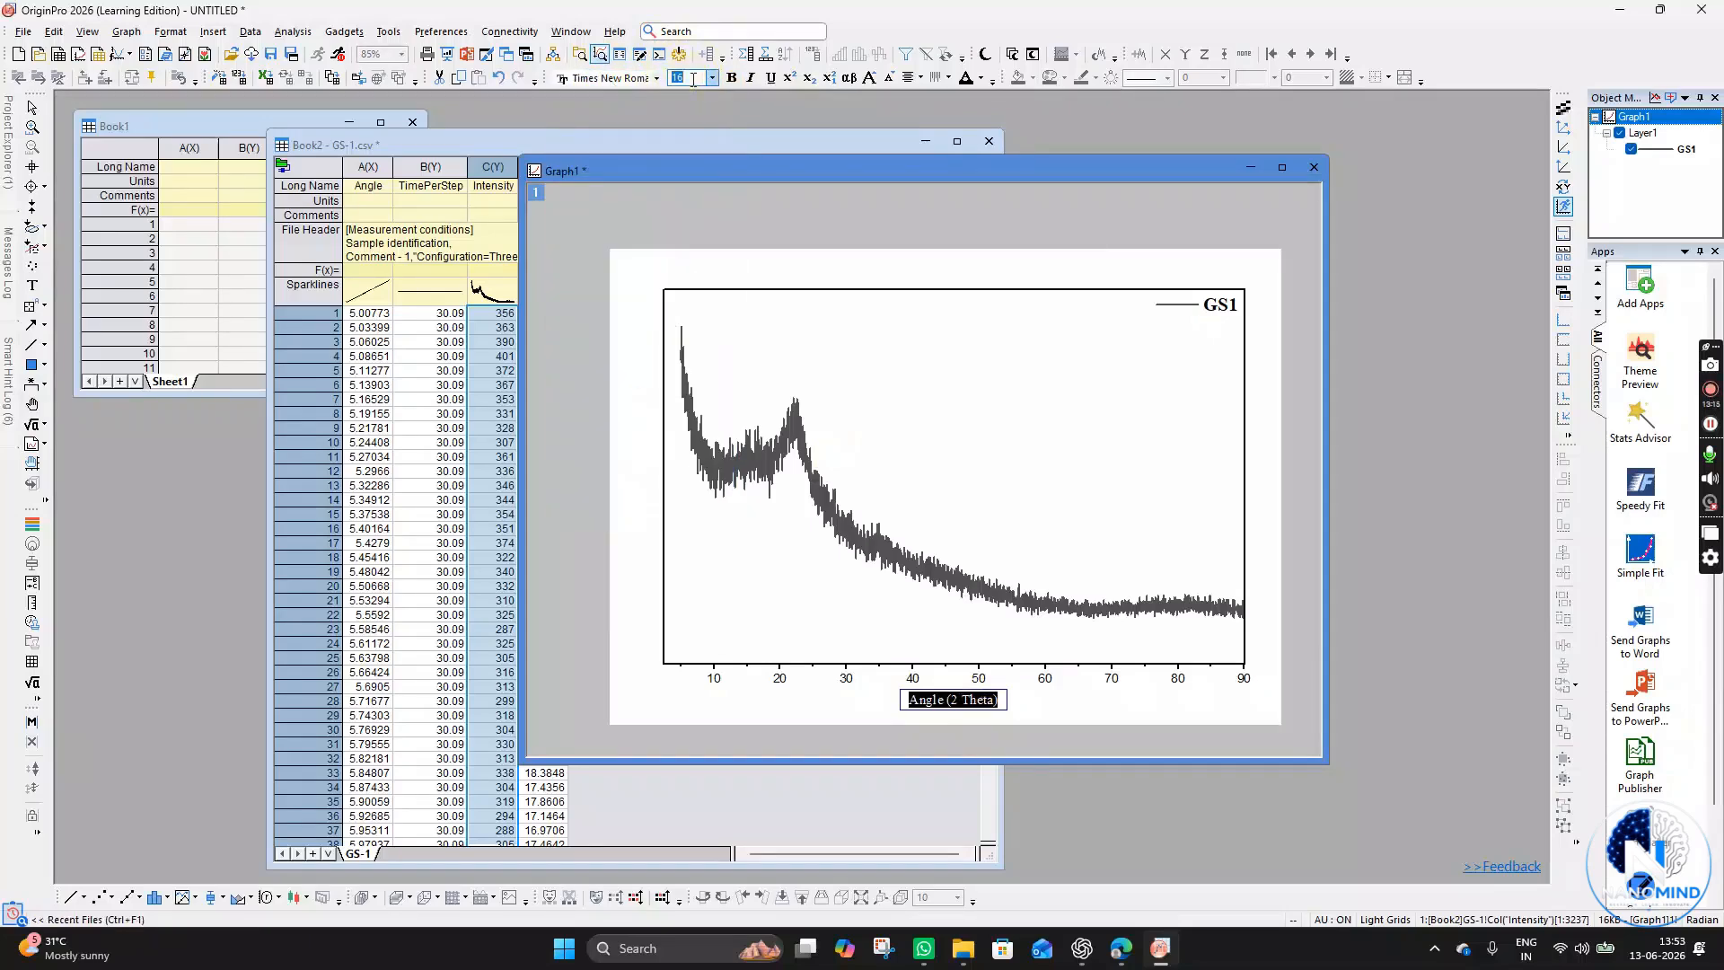
type("22")
key("Return")
left_click(951, 635)
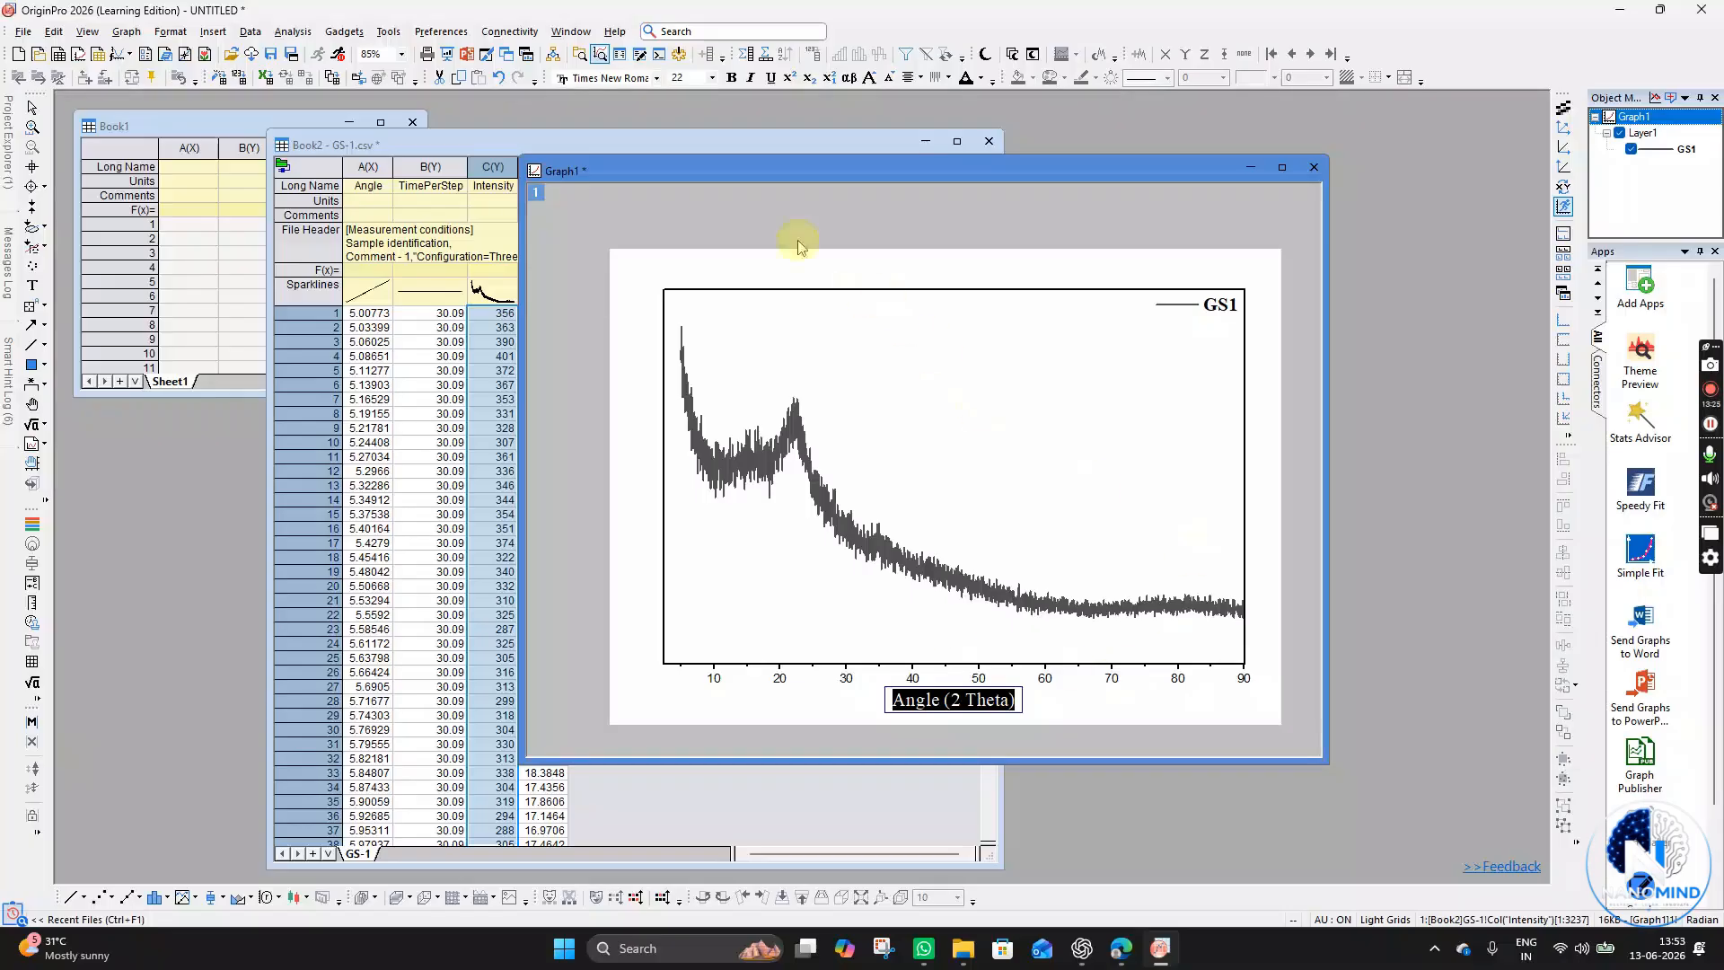
- Make the X axis title bold
left_click(1061, 701)
left_click(967, 710)
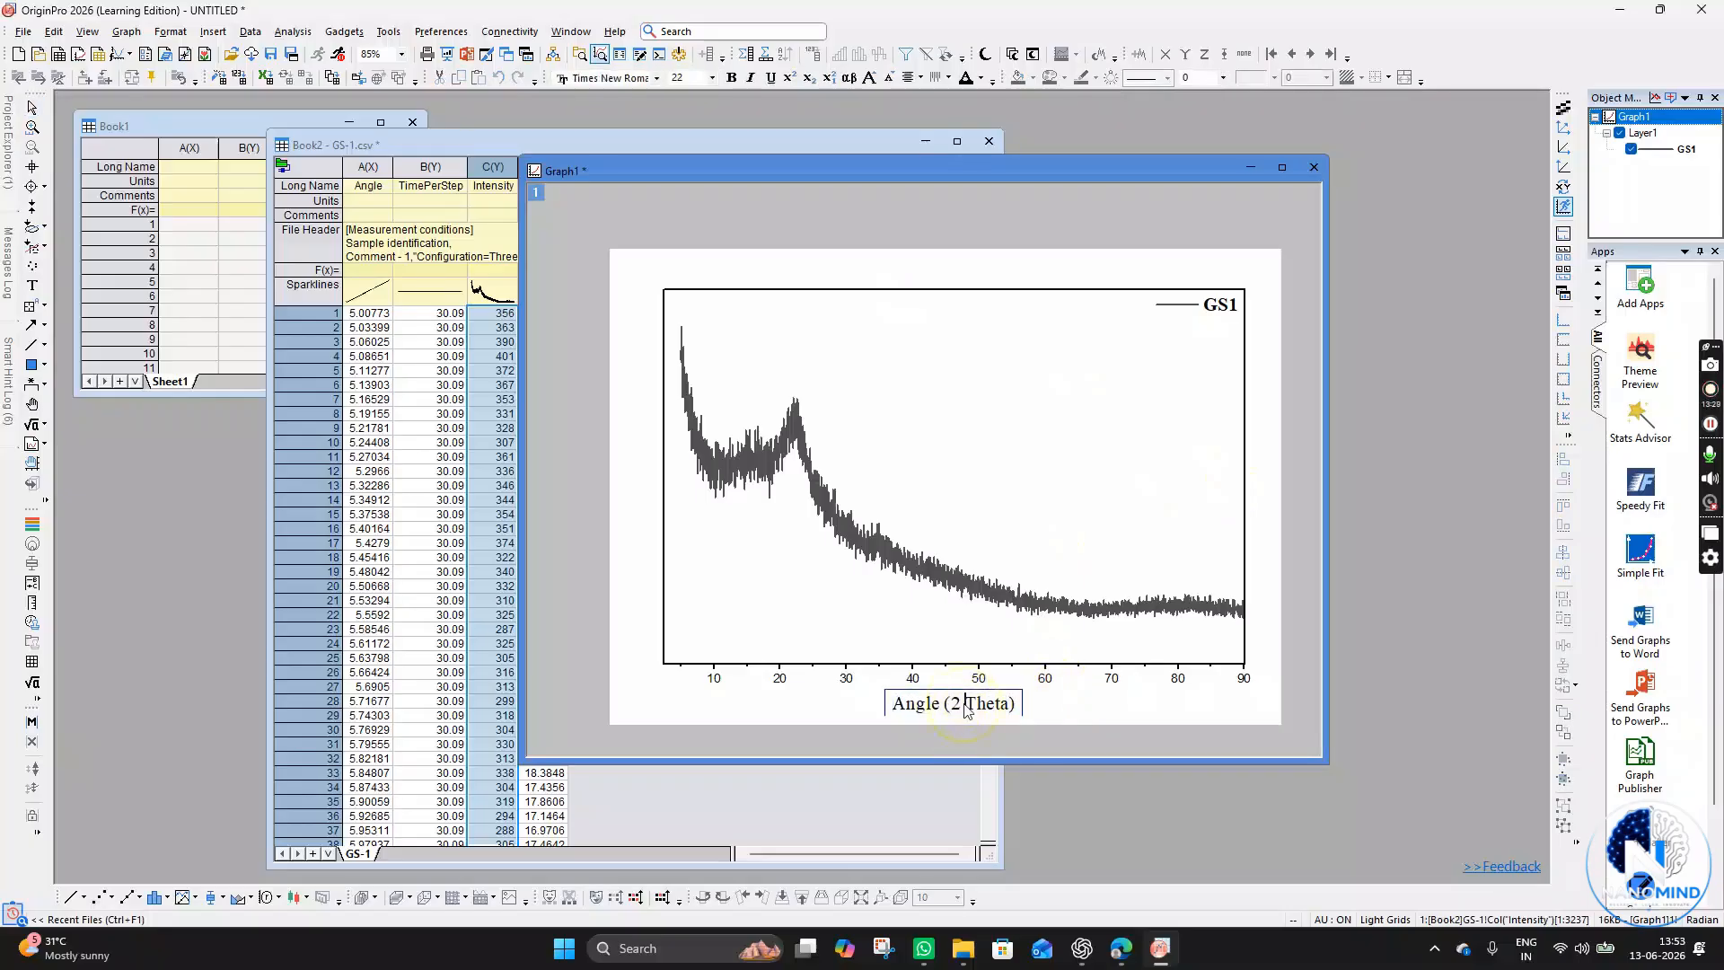
key("ctrl+a")
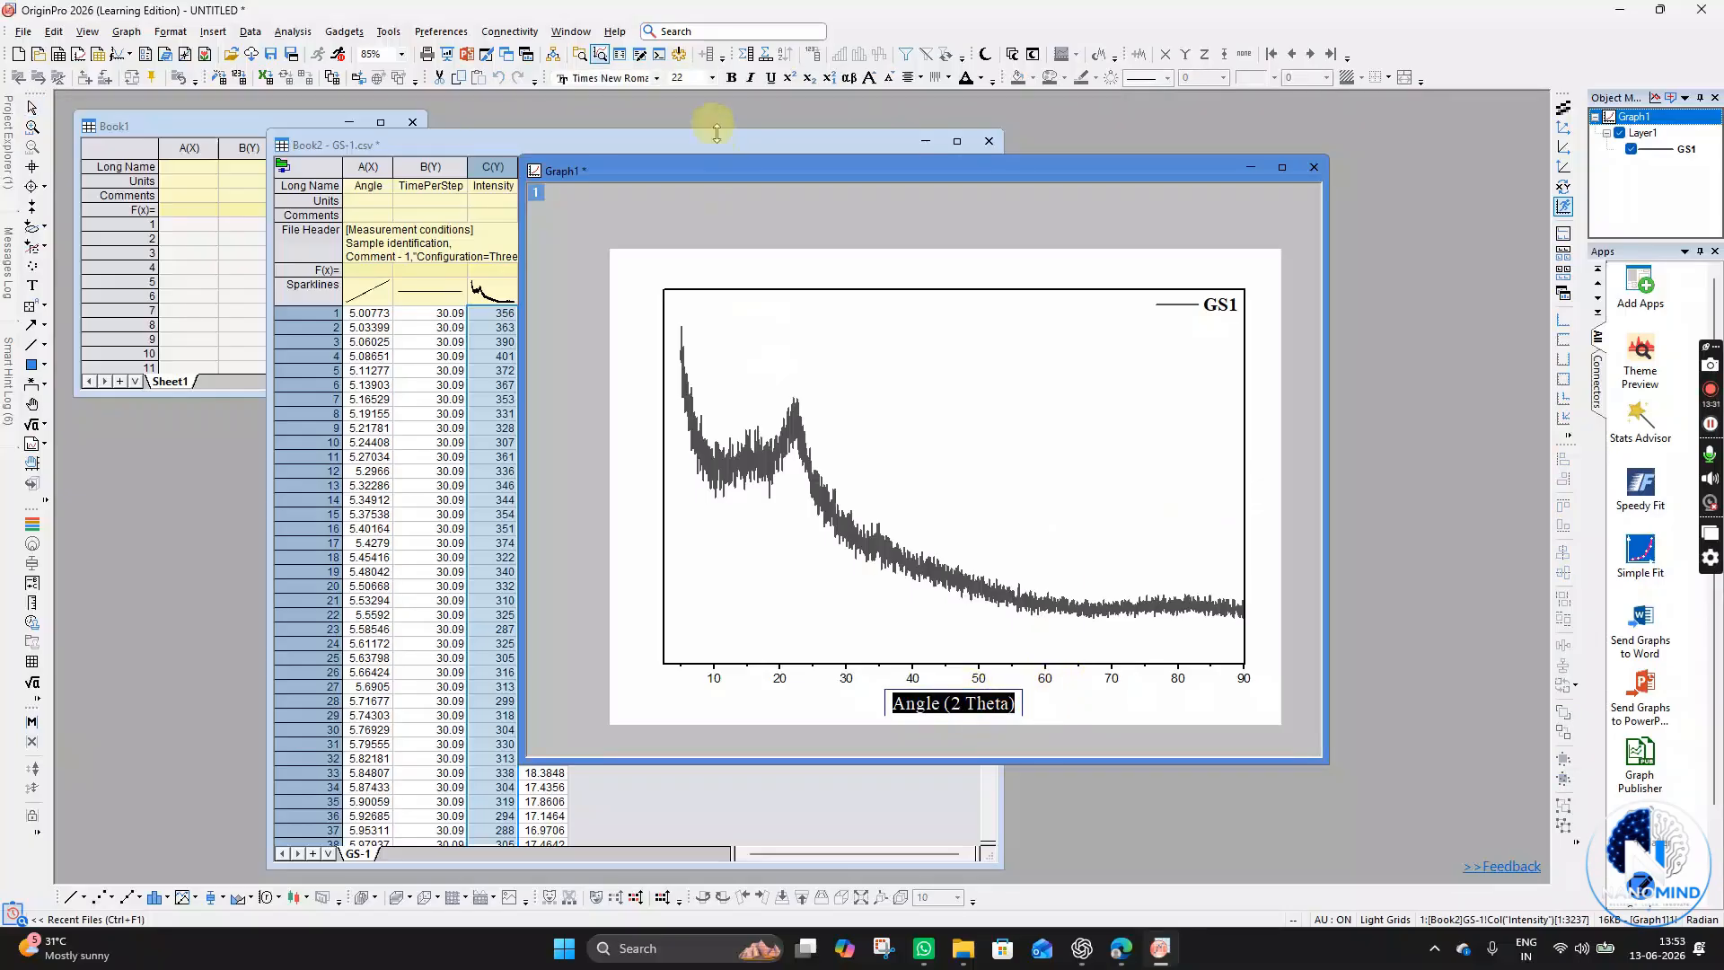
left_click(731, 77)
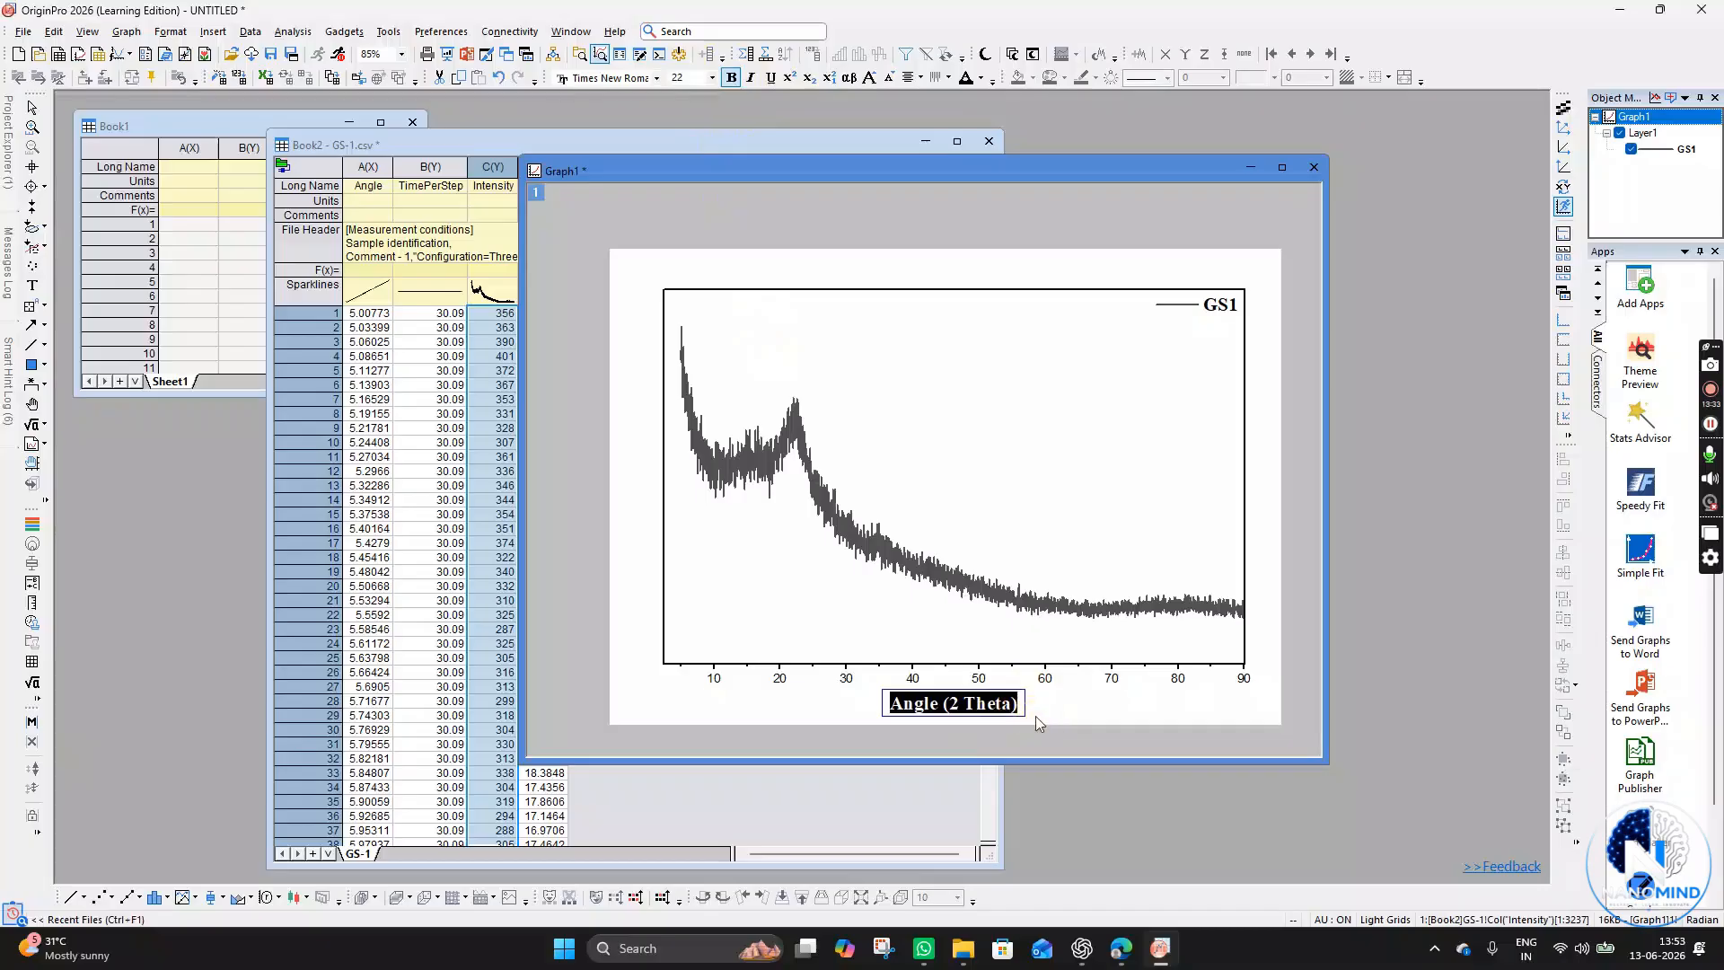
left_click(1036, 715)
- Select the X axis tick labels and make them bold at font size 22
left_click(1046, 680)
left_click(1047, 715)
left_click(1042, 680)
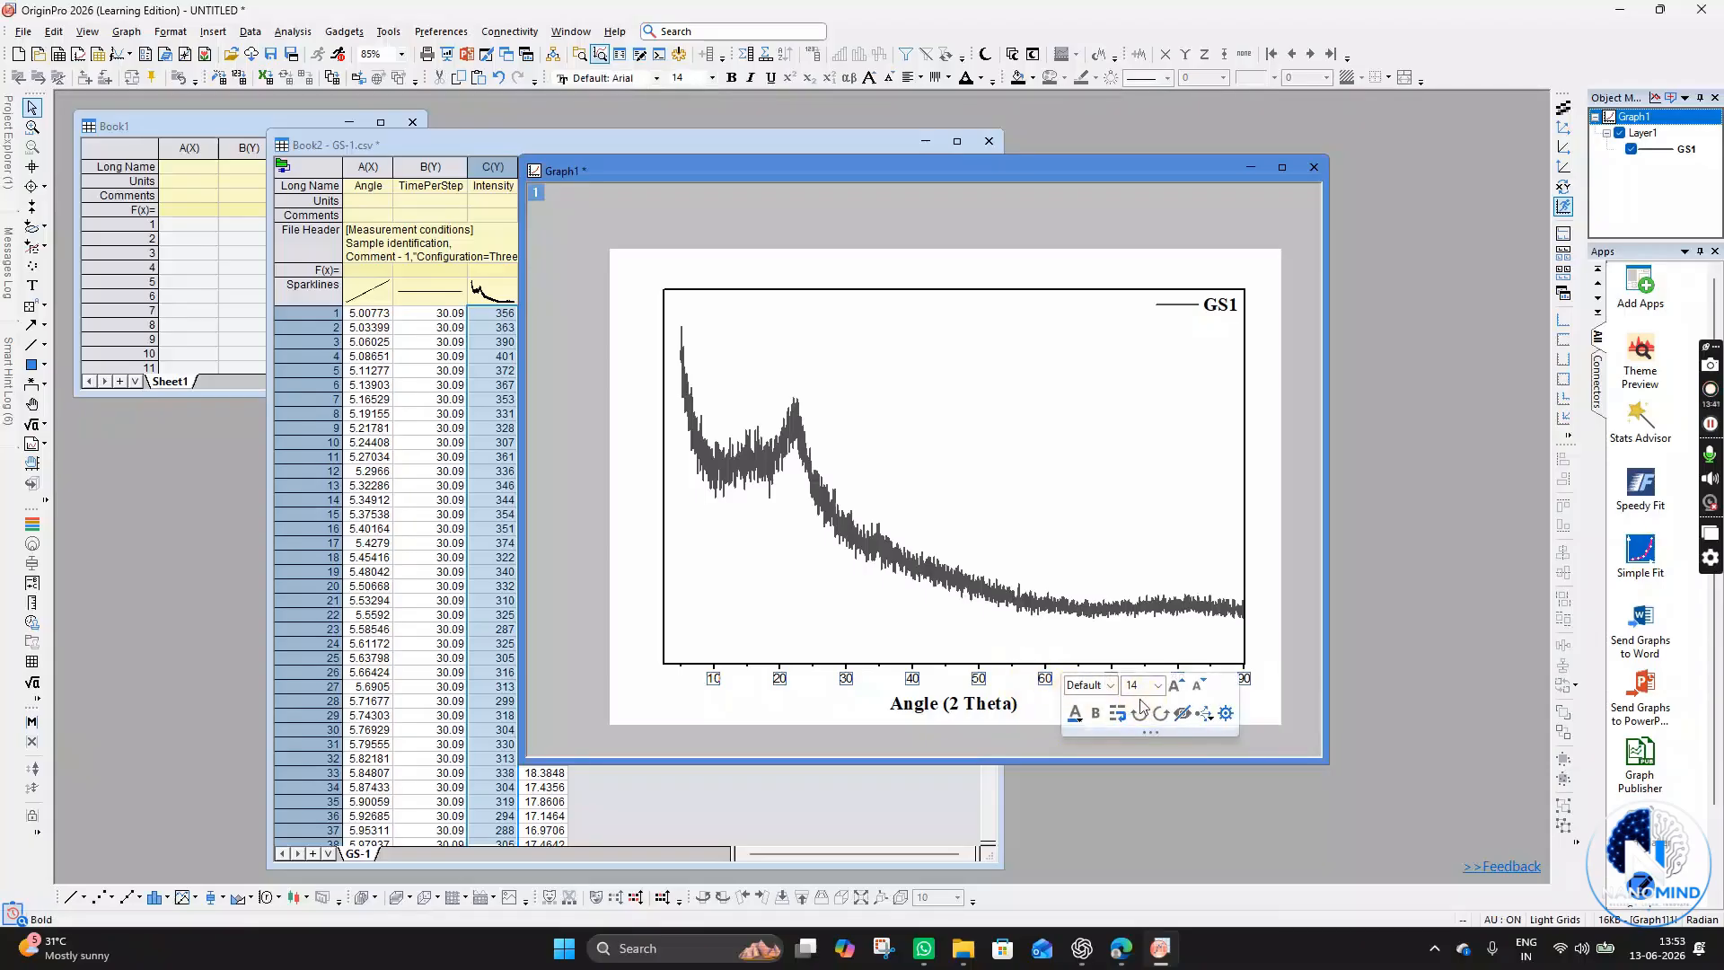
left_click(1097, 714)
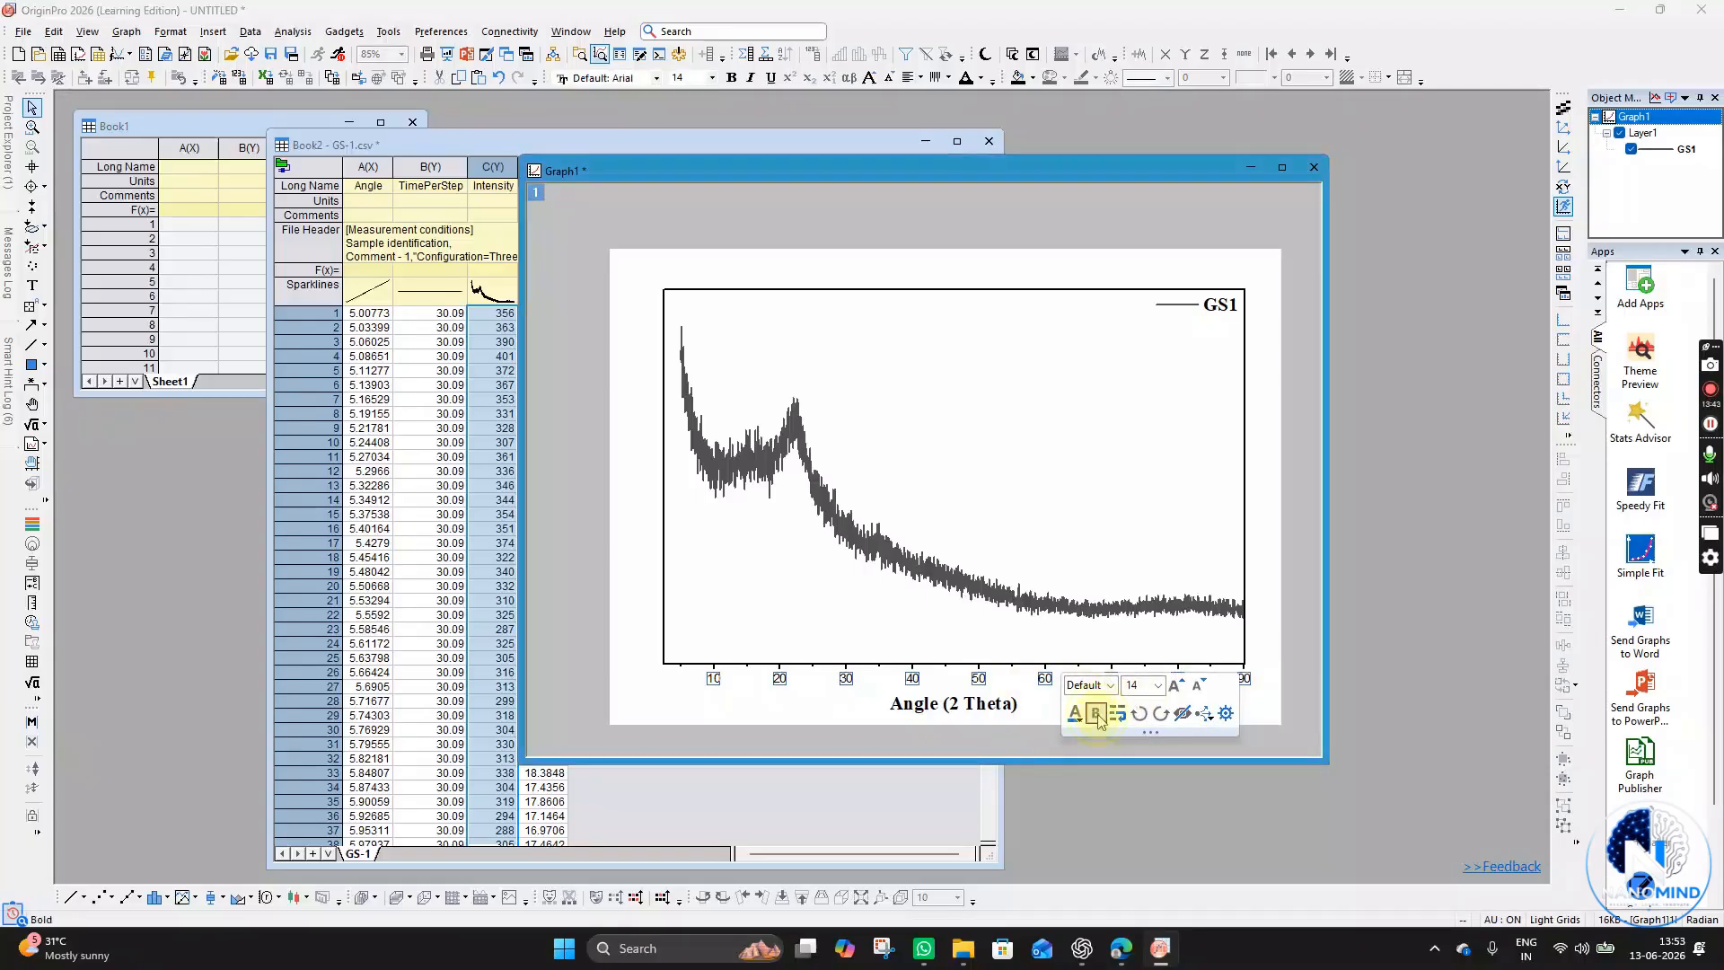
left_click(1107, 685)
left_click(1137, 684)
type("22")
key("Return")
- Set the X axis tick label font to Times New Roman
left_click(1092, 686)
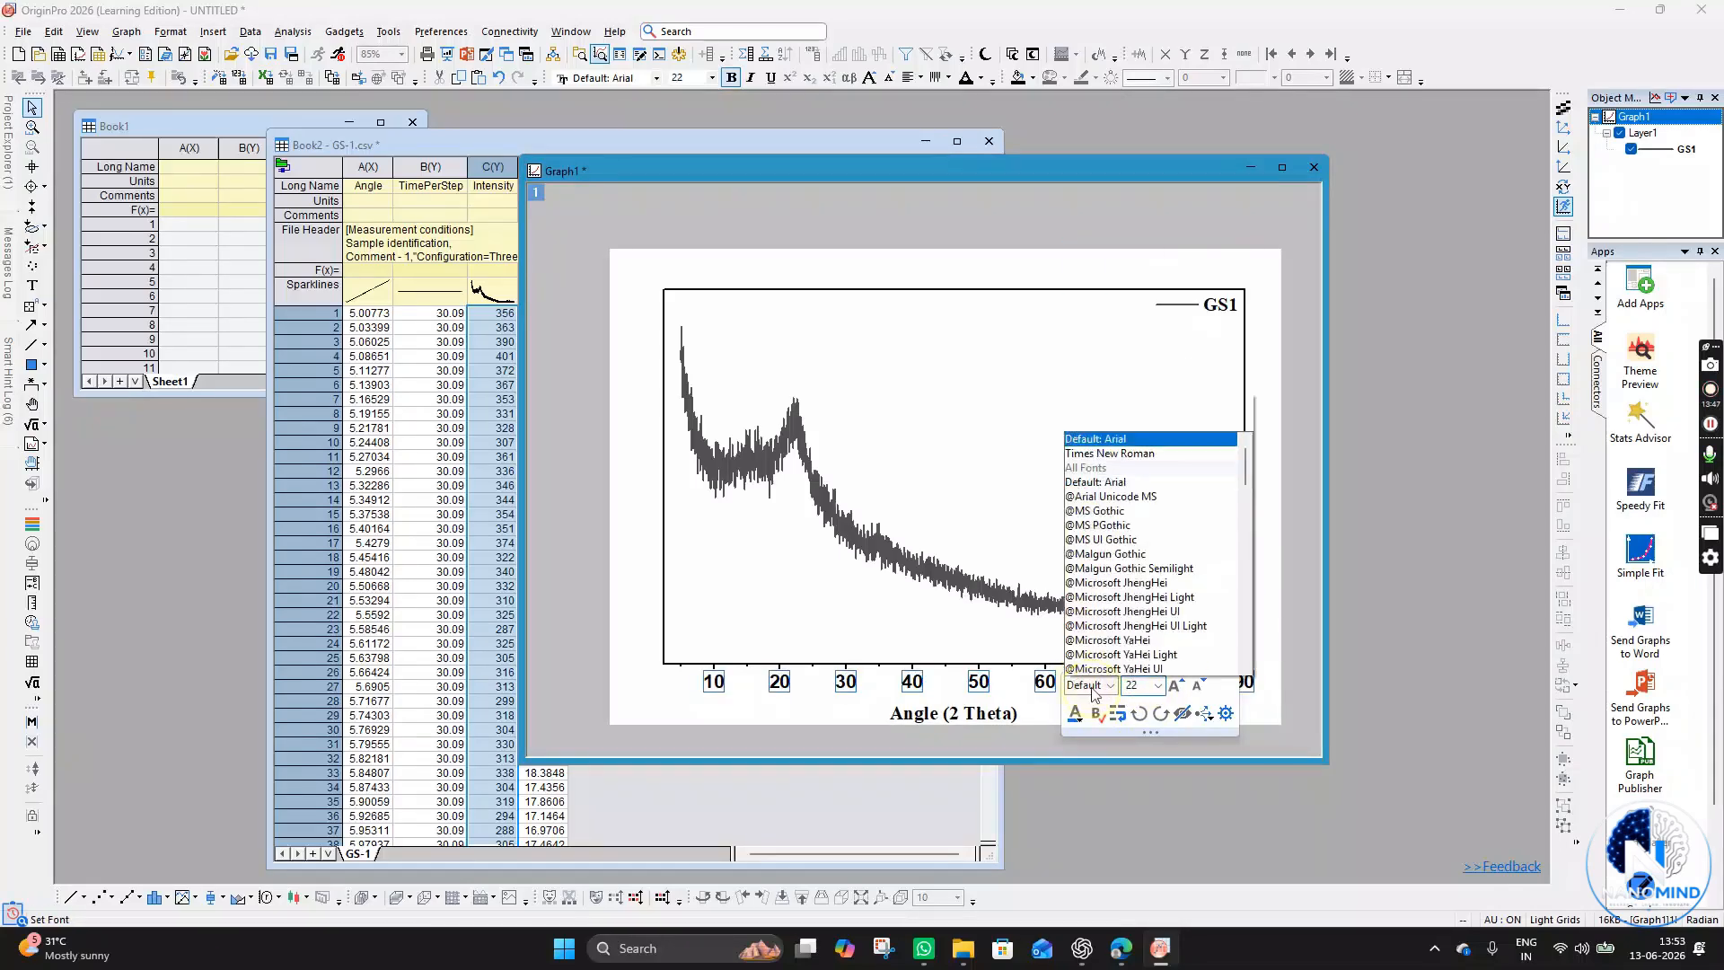
type("r")
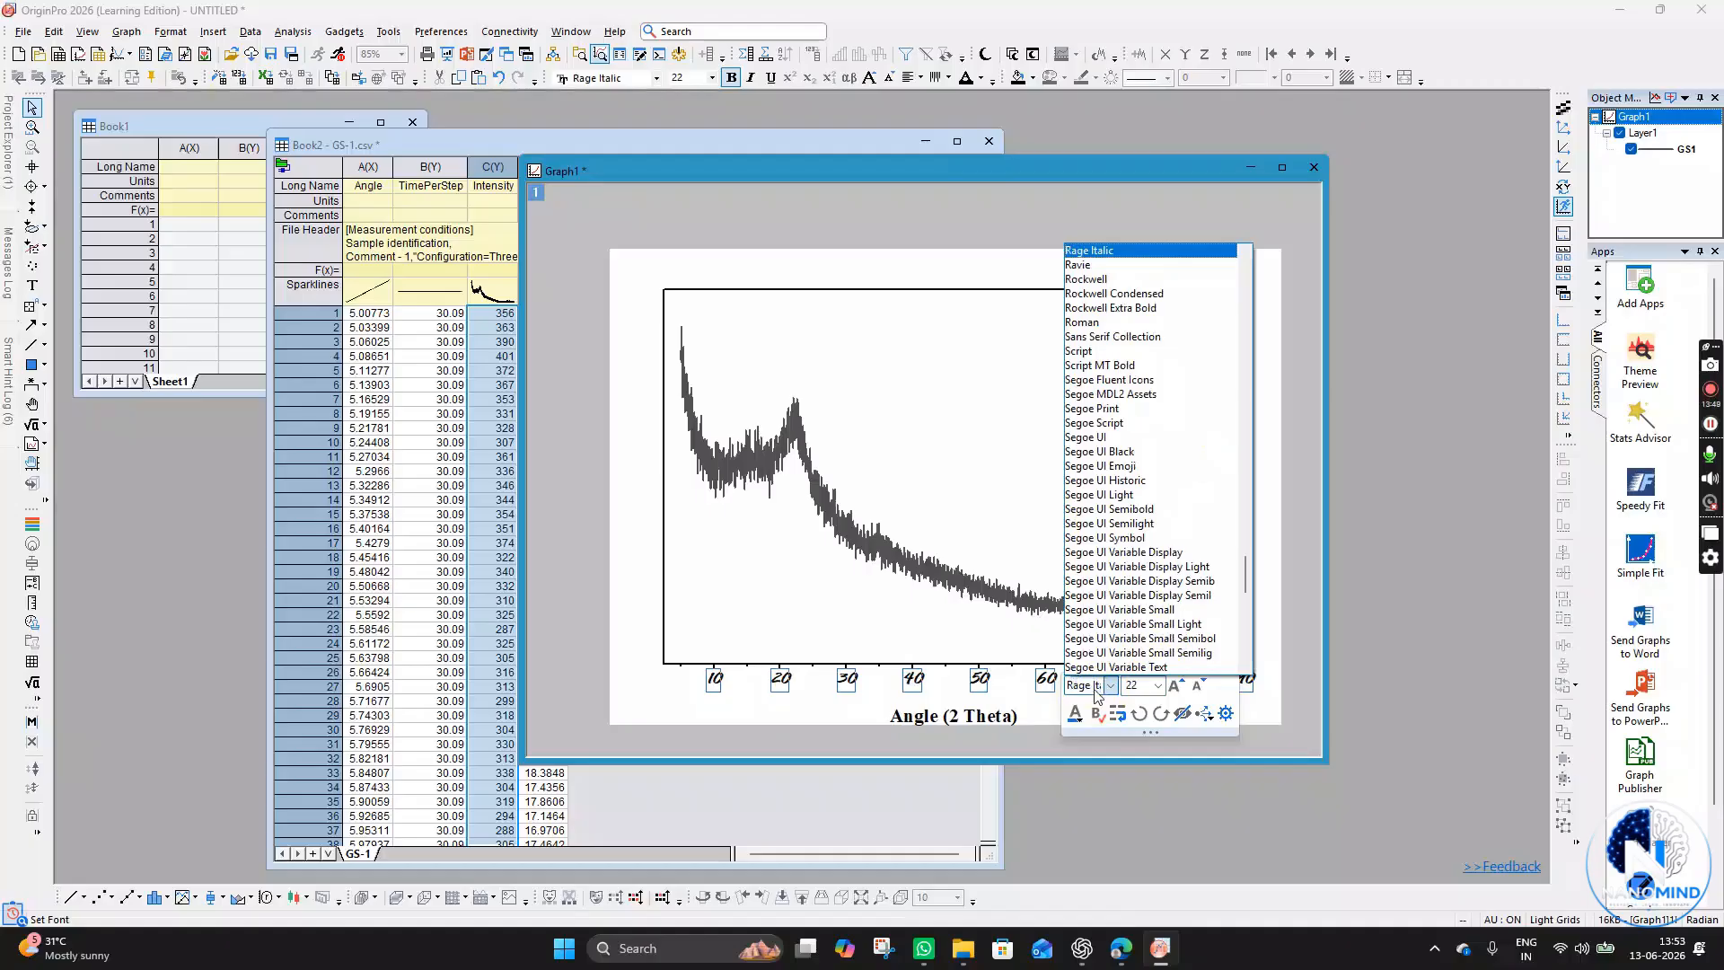
left_click(1094, 691)
left_click(1094, 691)
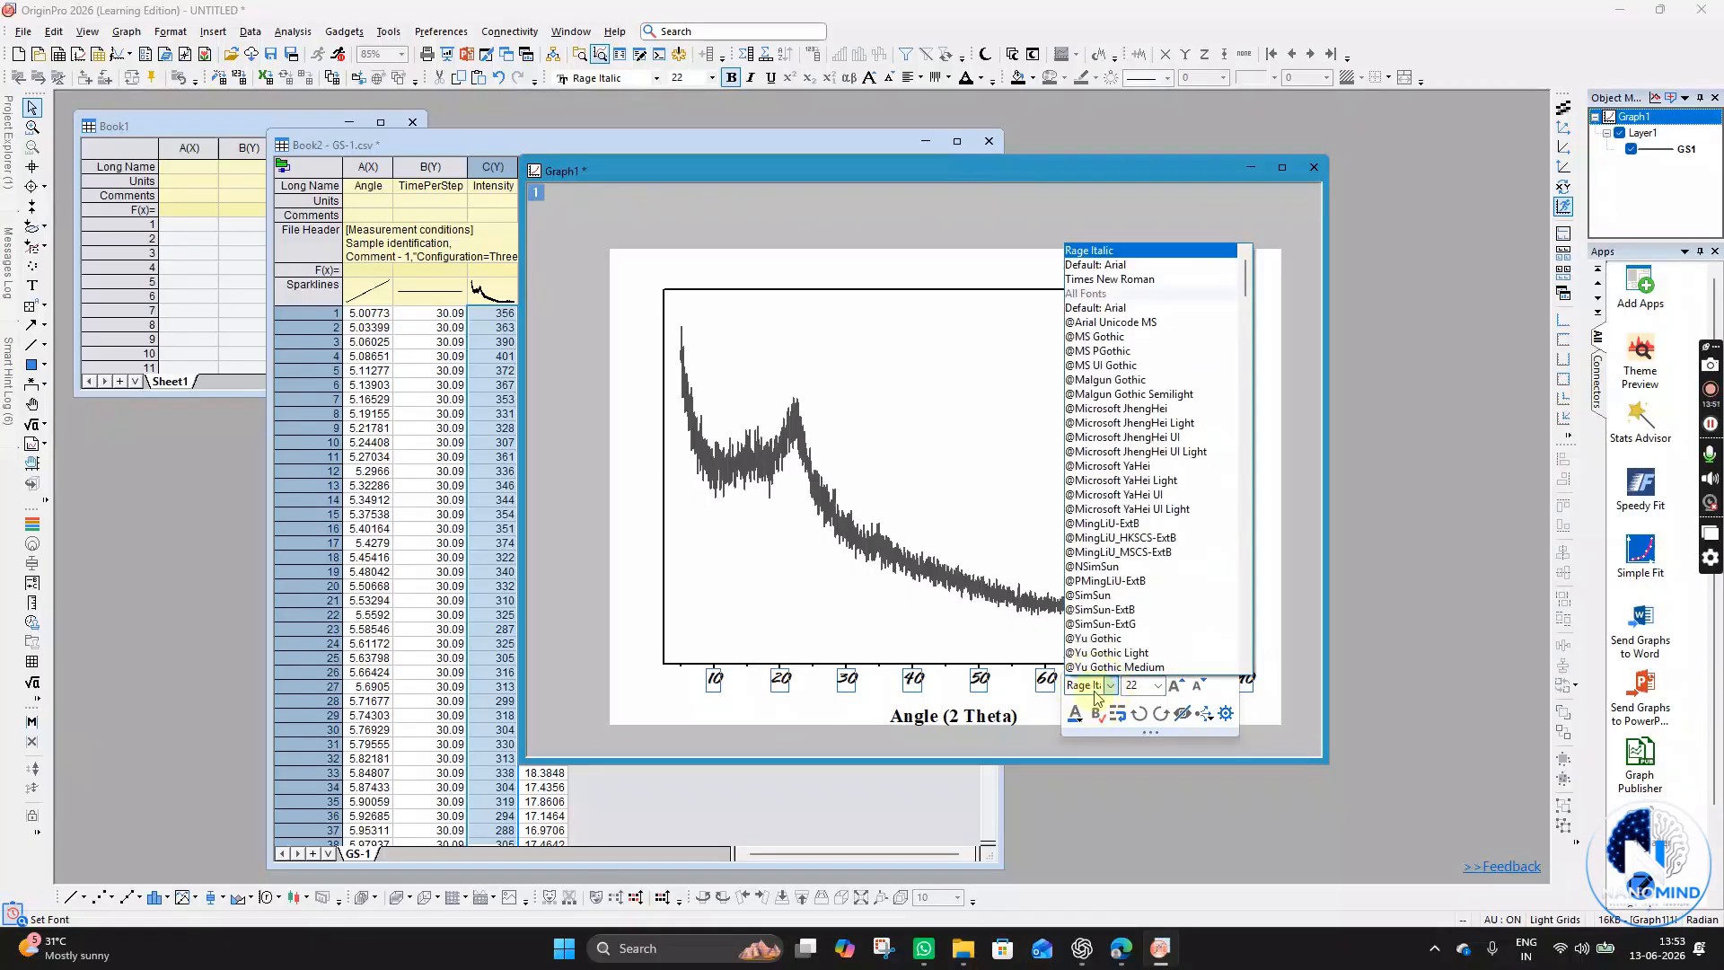
type("t")
key("Return")
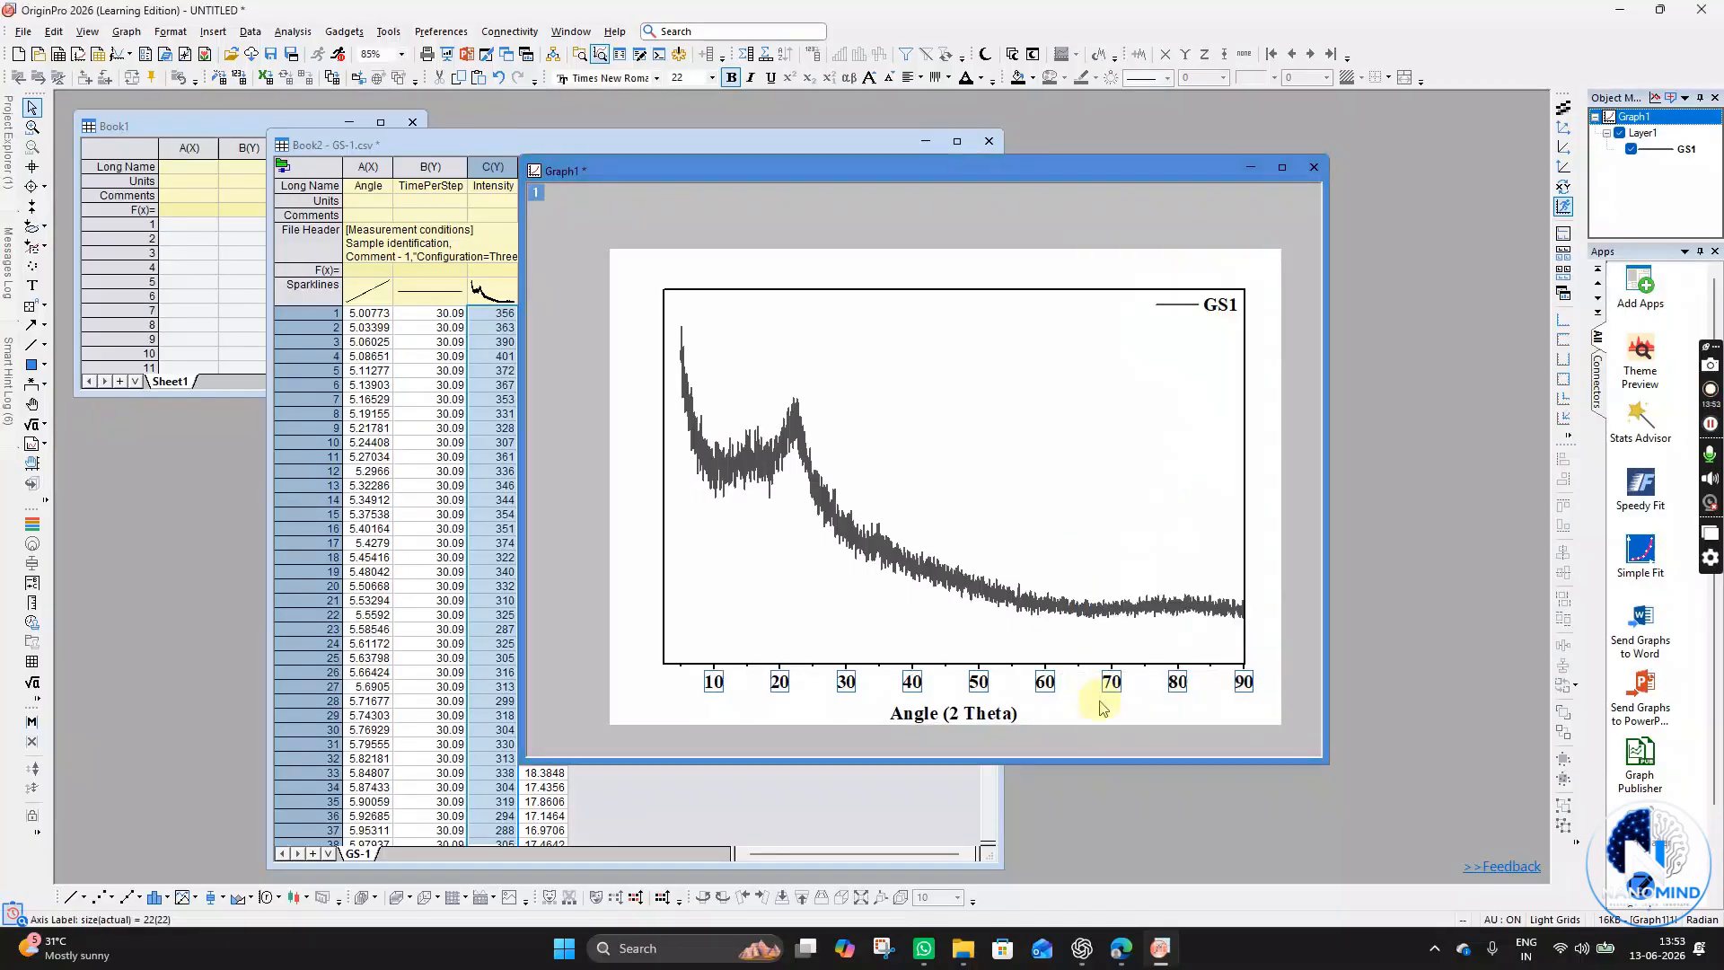
- Extend the plot frame's left edge slightly outward and reposition the X axis title beneath the axis
left_click(893, 412)
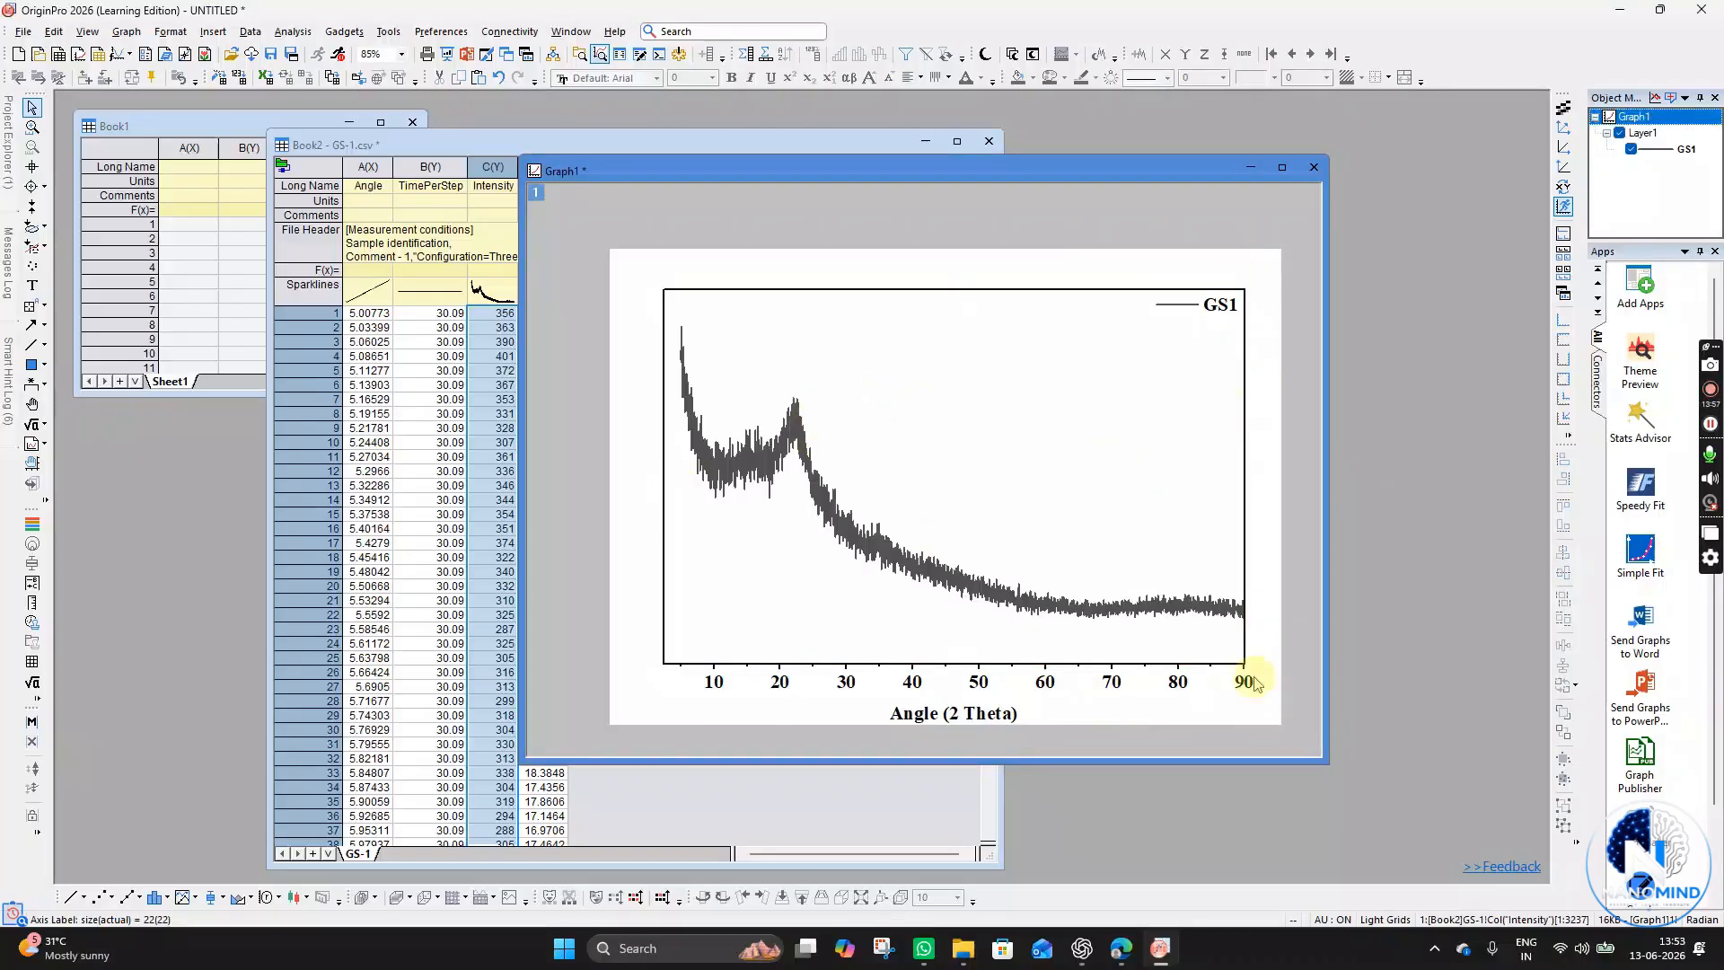
mouse_move(666, 478)
left_mouse_down()
mouse_move(643, 462)
mouse_move(648, 476)
left_mouse_up()
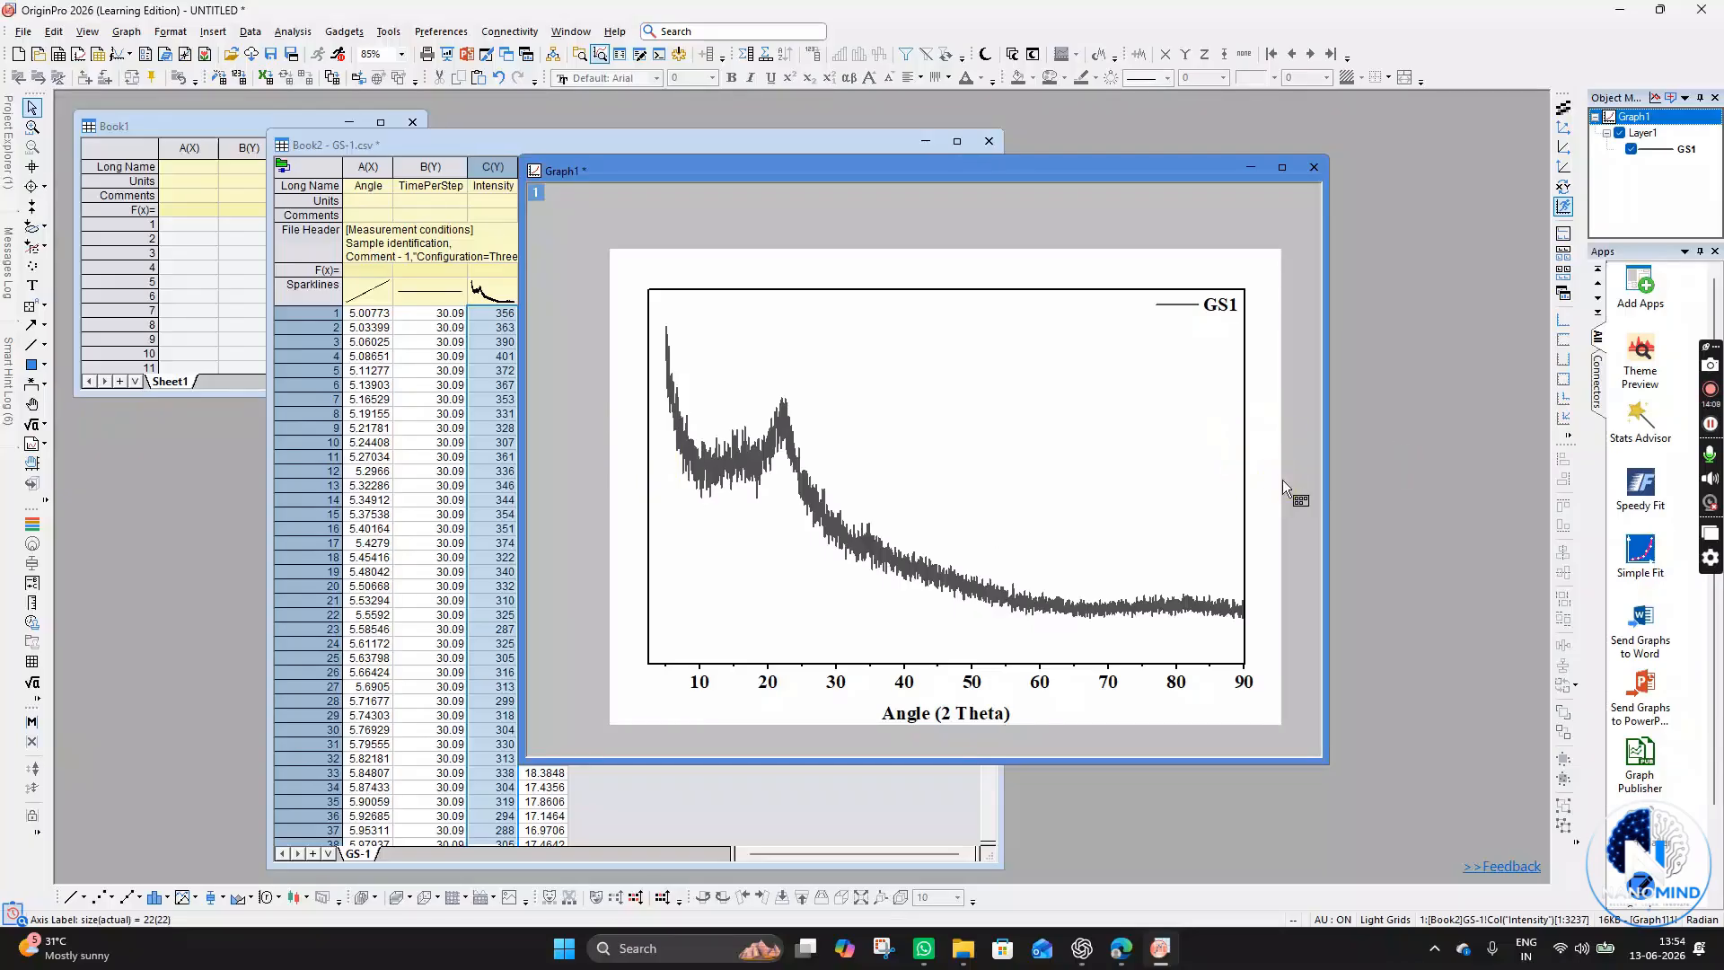
left_click(943, 723)
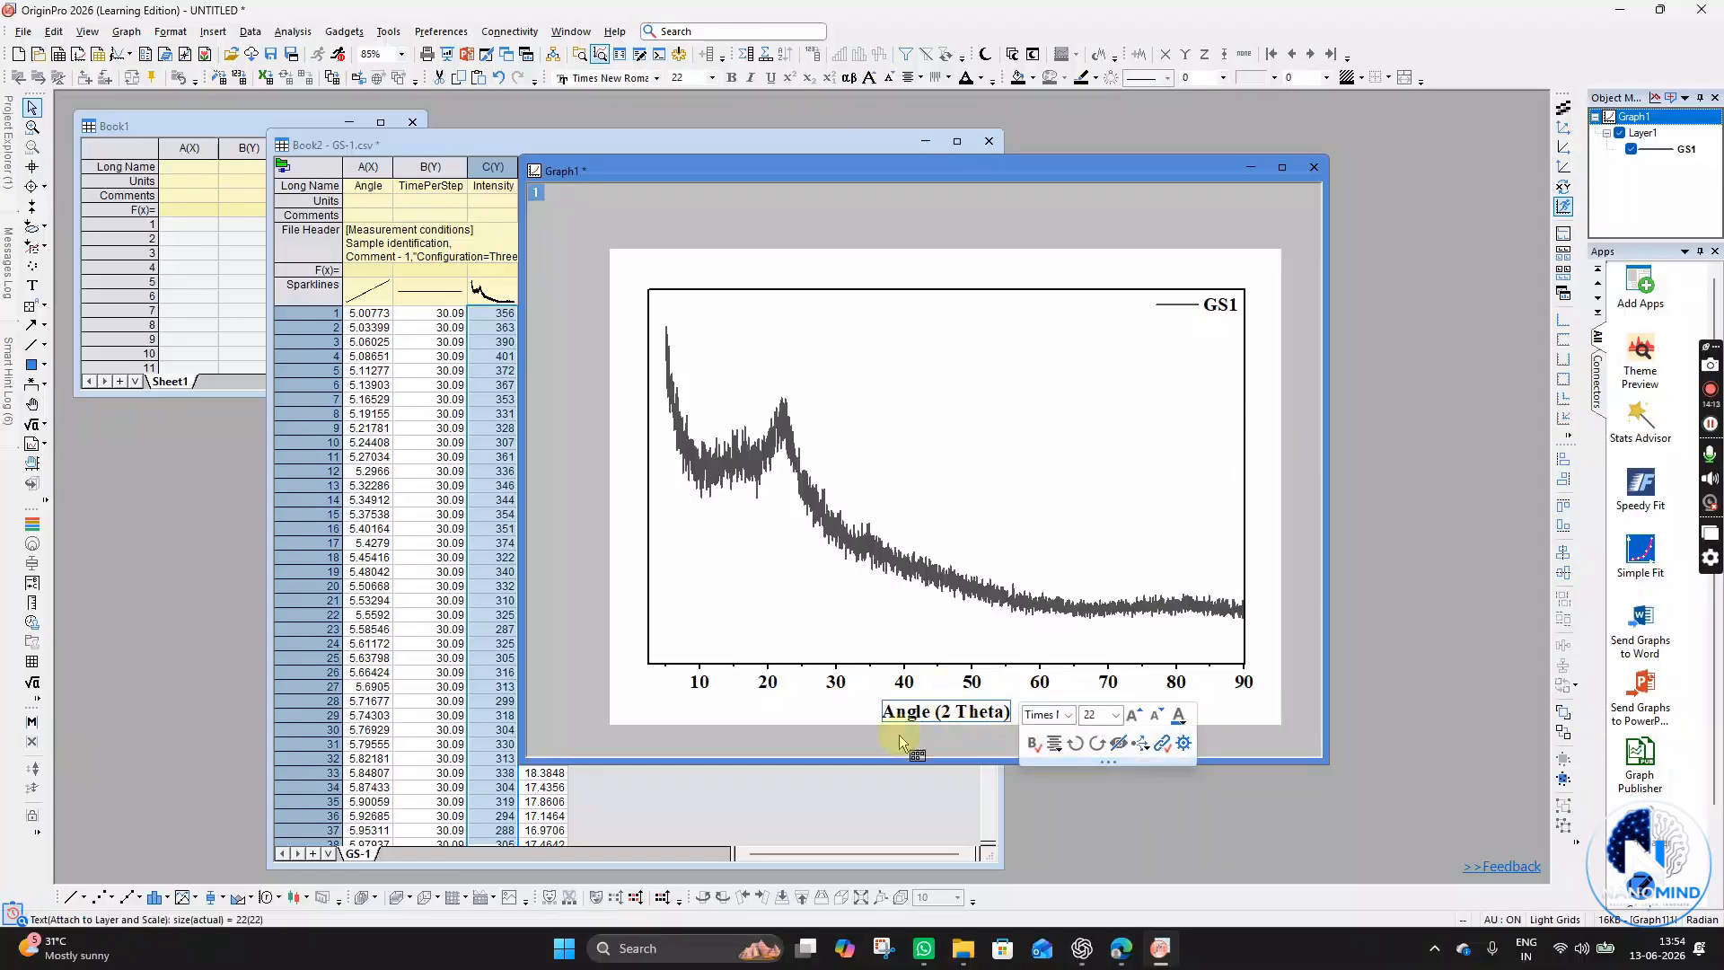
left_click(932, 711)
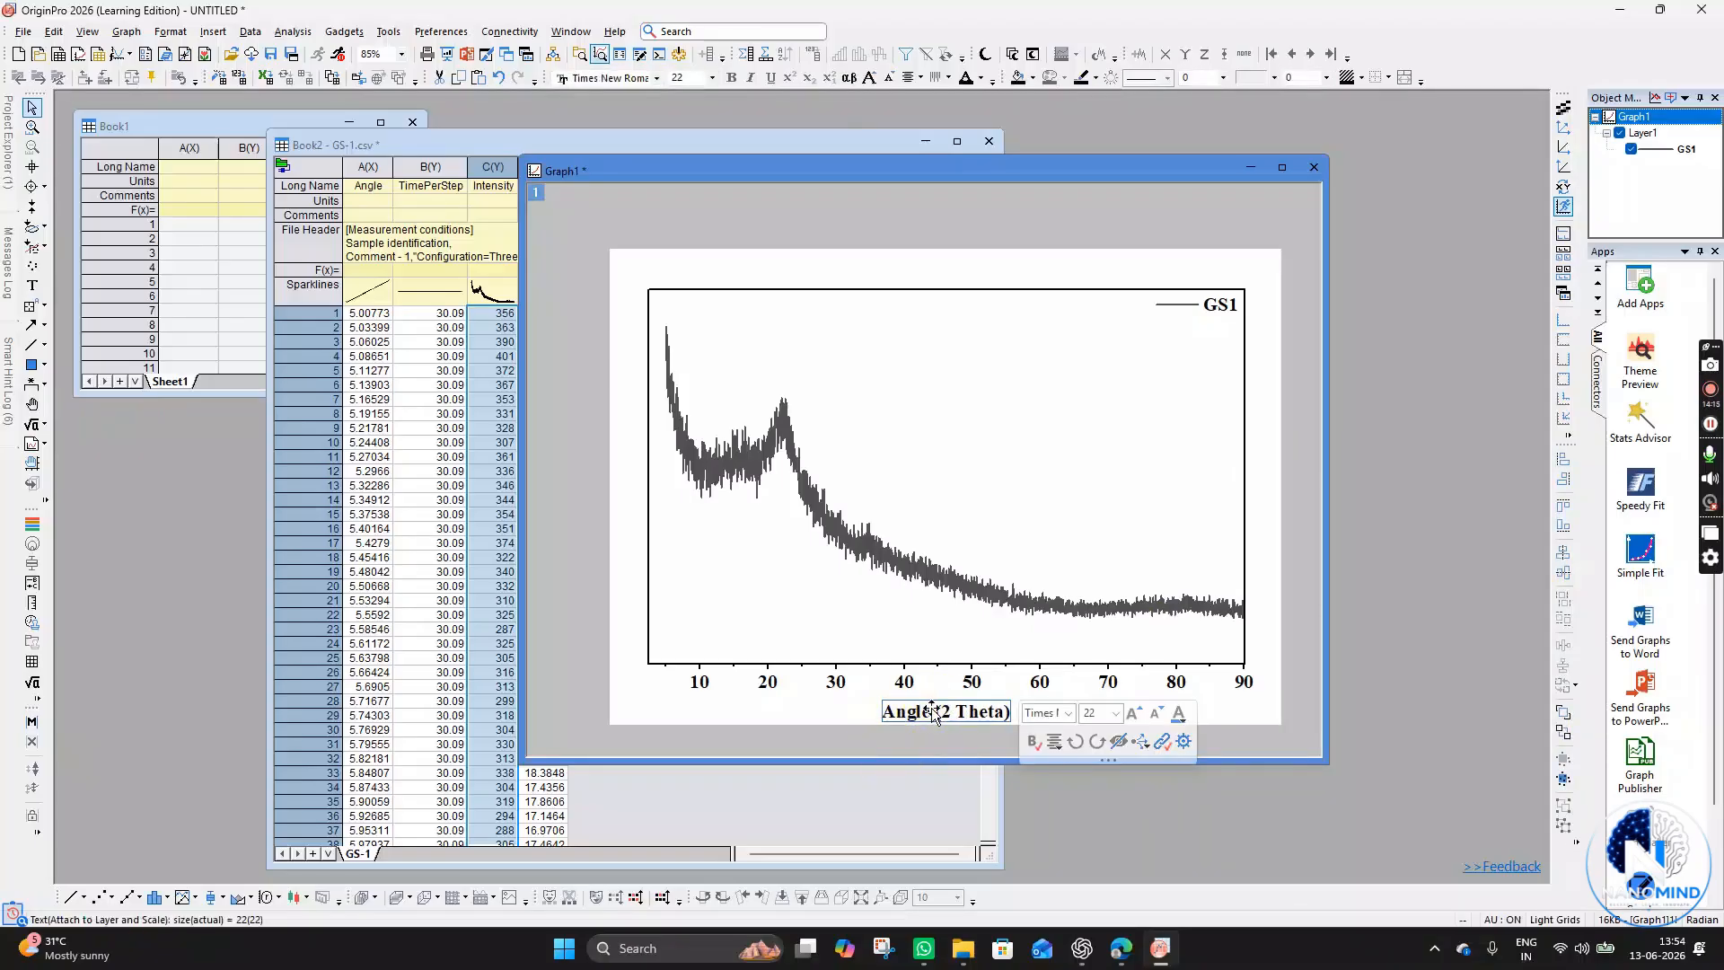
left_click(934, 727)
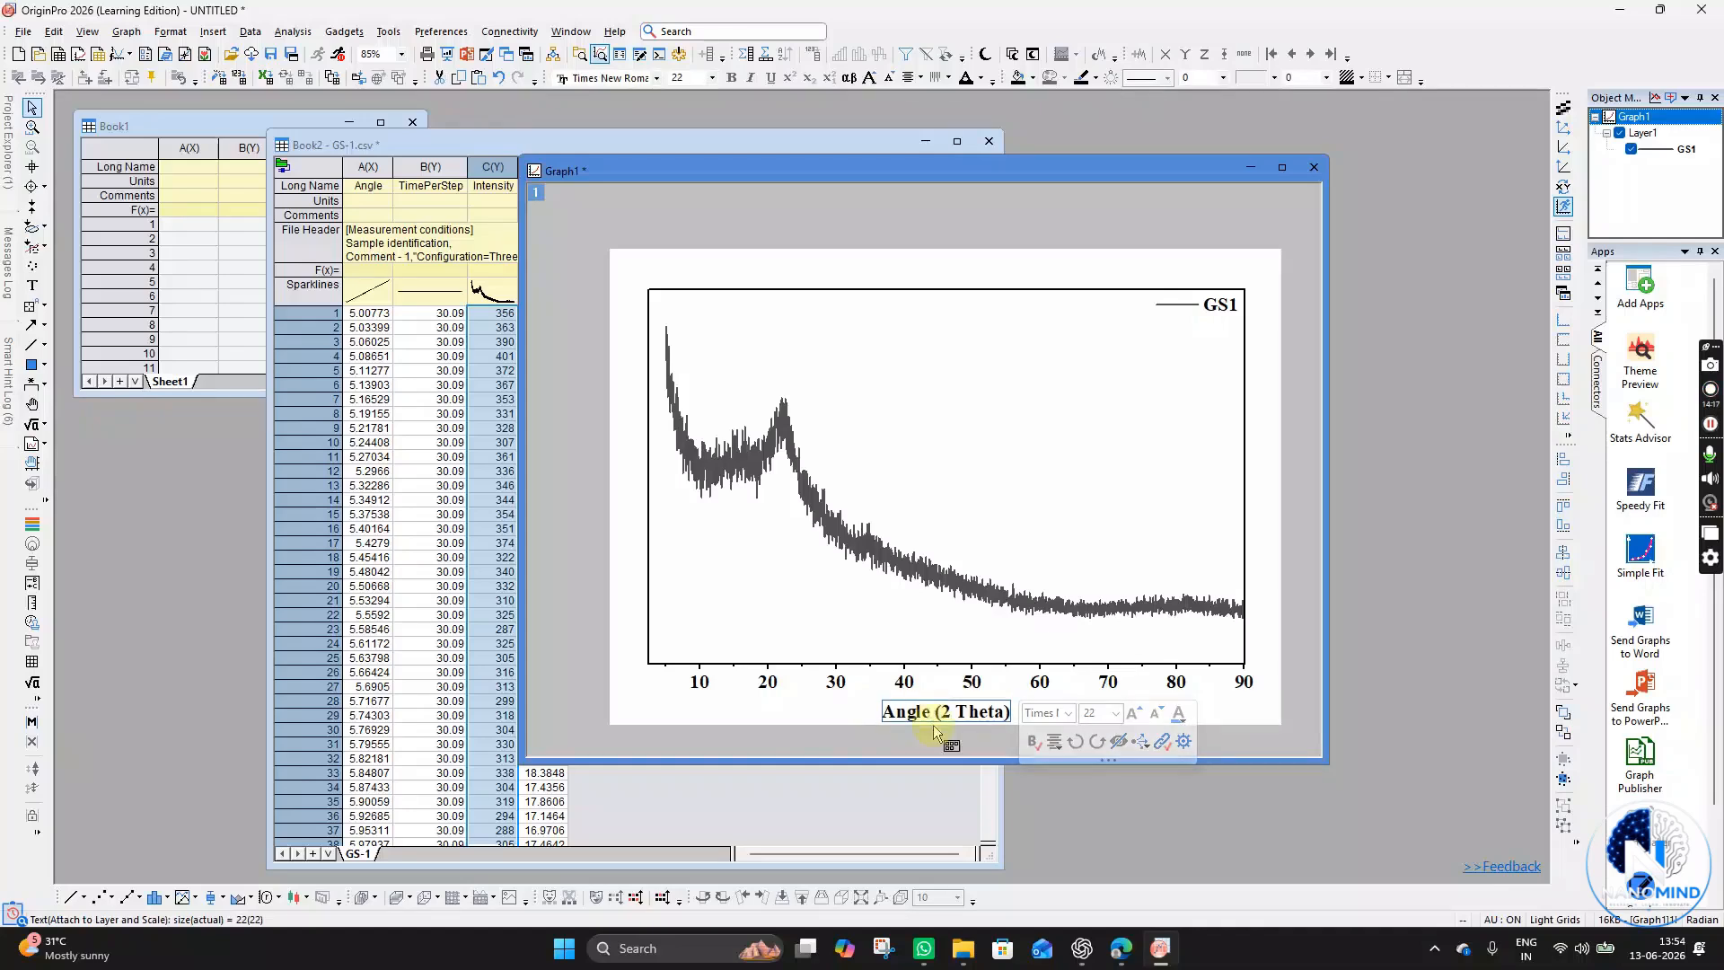
left_click(776, 726)
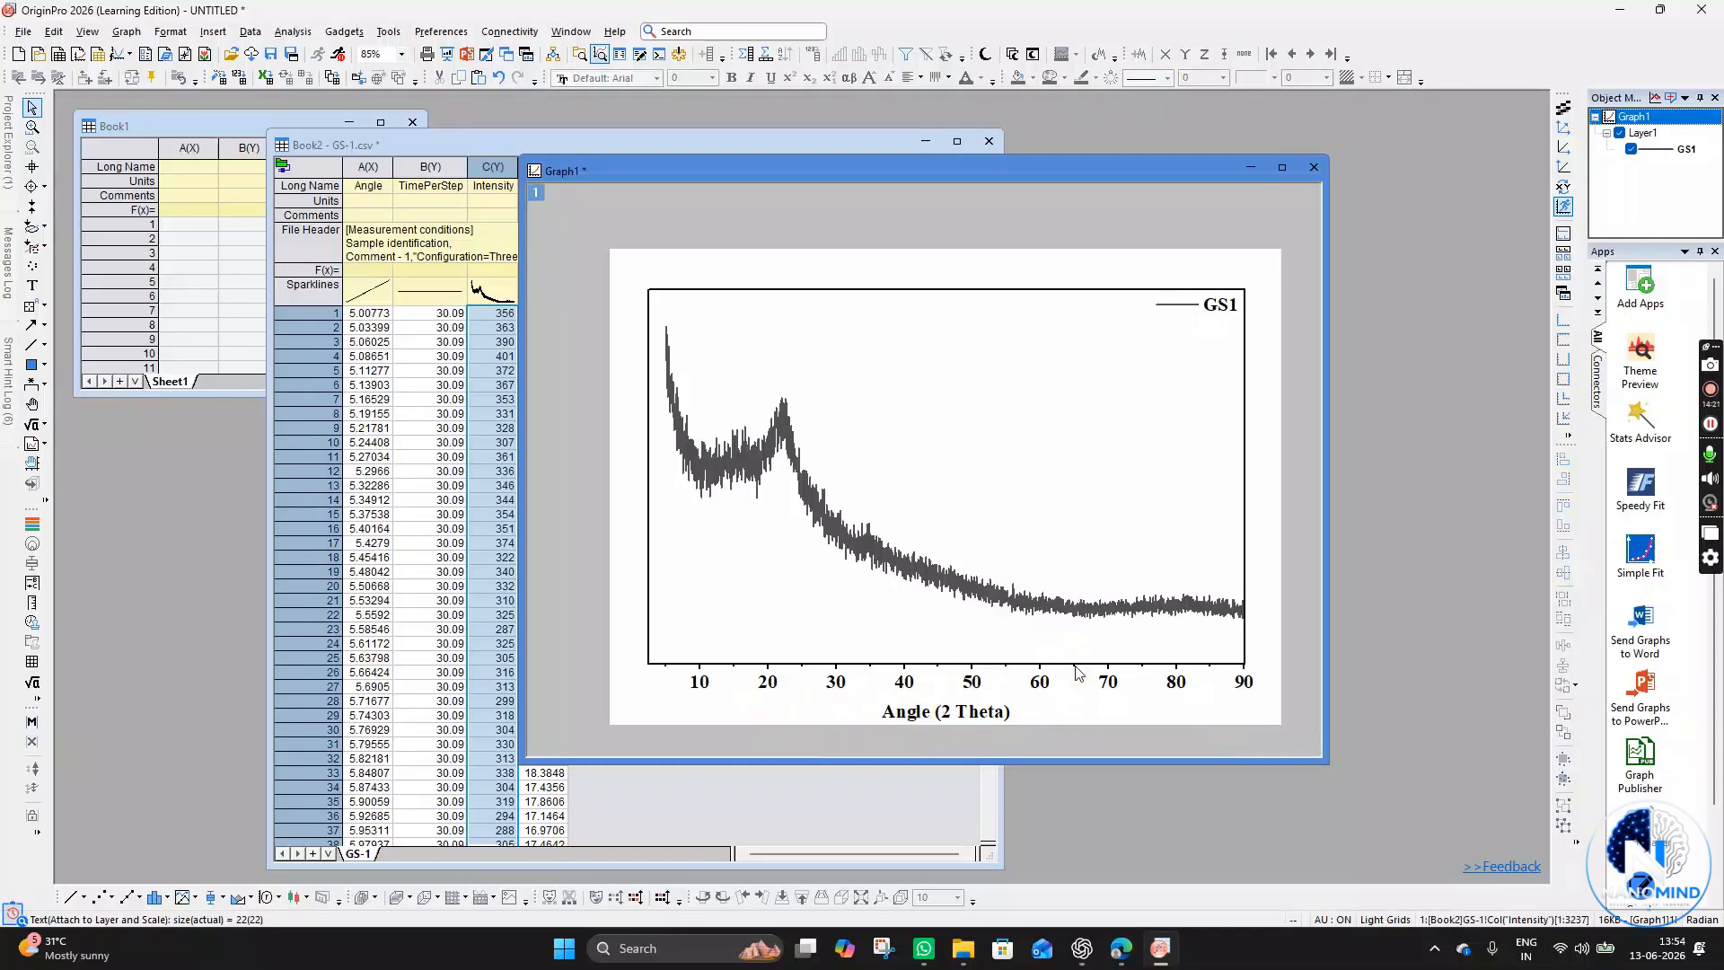
- Change the GS1 curve's line color to purple
left_click(818, 523)
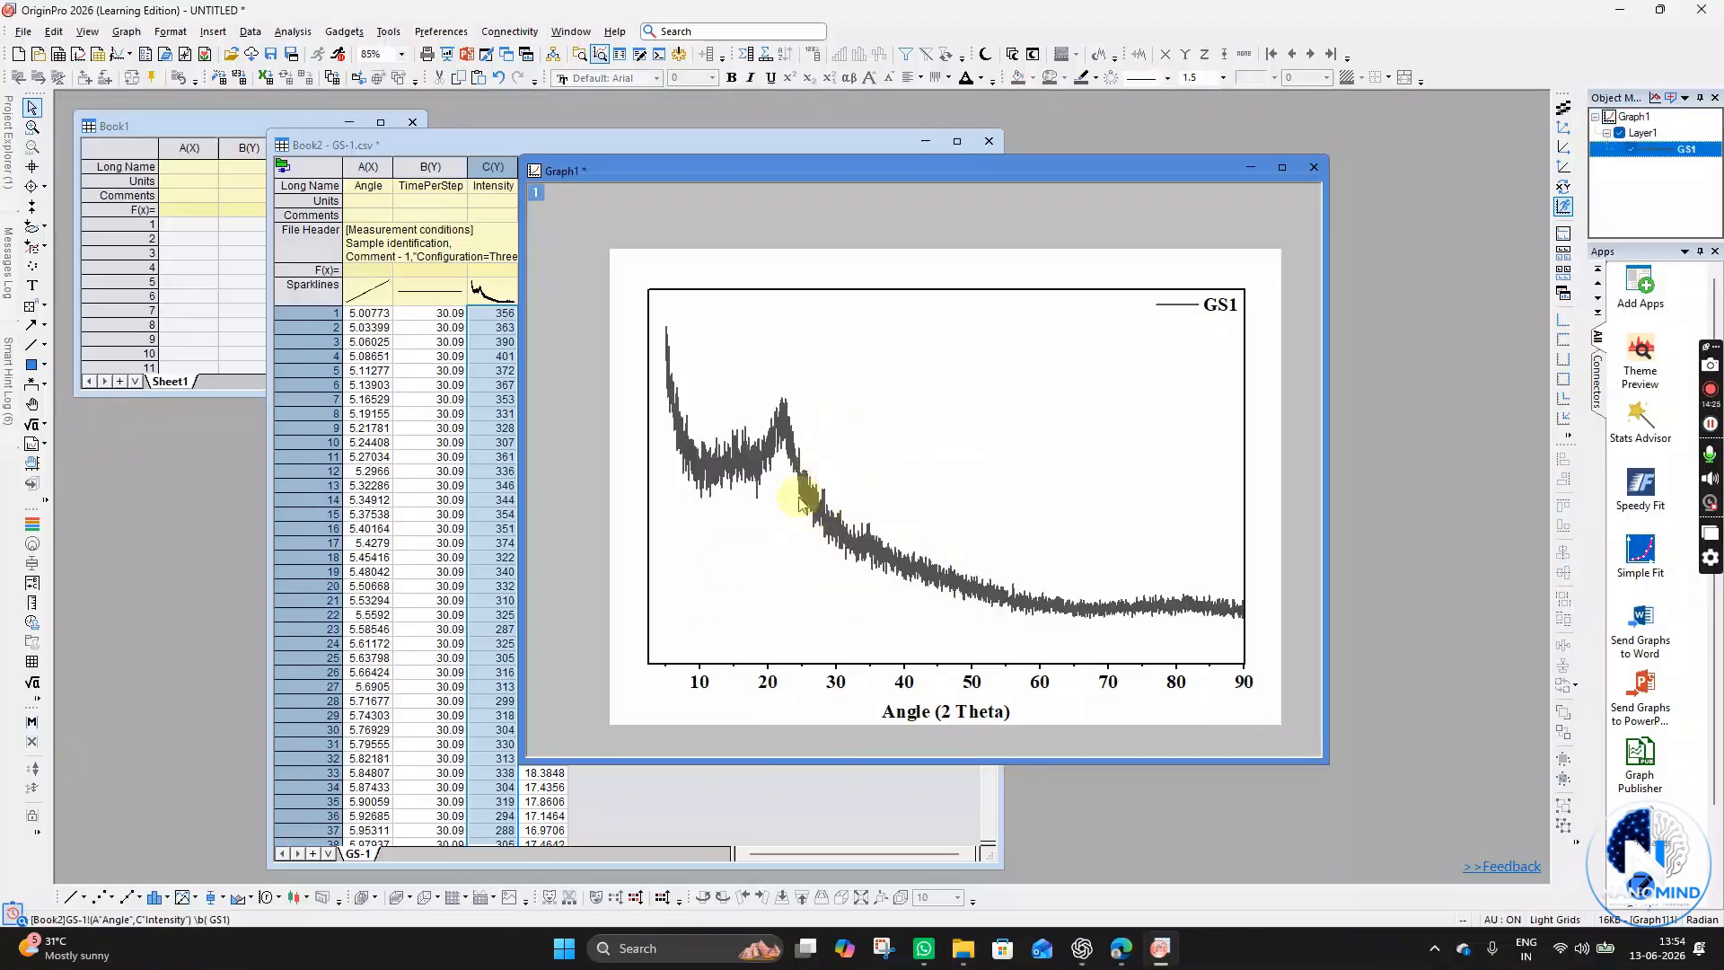
left_click(870, 476)
left_click(815, 520)
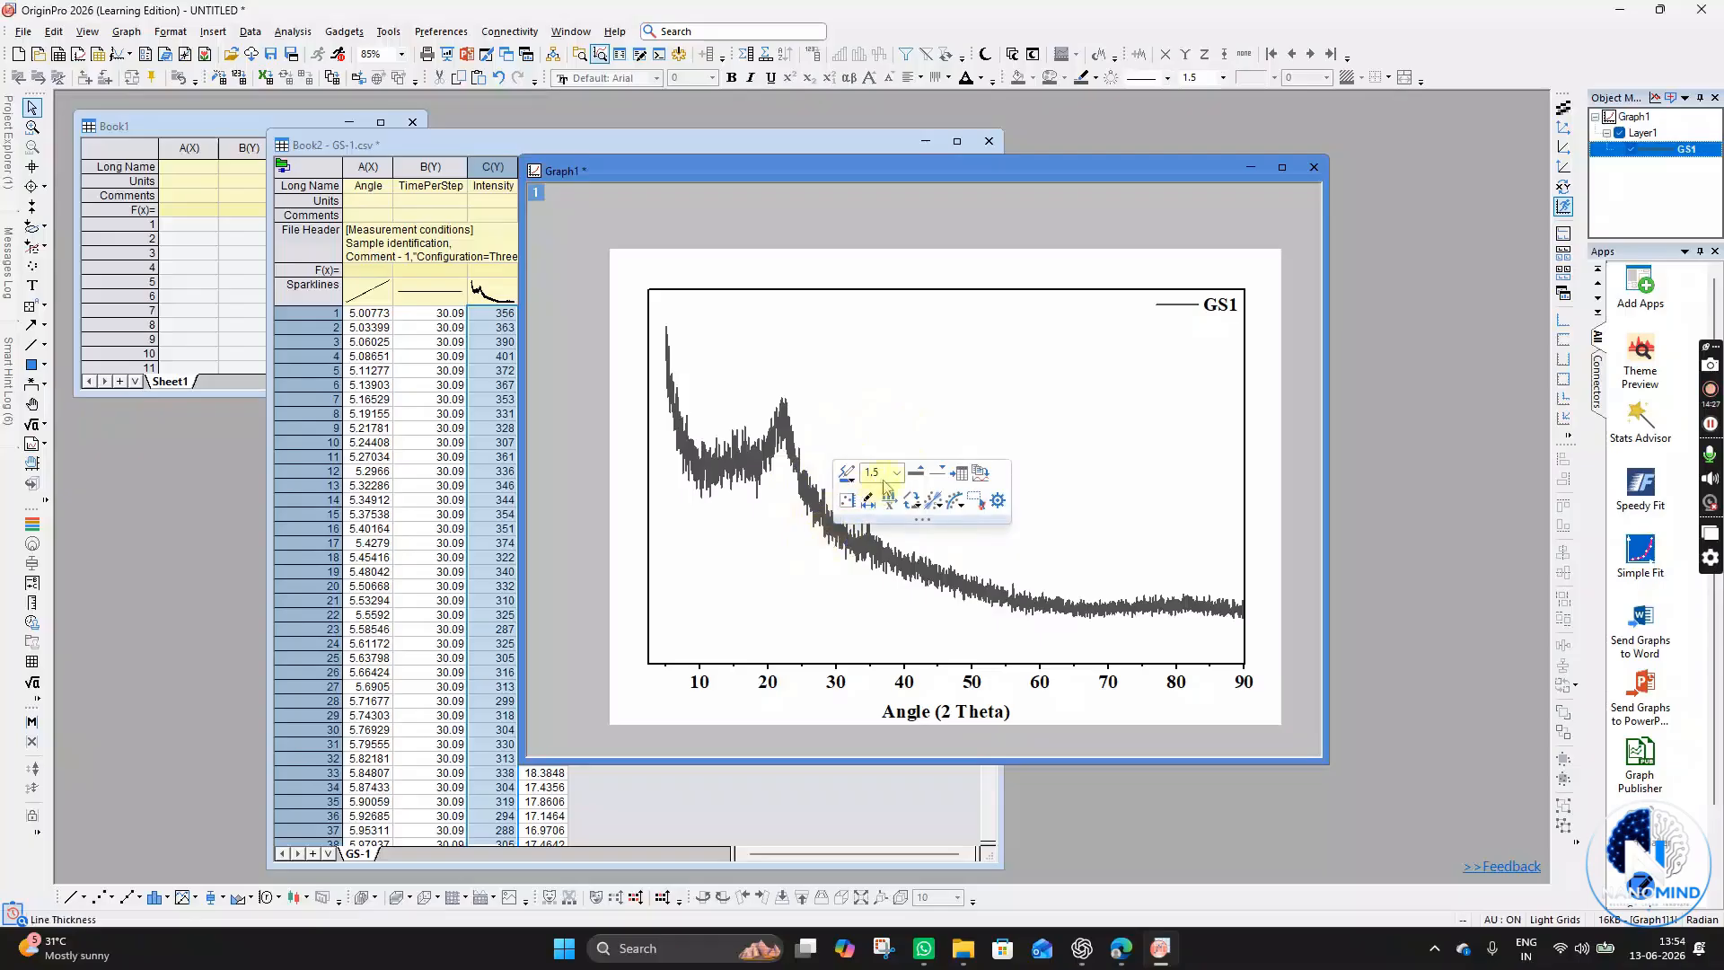
left_click(846, 475)
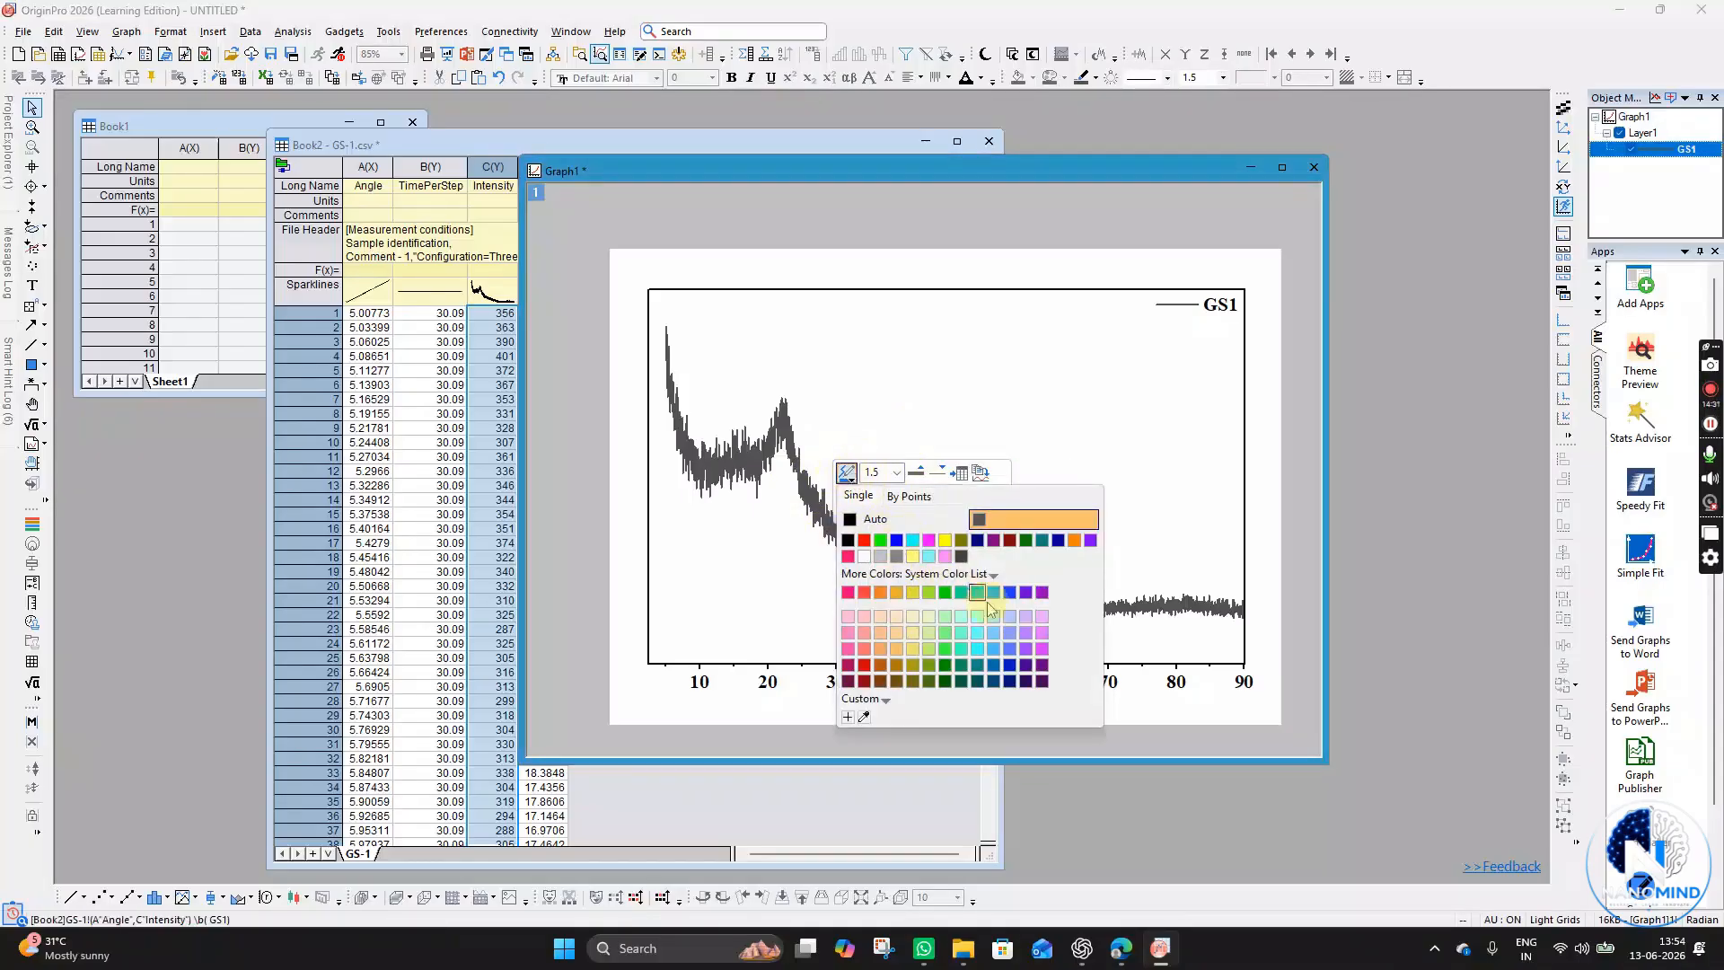
left_click(1025, 648)
left_click(1002, 556)
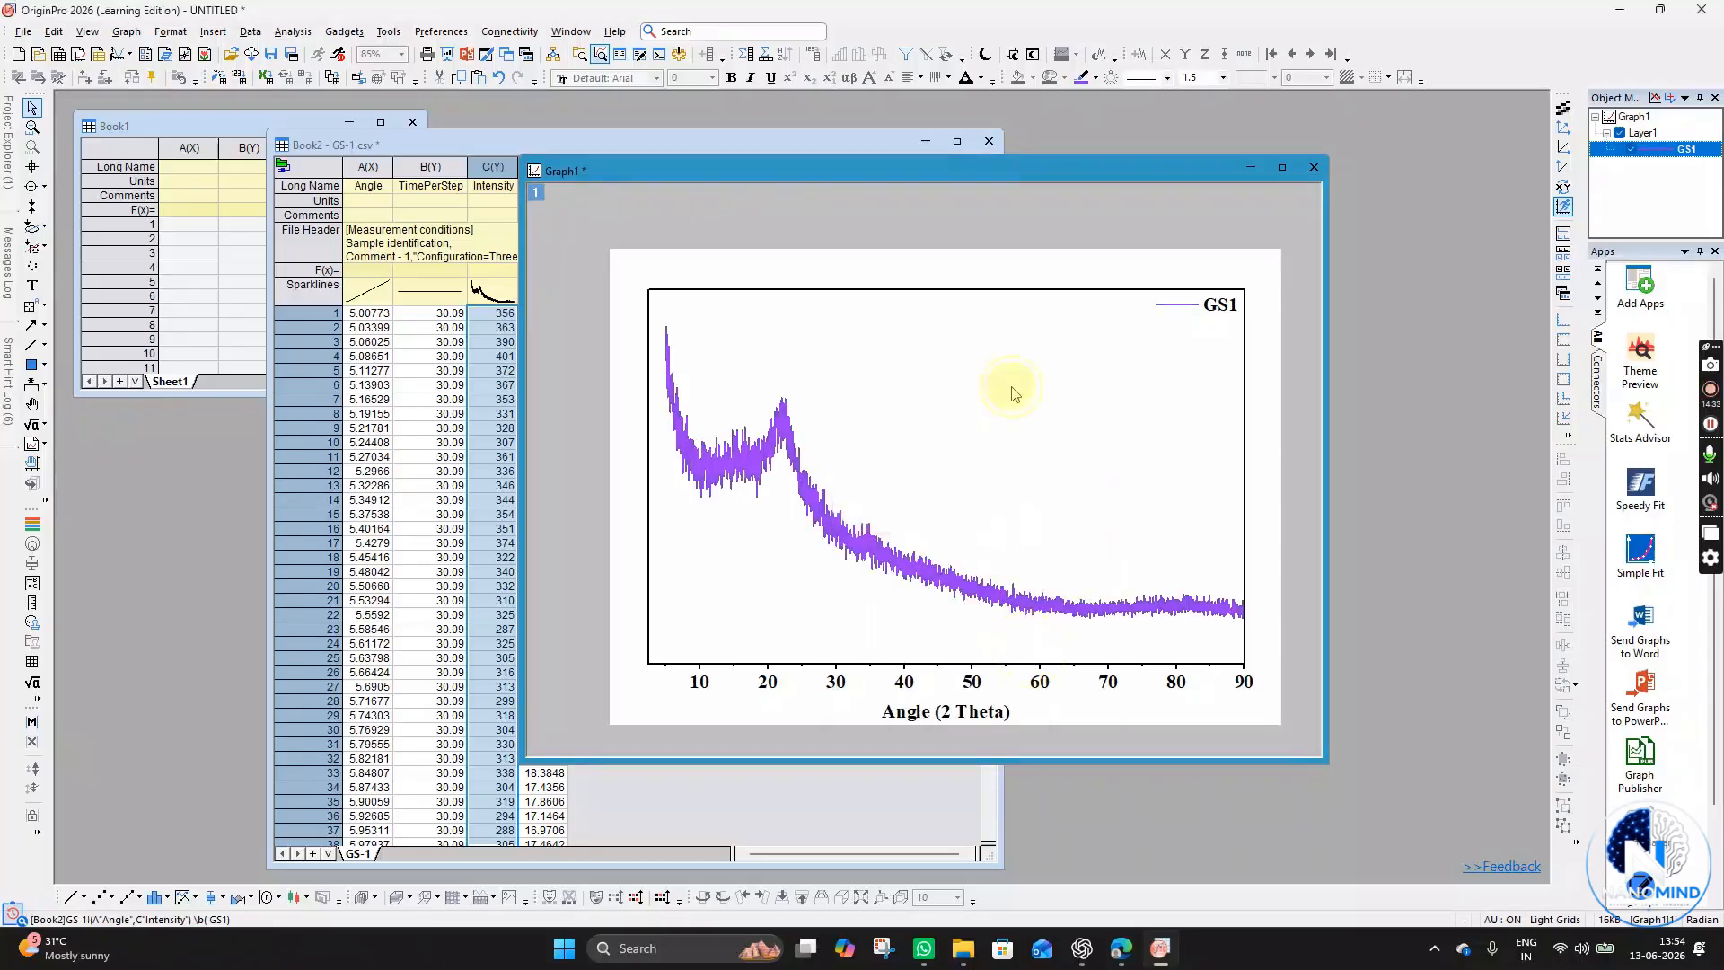
- Resize the graph window smaller and move it toward the centre of the workspace
left_click_drag(1172, 170, 1101, 171)
left_click_drag(1257, 381, 1117, 355)
left_click_drag(972, 174, 1027, 151)
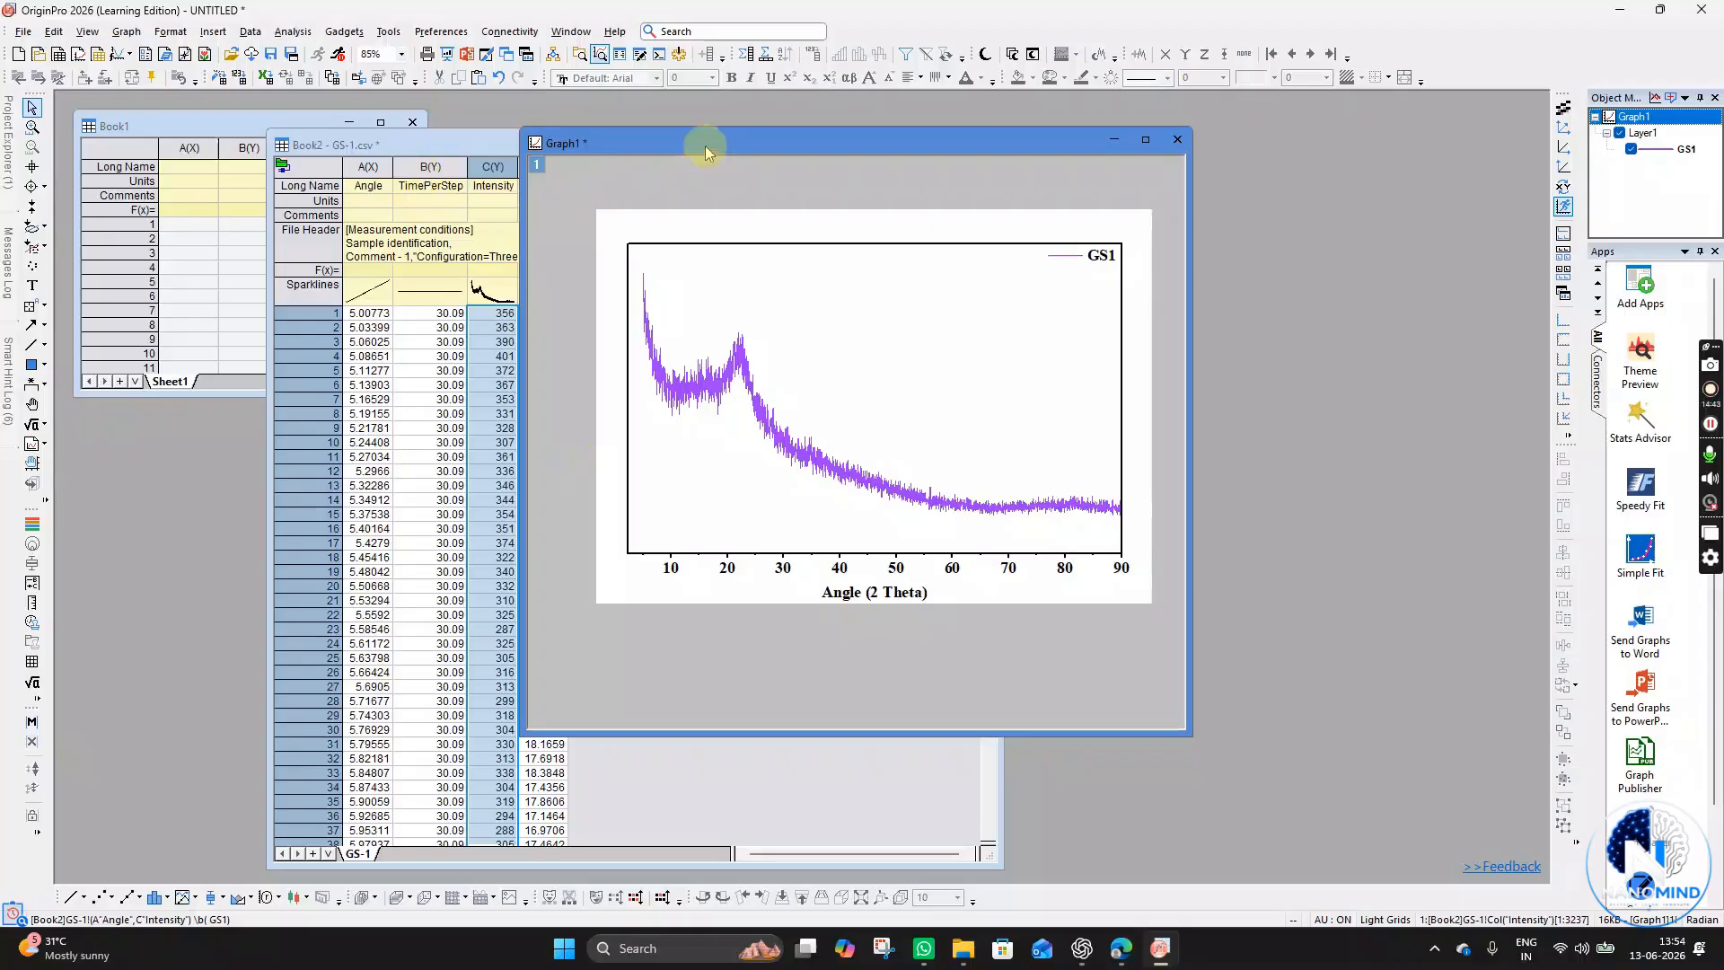
left_click_drag(704, 145, 621, 169)
left_click(981, 959)
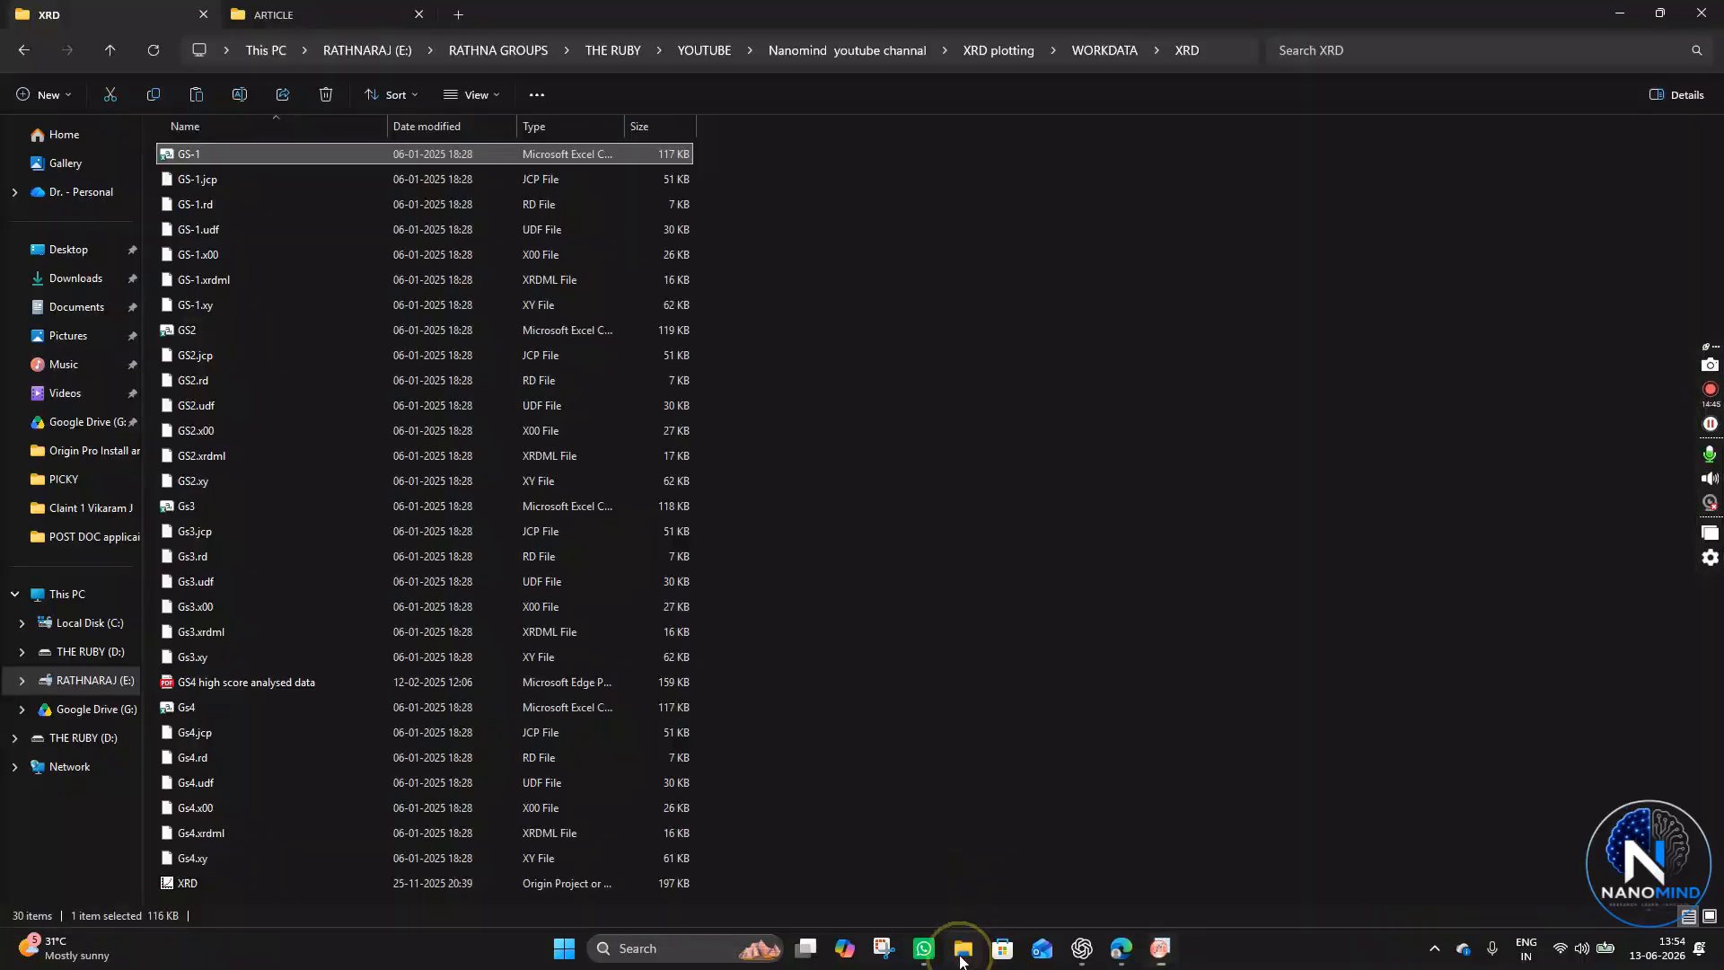
double_click(228, 709)
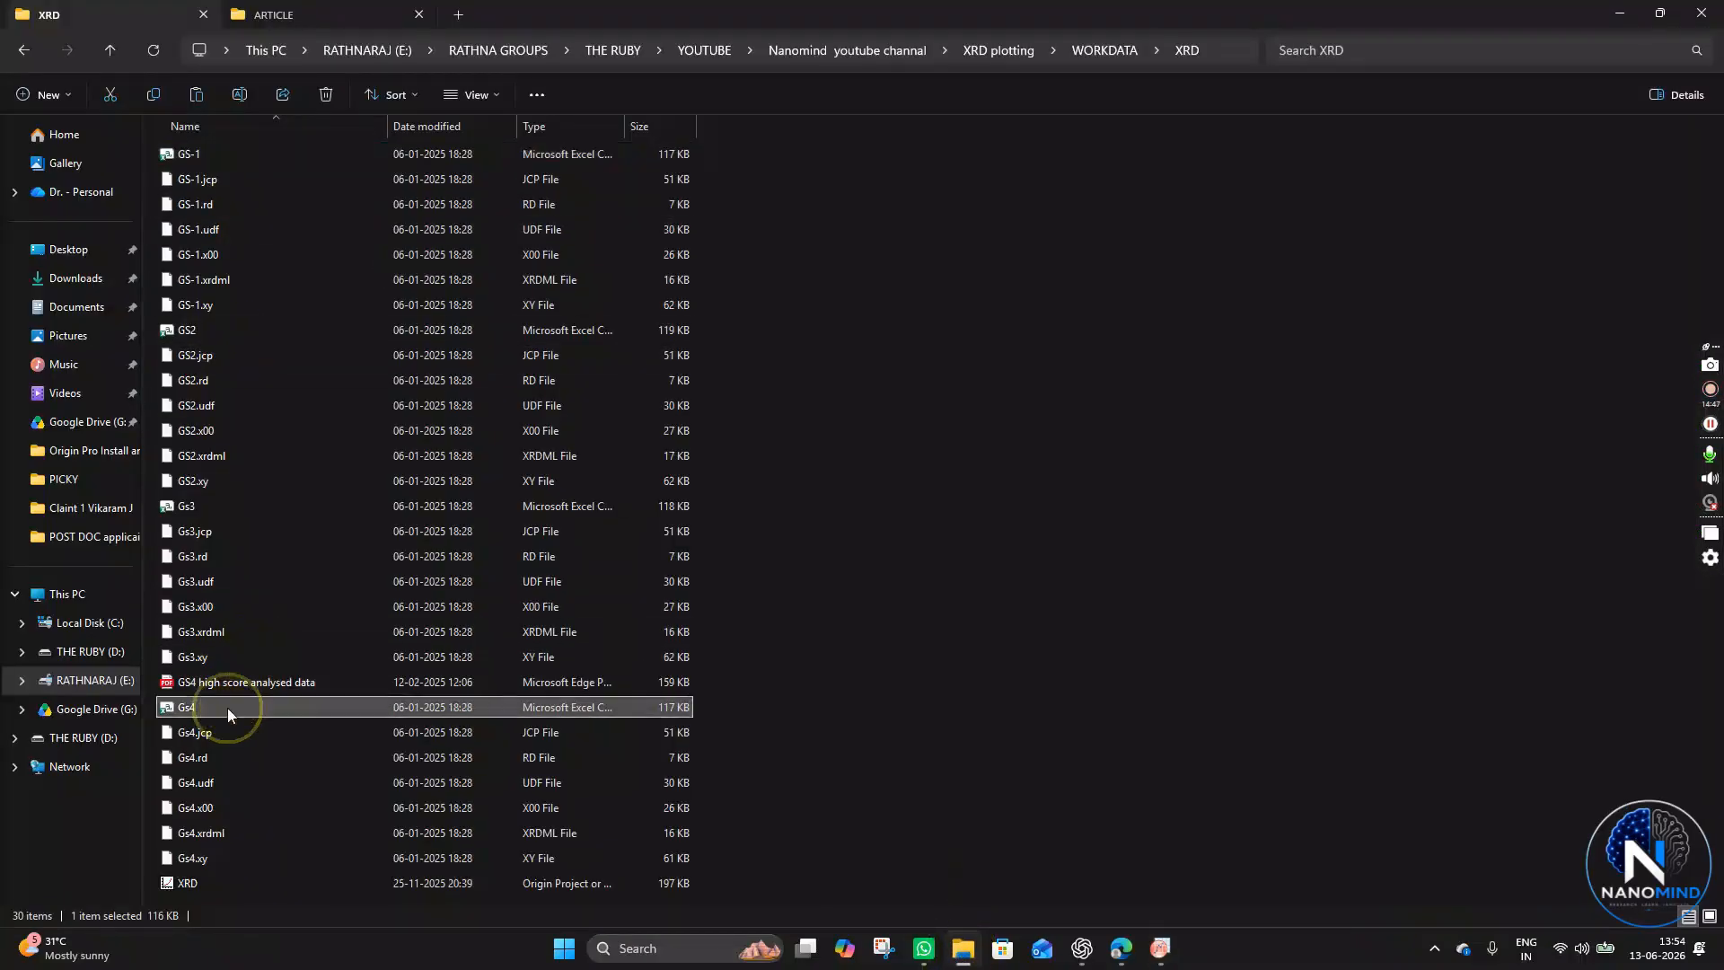
left_click(1136, 778)
left_click_drag(298, 708, 1270, 655)
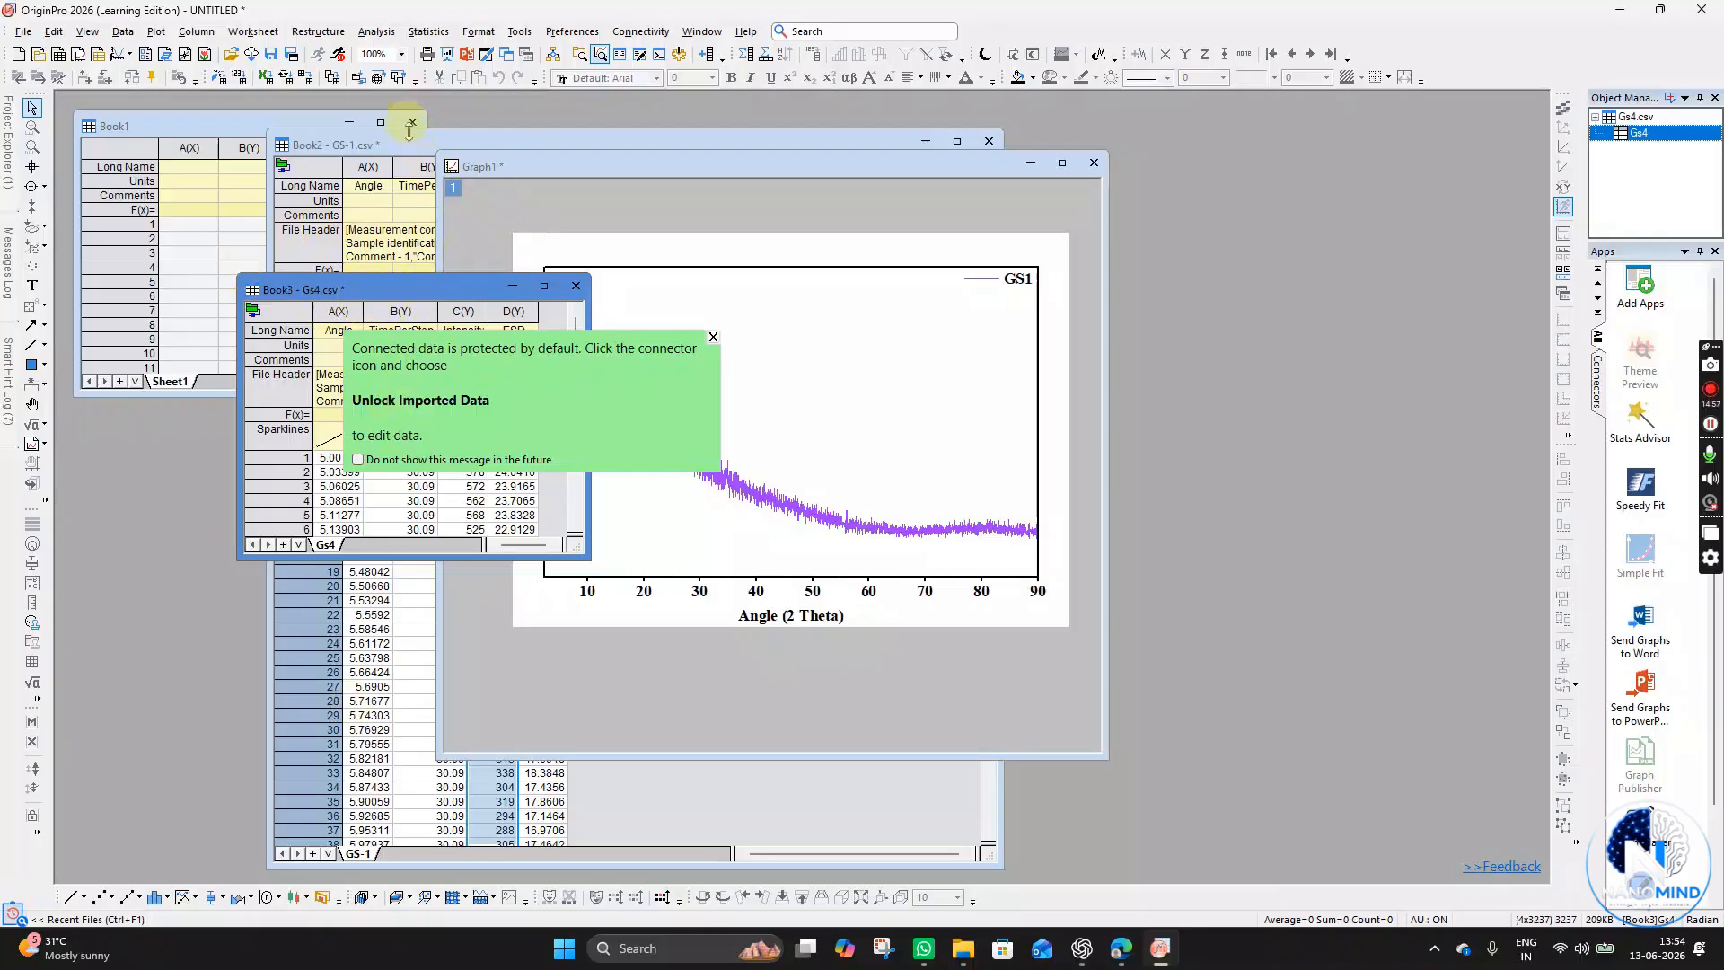
- Move the GS-1 worksheet window to the right side of the workspace and narrow it
double_click(369, 146)
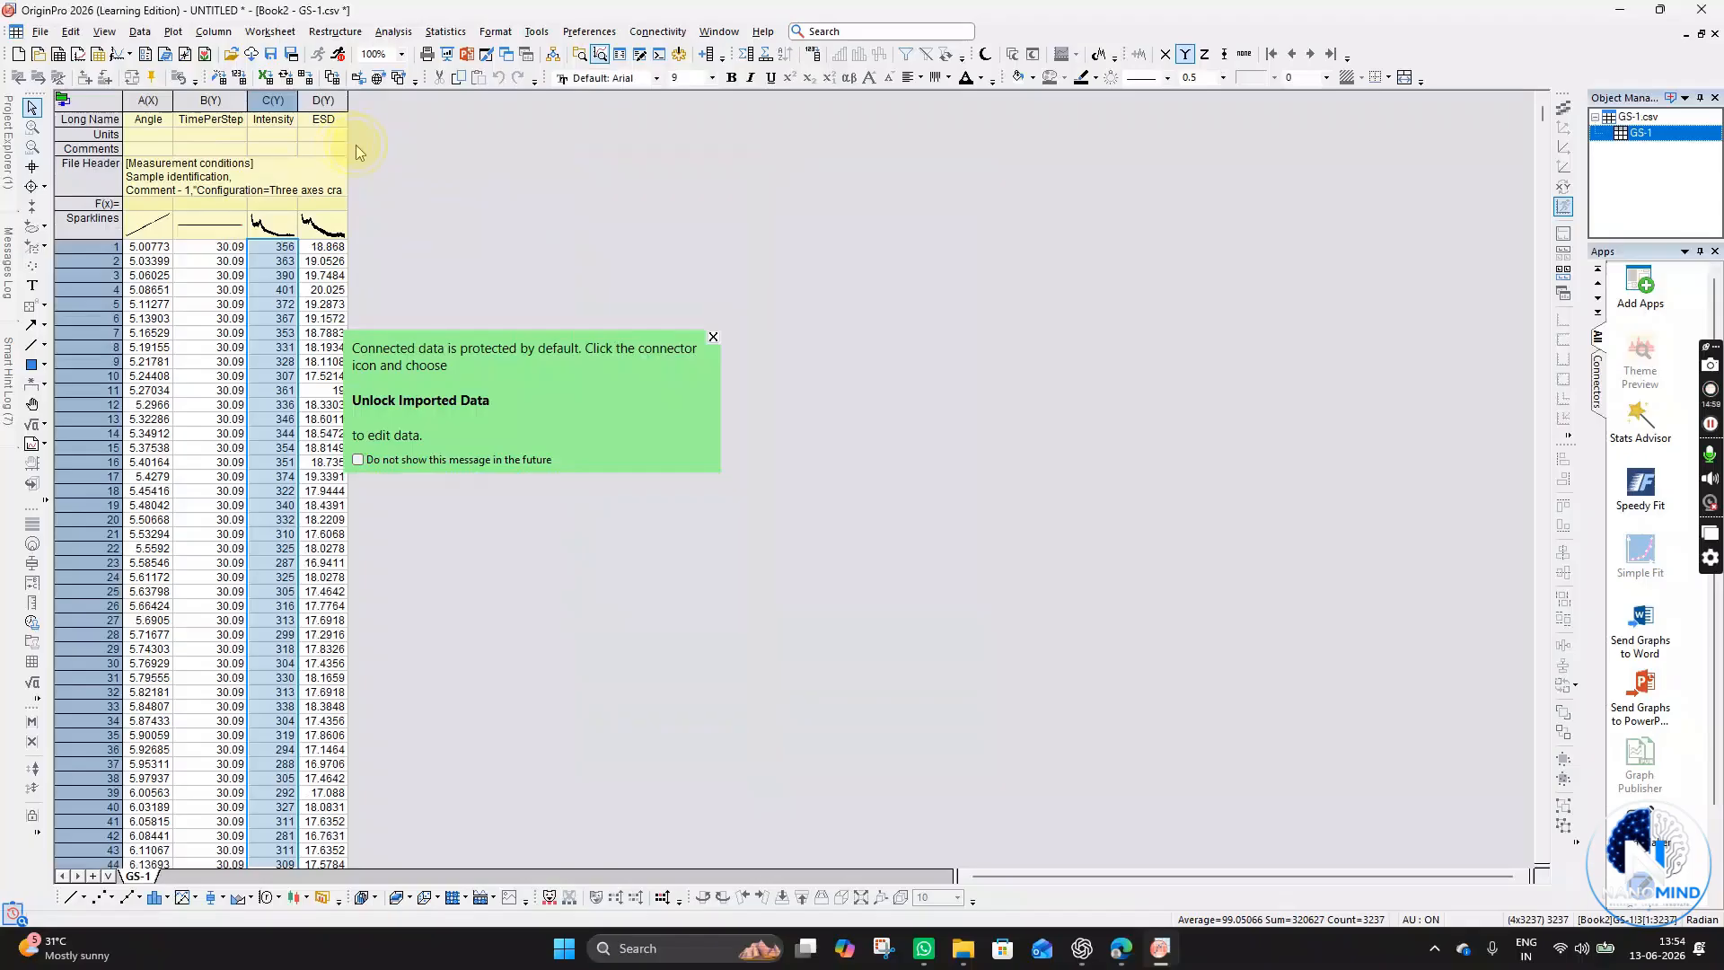
left_click(1701, 33)
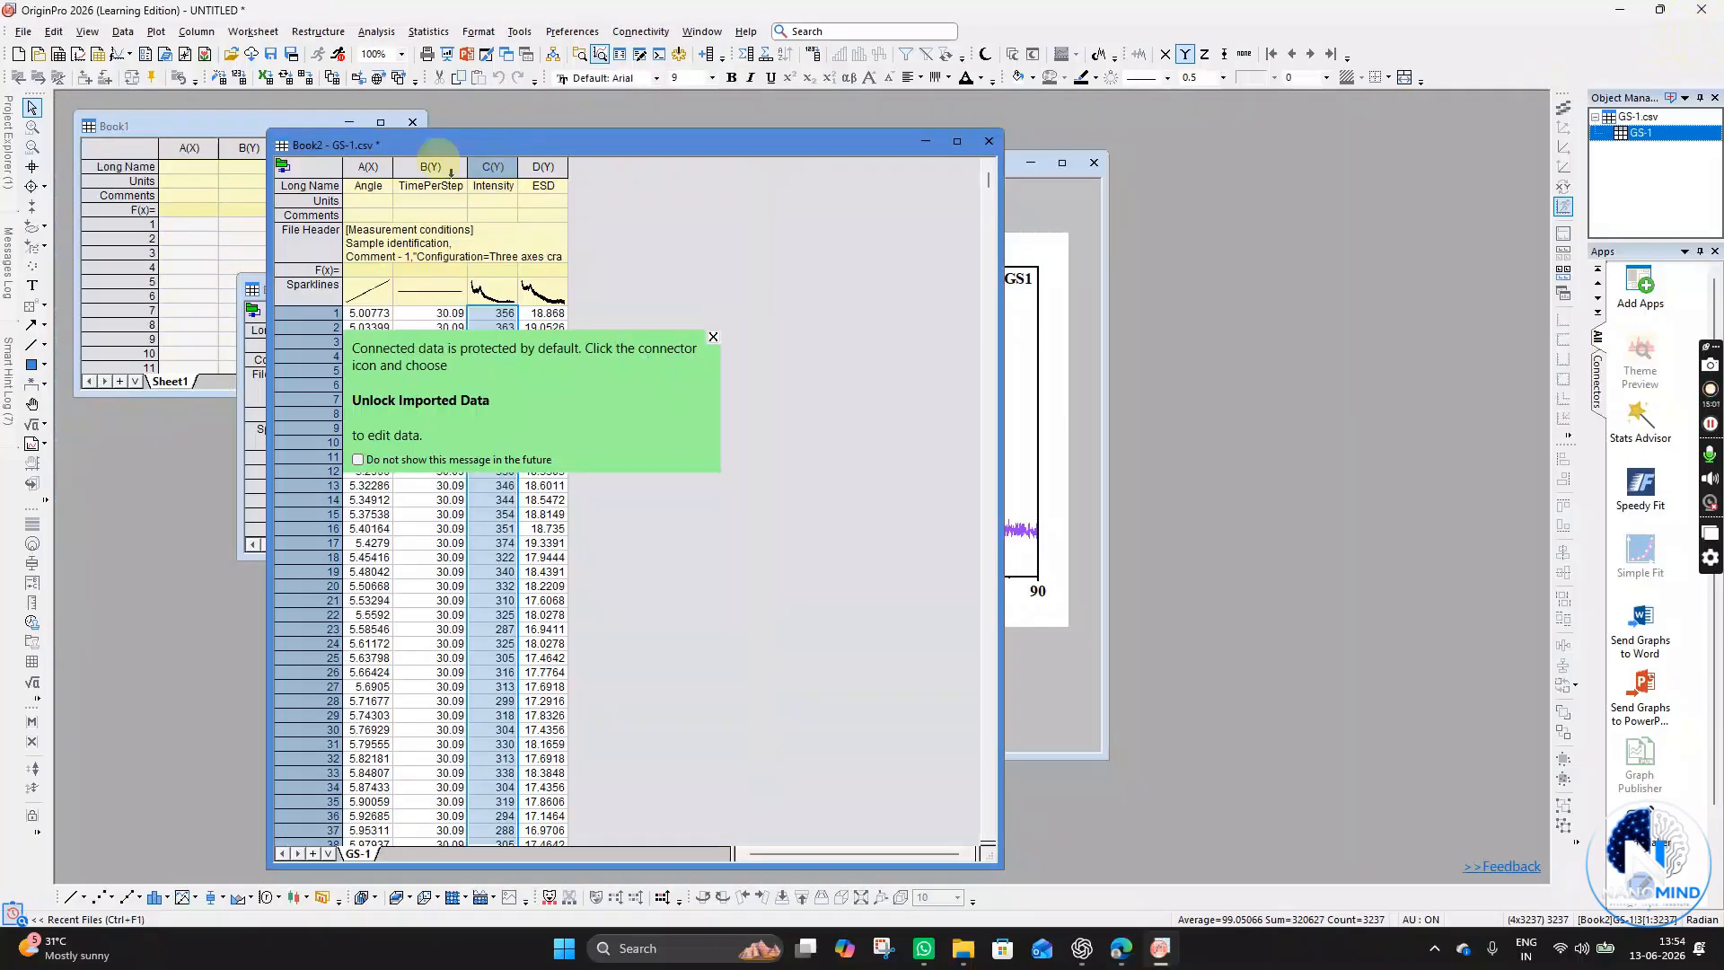
left_click_drag(477, 144, 1019, 129)
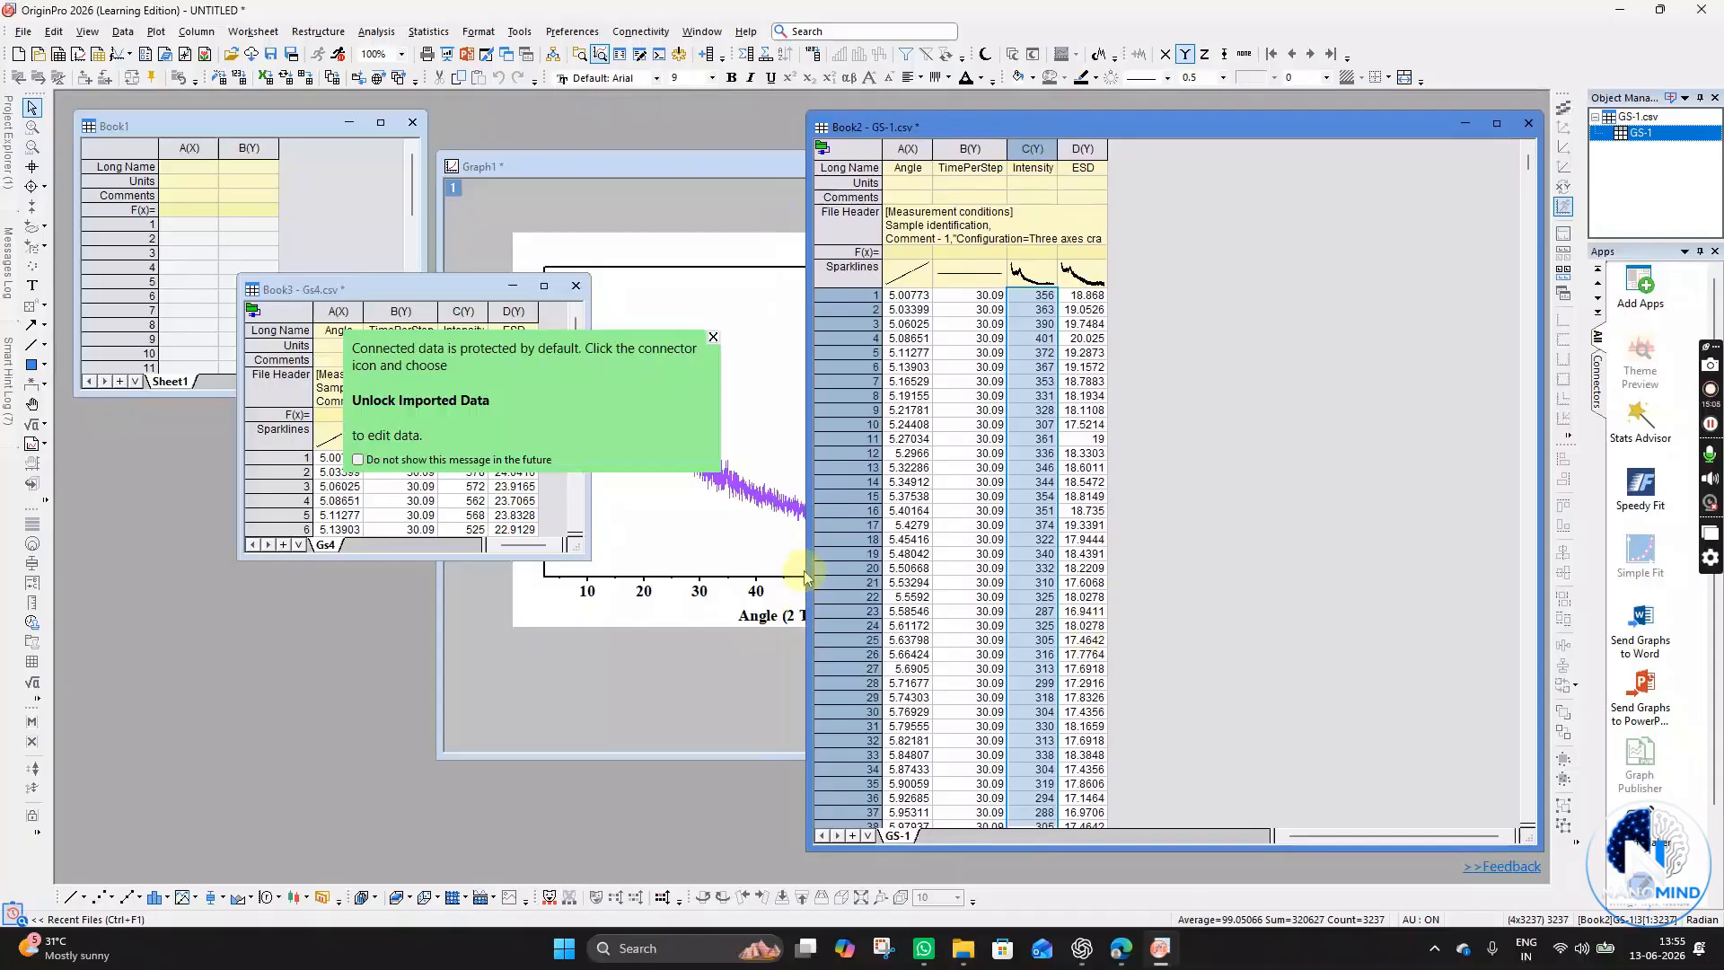
left_click_drag(806, 568, 1037, 569)
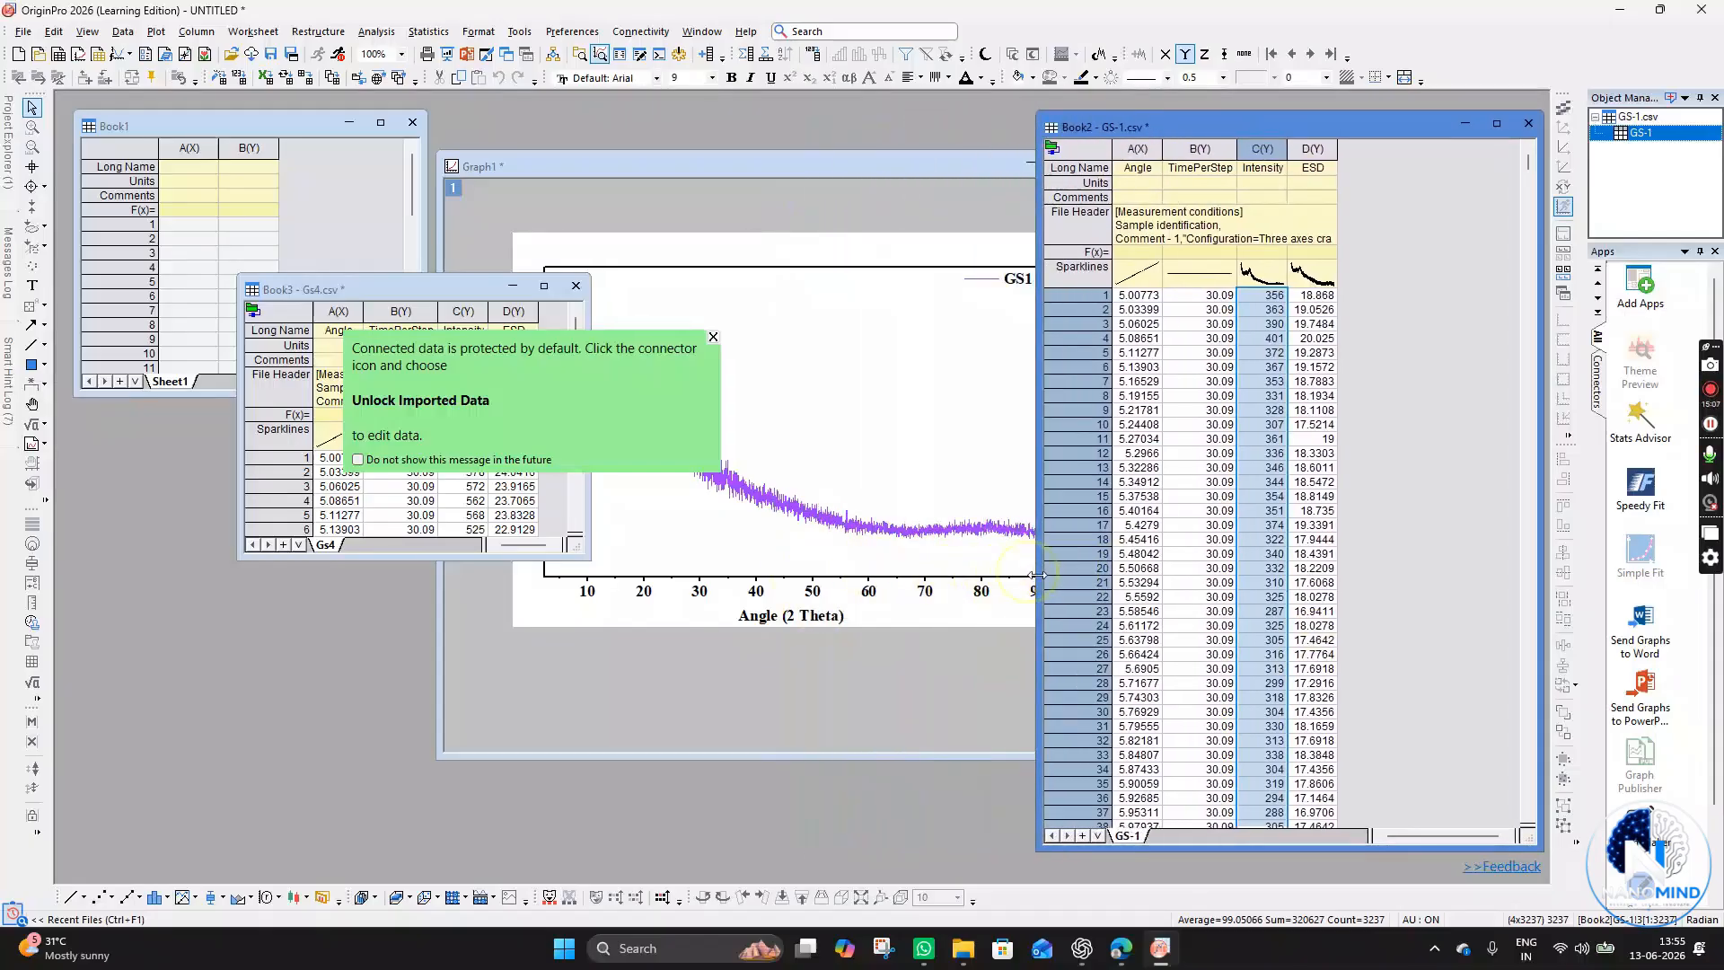
- Close and delete the Gs4 workbook
left_click(530, 295)
left_click(575, 285)
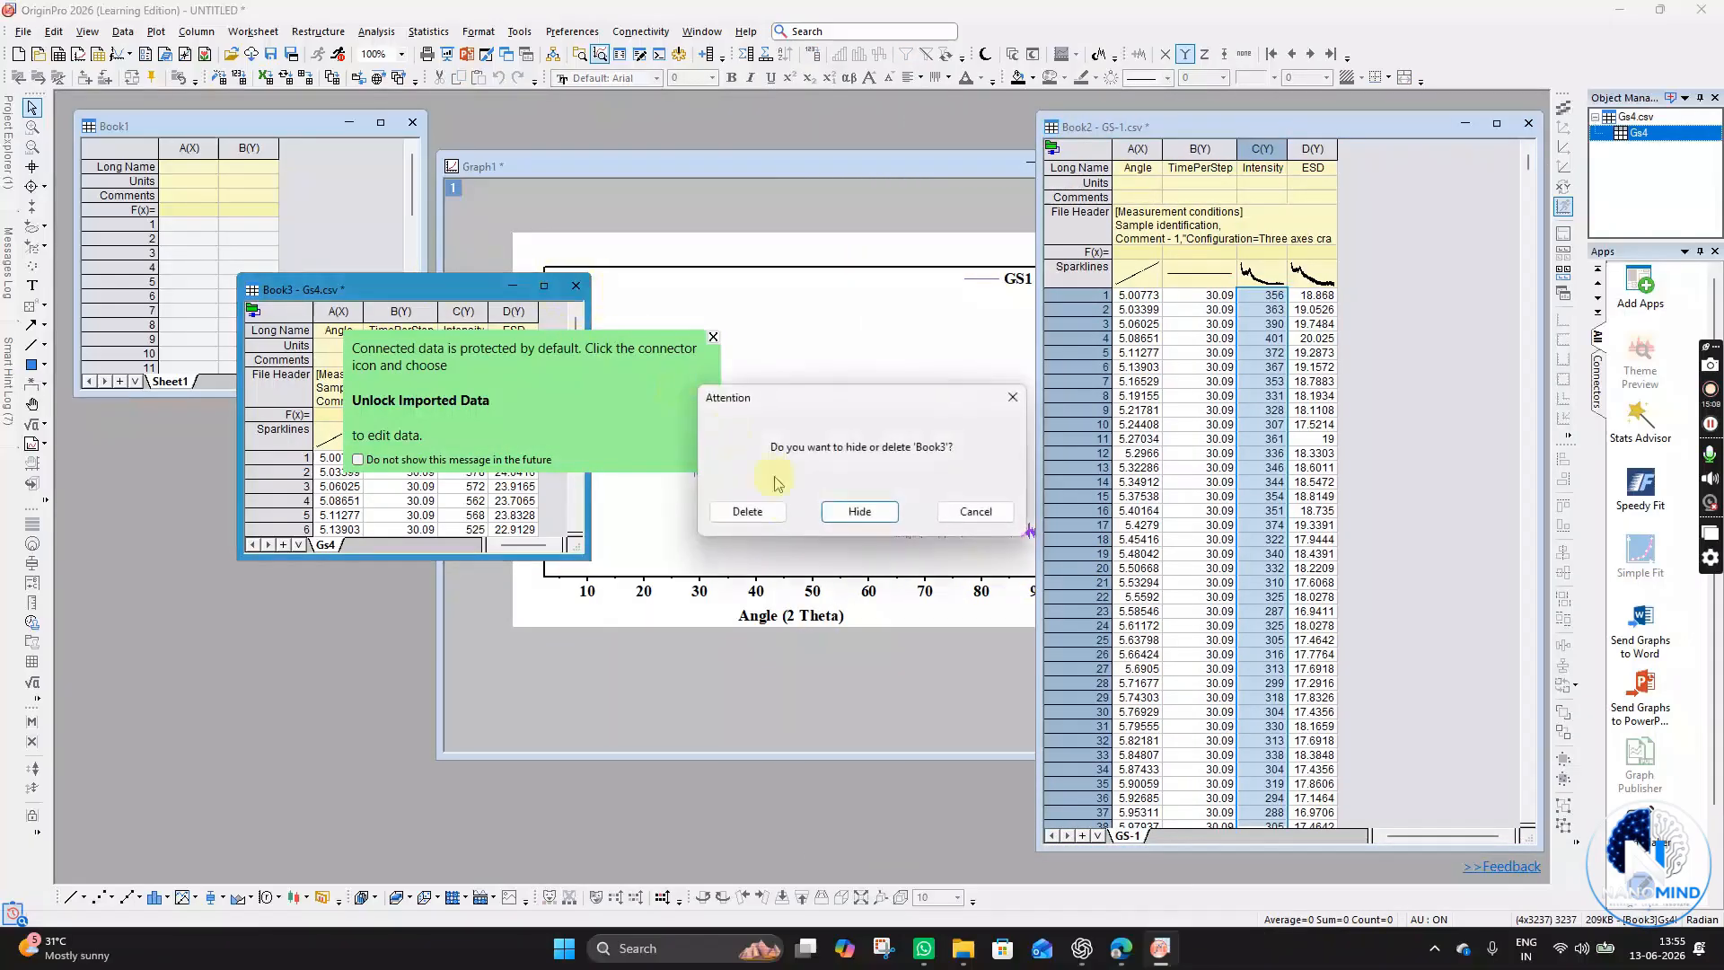
left_click(763, 506)
- Move the graph window and close and delete the empty Book1 workbook
left_click_drag(885, 162, 535, 197)
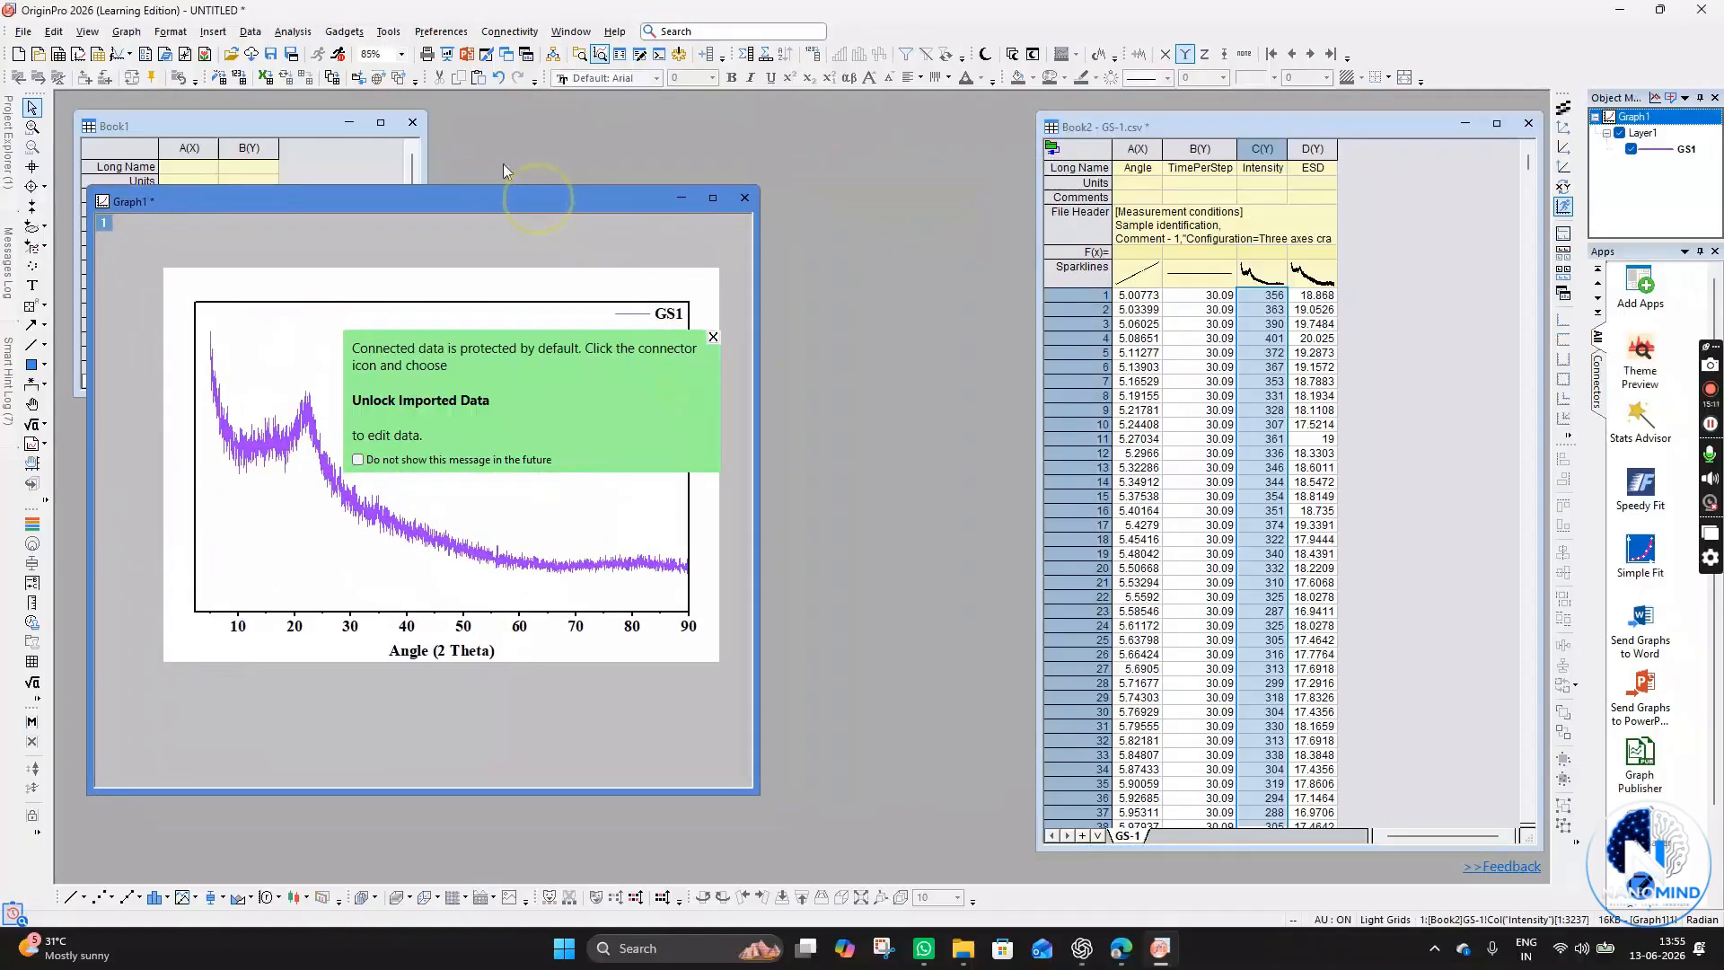
left_click(402, 126)
left_click(412, 123)
left_click(747, 507)
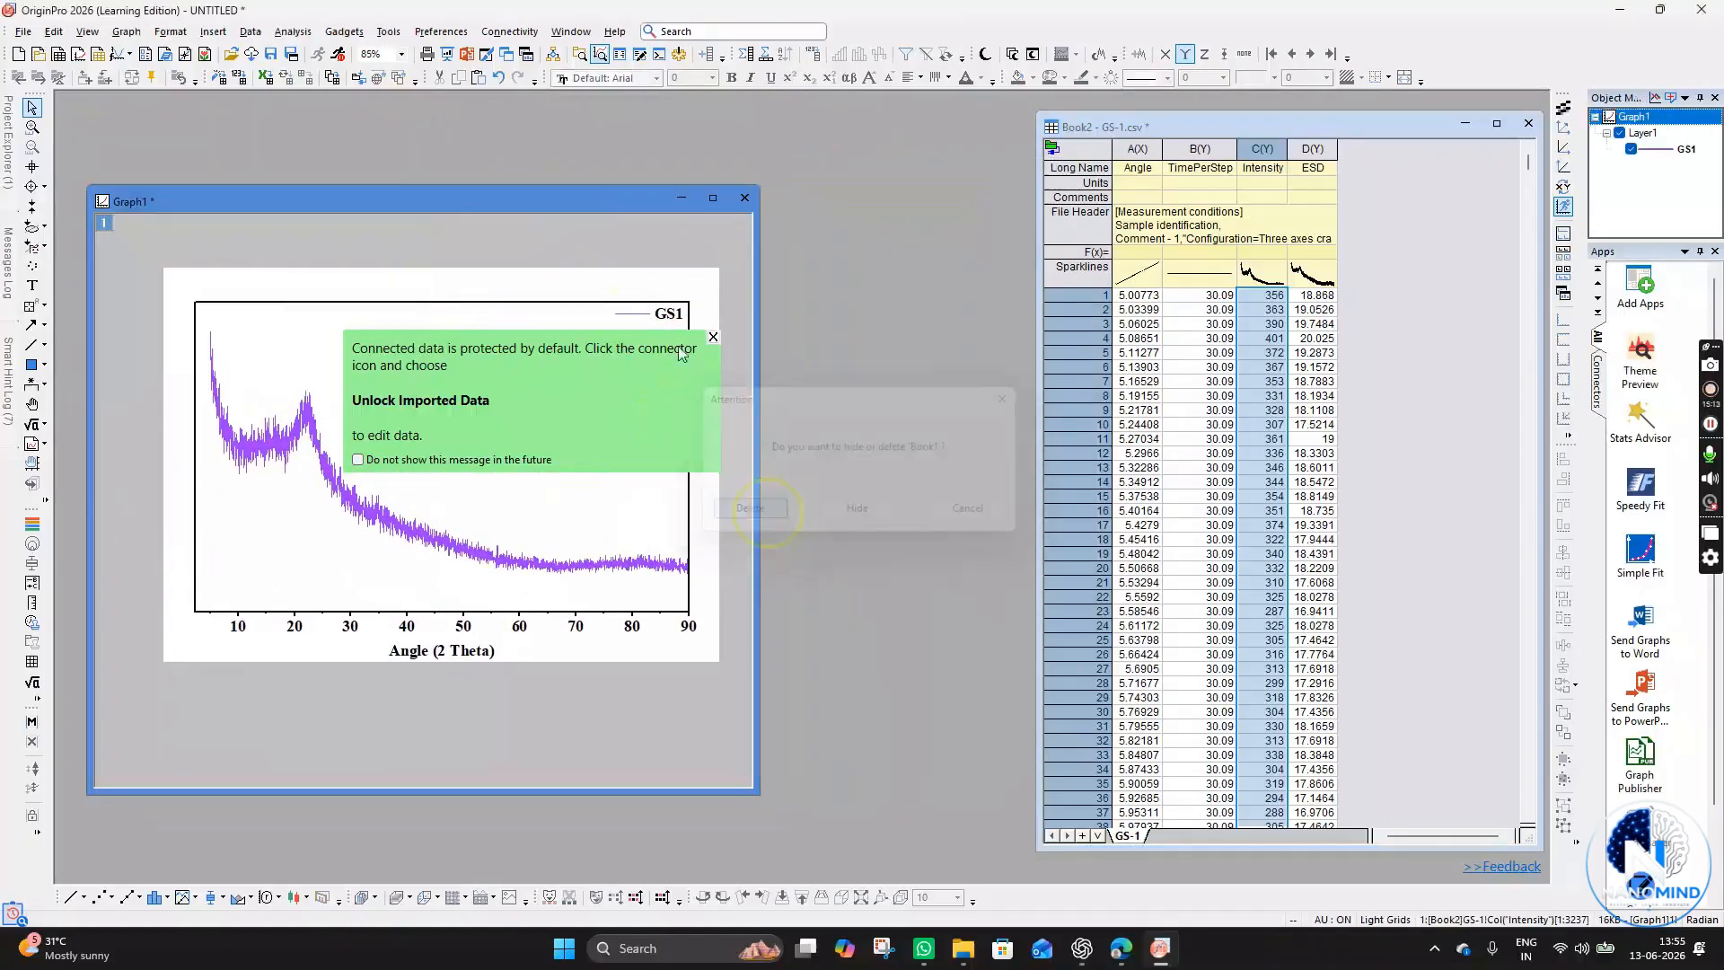
- Dismiss the connector notice and enlarge the graph window
left_click_drag(579, 197, 574, 158)
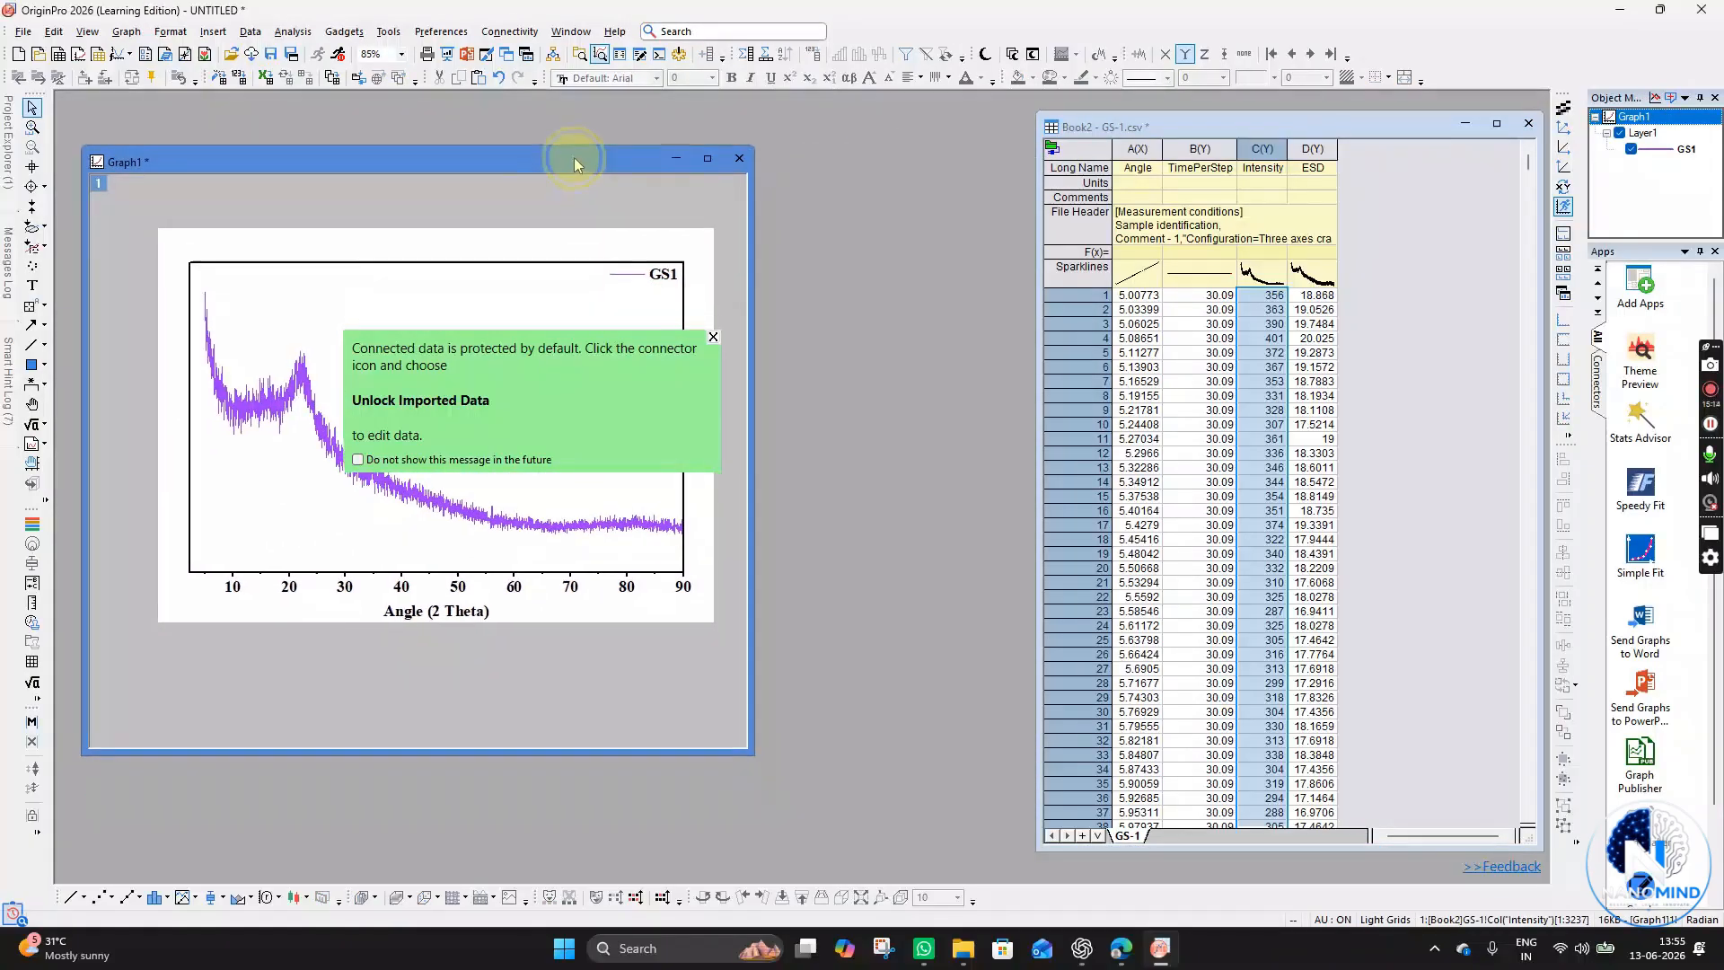
left_click(714, 335)
left_click_drag(752, 741, 914, 856)
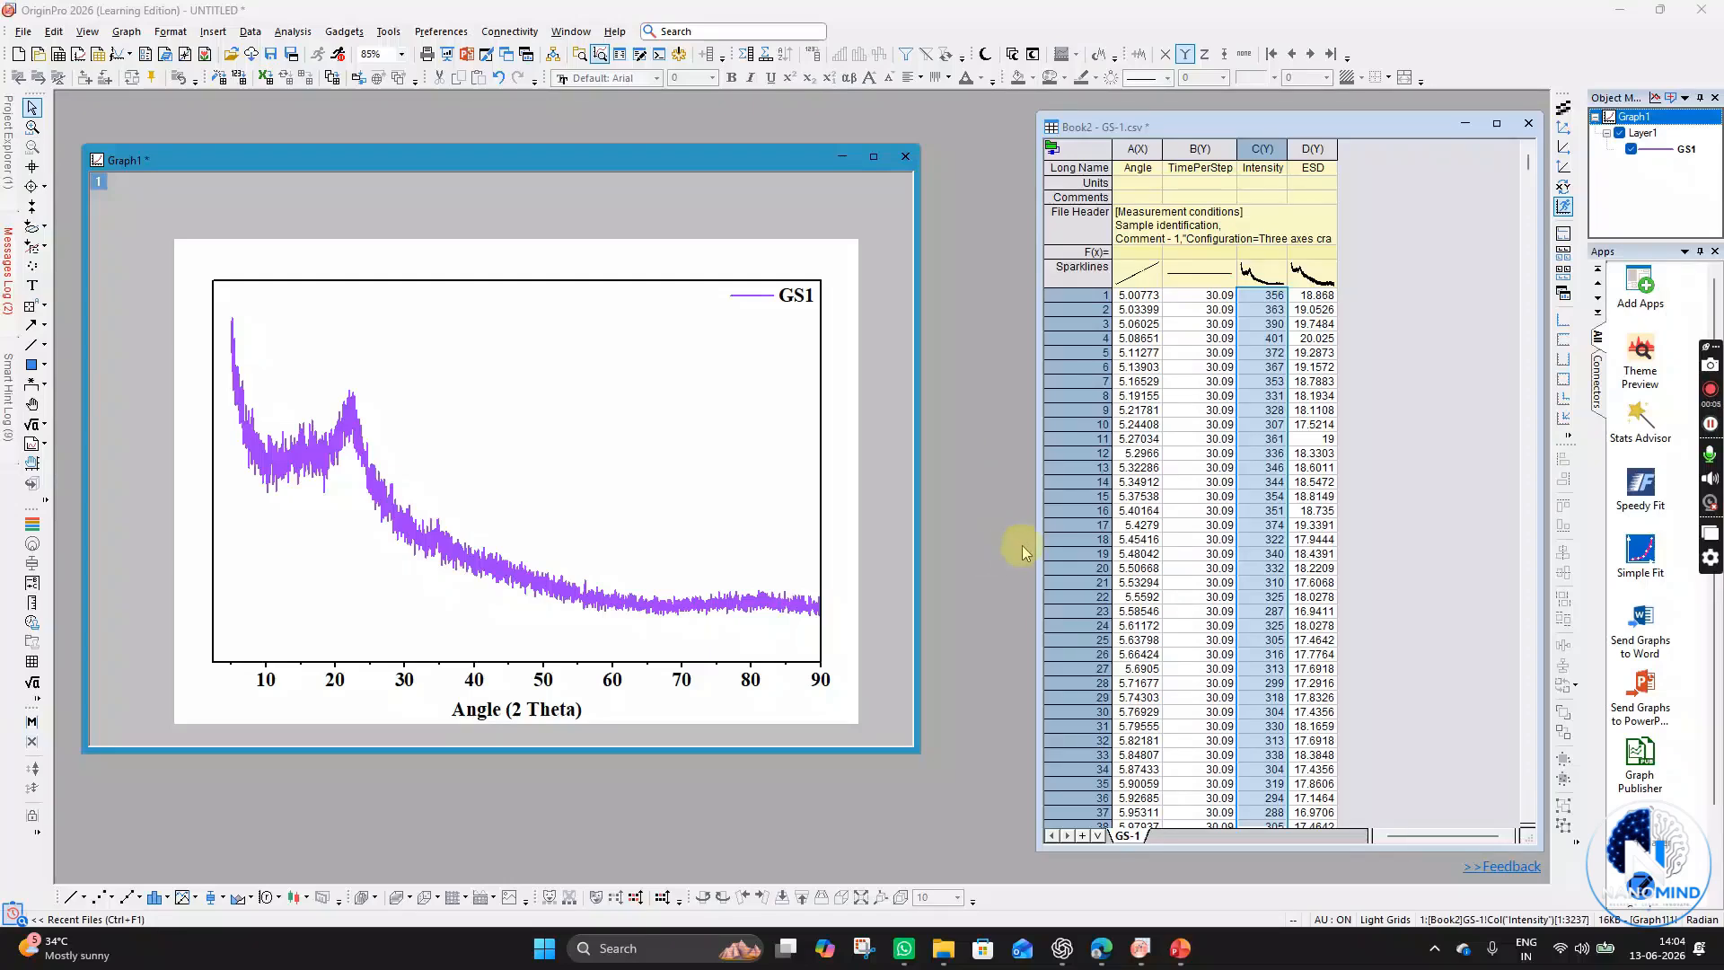
- Save the project as XRD in the XRD plotting\WORKDATA\XRD folder on drive E
left_click(25, 33)
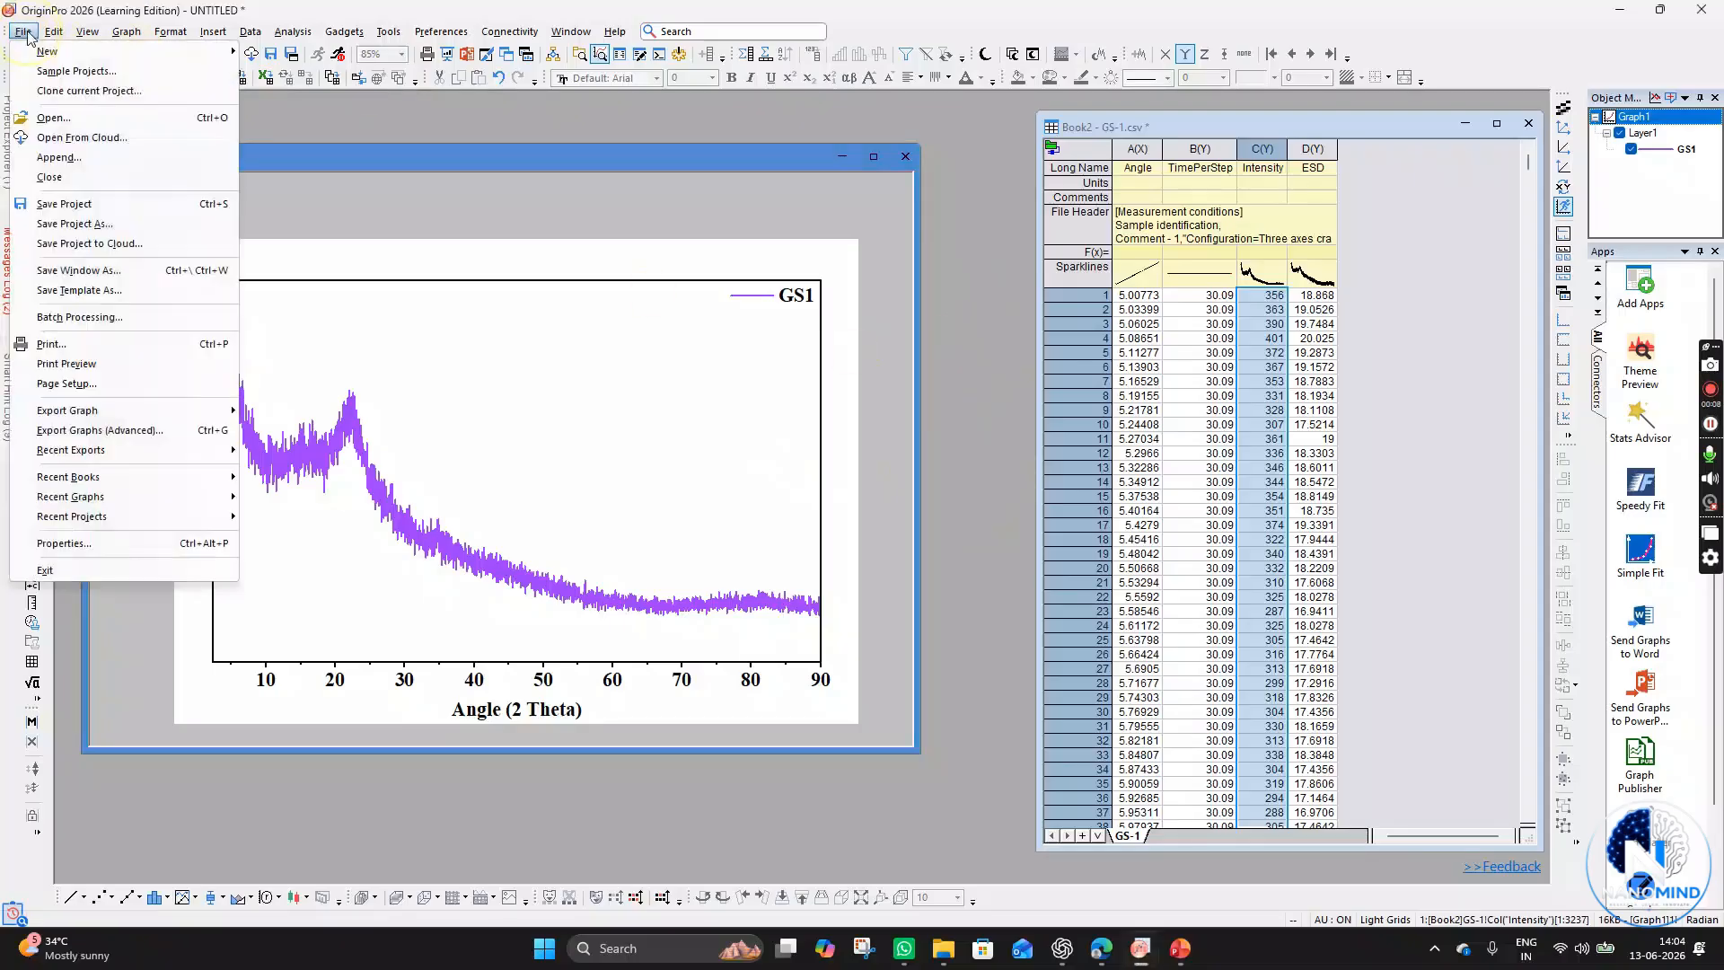
left_click(90, 224)
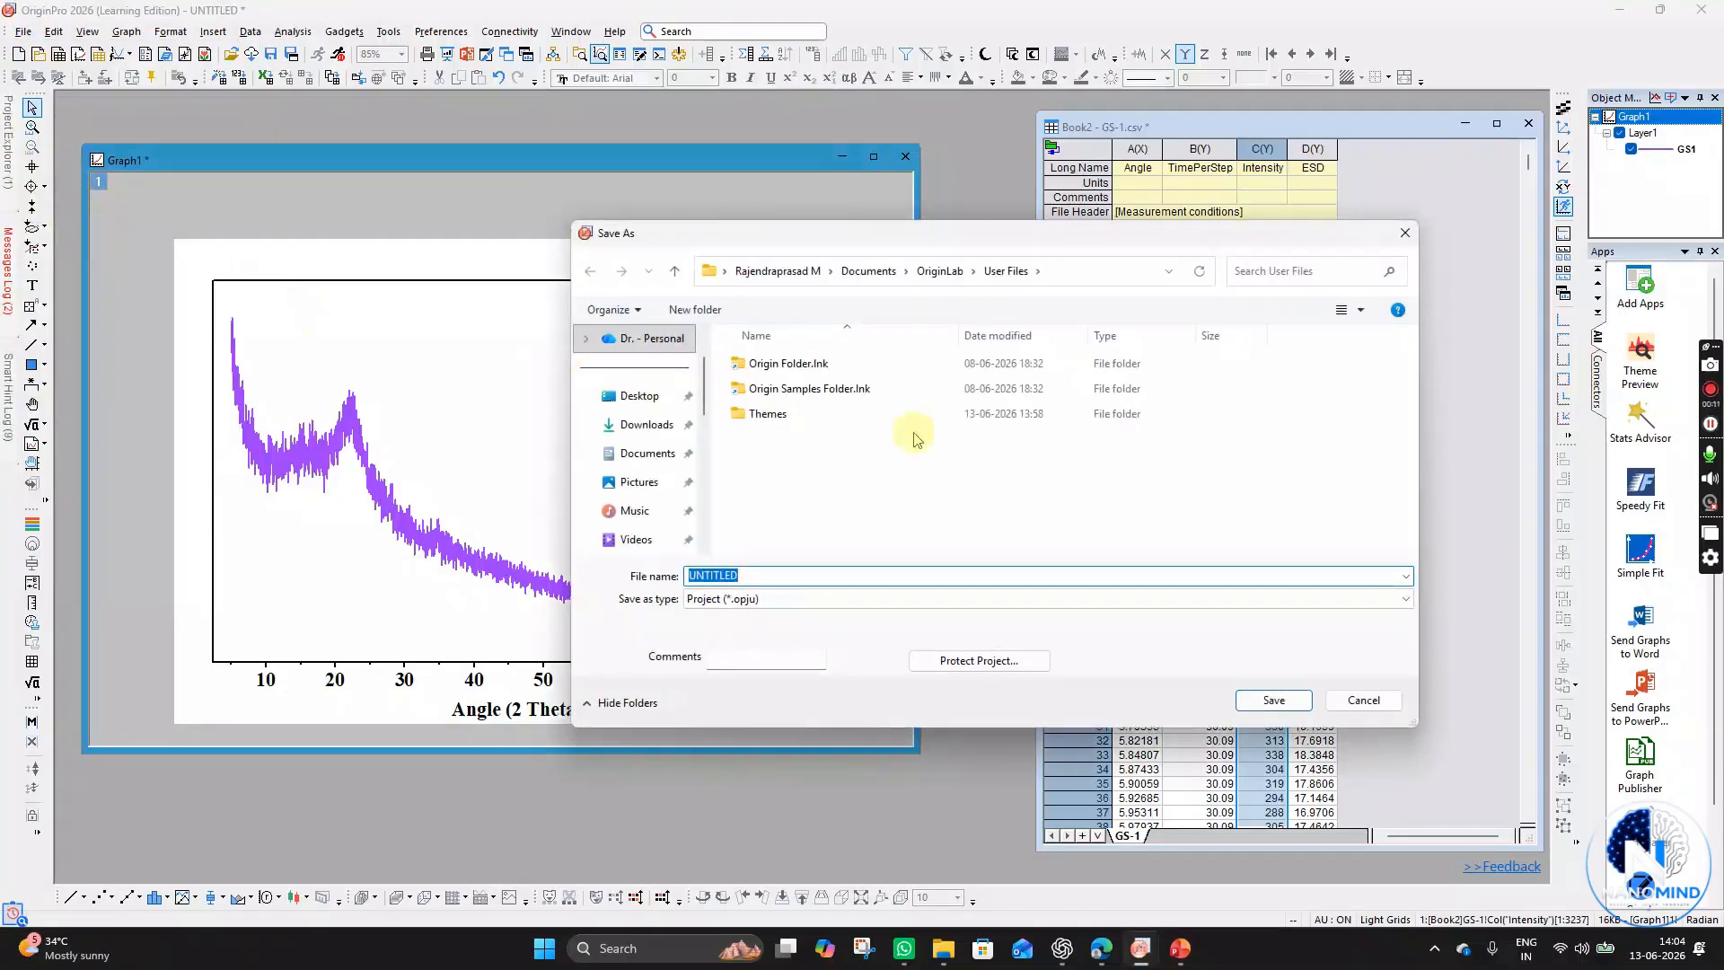
scroll(646, 485, "down", 5)
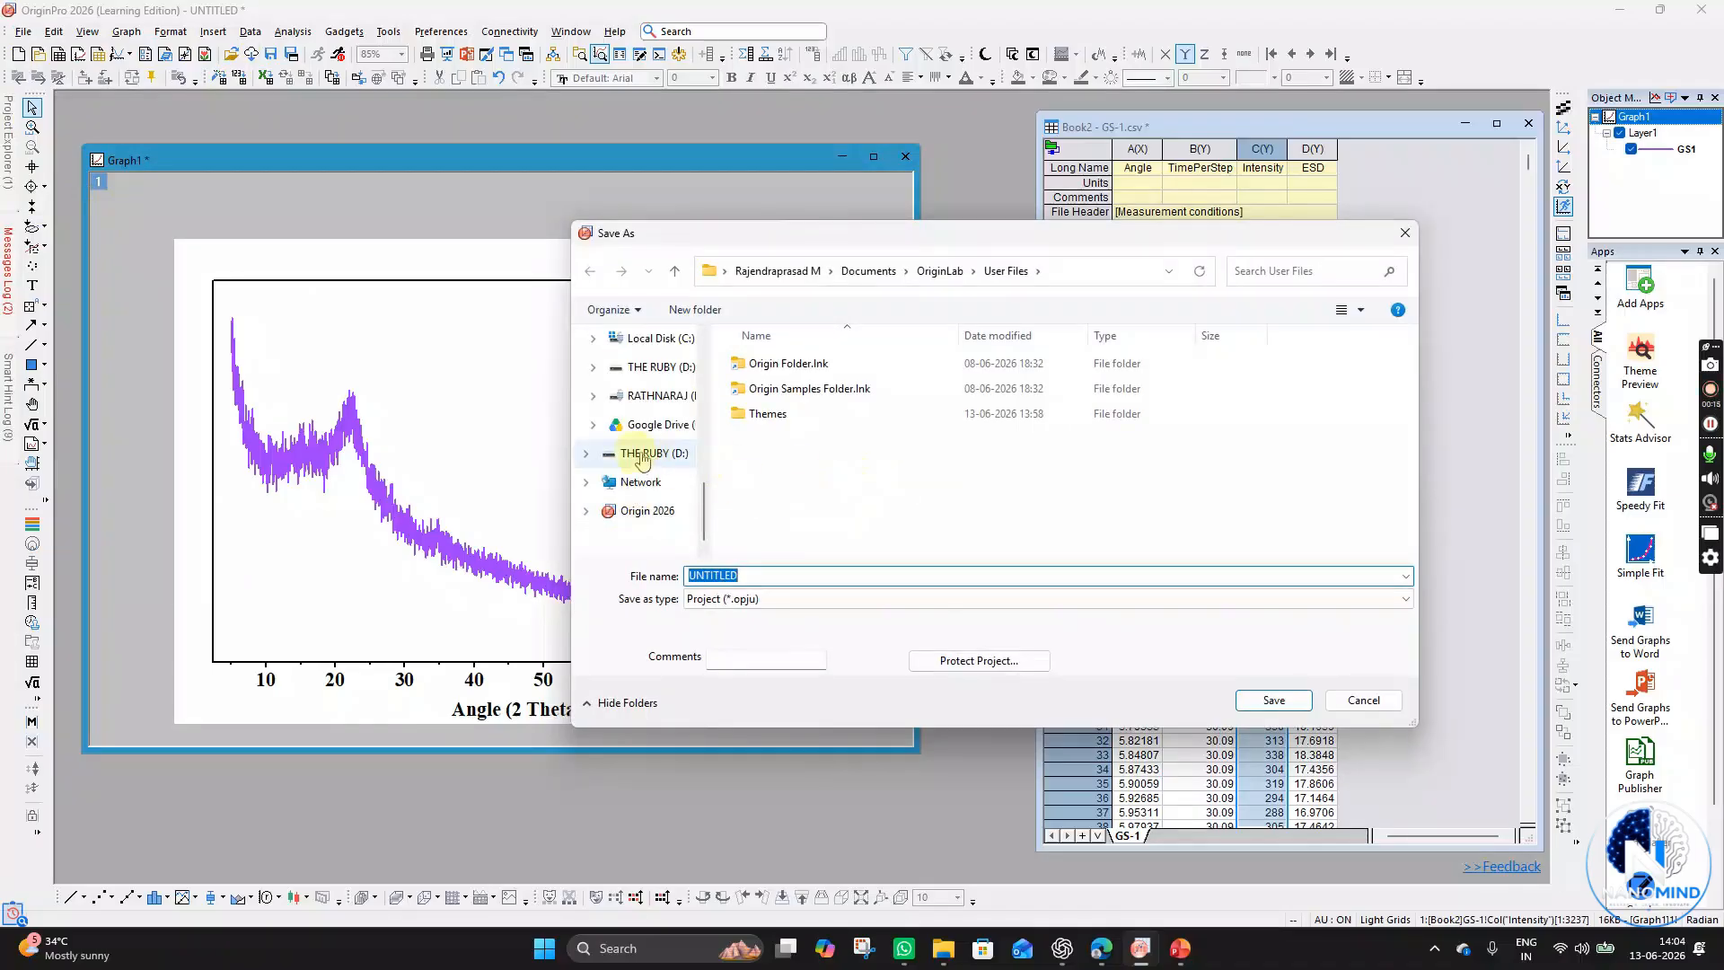
scroll(628, 449, "up", 3)
scroll(665, 463, "down", 2)
left_click(643, 395)
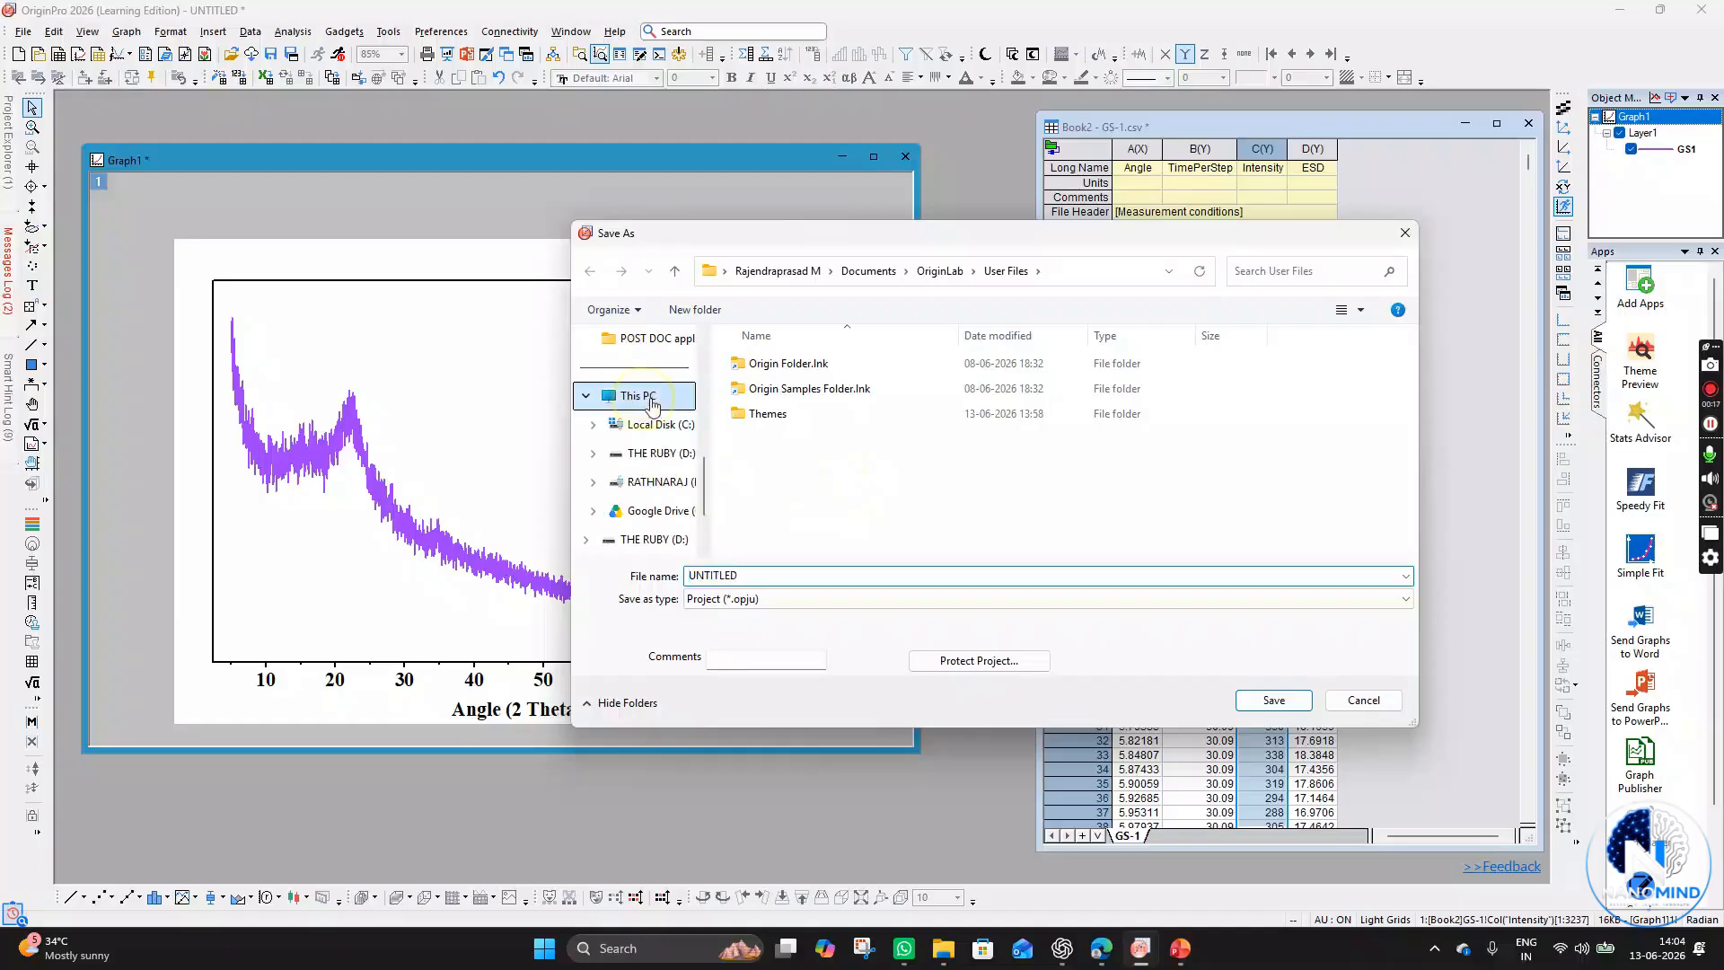
left_click(1242, 394)
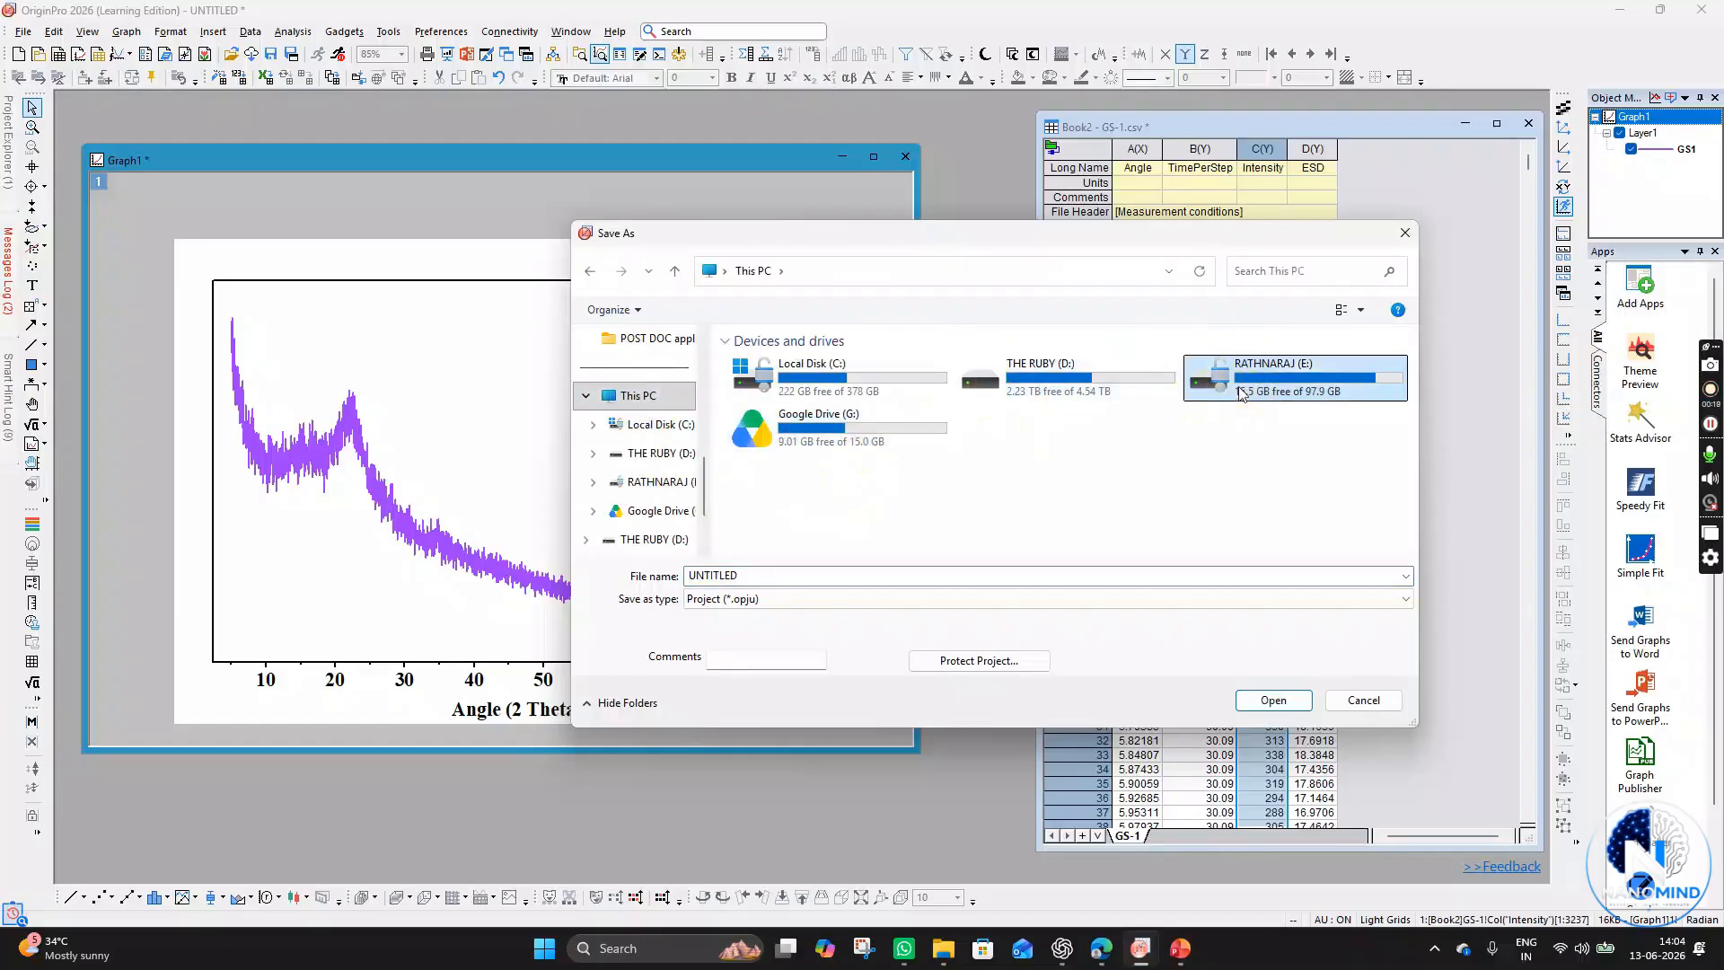
double_click(1313, 393)
double_click(828, 422)
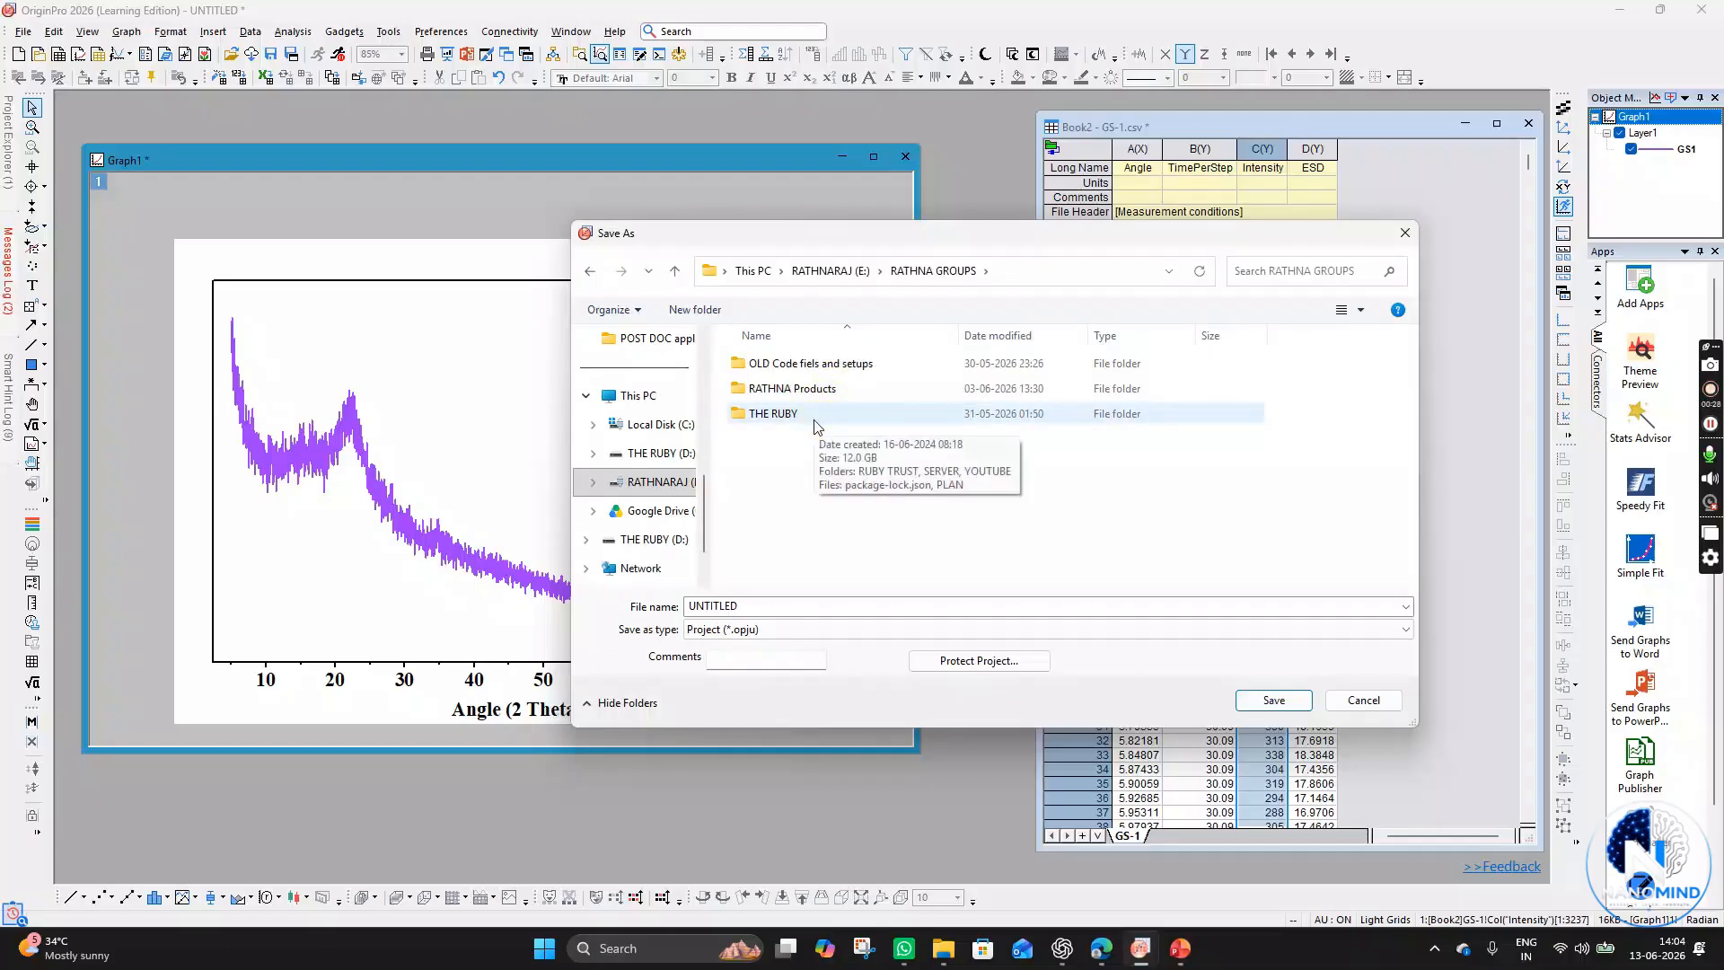
double_click(811, 419)
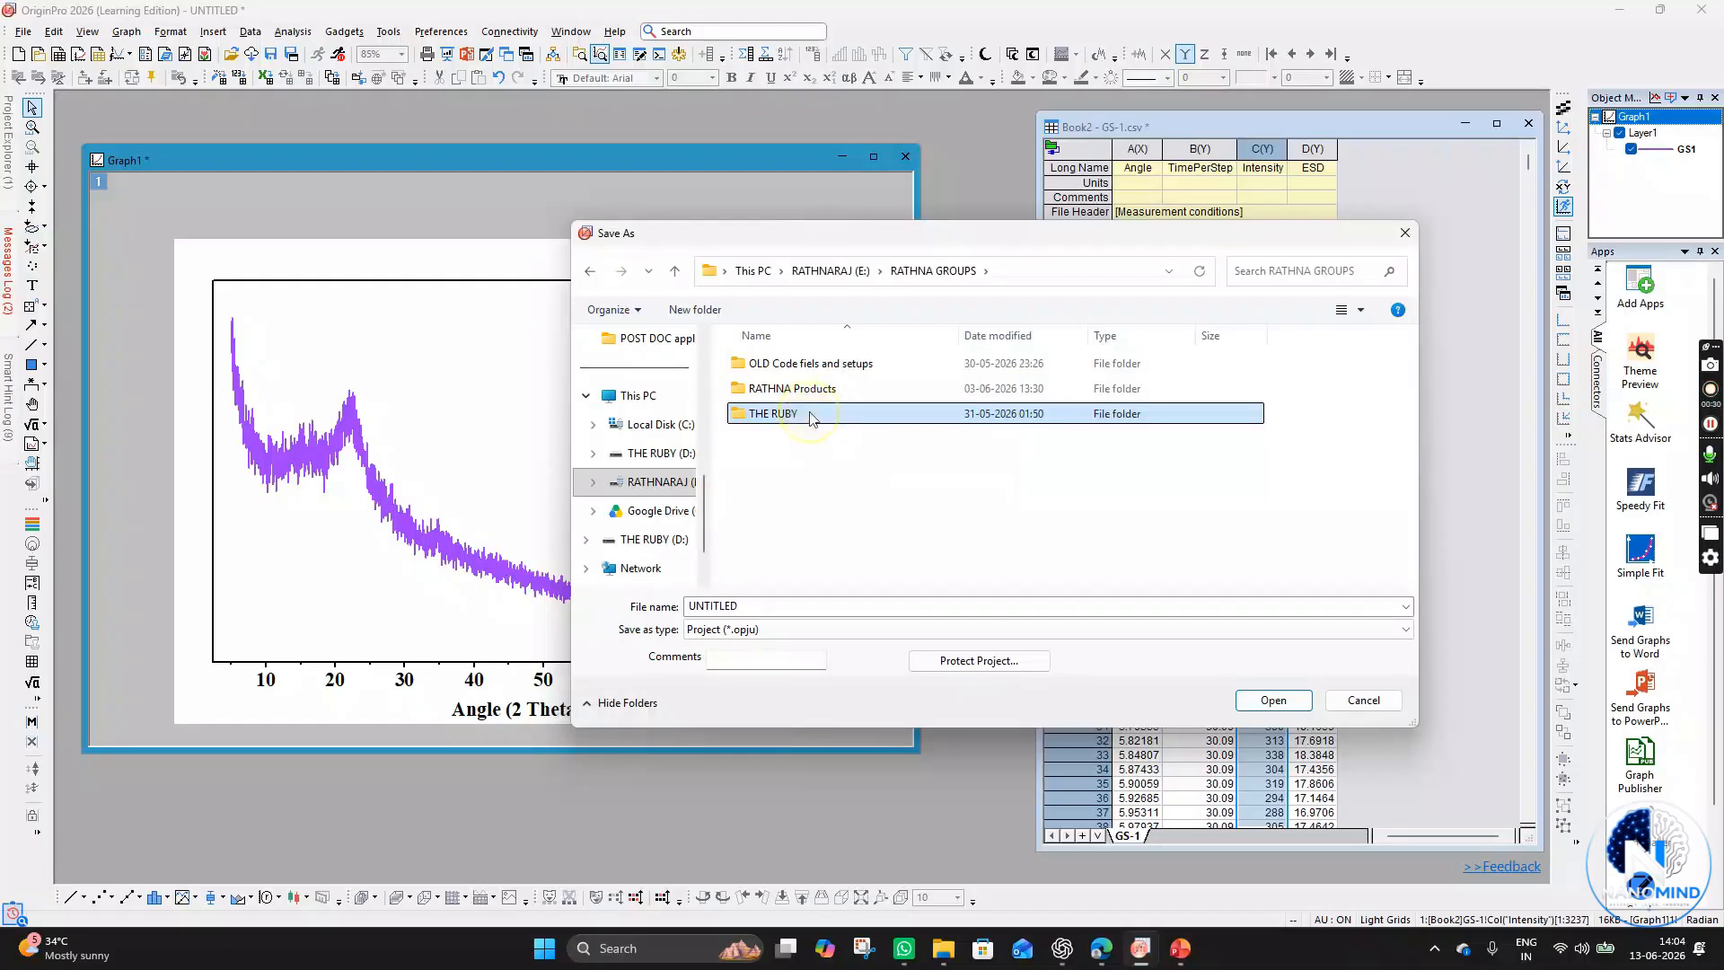
key("BackSpace")
left_click(809, 418)
double_click(809, 418)
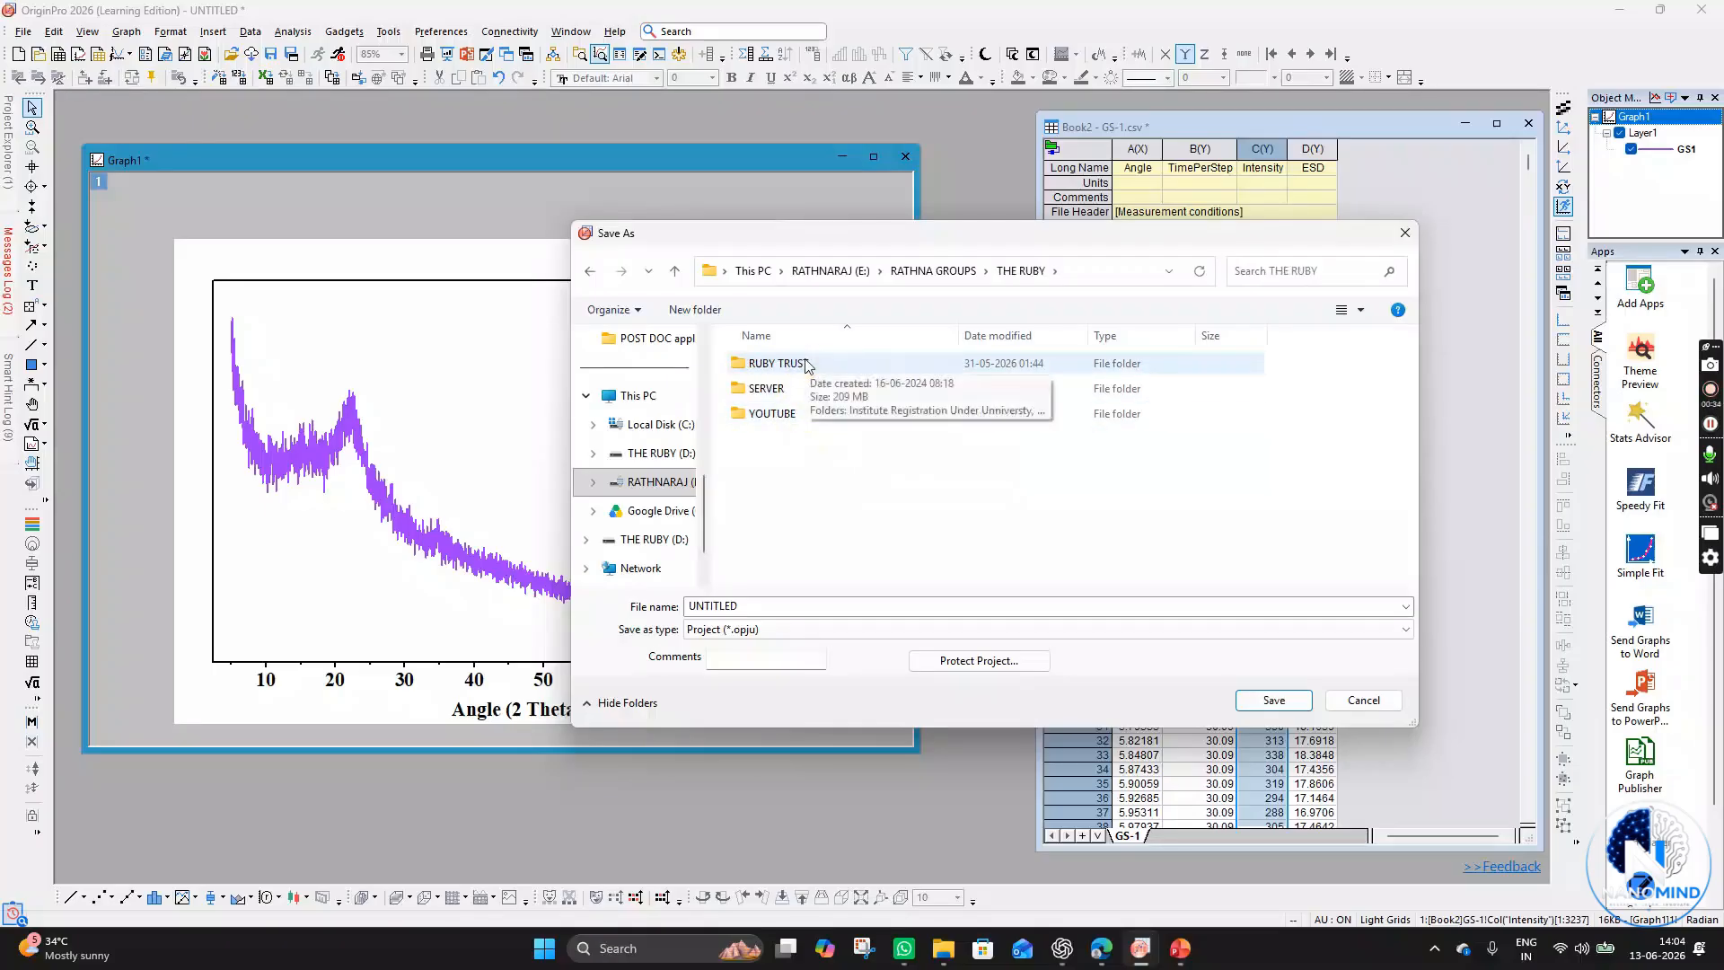
left_click(805, 422)
double_click(805, 422)
double_click(799, 363)
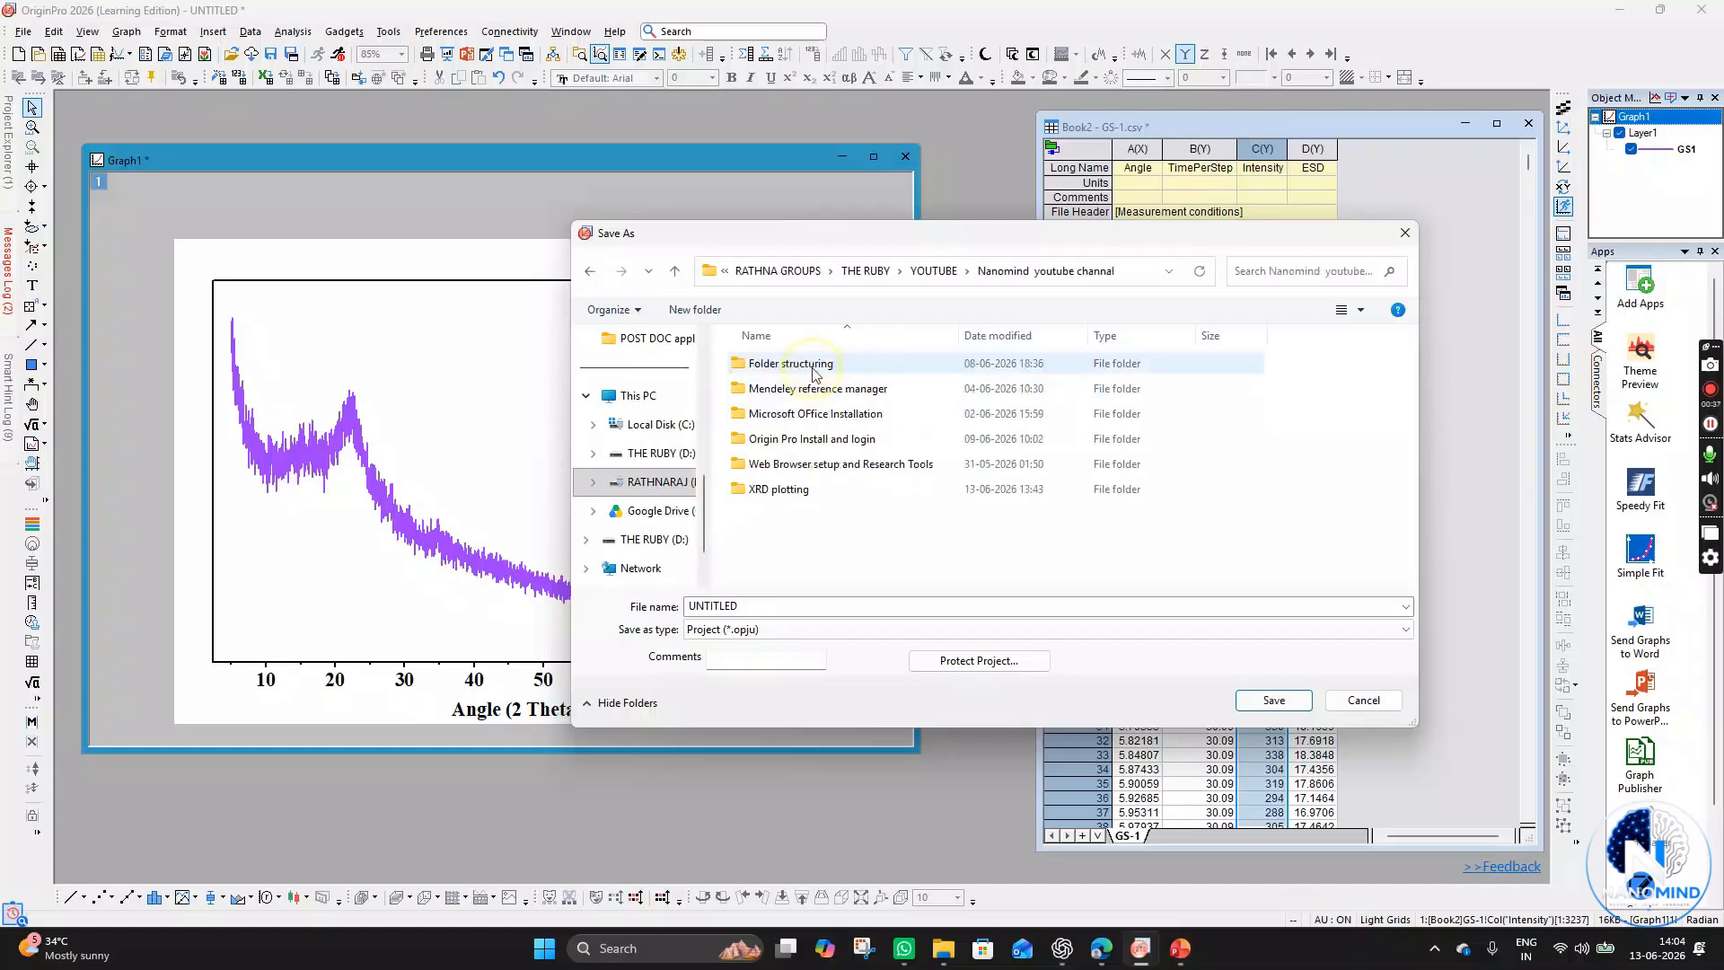
double_click(790, 489)
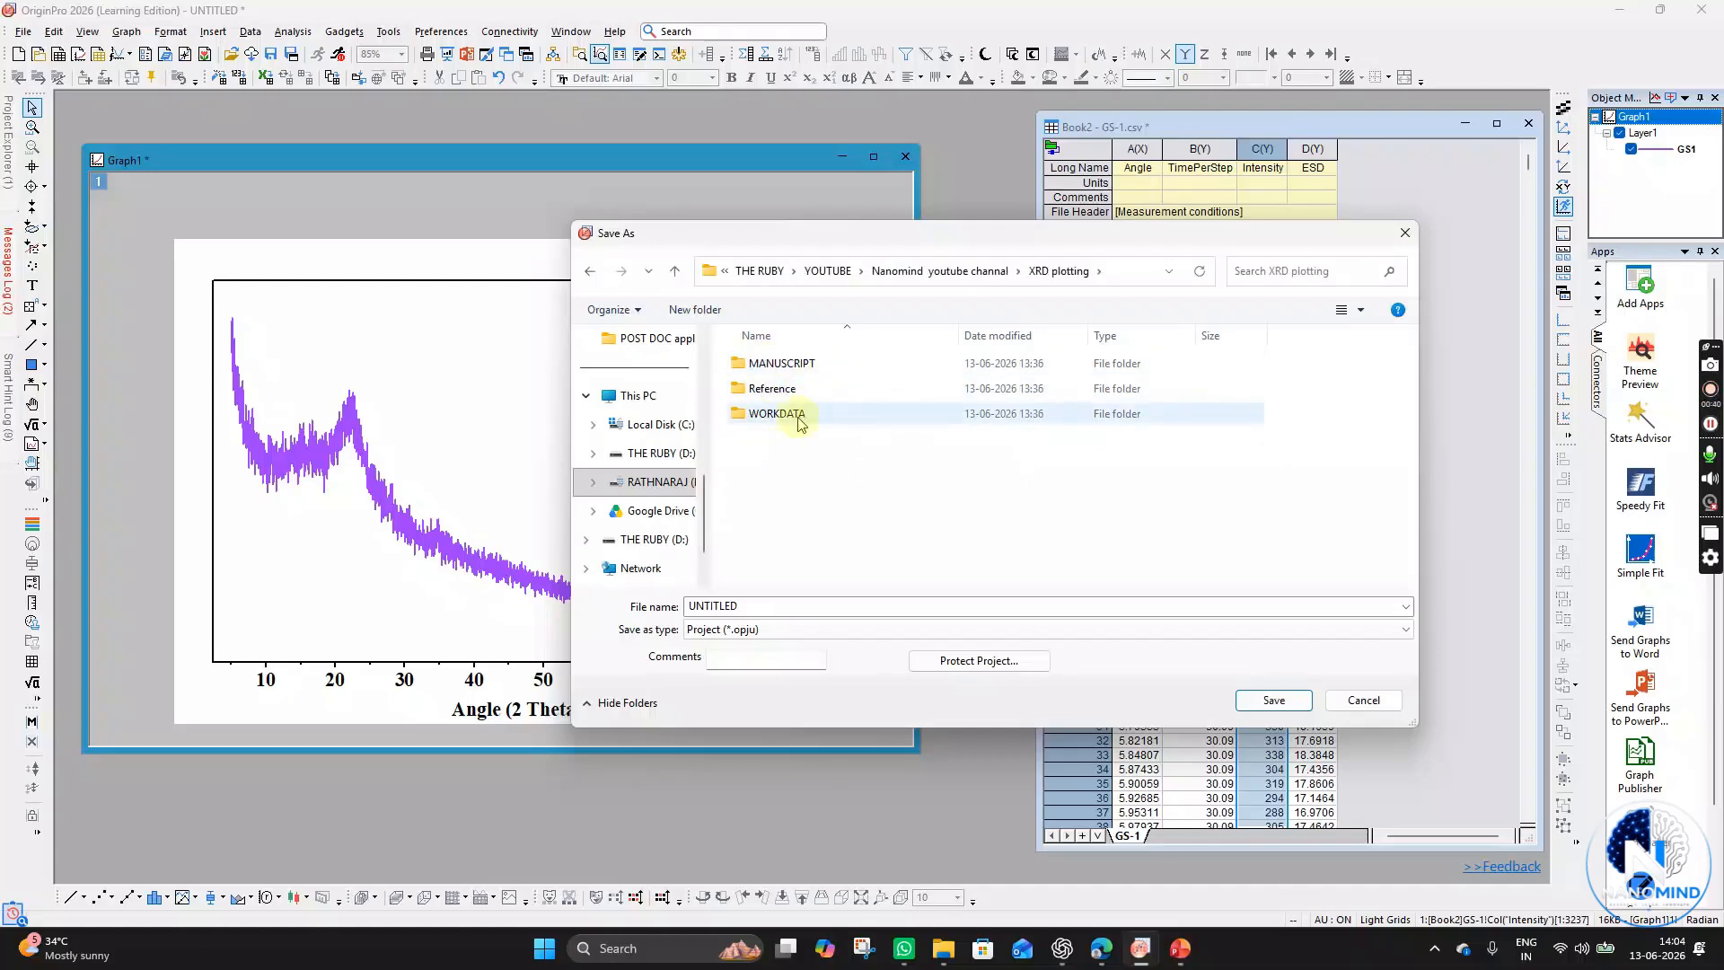
left_click(788, 420)
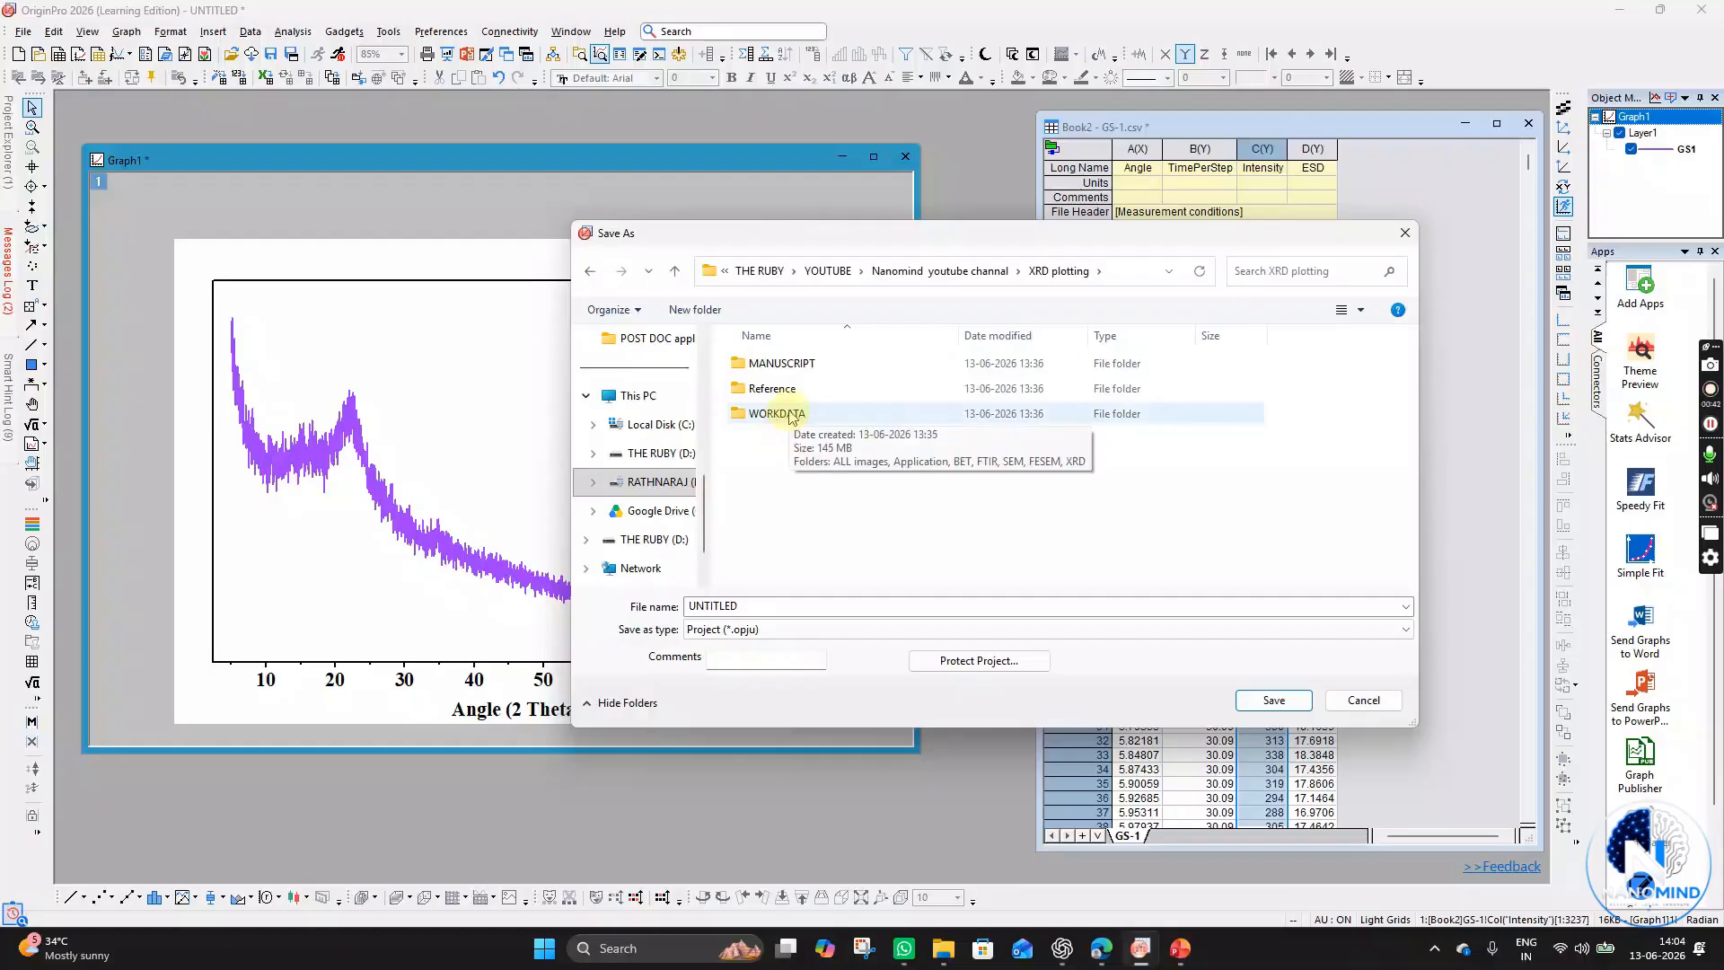
double_click(806, 419)
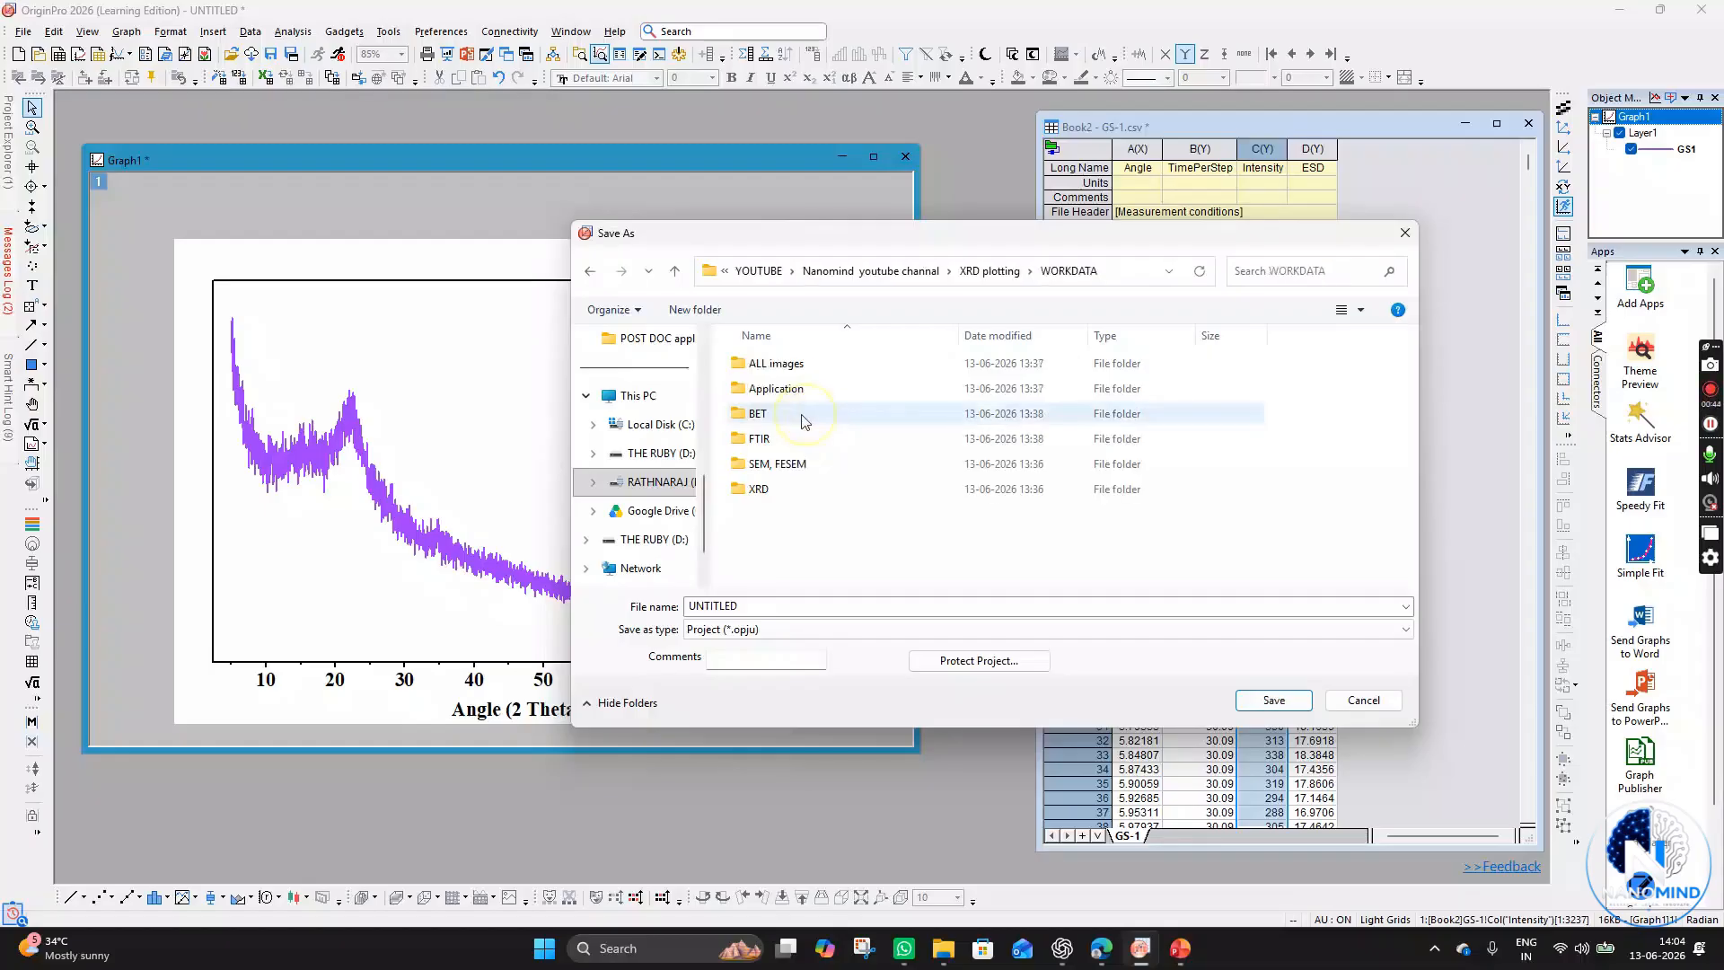
double_click(791, 491)
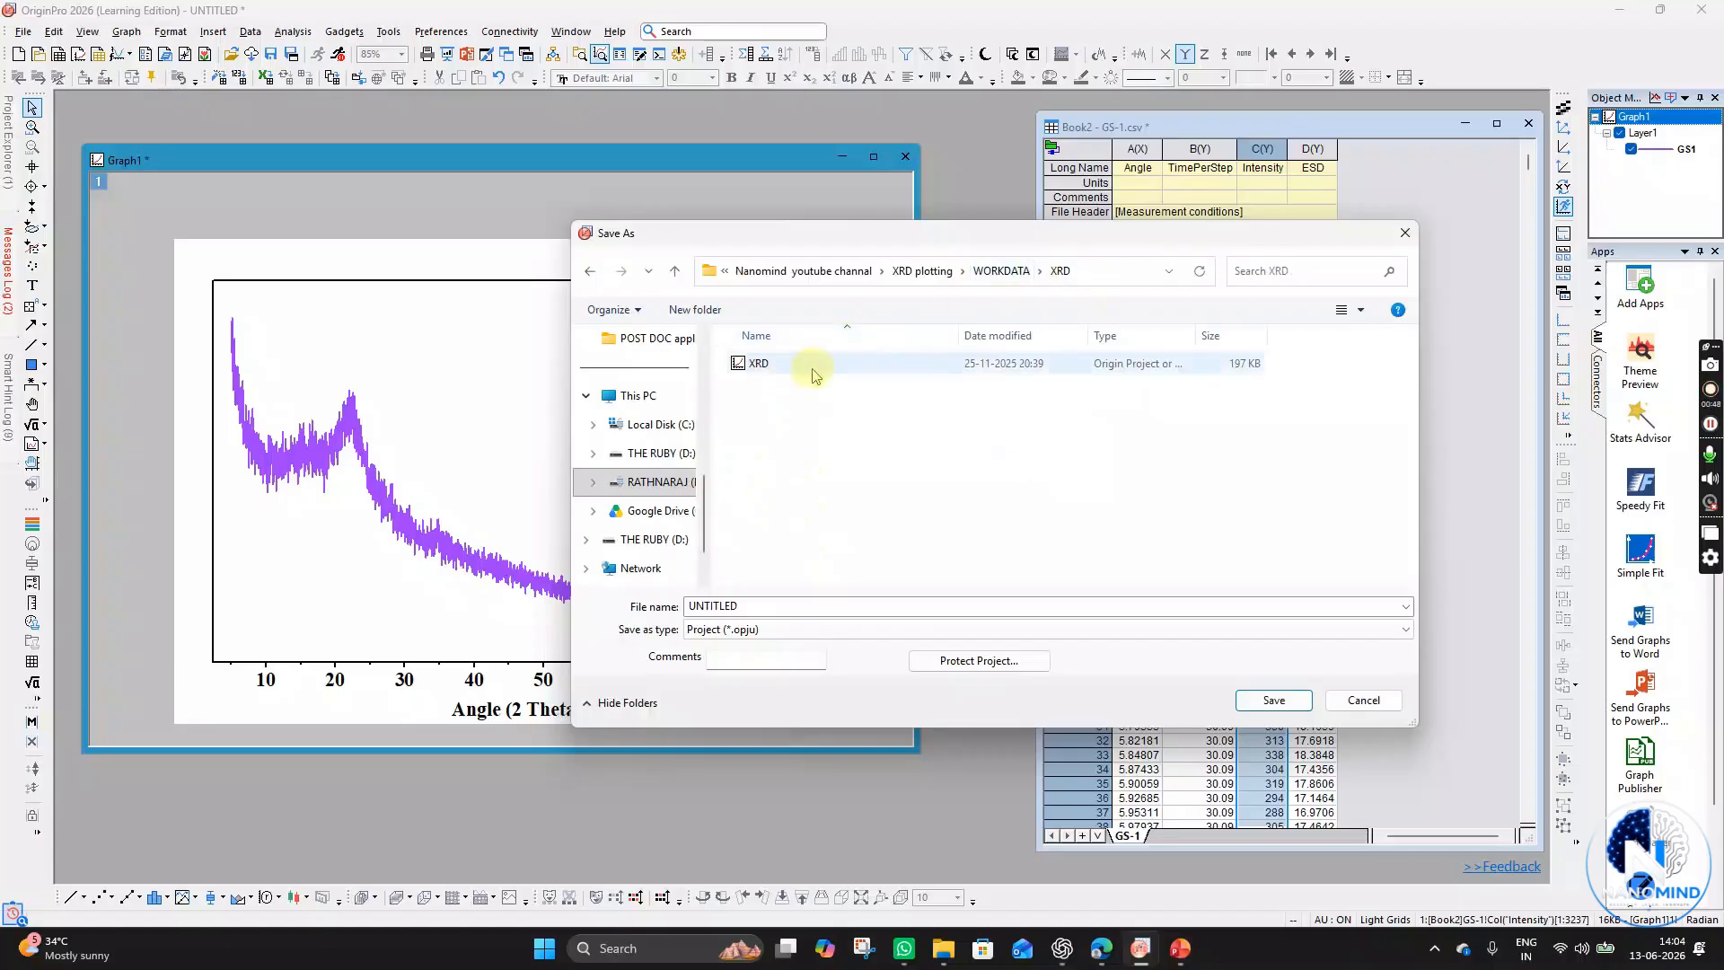
left_click(765, 365)
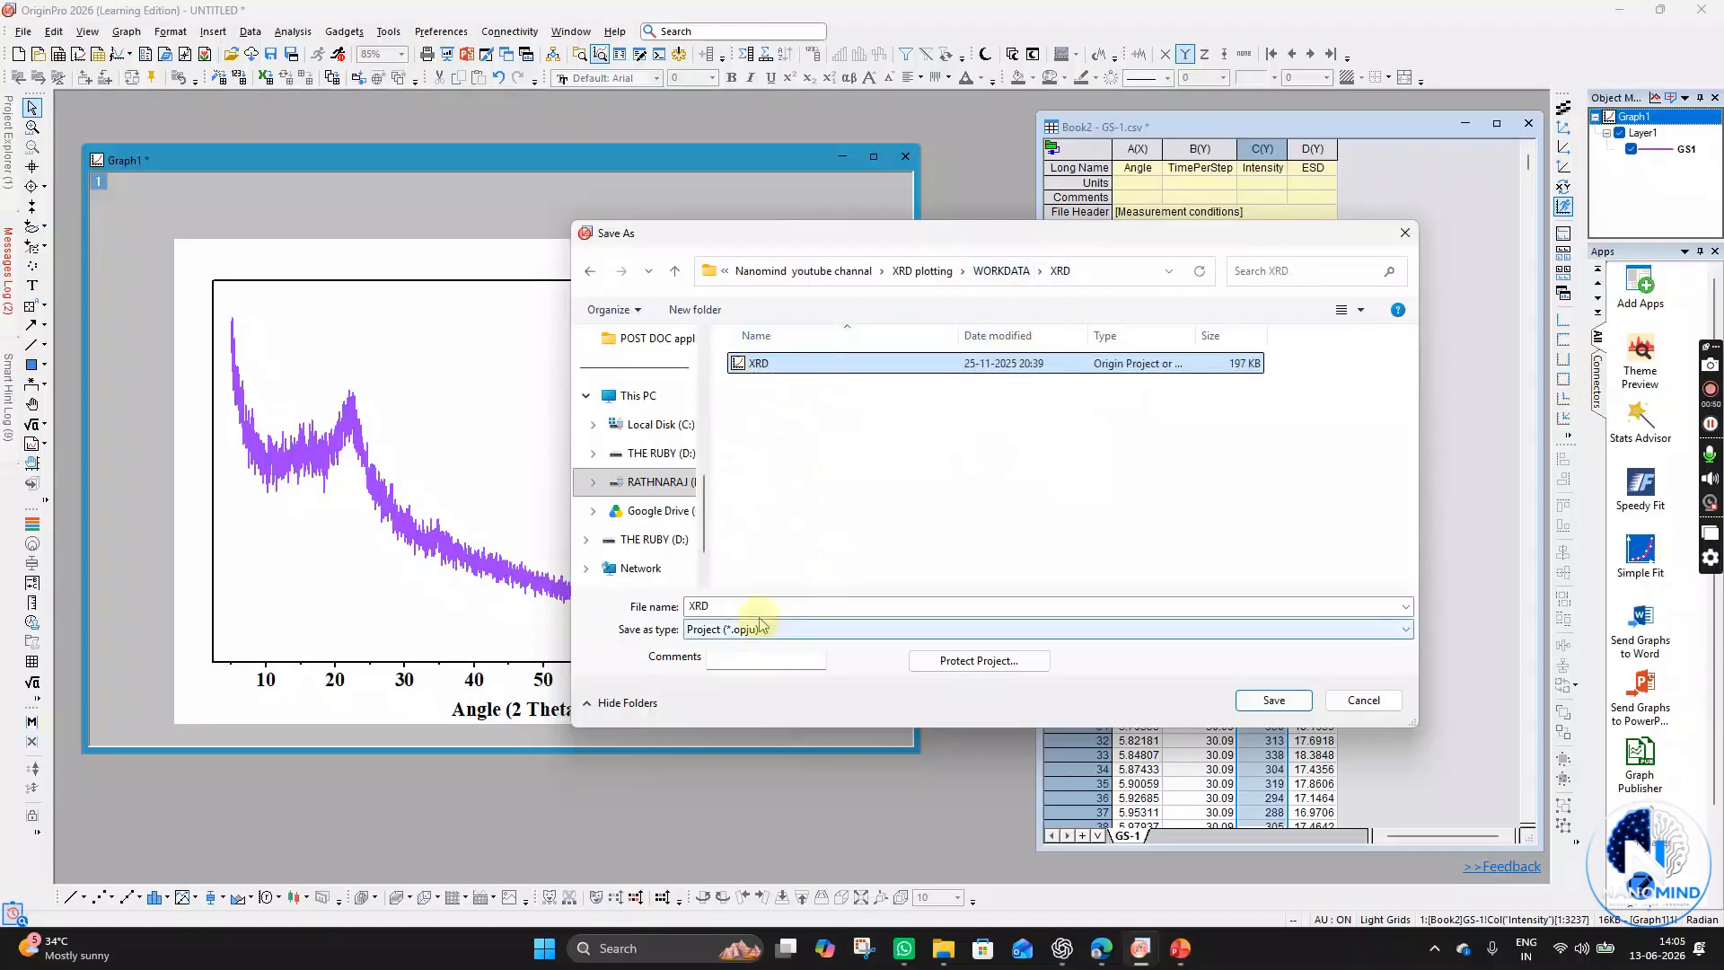
left_click(836, 614)
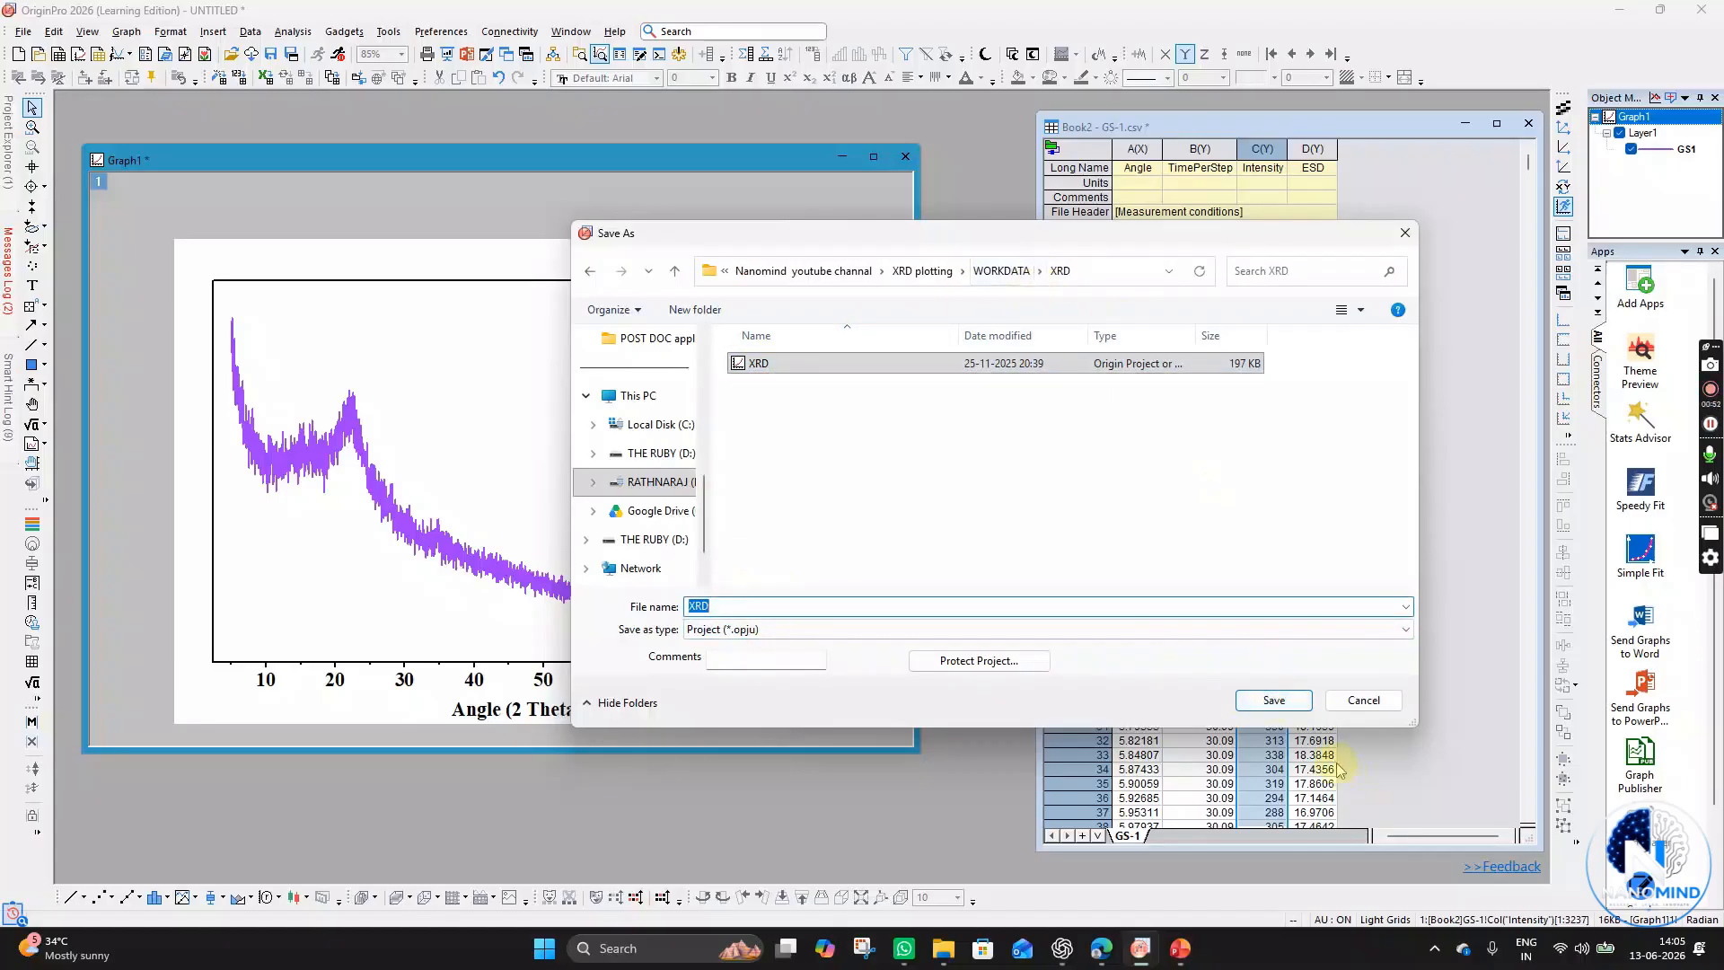
left_click(1288, 700)
left_click(980, 523)
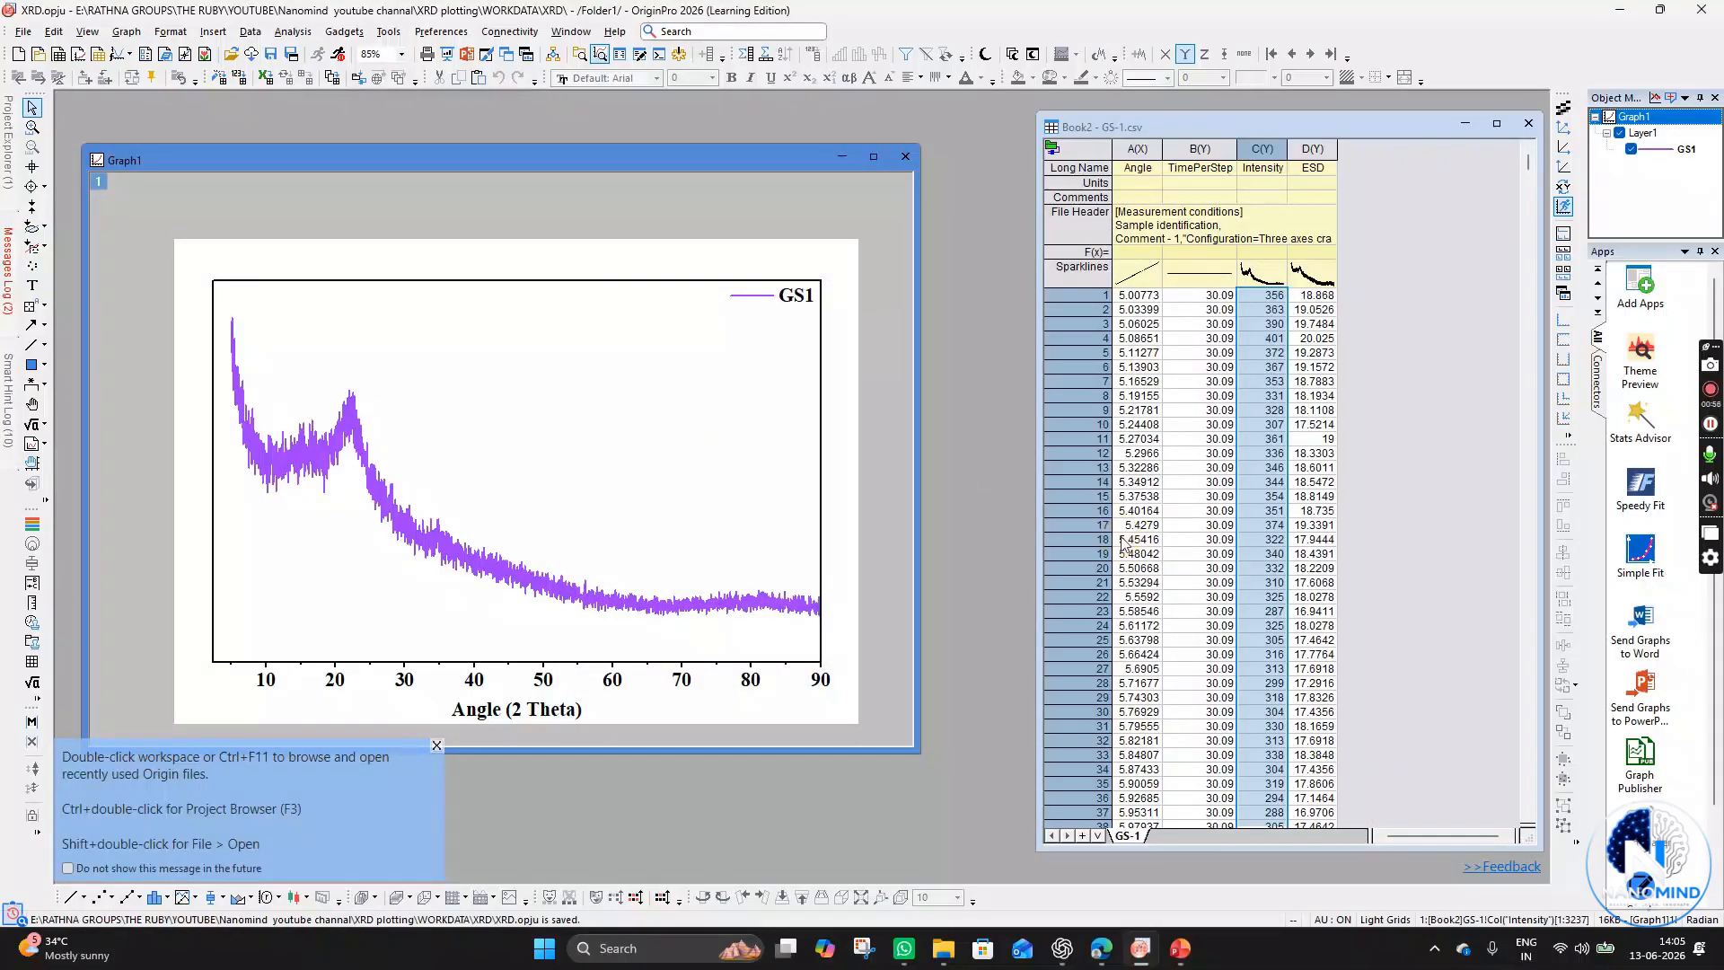
- Browse in File Explorer to the WORKDATA\XRD folder and check the saved XRD project file
left_click(1701, 10)
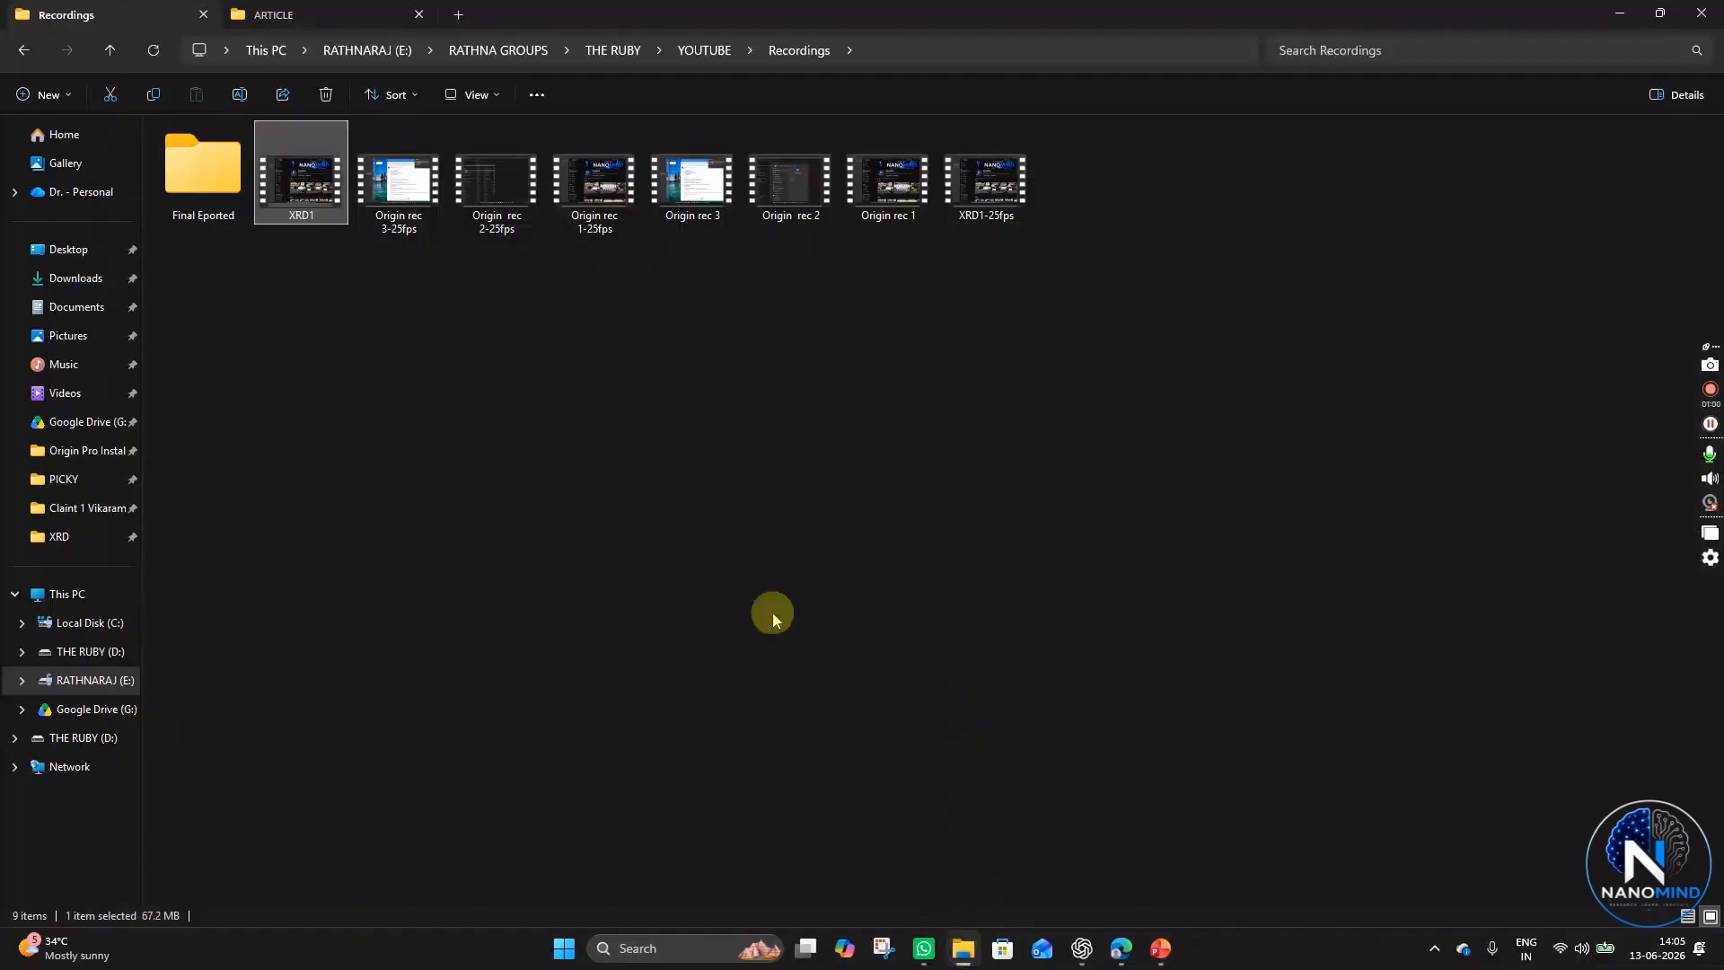
left_click(30, 50)
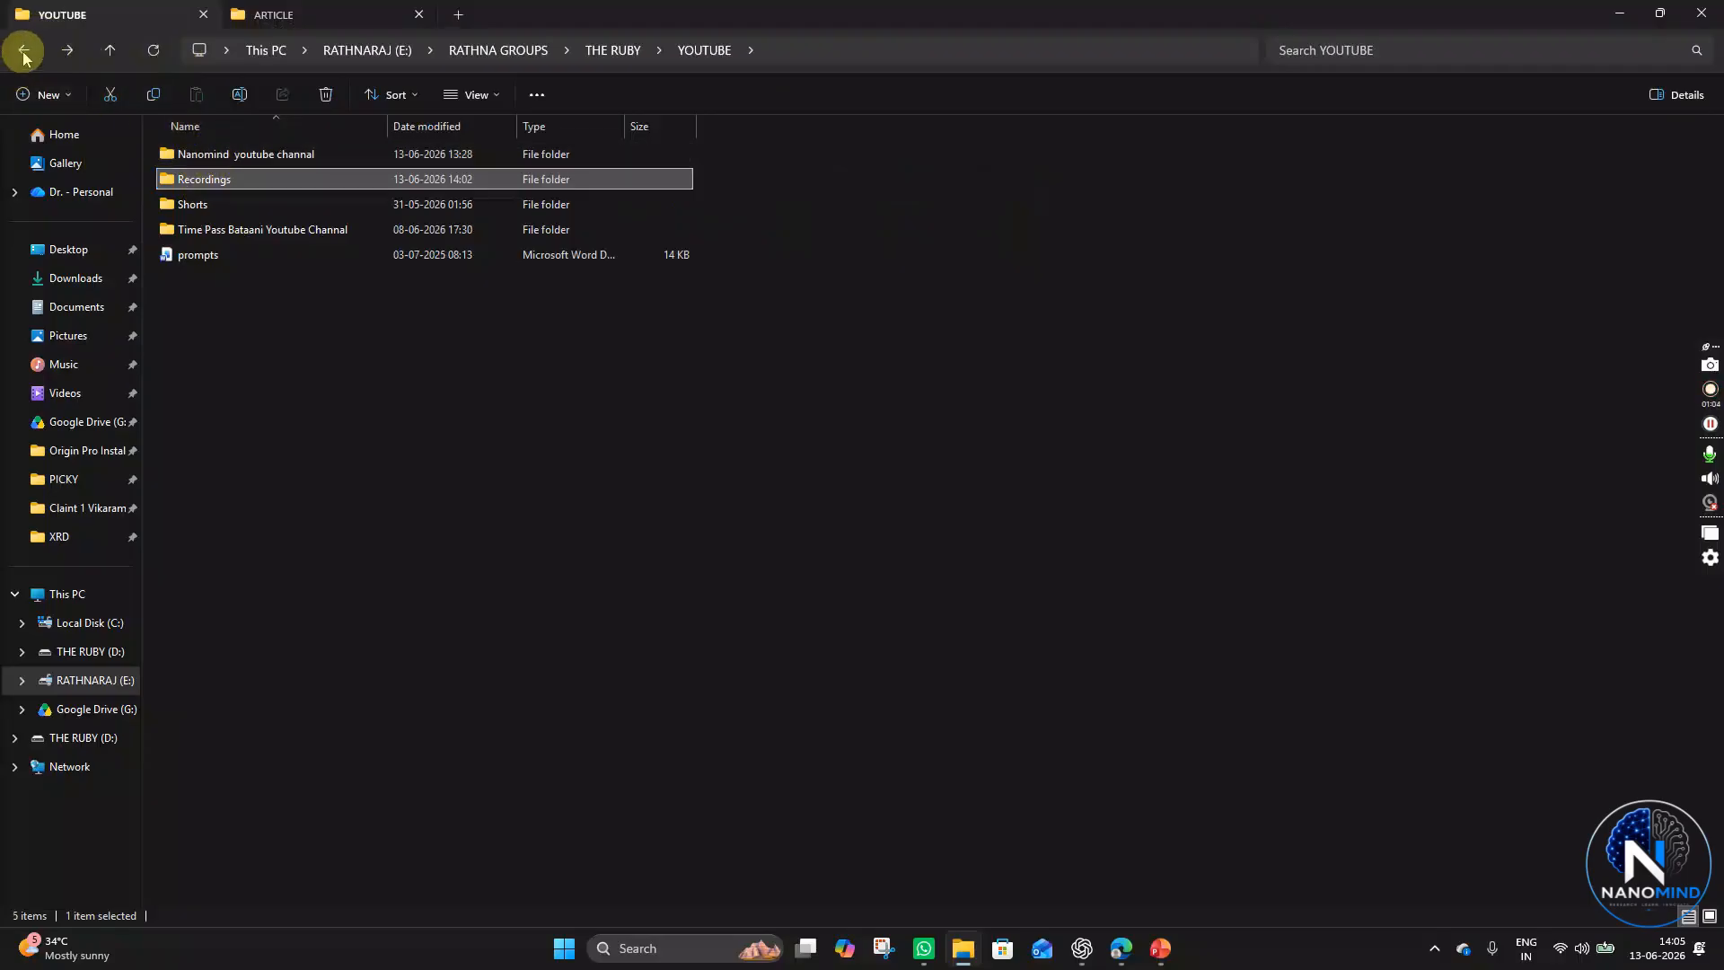
left_click(23, 50)
double_click(214, 202)
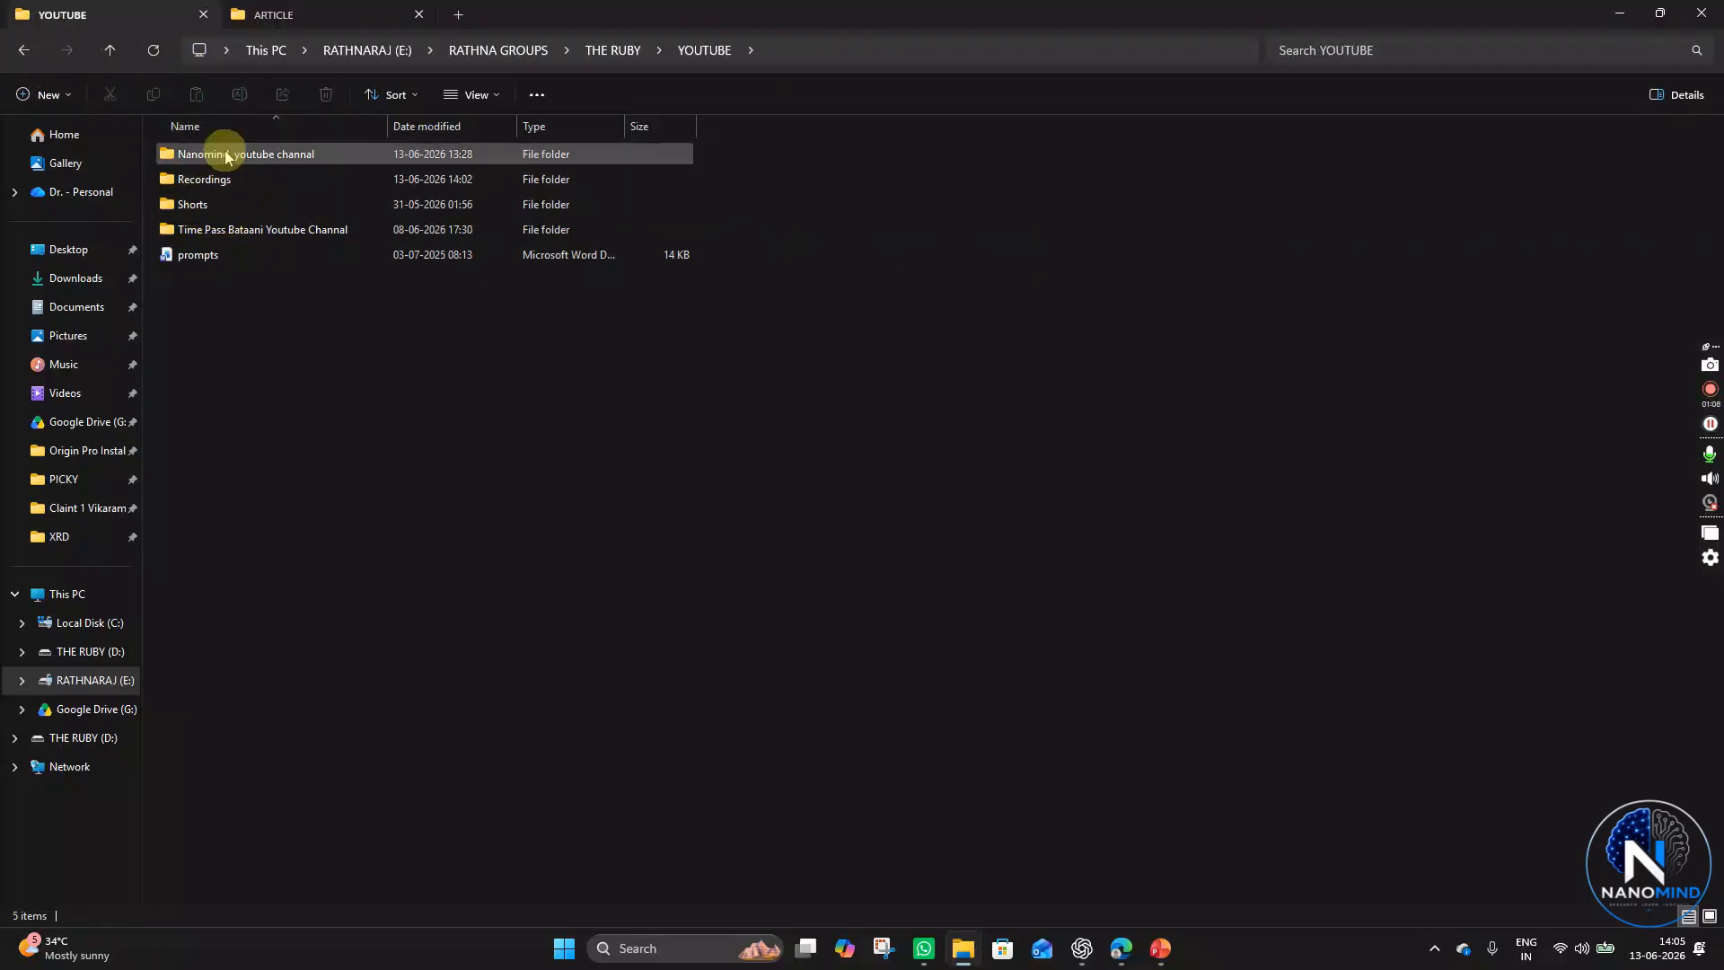
double_click(225, 154)
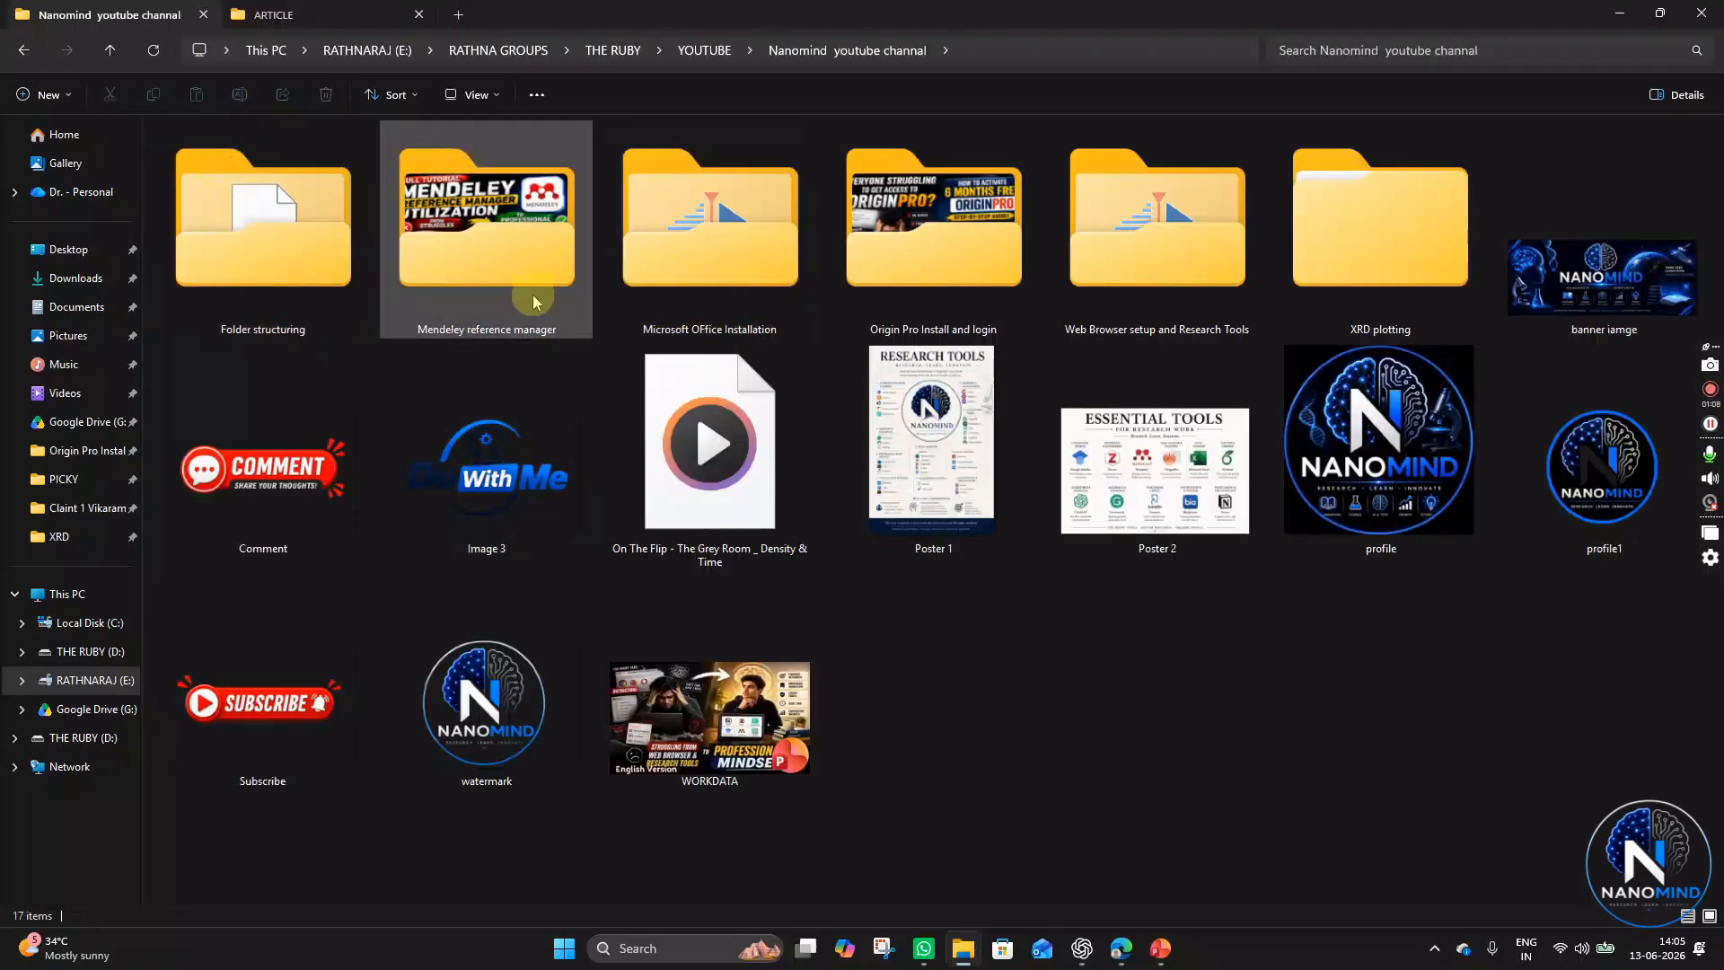
double_click(1390, 284)
left_click(254, 214)
double_click(253, 214)
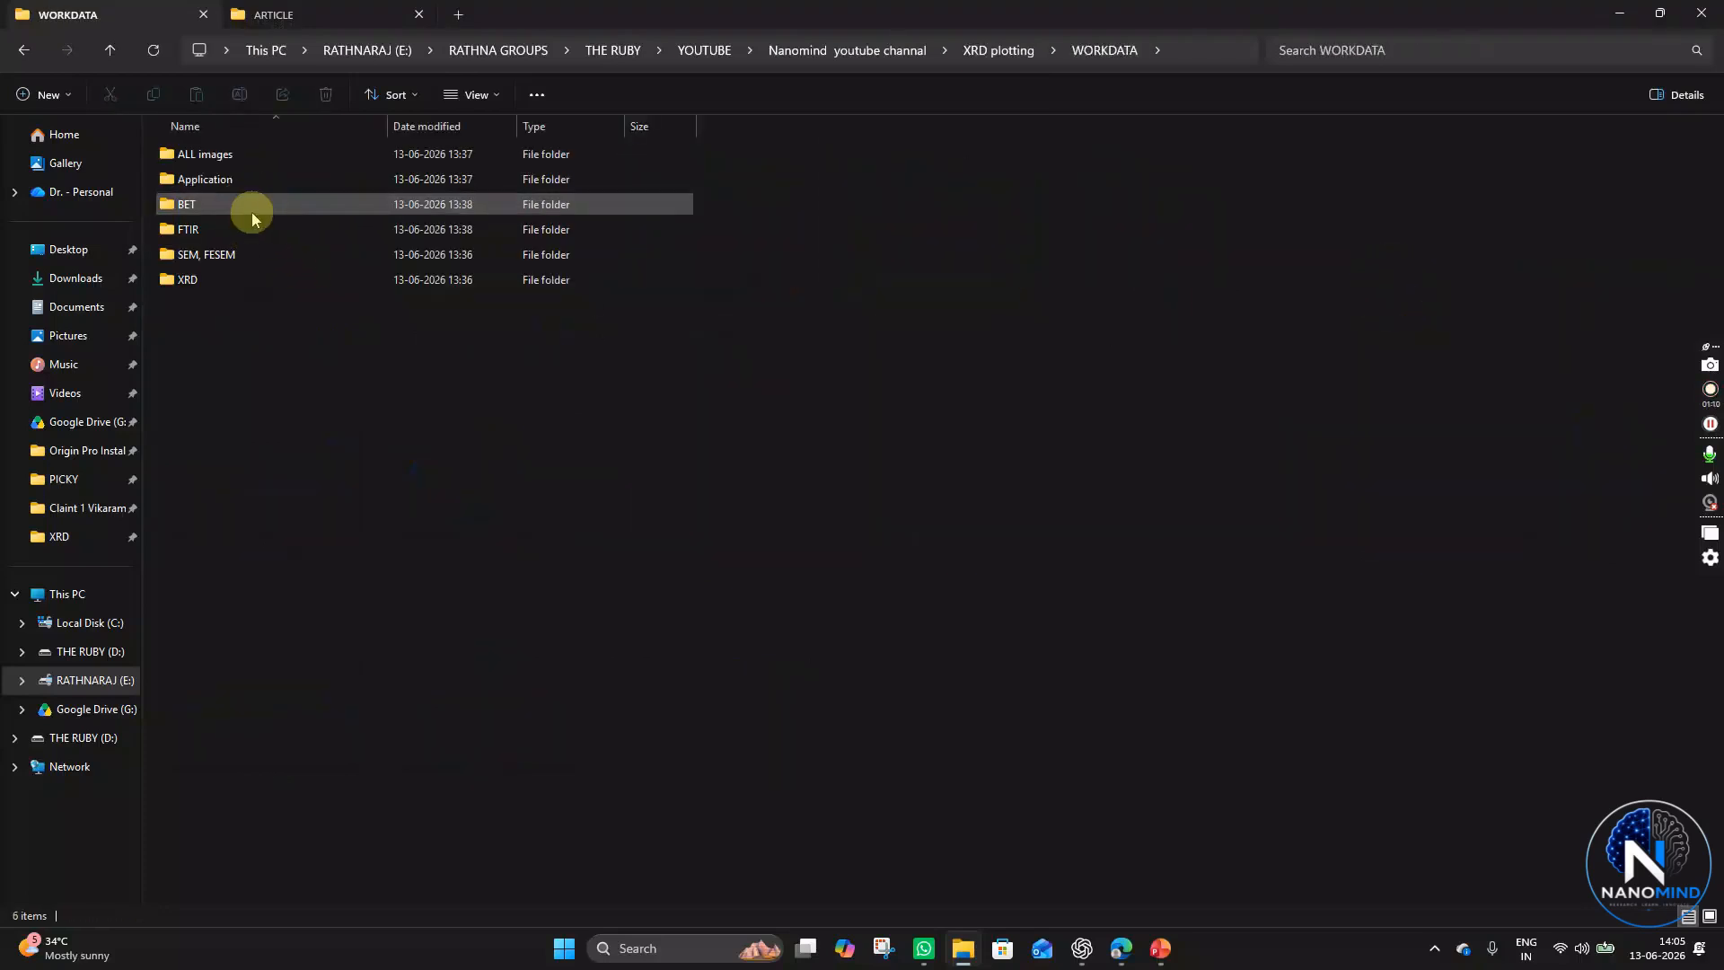
double_click(232, 276)
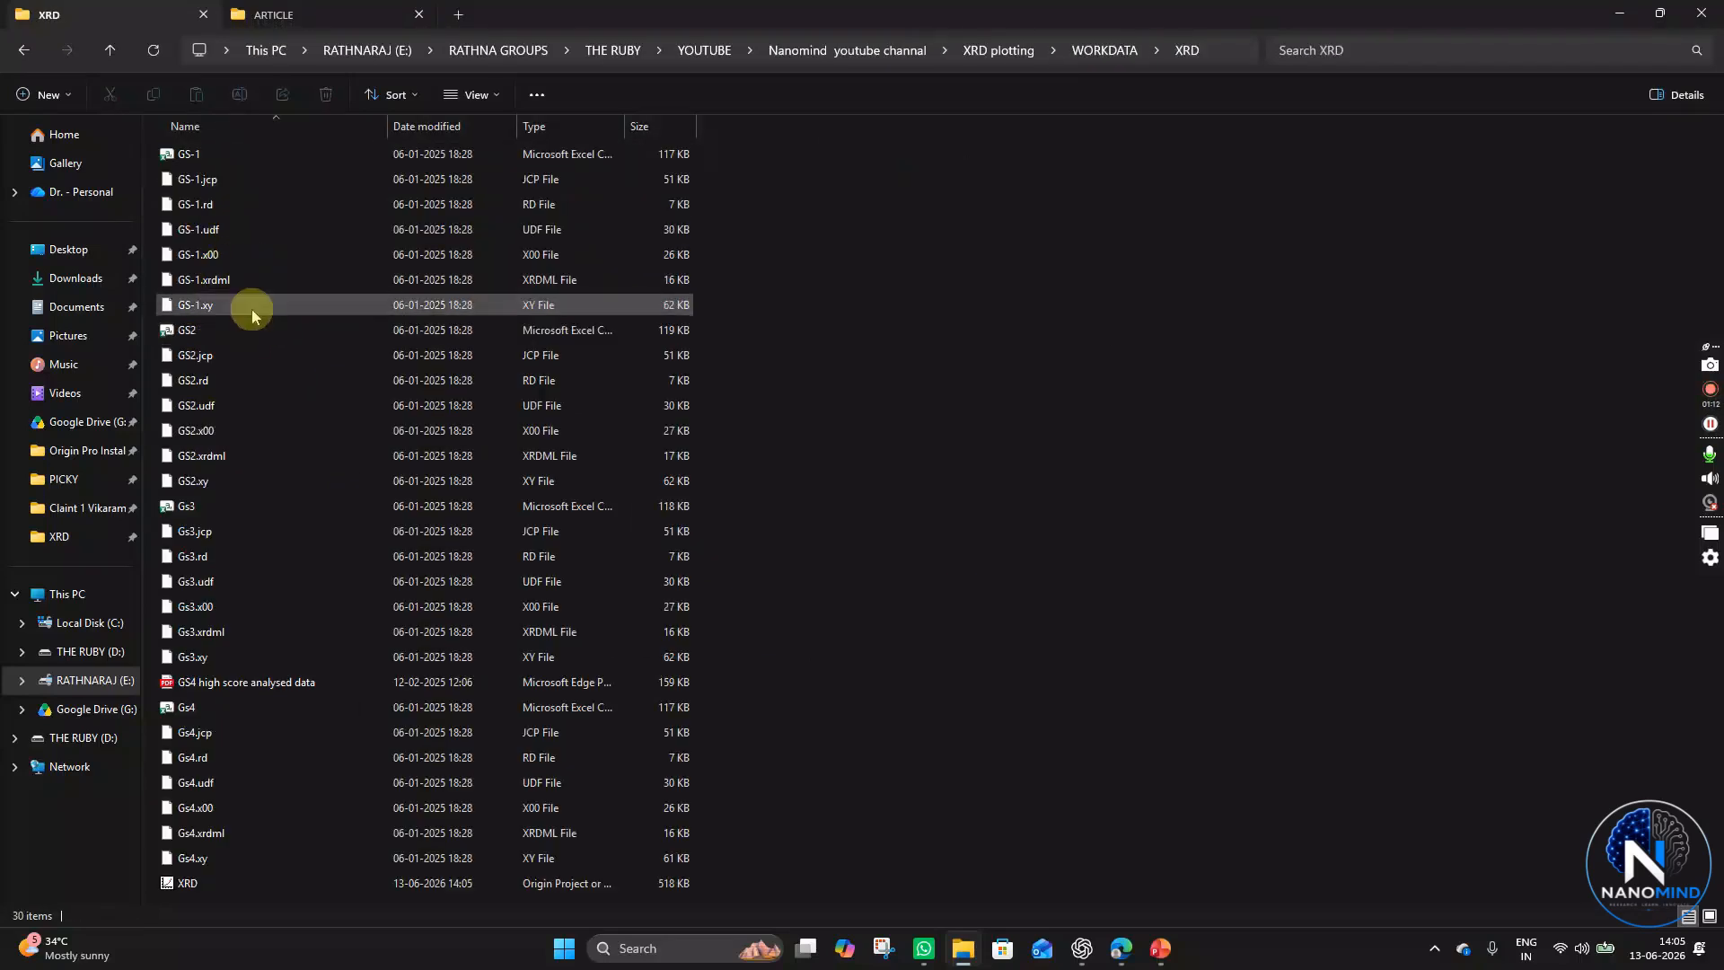
left_click(198, 881)
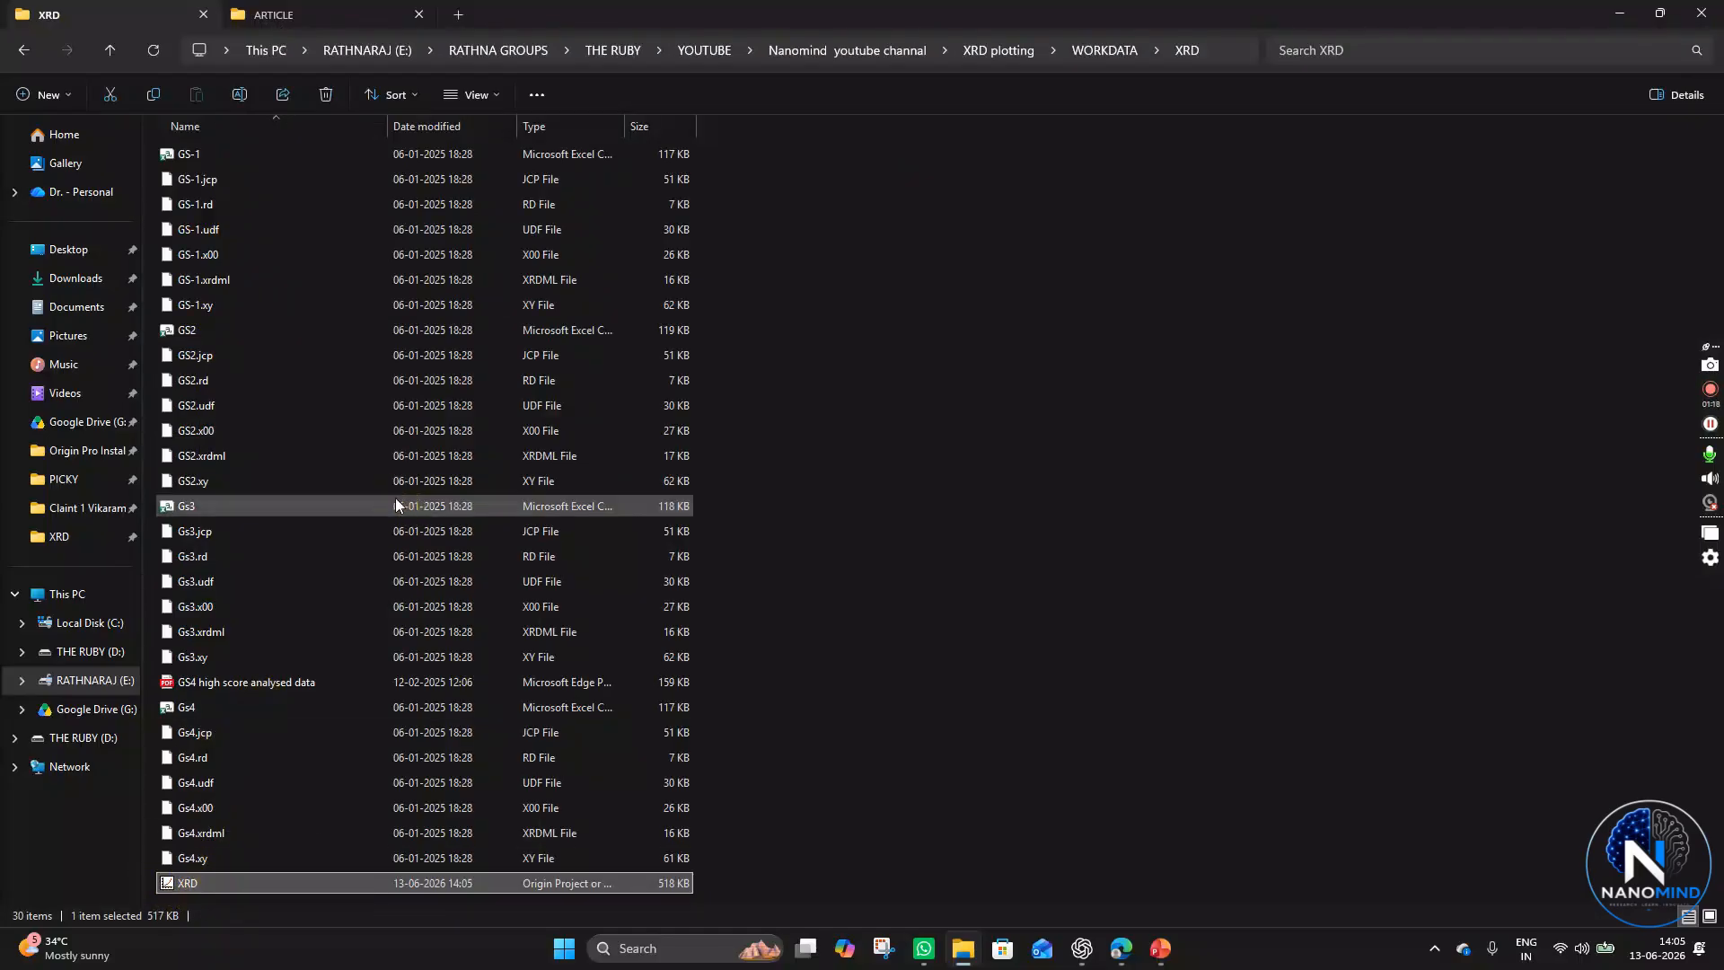
left_click(348, 493)
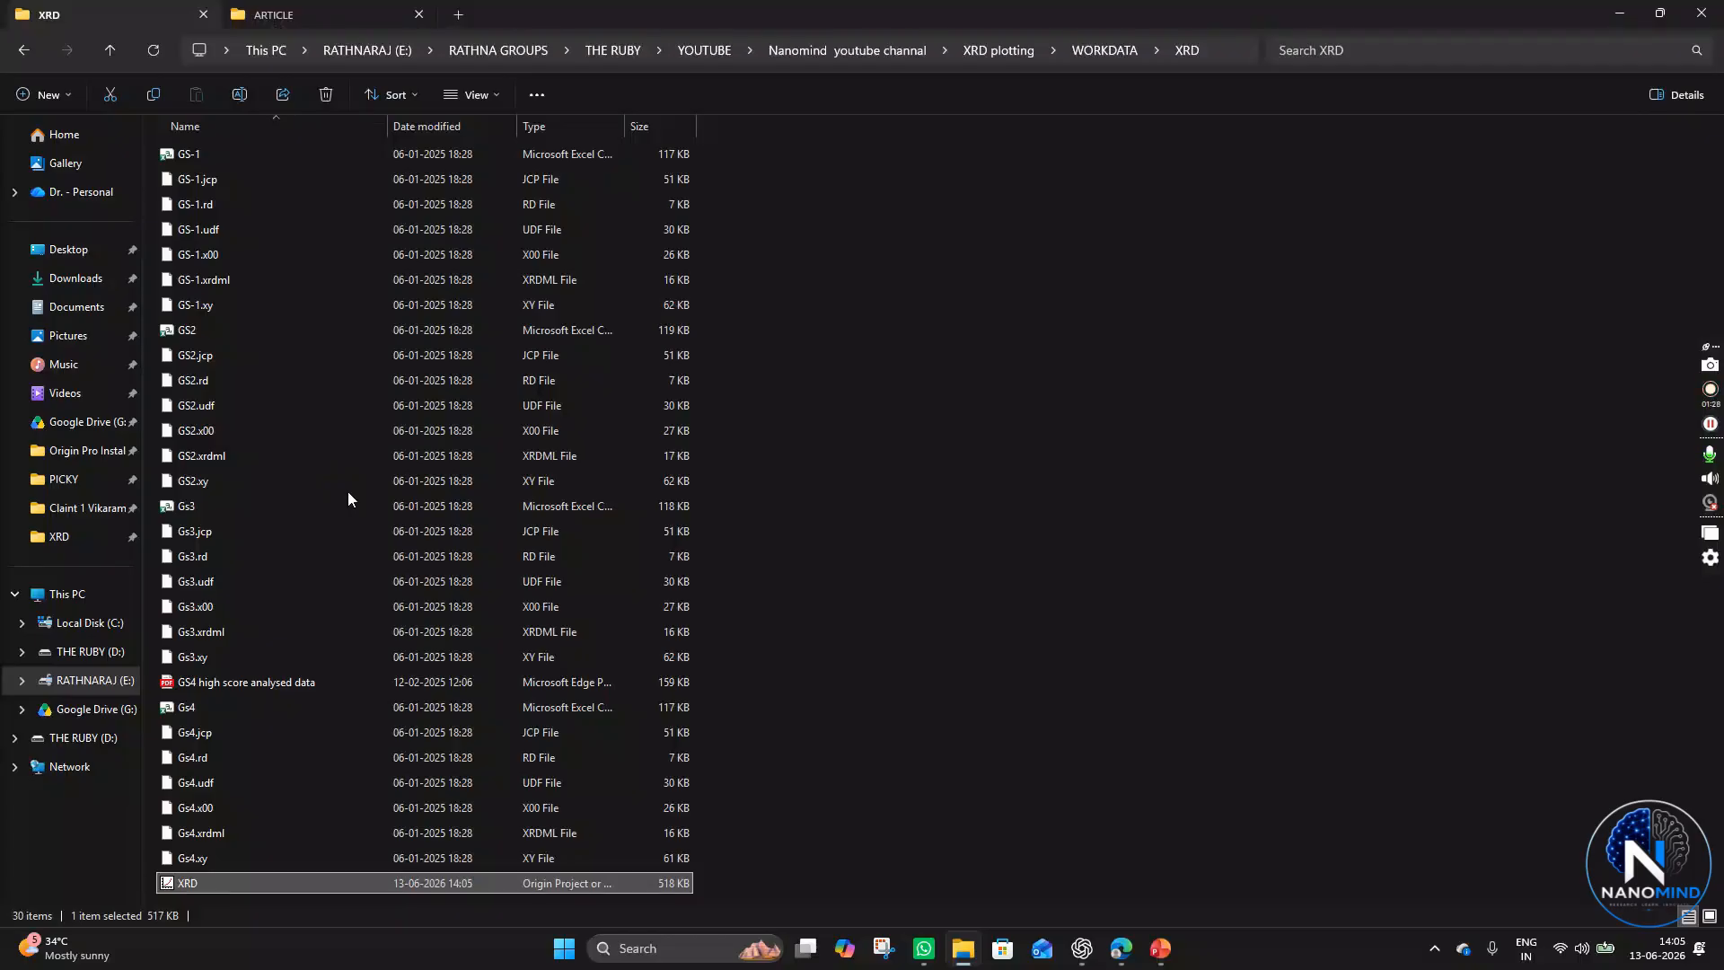
left_click(1710, 425)
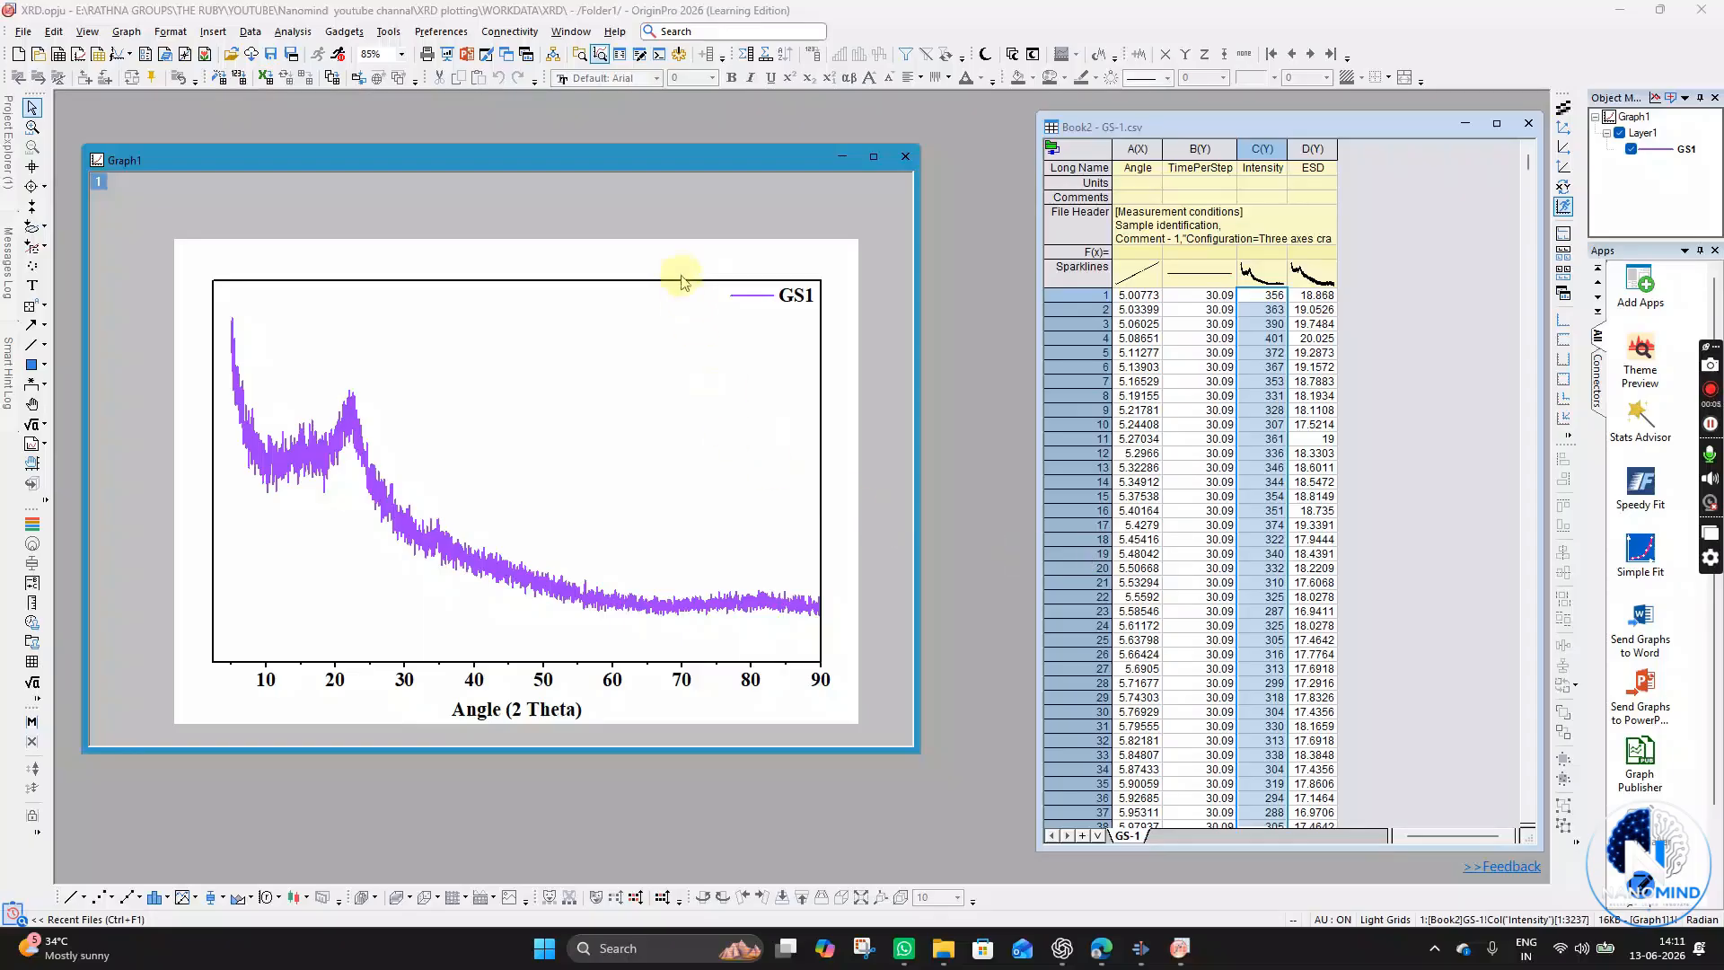
- Set the font of the bottom axis tick labels to Times New Roman
scroll(669, 449, "up", 1)
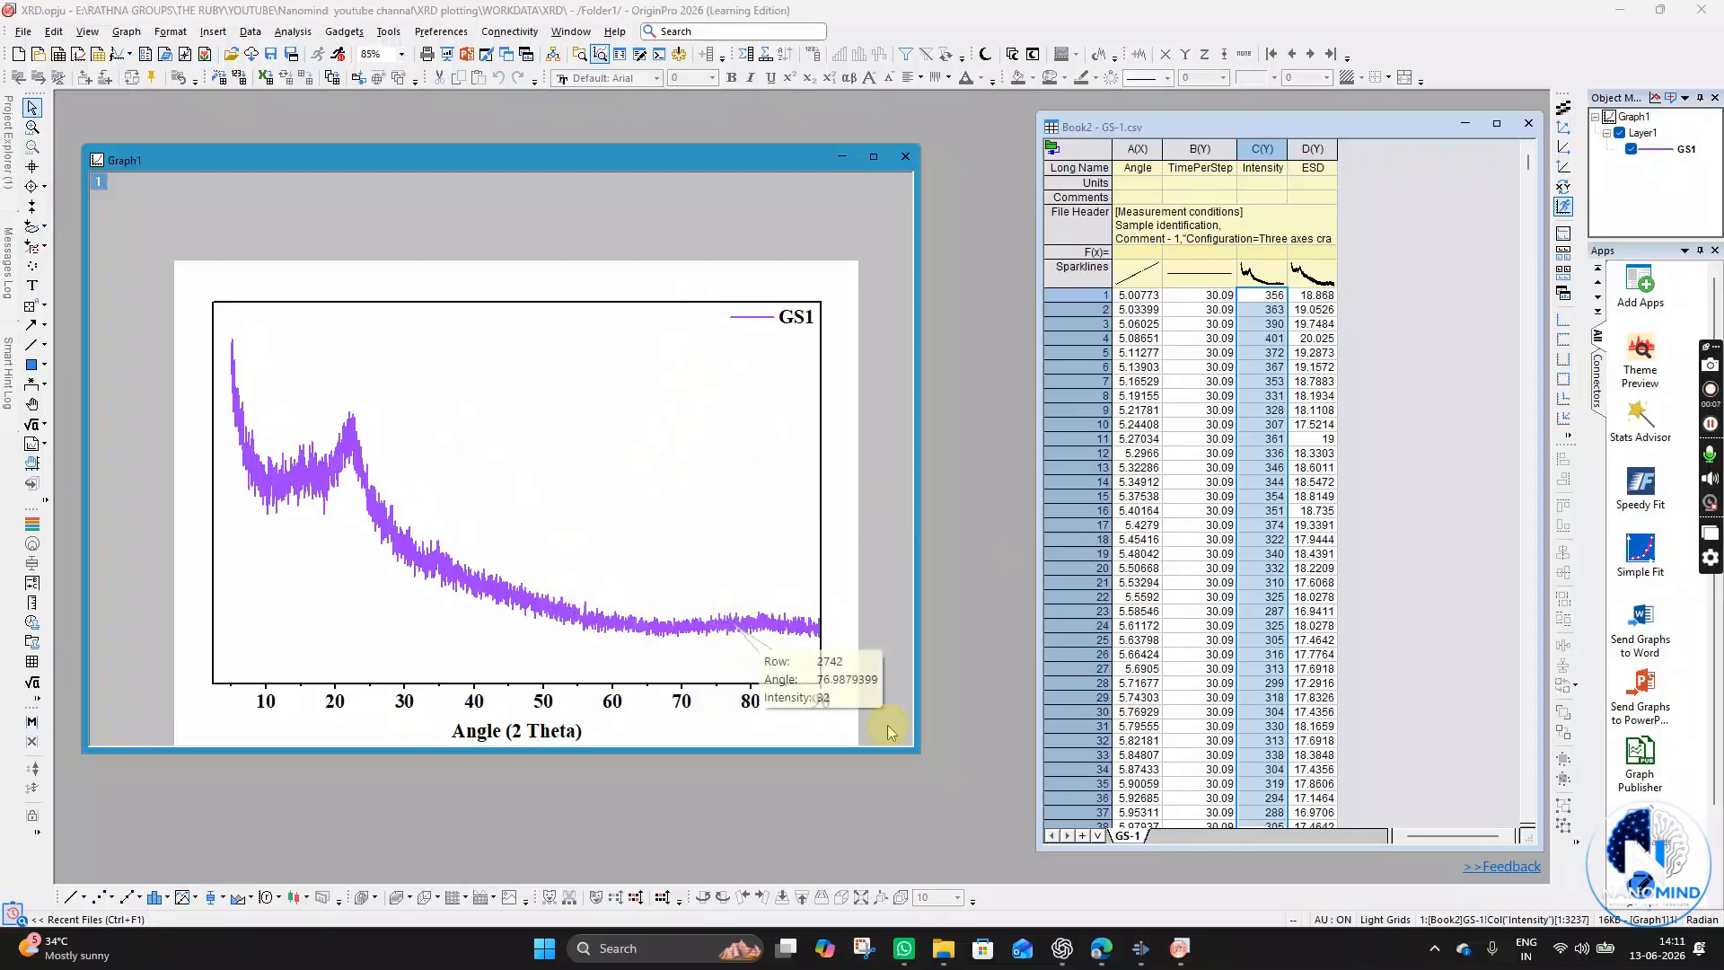
left_click(544, 708)
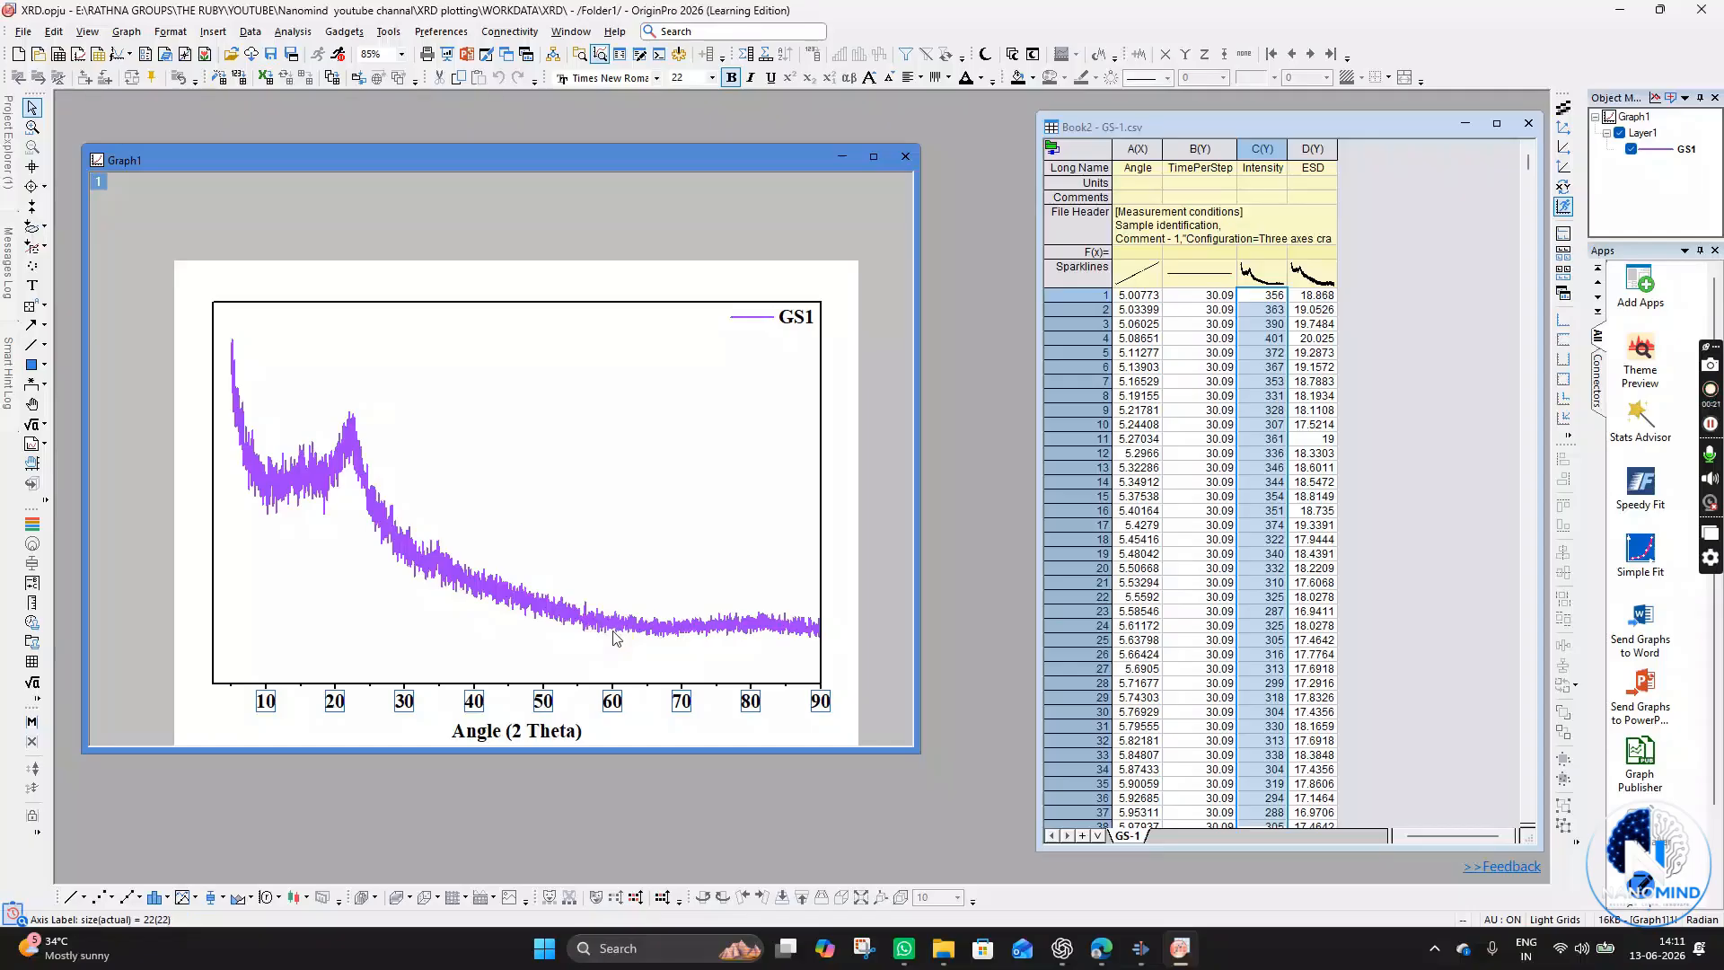
left_click(588, 79)
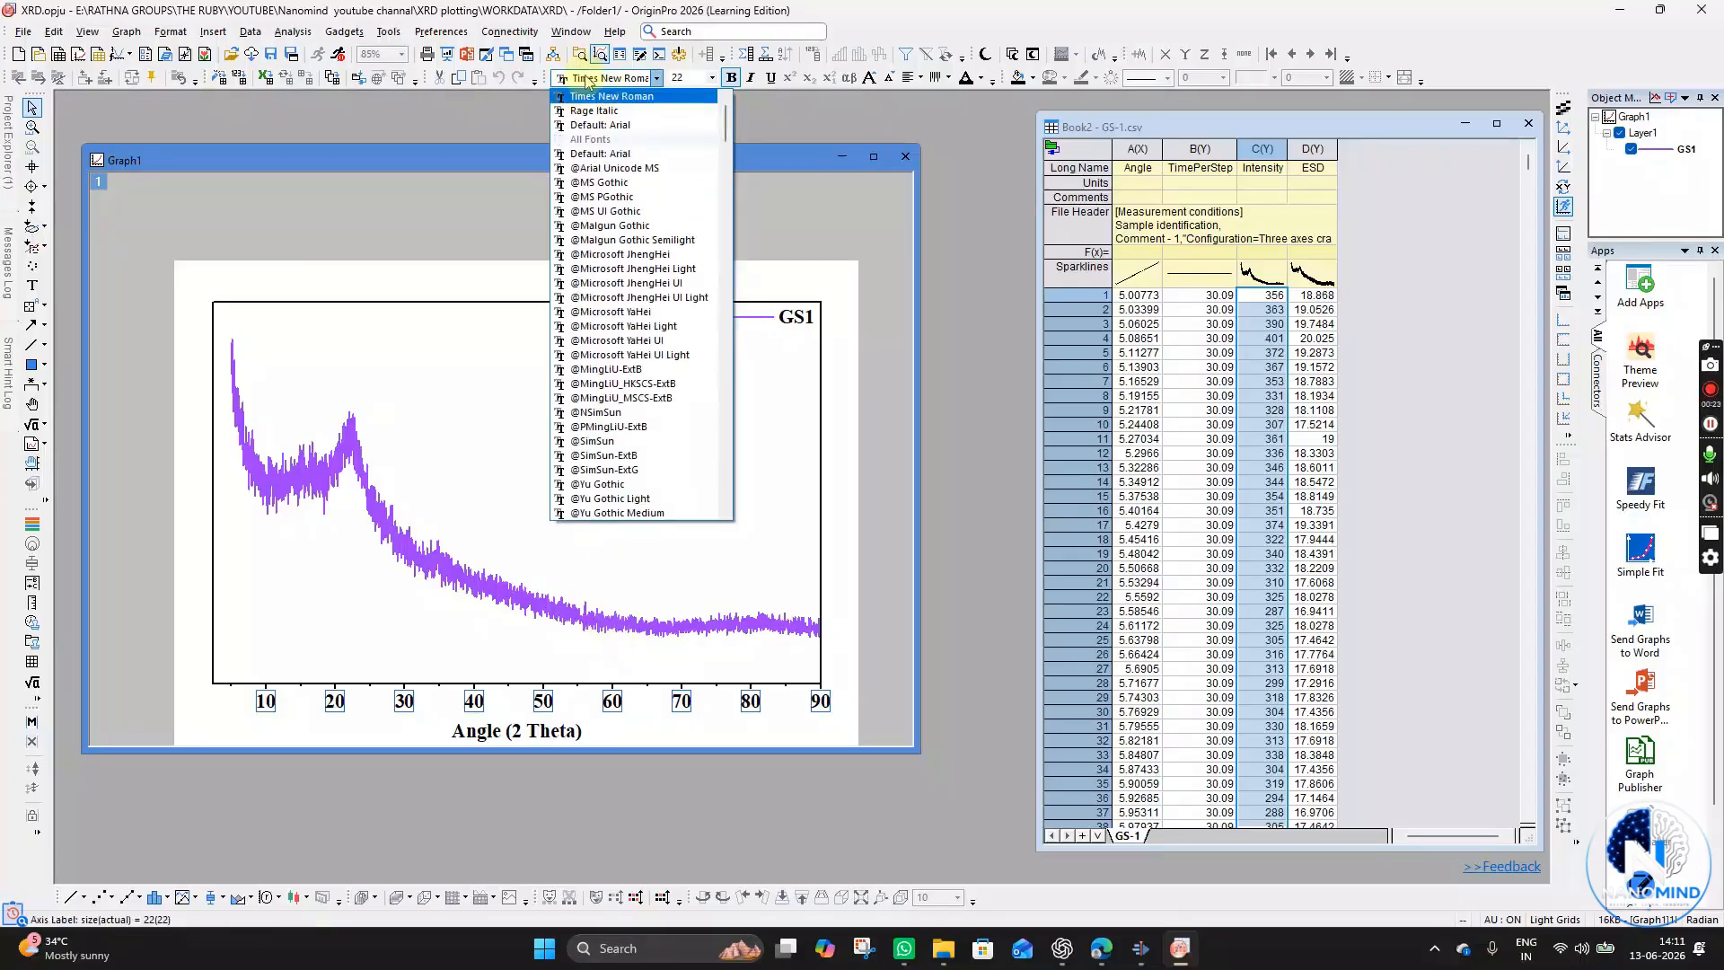
left_click(609, 97)
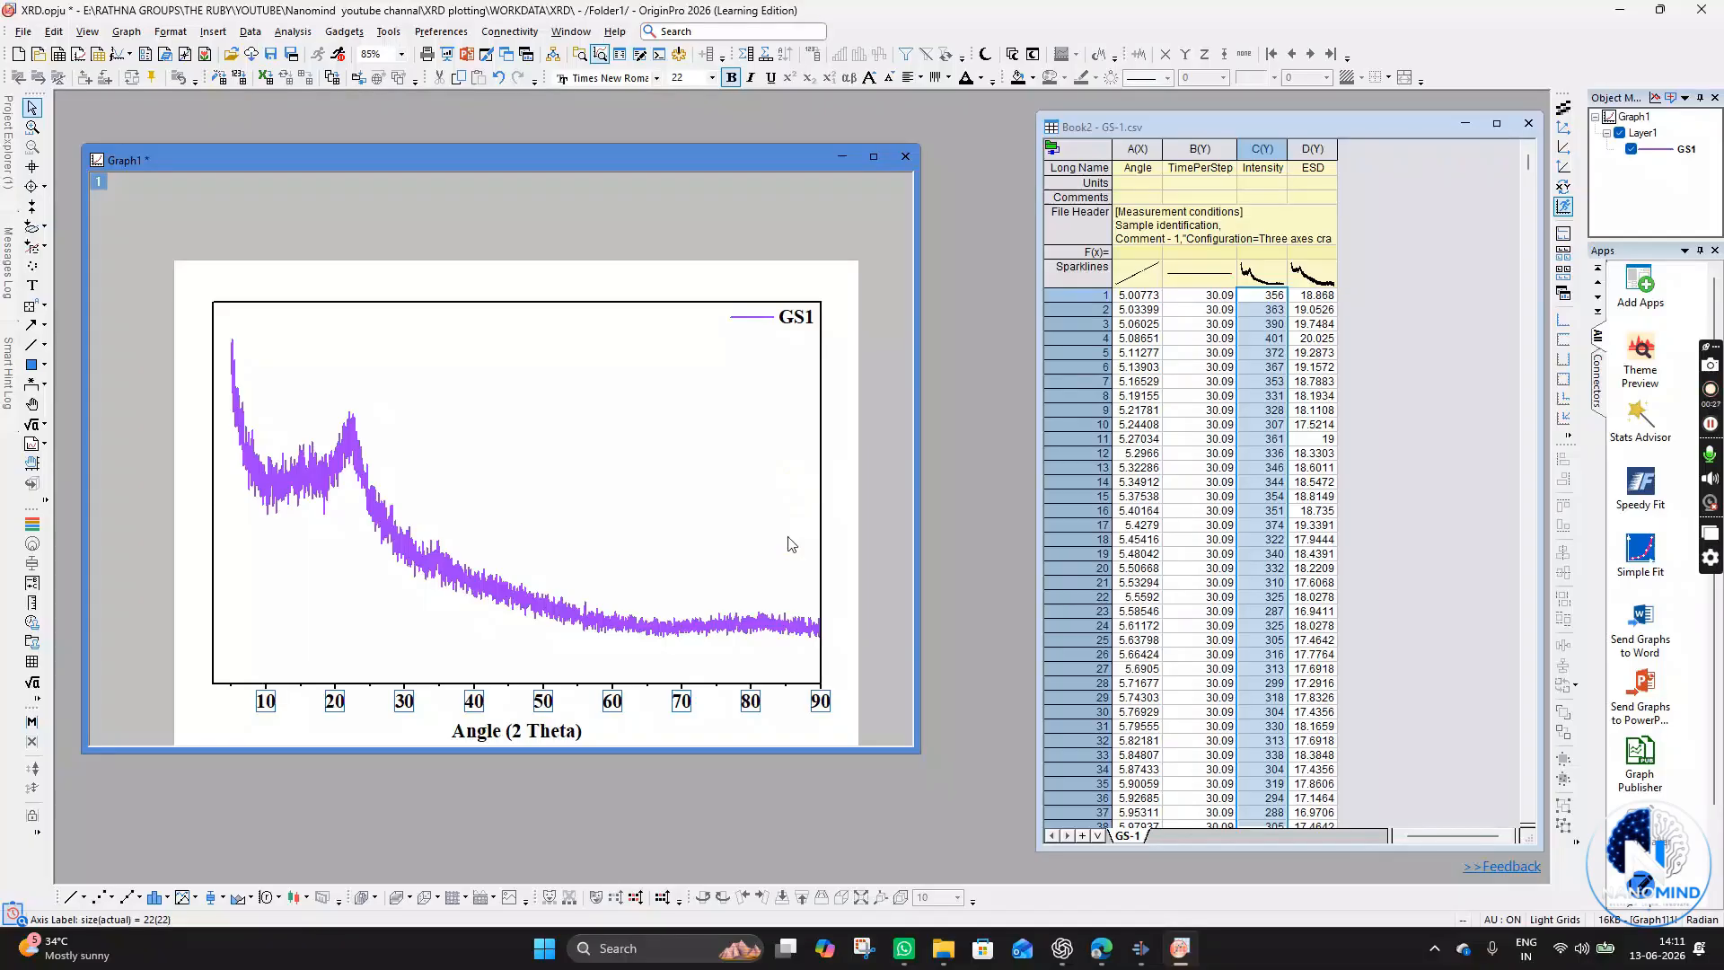
left_click(655, 738)
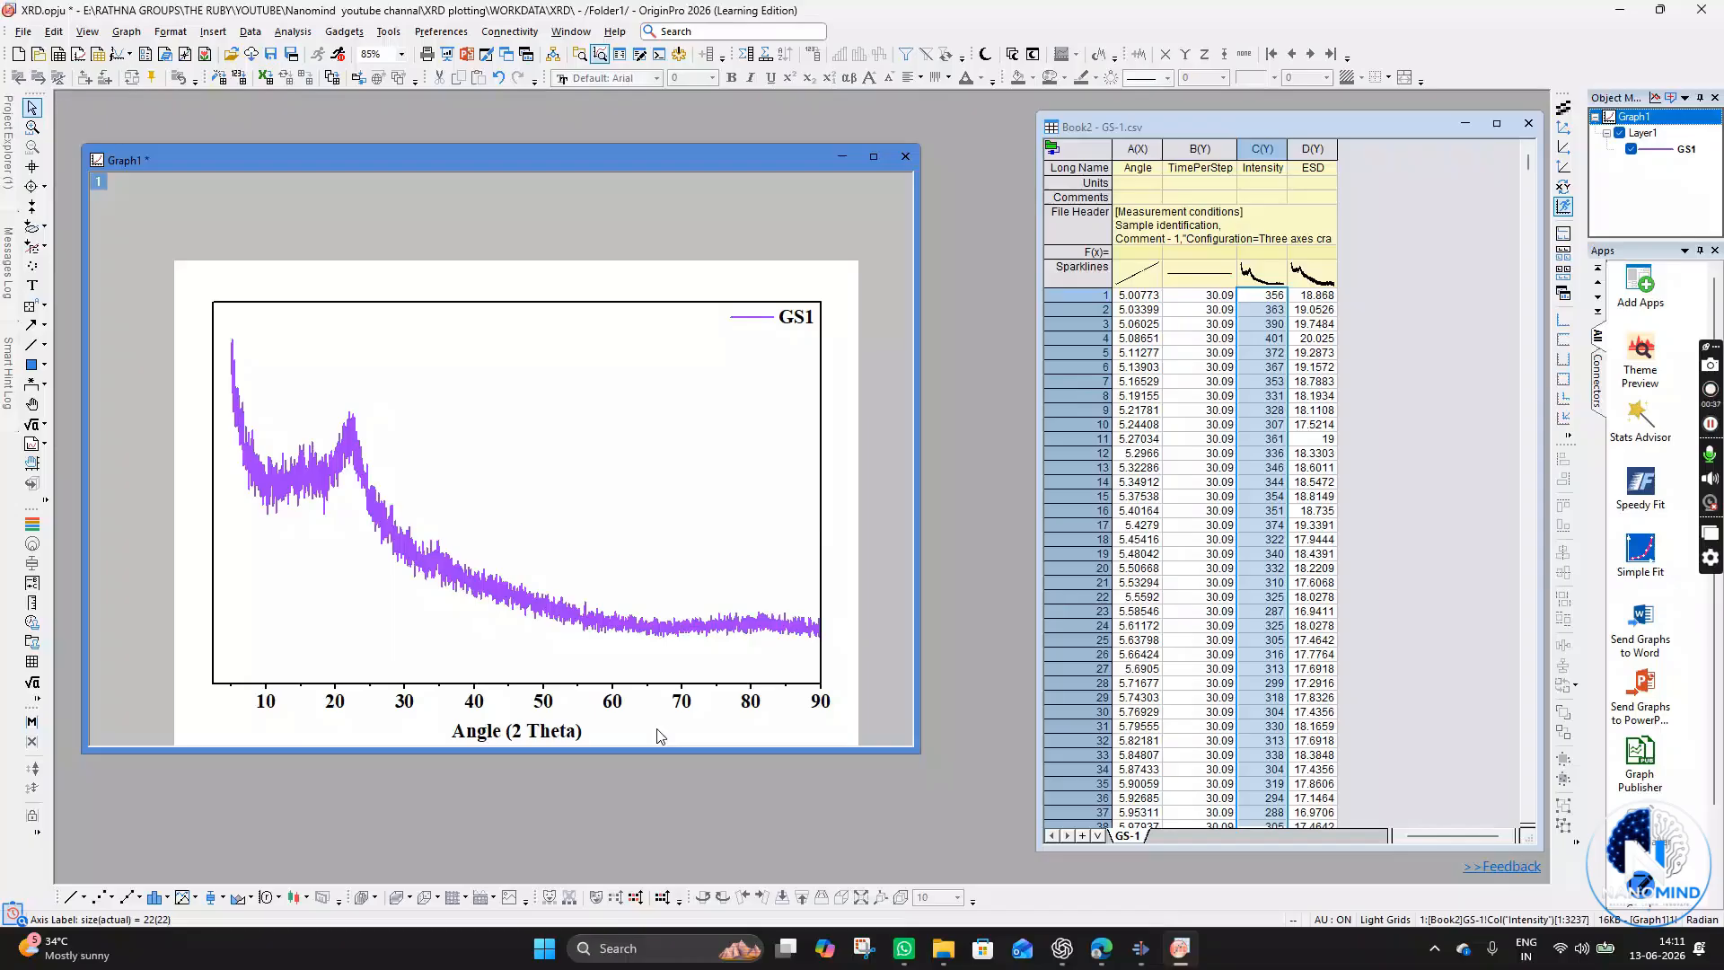
- Edit the GS1 legend text and set its font size to 18
left_click(802, 325)
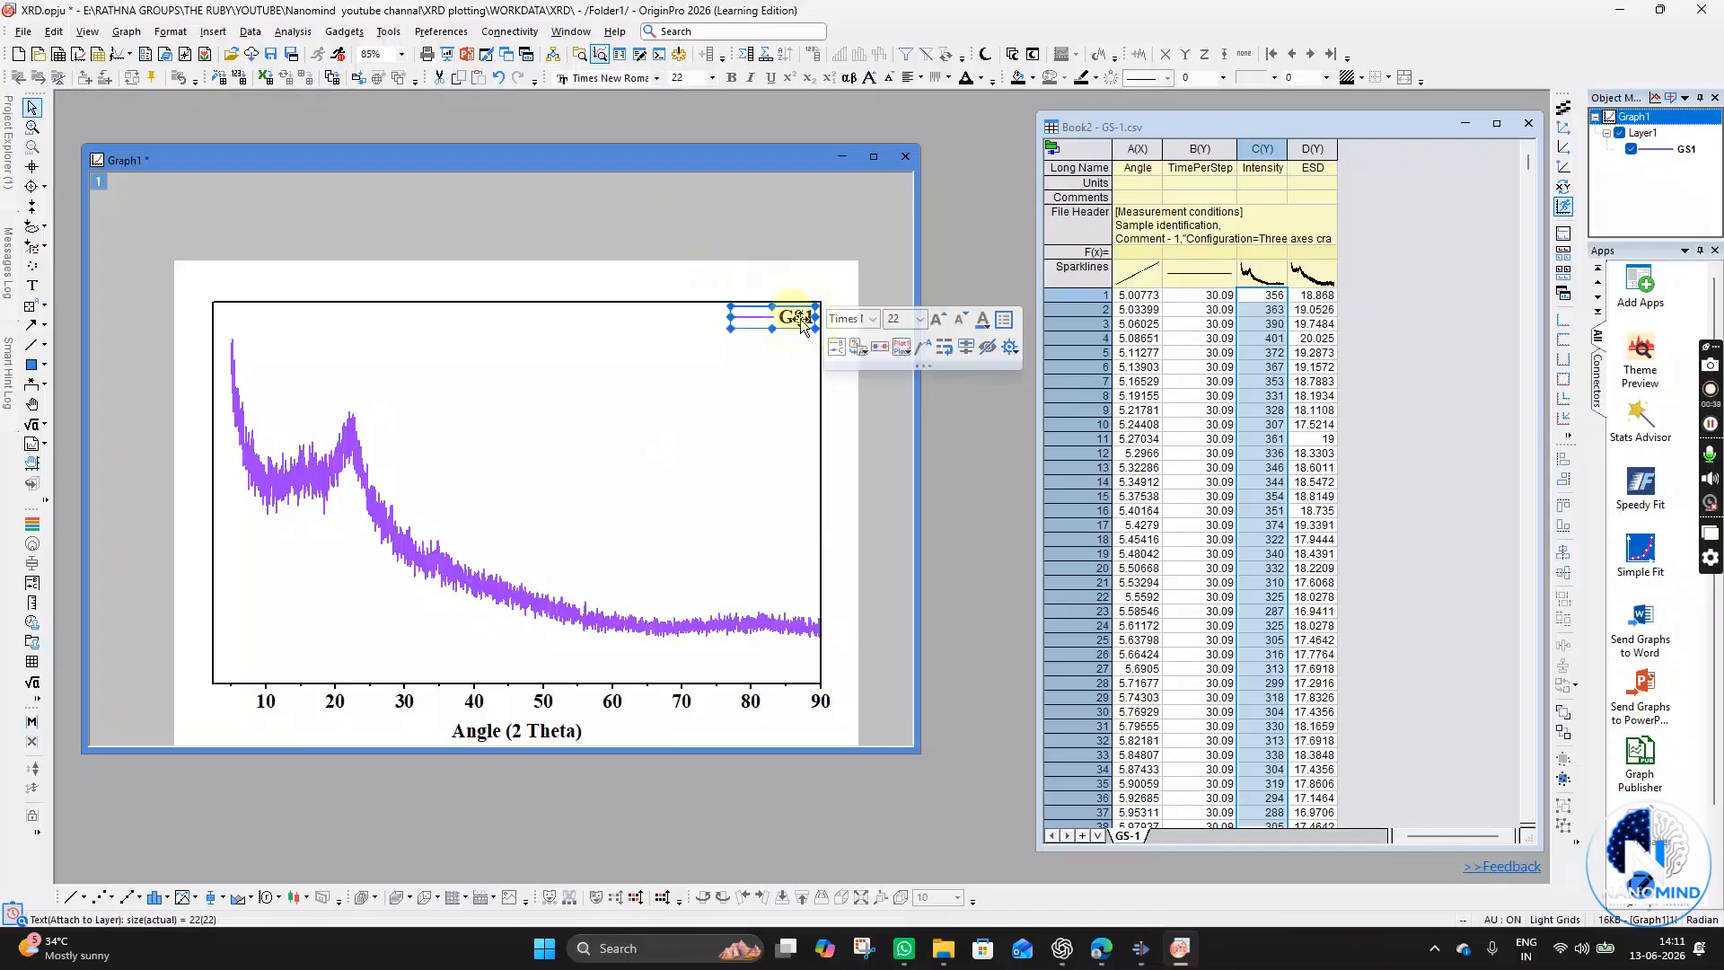
mouse_move(802, 326)
left_mouse_down()
mouse_move(784, 333)
mouse_move(797, 327)
left_mouse_up()
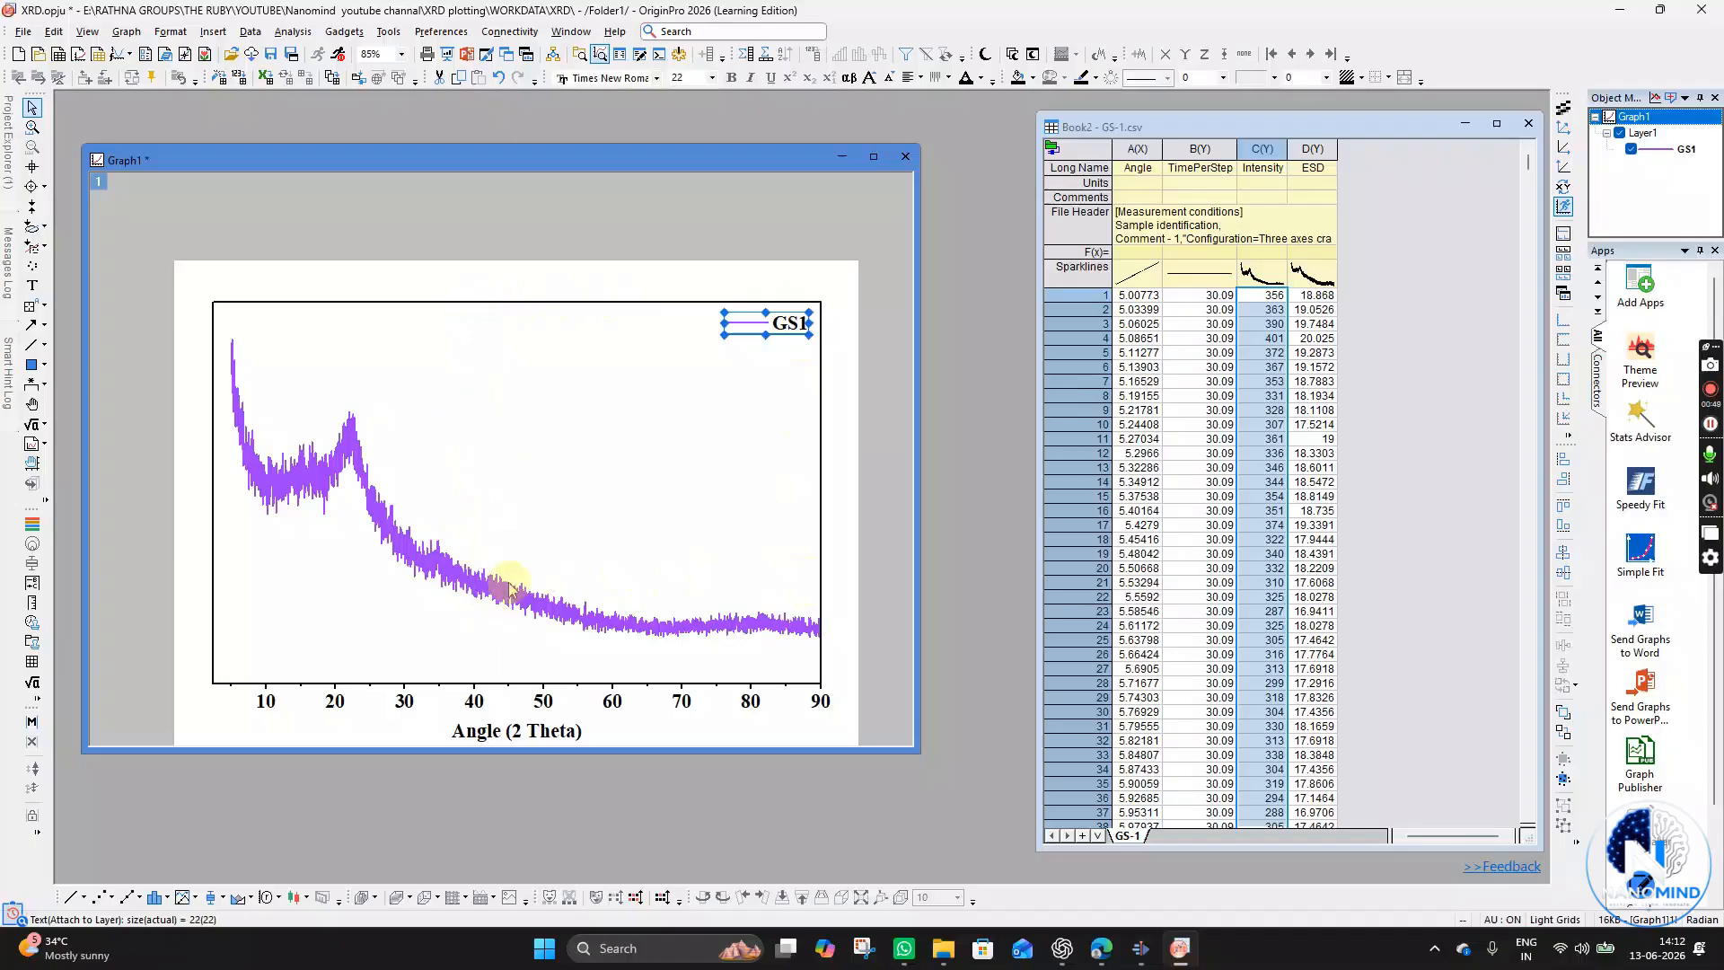
double_click(785, 325)
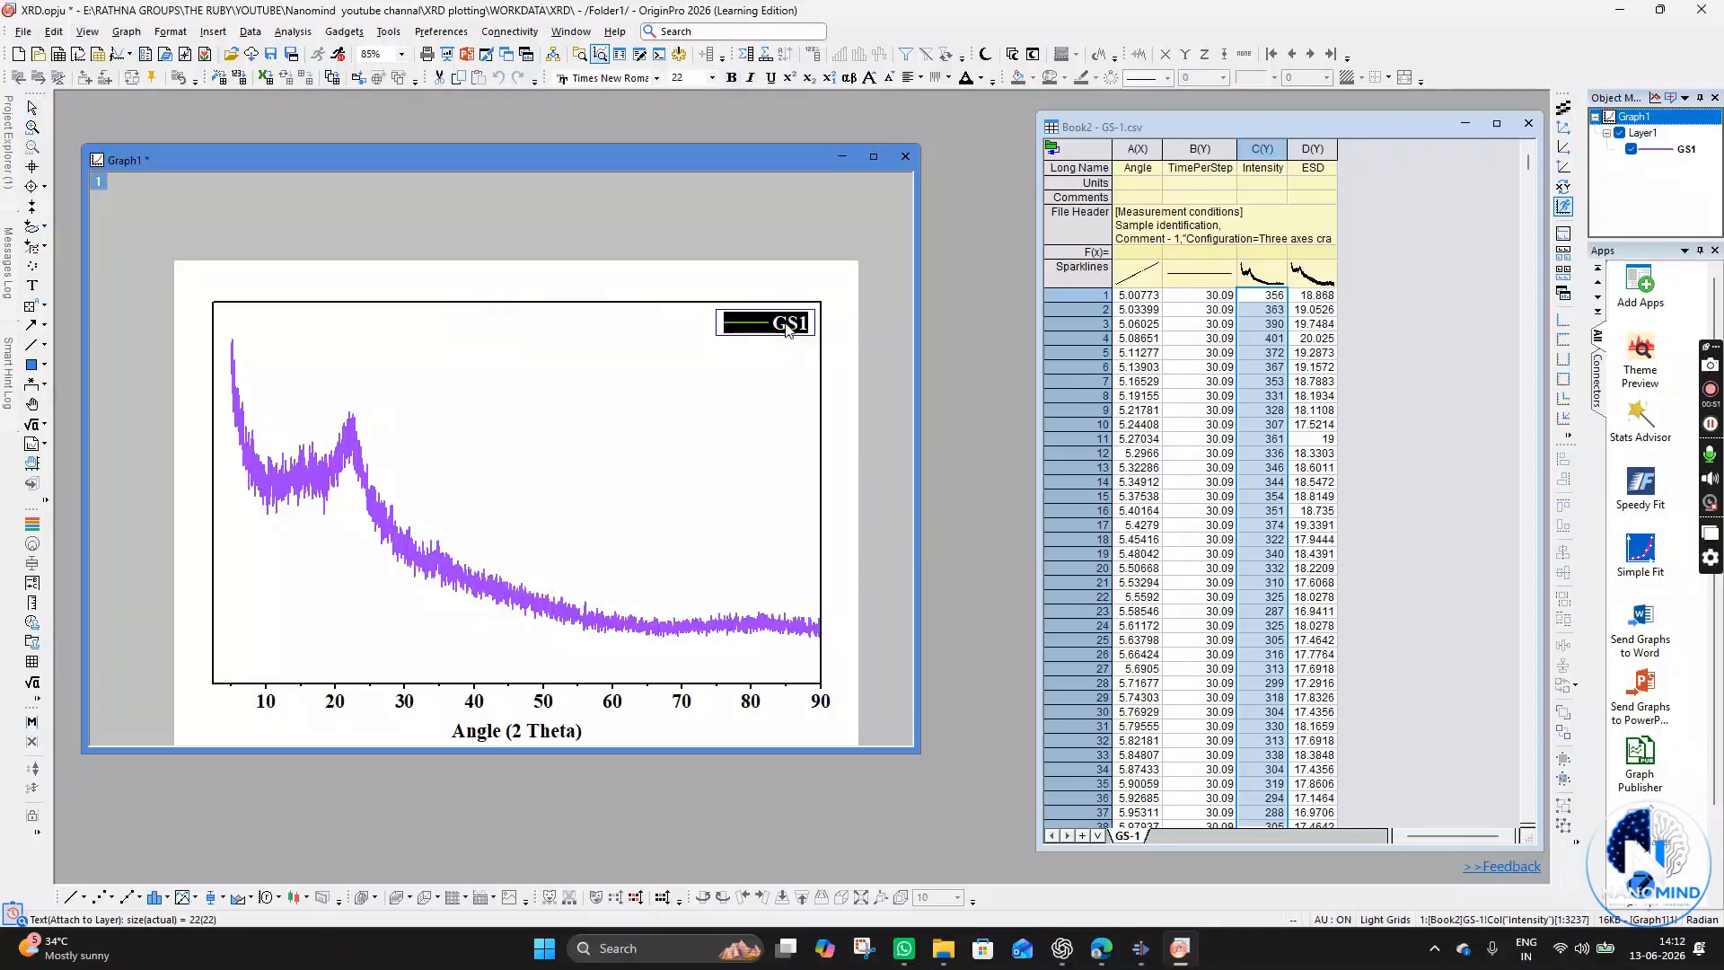
key("ctrl+shift+comma")
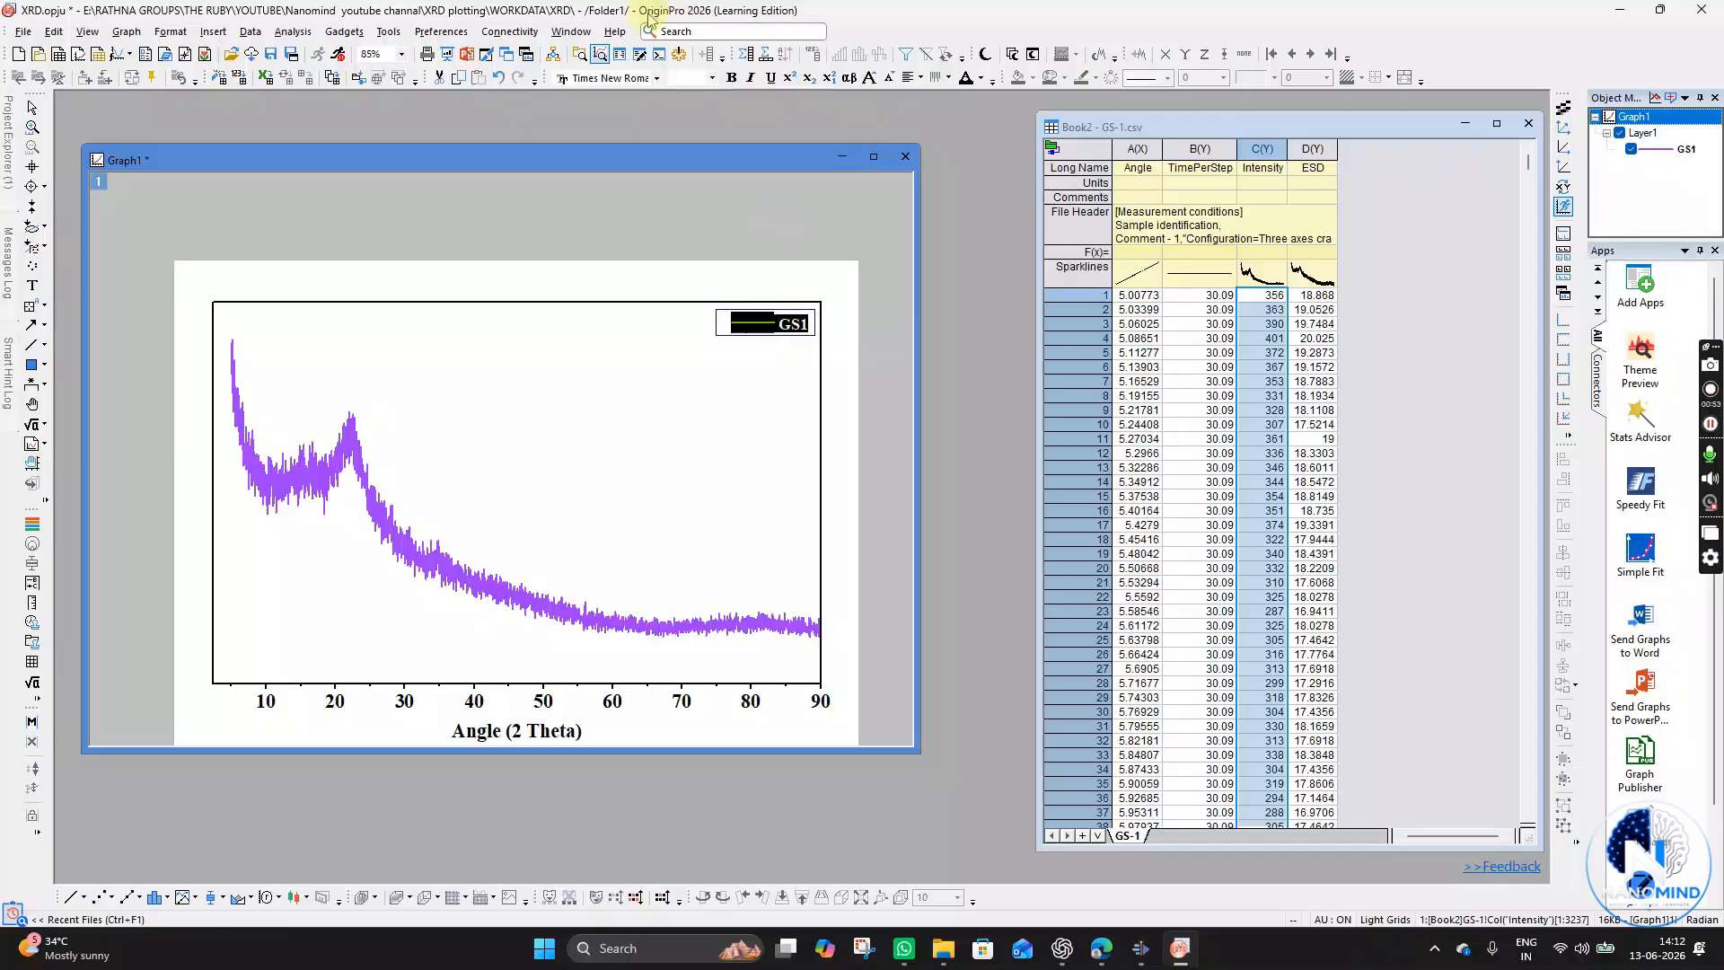
left_click(690, 76)
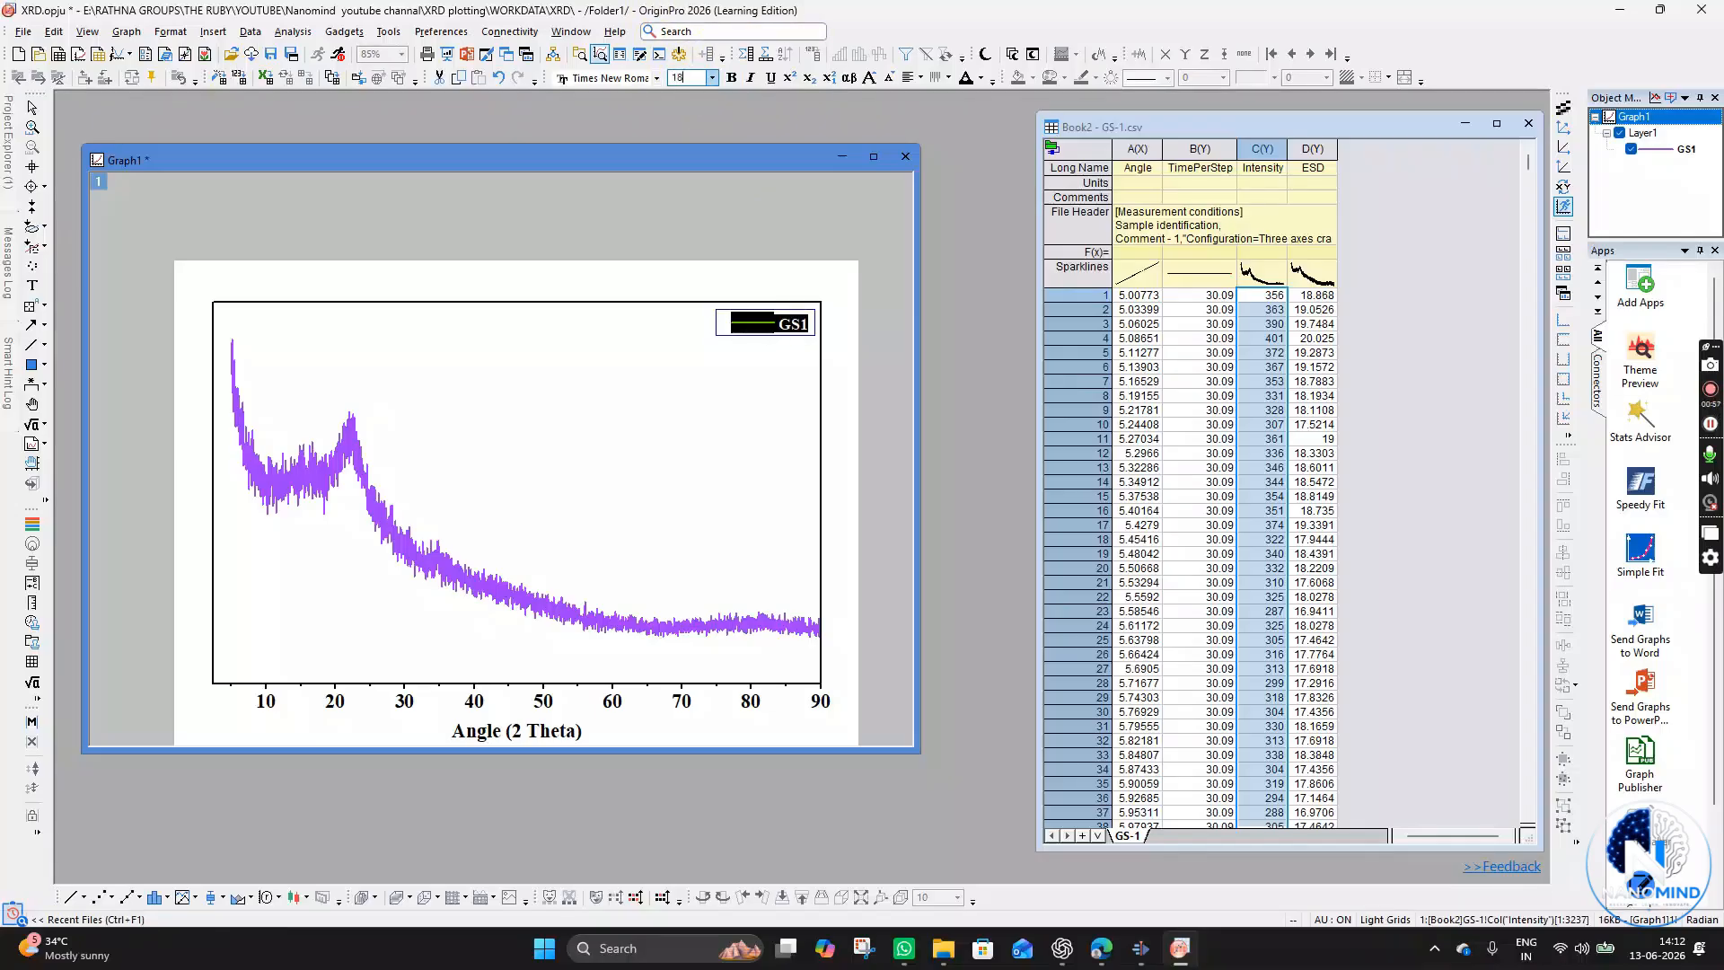
left_click(750, 386)
left_click(808, 329)
left_click(795, 329)
double_click(795, 329)
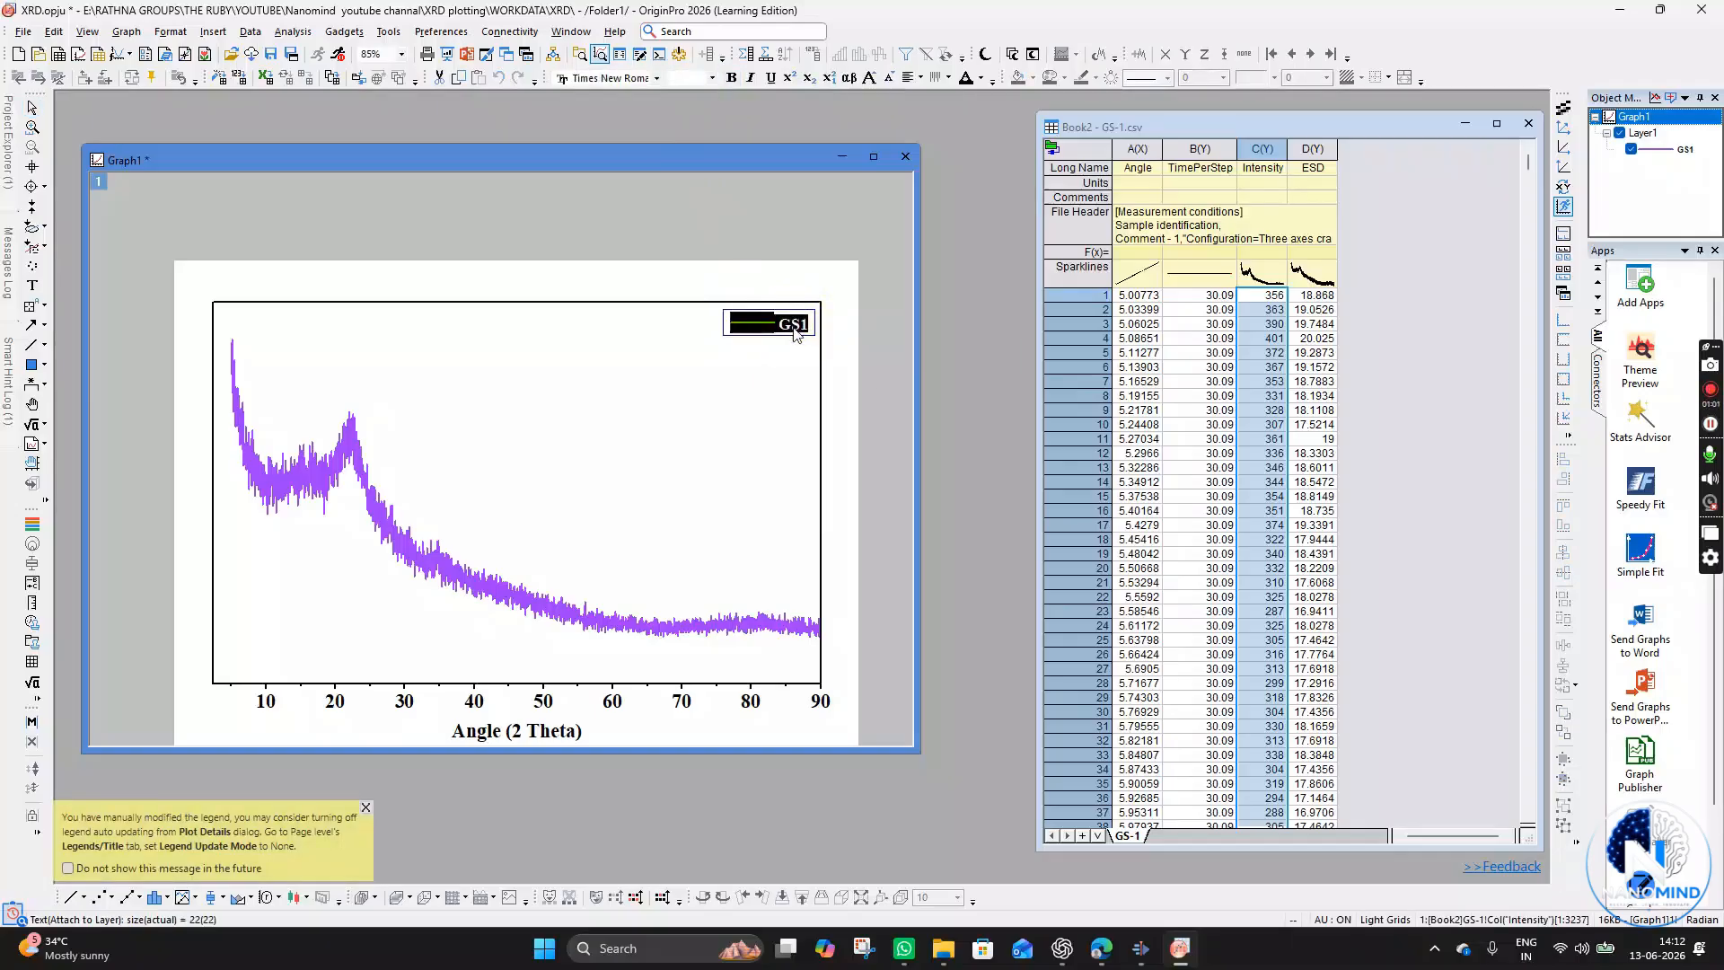
left_click(680, 79)
key("Return")
left_click(780, 357)
left_click(792, 323)
left_click(830, 532)
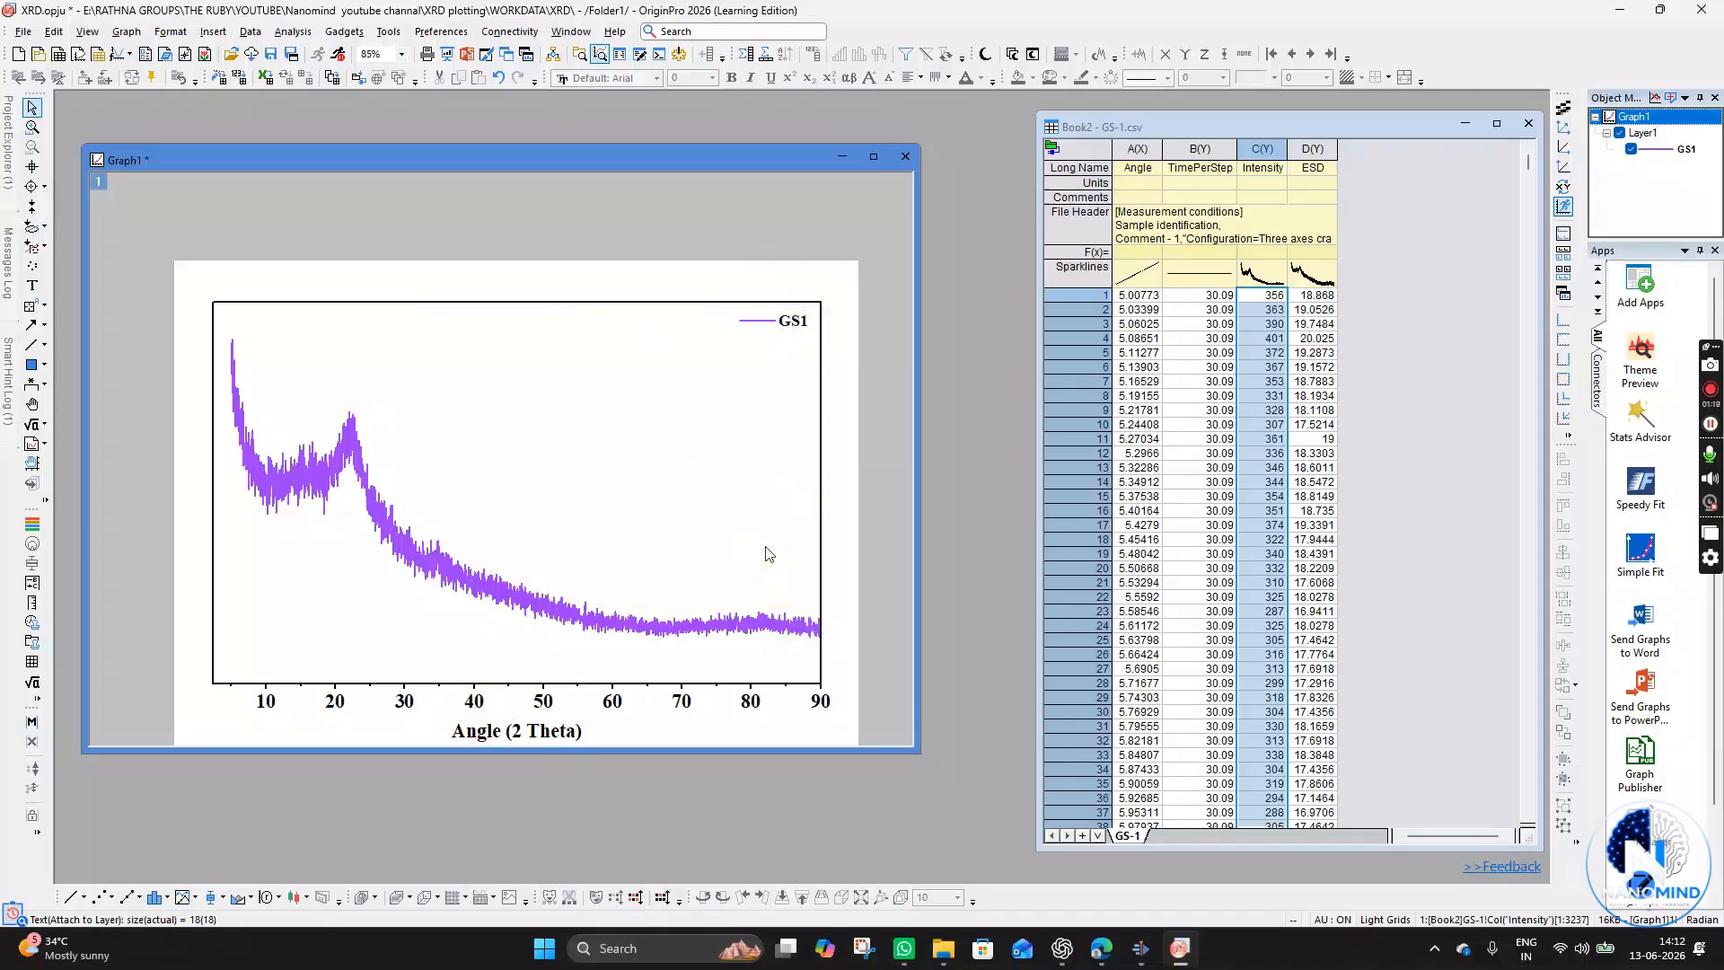
- Set the bottom axis title "Angle (2 Theta)" font size to 16
left_click(557, 731)
double_click(672, 731)
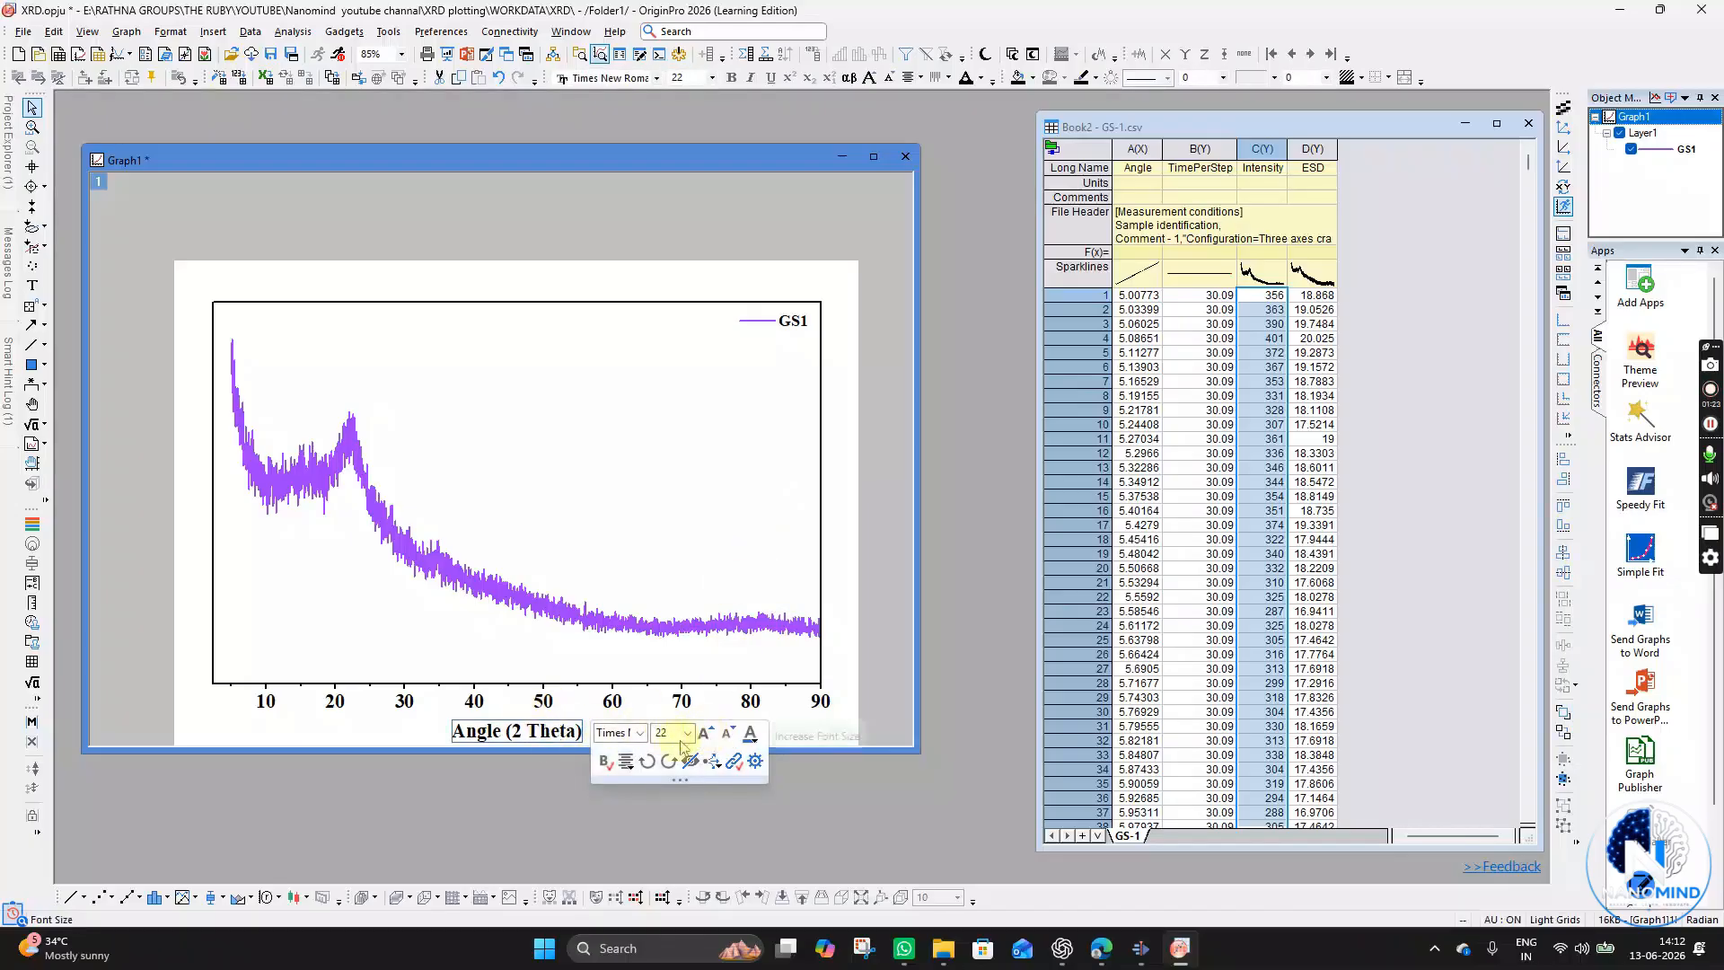
type("16")
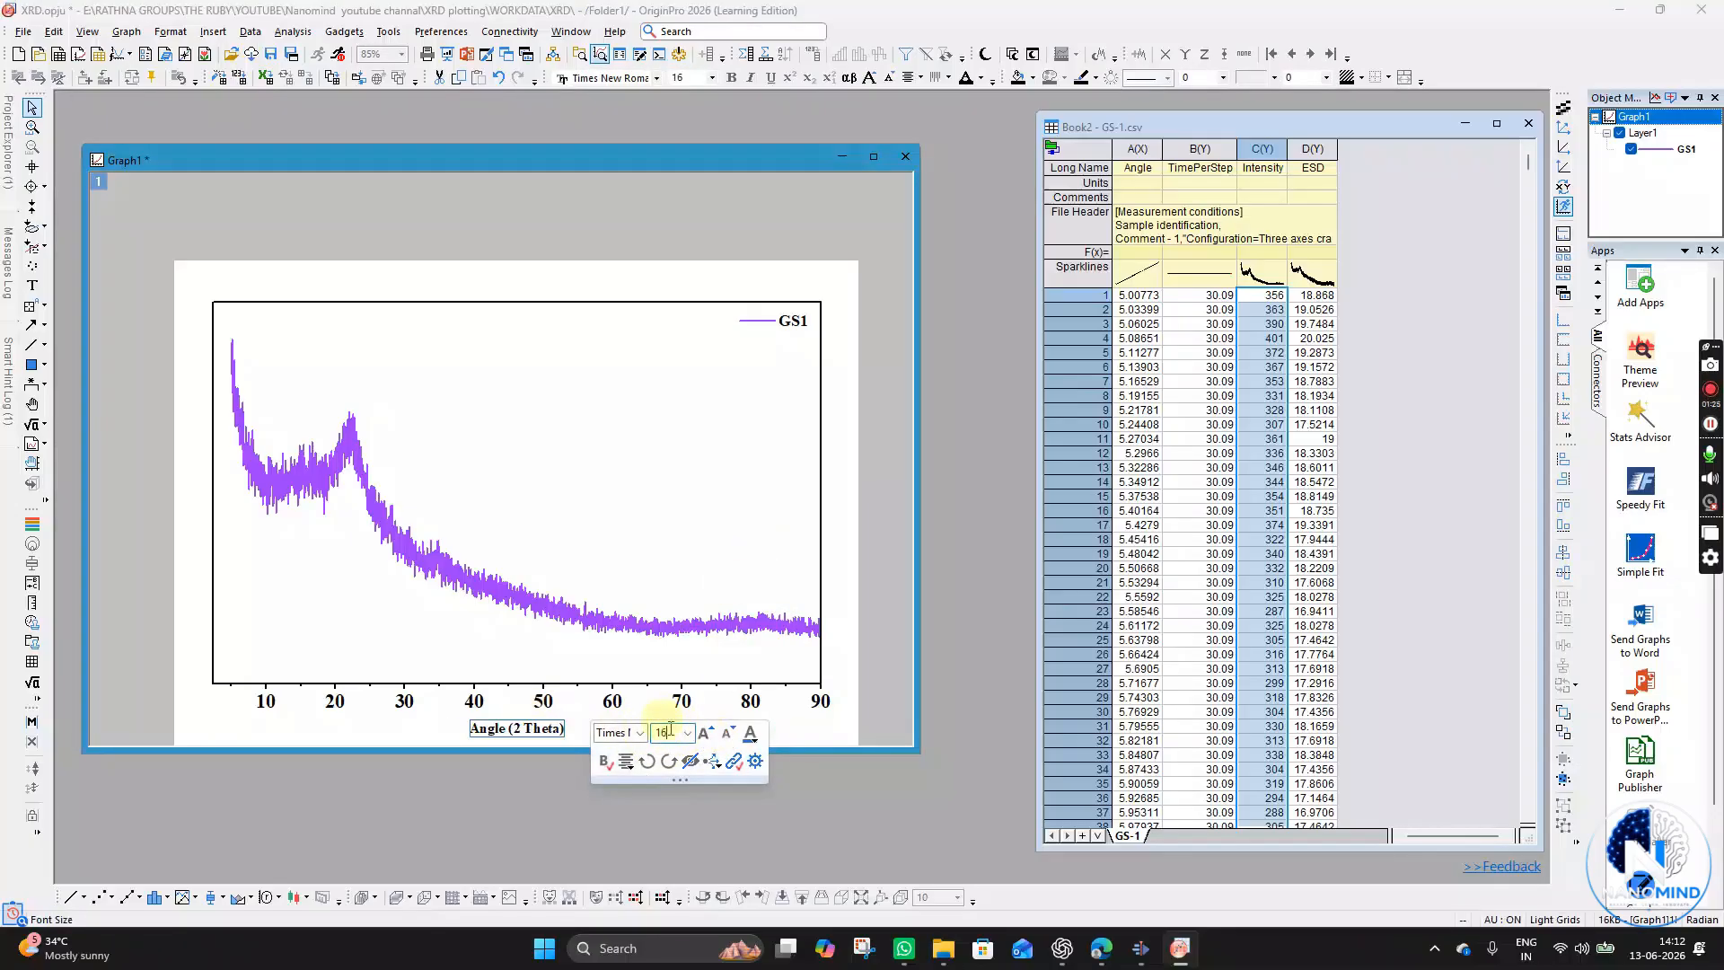
left_click(777, 743)
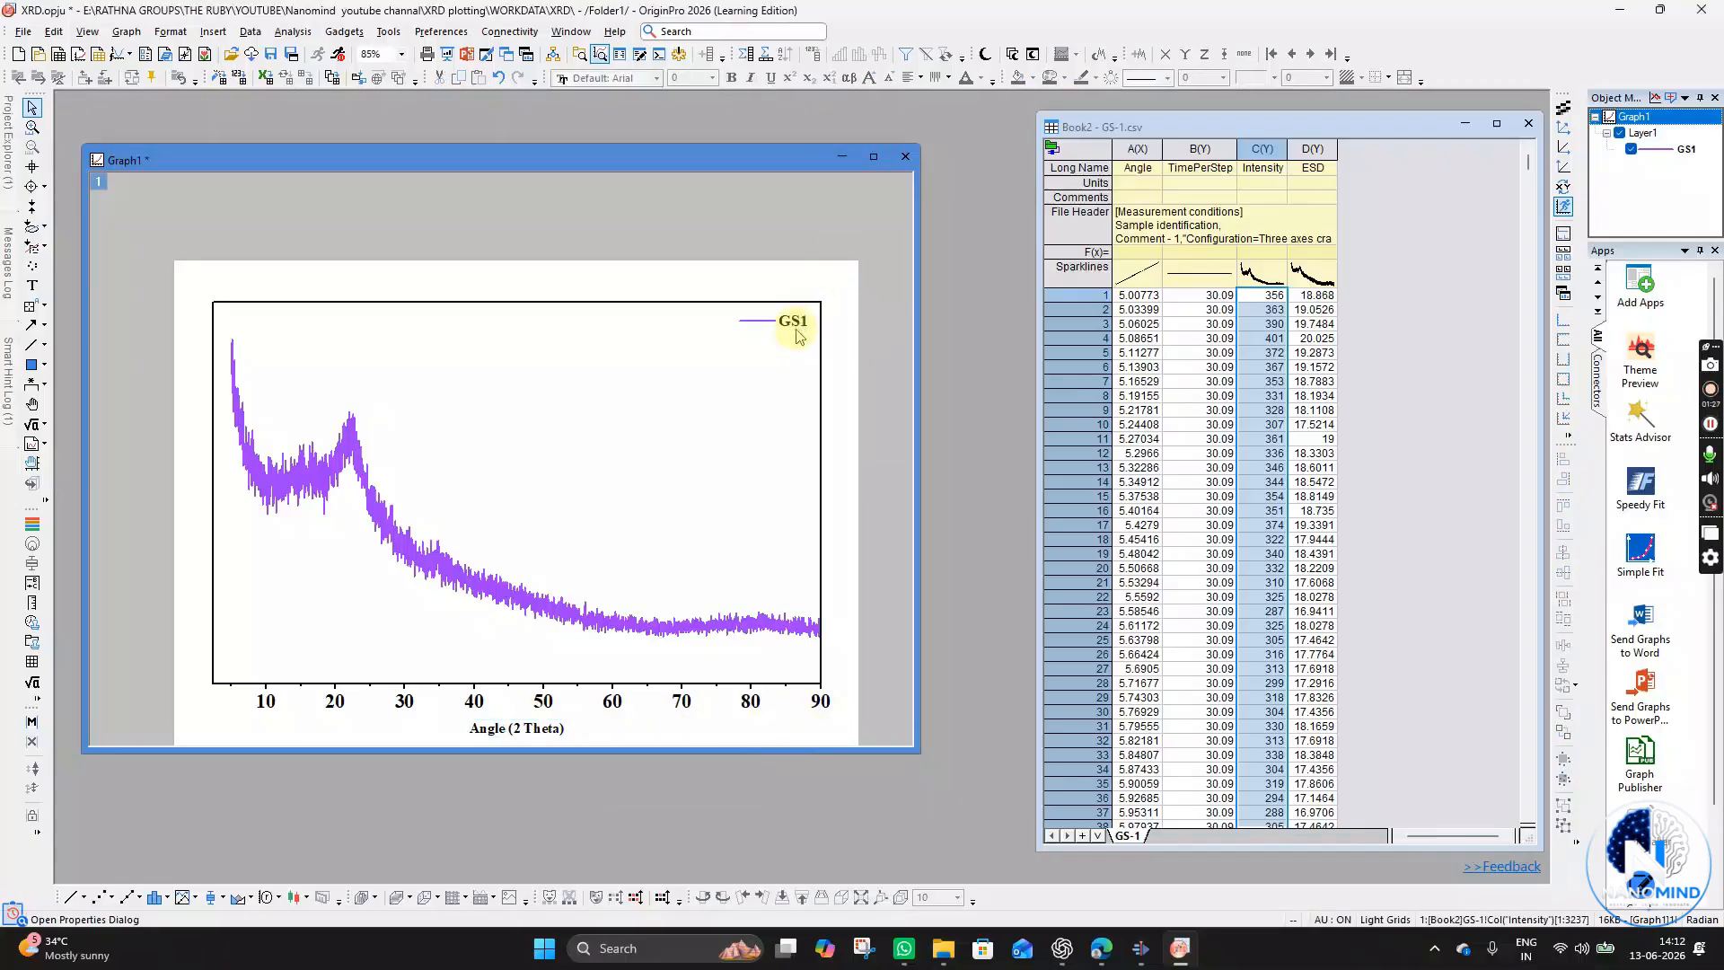
- Set the bottom axis title font size back to 22
left_click(514, 725)
left_click(443, 738)
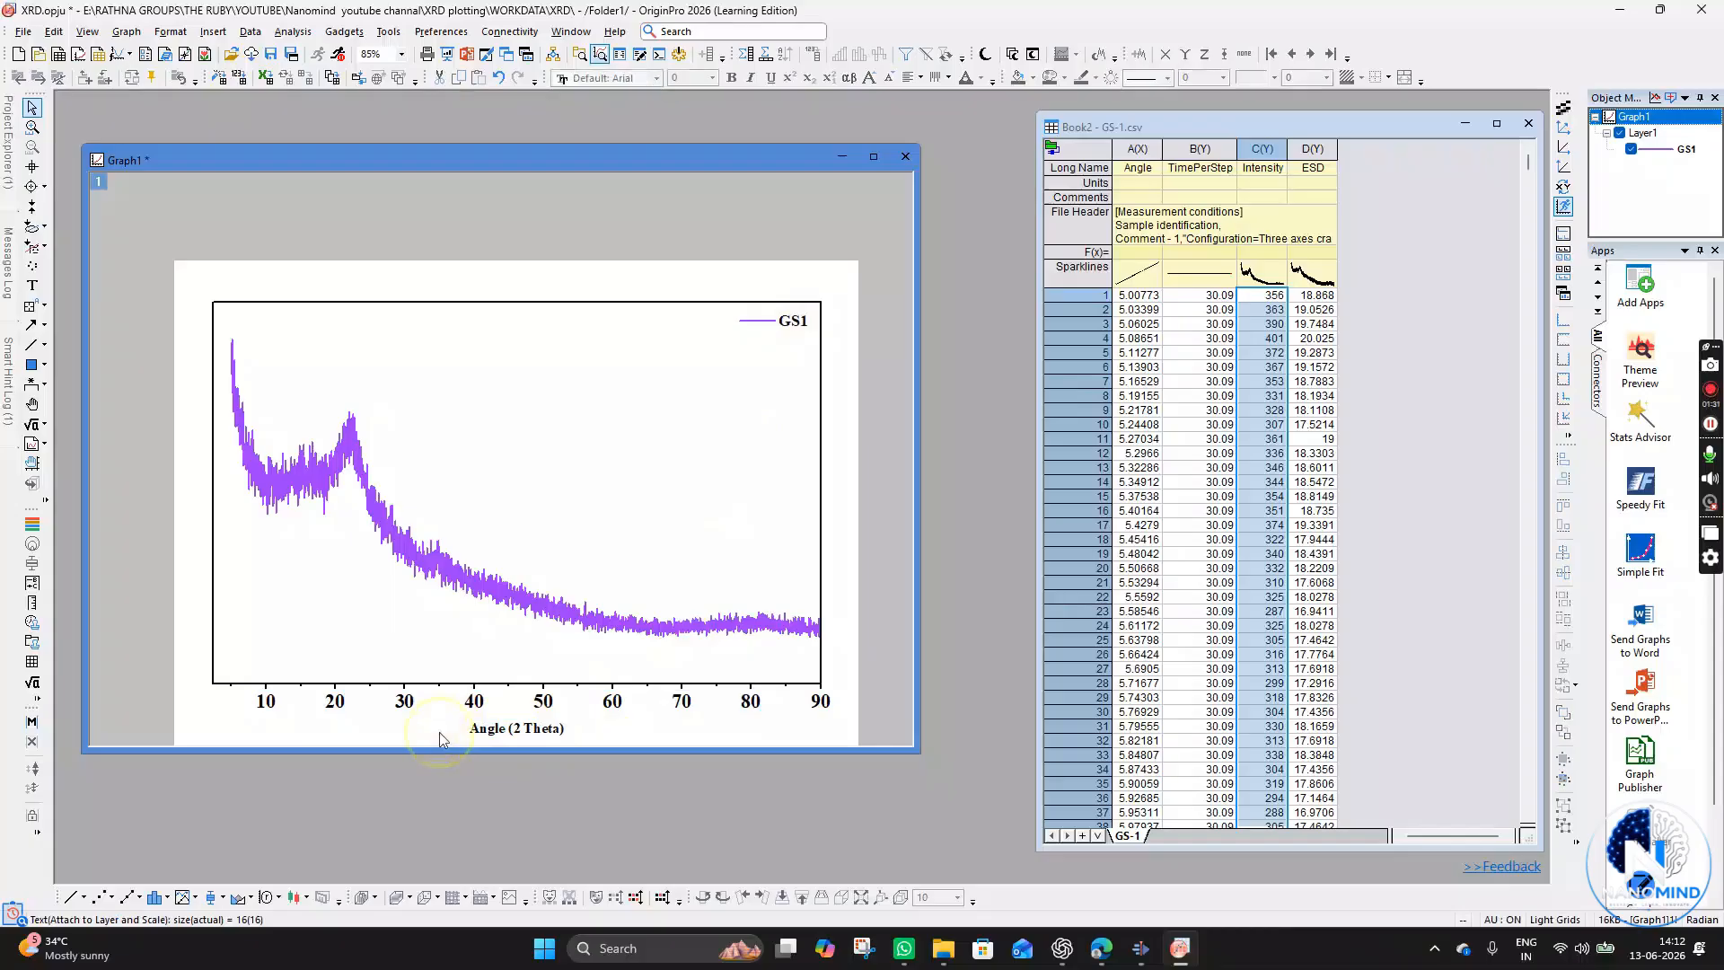
left_click(528, 730)
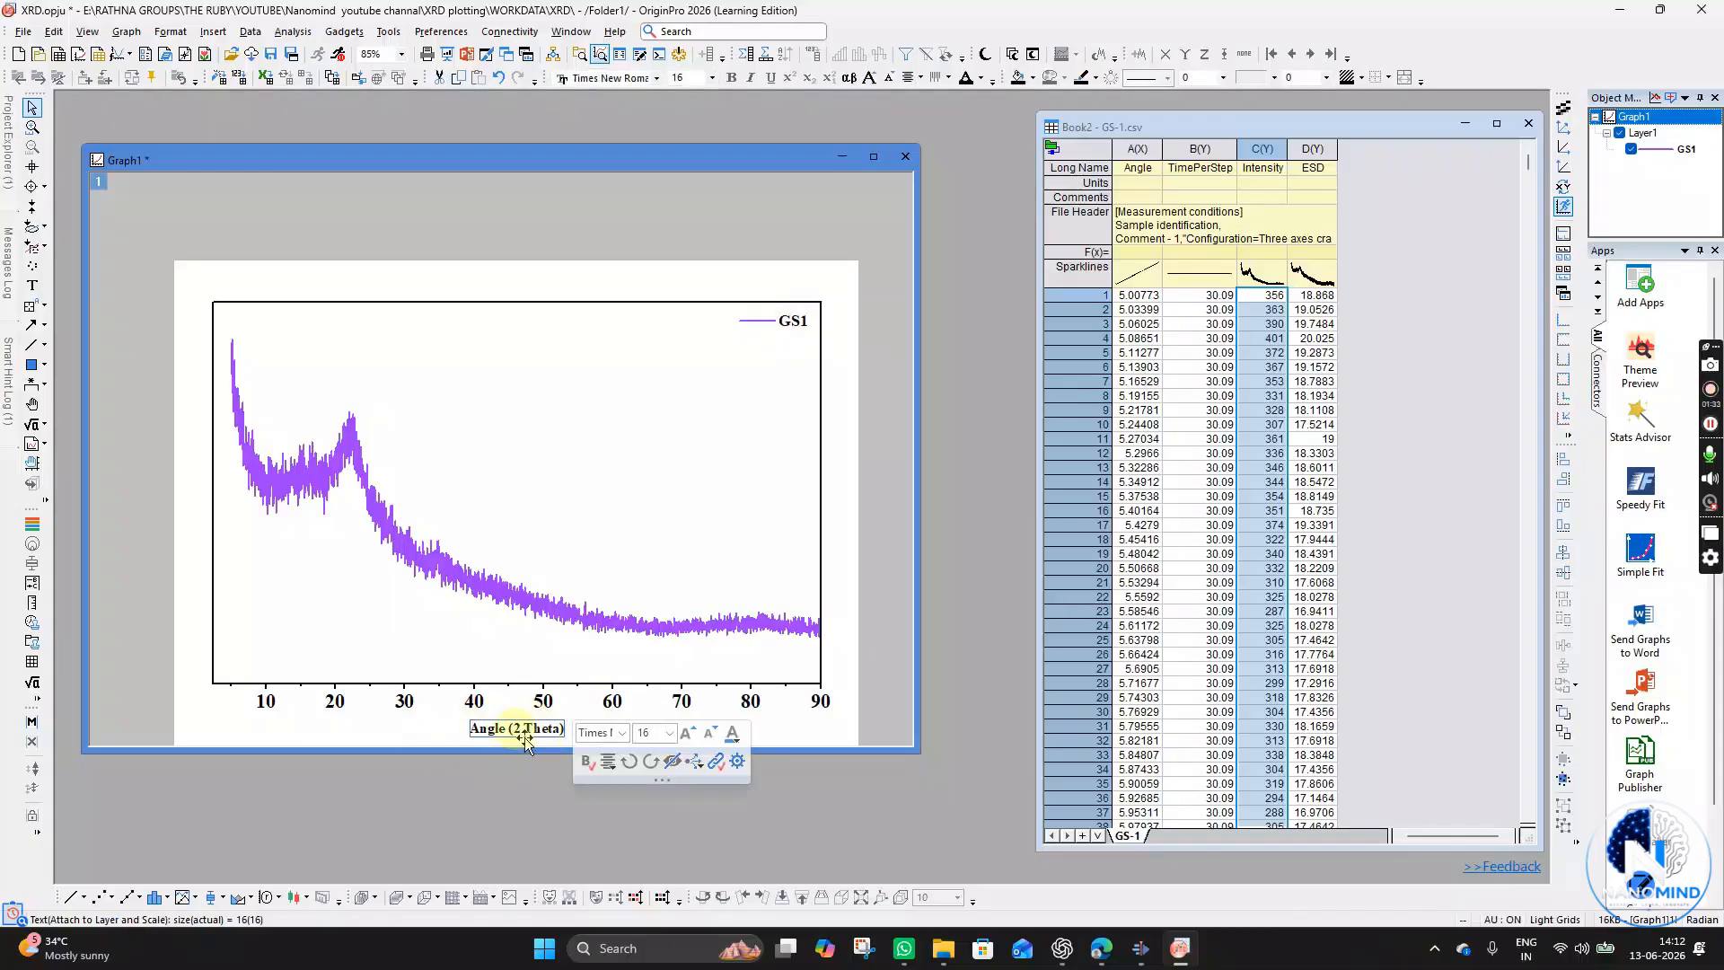
left_click(654, 732)
type("22")
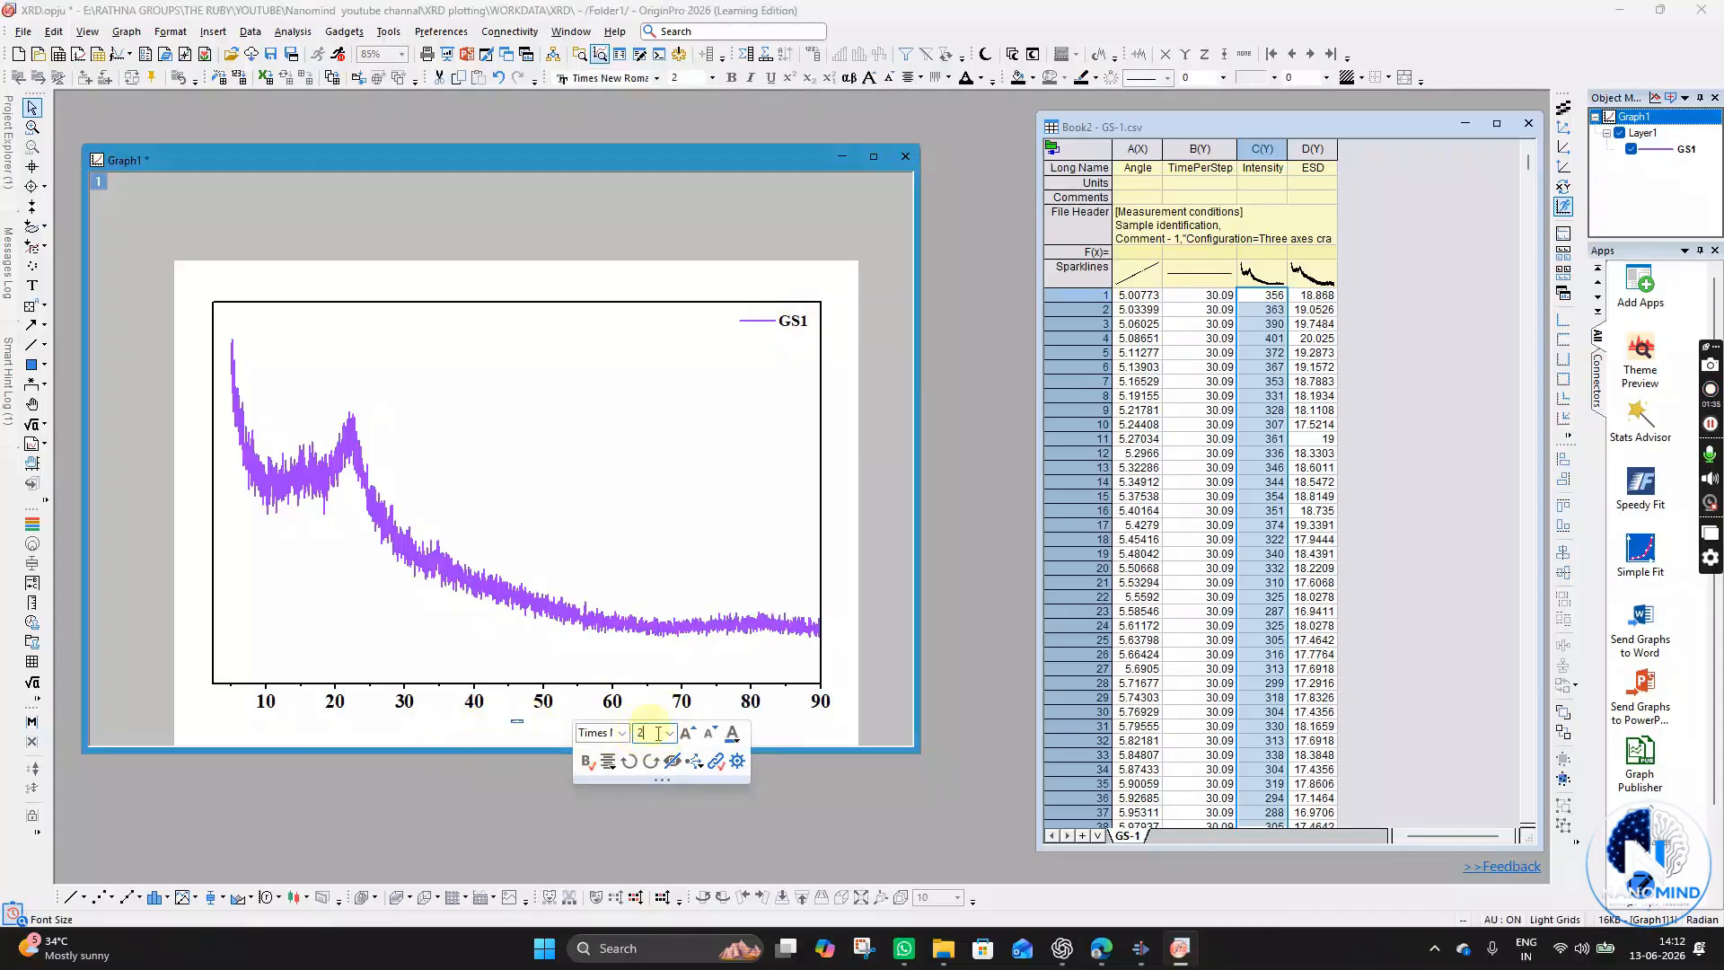
left_click(788, 734)
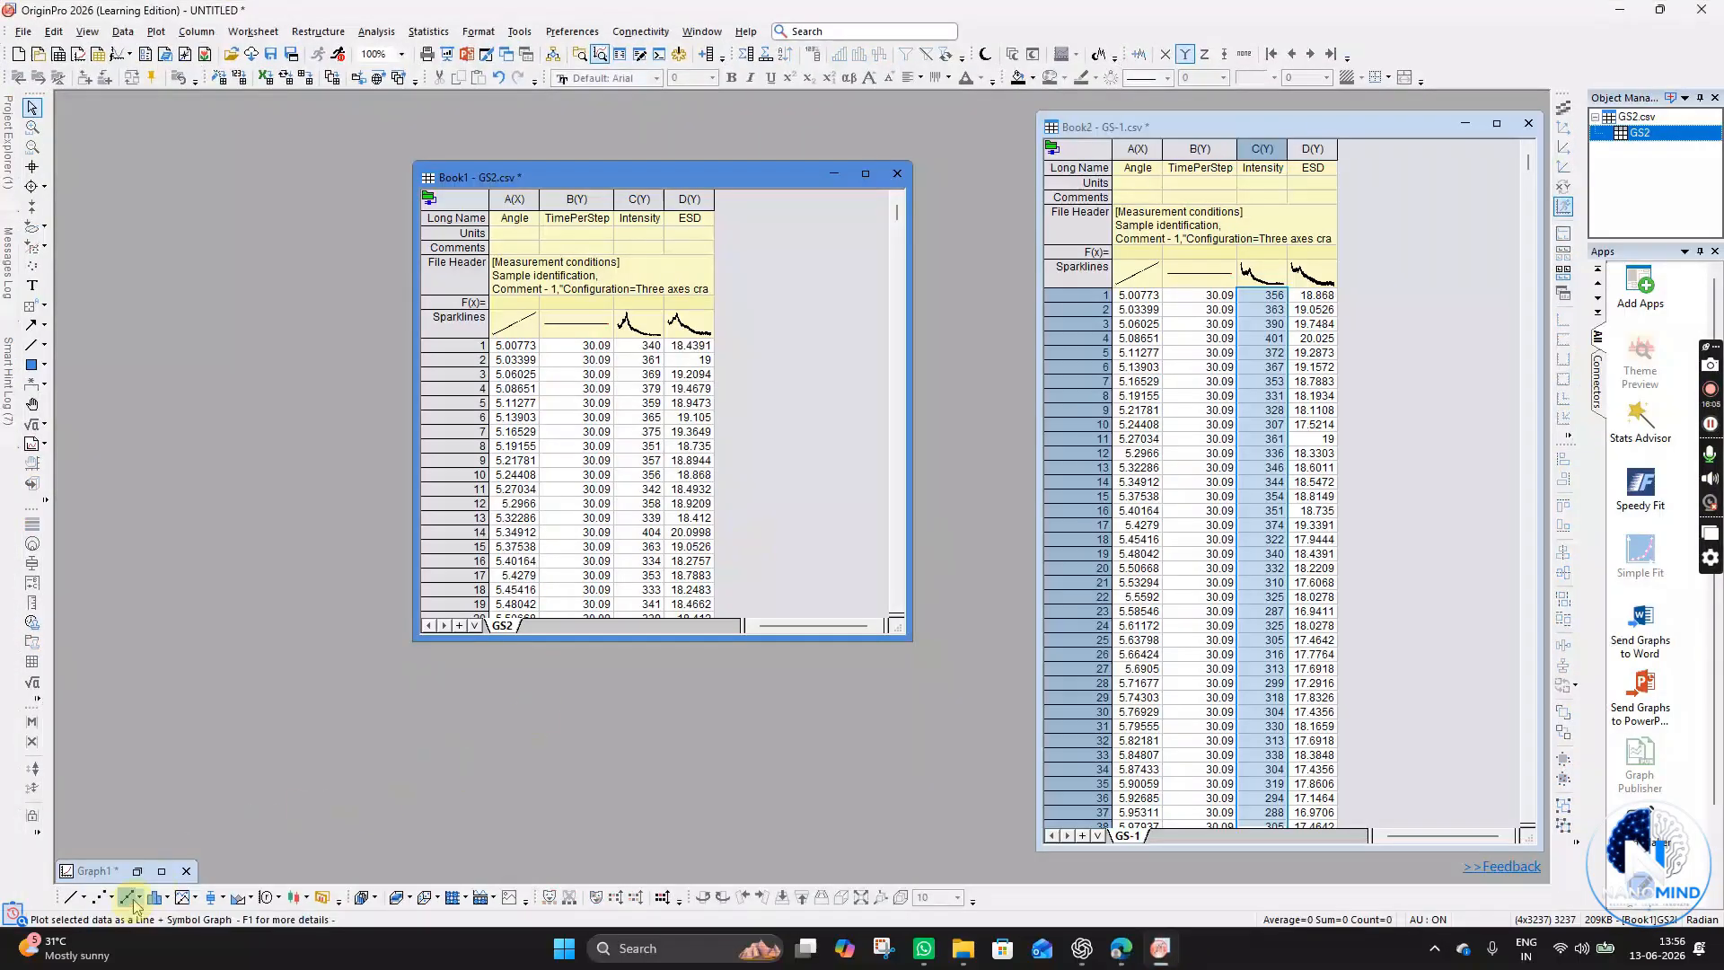
- Browse in File Explorer to the WORKDATA\ALL images\Origin export graph folder and return to the graph
left_click(162, 870)
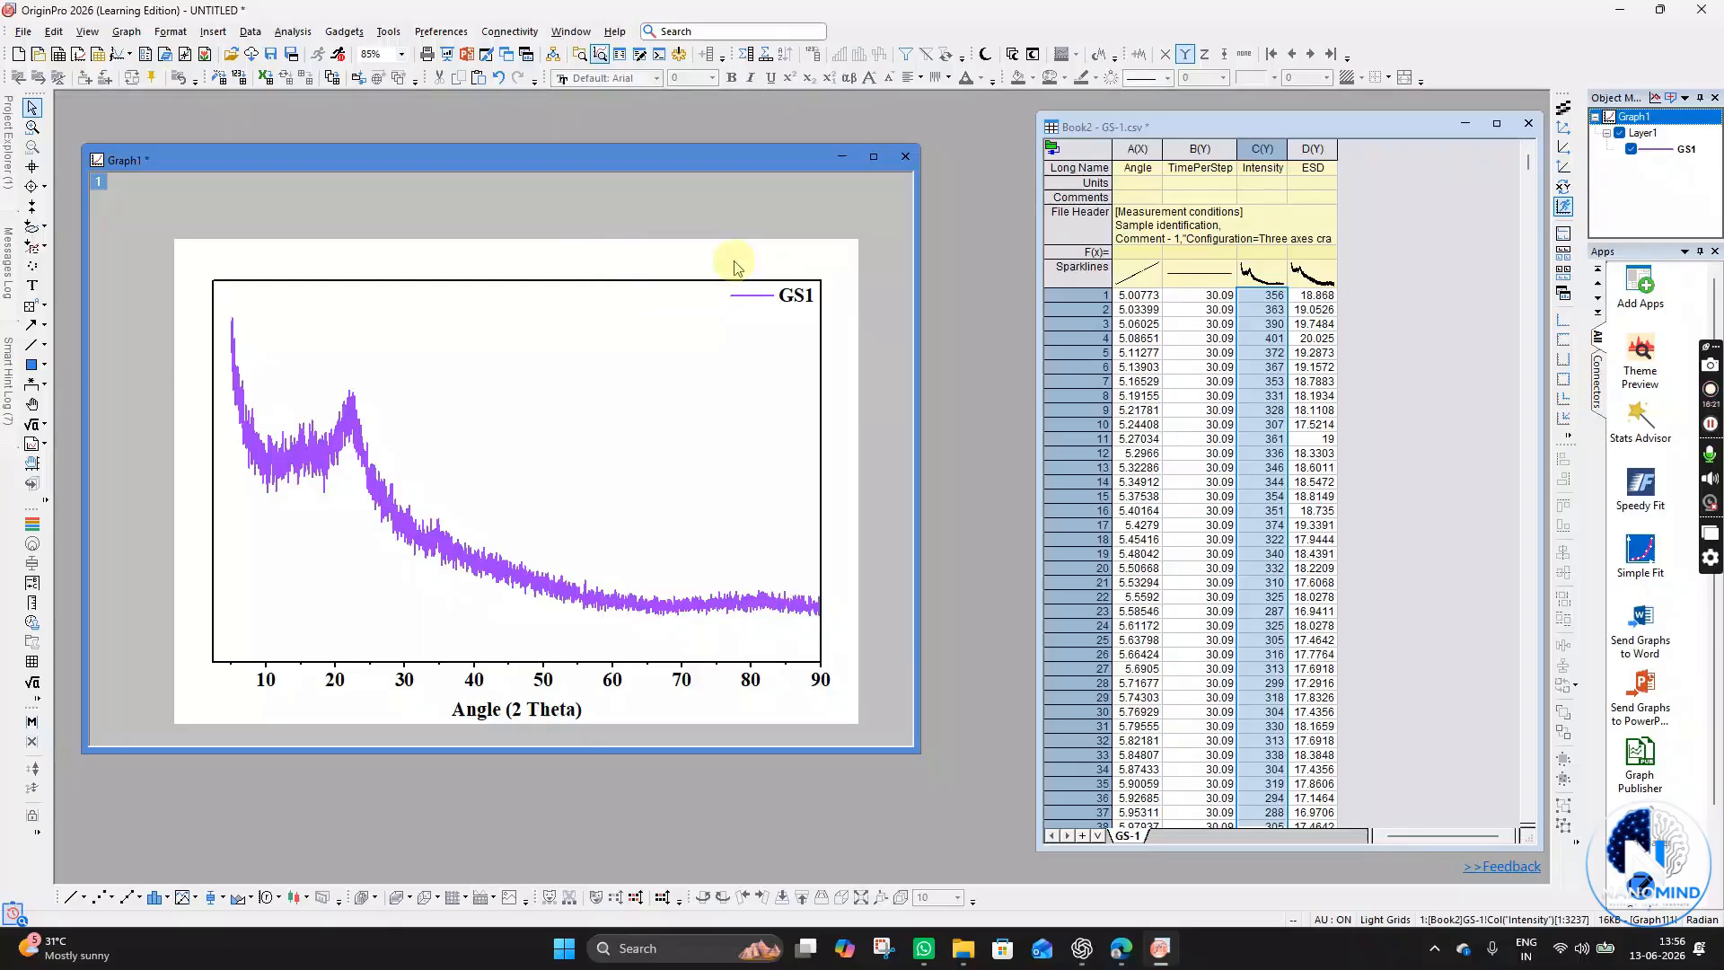
left_click(960, 962)
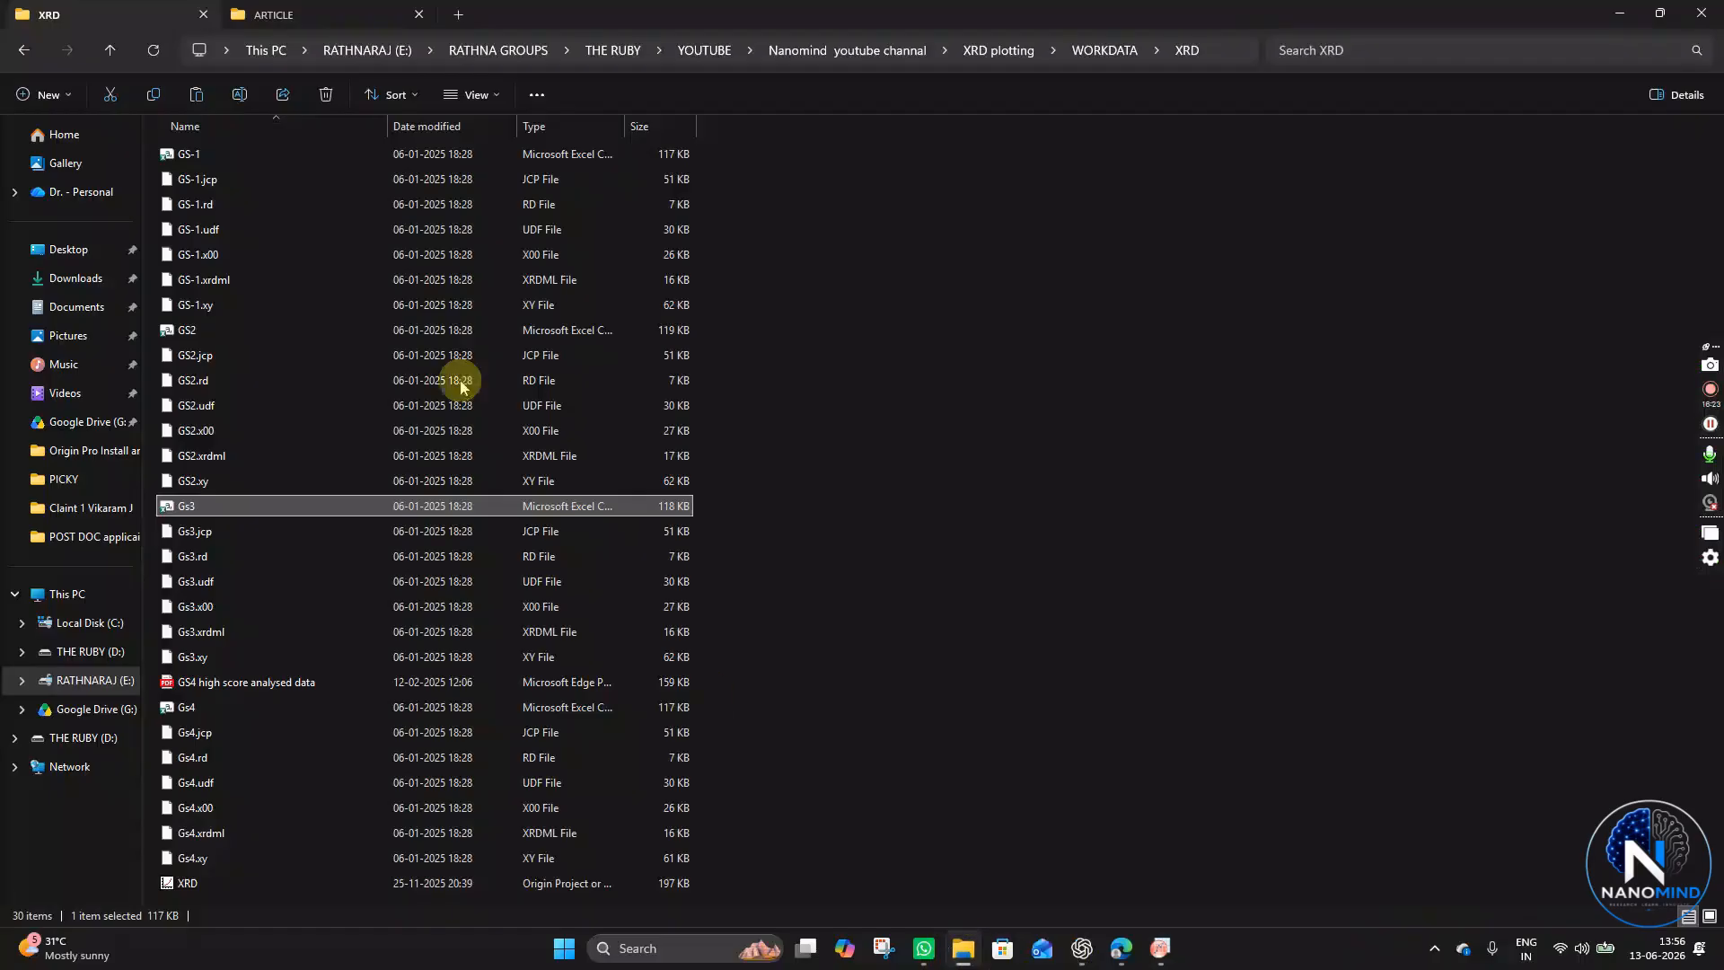
left_click(23, 49)
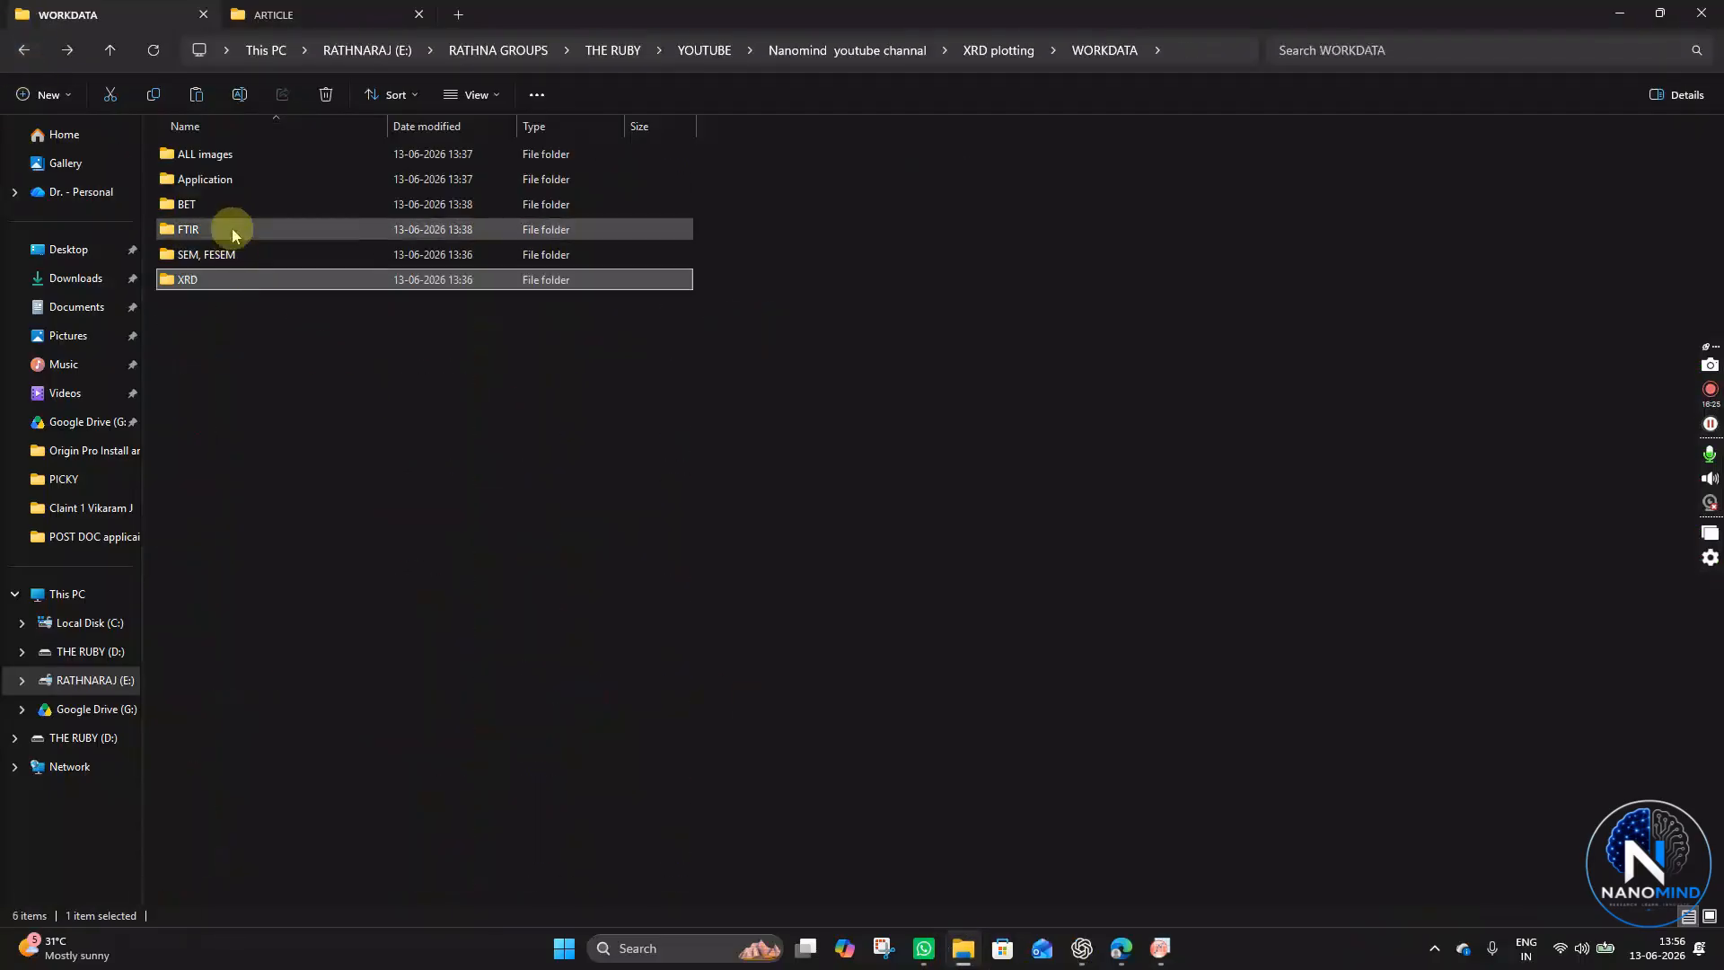
left_click(24, 50)
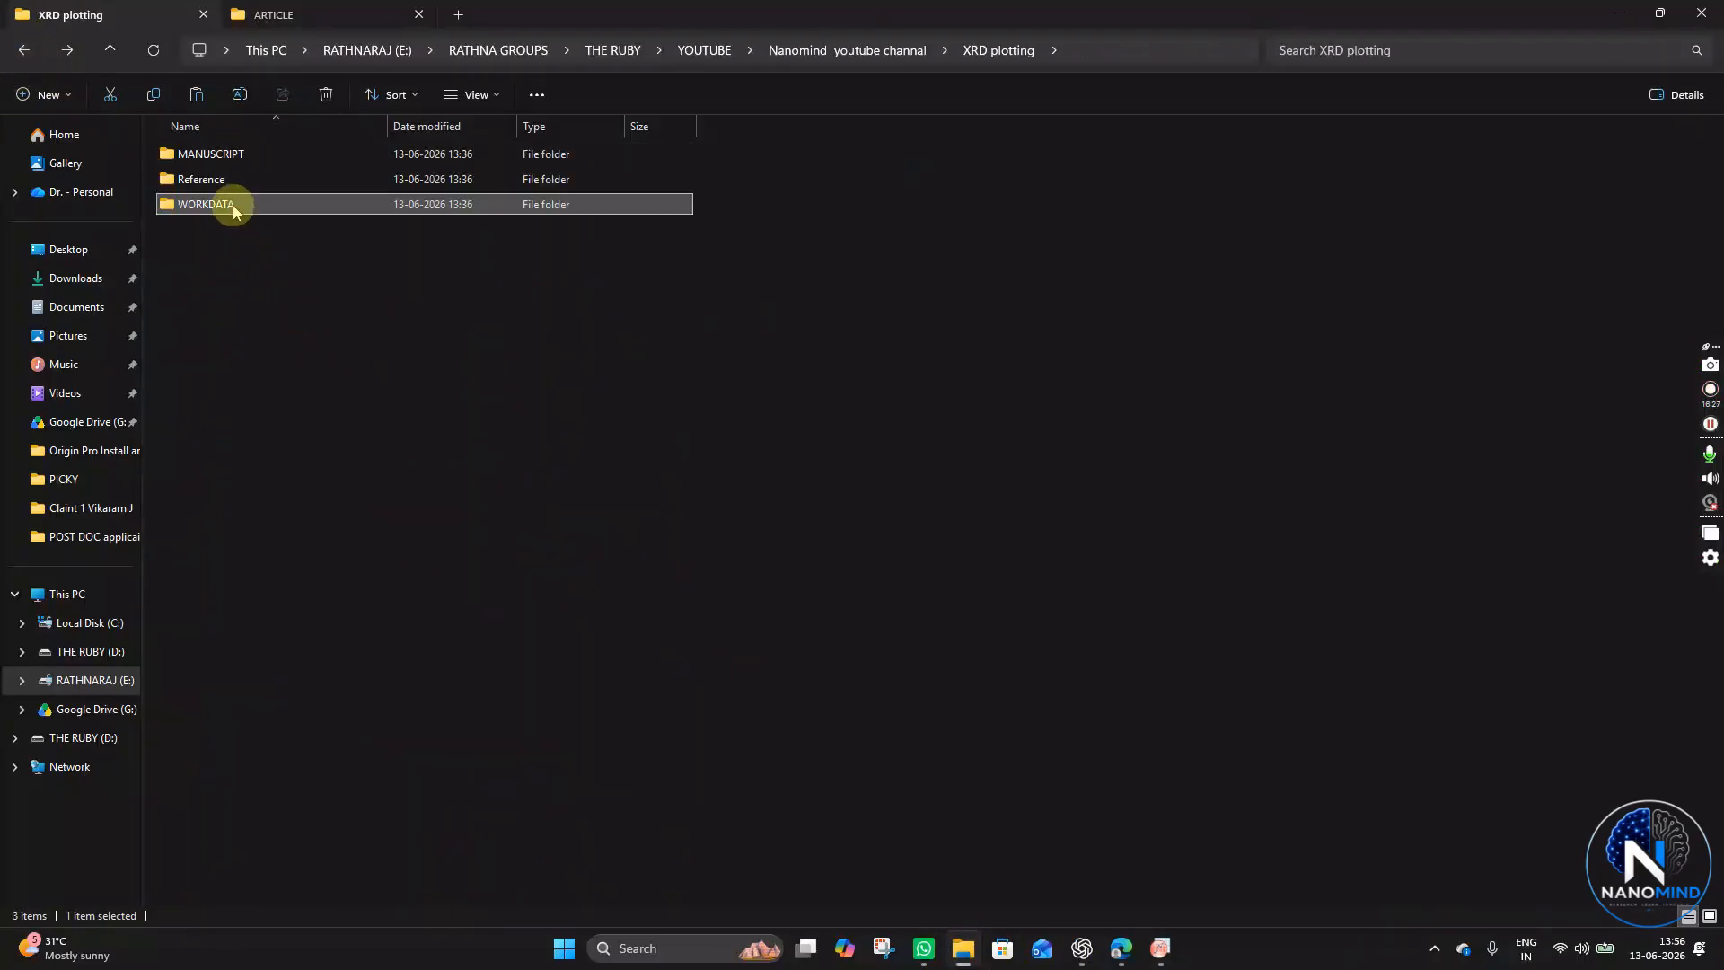
double_click(233, 205)
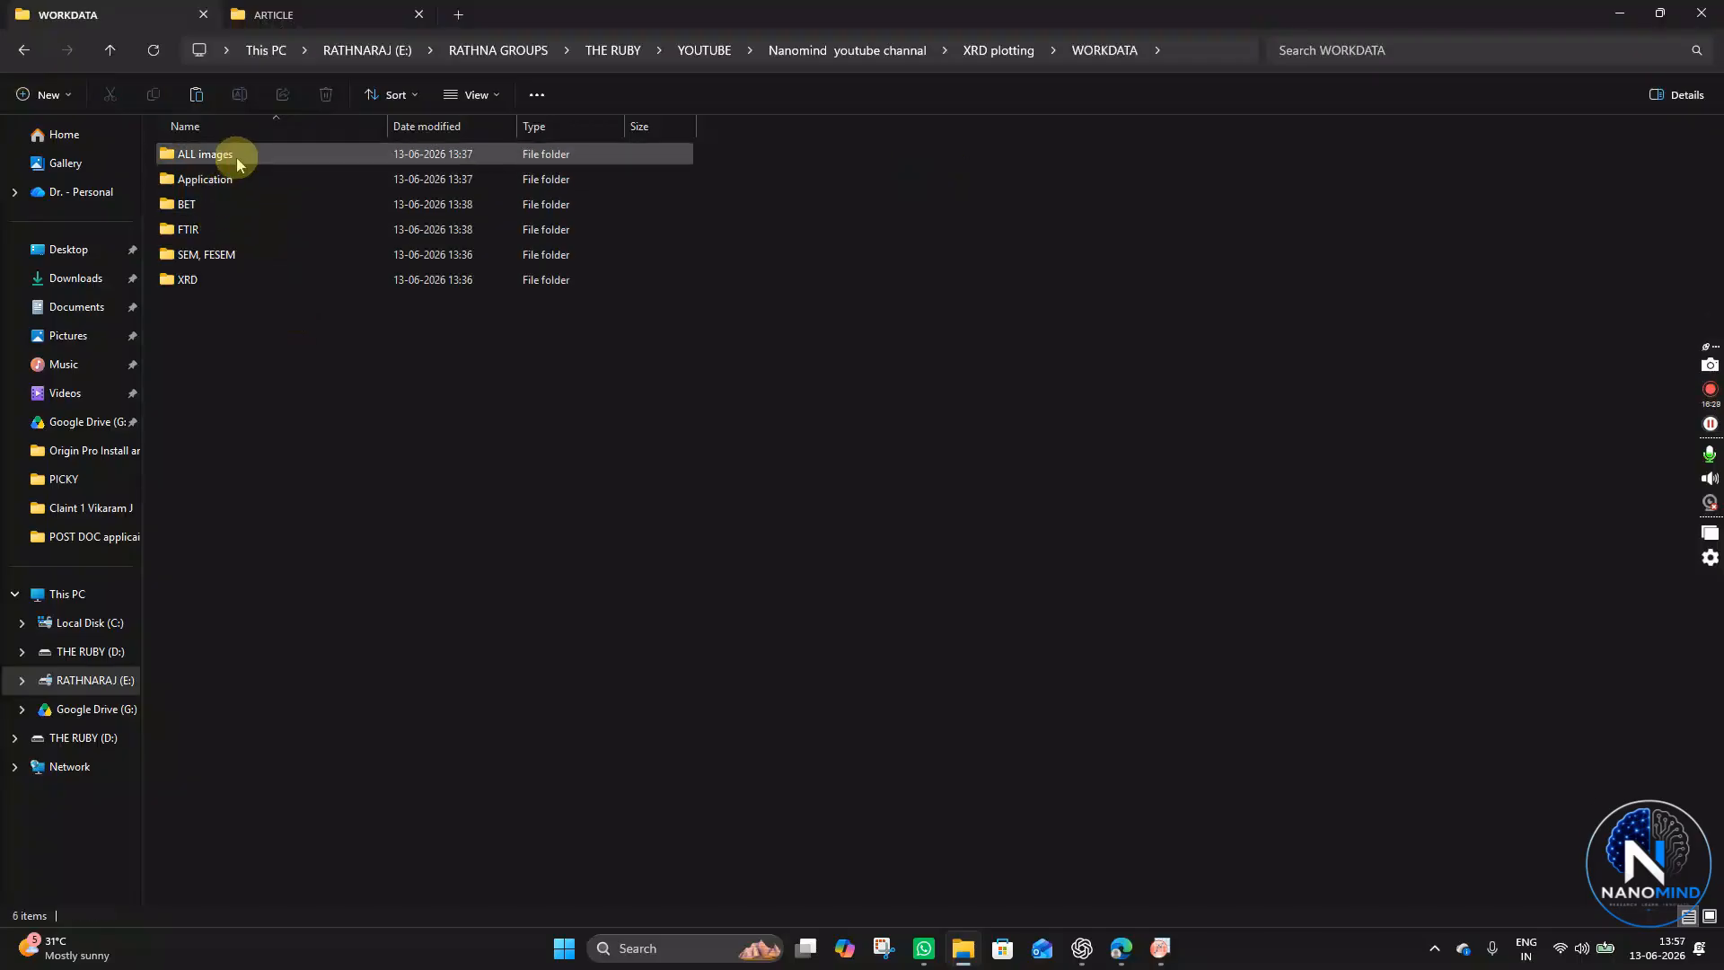
double_click(214, 152)
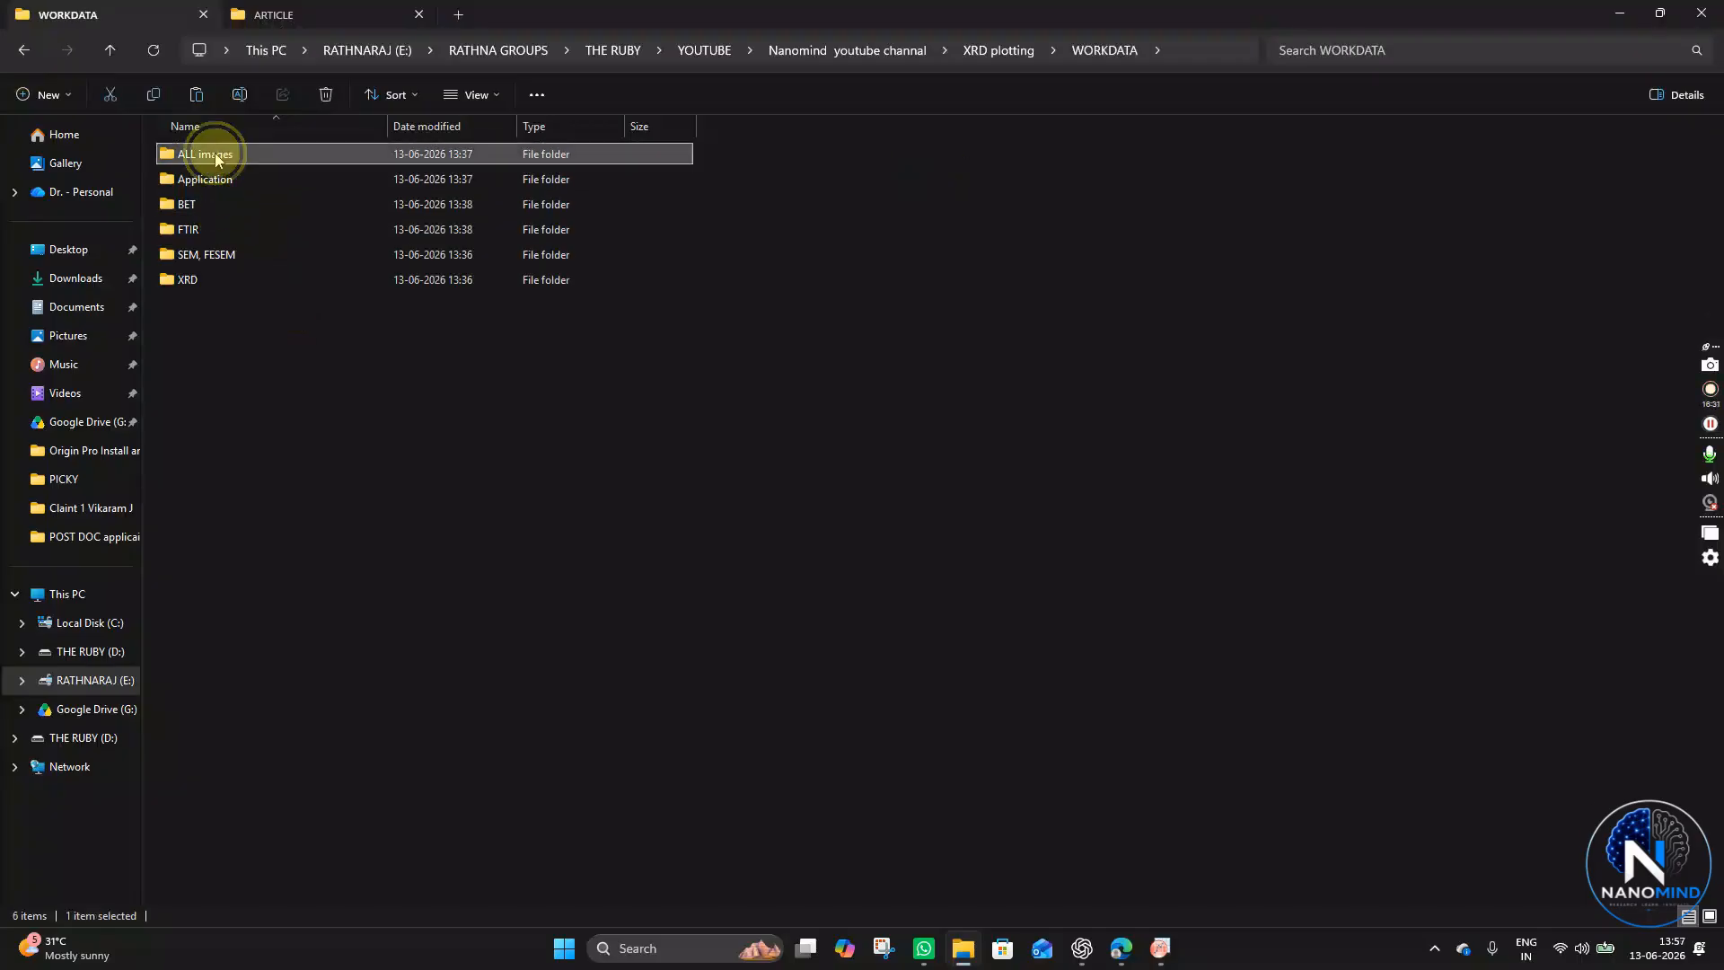
double_click(248, 160)
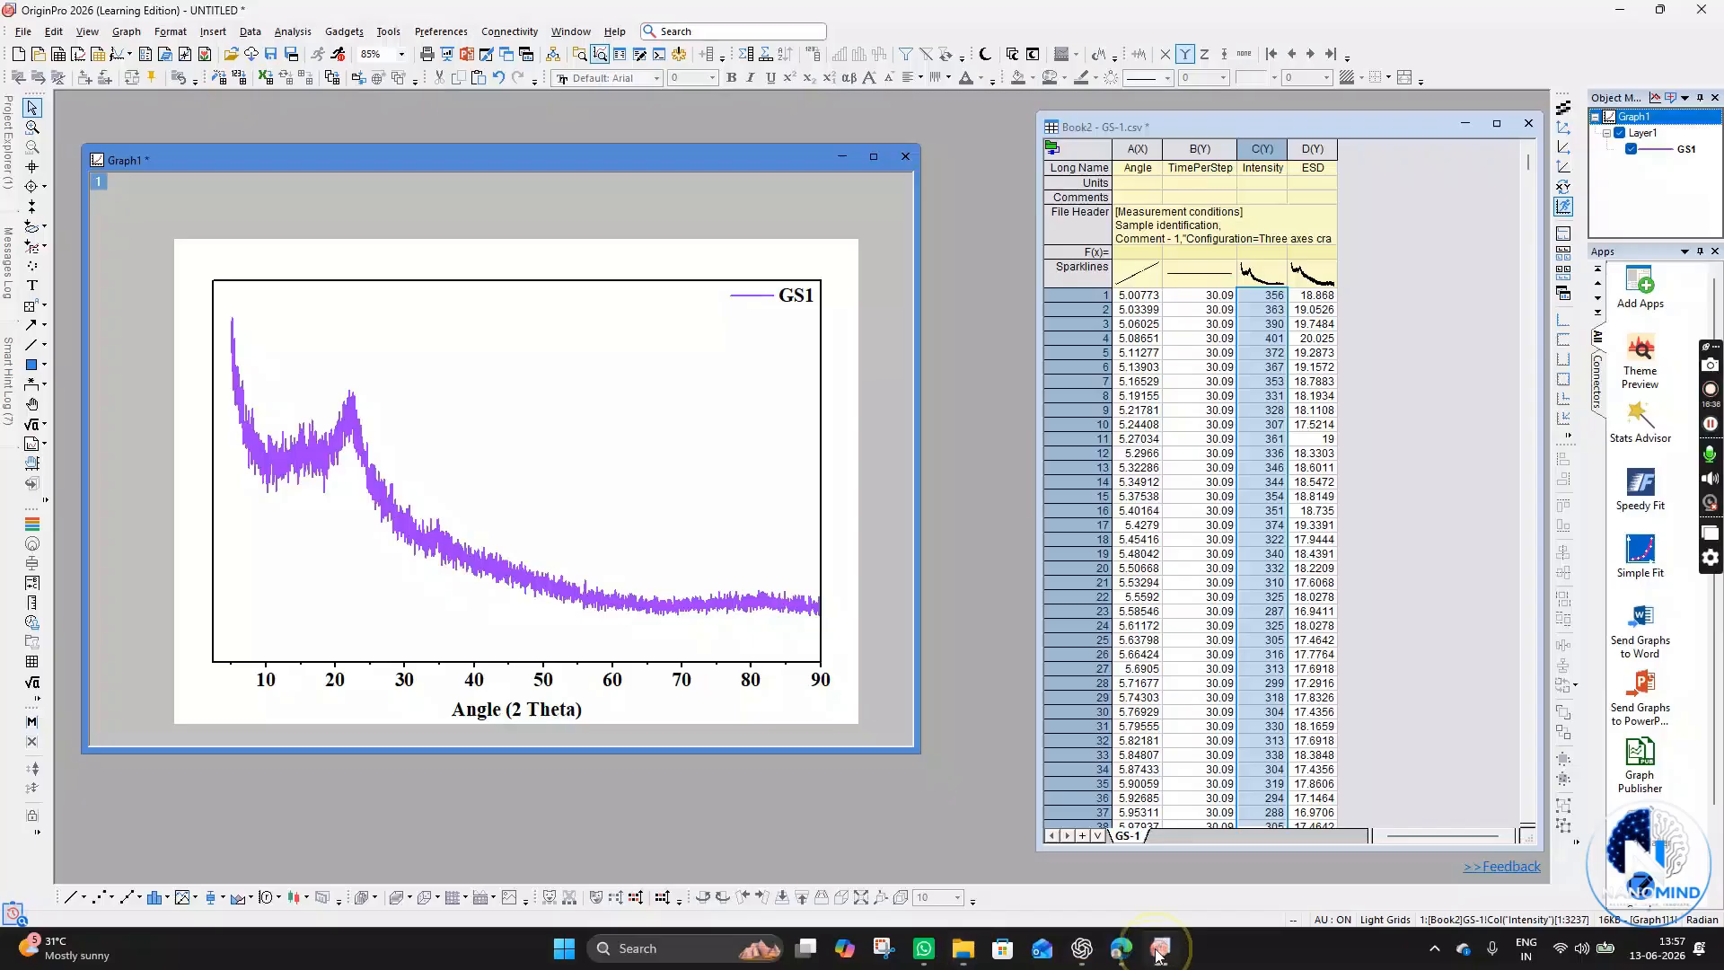
left_click(1160, 948)
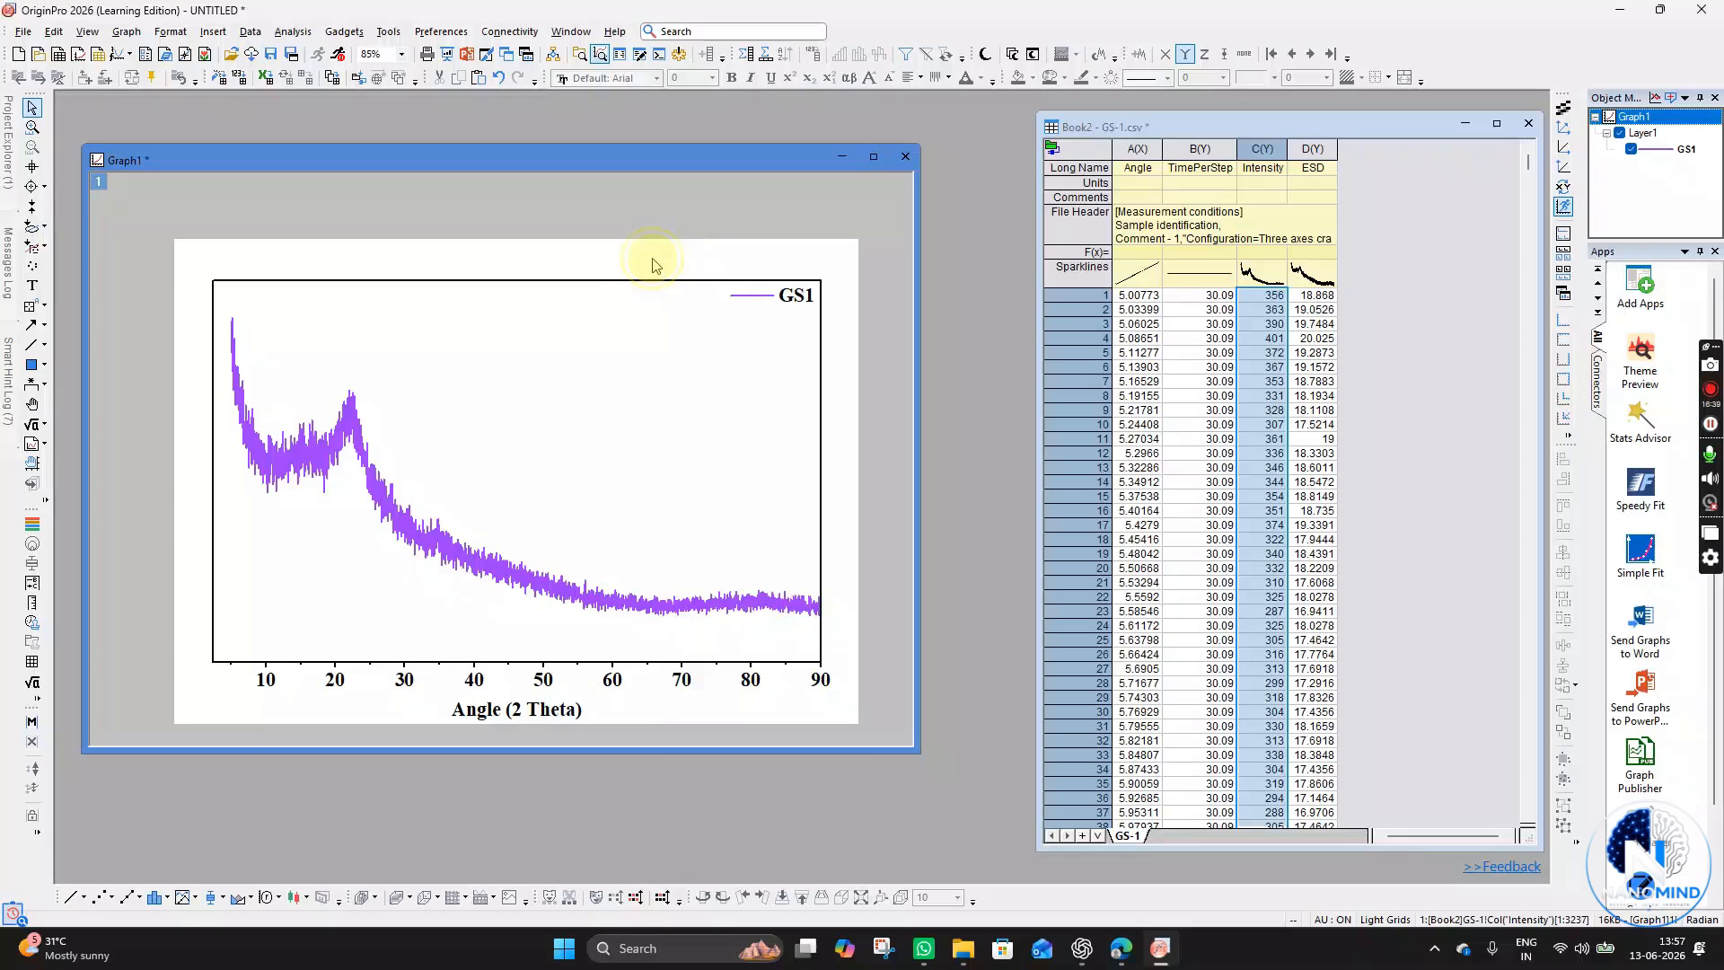
- Open Export Graph for the graph and set the PNG file name to XRD GS1
right_click(652, 265)
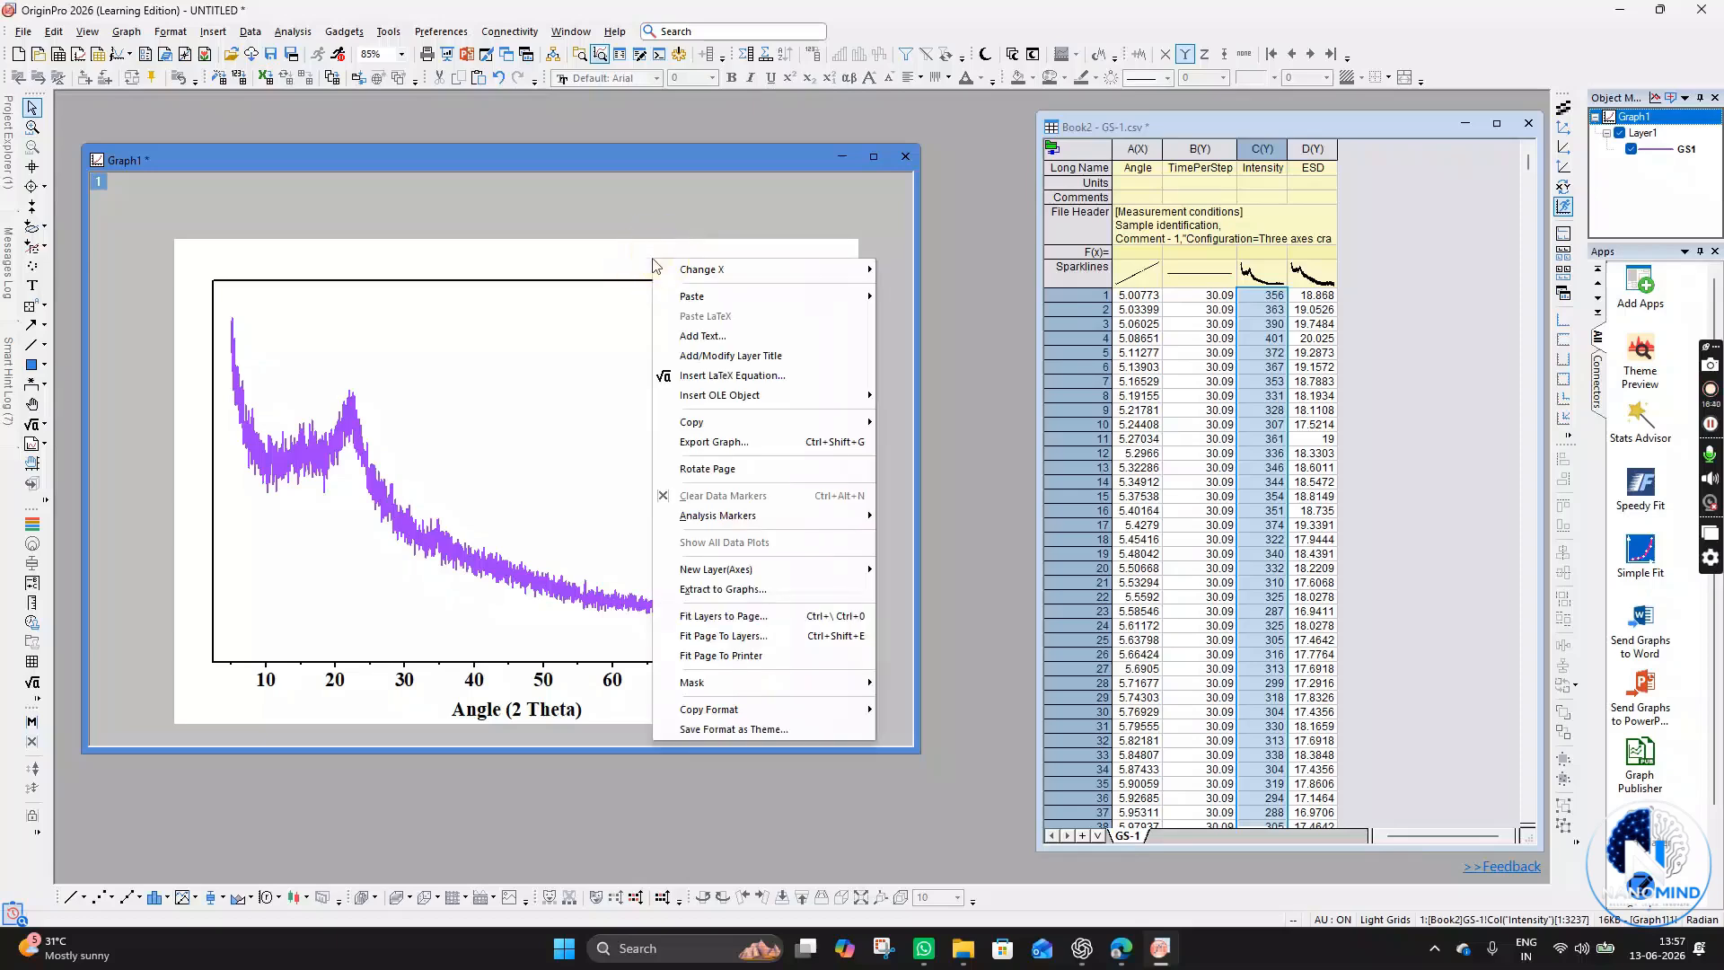
left_click(744, 442)
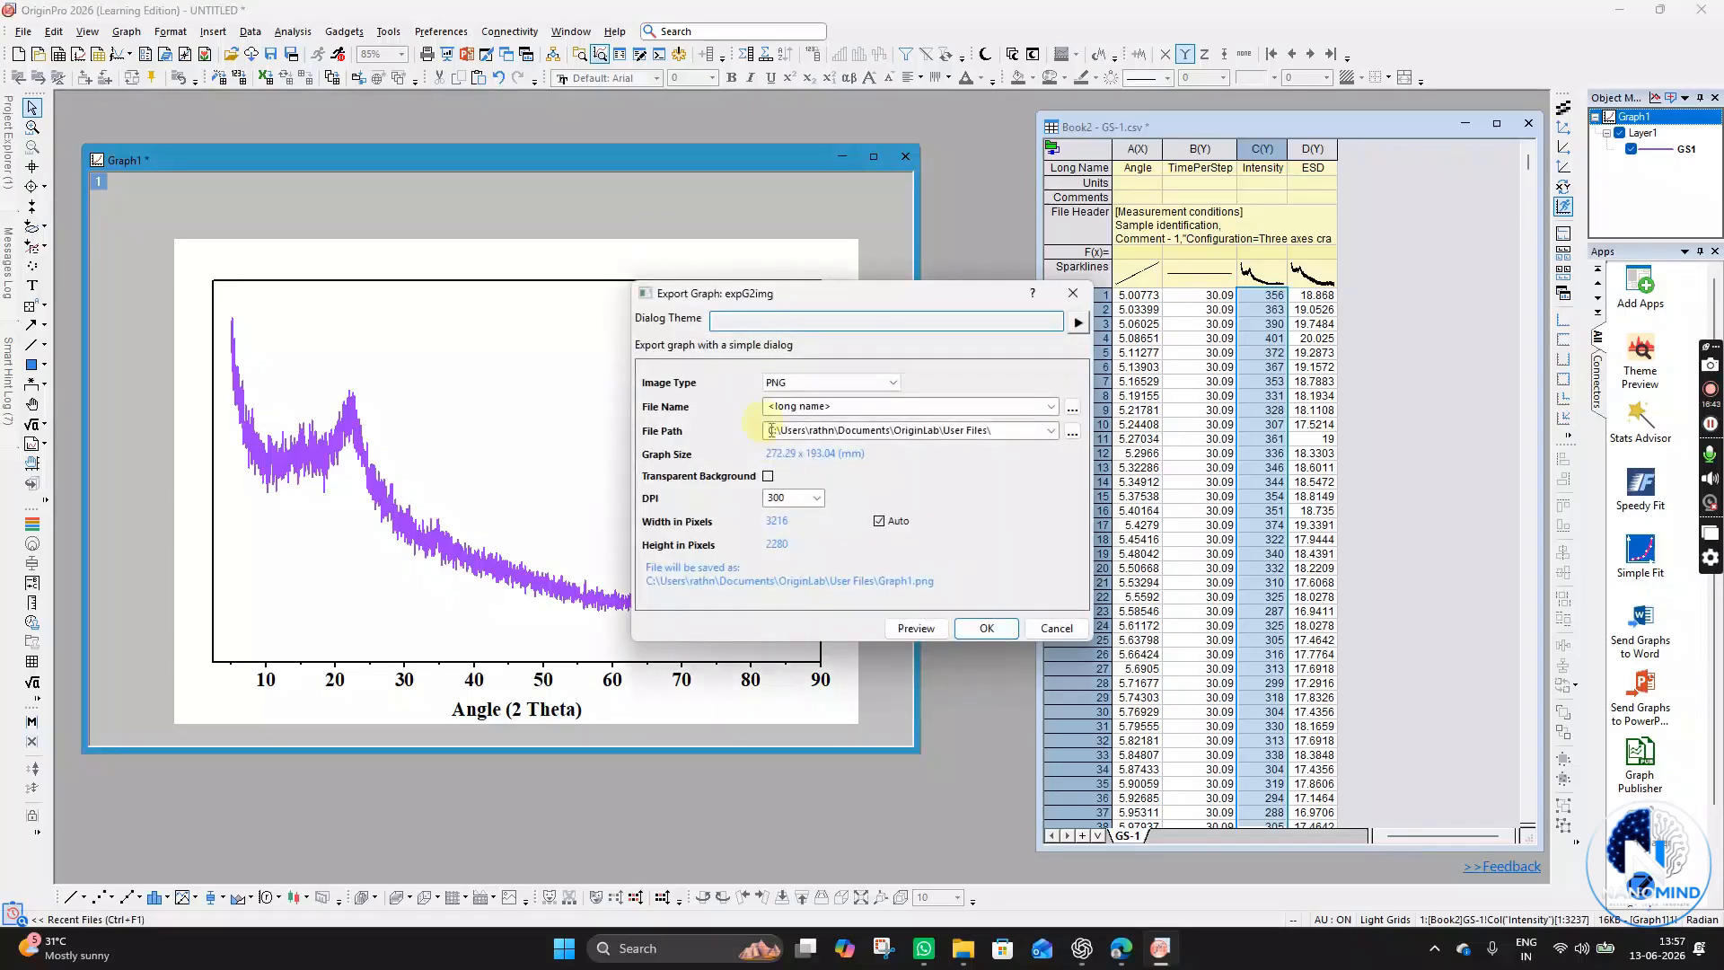
left_click_drag(901, 295, 751, 232)
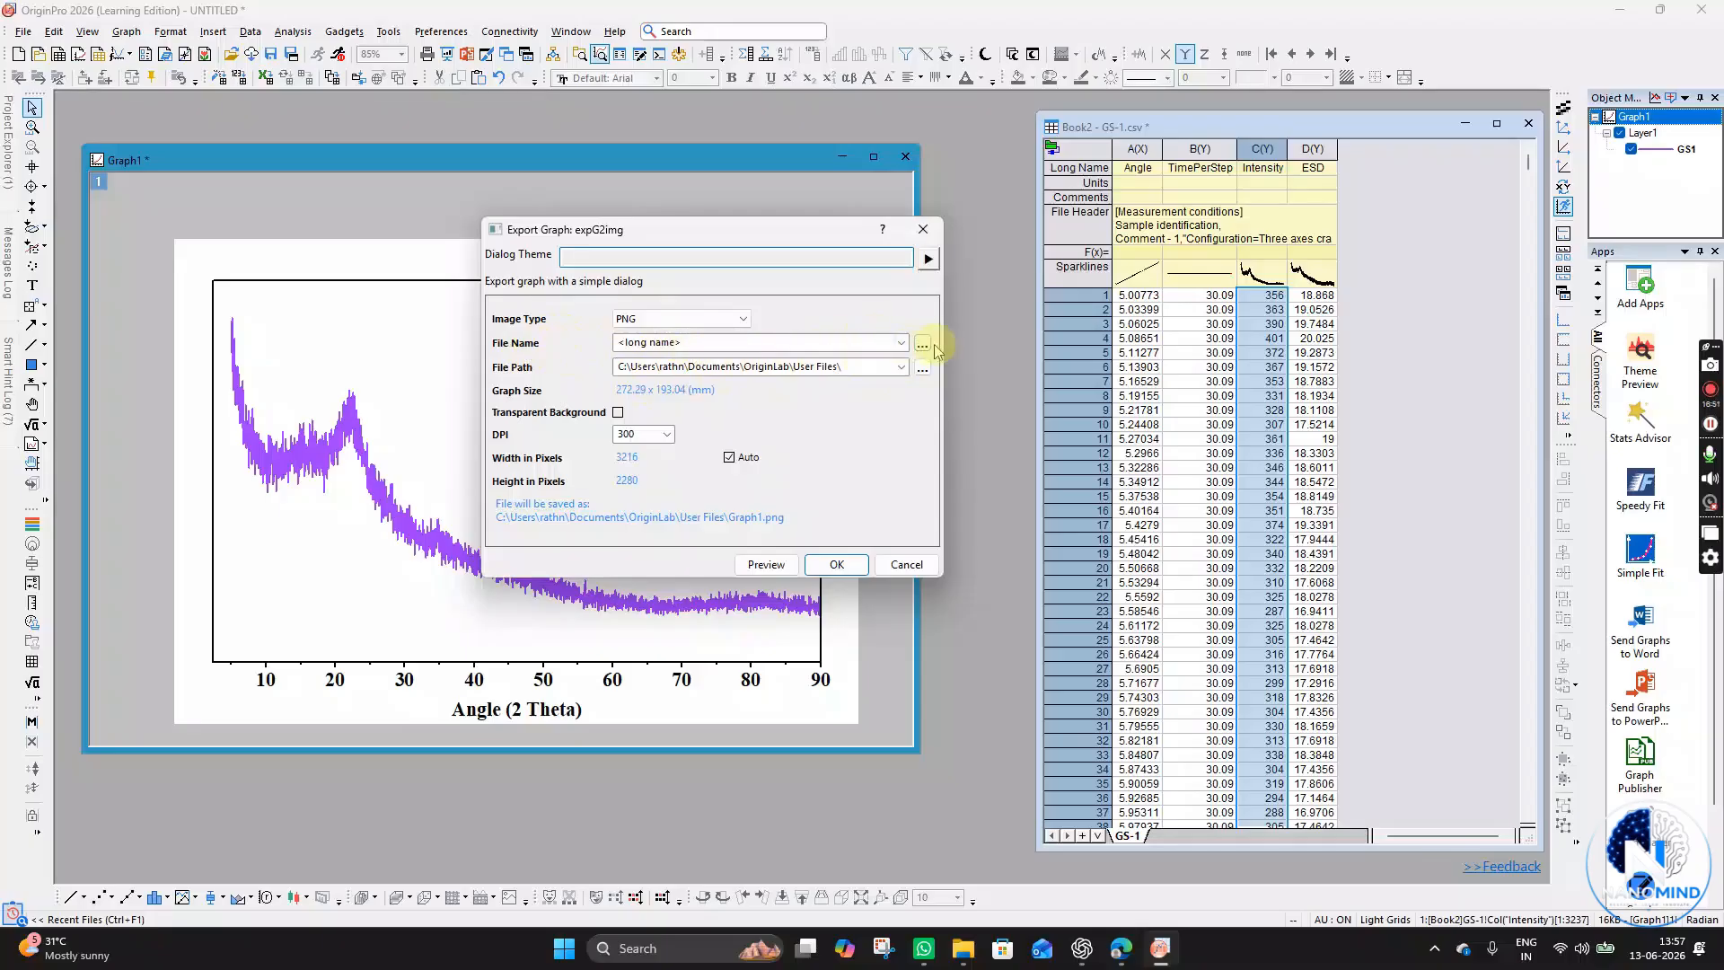
left_click(837, 347)
type("XRD GS")
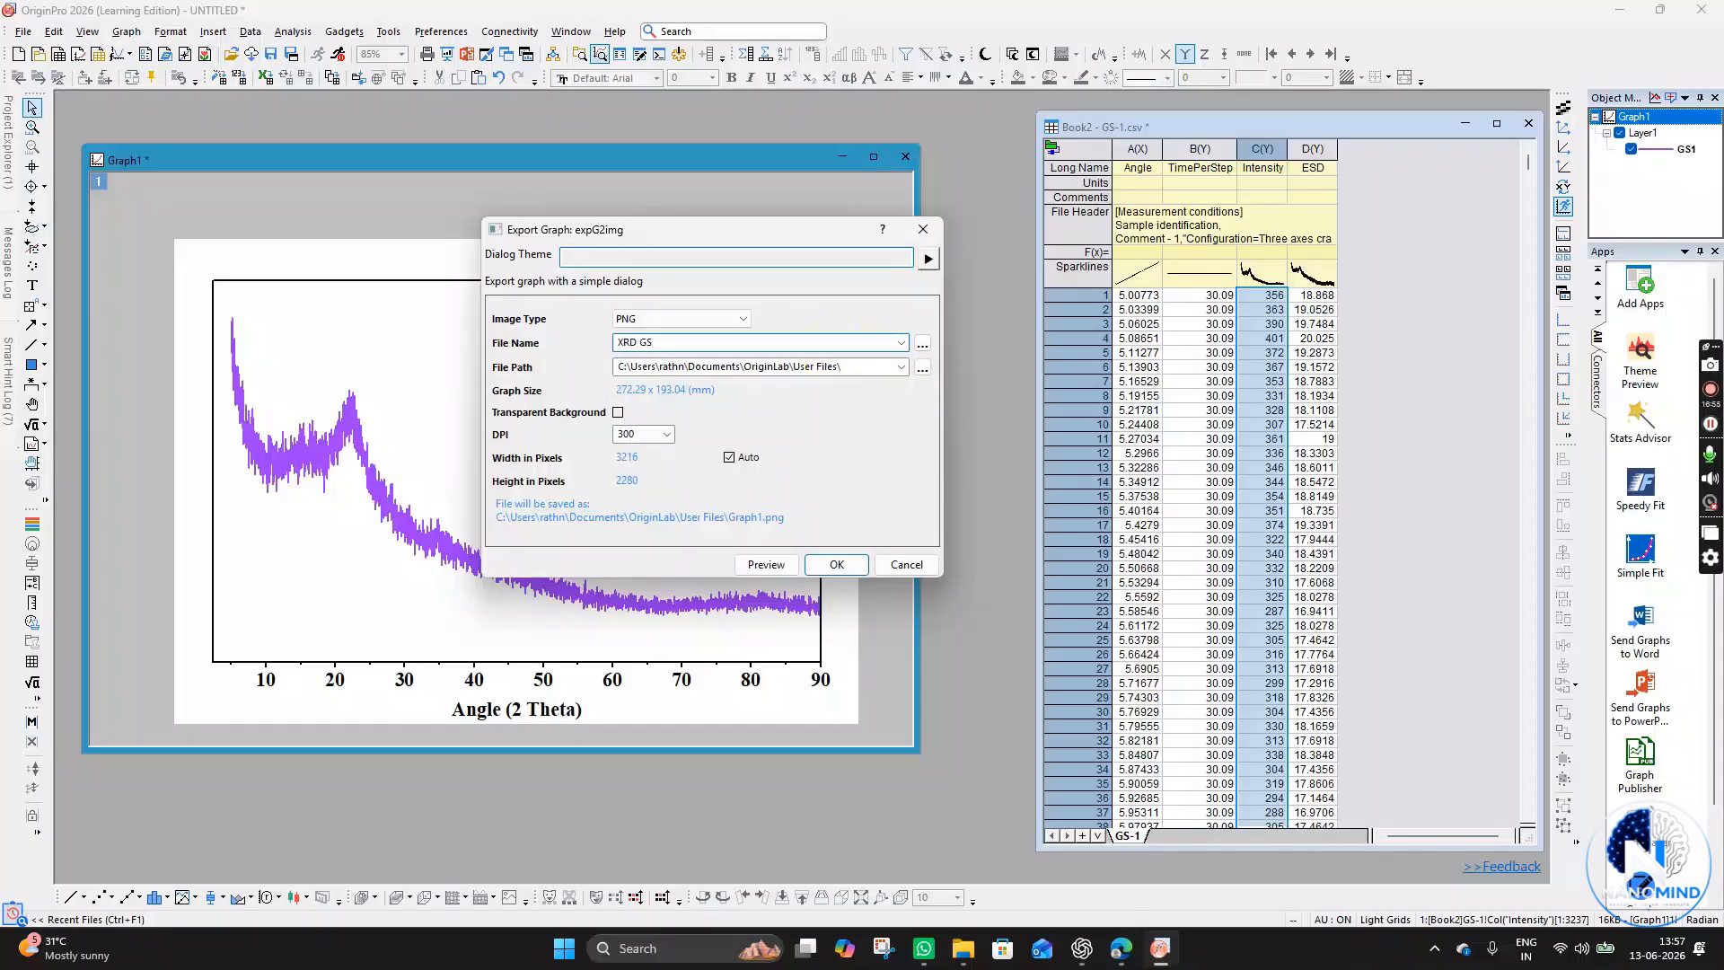
type("1")
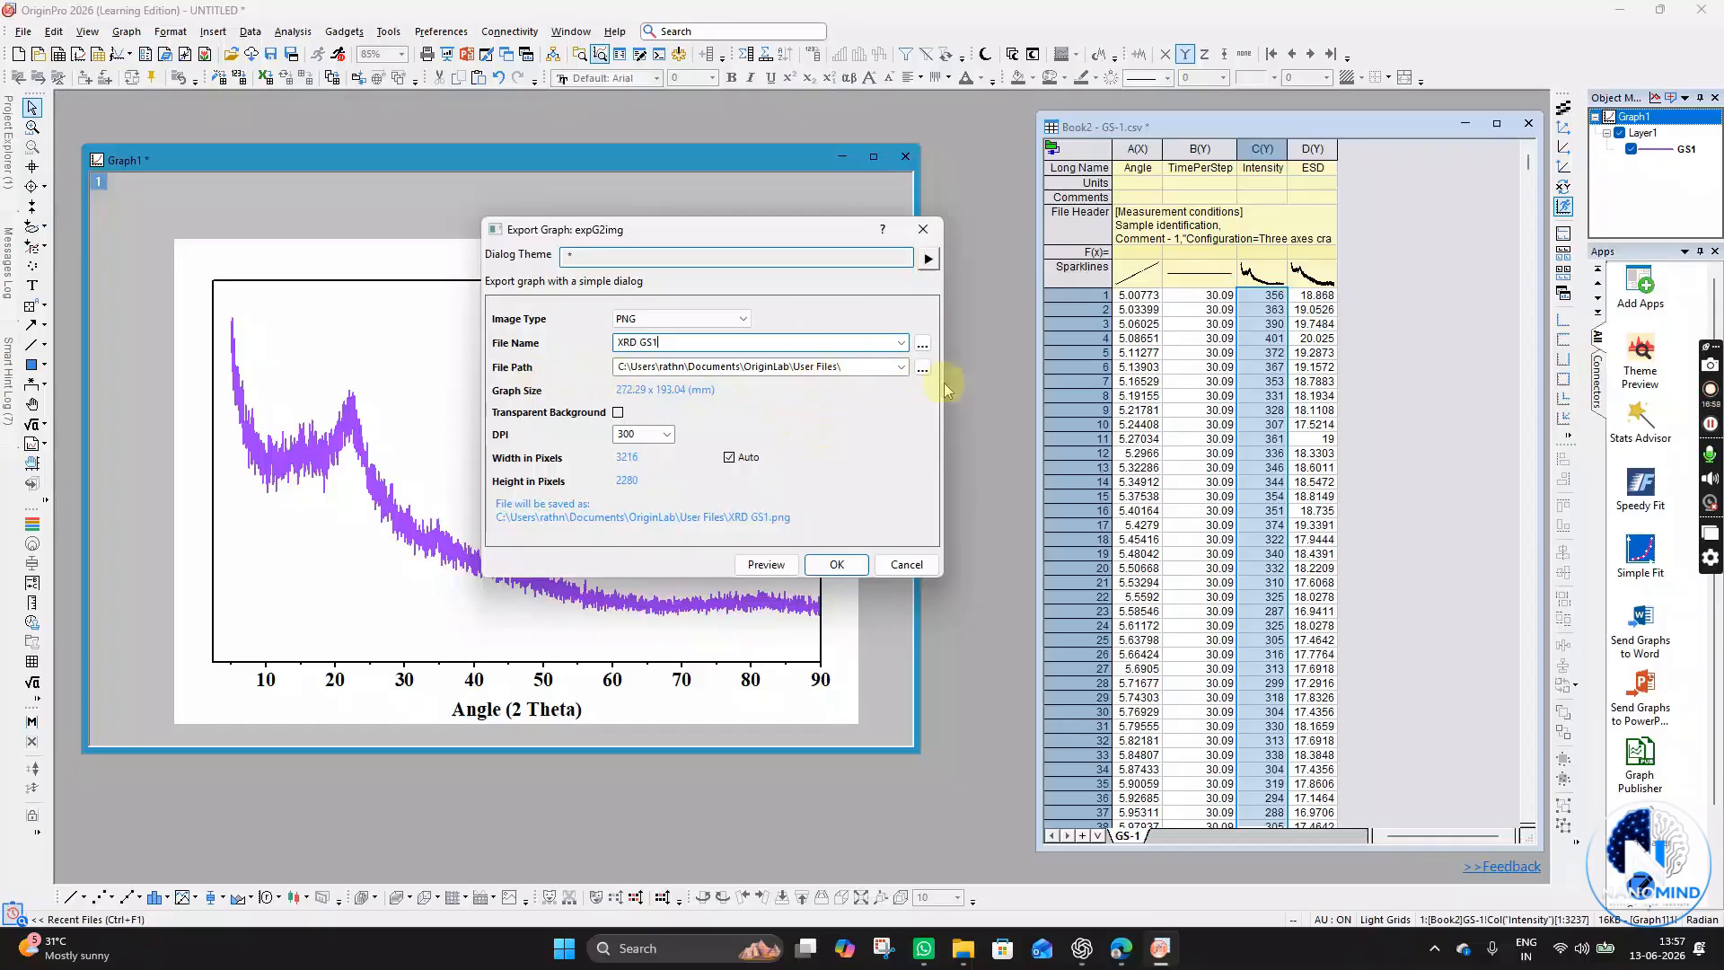
- Set the export file path to the WORKDATA\ALL images\Origin export graph folder on the RATHNARAJ (E:) drive
left_click(922, 368)
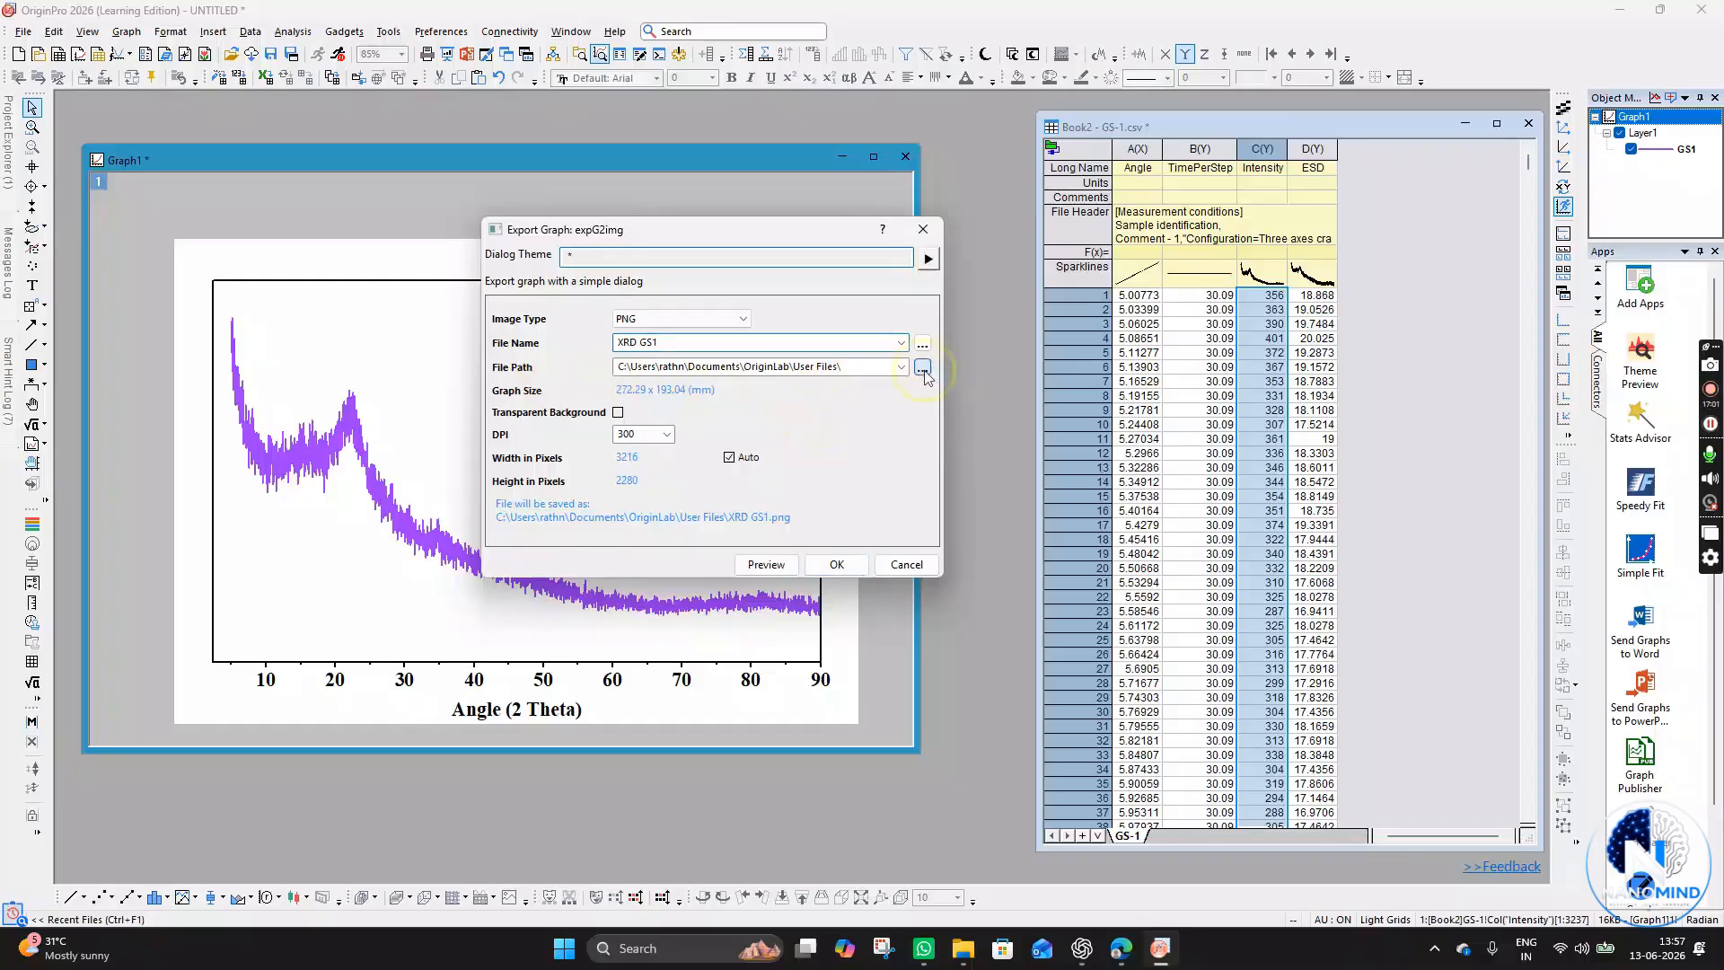
scroll(508, 530, "down", 3)
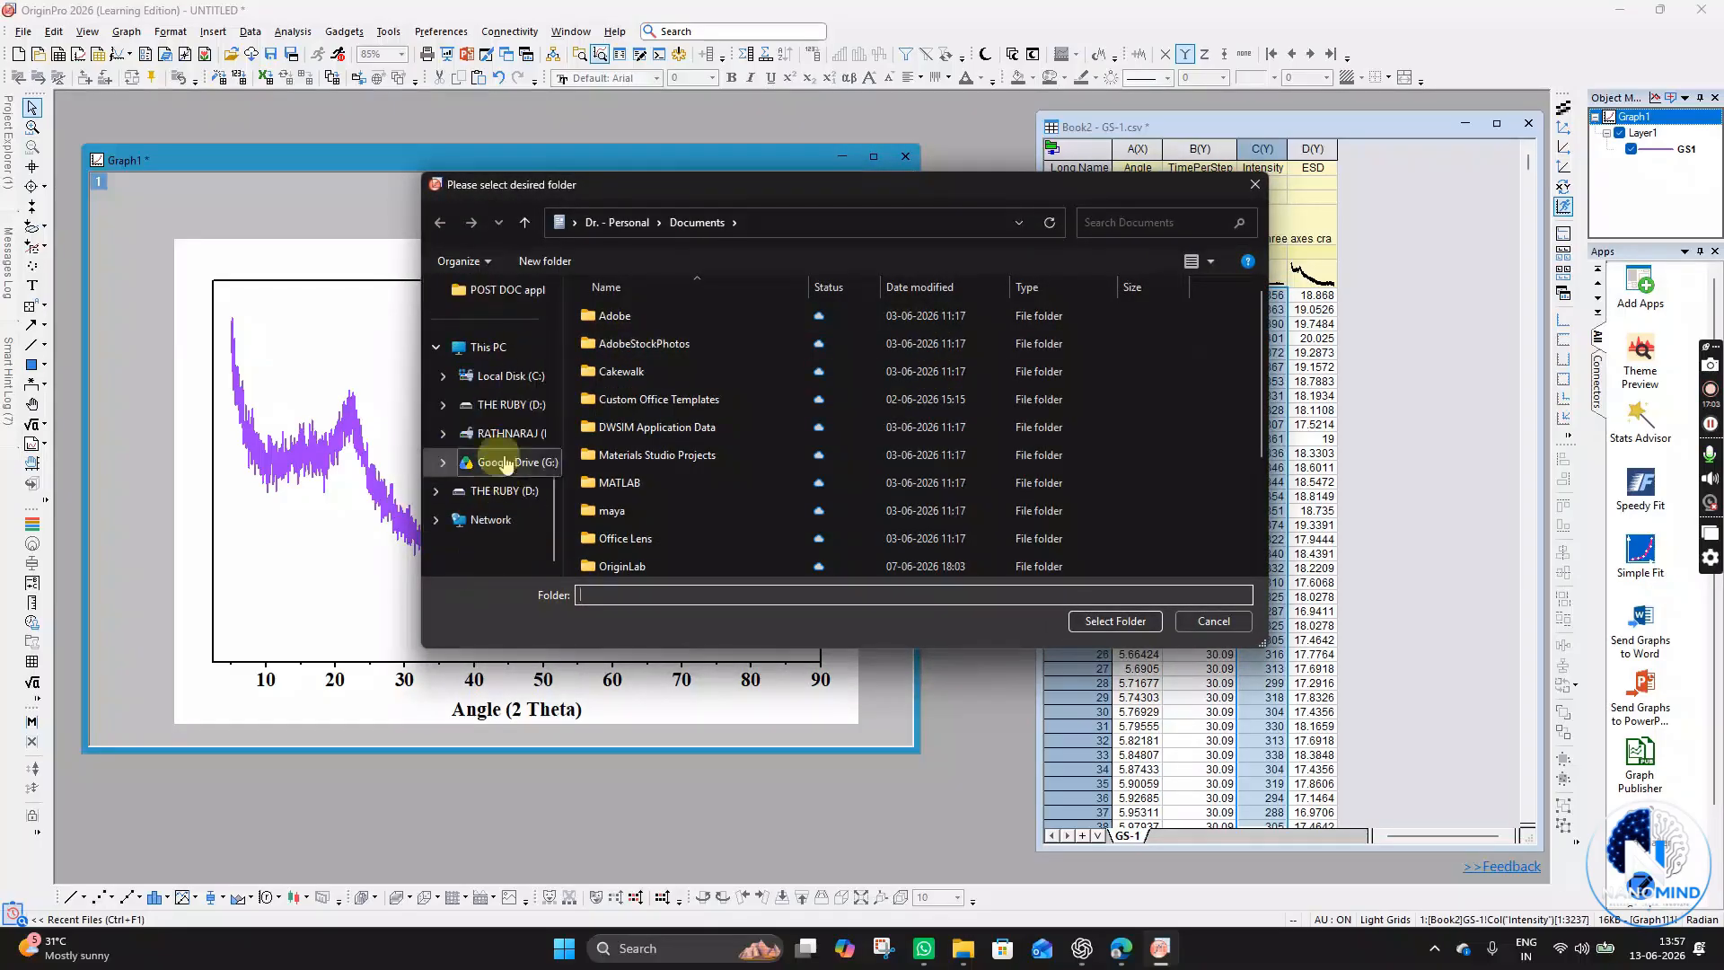
left_click(489, 346)
left_click(993, 323)
double_click(1118, 342)
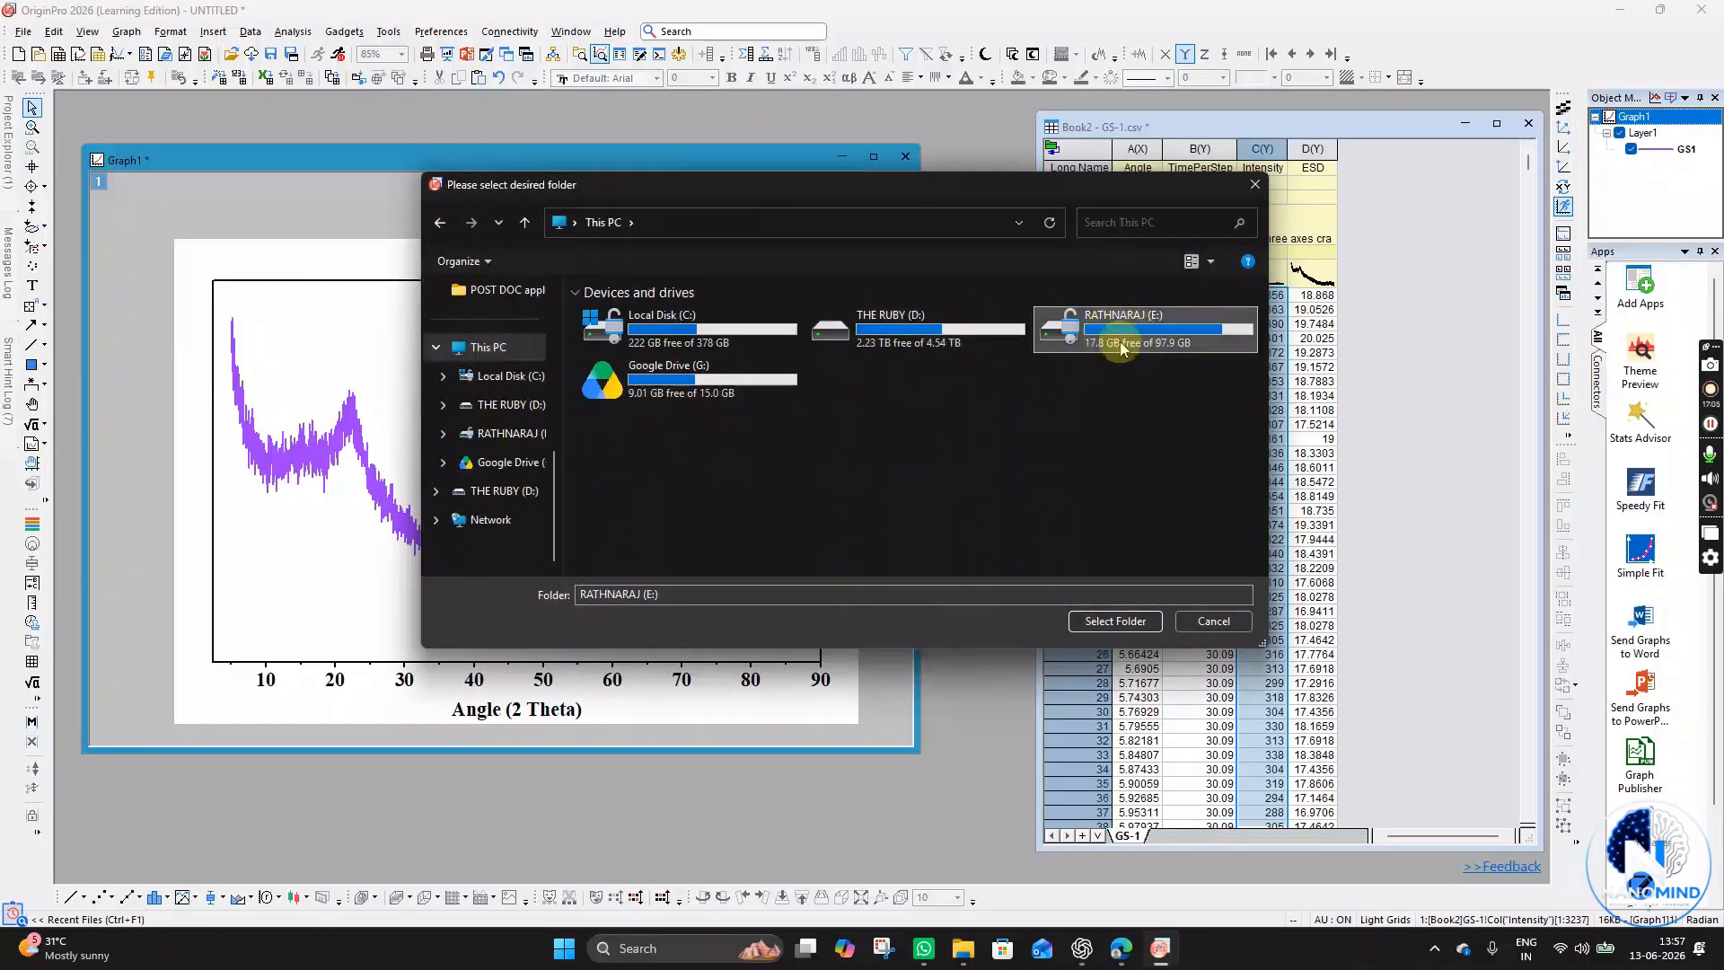
double_click(646, 364)
left_click(659, 366)
double_click(659, 366)
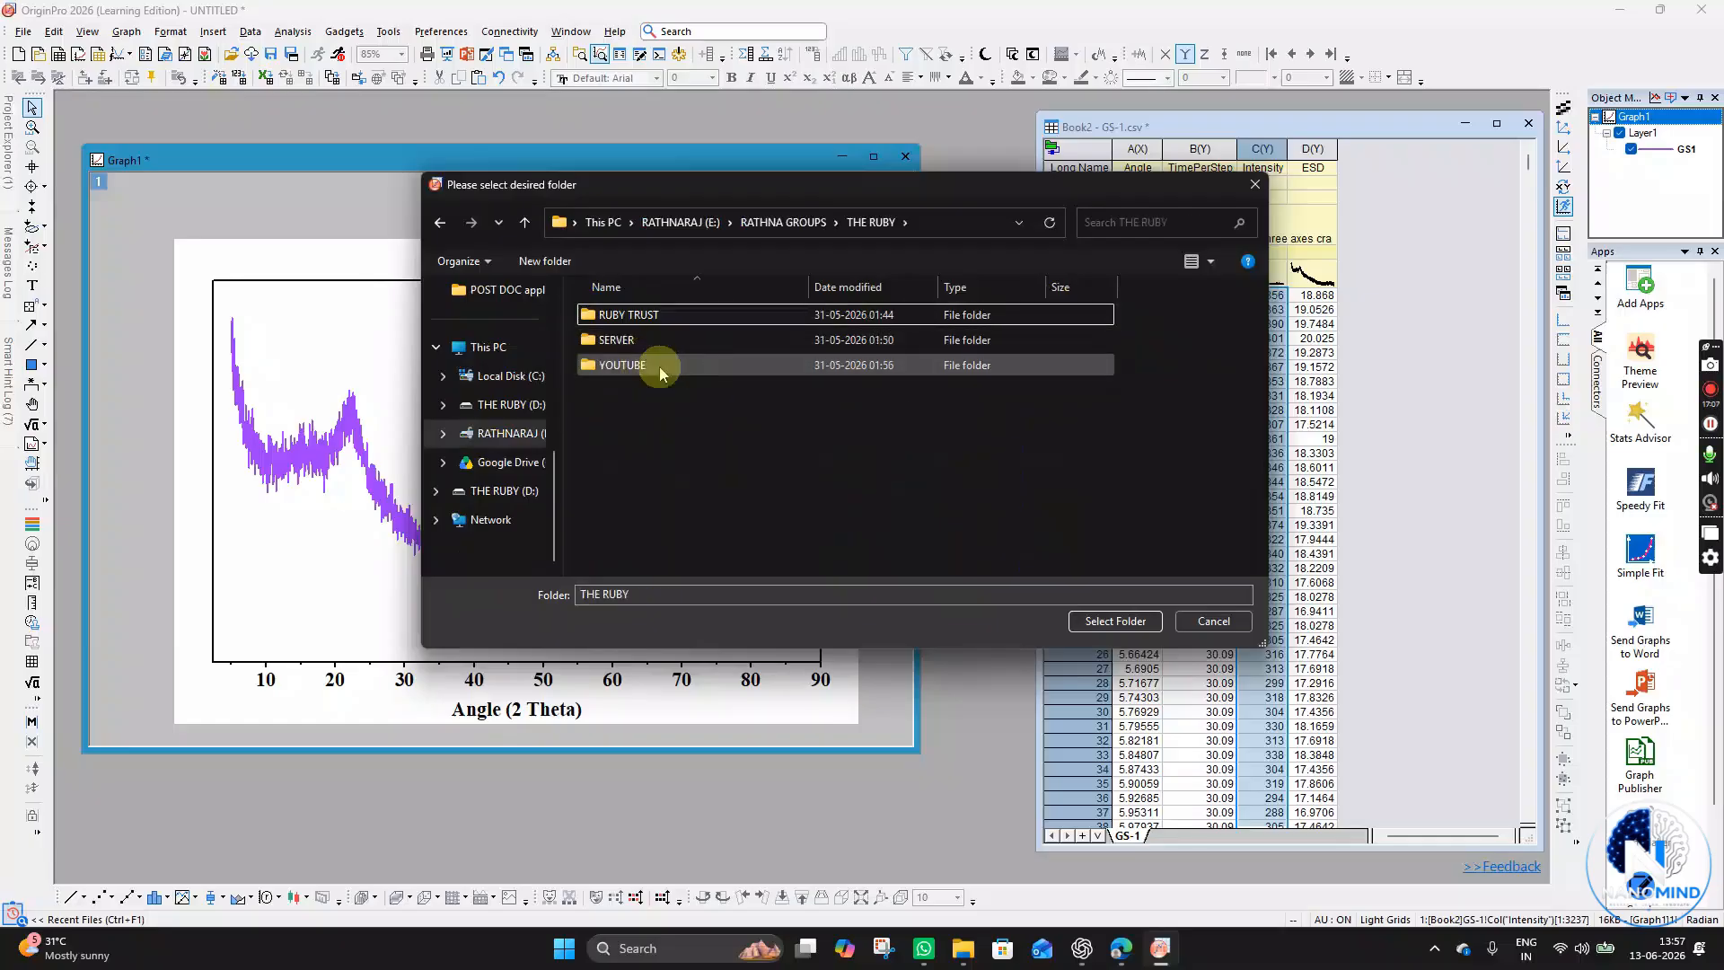
double_click(659, 363)
double_click(662, 319)
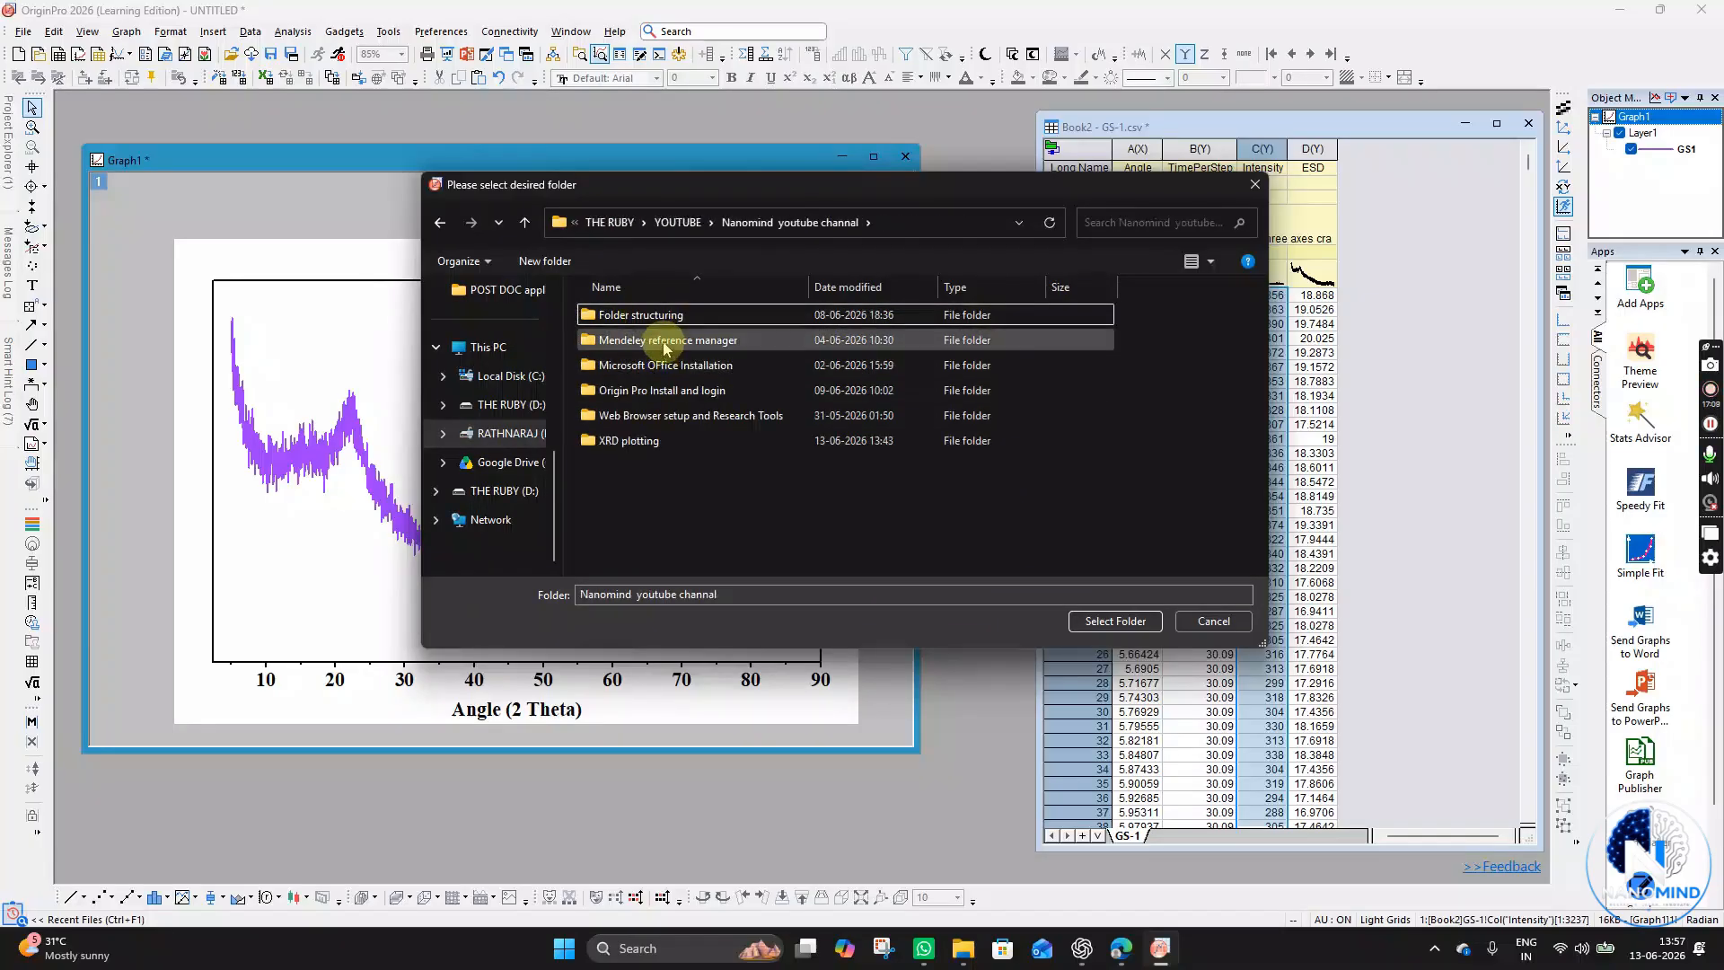
left_click(656, 440)
double_click(655, 440)
left_click(658, 367)
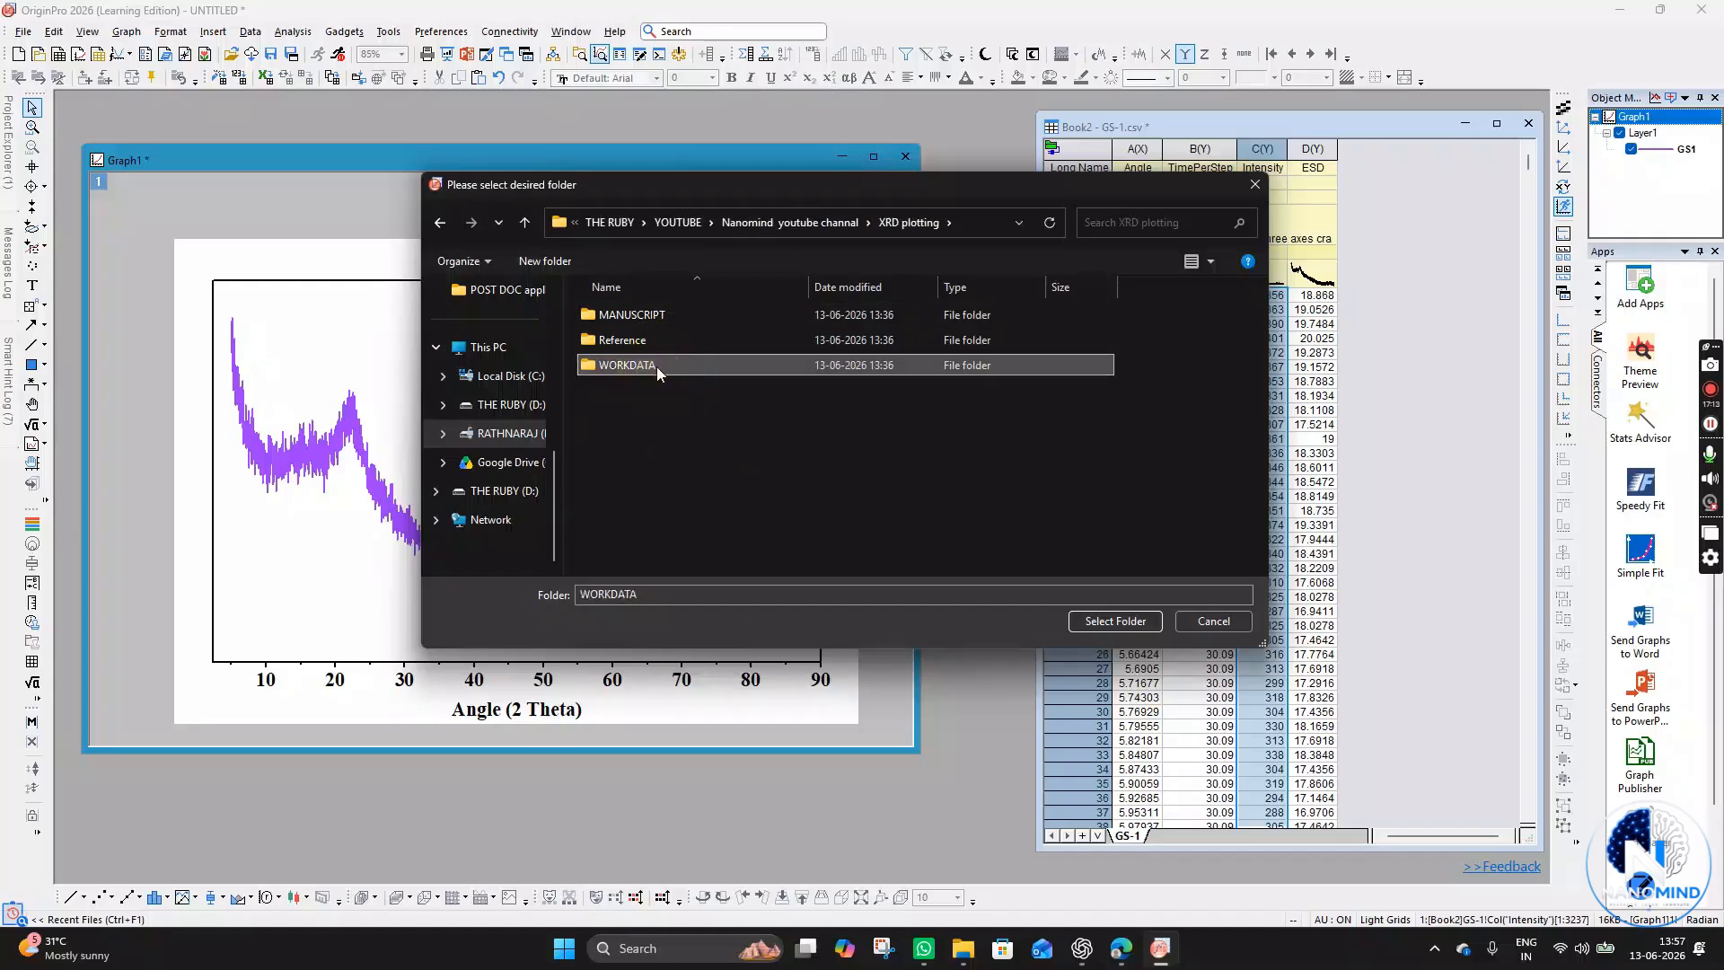
double_click(655, 366)
left_click(661, 316)
double_click(661, 316)
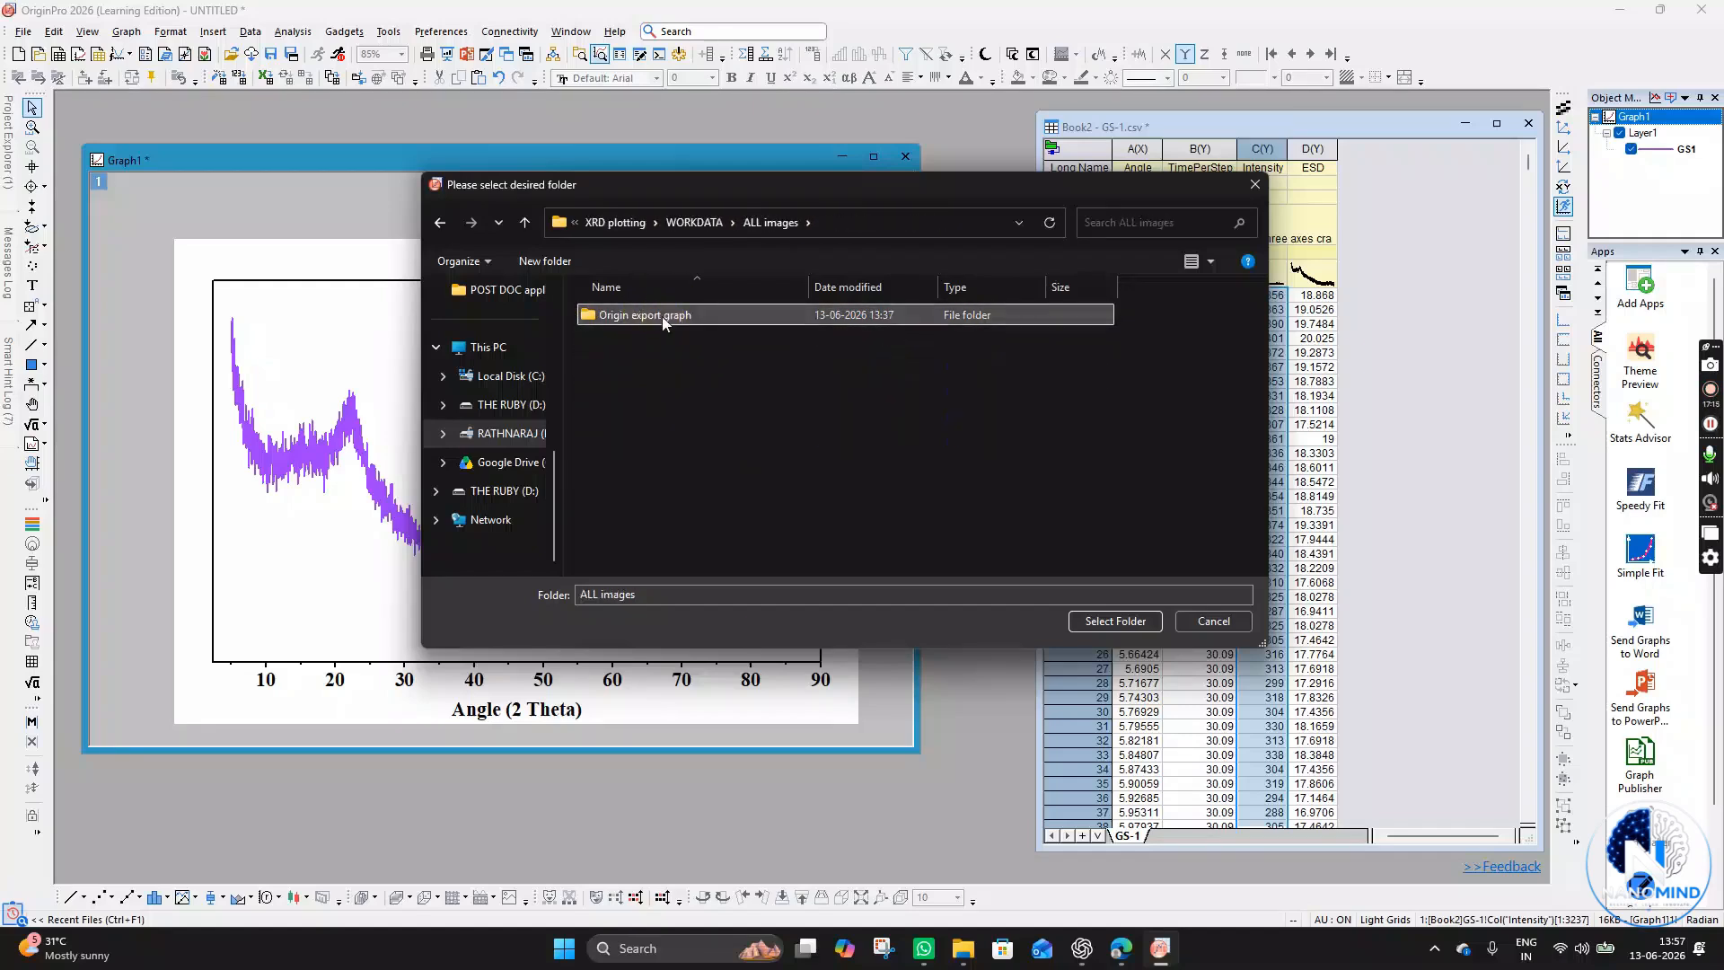
double_click(664, 319)
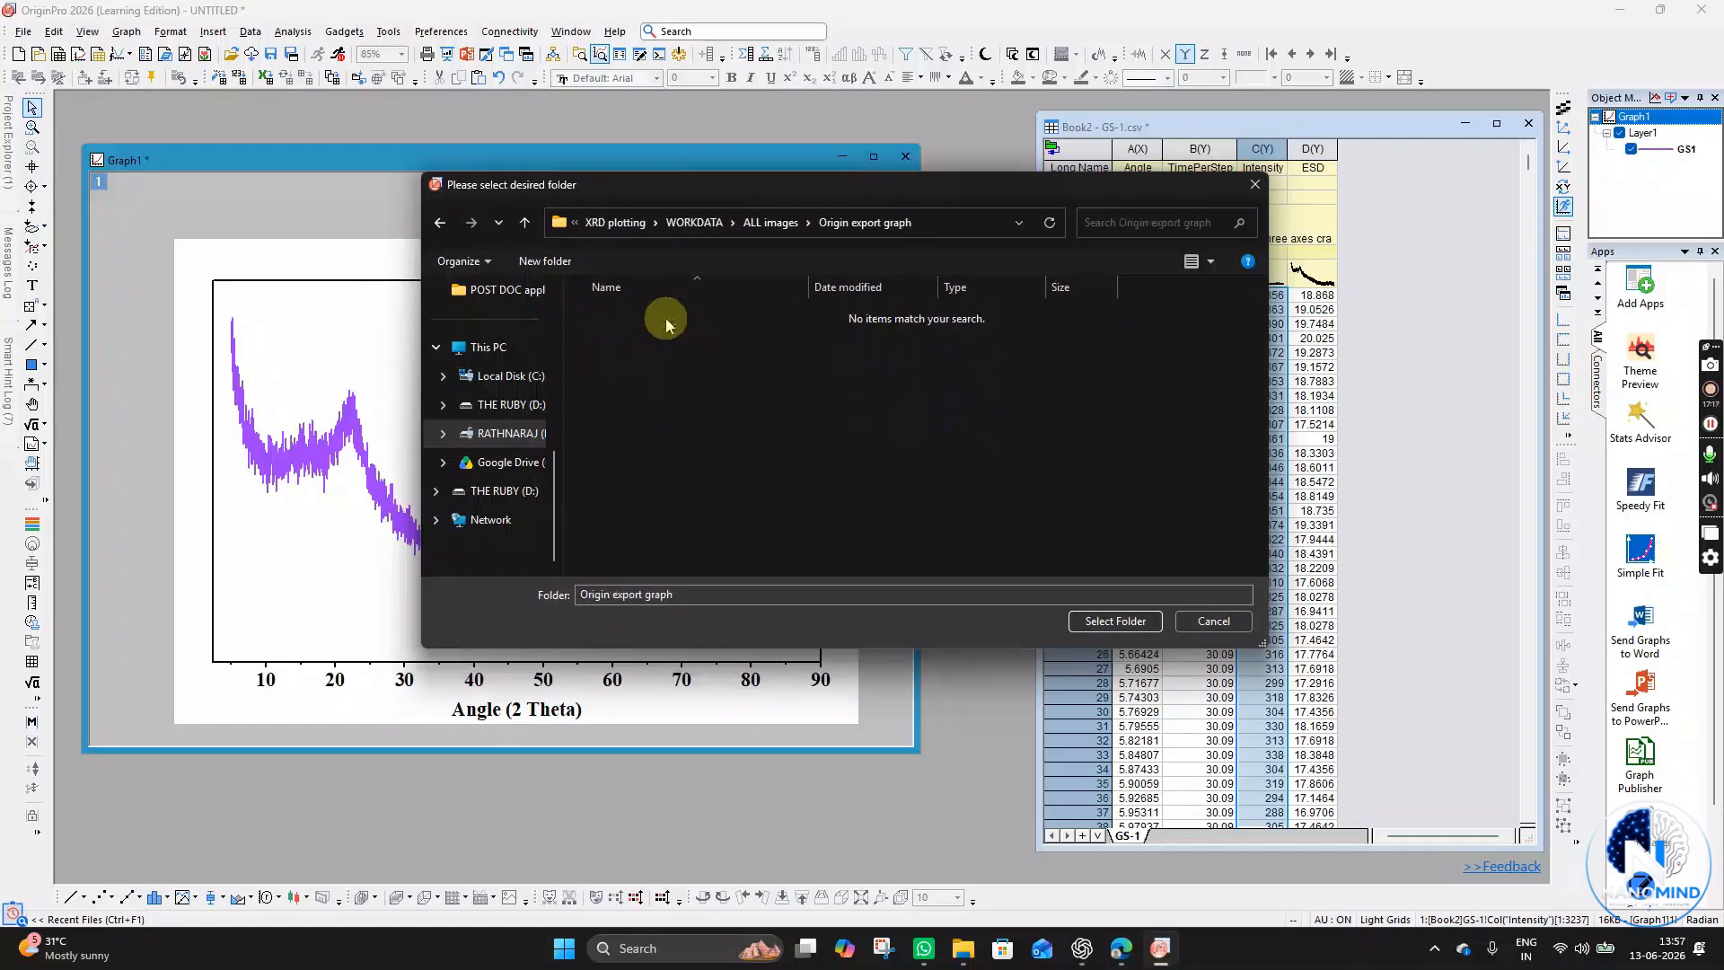
left_click(1115, 621)
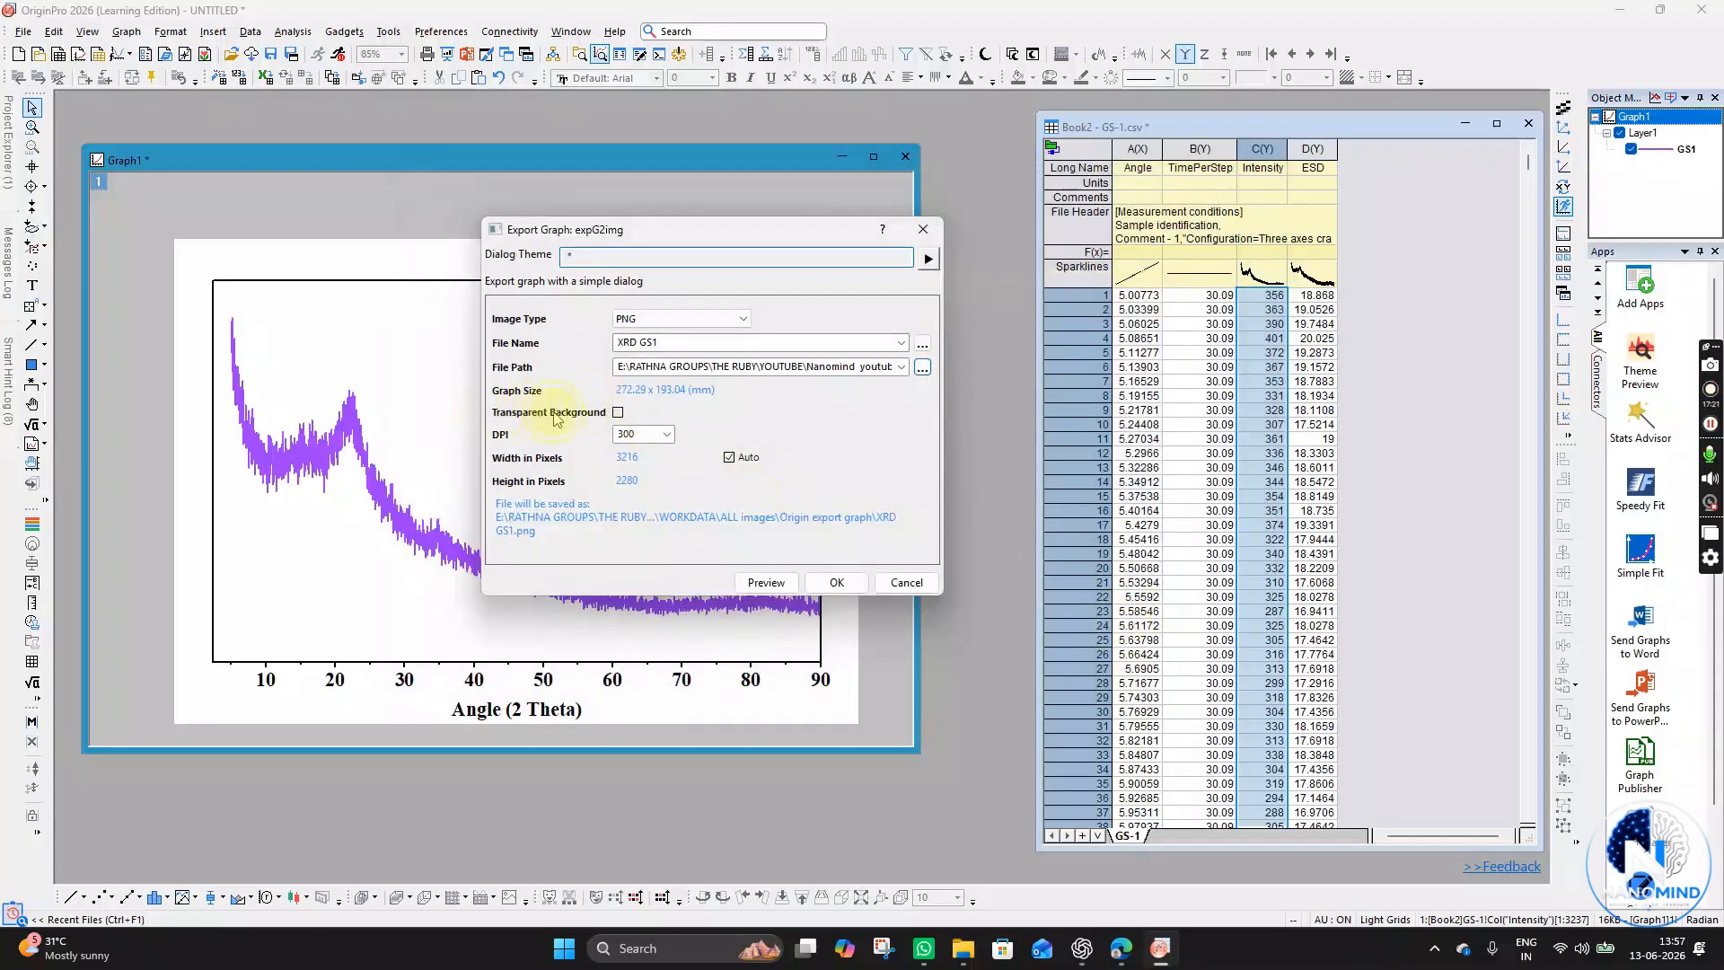
- Export the PNG with a transparent background at 900 DPI
left_click(617, 413)
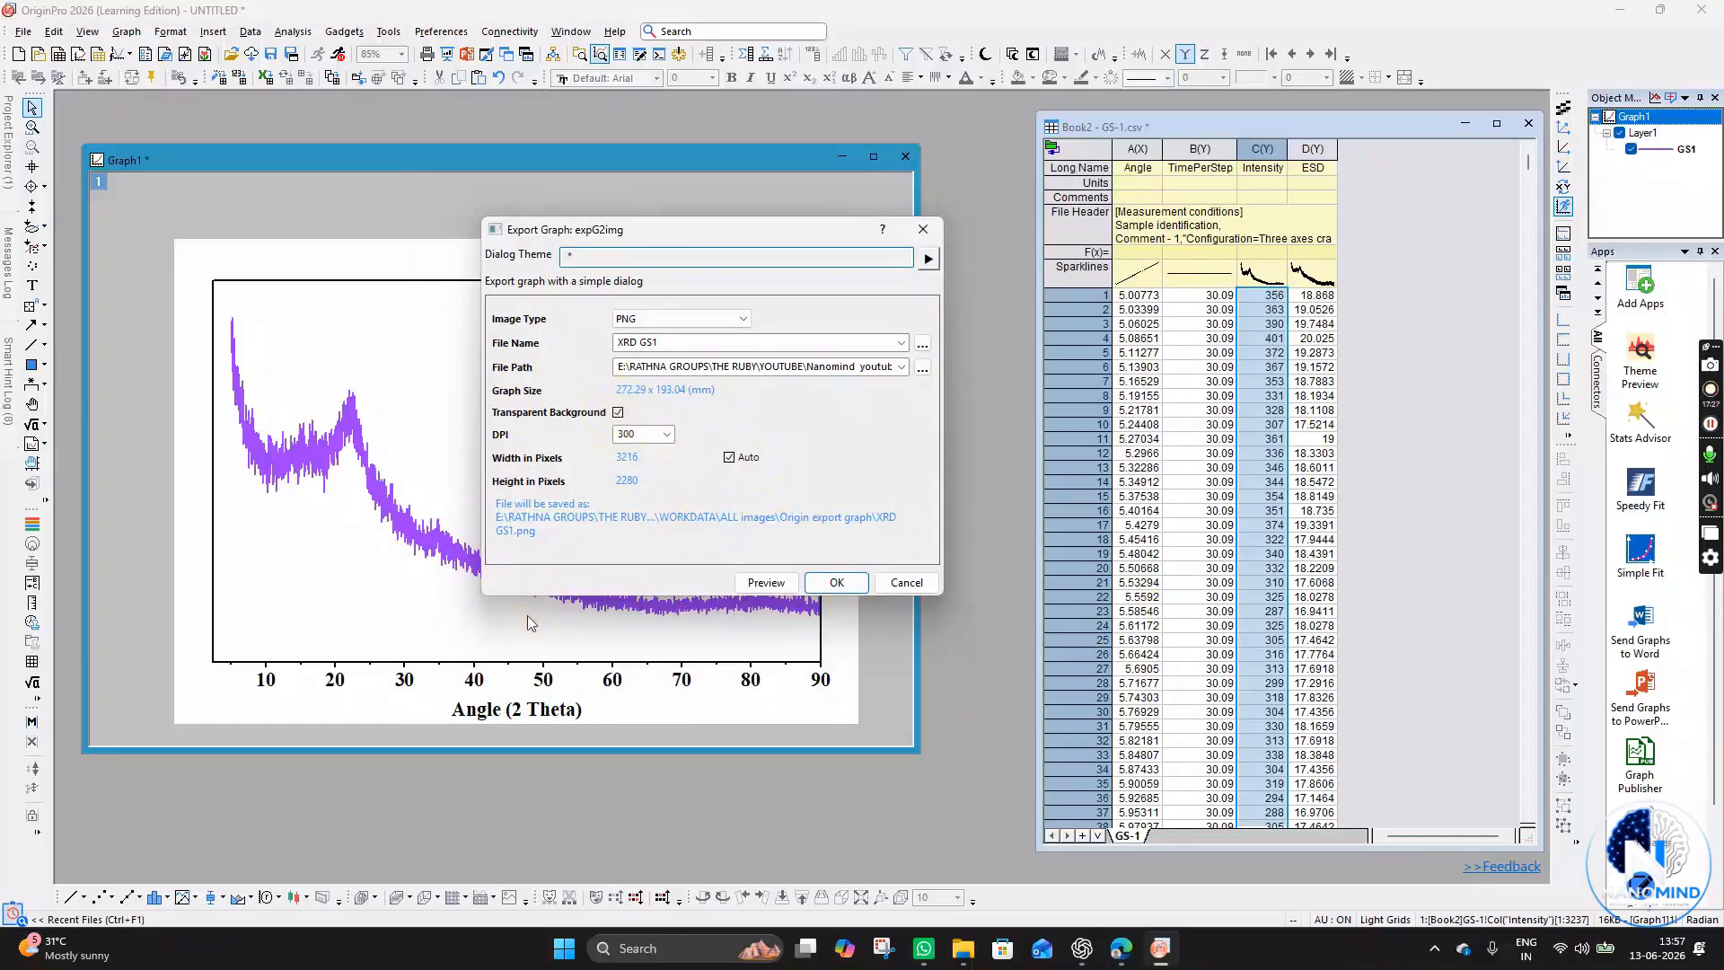
left_click(667, 437)
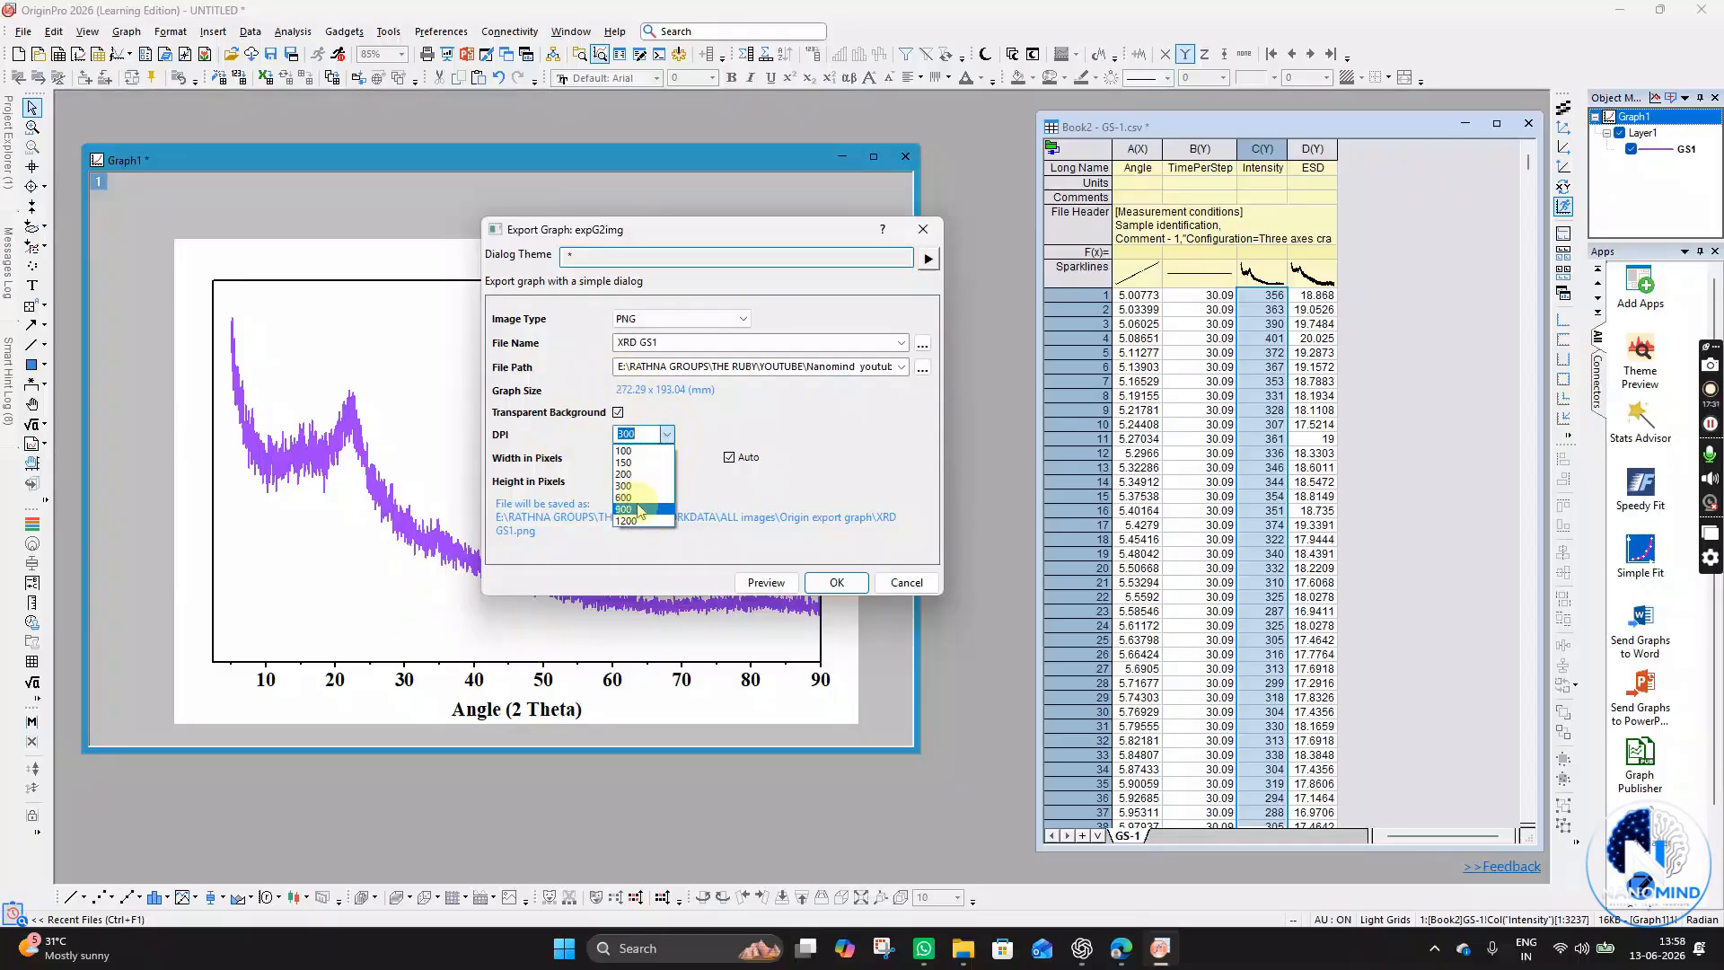
left_click(640, 512)
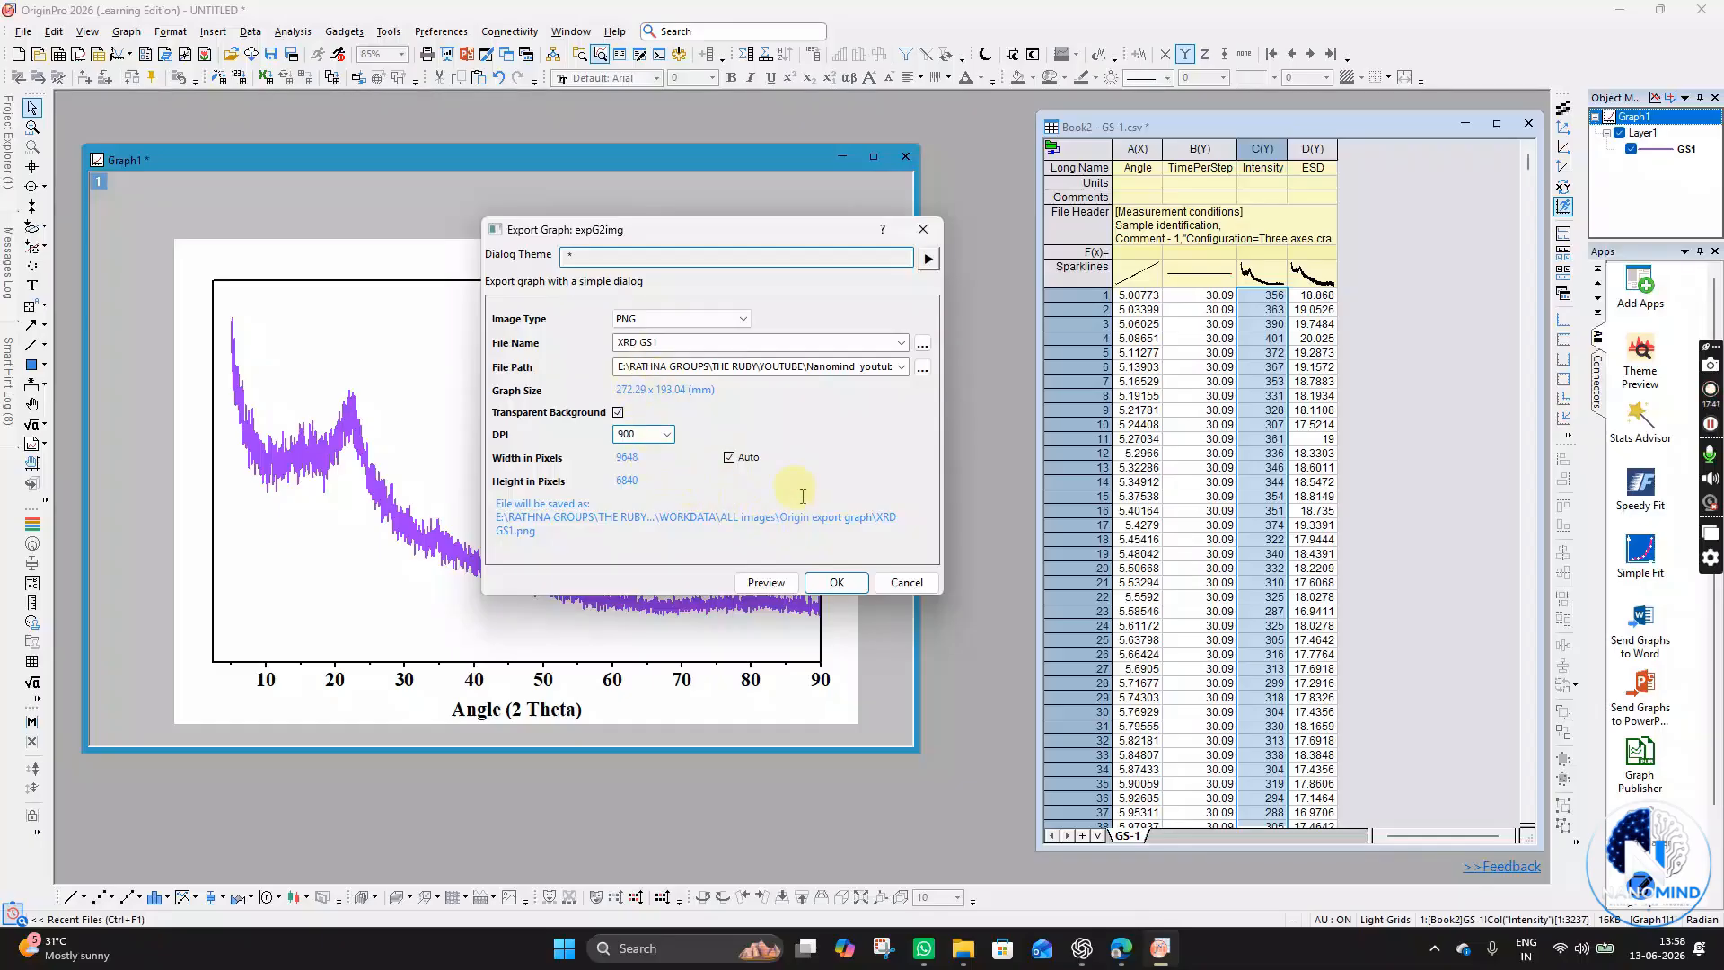
left_click(837, 581)
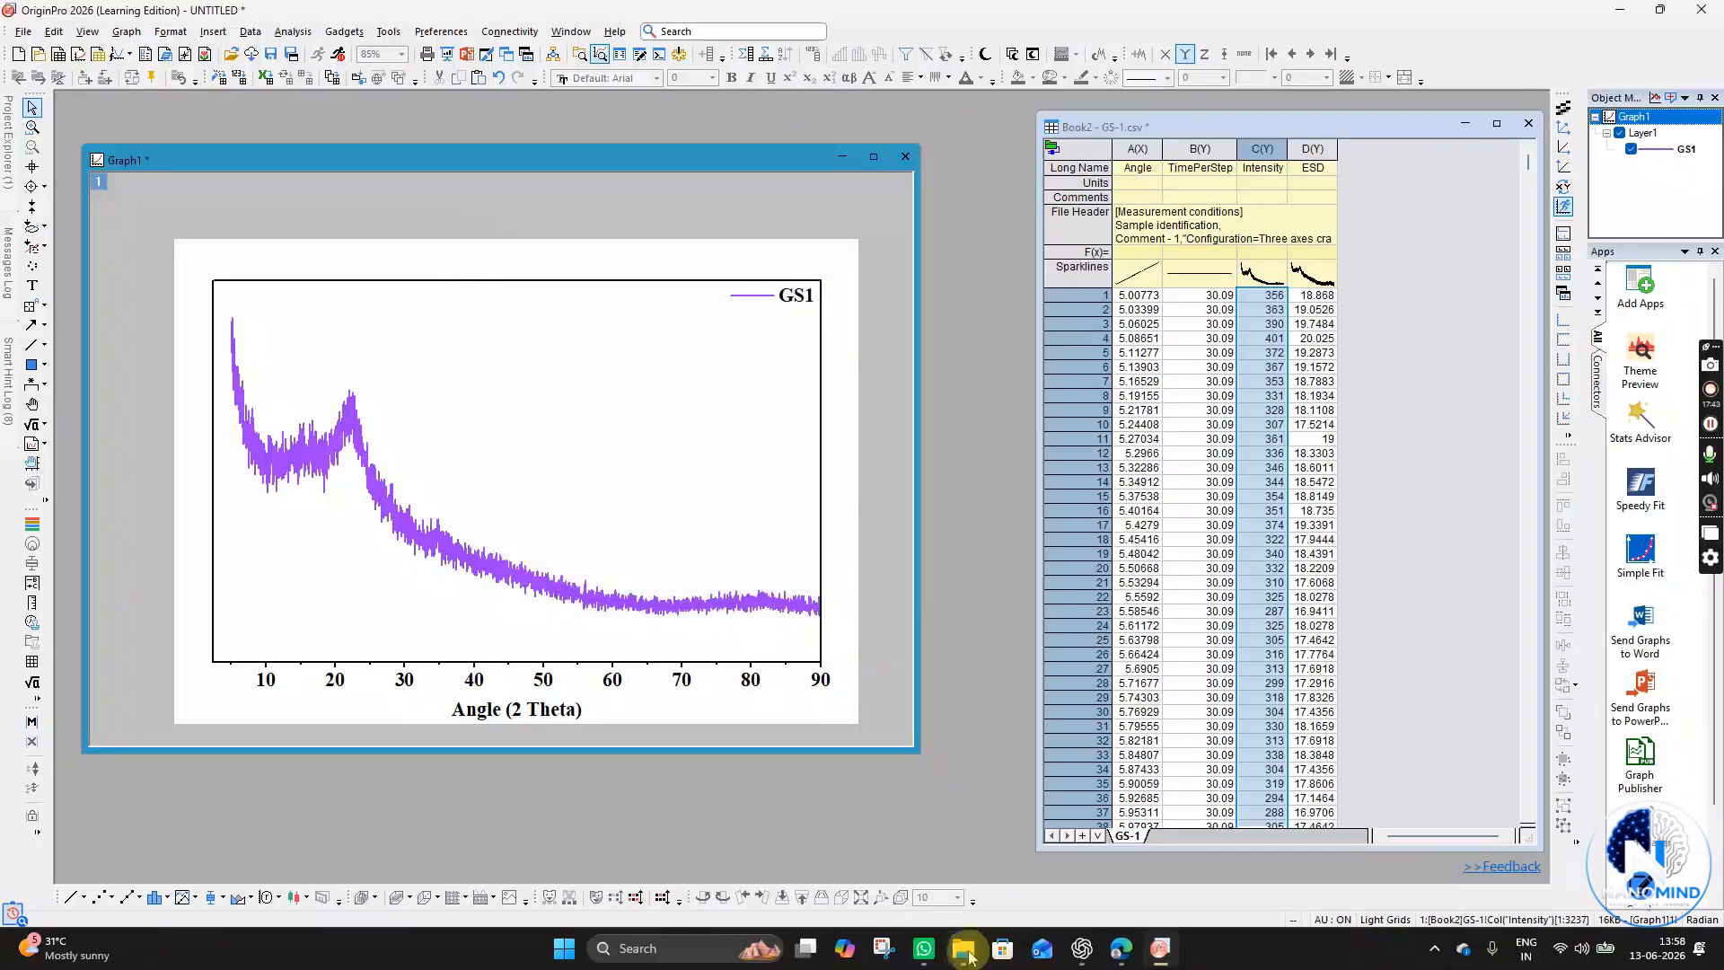
- Open the Origin export graph folder in File Explorer and enlarge the thumbnail view to inspect the exported XRD GS1 image
left_click(963, 950)
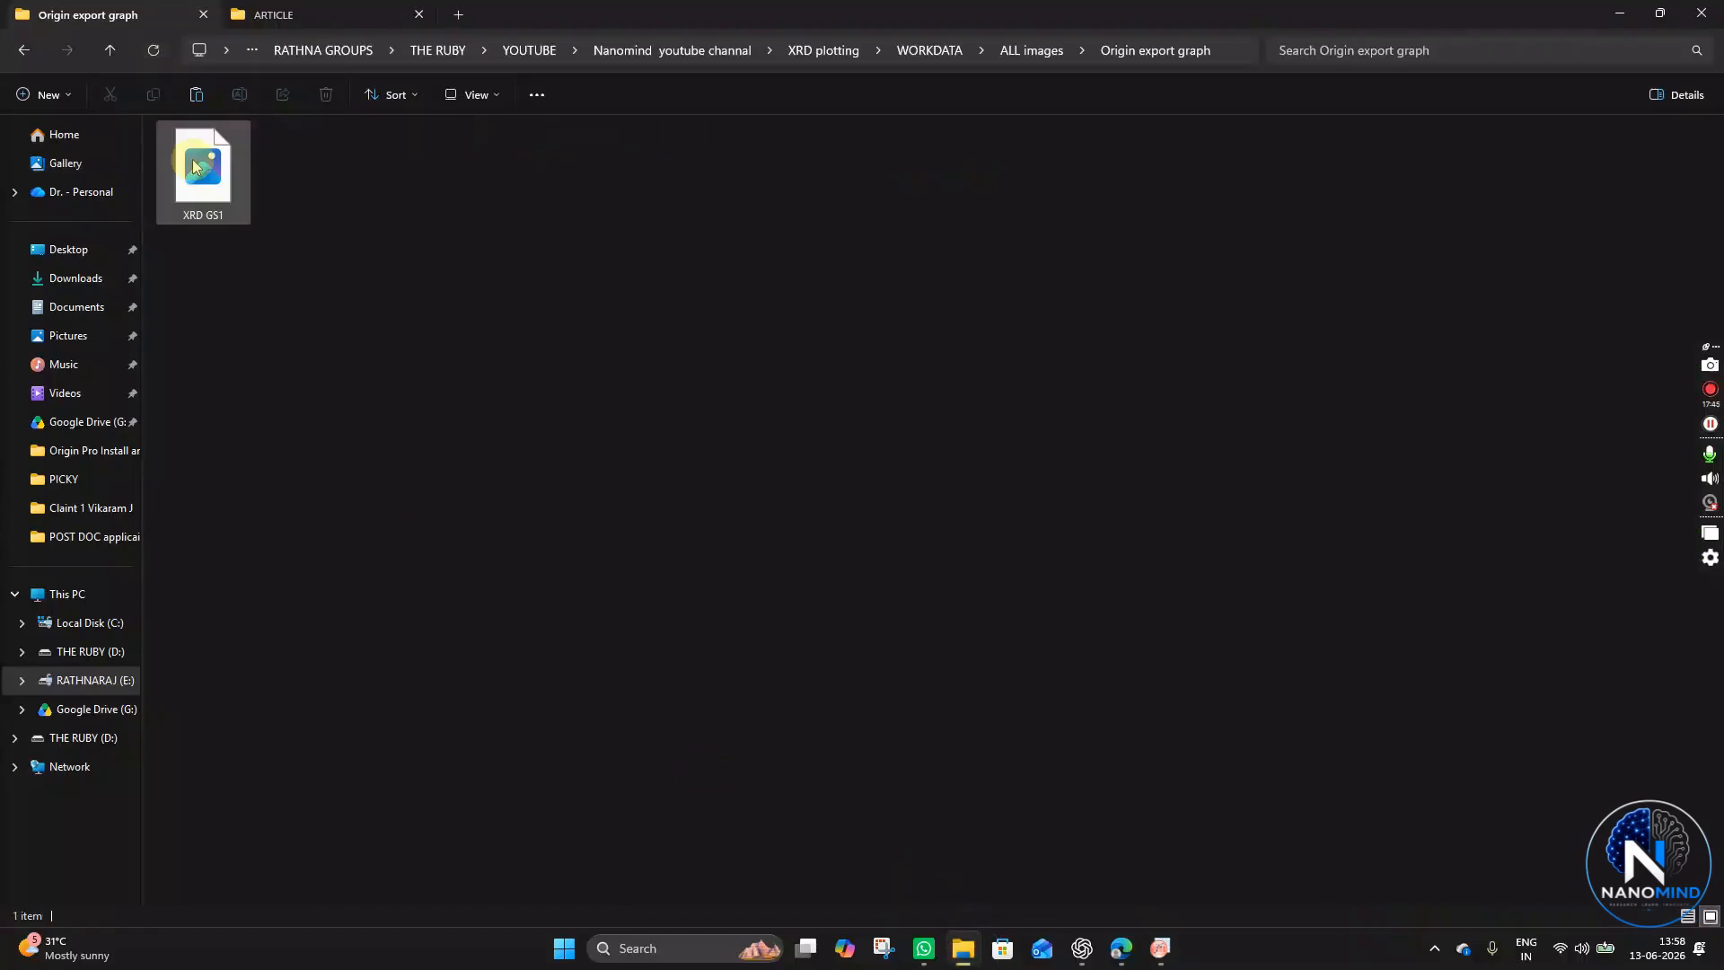
scroll(231, 221, "up", 4, "ctrl")
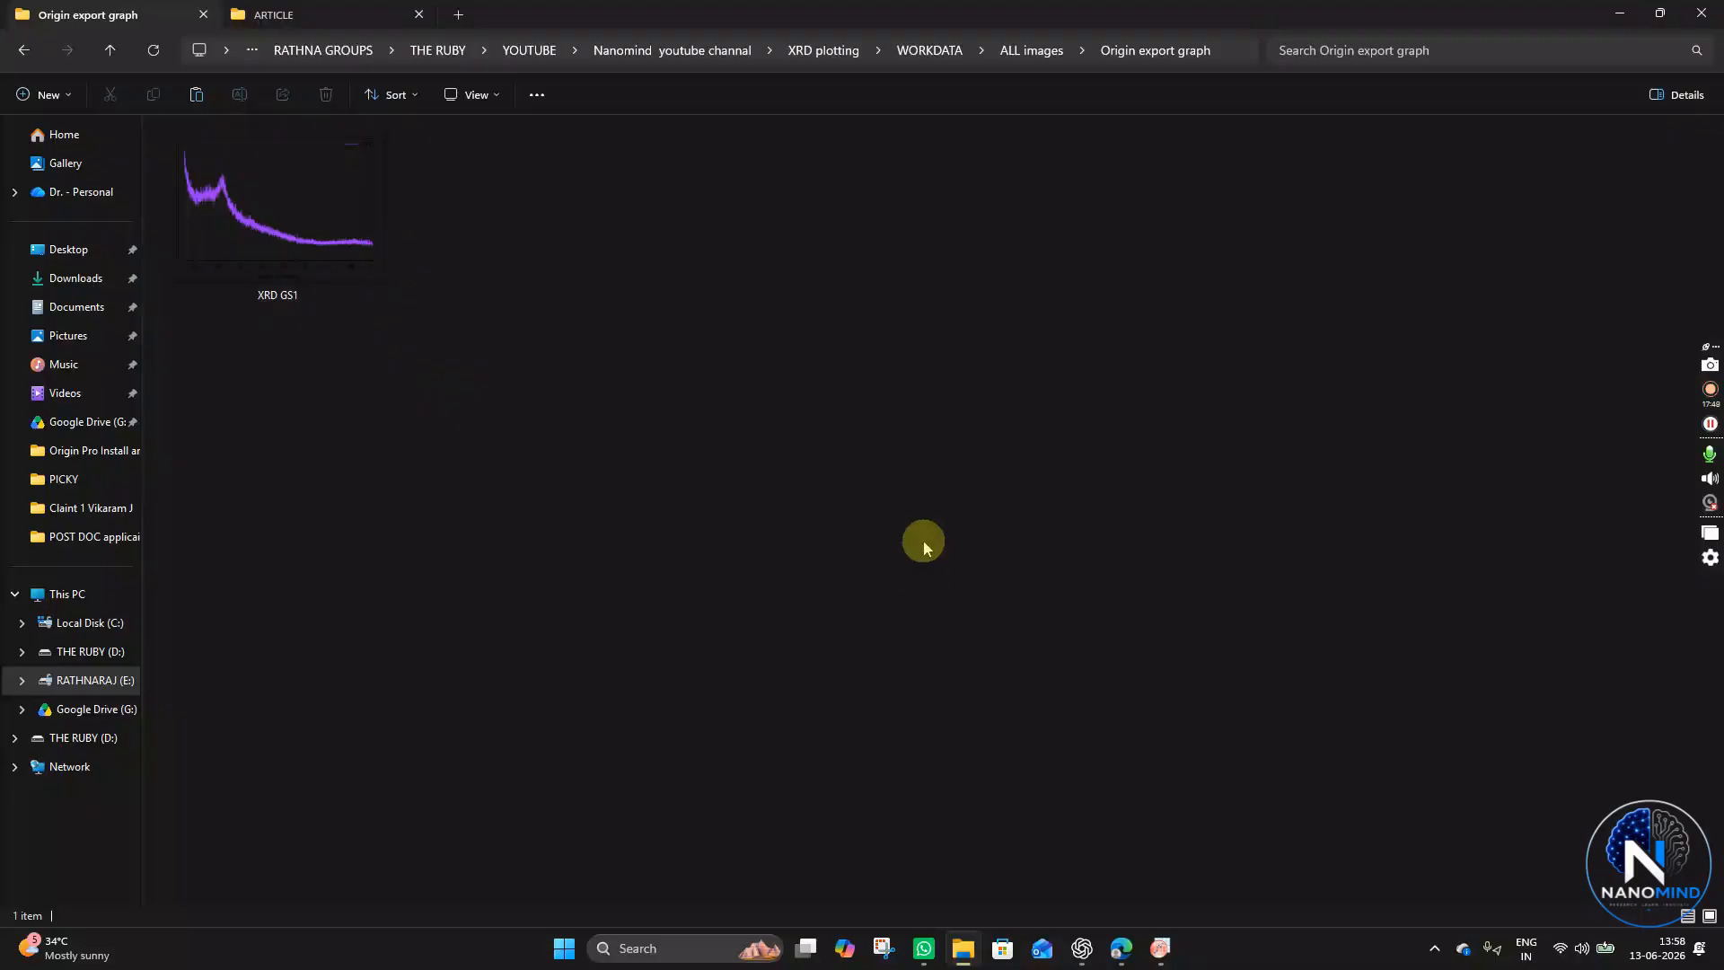
right_click(649, 349)
left_click(795, 646)
left_click(705, 429)
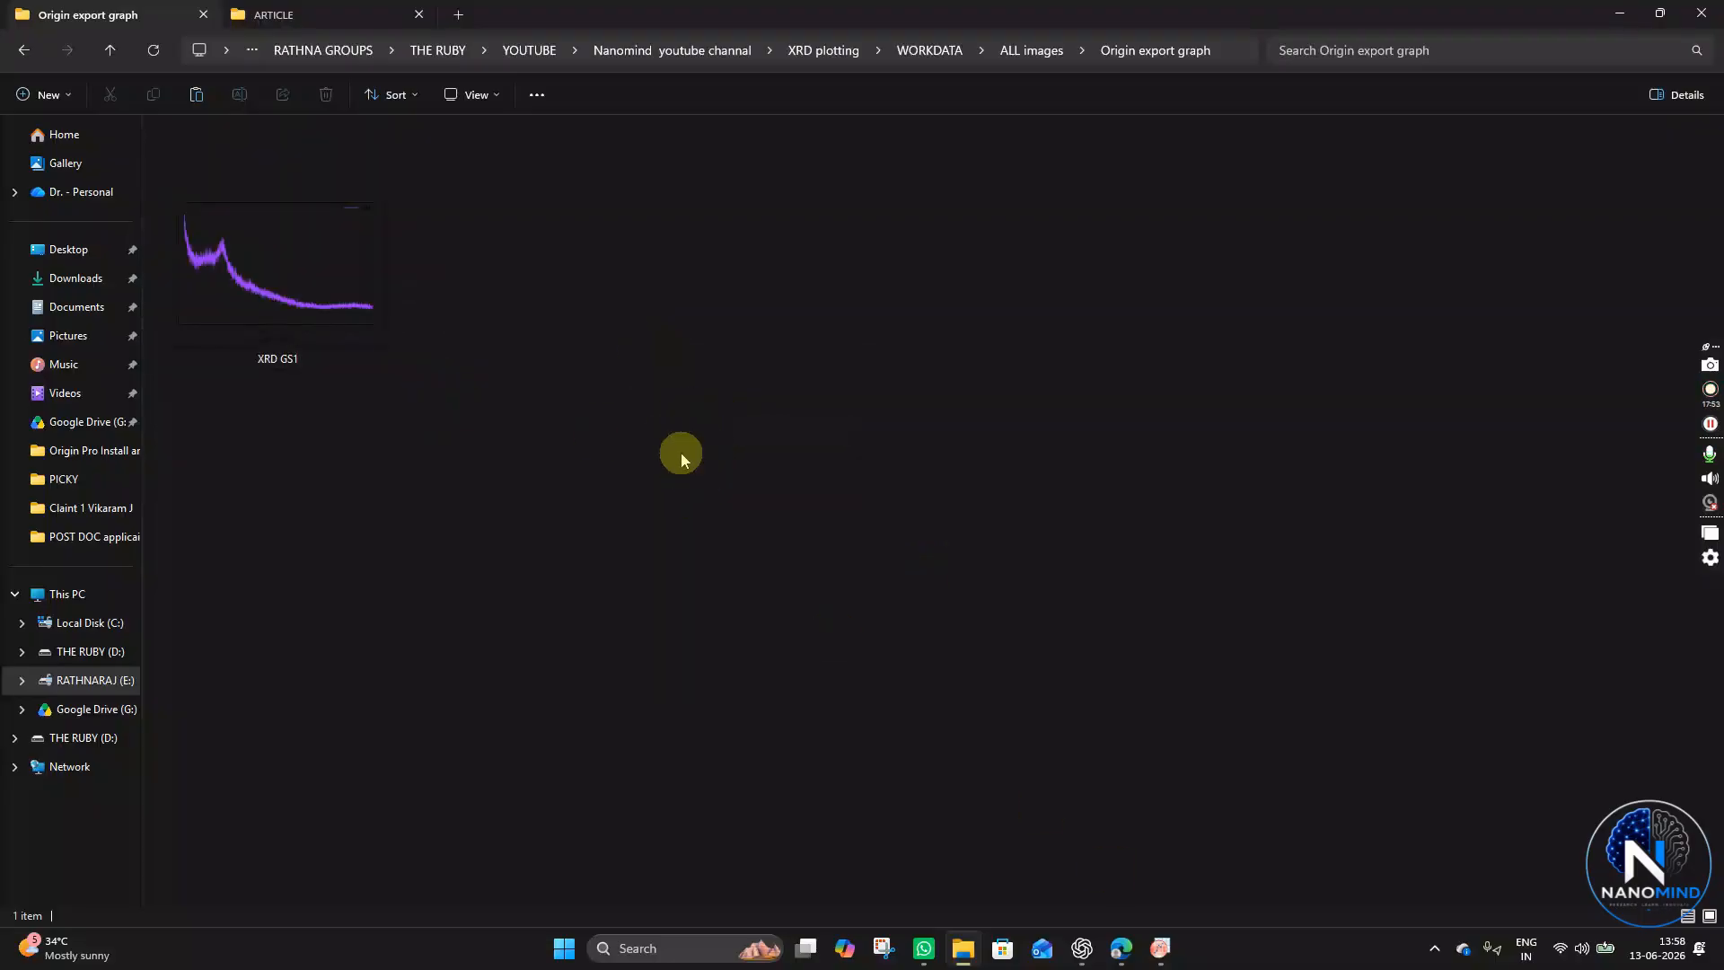
- Go back to the ALL images folder and open the Work DATA ppt presentation
key("alt+Left")
key("alt+Left")
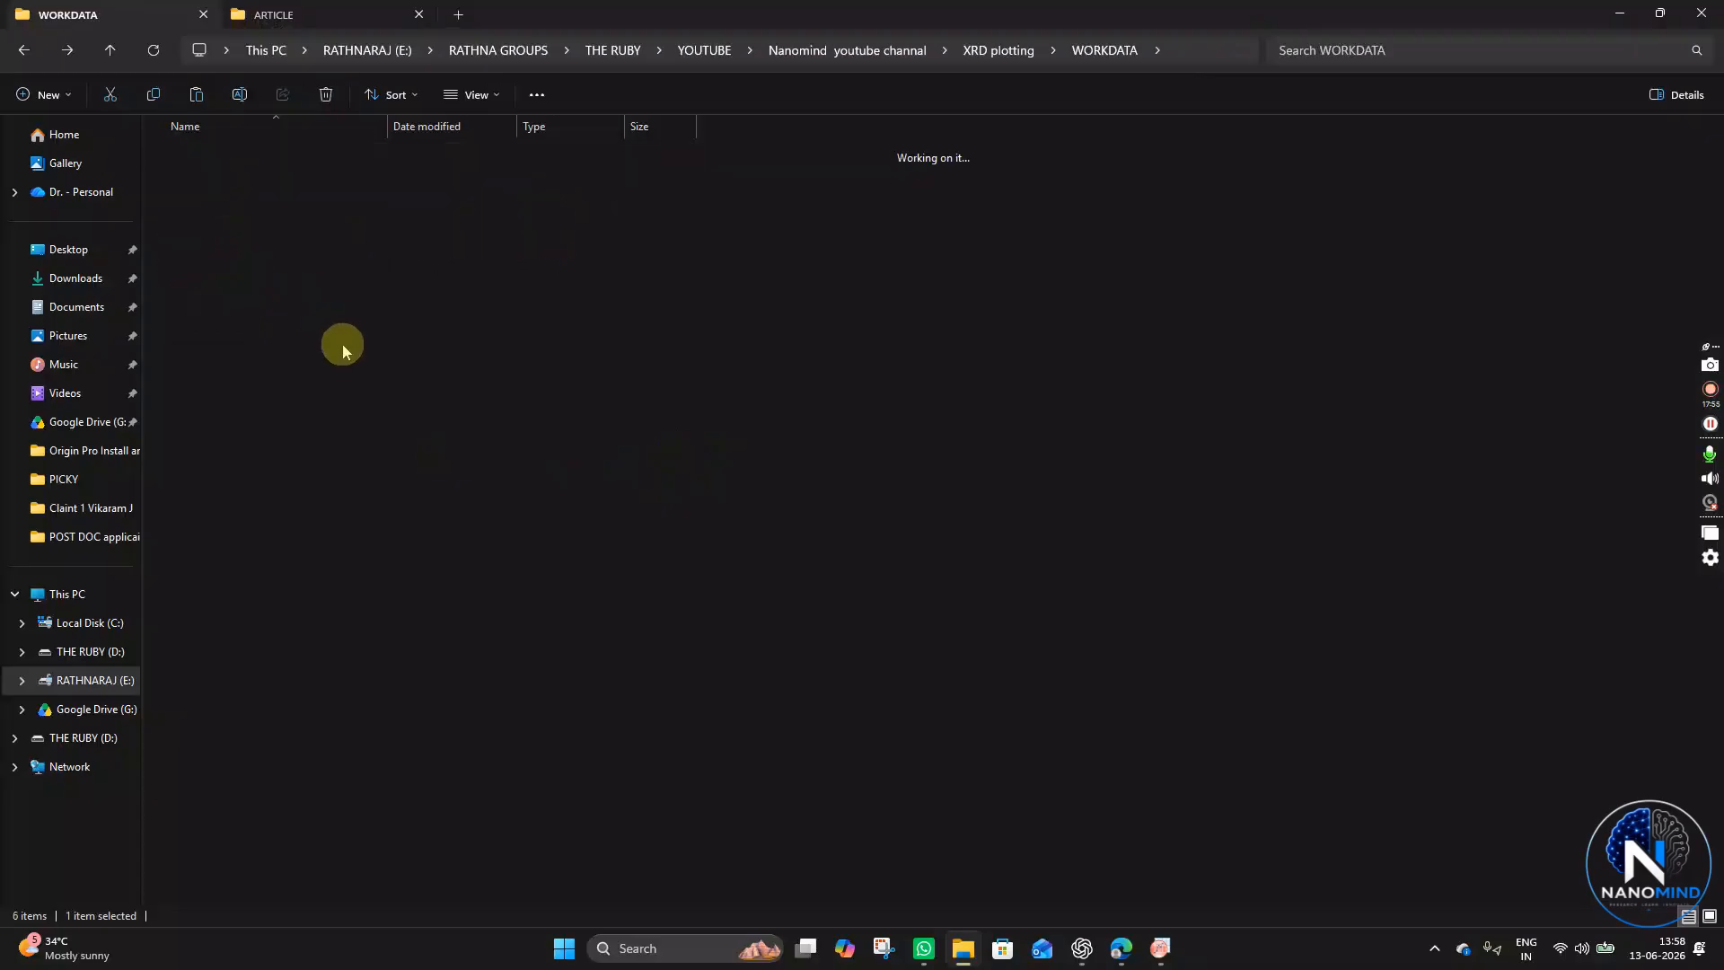
key("alt+Right")
left_click(236, 179)
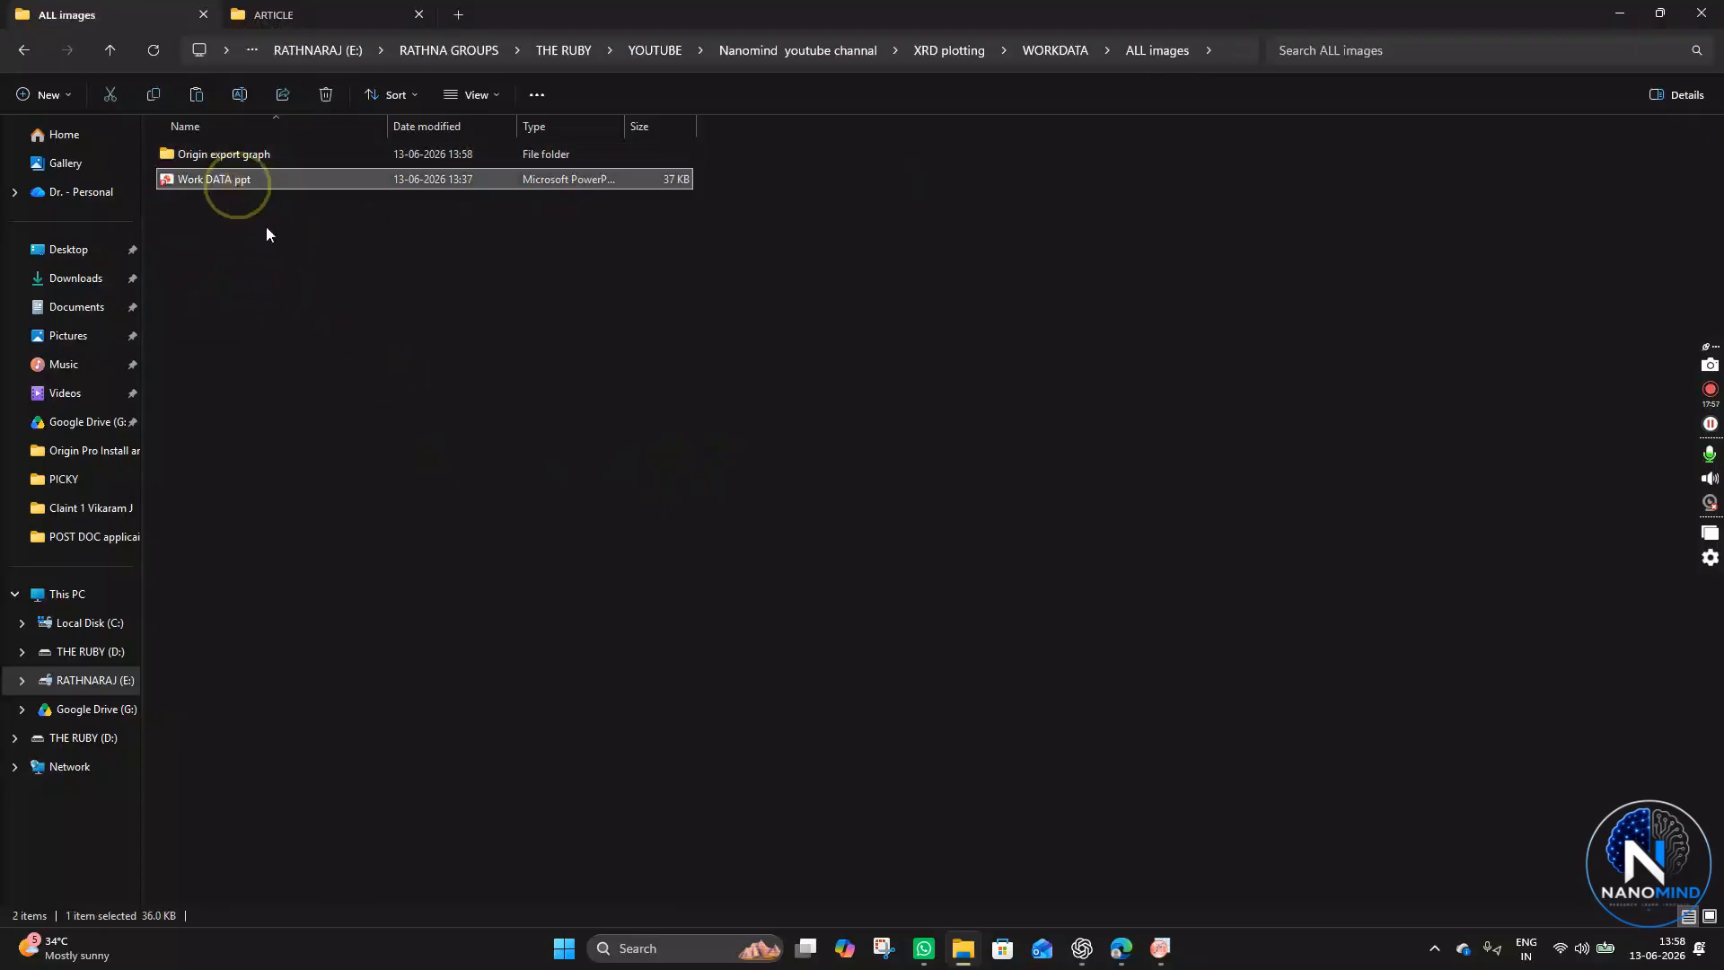
double_click(251, 183)
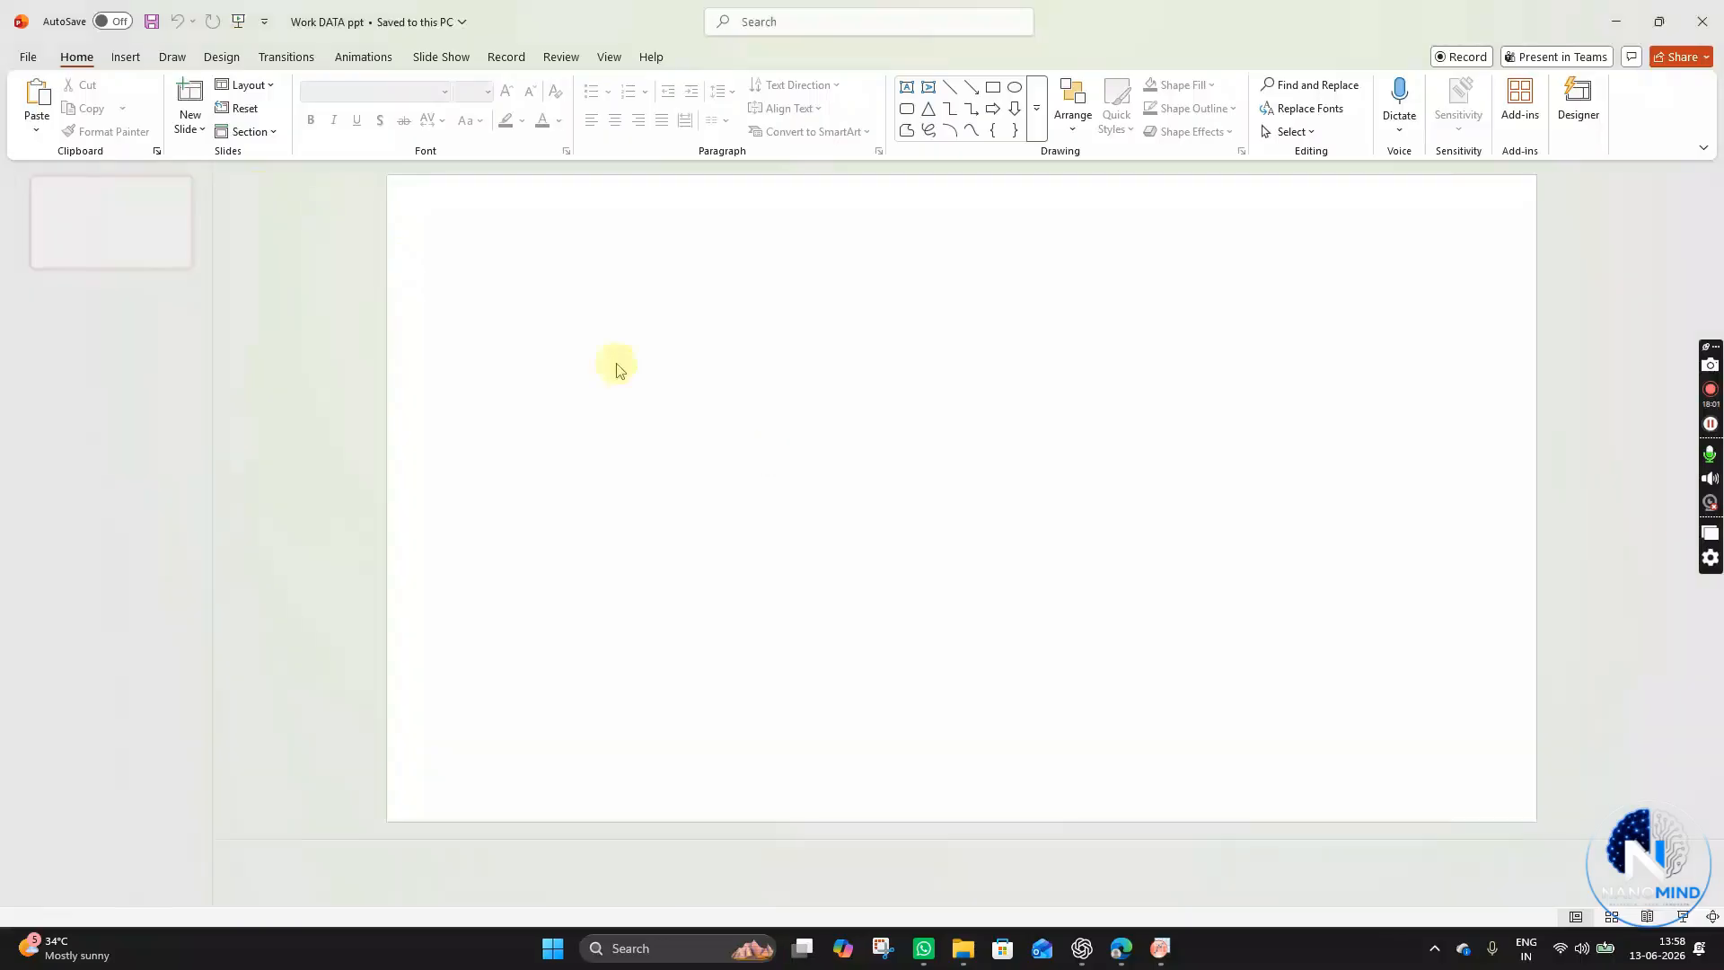
- Copy the XRD GS1 image from the Origin export graph folder and paste it onto the slide
left_click(962, 948)
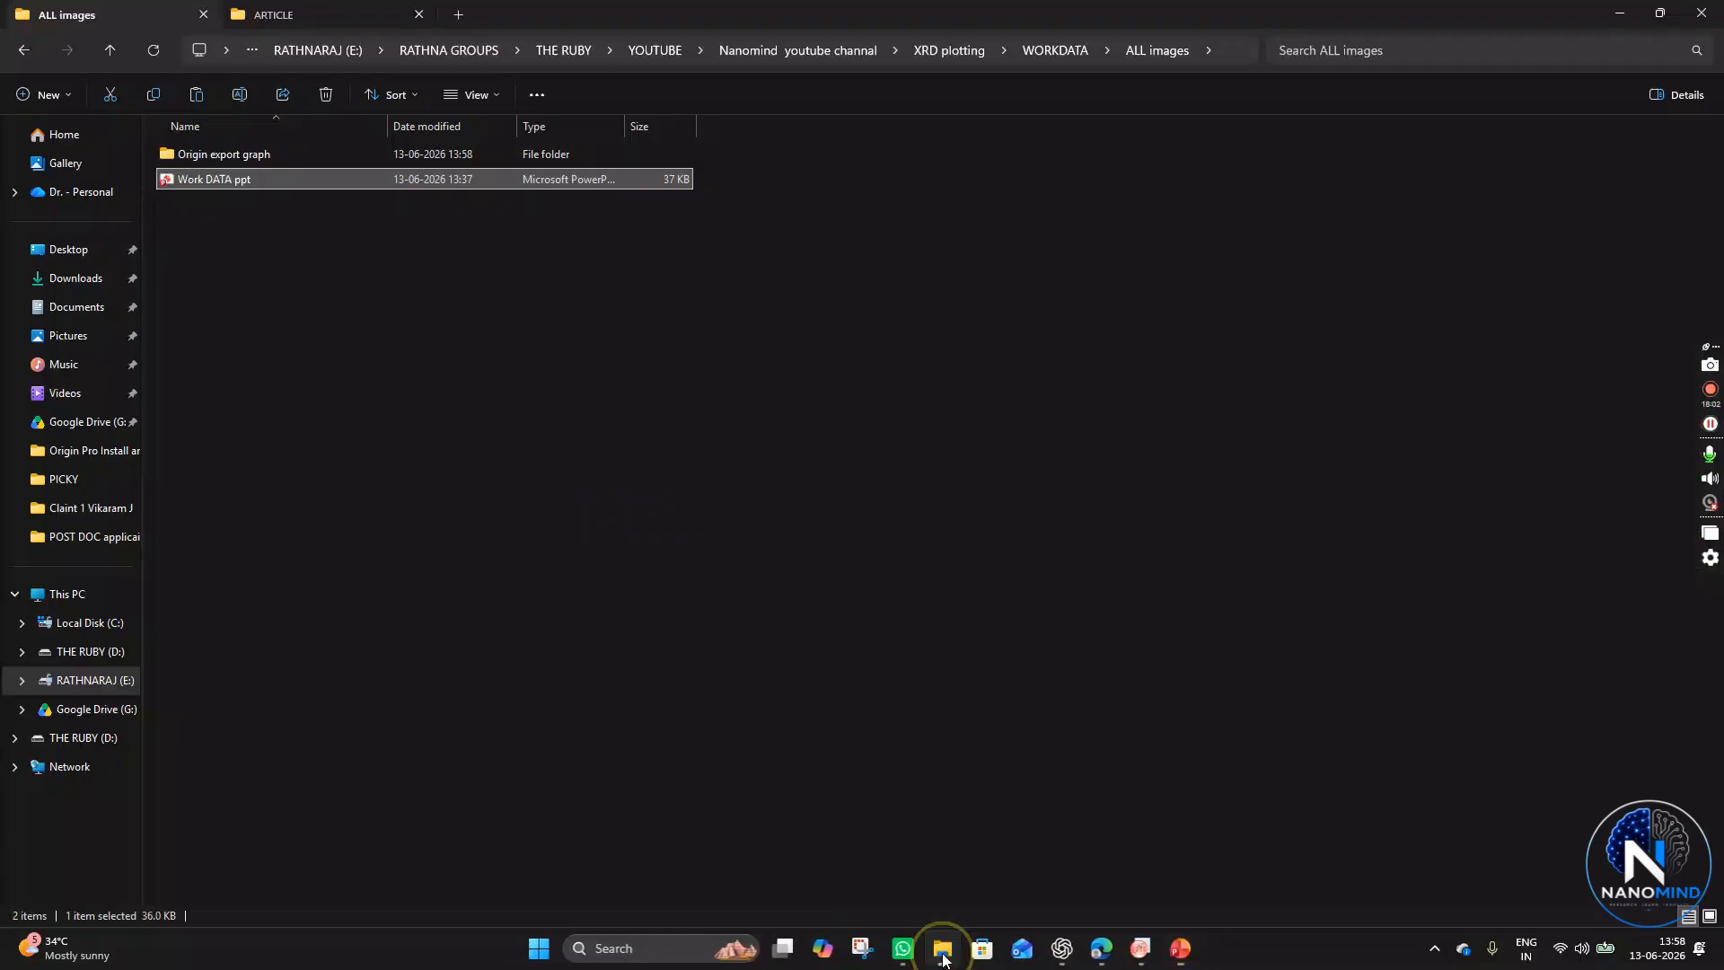
double_click(272, 156)
left_click(326, 268)
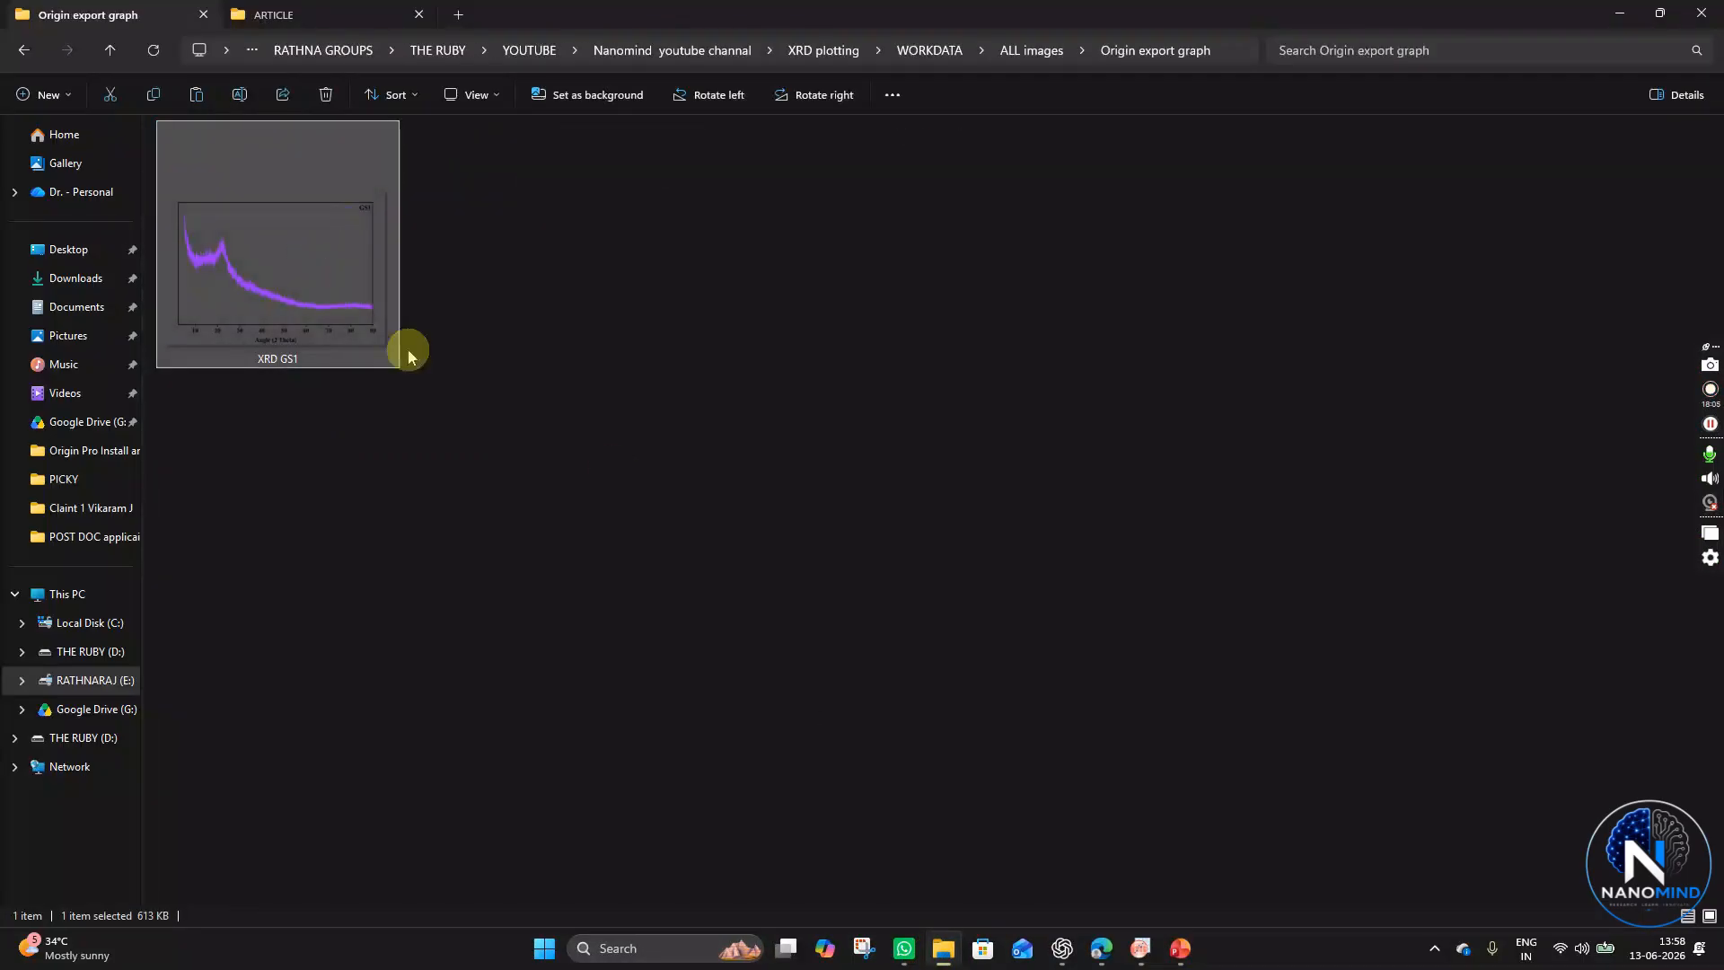
left_click(1180, 948)
key("ctrl+v")
- Move and resize the pasted graph picture to about 12.83 cm high by 18.09 cm wide on the slide
left_click_drag(1039, 609, 715, 515)
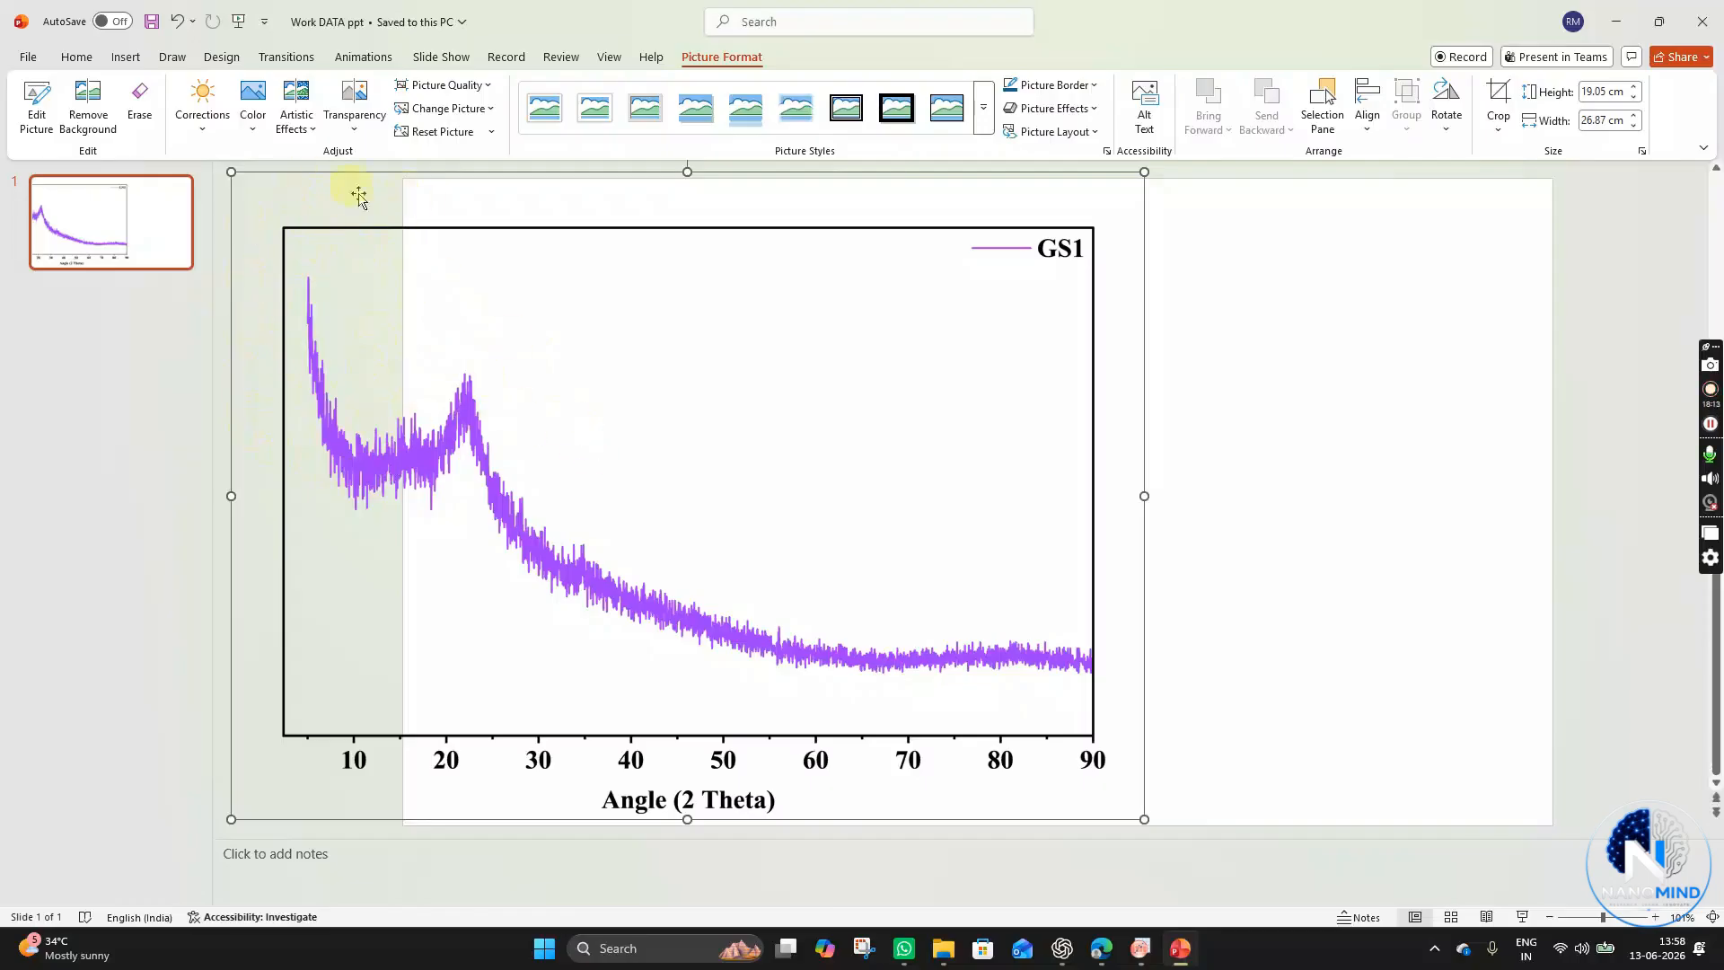
left_click_drag(712, 538, 929, 539)
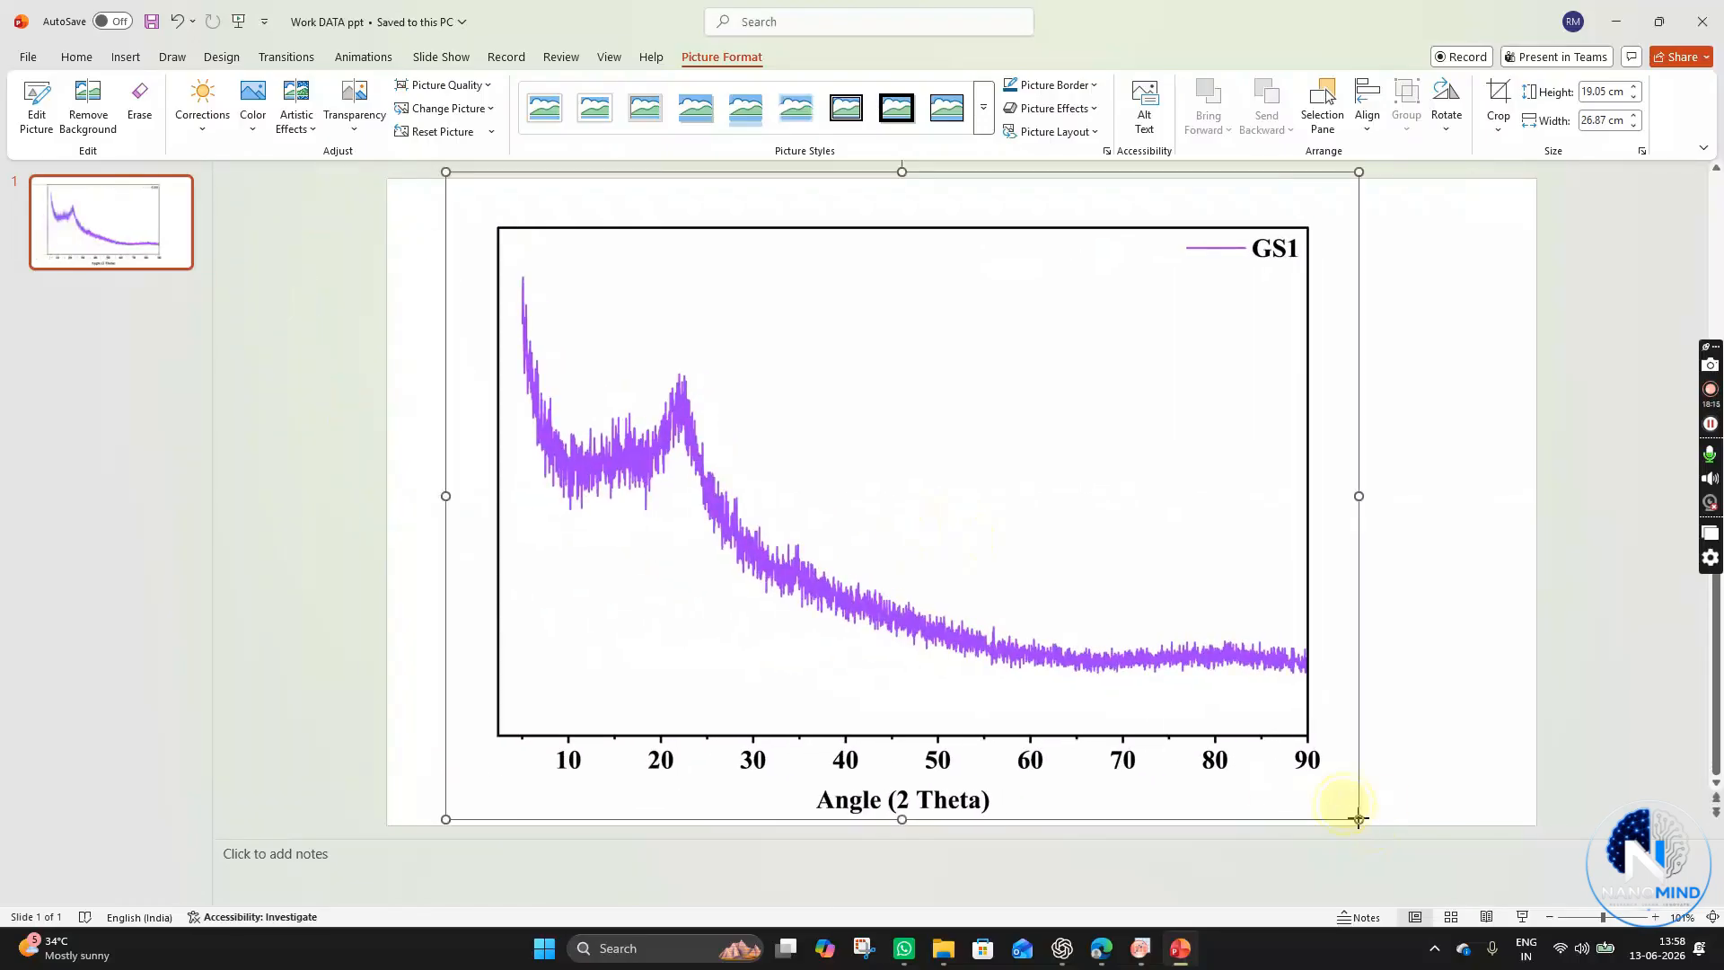
left_click_drag(1356, 818, 1062, 585)
left_click_drag(913, 442, 827, 431)
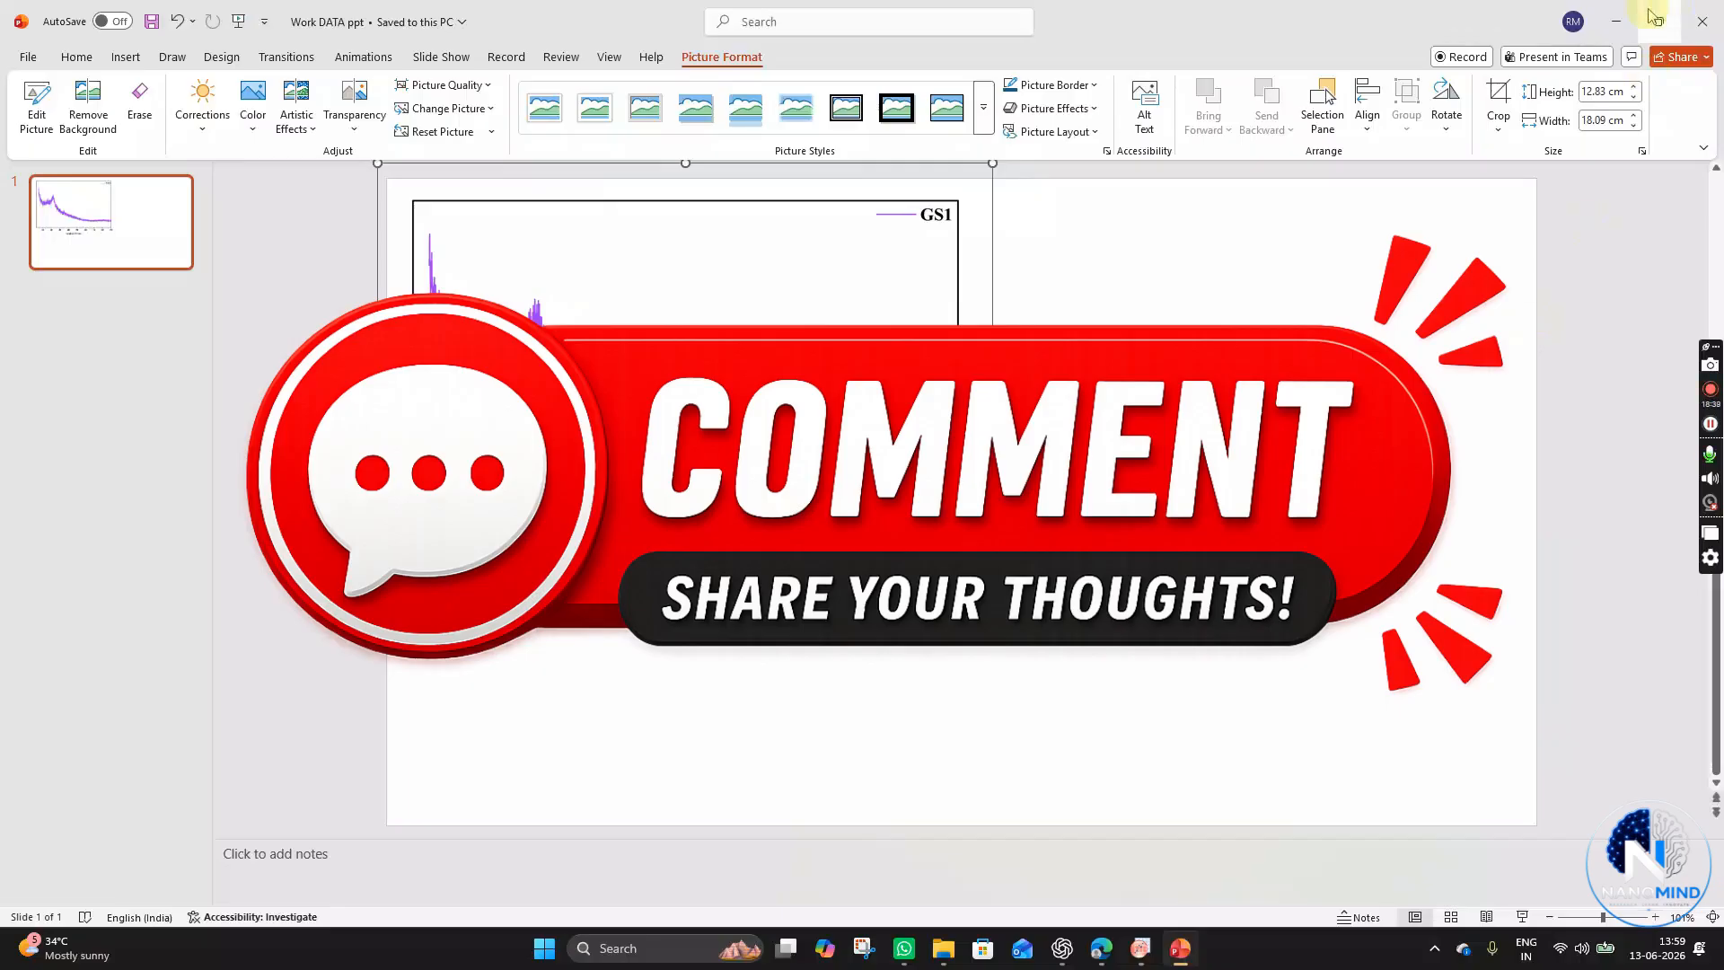
left_click(1615, 21)
left_click(772, 359)
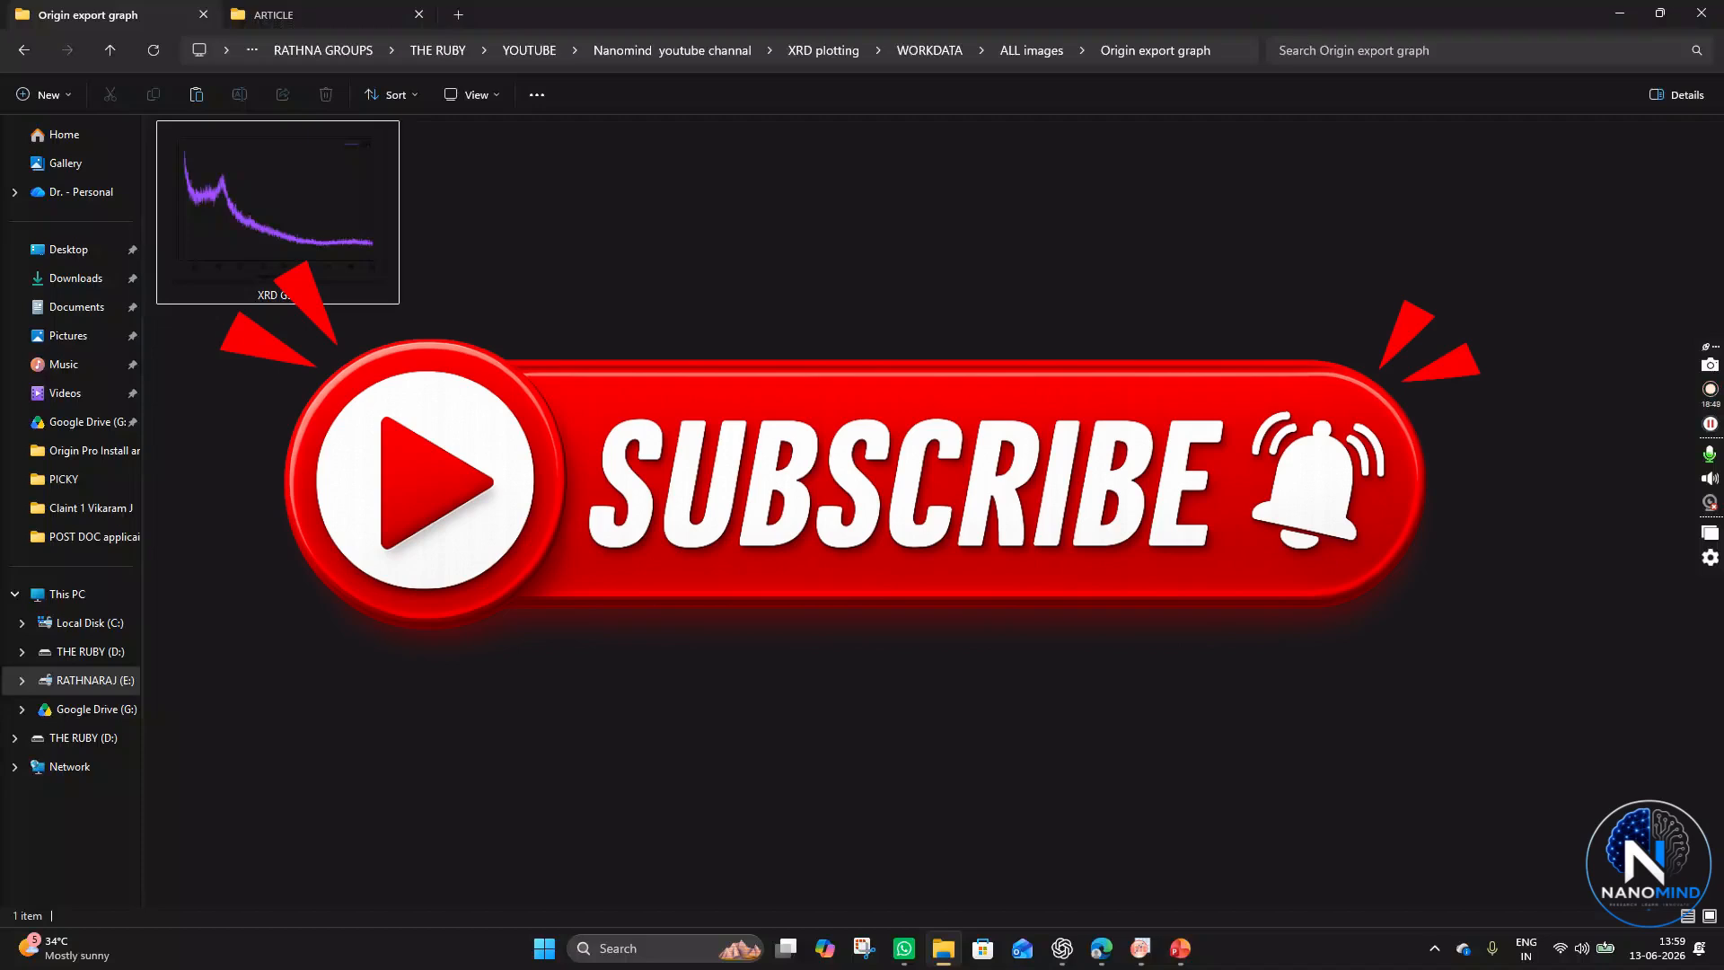
mouse_move(1182, 949)
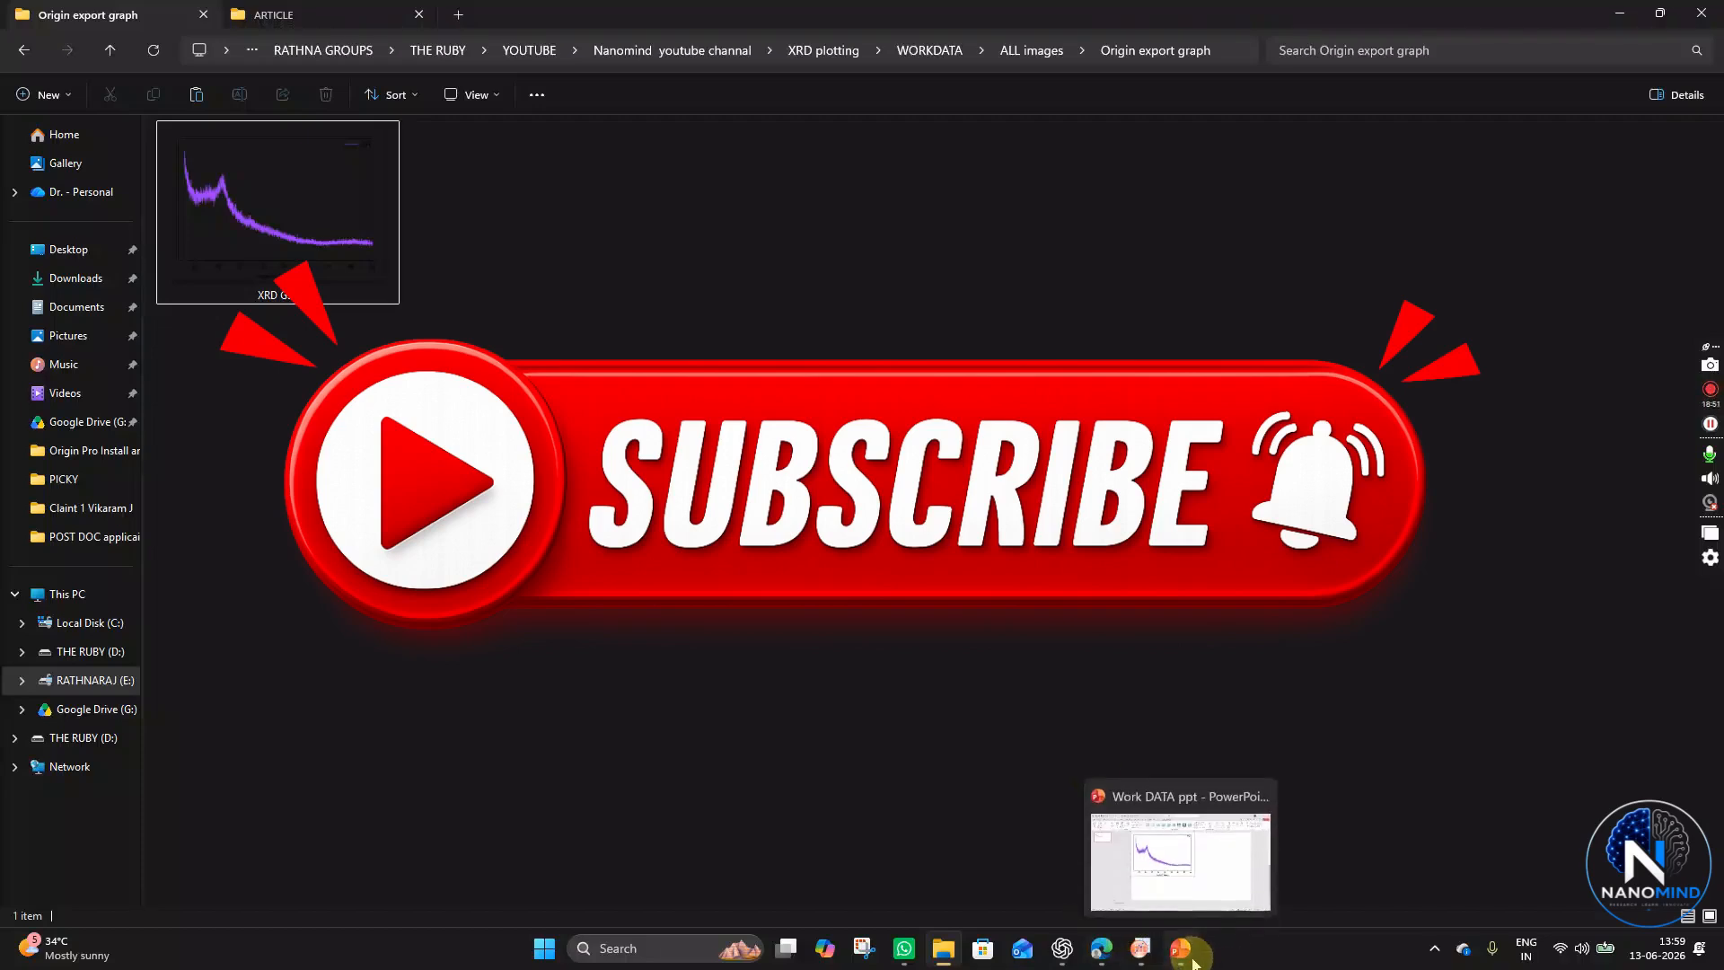